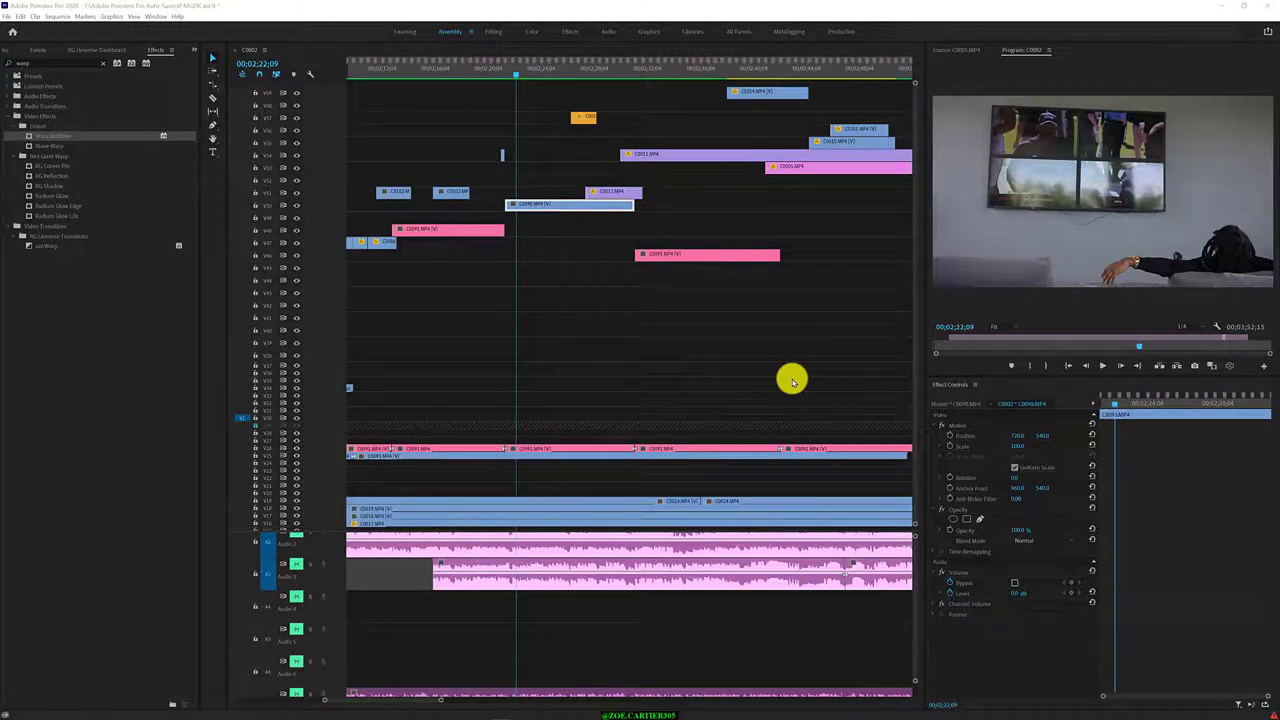
Play the sequence through the TV shot, then select clip C0098 and bring up its options
click(471, 68)
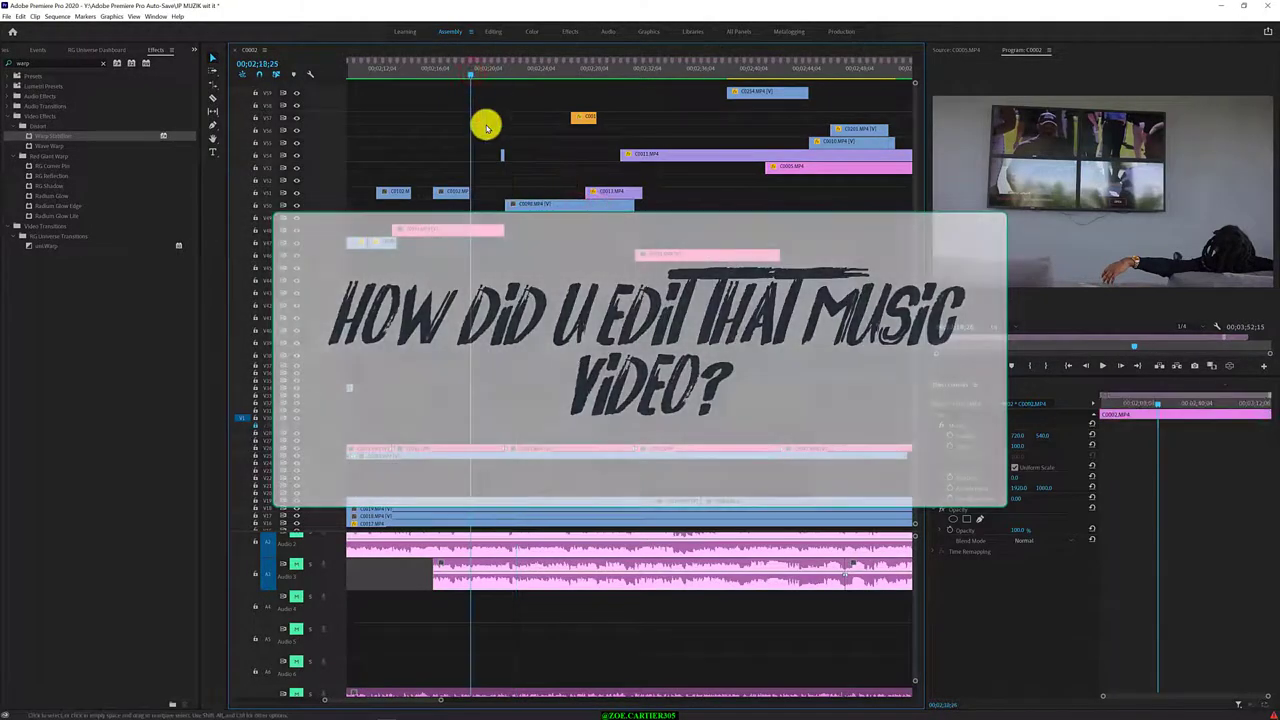
key(space)
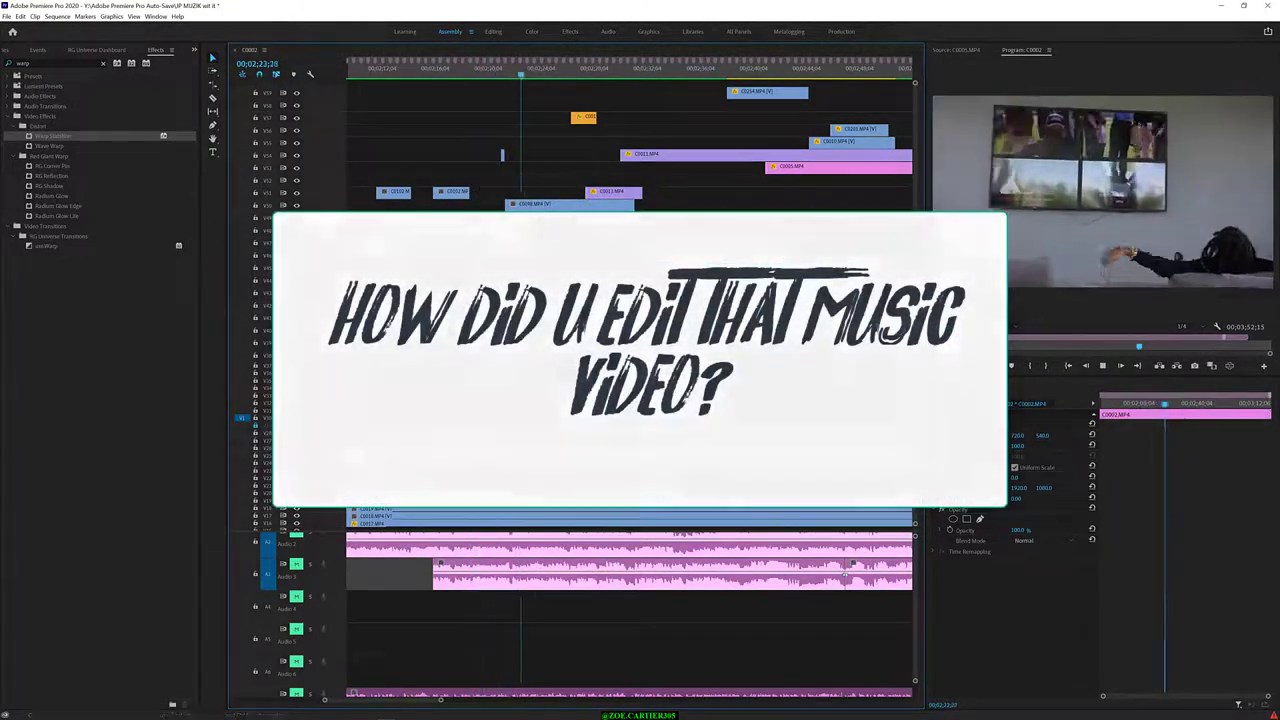
click(568, 206)
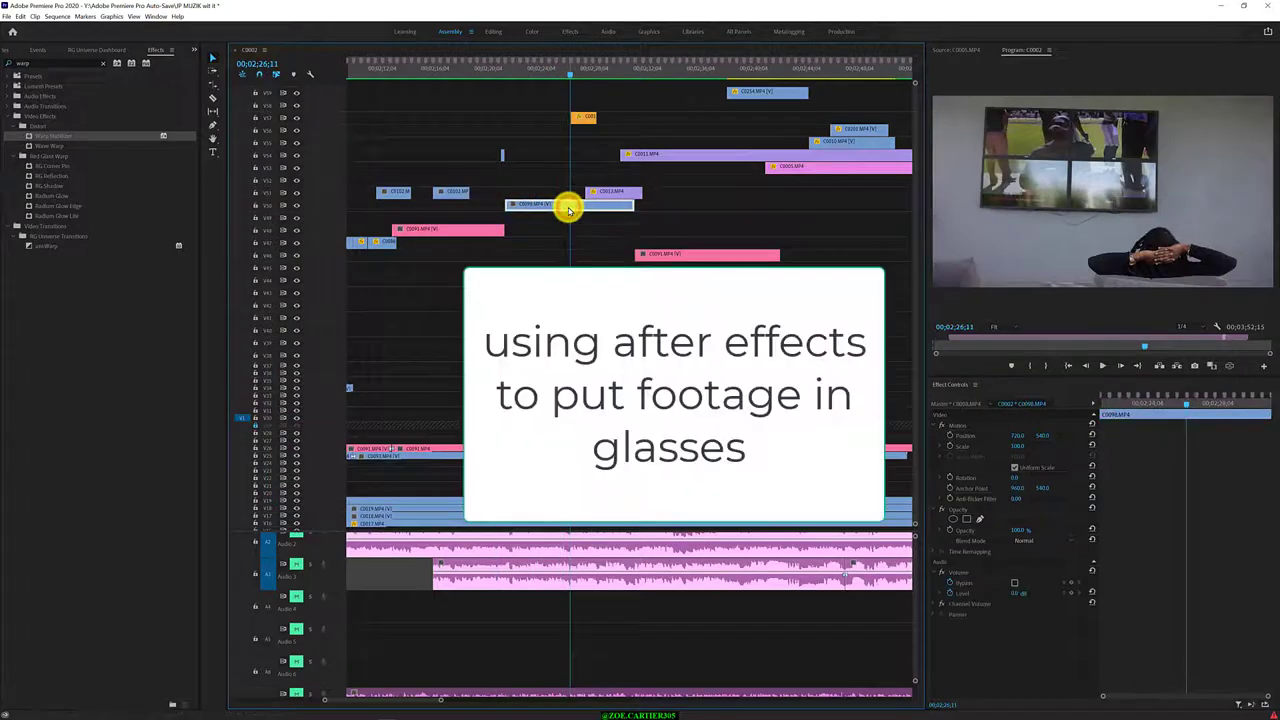
right_click(581, 210)
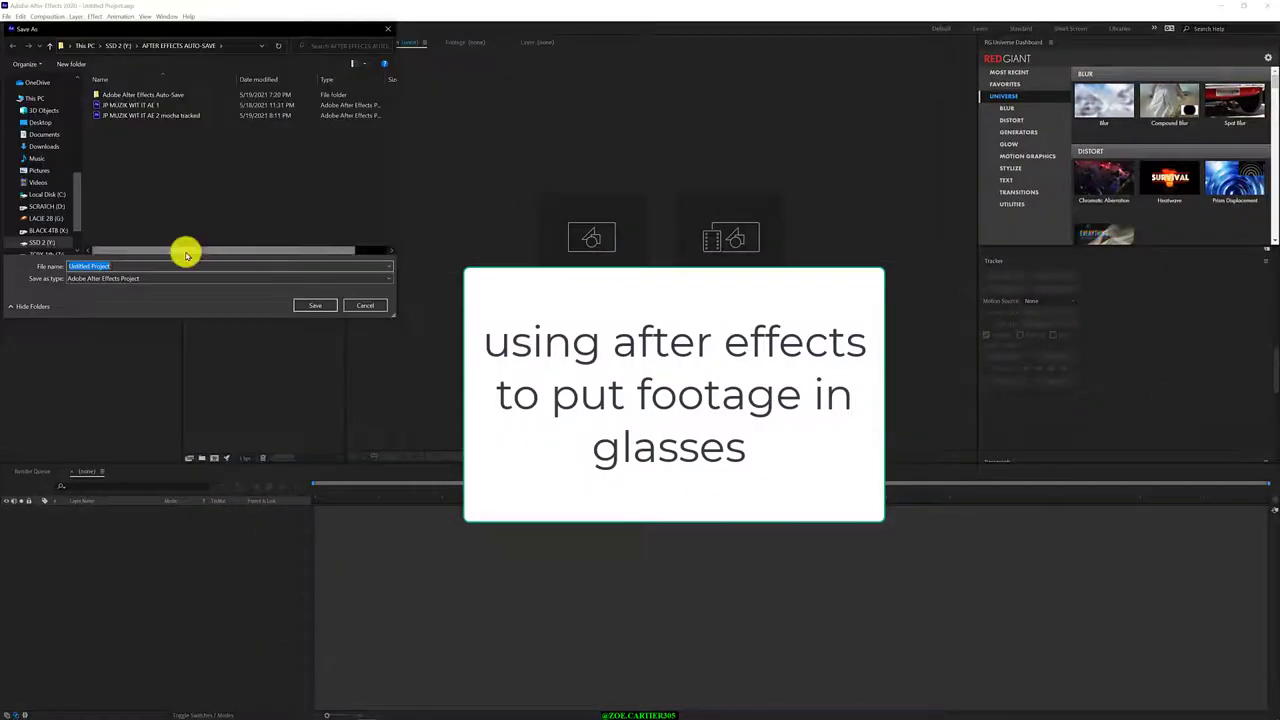
Name the new project 'jp muzik tv screen track' and save it
key(BackSpace)
text(adding)
key(BackSpace)
key(BackSpace)
key(BackSpace)
text(tv screen track)
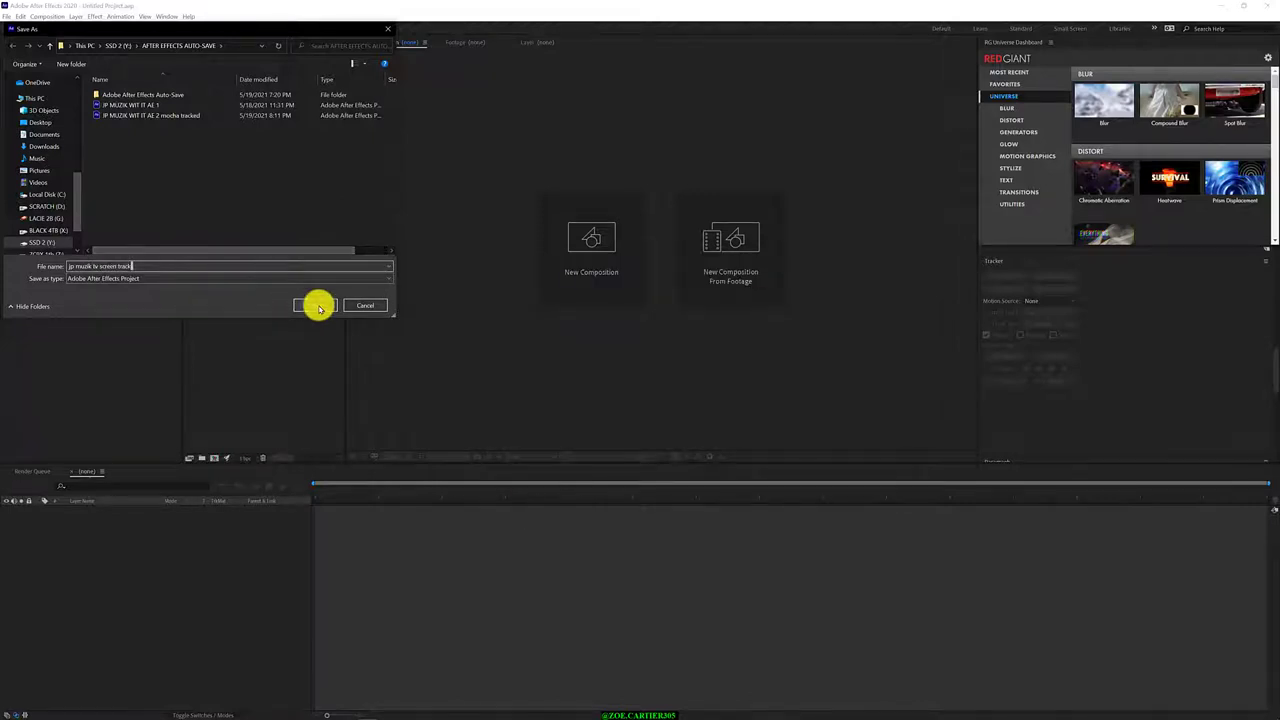
click(316, 305)
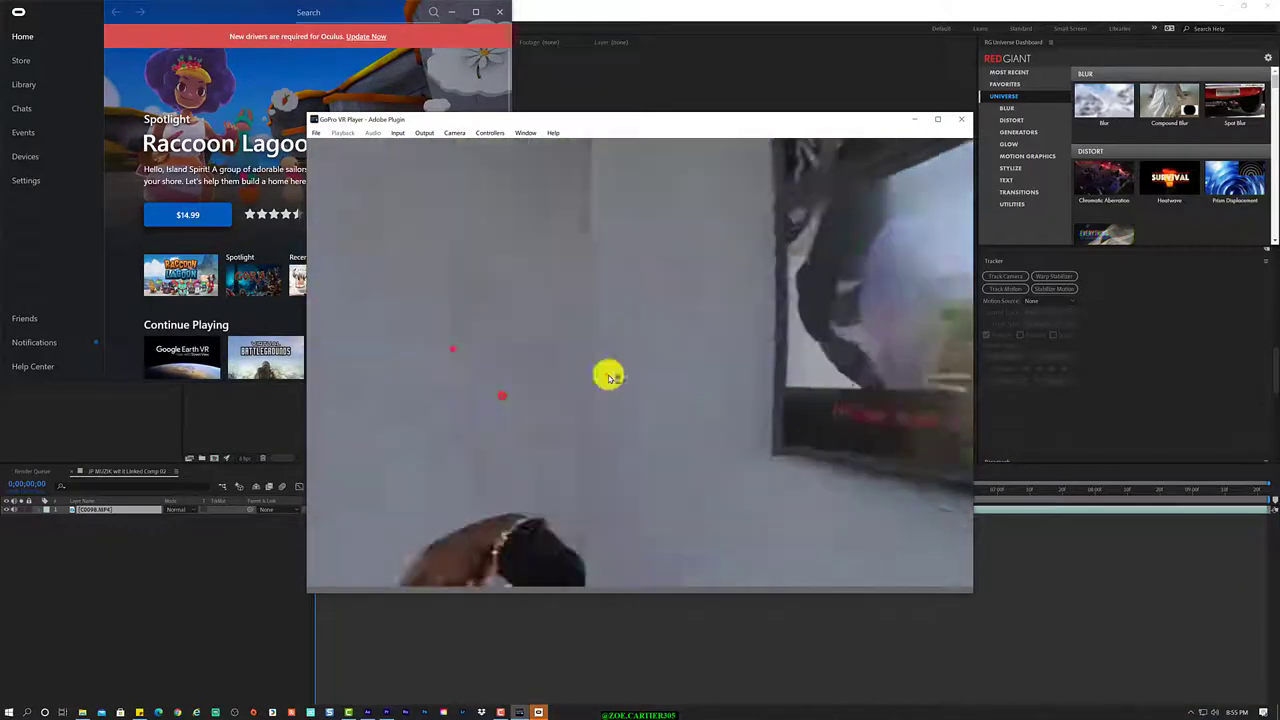
Close the GoPro VR Player and Oculus windows and view the composition at 100%
click(965, 120)
click(499, 11)
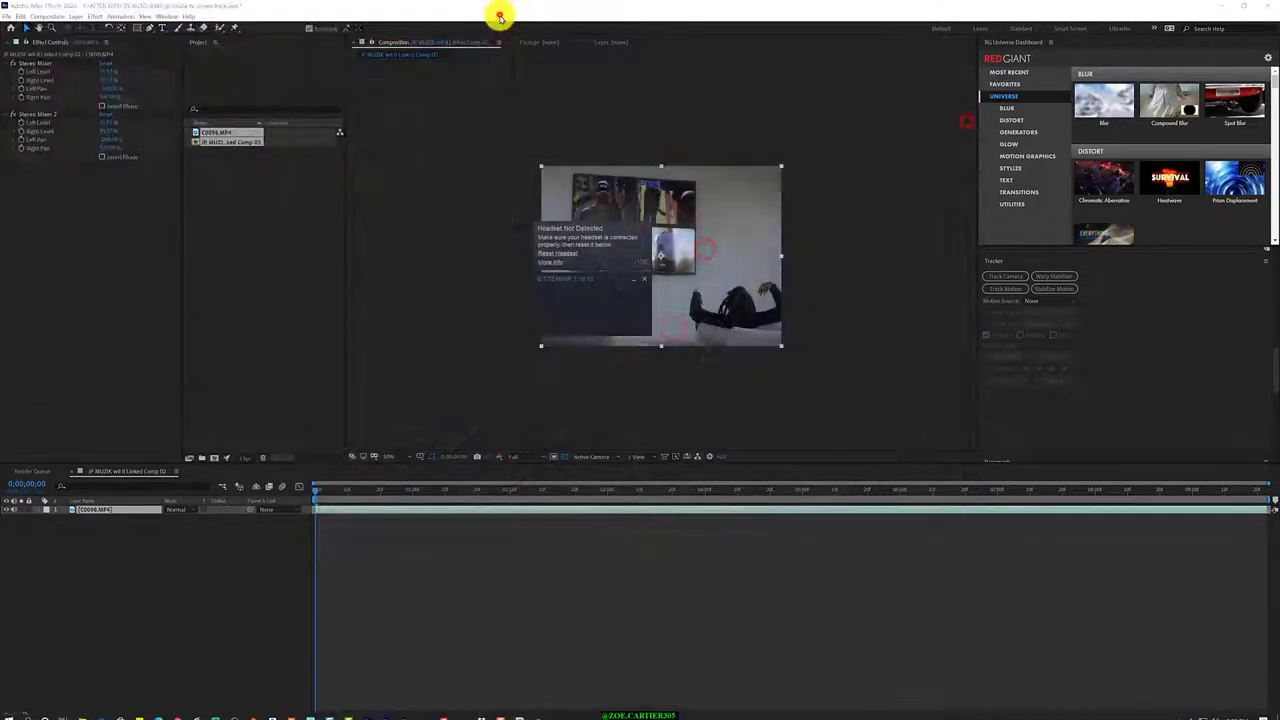
key(slash)
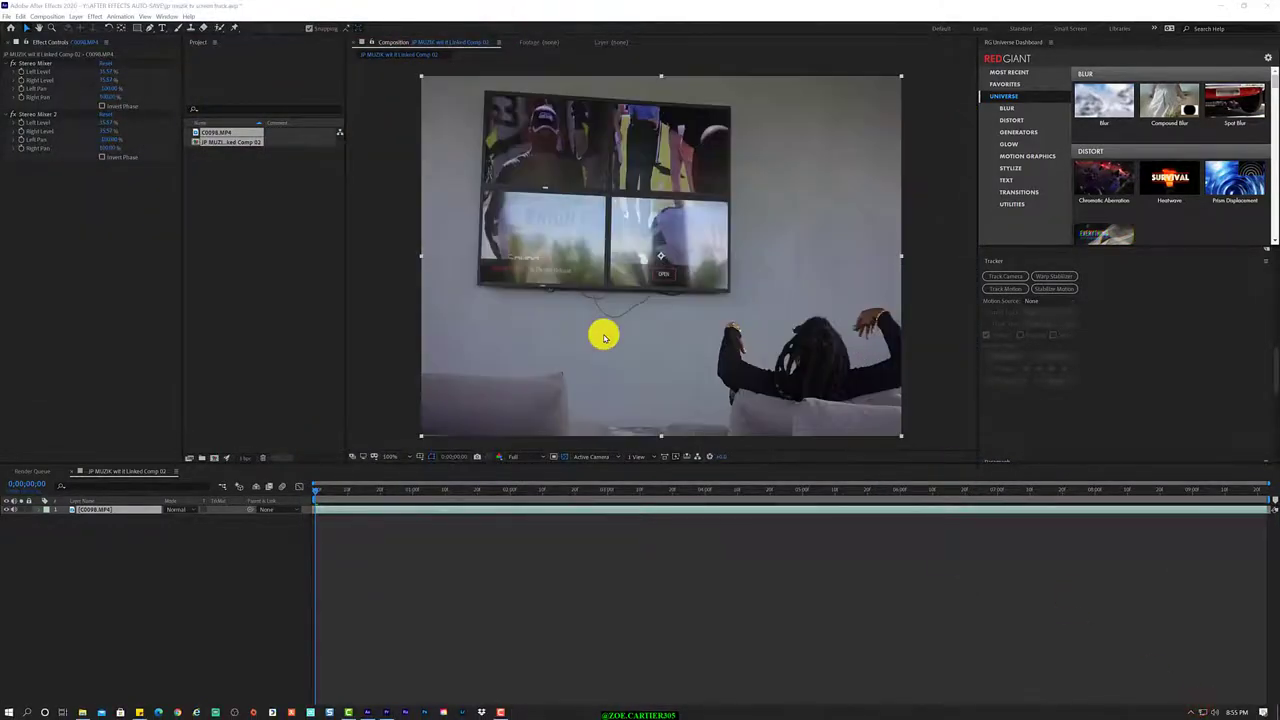
Scrub through the C0098 footage and select the C0098.MP4 layer
click(201, 557)
mouse_move(308, 500)
mouse_down()
mouse_move(1222, 495)
mouse_move(283, 530)
mouse_up()
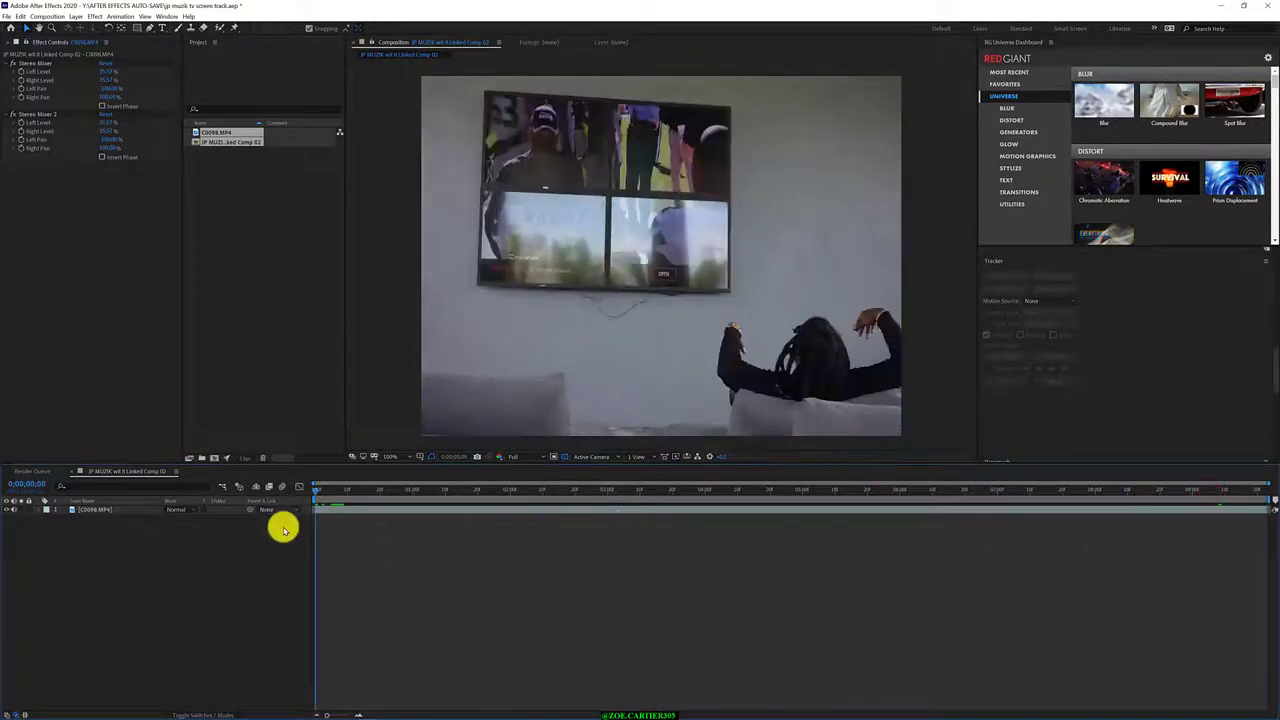
click(85, 511)
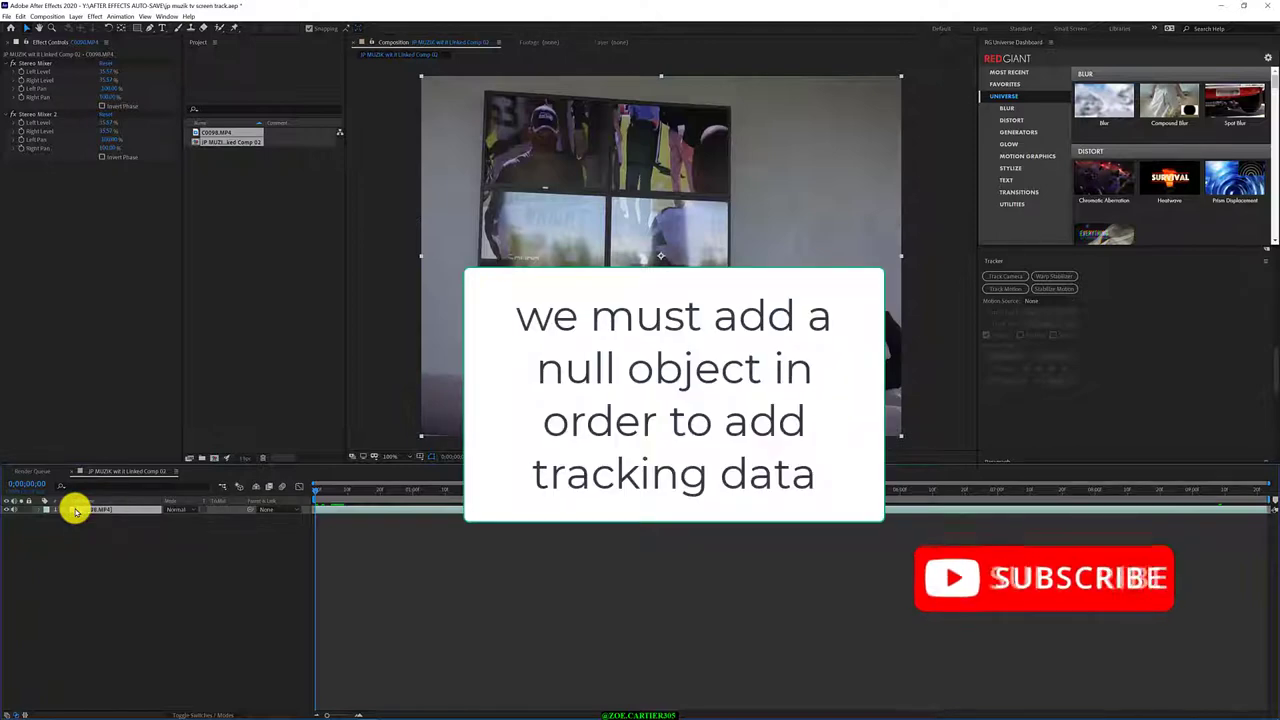
click(269, 277)
click(91, 512)
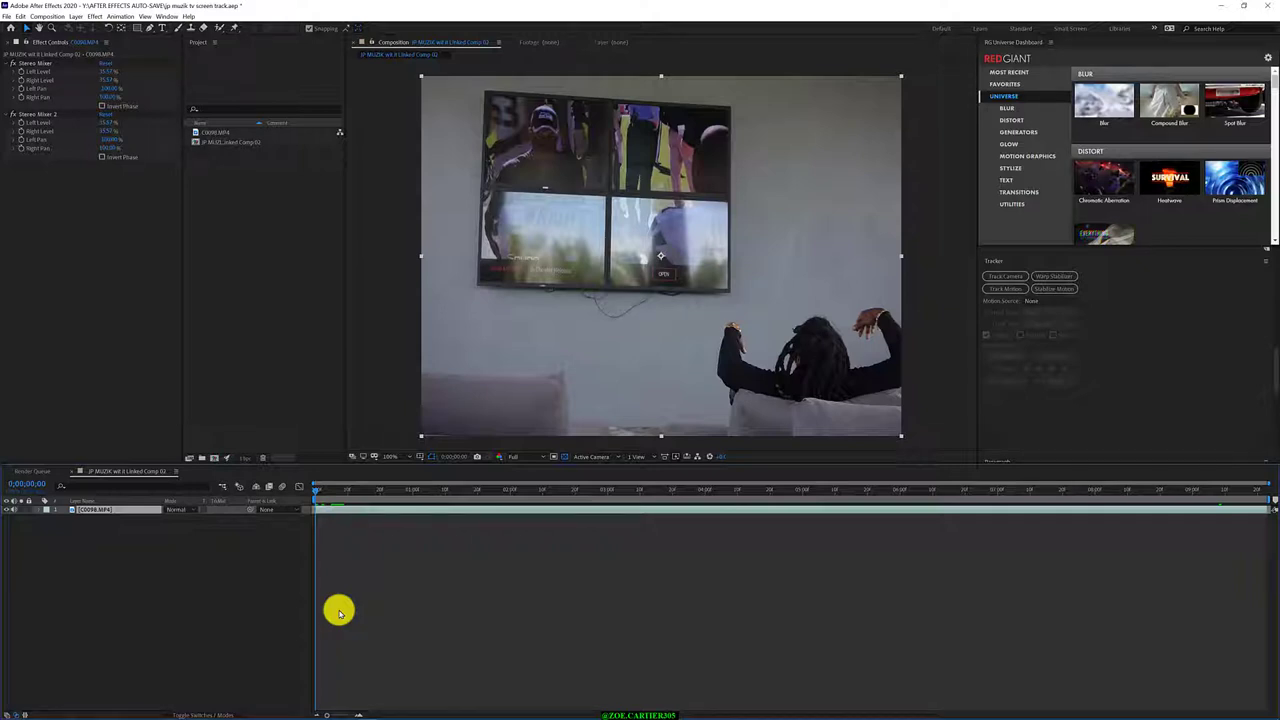
Duplicate the C0098.MP4 layer with Ctrl+D and give the top copy a Yellow label
right_click(100, 509)
click(170, 573)
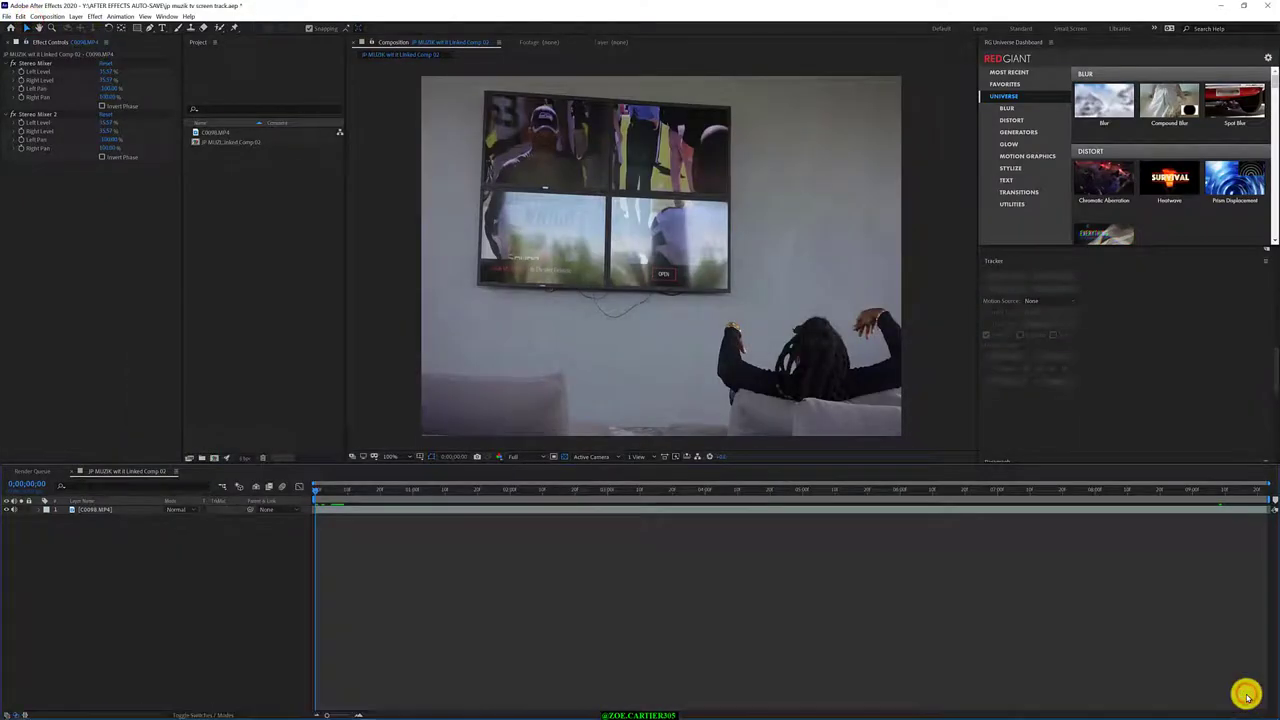
click(214, 531)
click(90, 509)
key(ctrl+d)
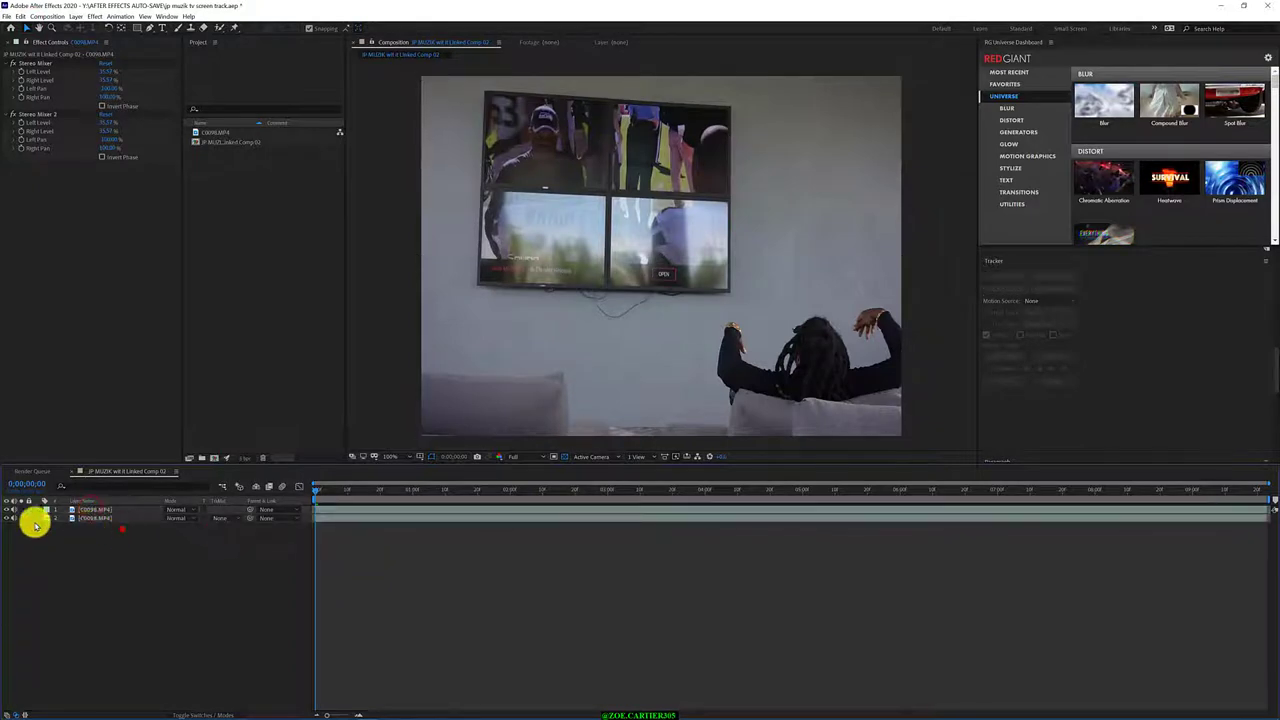
click(40, 512)
click(102, 559)
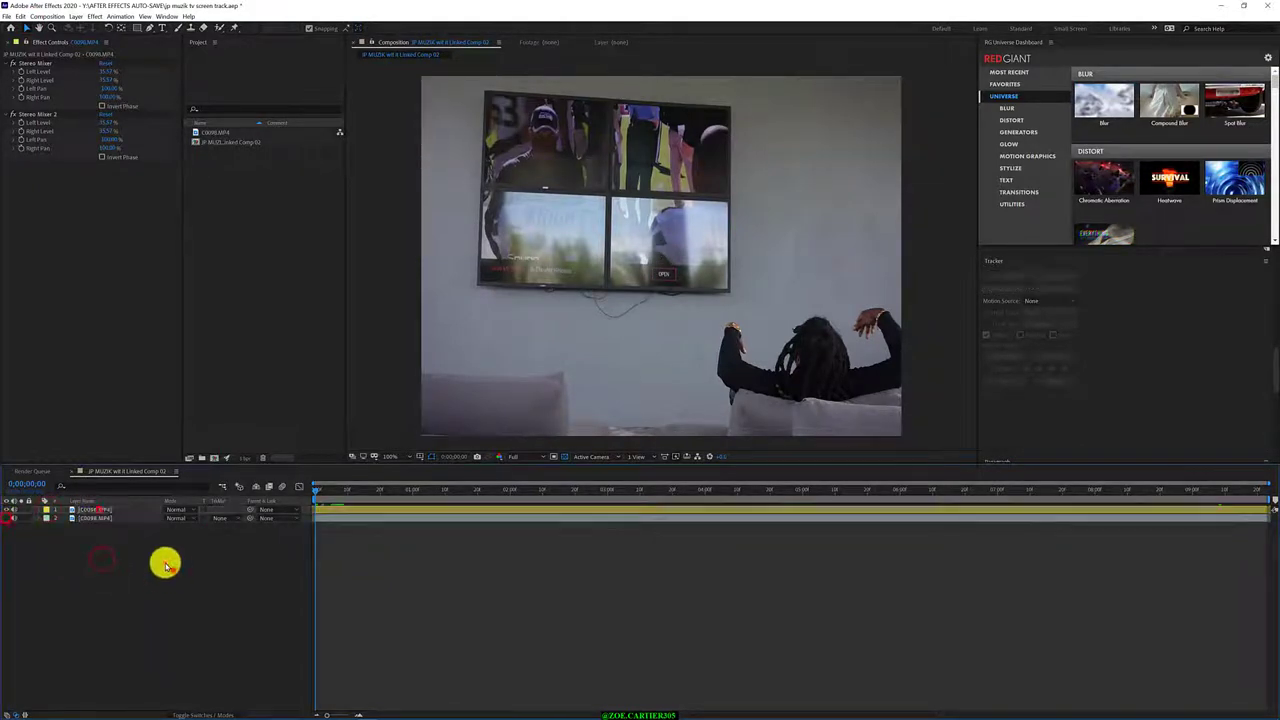
Preview about four seconds in, return to the first frame, and show the top layer's Track & Stabilize options
drag(316, 489, 768, 548)
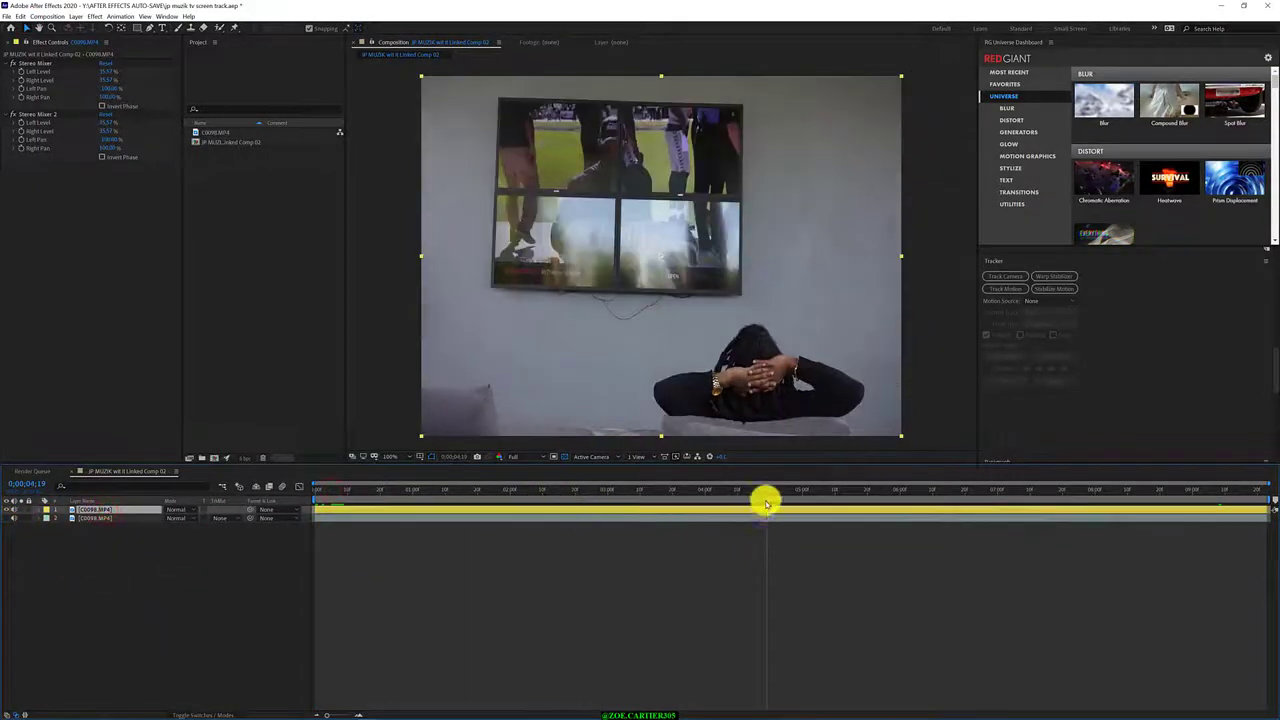
key(Home)
right_click(94, 509)
mouse_move(170, 404)
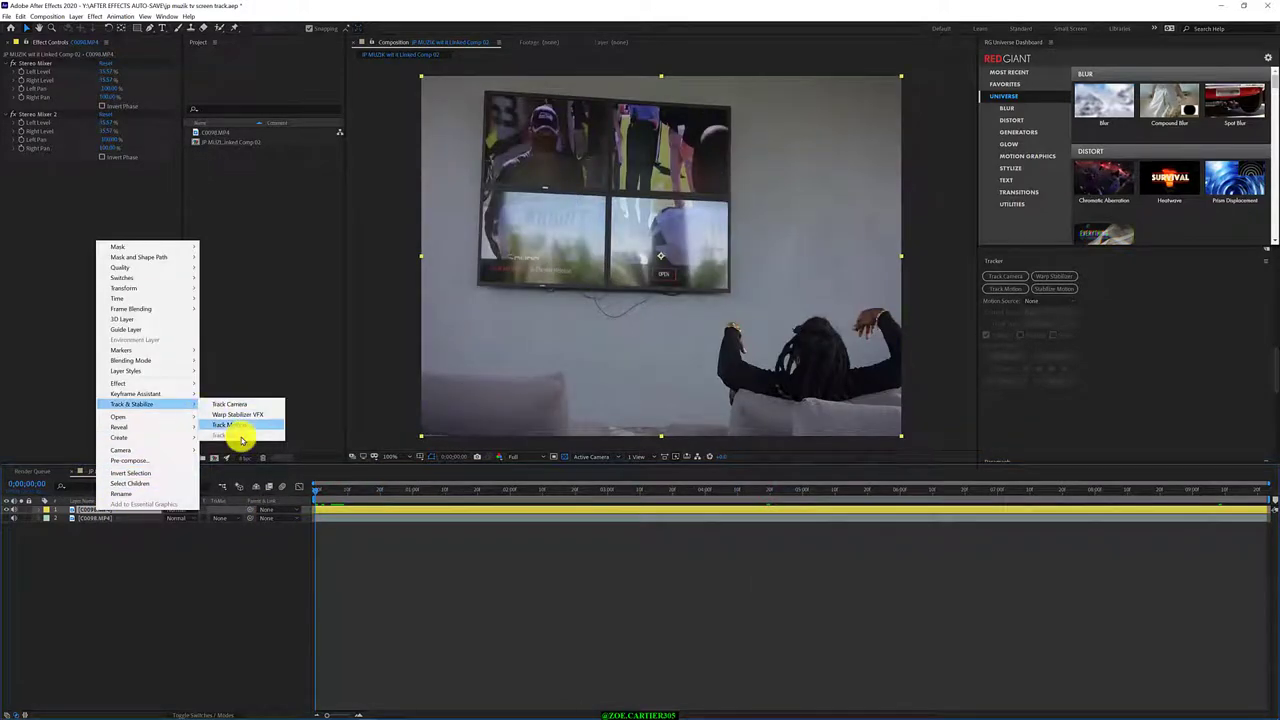
Apply Track in Boris FX Mocha to the top C0098.MP4 layer from the Animation menu
click(185, 567)
click(107, 510)
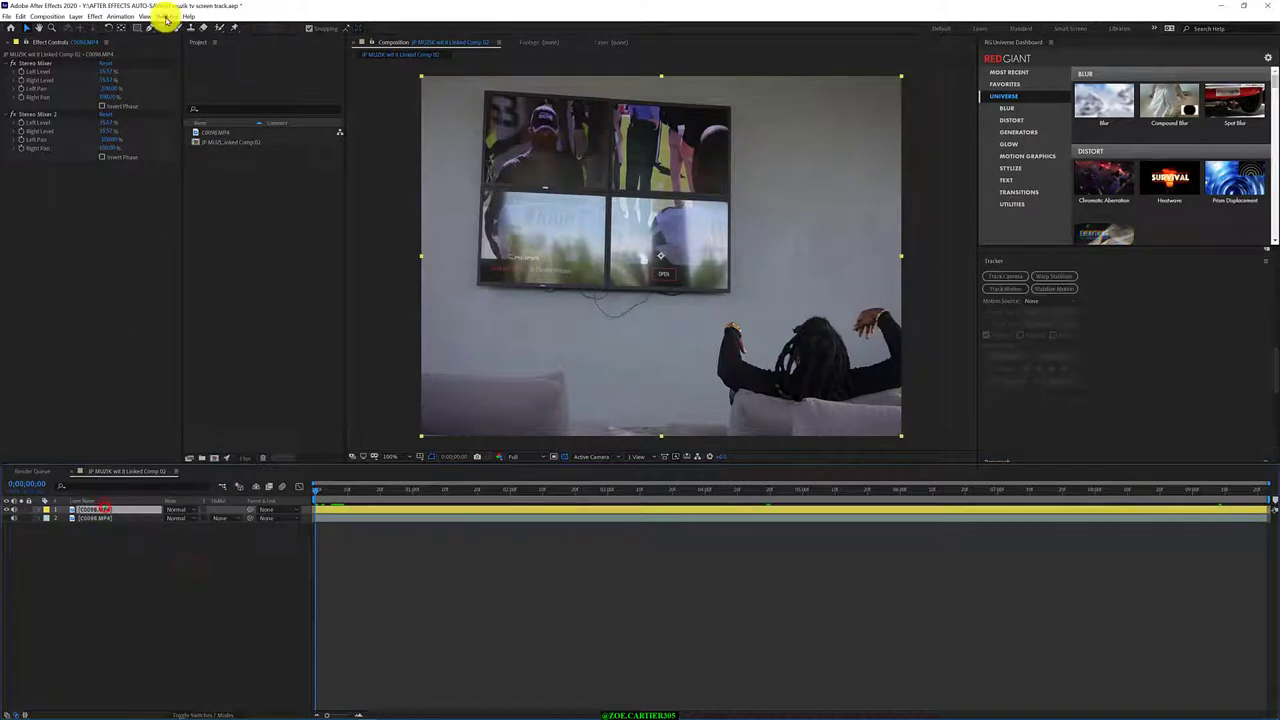
click(166, 16)
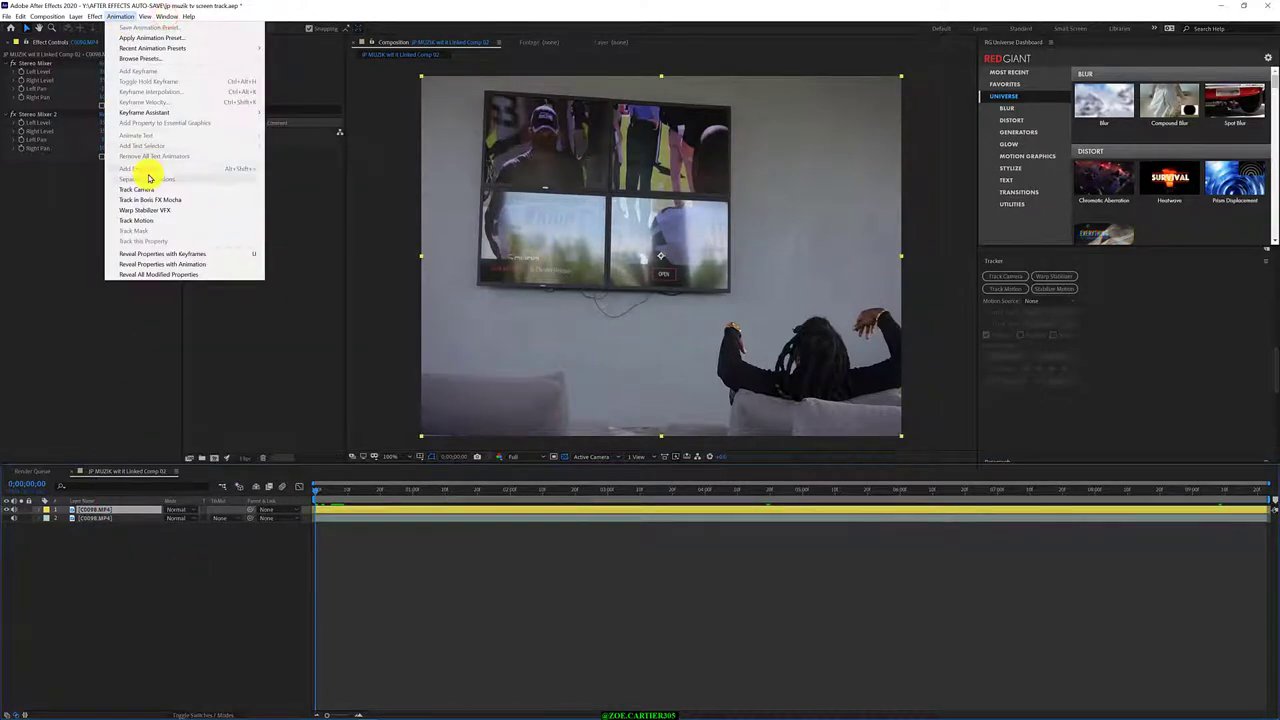
click(192, 203)
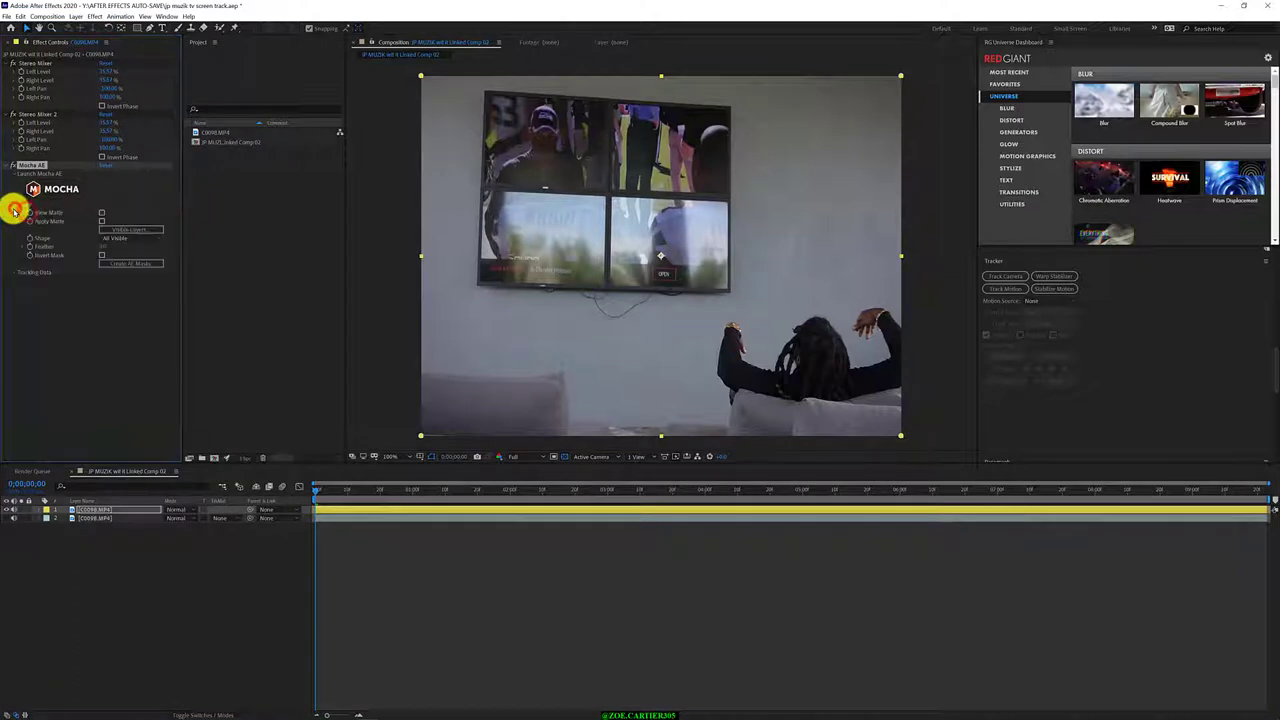
Expand the Mocha Tracking Data settings and inspect the track data layer dialog
click(11, 272)
click(131, 266)
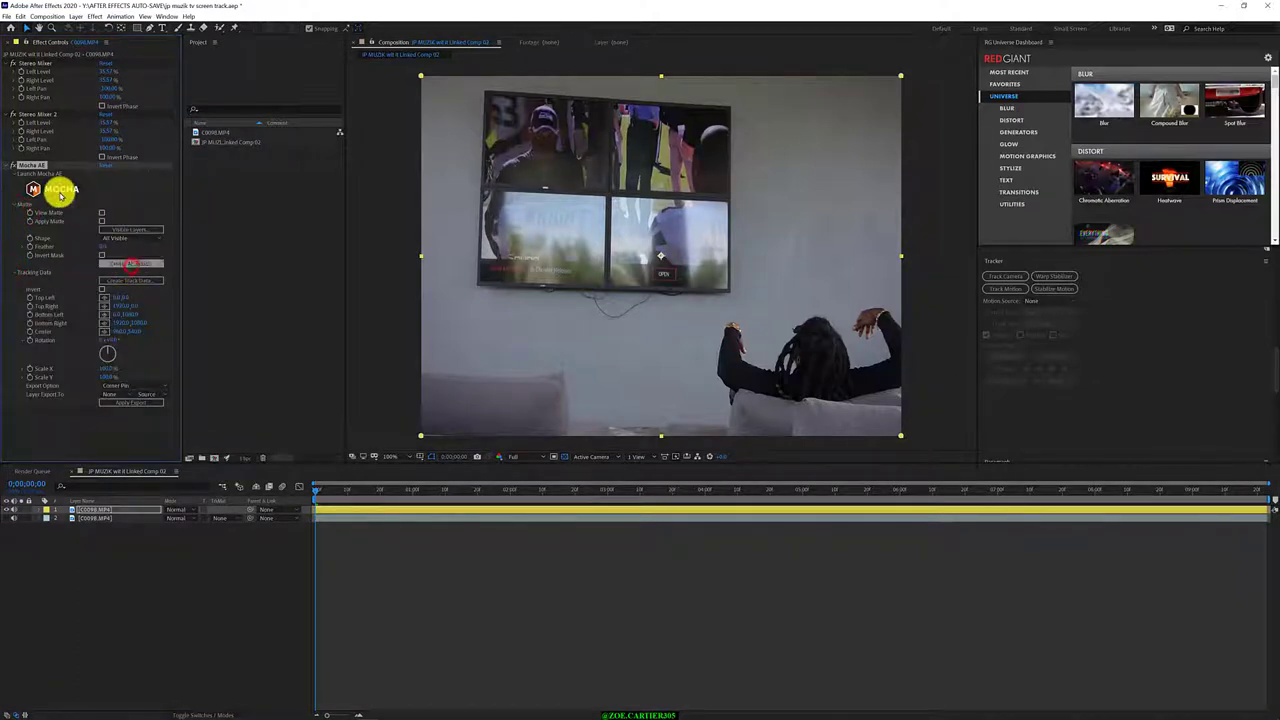
click(125, 280)
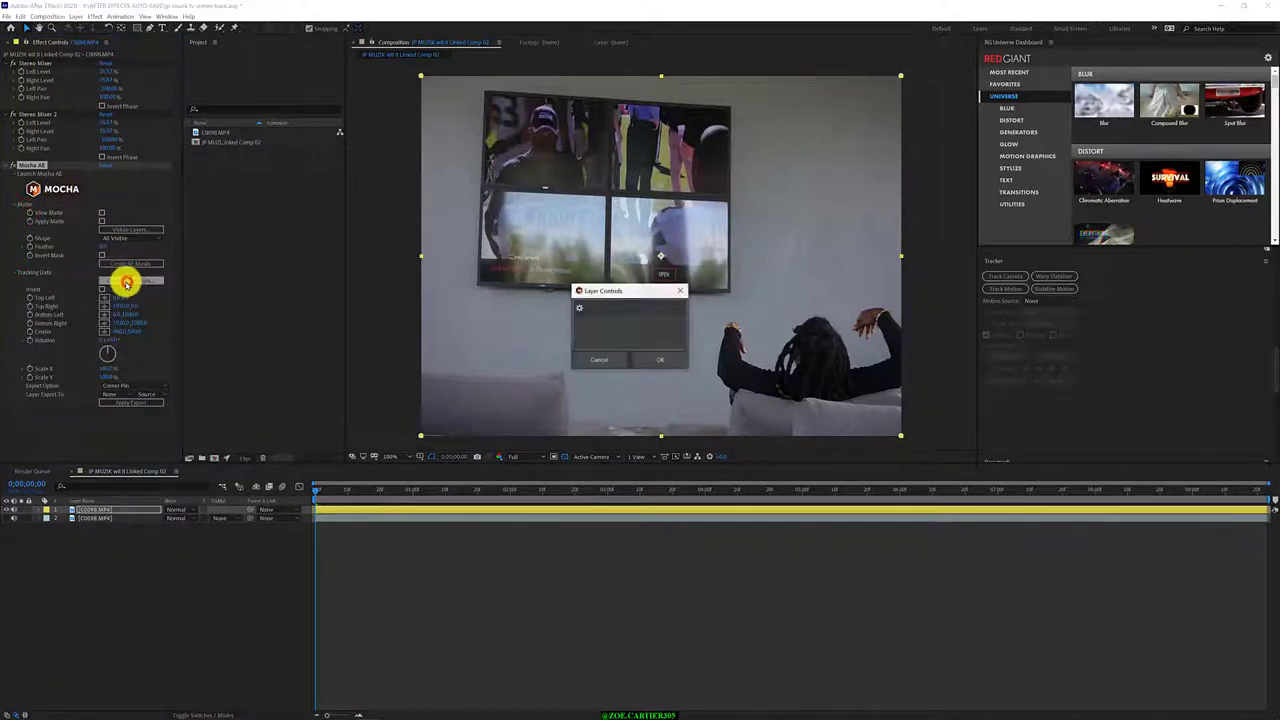
click(614, 358)
Reselect the top layer, launch the Mocha AE plugin and preview the clip's frames
click(141, 557)
click(110, 509)
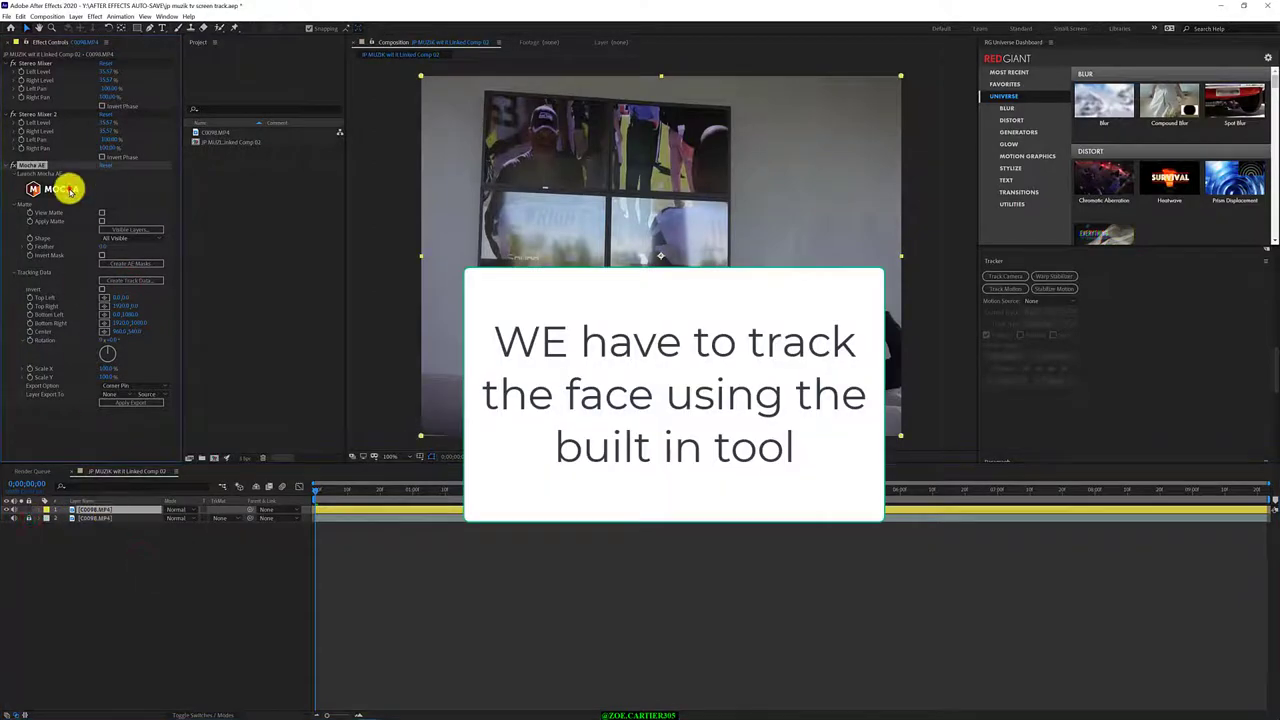
click(66, 189)
mouse_move(218, 489)
mouse_down()
mouse_move(853, 523)
mouse_move(161, 500)
mouse_up()
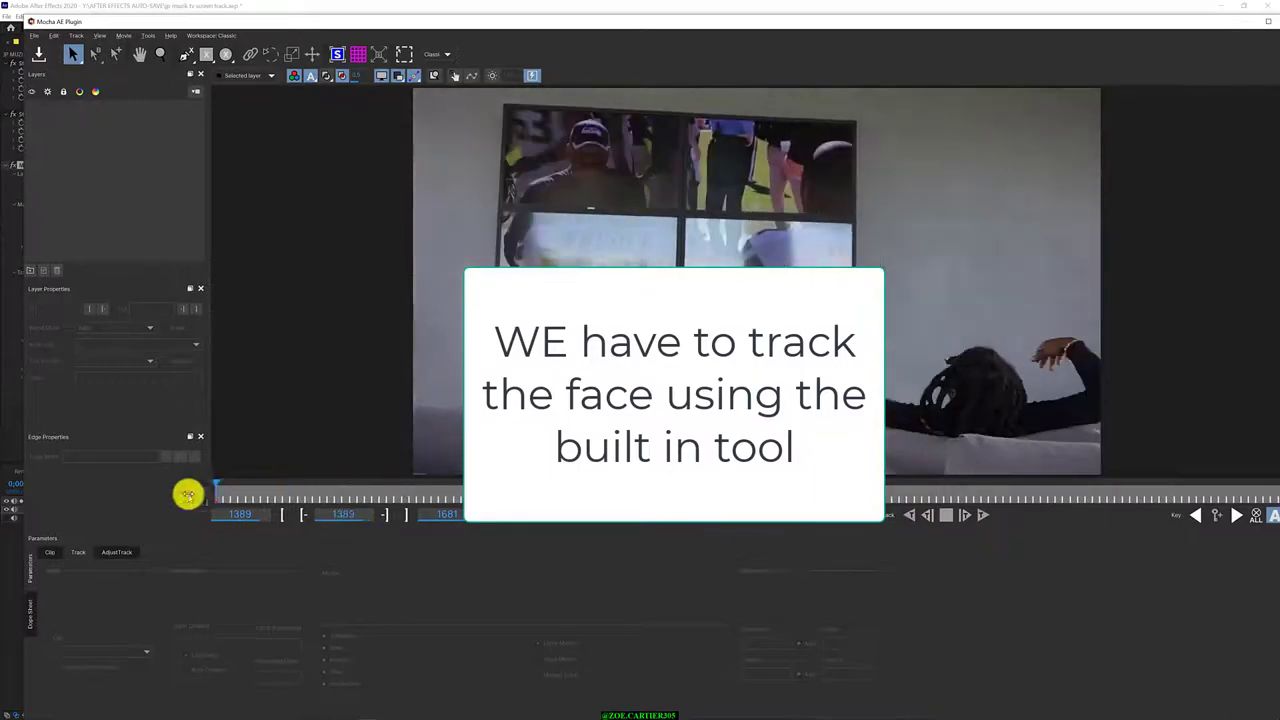
At frame 1389, draw a rectangle shape over the top-left TV screen as a new layer
mouse_move(640, 22)
mouse_down()
mouse_move(631, 57)
mouse_move(630, 25)
mouse_up()
mouse_move(201, 488)
mouse_down()
mouse_move(196, 507)
mouse_move(1042, 487)
mouse_move(657, 457)
mouse_move(193, 485)
mouse_up()
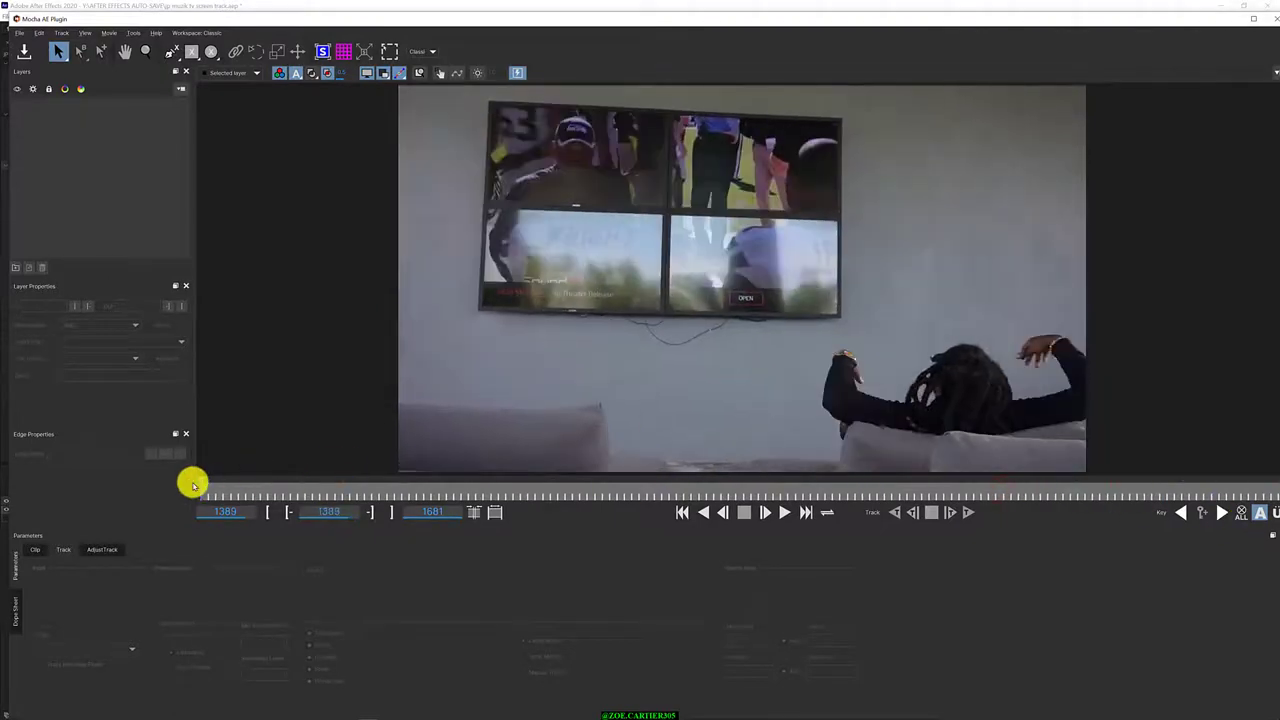
click(171, 51)
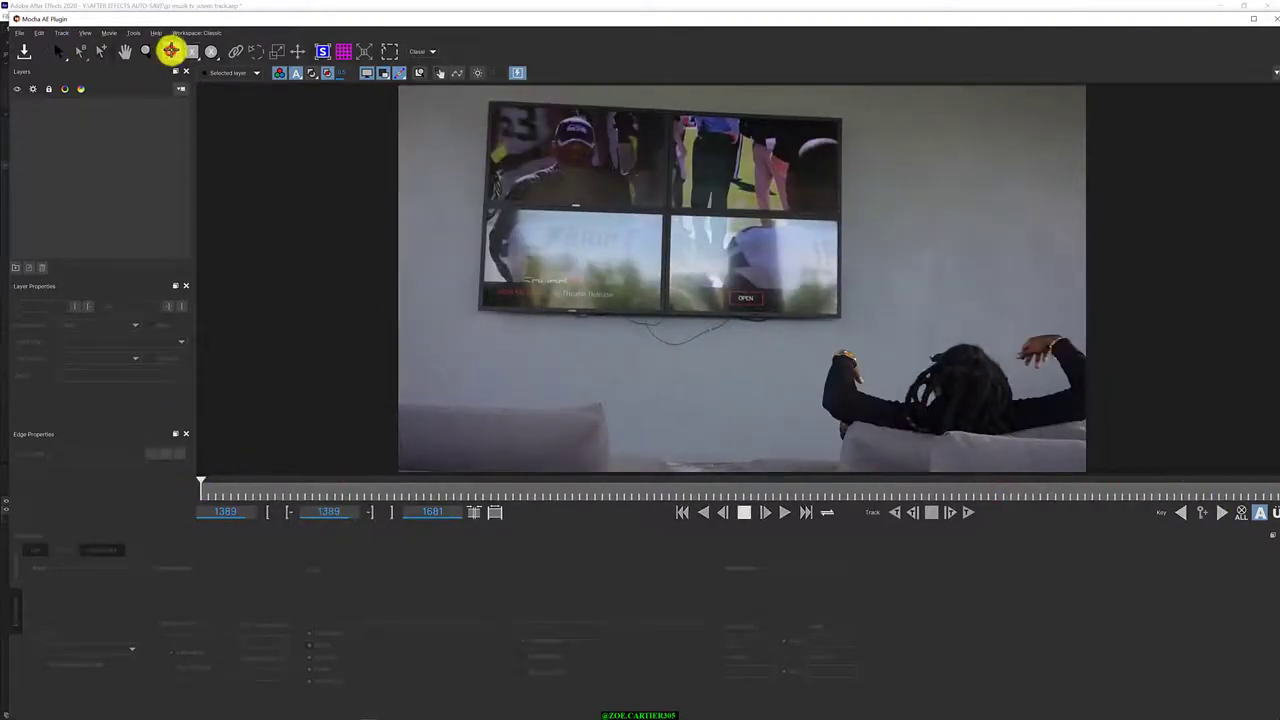
drag(649, 219, 624, 244)
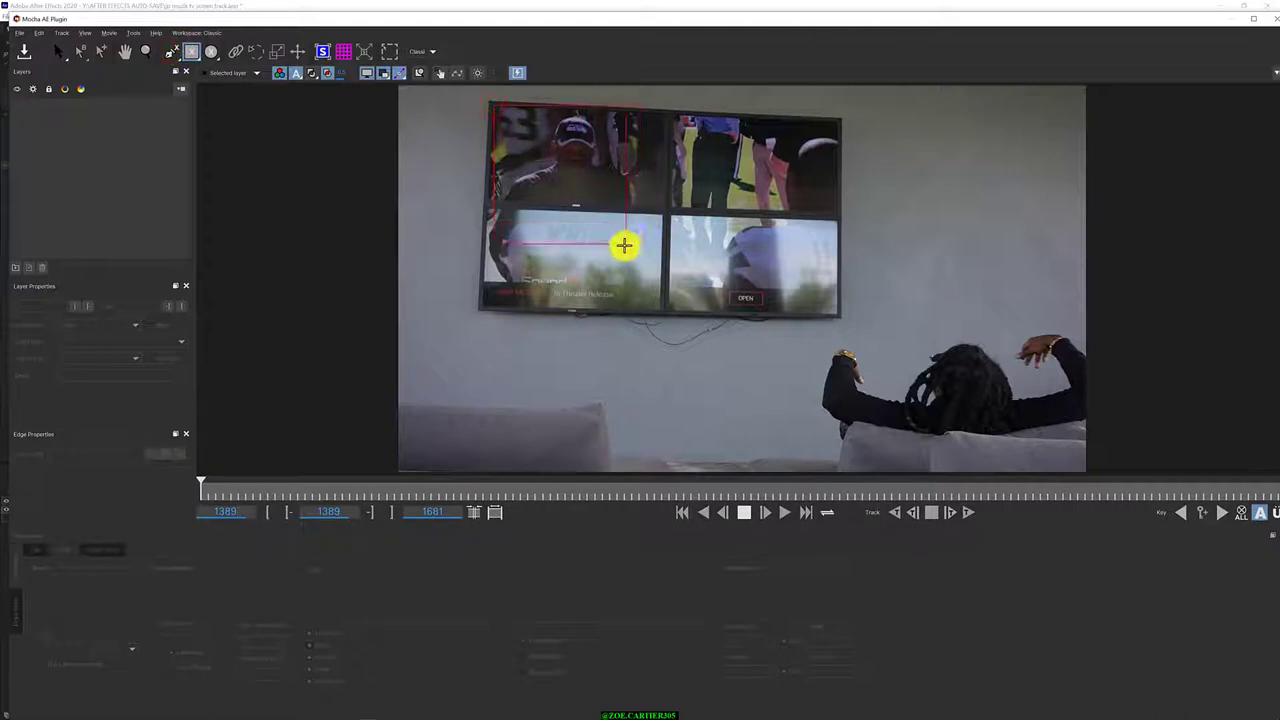
drag(665, 204, 665, 205)
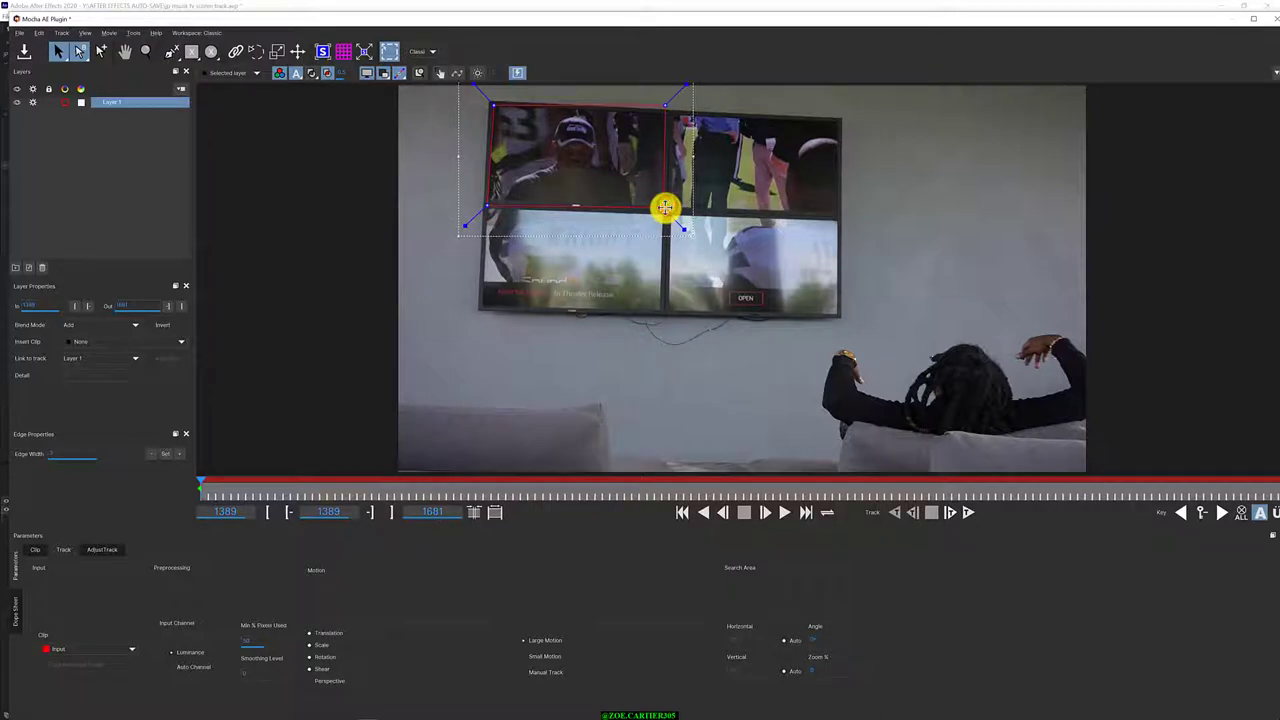
Zoom in on the TV and pull the shape's top corners onto the screen corners
click(146, 51)
drag(637, 201, 646, 52)
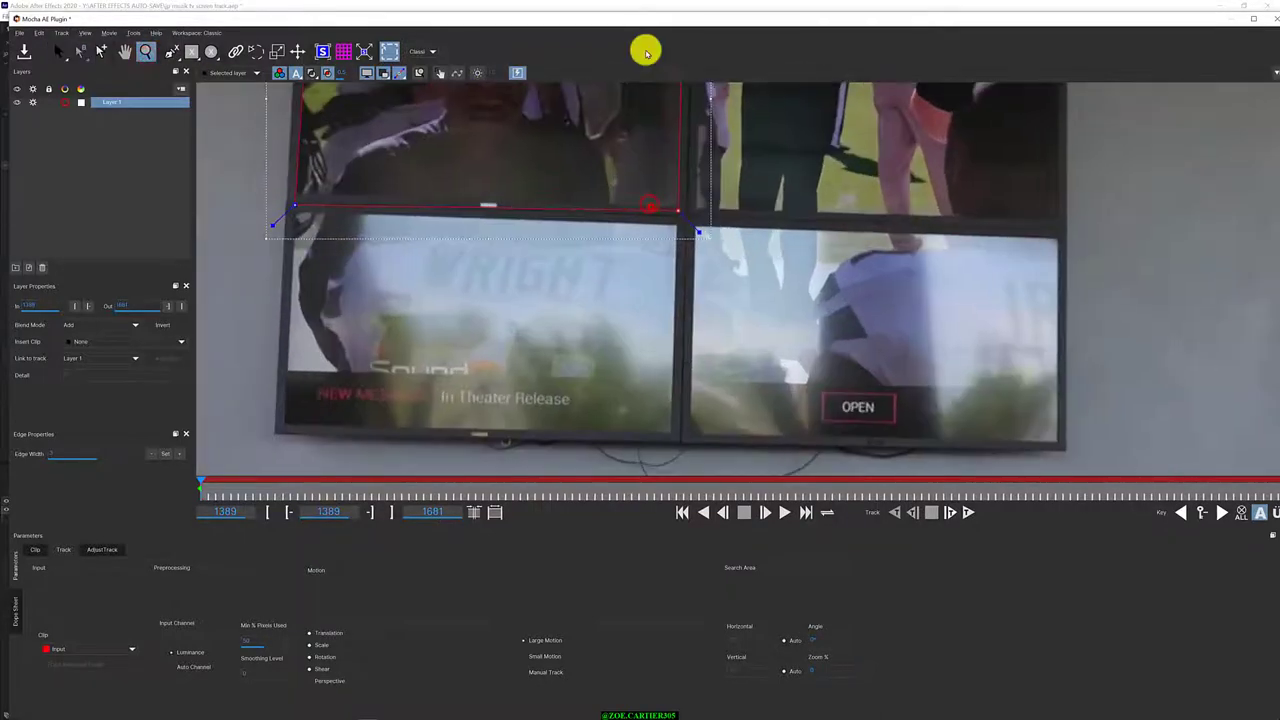
key(s)
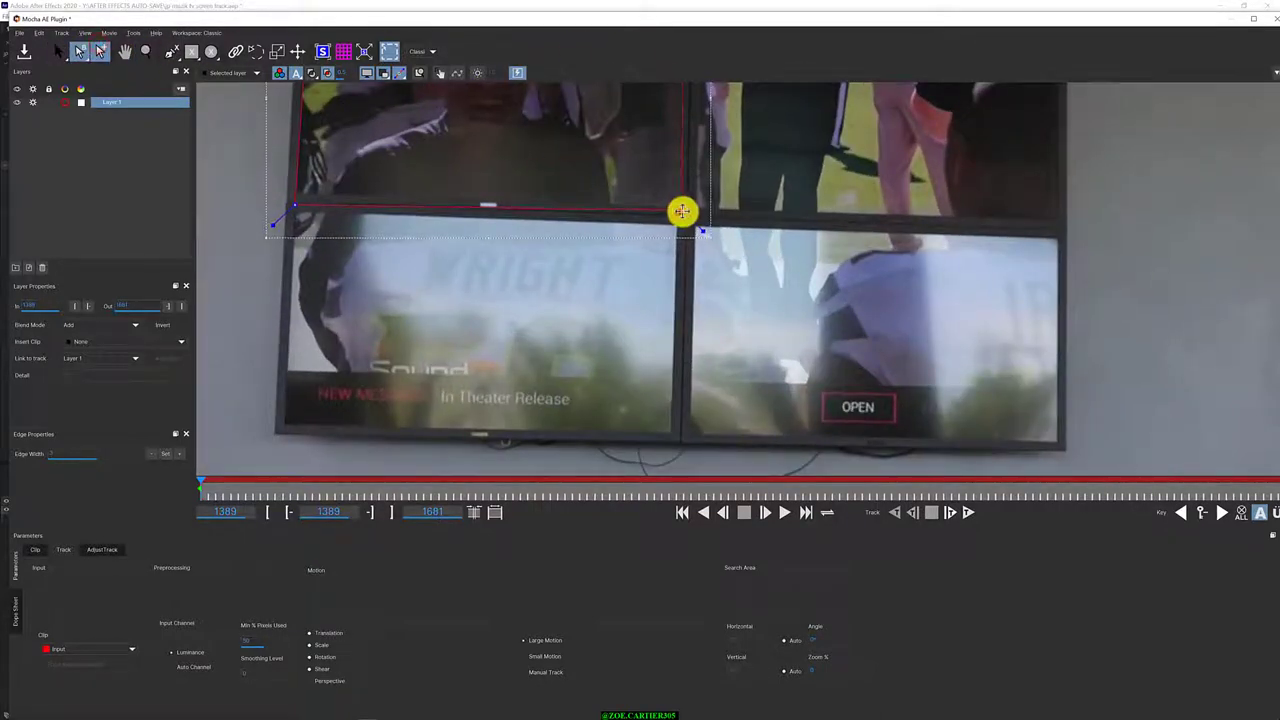
drag(681, 211, 673, 198)
drag(294, 205, 294, 198)
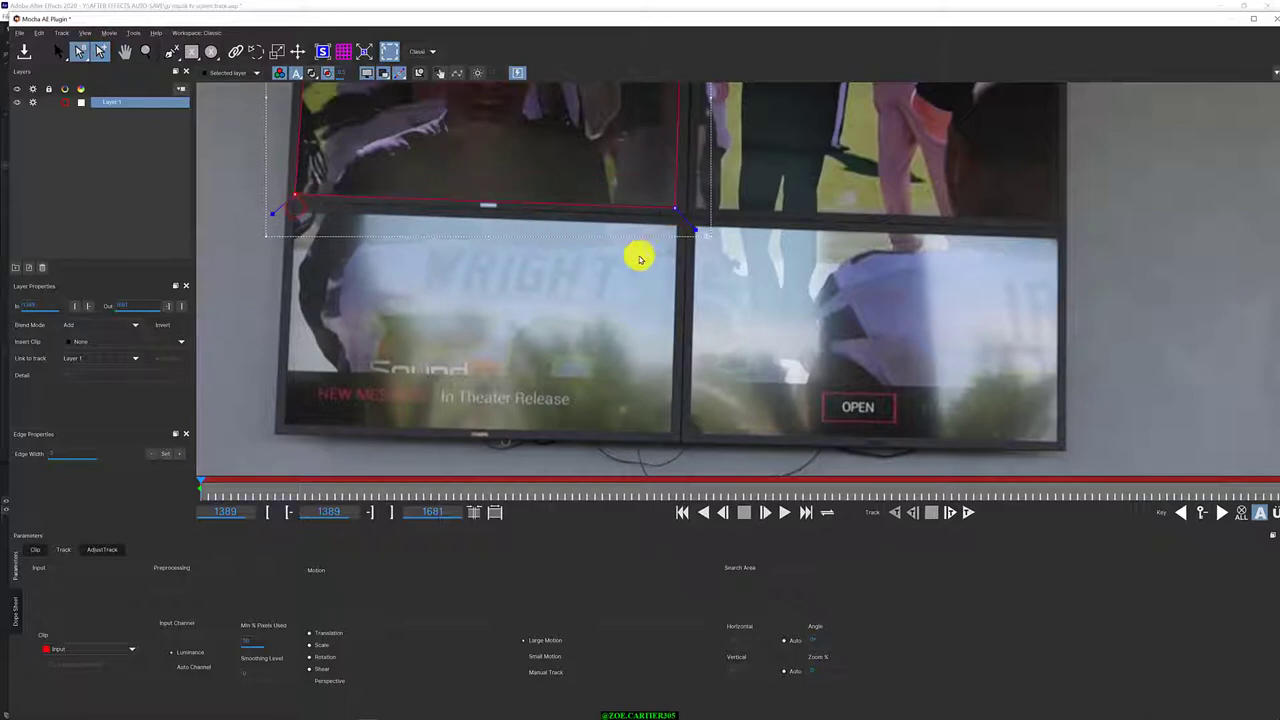
key(space)
drag(257, 497, 203, 492)
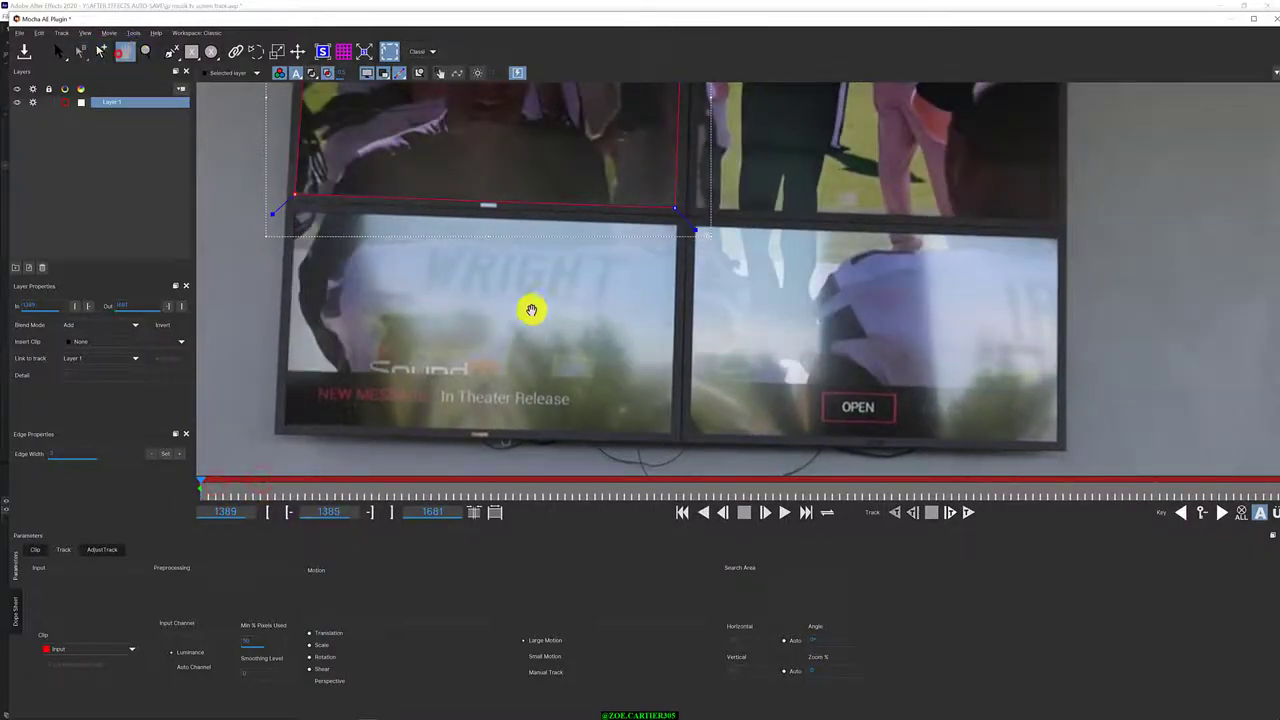
Fit the remaining corners to the screen edges and keyframe the shape at frame 1389
drag(530, 155, 540, 354)
drag(692, 187, 694, 208)
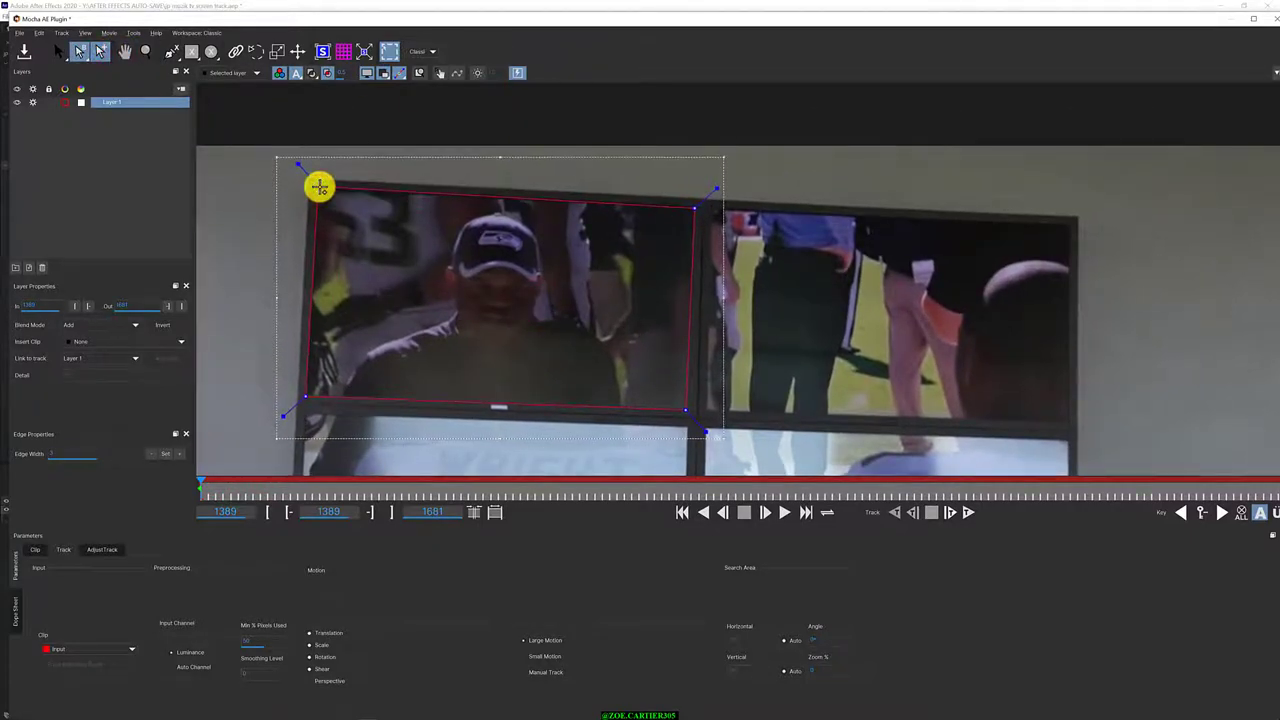
drag(306, 397, 305, 393)
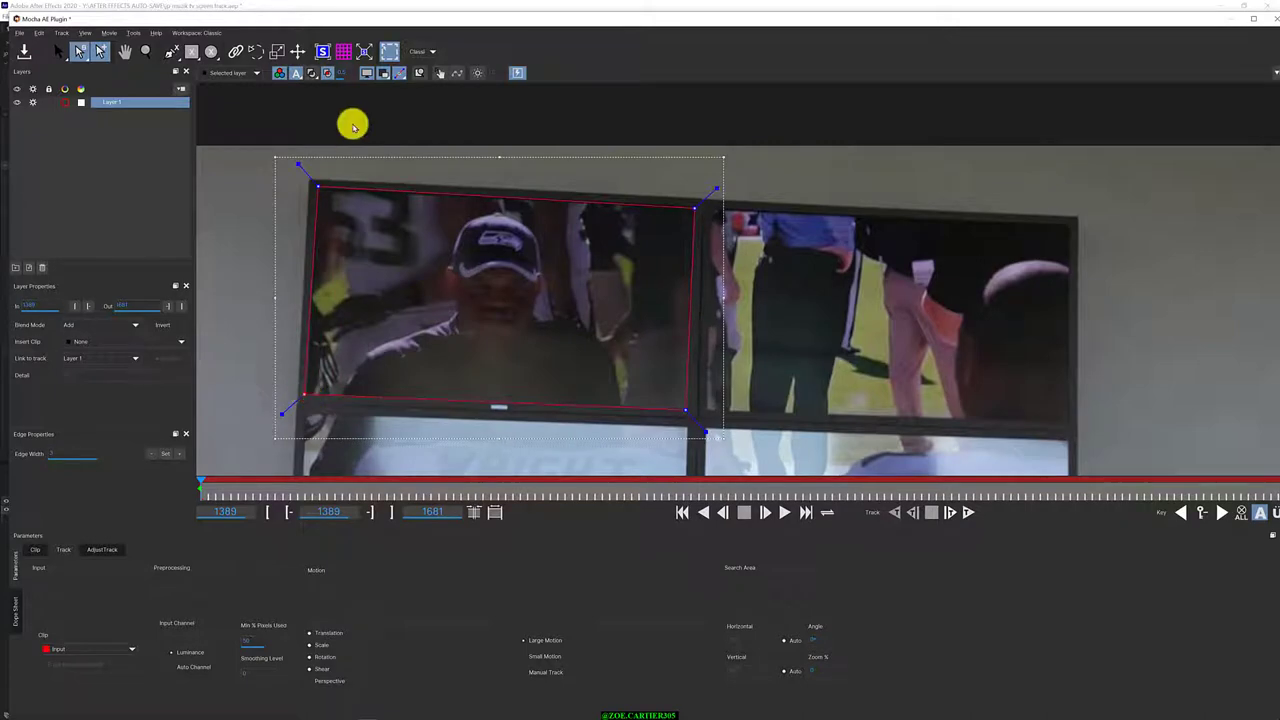
click(419, 72)
mouse_move(686, 410)
mouse_down()
mouse_move(694, 419)
mouse_move(687, 407)
mouse_up()
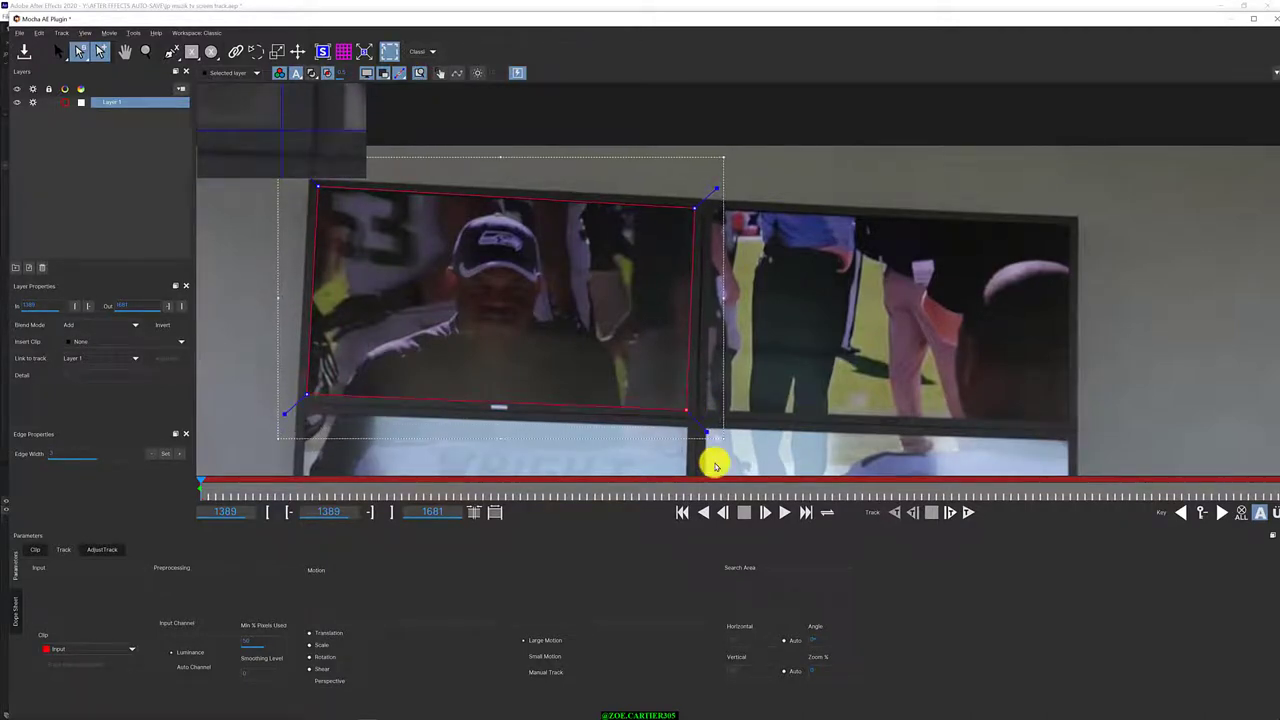
drag(694, 208, 690, 209)
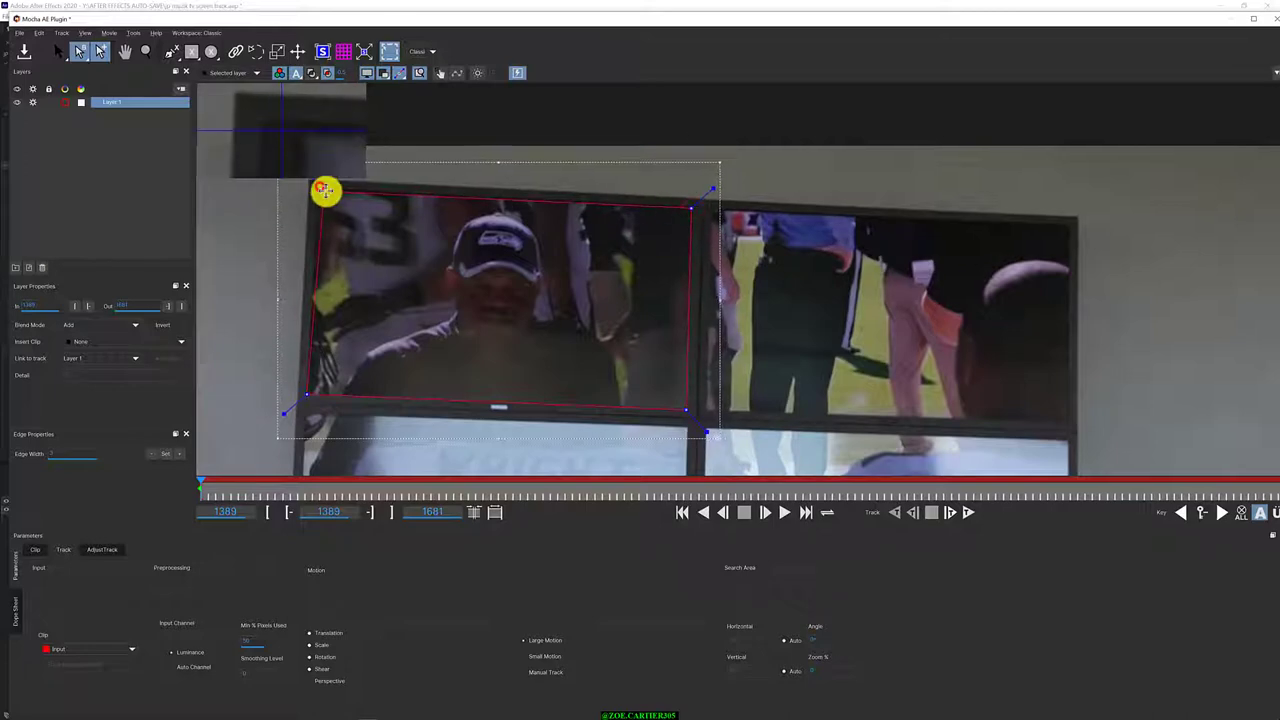
mouse_move(320, 188)
mouse_down()
mouse_move(343, 256)
mouse_move(319, 189)
mouse_up()
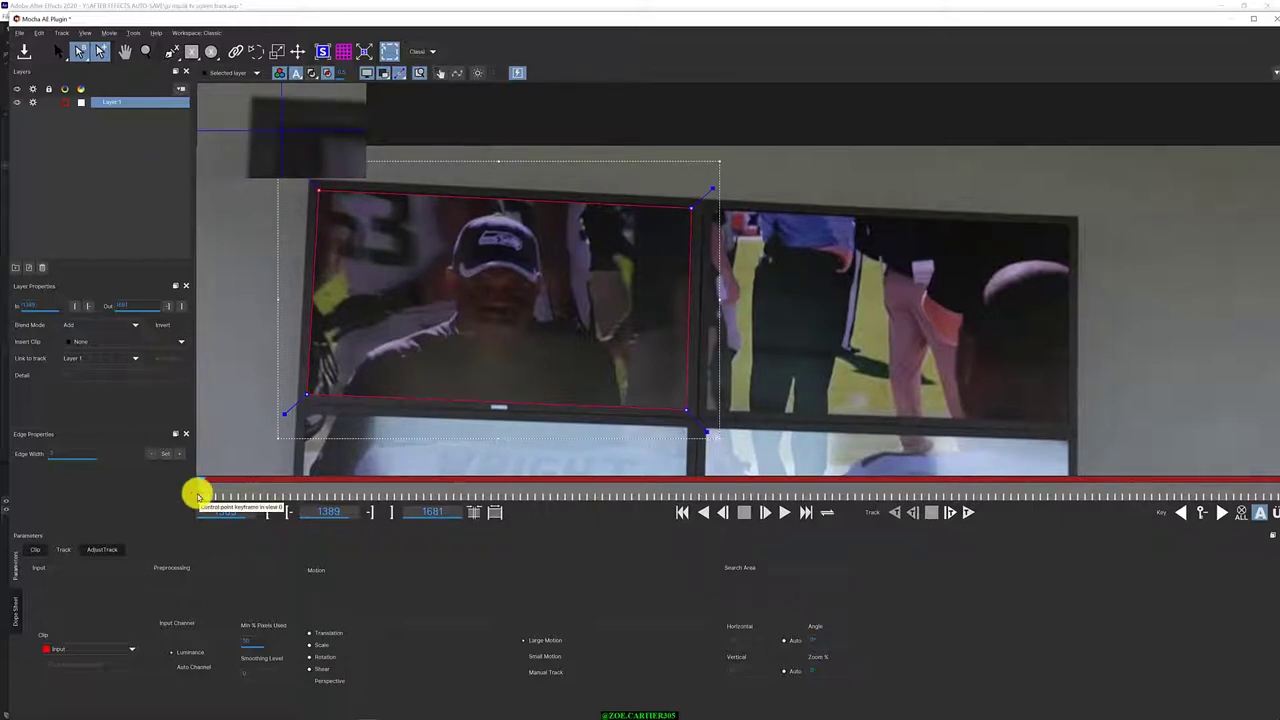
click(1201, 512)
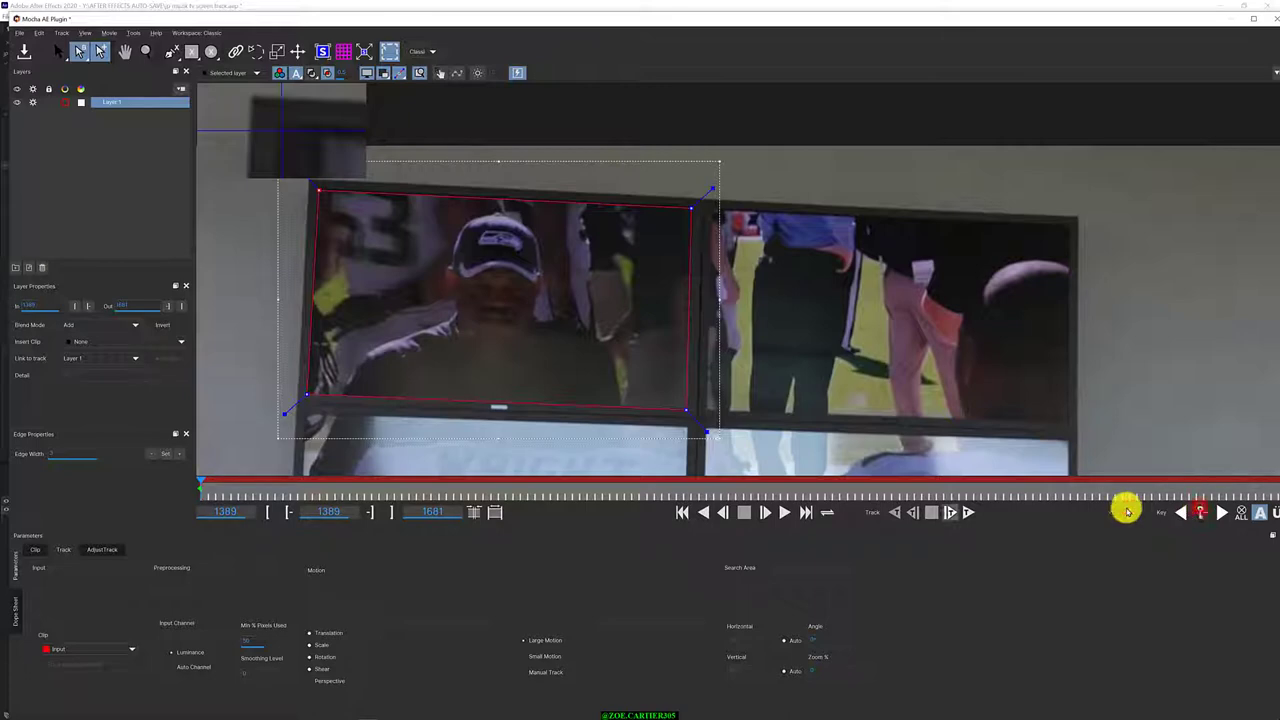
Track forward once, return to frame 1389, and enable Perspective in the tracker's motion options
click(970, 513)
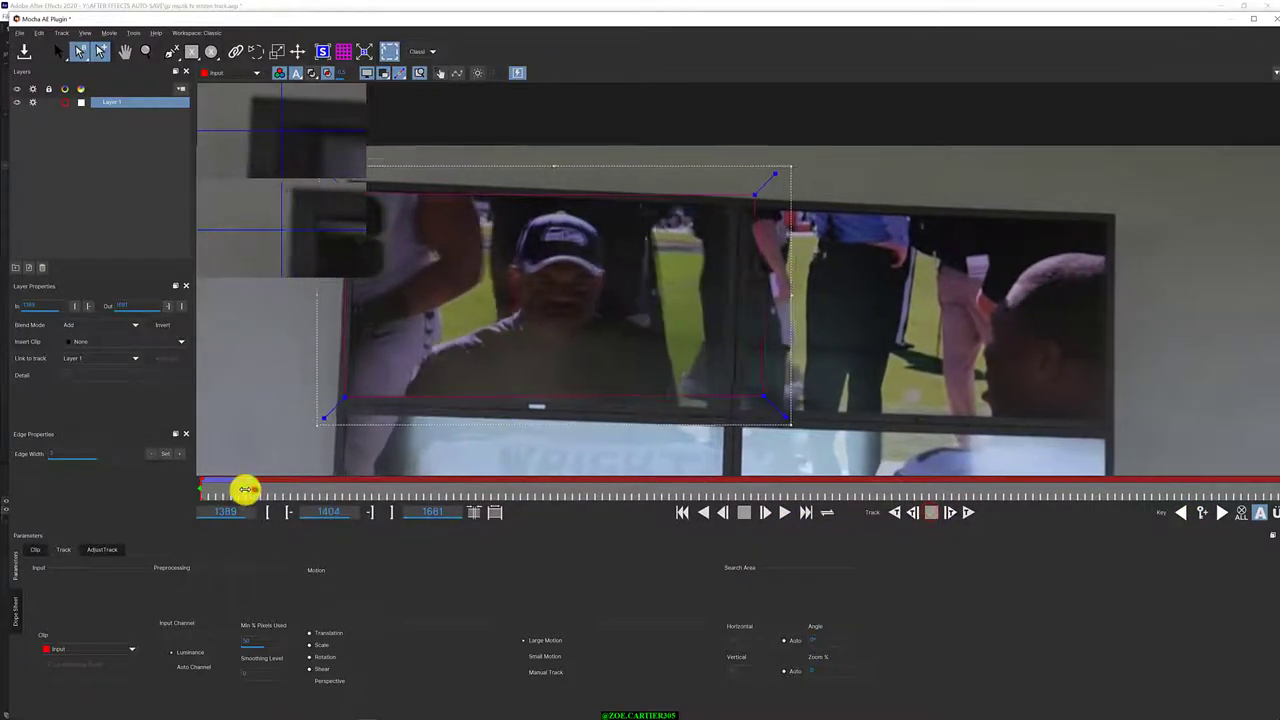
drag(245, 490, 200, 489)
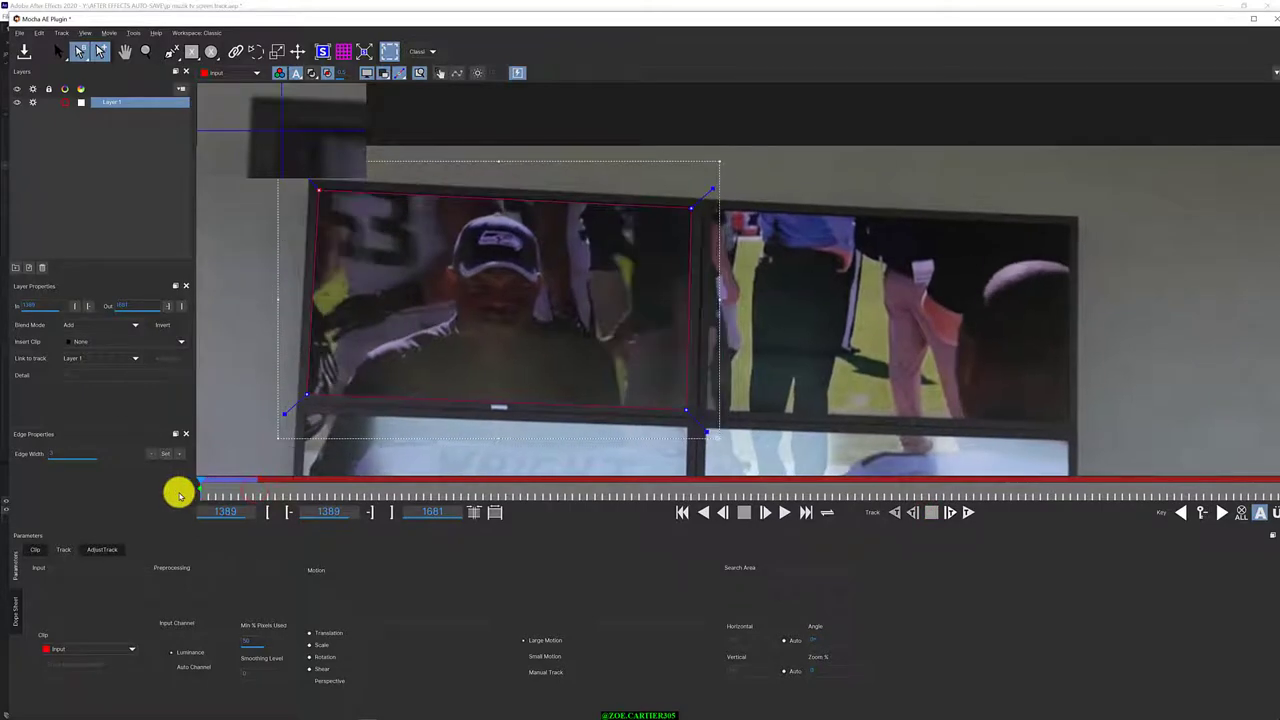
click(101, 549)
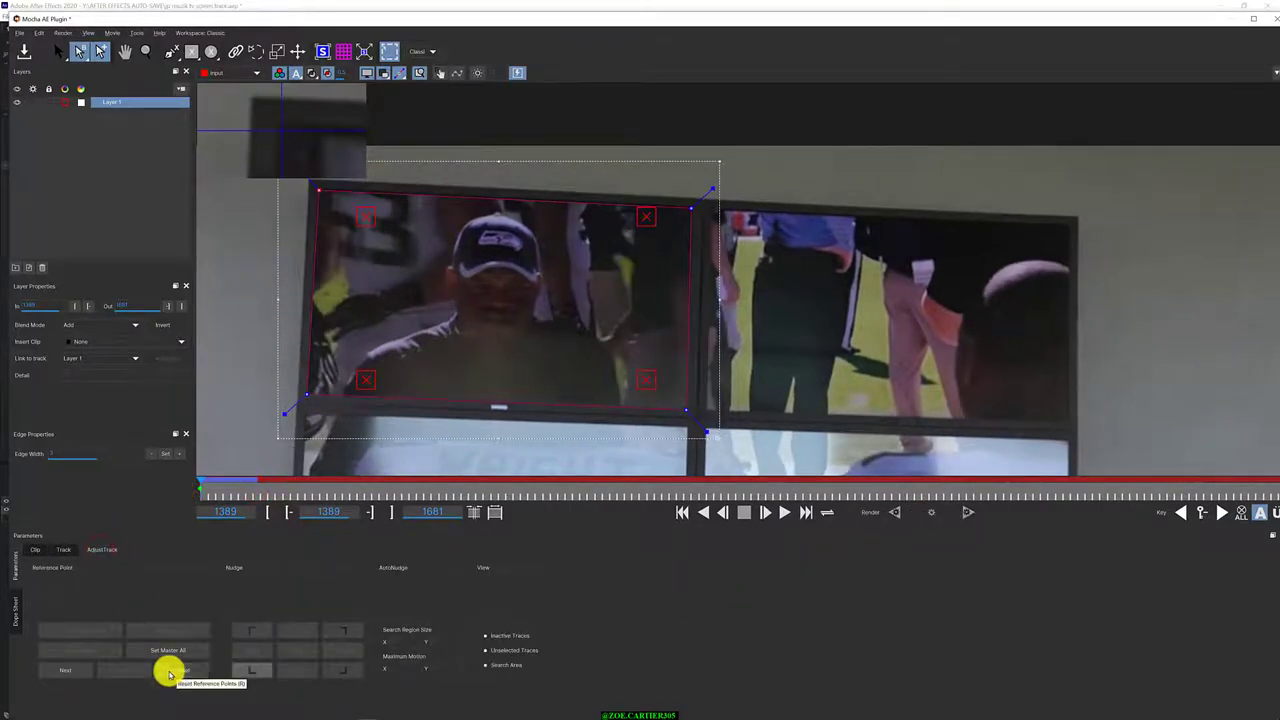
click(57, 551)
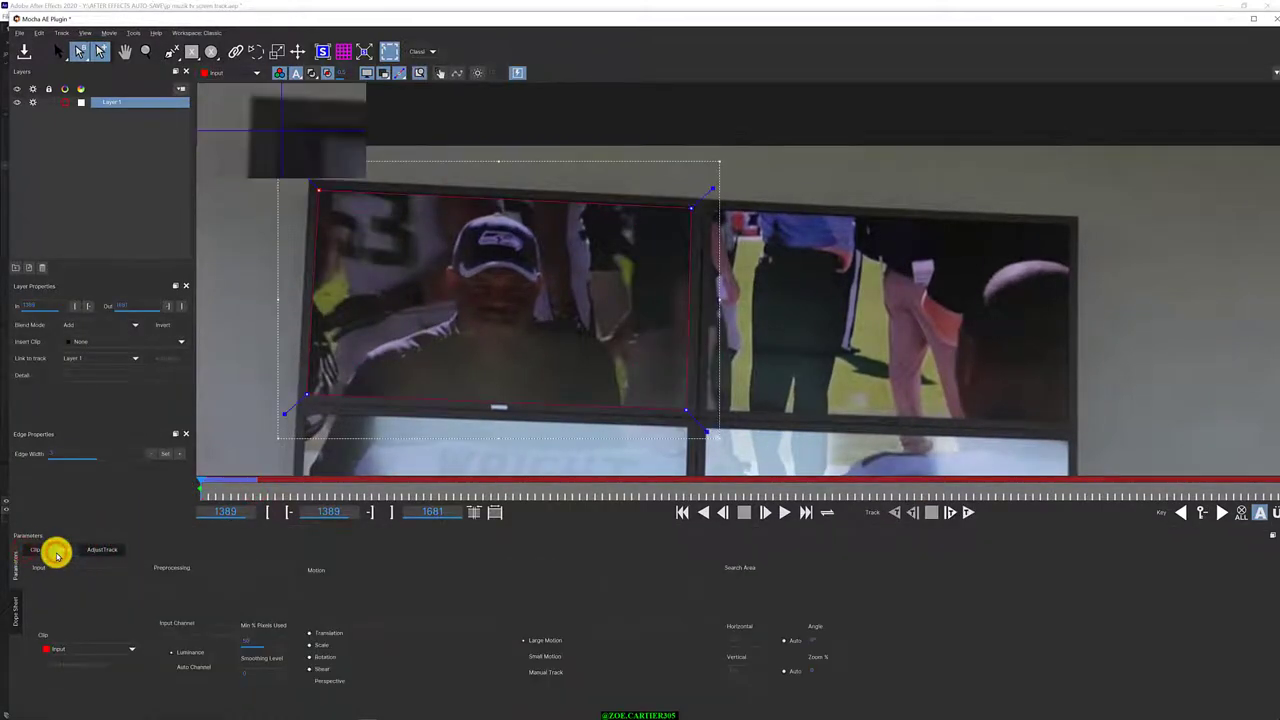
click(318, 661)
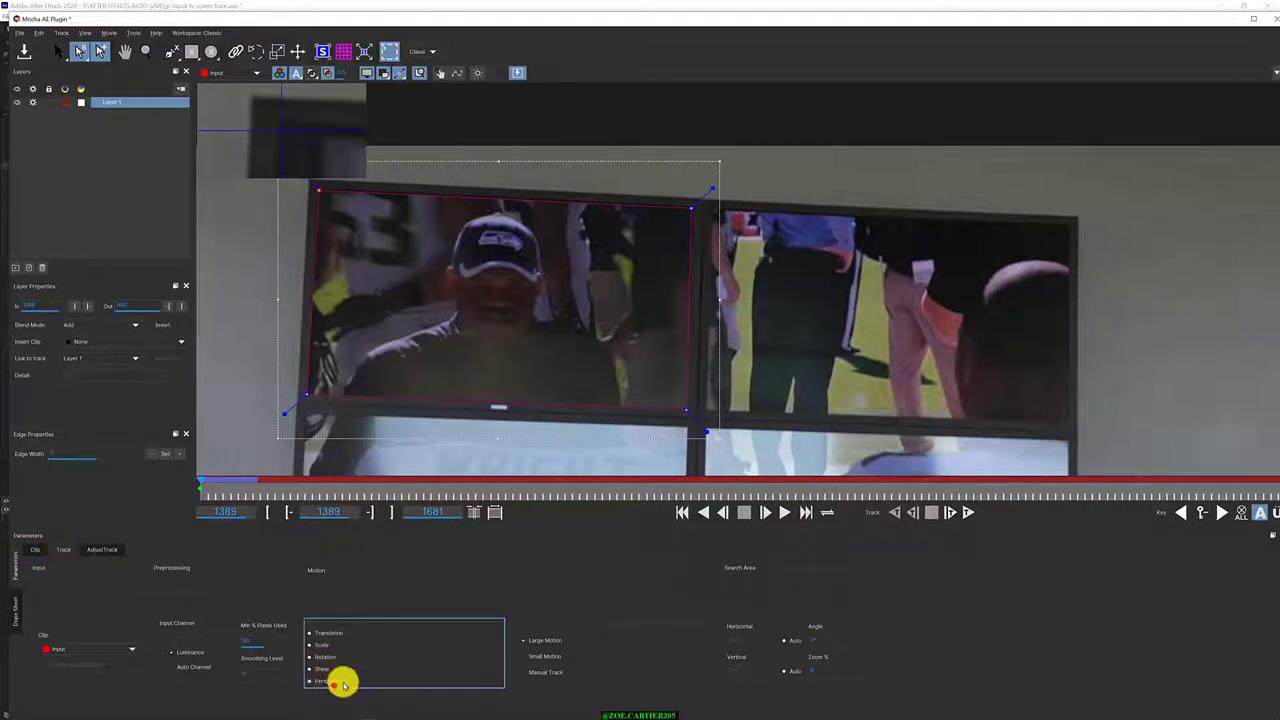
Track forward to frame 1393 and realign the shape's top-left corner to the screen
click(950, 514)
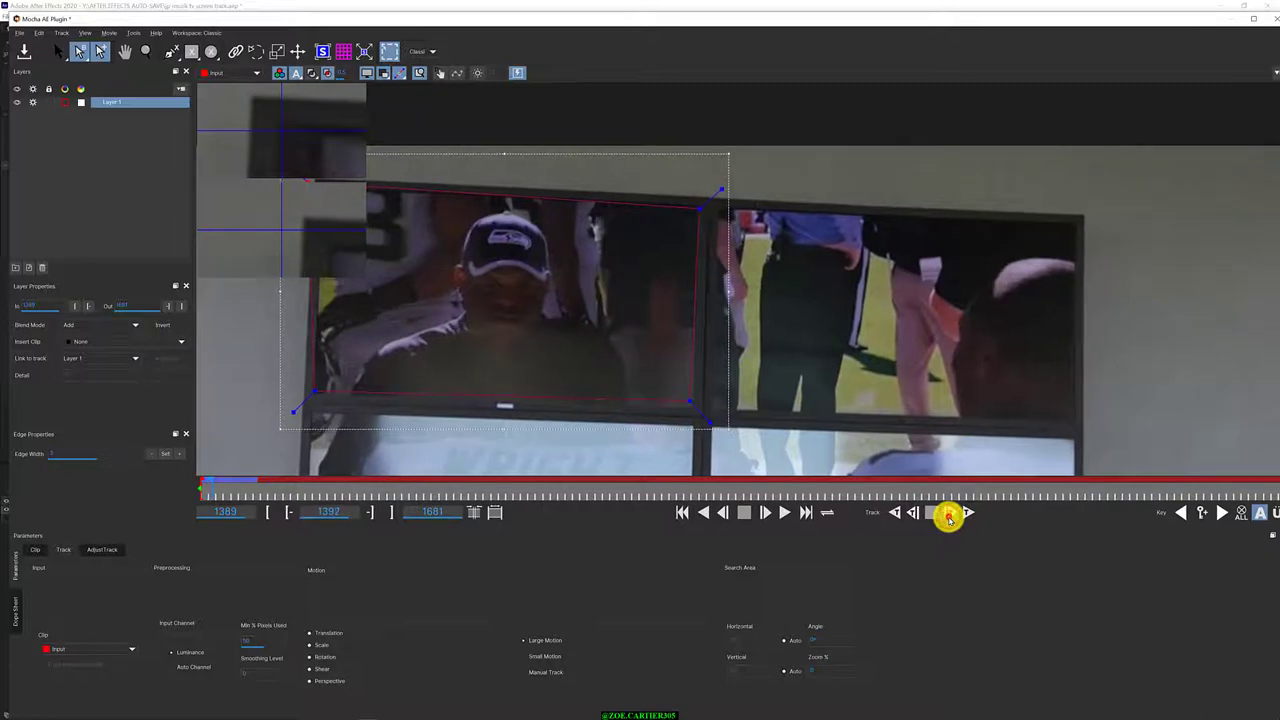
click(950, 514)
drag(309, 175, 327, 188)
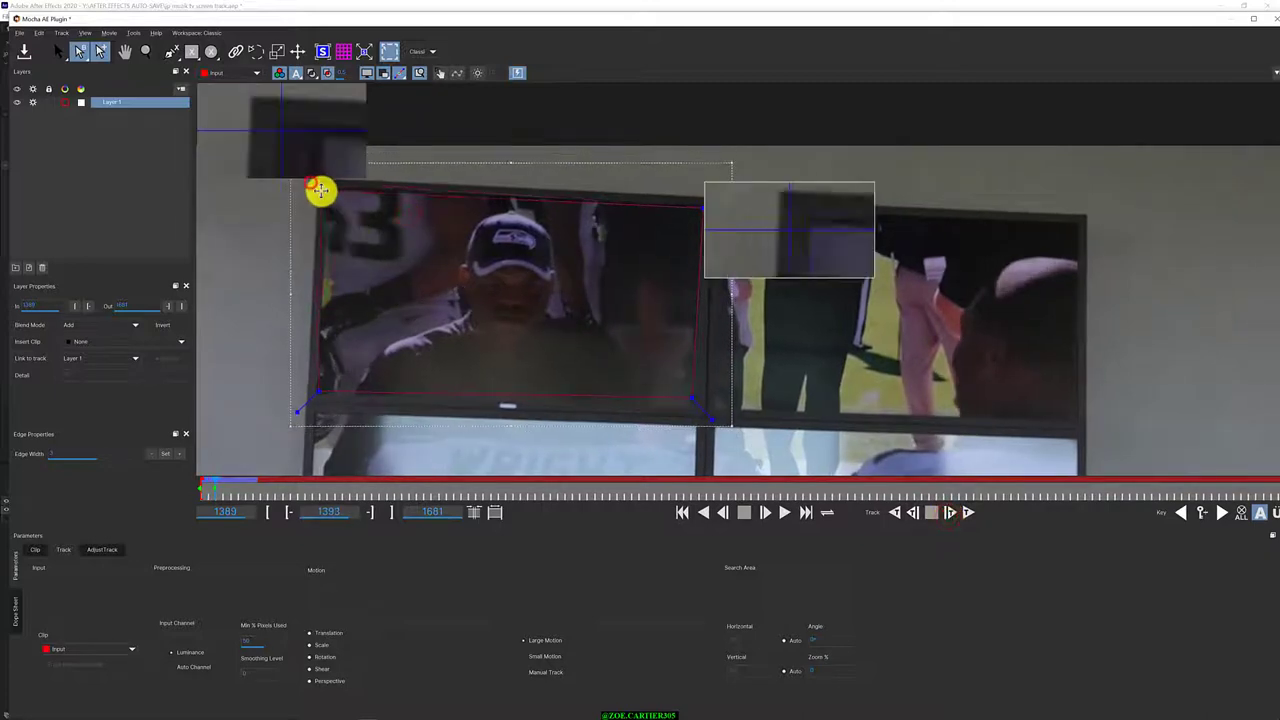
In AdjustTrack, move the bottom reference points outward and pick the top ones
click(102, 549)
drag(376, 375, 352, 375)
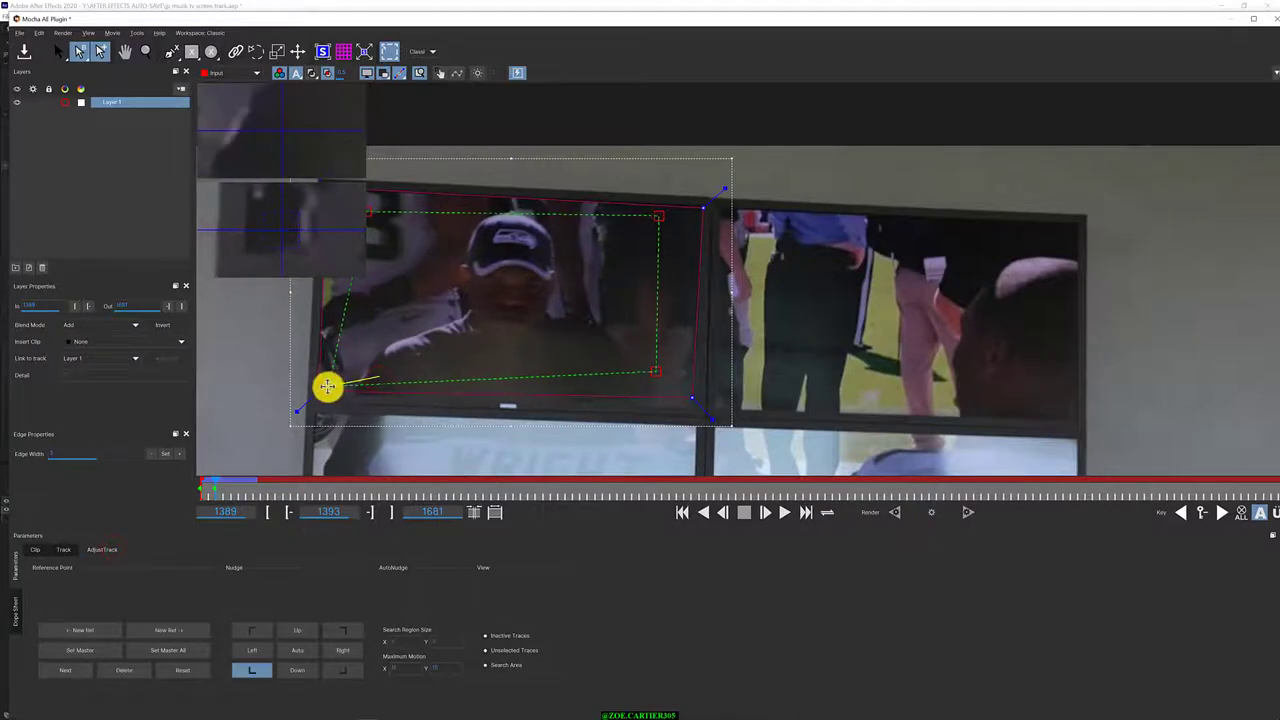
drag(656, 366, 682, 384)
click(658, 220)
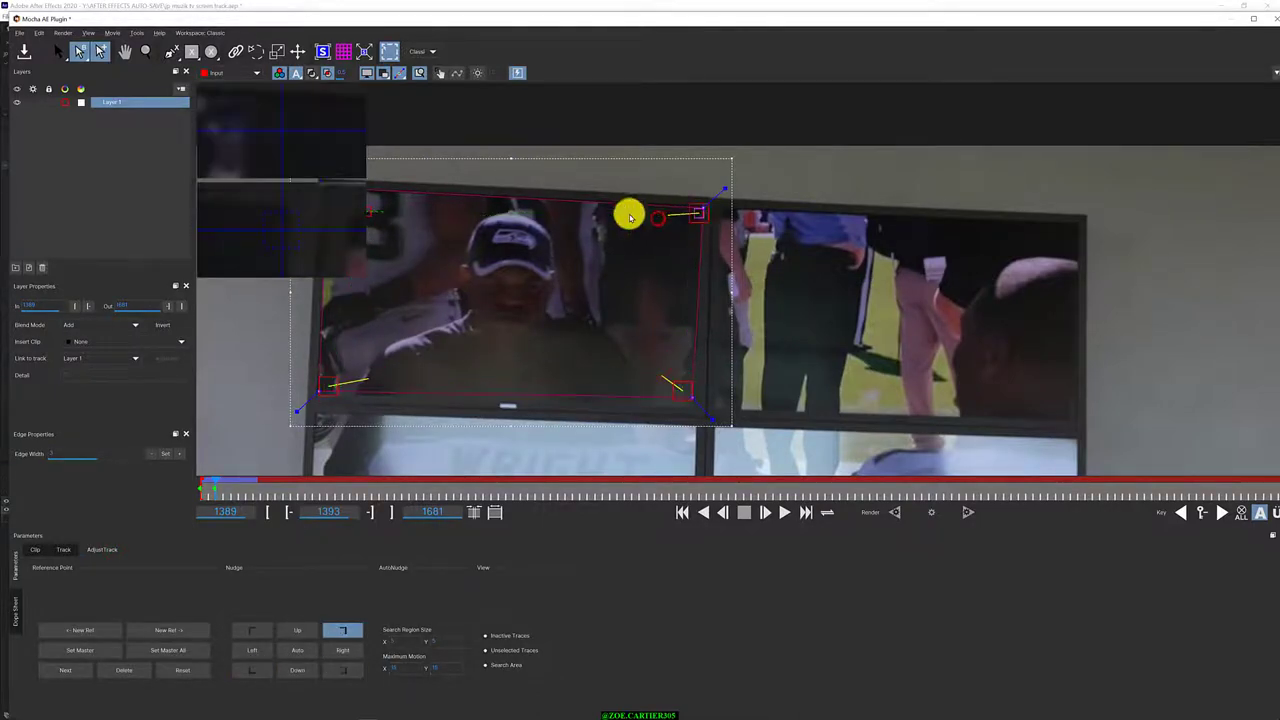
click(354, 206)
Zoom out to the whole TV and nudge the bottom-right reference point twice
click(145, 52)
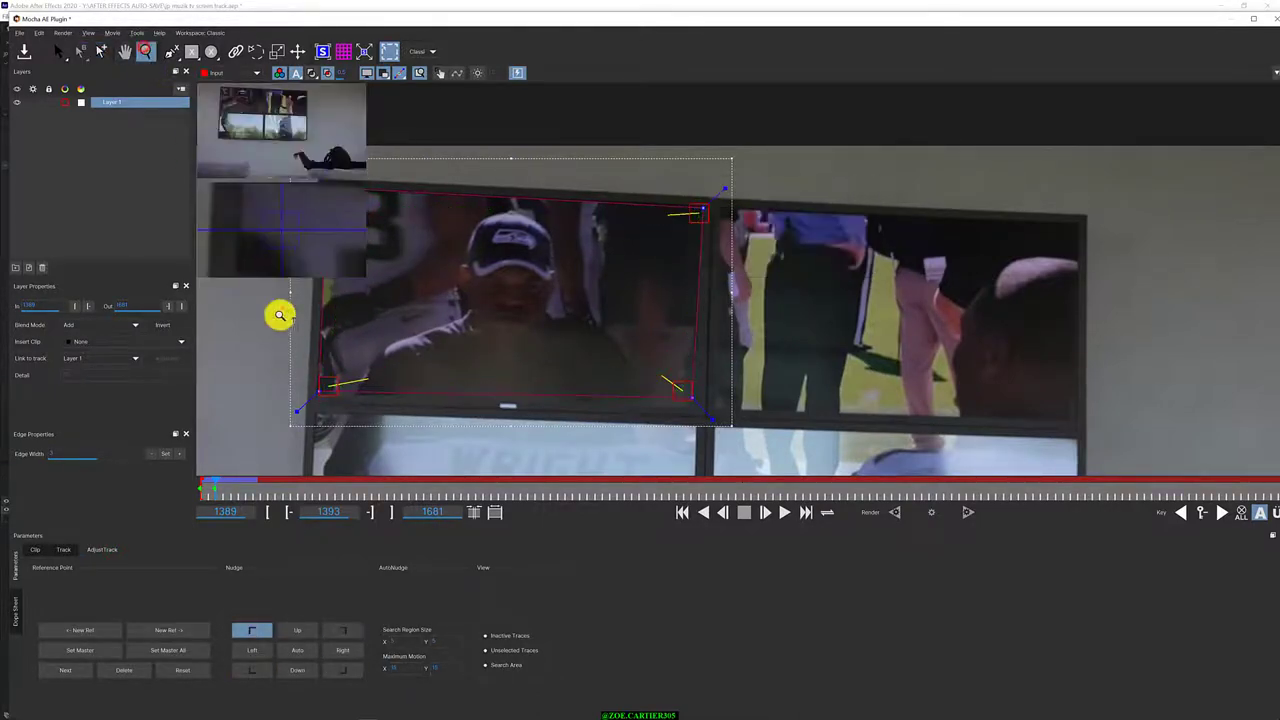
mouse_move(280, 314)
mouse_down()
mouse_move(316, 579)
mouse_move(749, 271)
mouse_up()
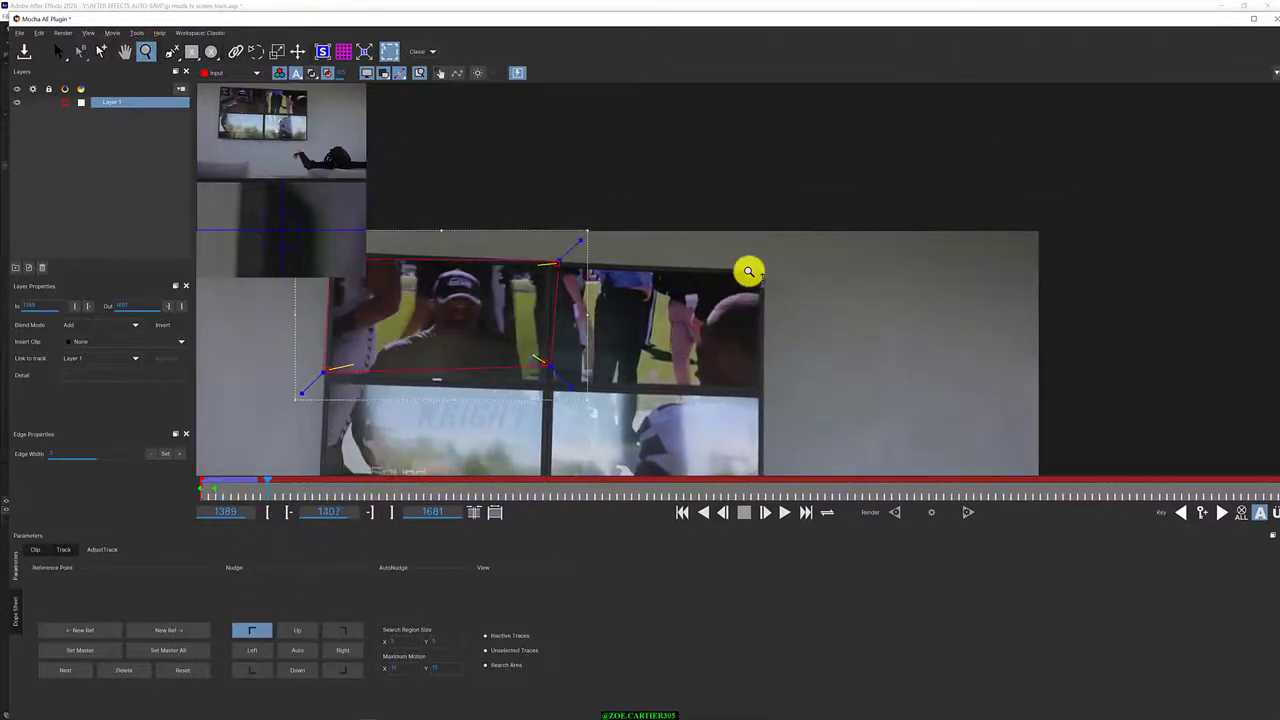
click(92, 51)
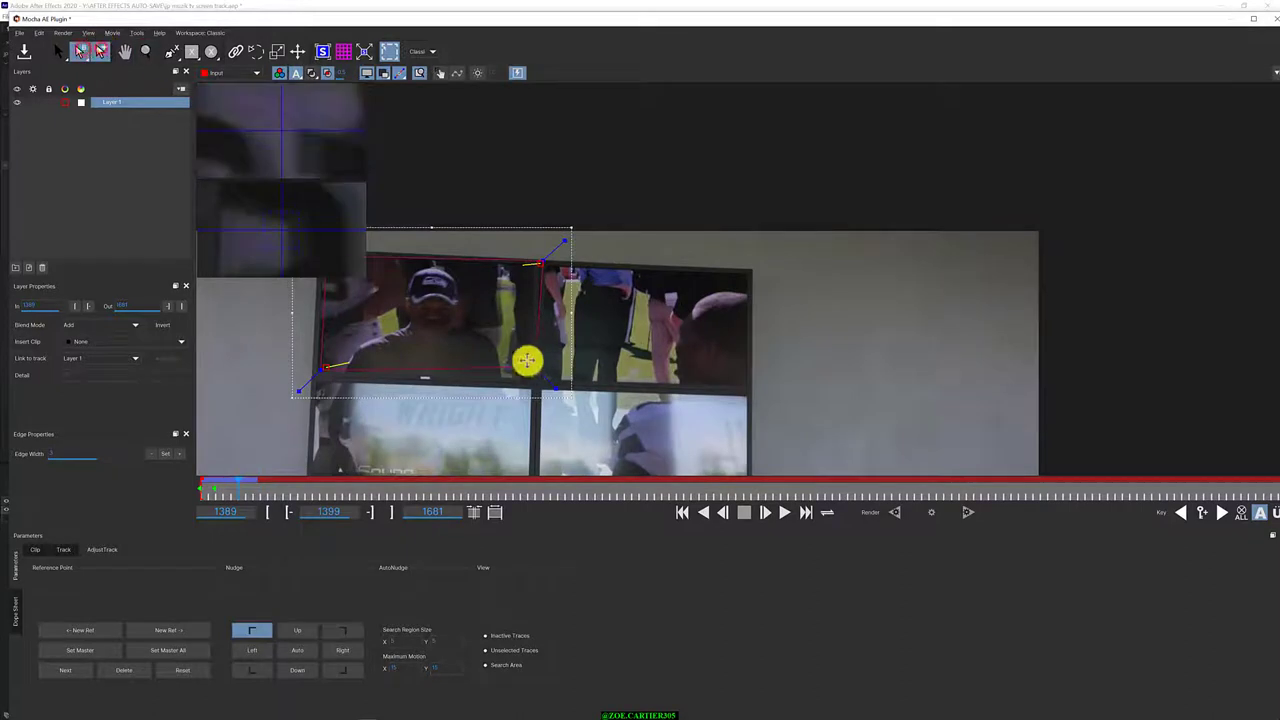
drag(529, 362, 530, 356)
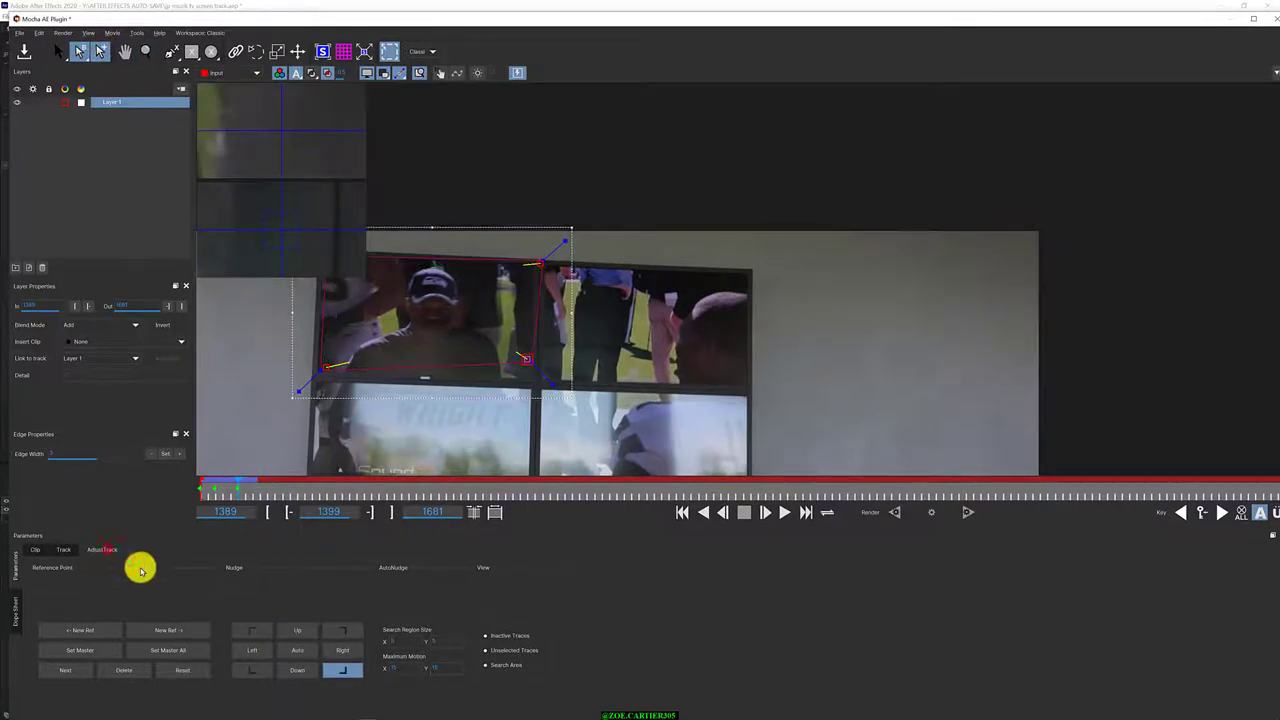
click(303, 658)
click(300, 646)
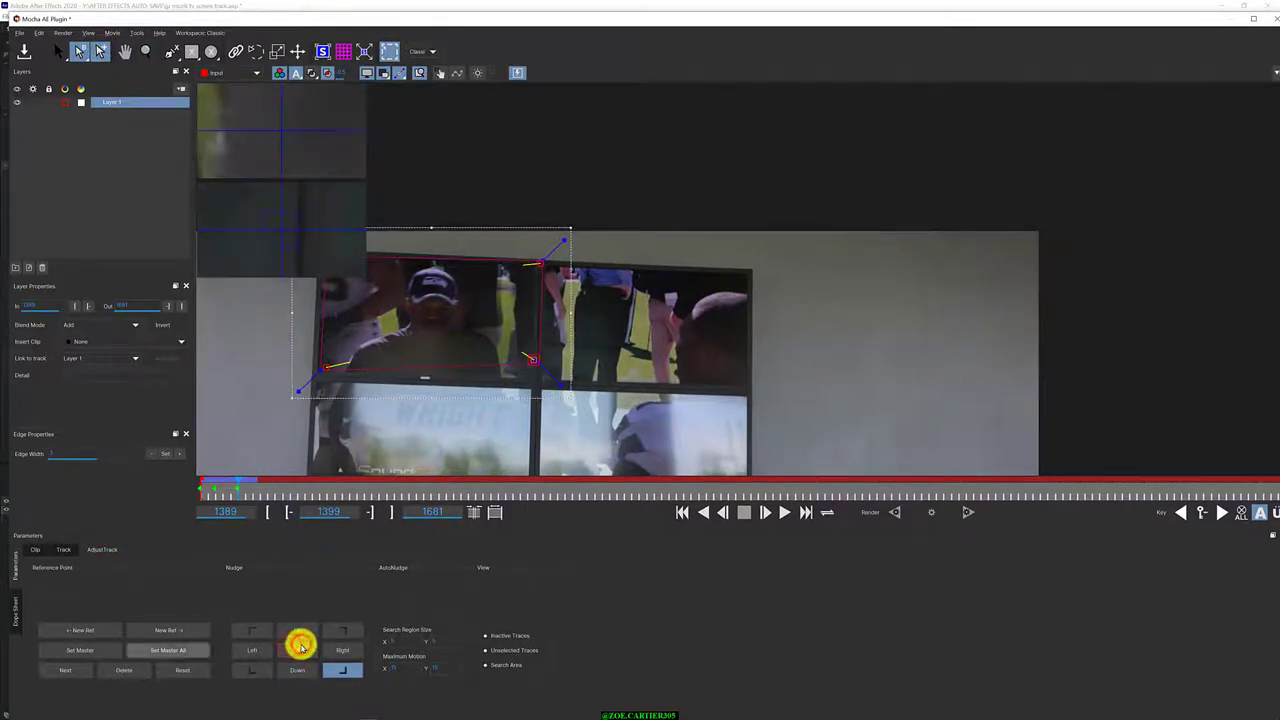
Delete the adjust-track data twice, return to frame 1389, and reset the reference points
click(134, 669)
click(651, 383)
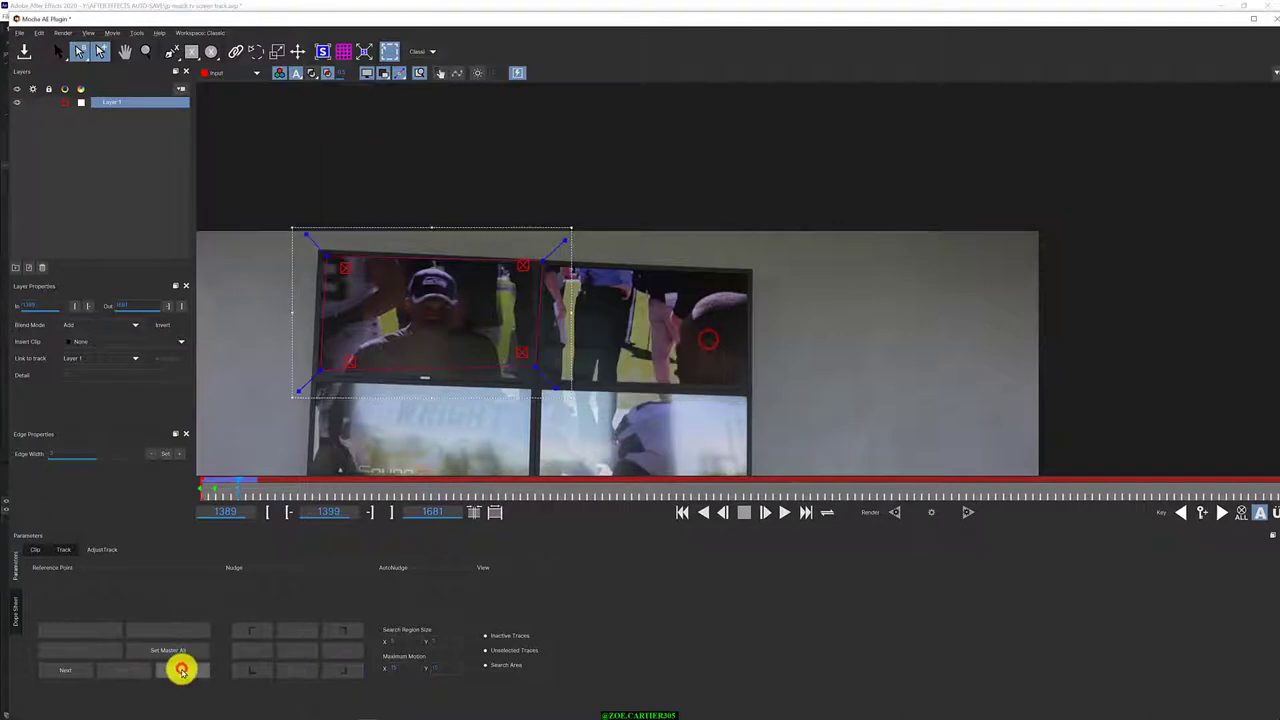
drag(521, 352, 523, 372)
click(123, 670)
click(656, 378)
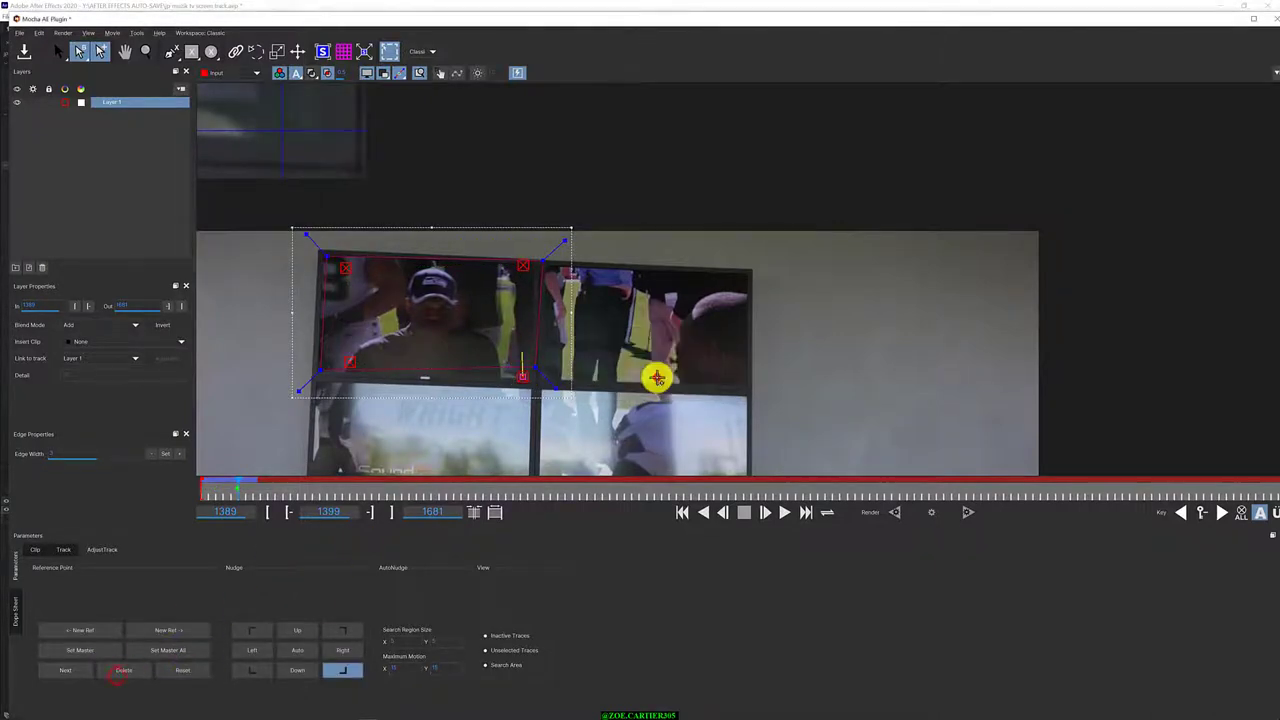
click(206, 491)
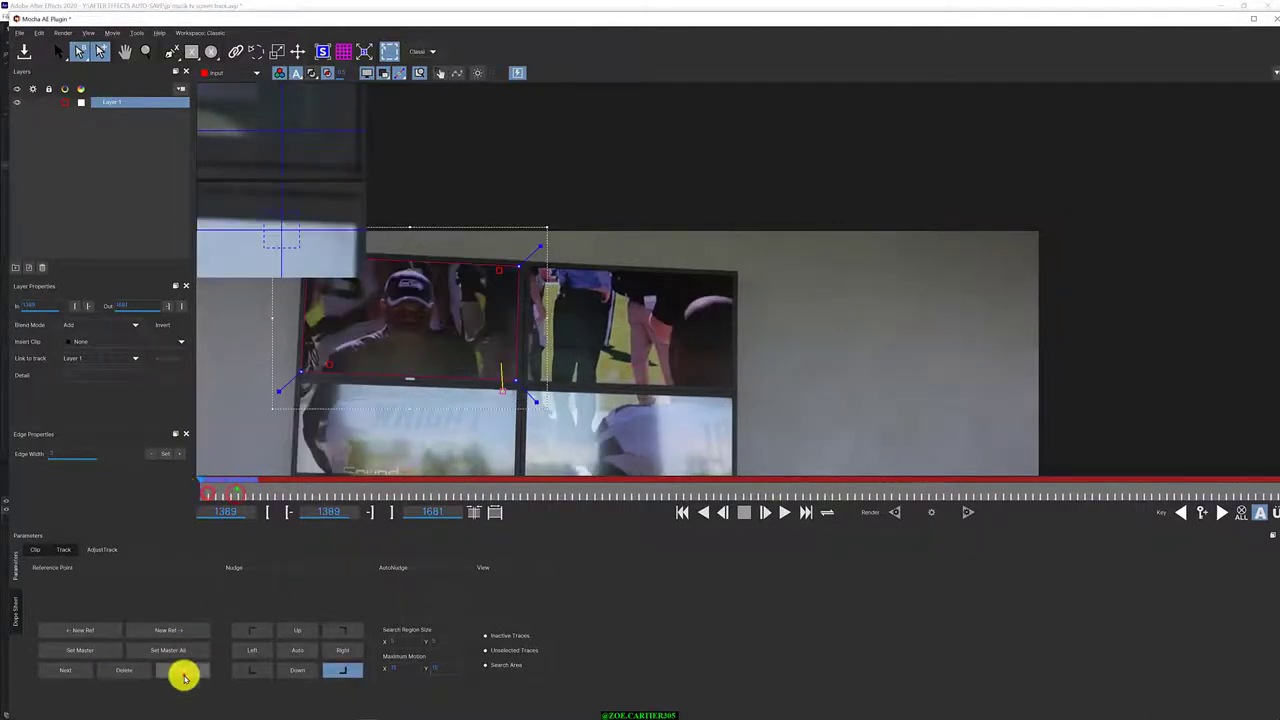
click(184, 672)
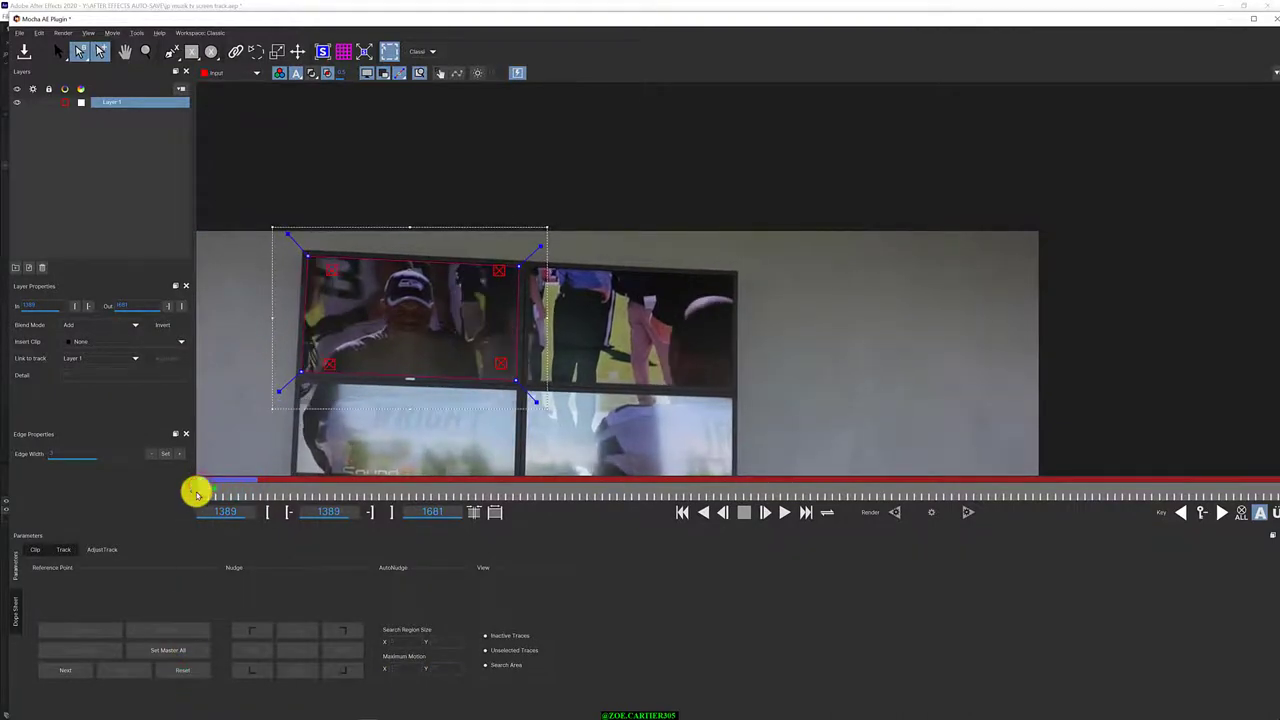
click(60, 550)
Limit motion to Translation and Scale, track to frame 1393, and fix the lower-right corner
click(325, 638)
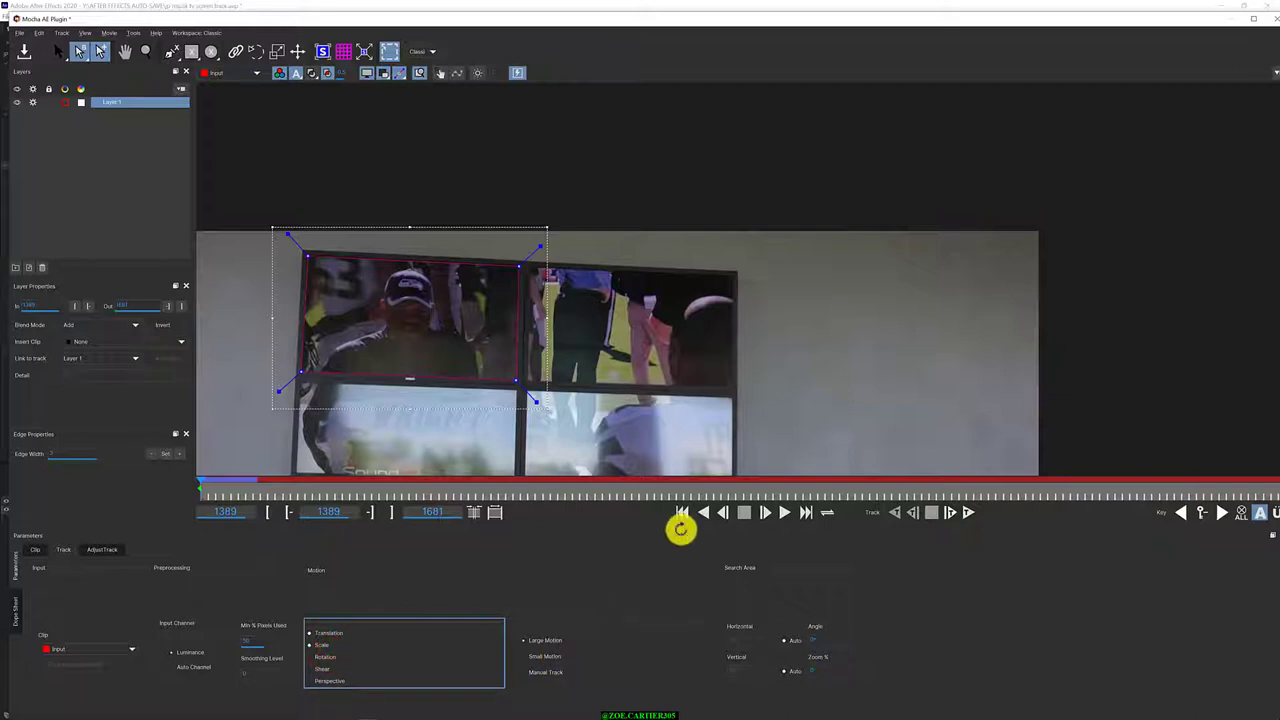
click(951, 512)
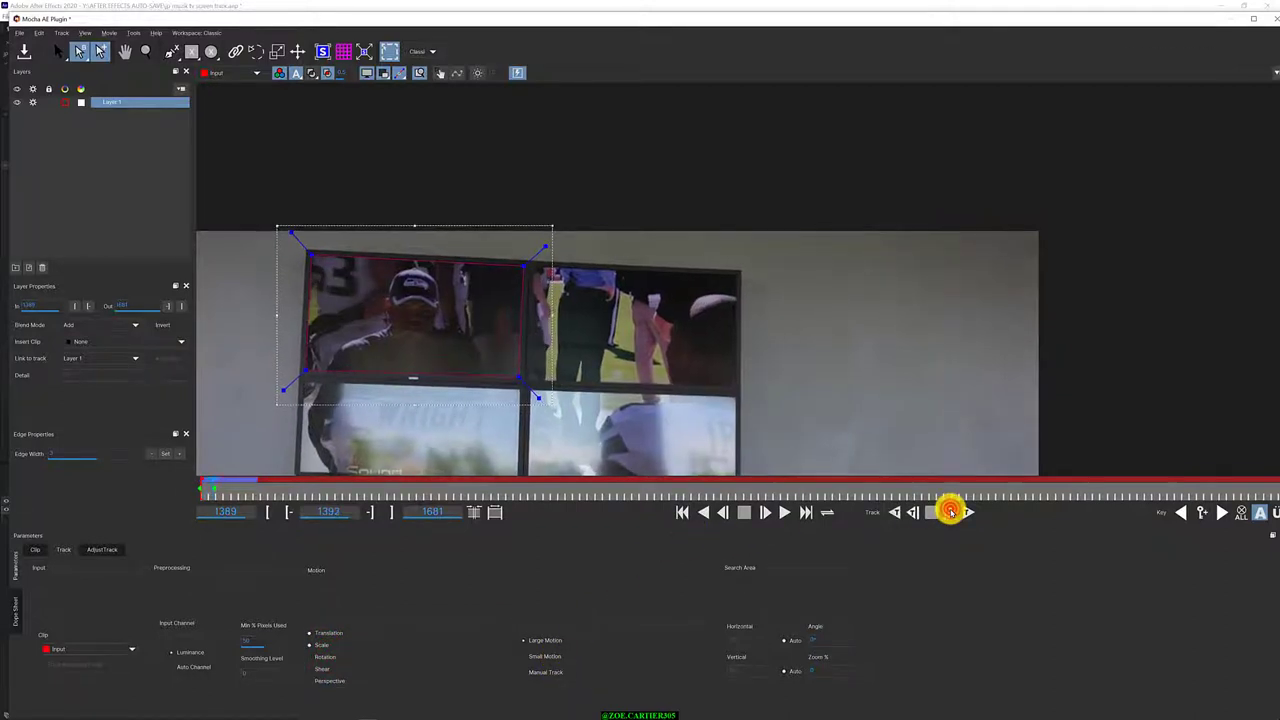
click(519, 375)
drag(519, 375, 521, 380)
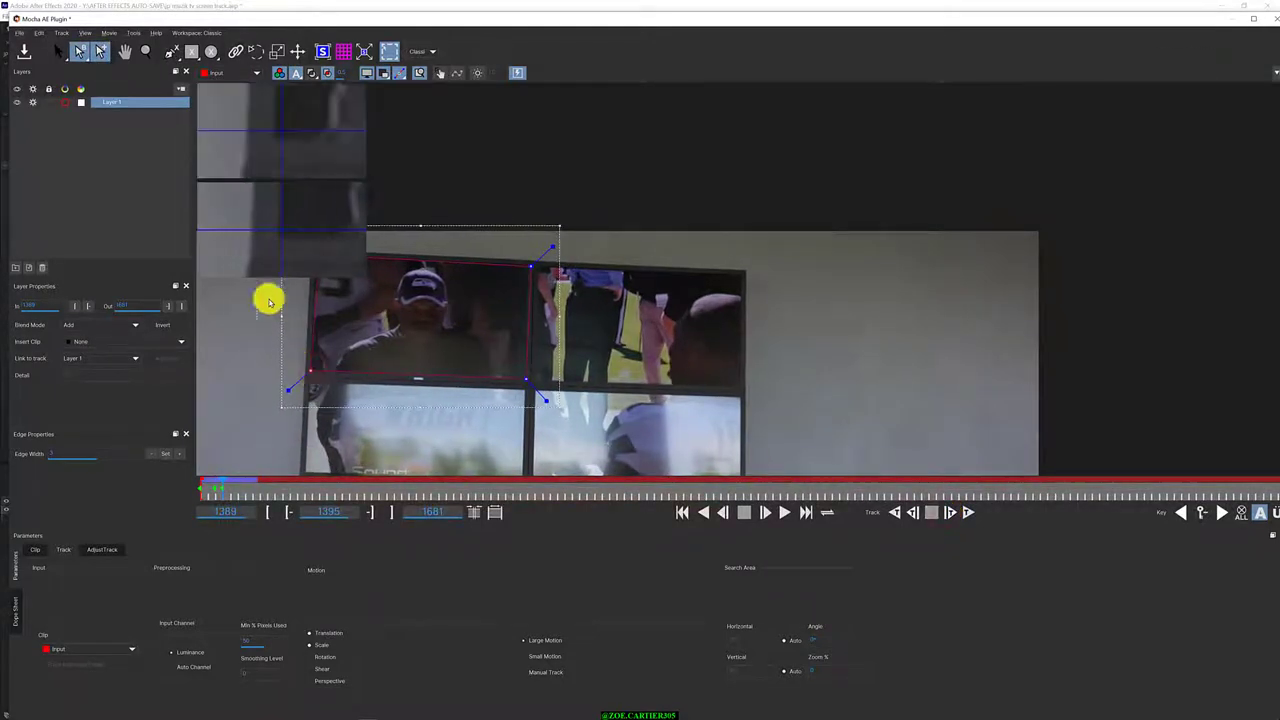
drag(268, 302, 669, 186)
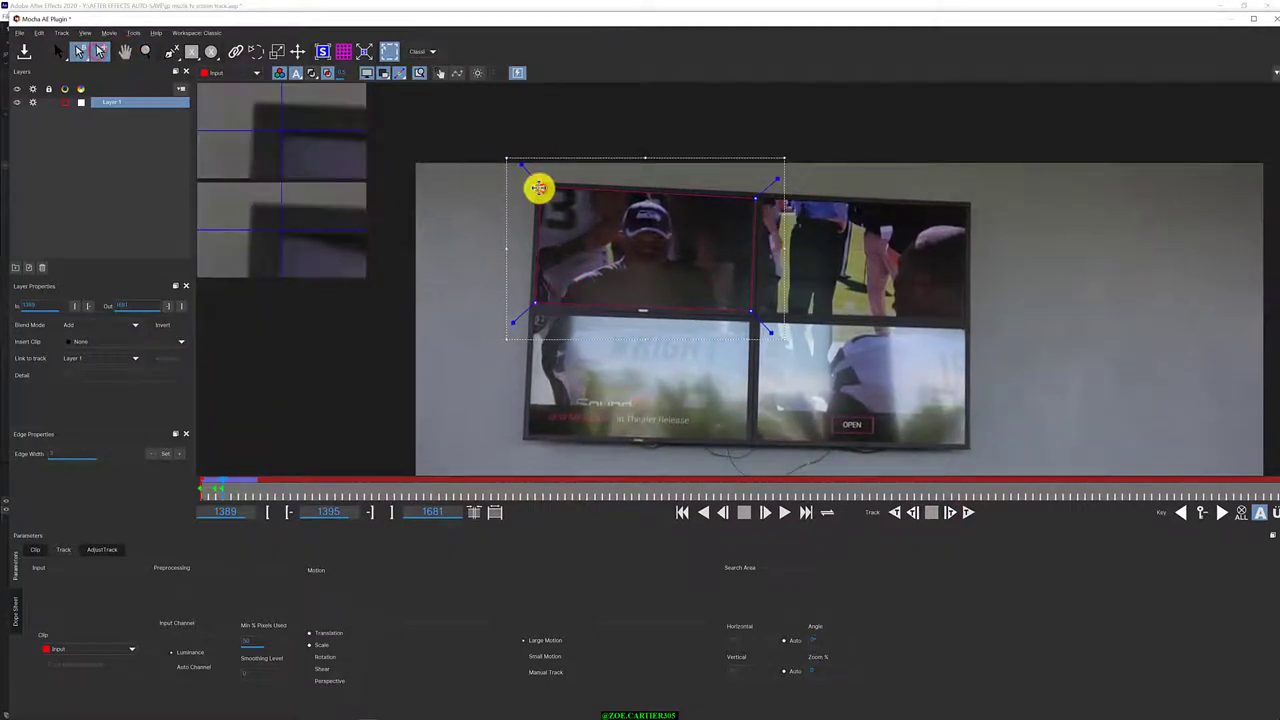
Track two more frames toward 1397 and lower the top-left corner onto the screen edge
click(950, 512)
click(950, 512)
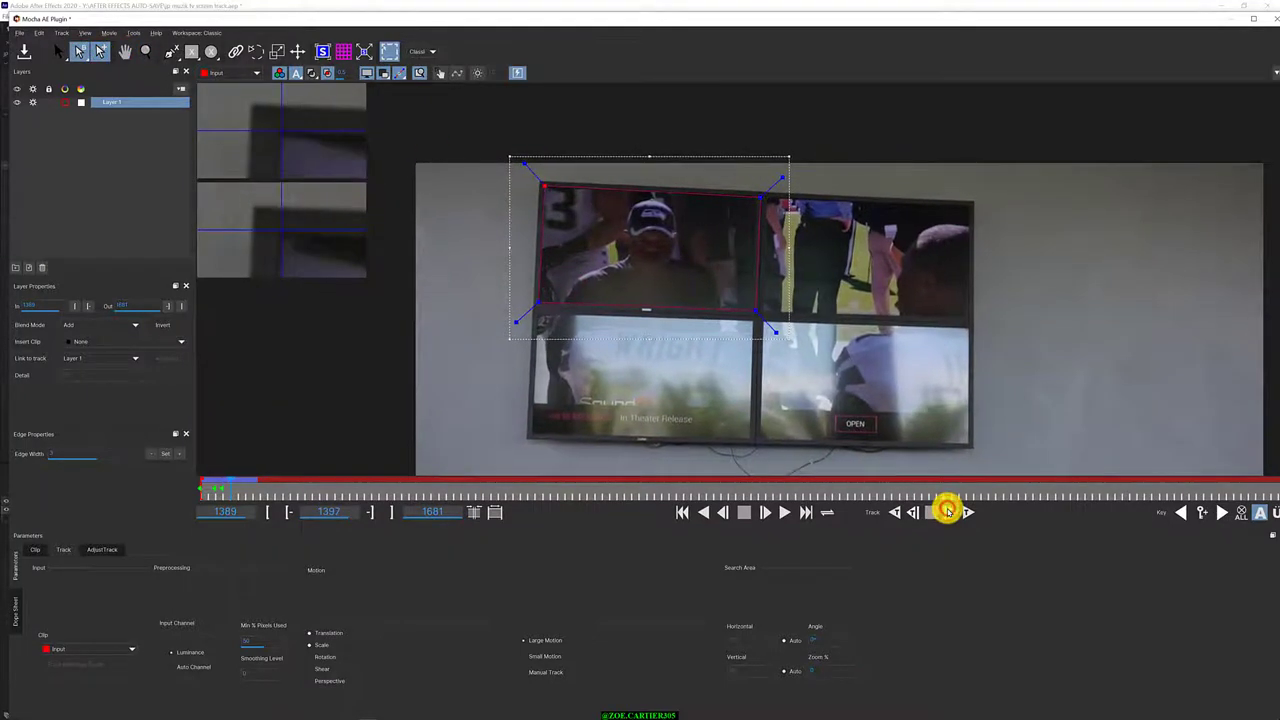
drag(543, 190, 544, 194)
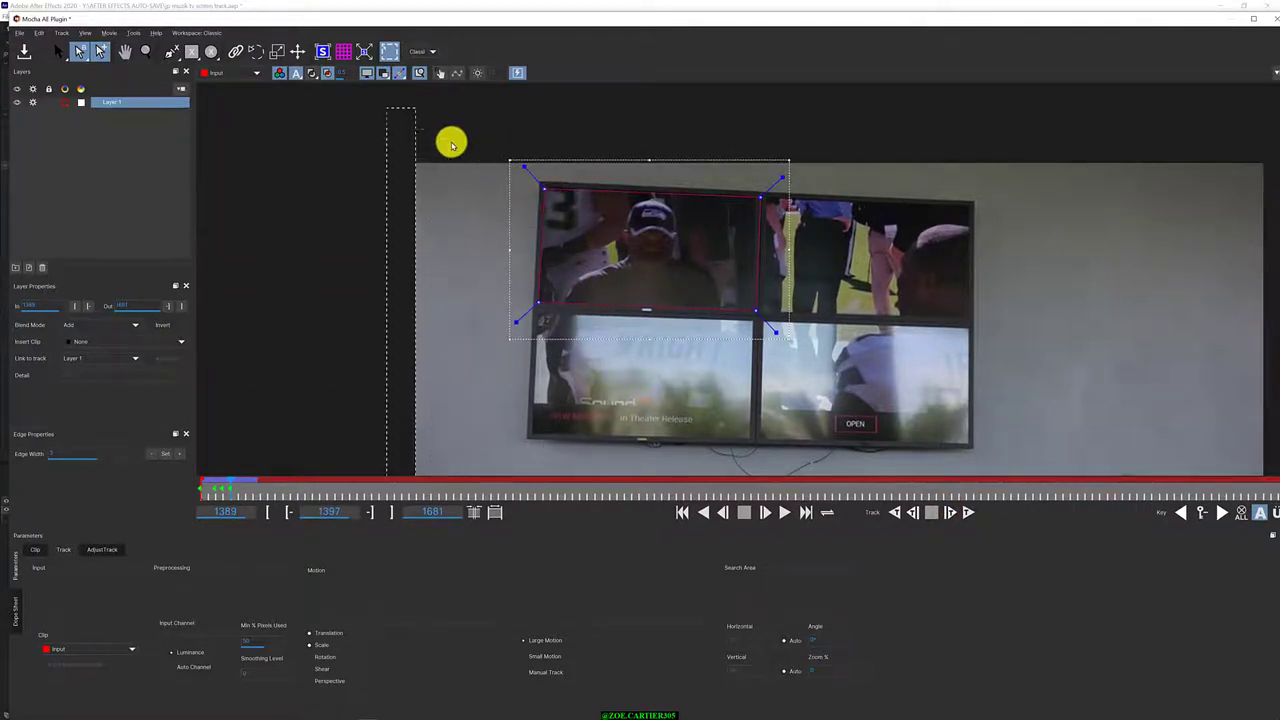
Return to frame 1389, select Layer 1, and zoom and pan close on the top-left screen
click(306, 130)
click(213, 489)
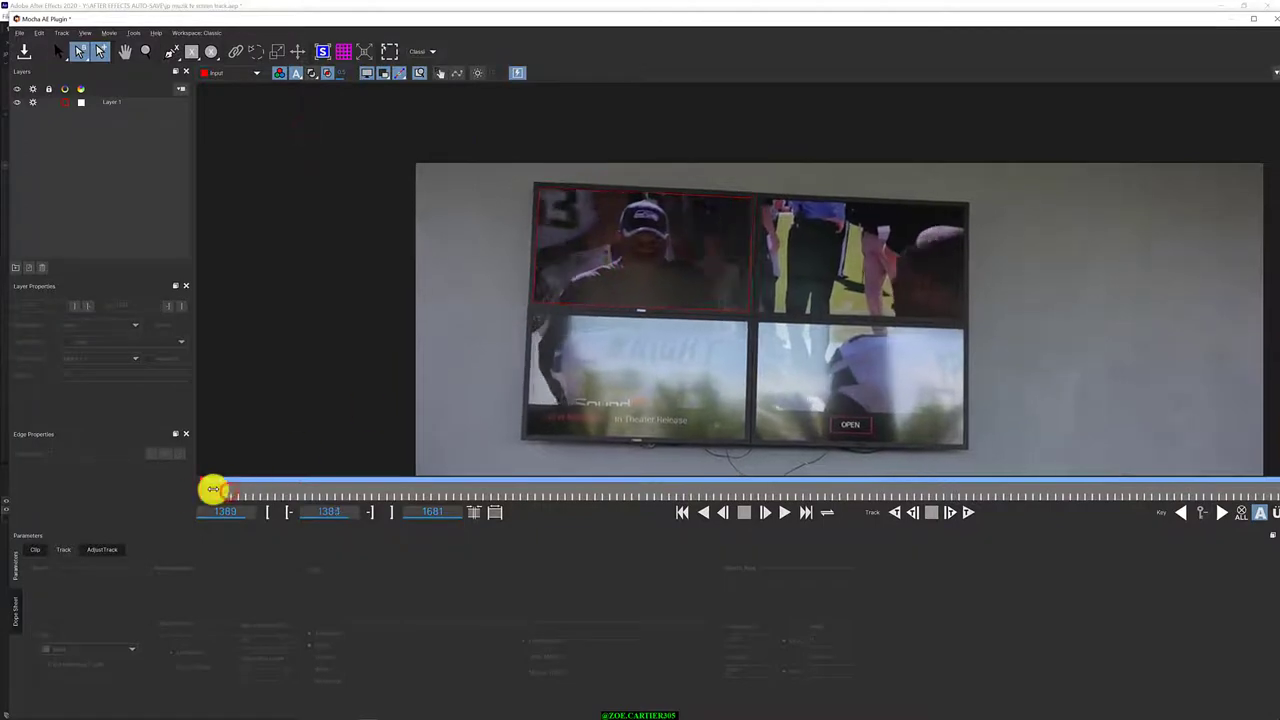
click(110, 102)
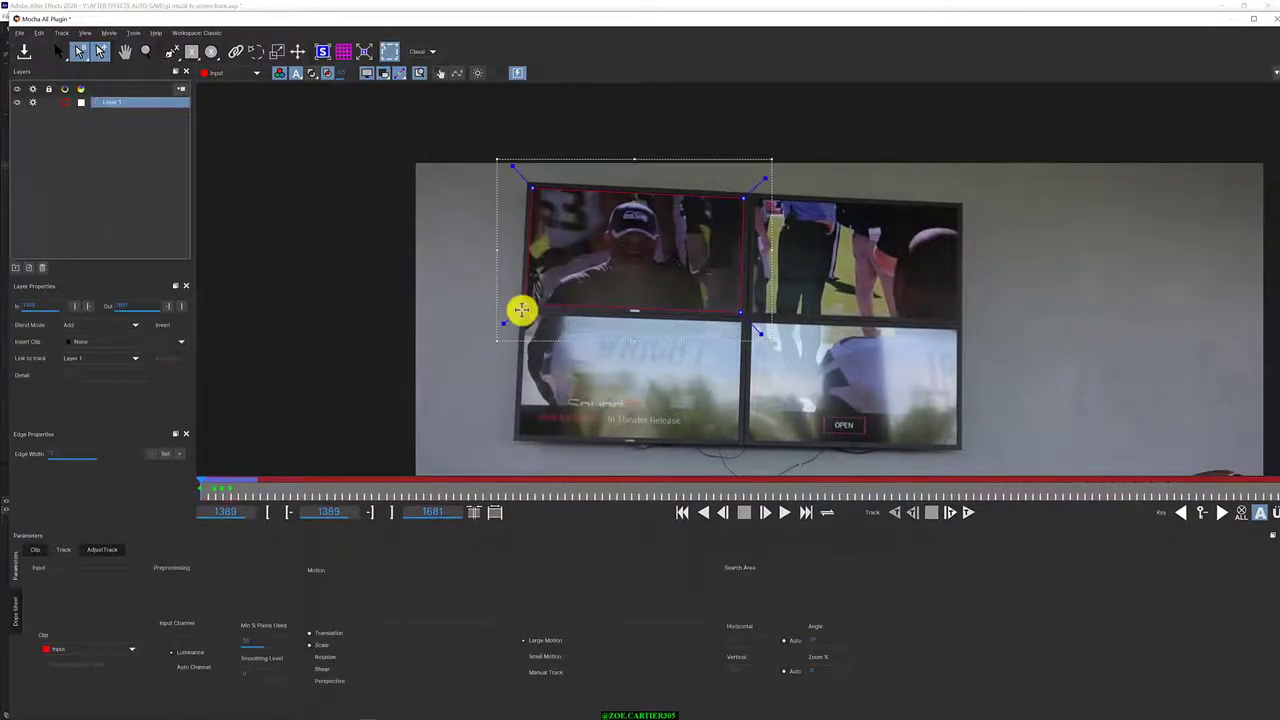
scroll(666, 211, up, 3)
click(128, 51)
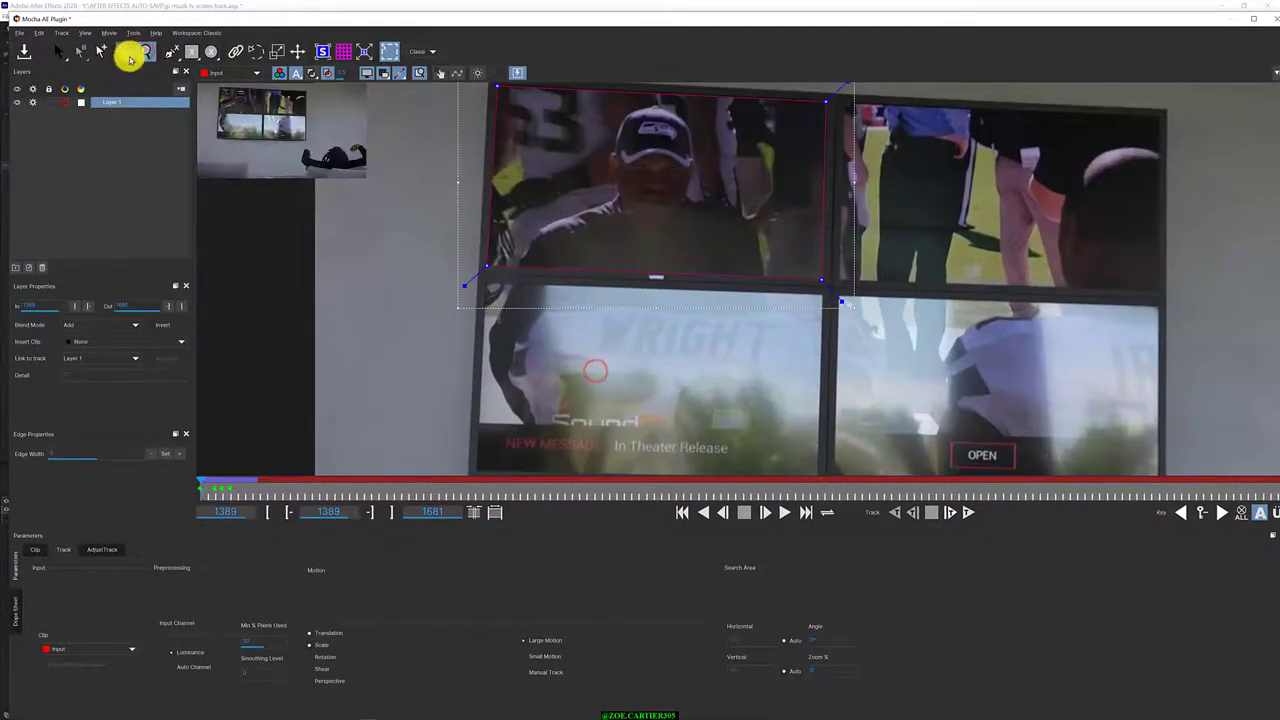
drag(745, 243, 838, 337)
click(101, 50)
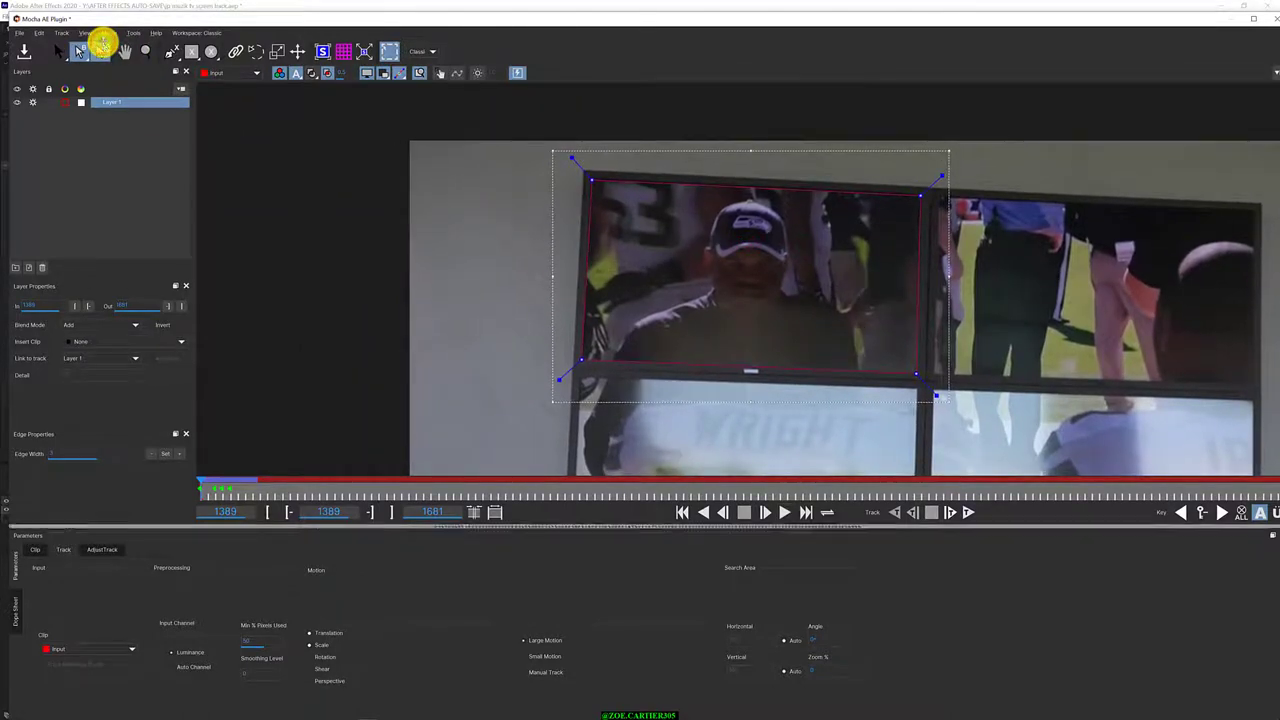
From frame 1397, track one frame forward and pull the top-right corner onto the screen edge
click(208, 488)
drag(208, 488, 228, 484)
click(950, 514)
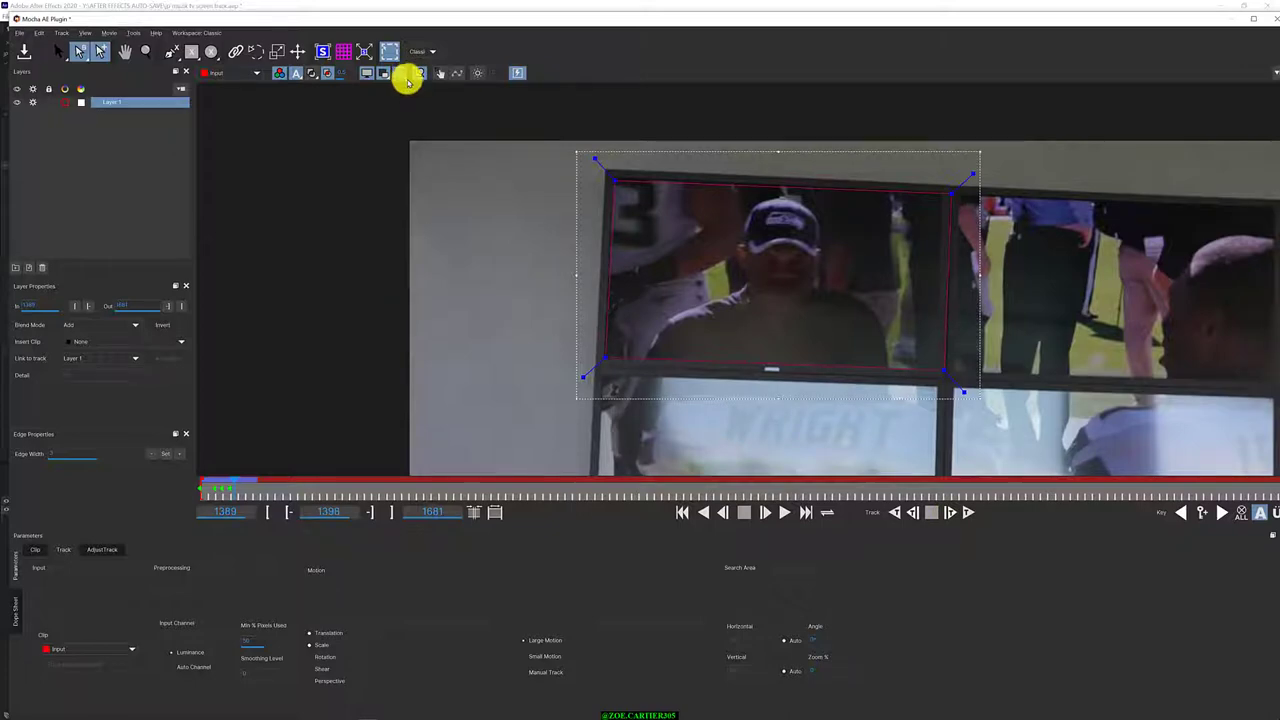
drag(950, 191, 940, 192)
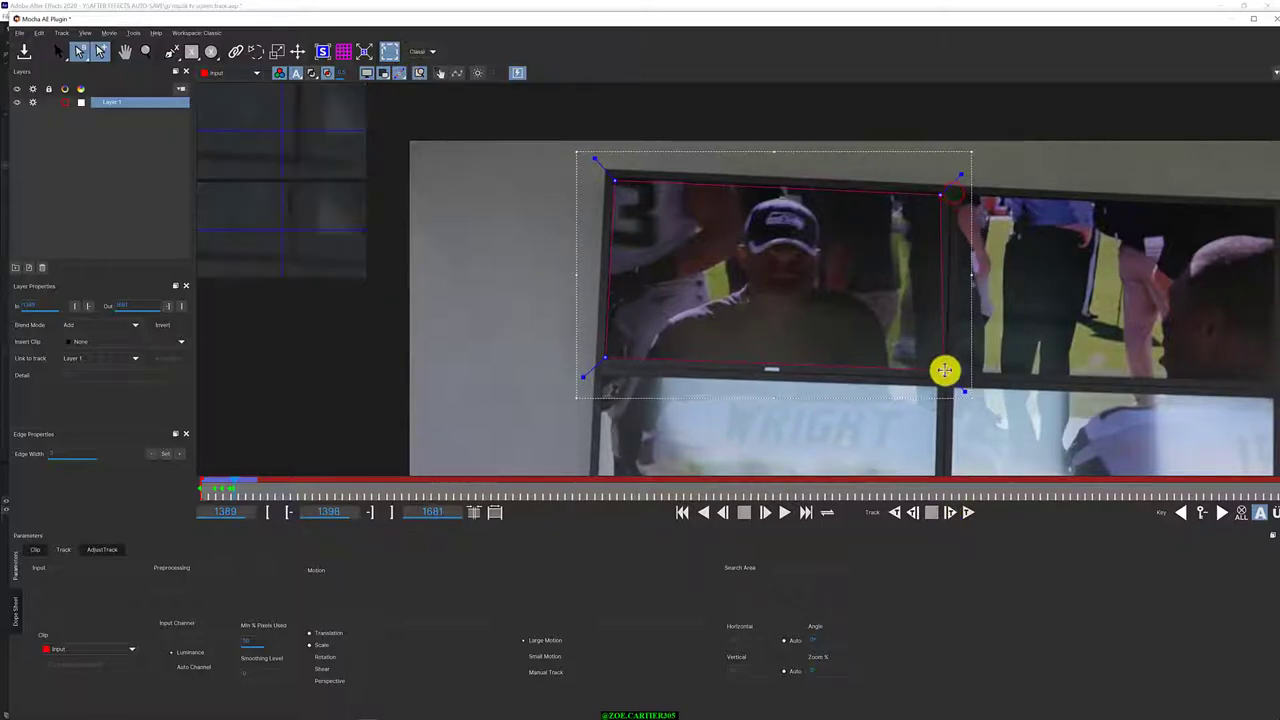
Step from frame 1399 to 1406, pulling the drifting surface corners back onto the upper-left screen
click(950, 512)
click(612, 180)
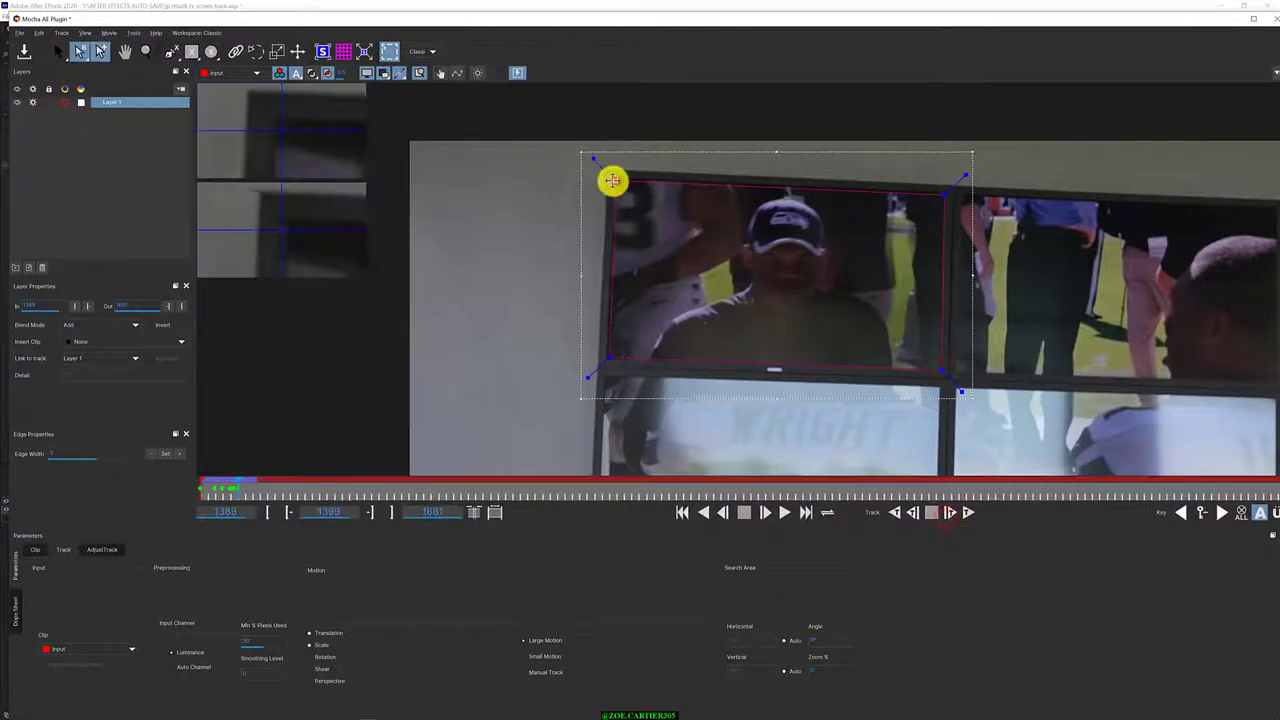
click(608, 355)
click(950, 512)
click(950, 512)
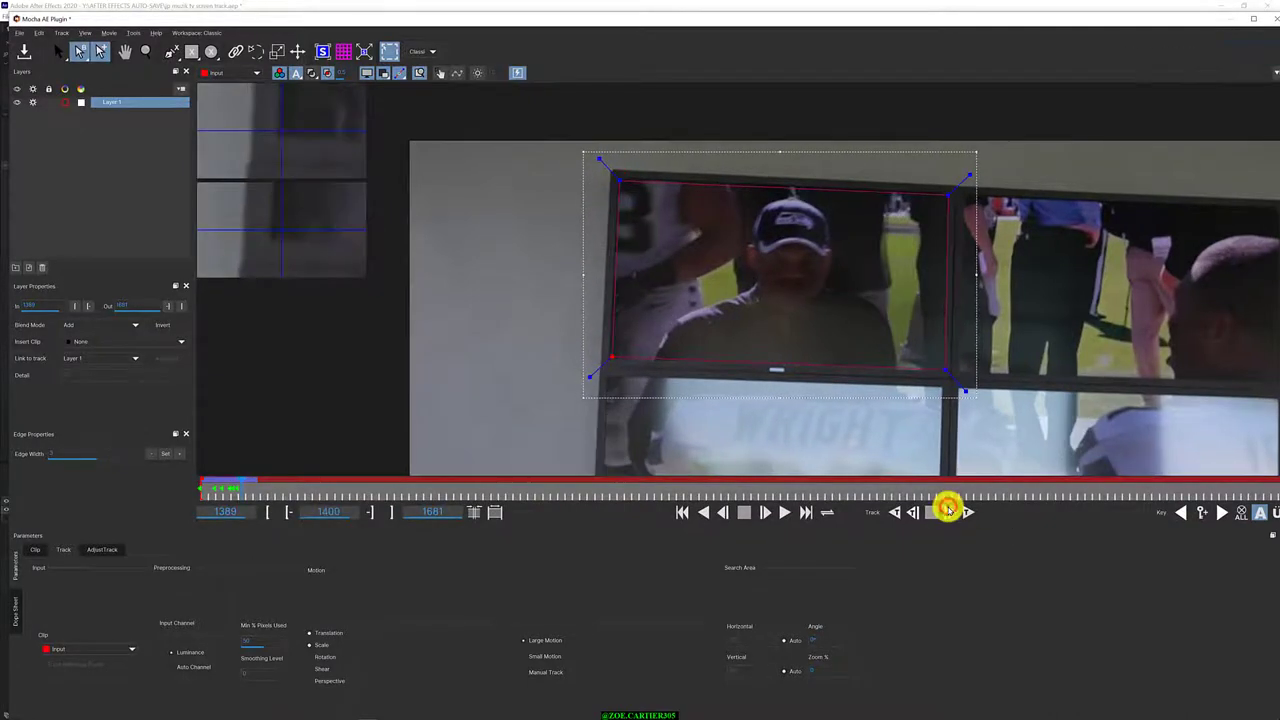
click(950, 512)
click(948, 510)
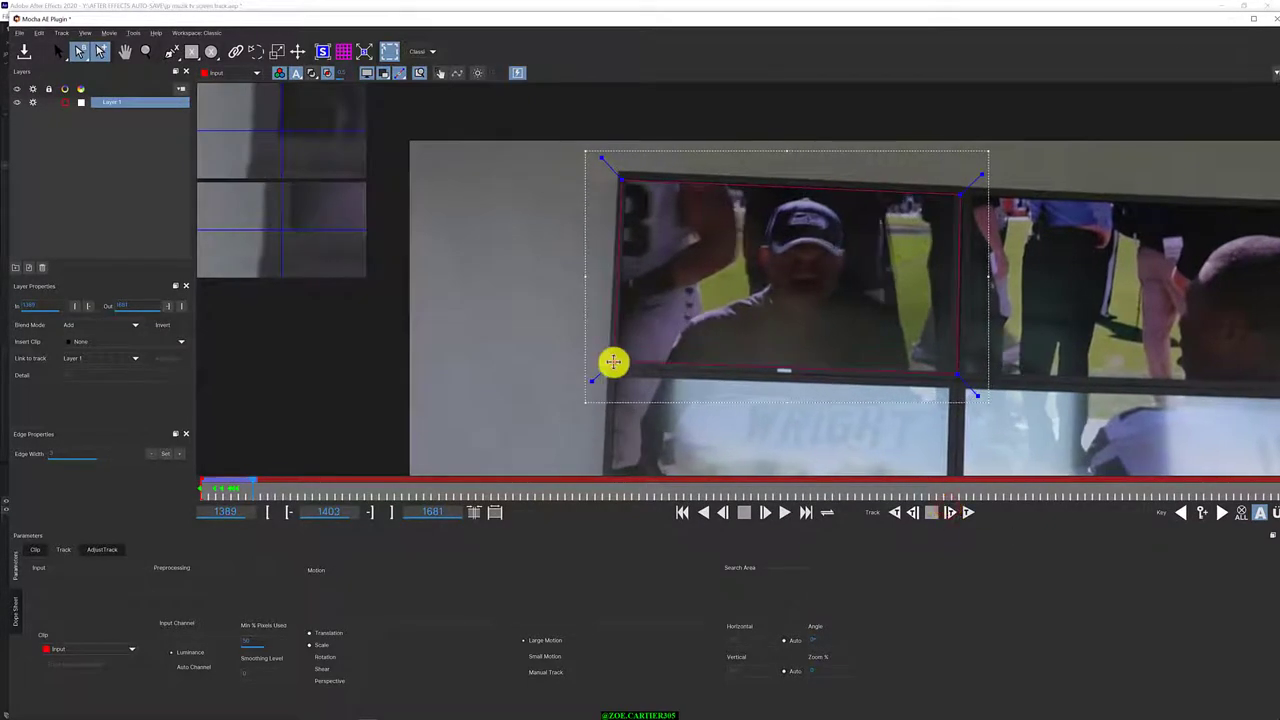
drag(620, 177, 626, 180)
click(957, 371)
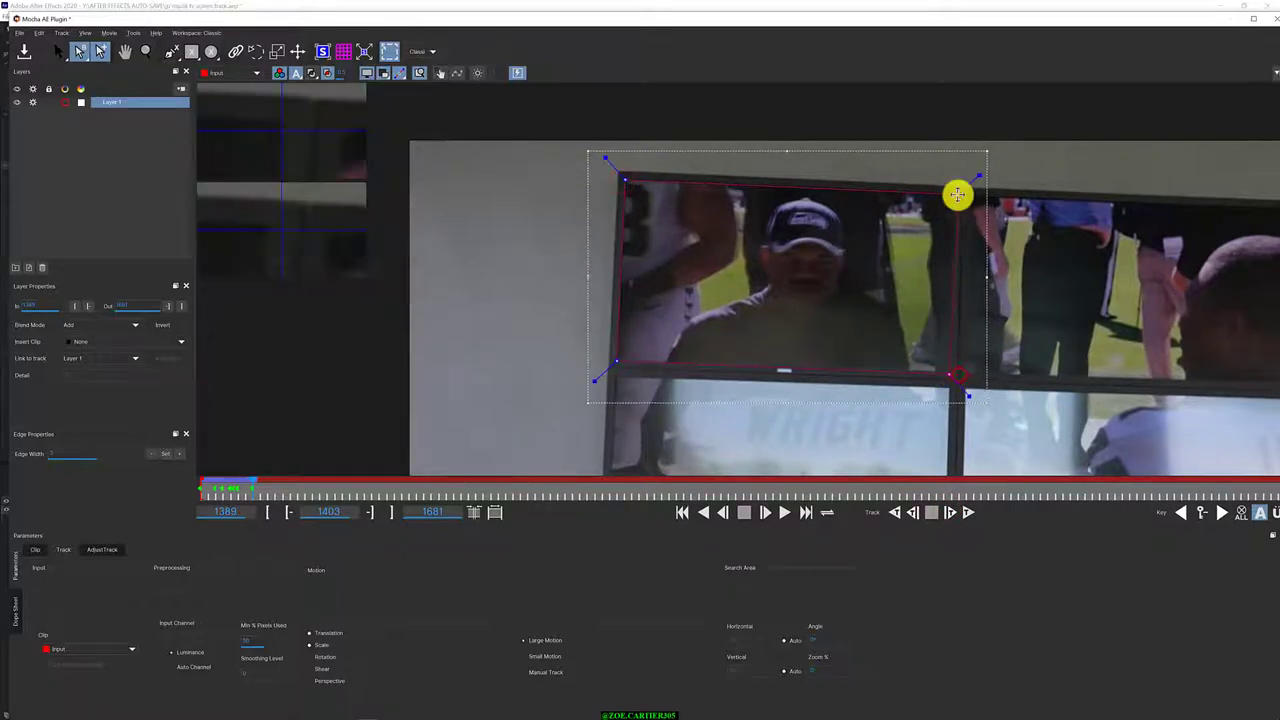
click(950, 512)
click(950, 512)
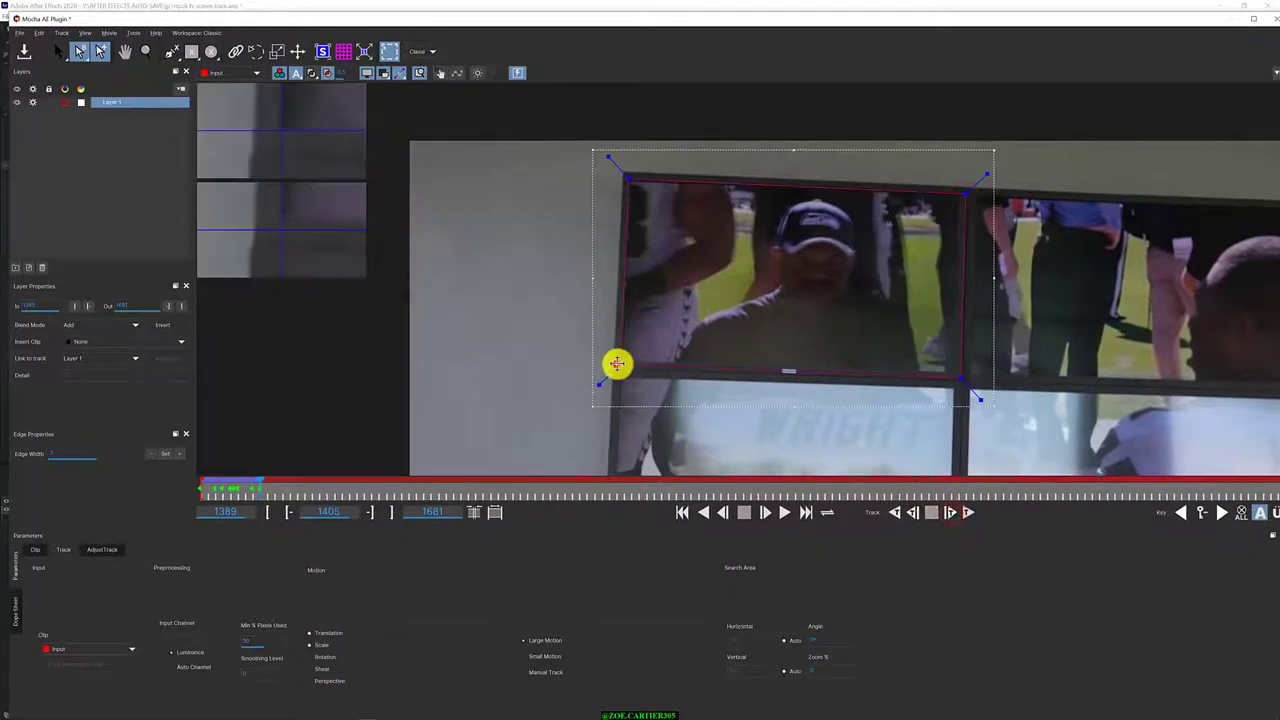
drag(961, 378, 952, 378)
drag(971, 186, 957, 194)
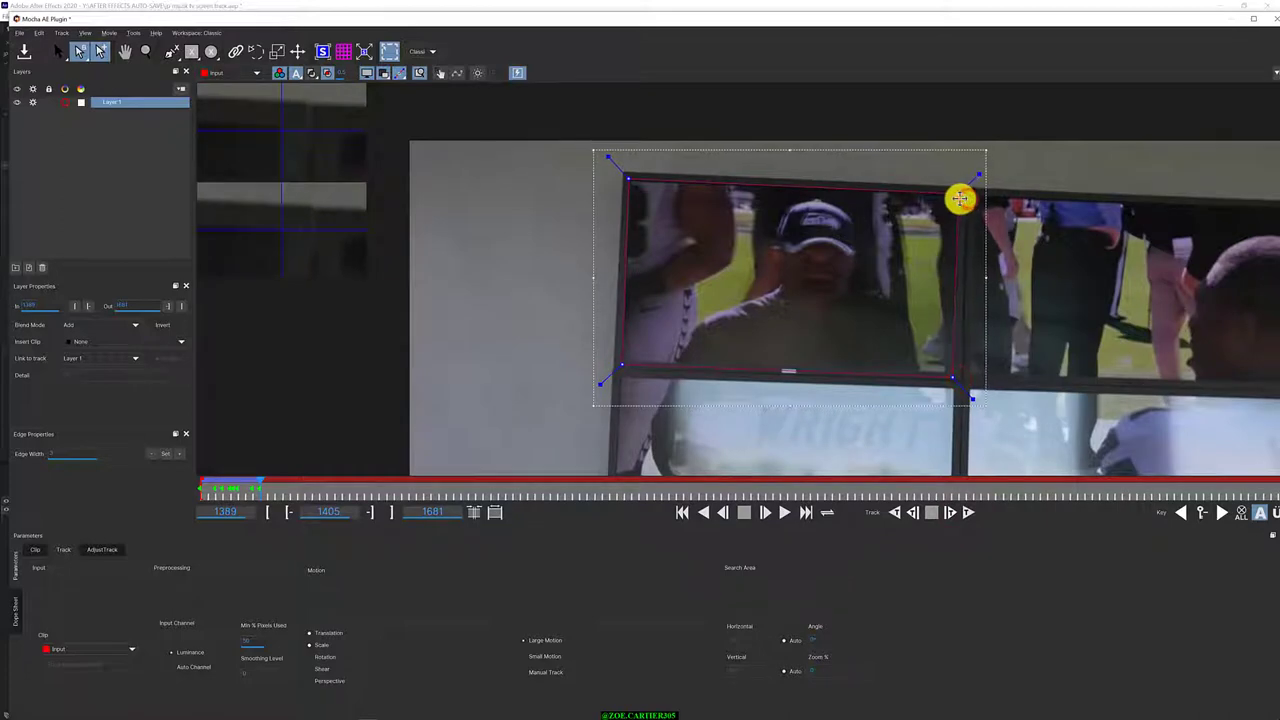
click(951, 512)
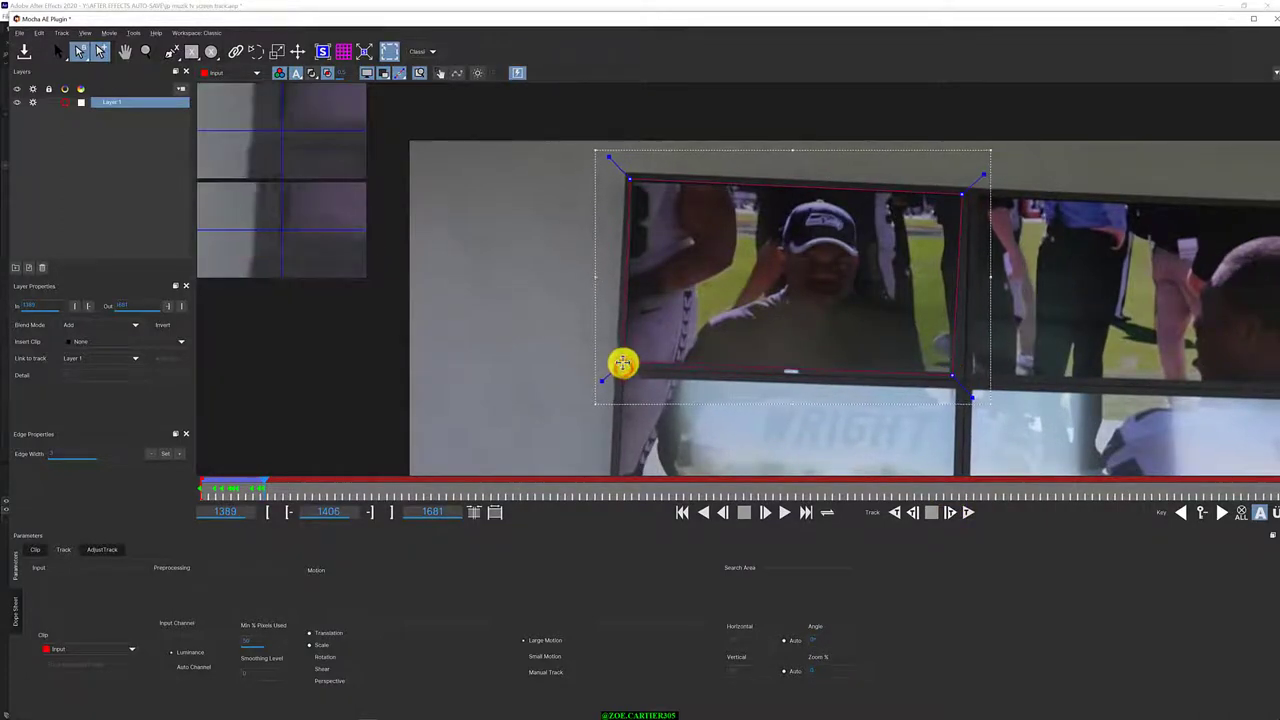
Fix the top-left, right and bottom-left surface corners while advancing from frame 1406 to 1413
drag(623, 366, 624, 362)
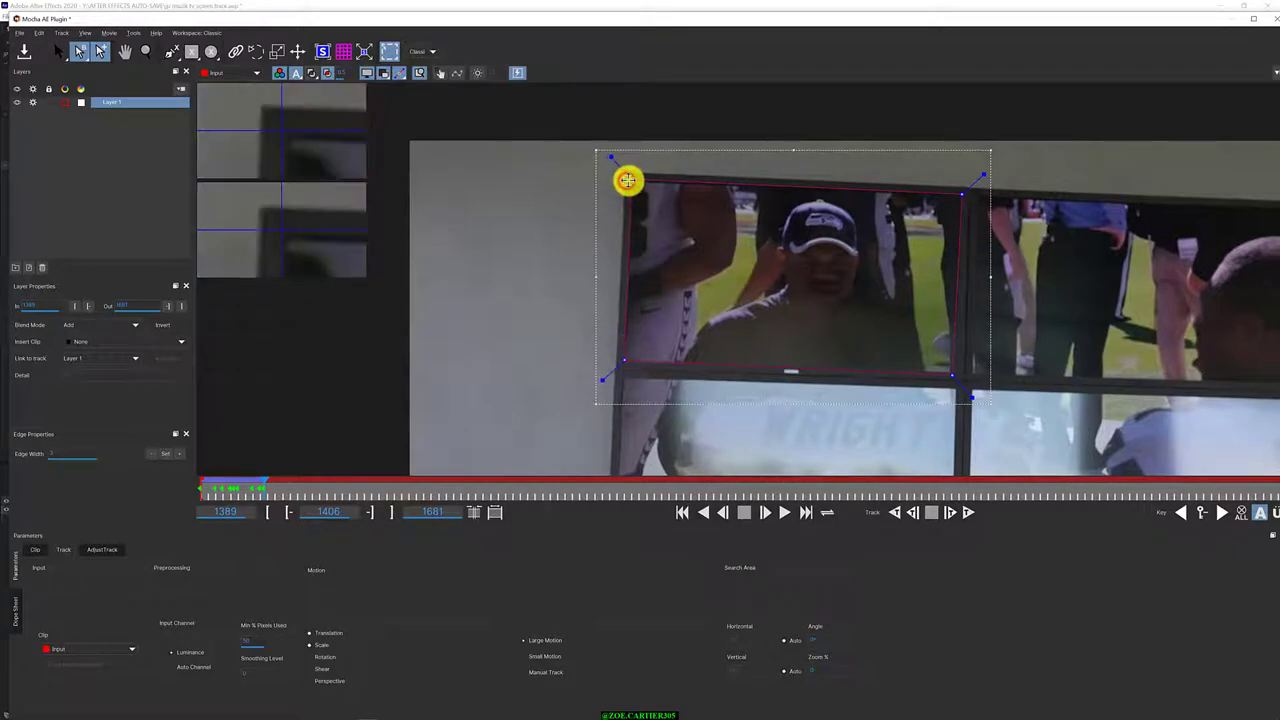
mouse_move(627, 180)
mouse_down()
mouse_move(626, 207)
mouse_move(644, 181)
mouse_up()
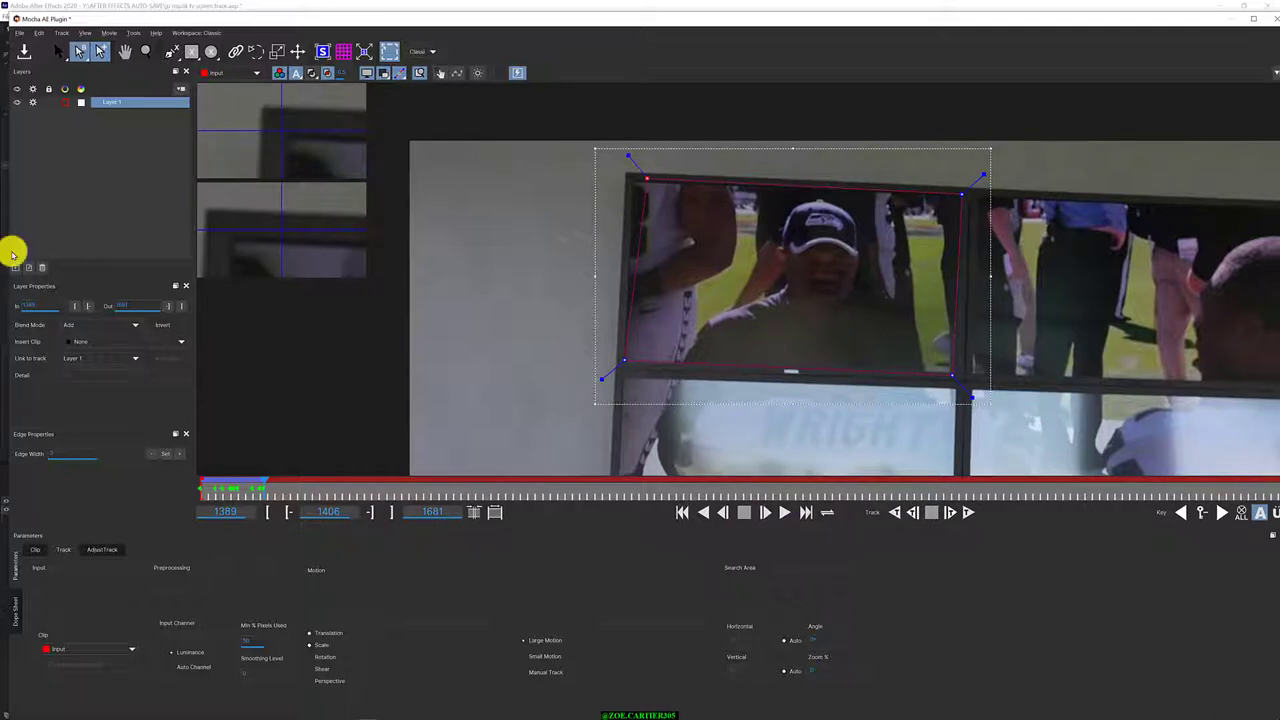
drag(637, 180, 634, 181)
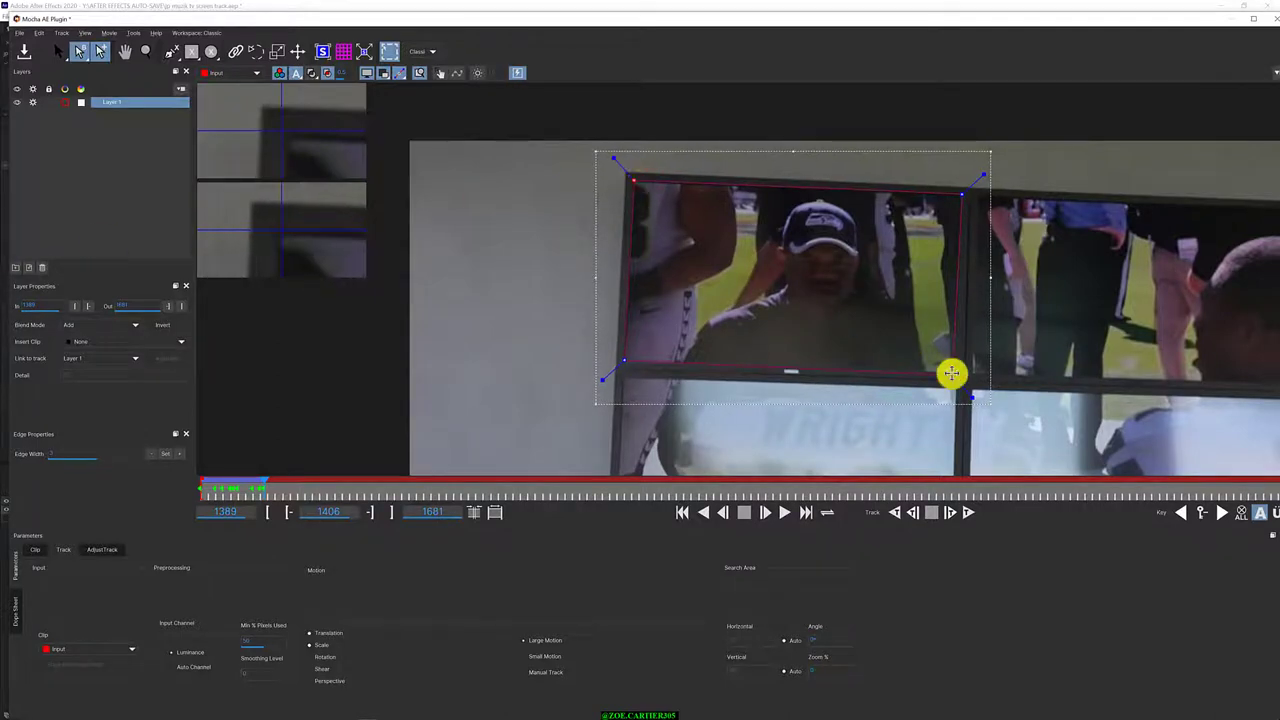
click(951, 512)
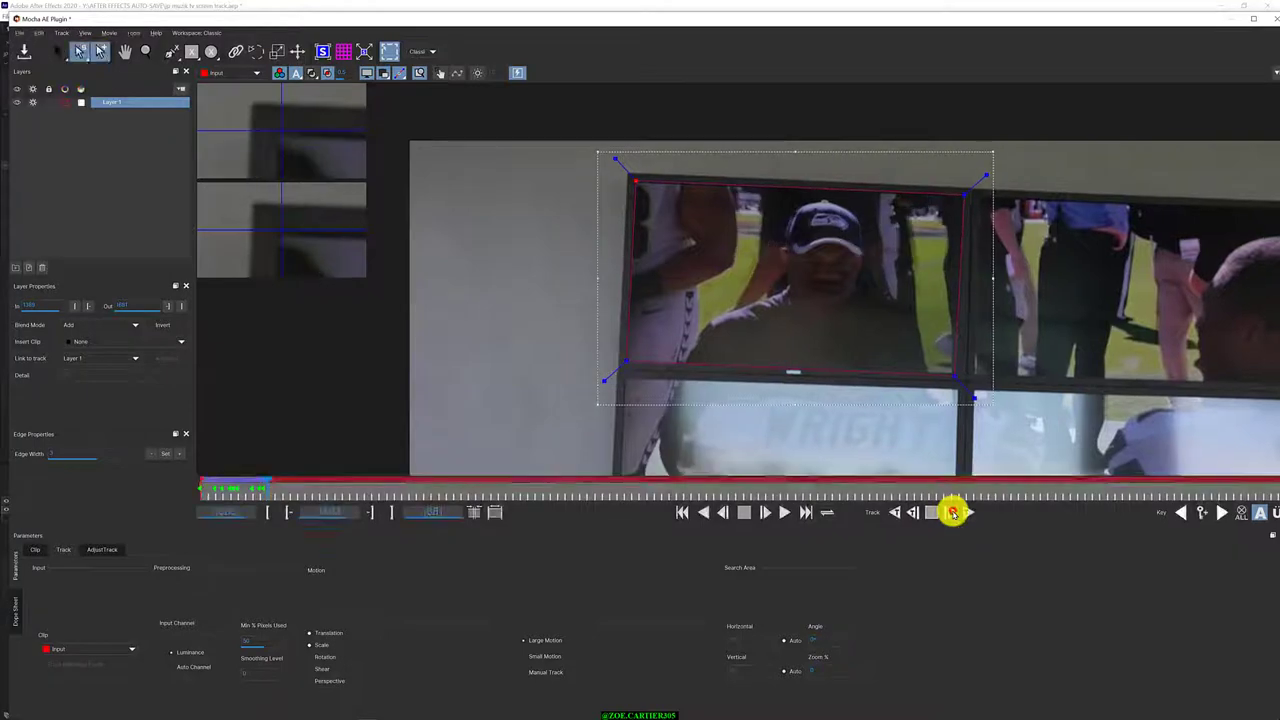
click(951, 512)
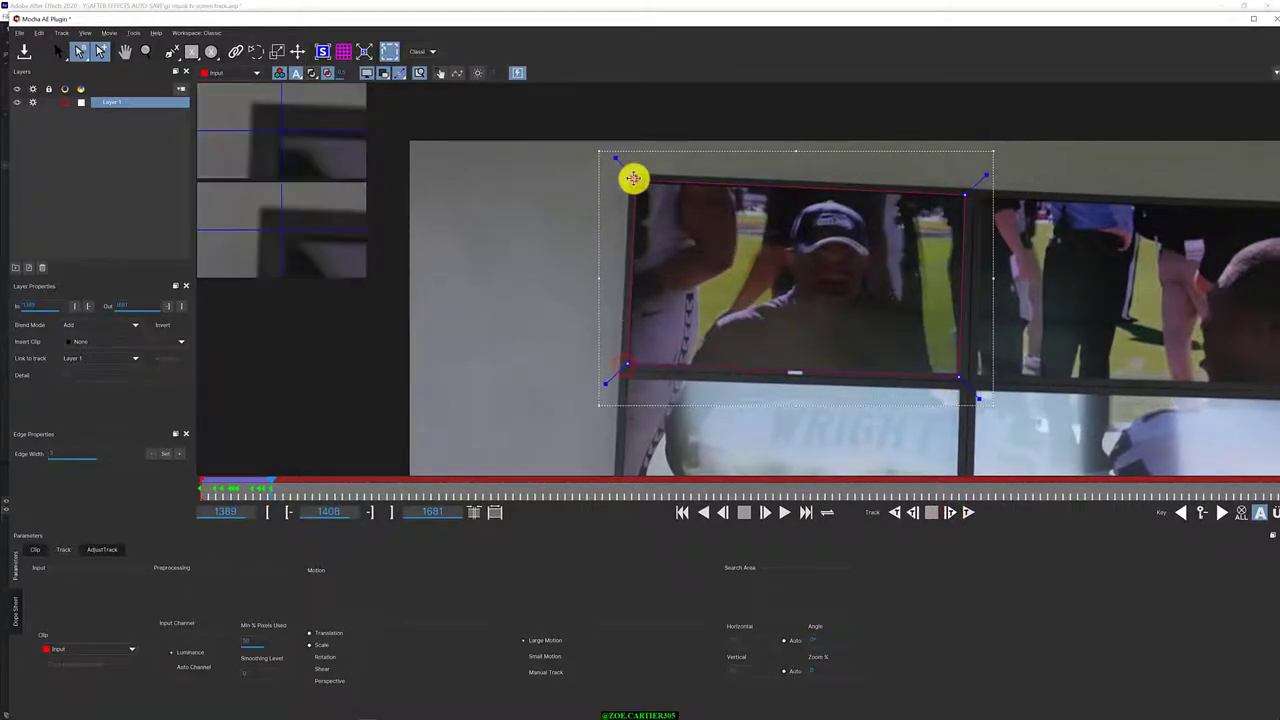
drag(634, 178, 636, 182)
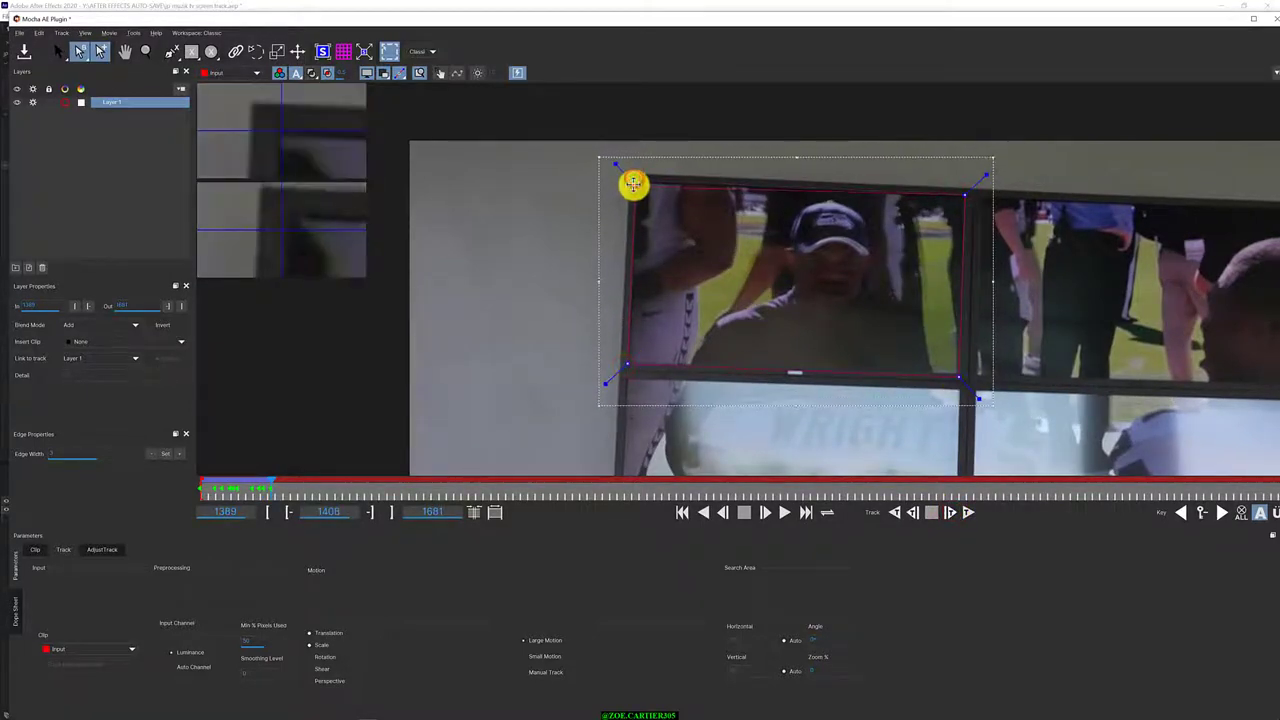
click(951, 512)
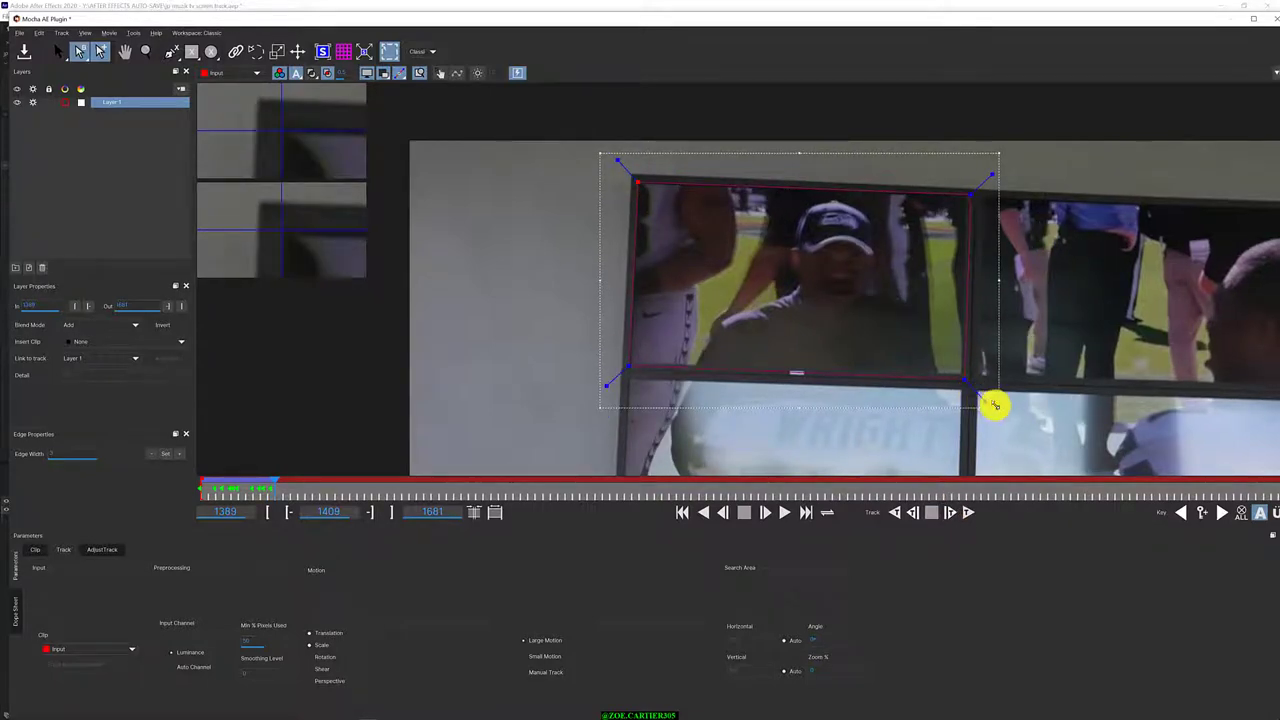
drag(995, 404, 992, 402)
key(Right)
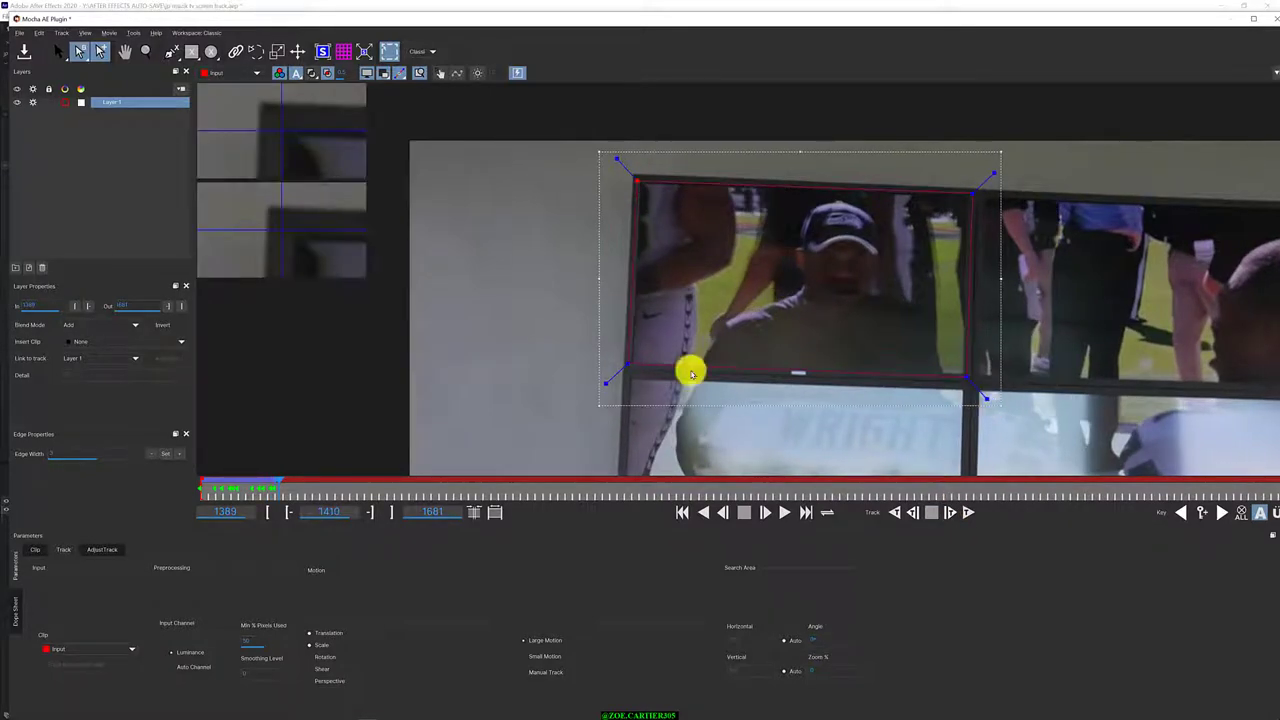
click(627, 363)
key(Right)
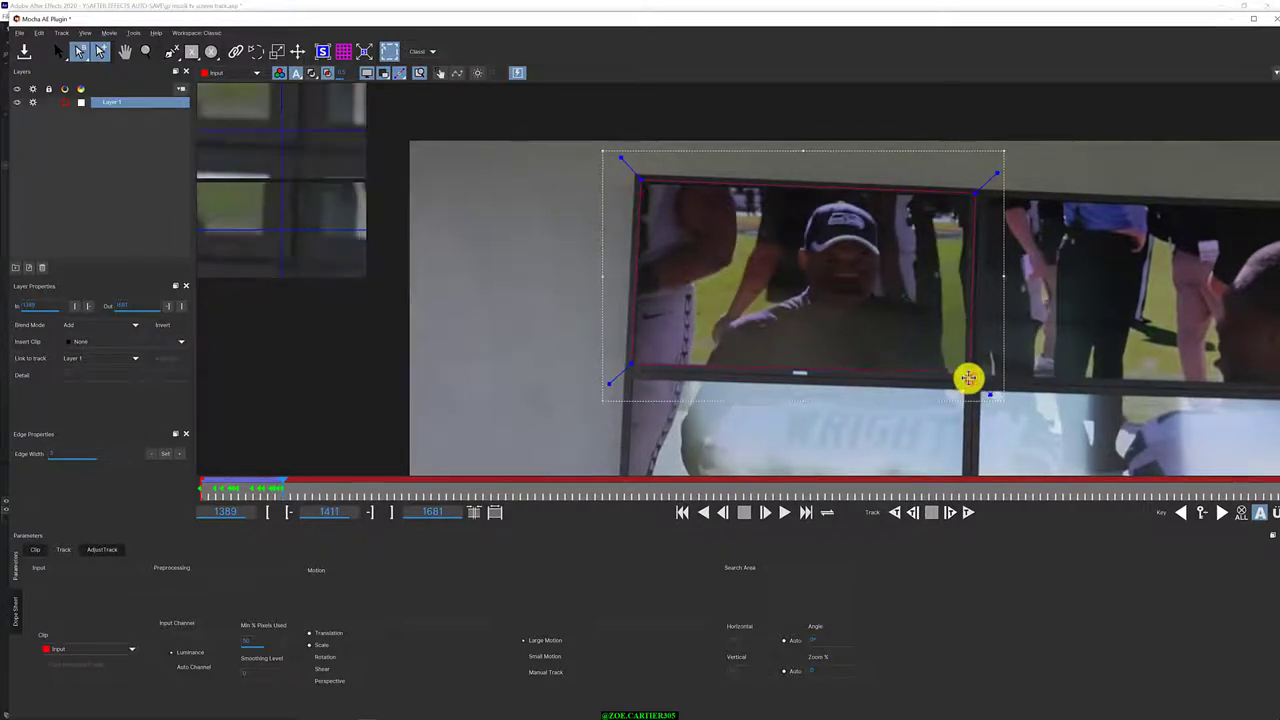
key(Right)
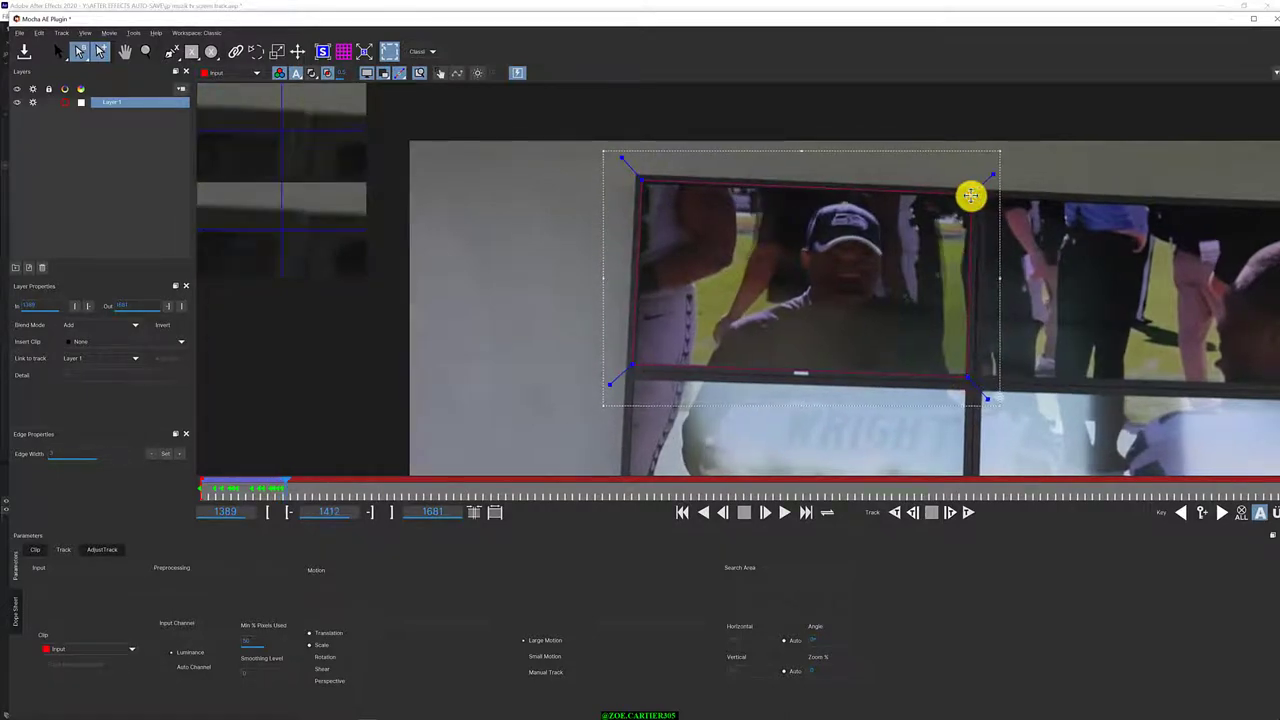
key(Right)
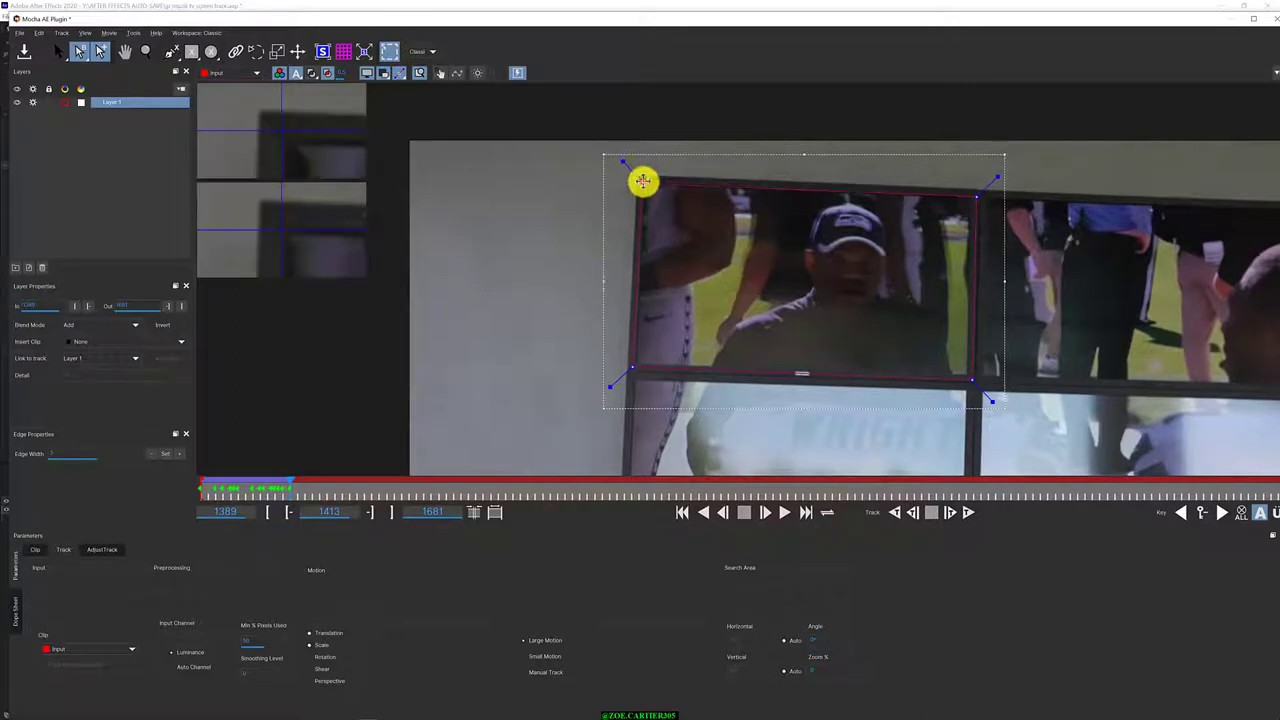
drag(632, 365, 634, 371)
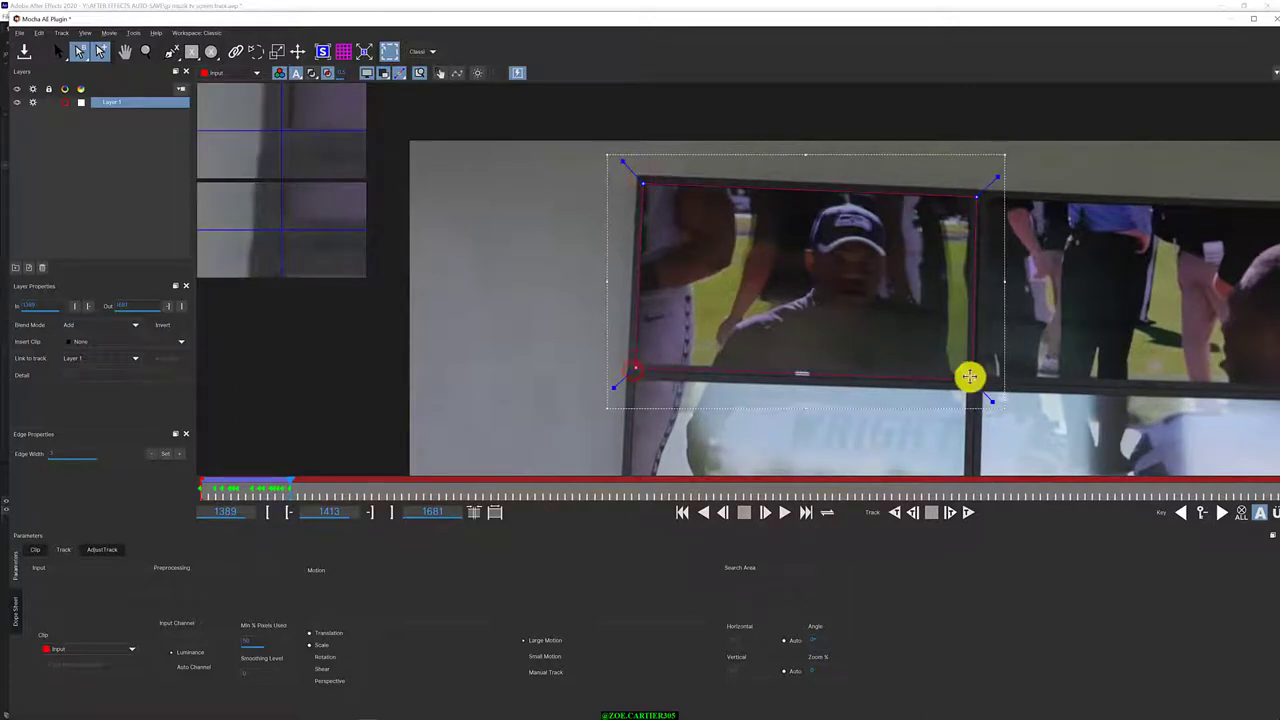
Realign all four surface corners on the screen while stepping from frame 1414 to 1420
key(Right)
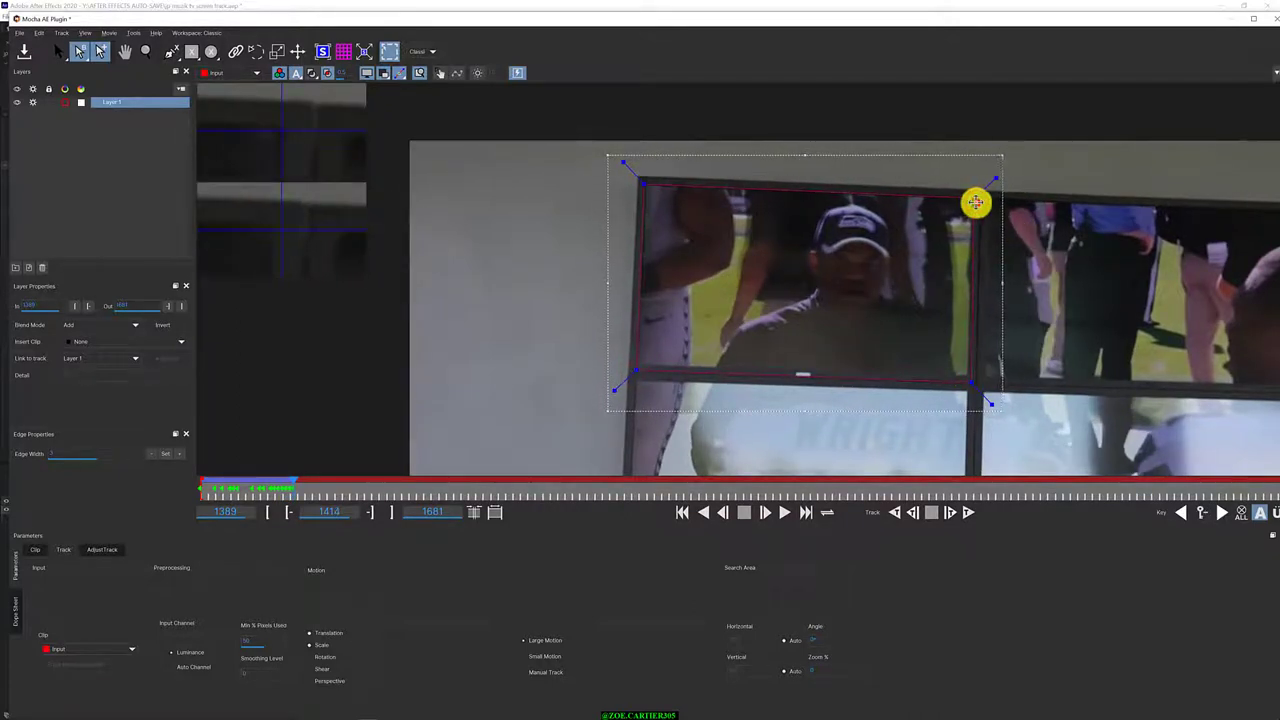
drag(975, 203, 968, 204)
drag(970, 382, 972, 381)
key(Right)
key(Right)
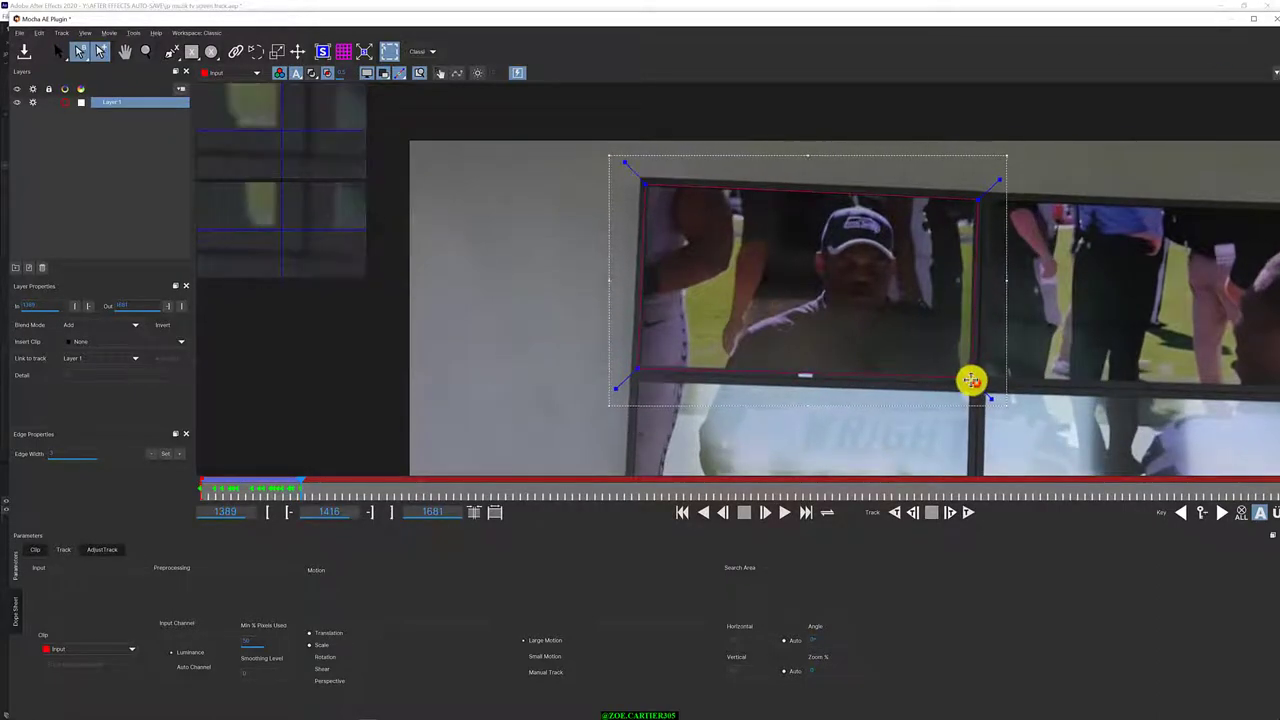
key(Right)
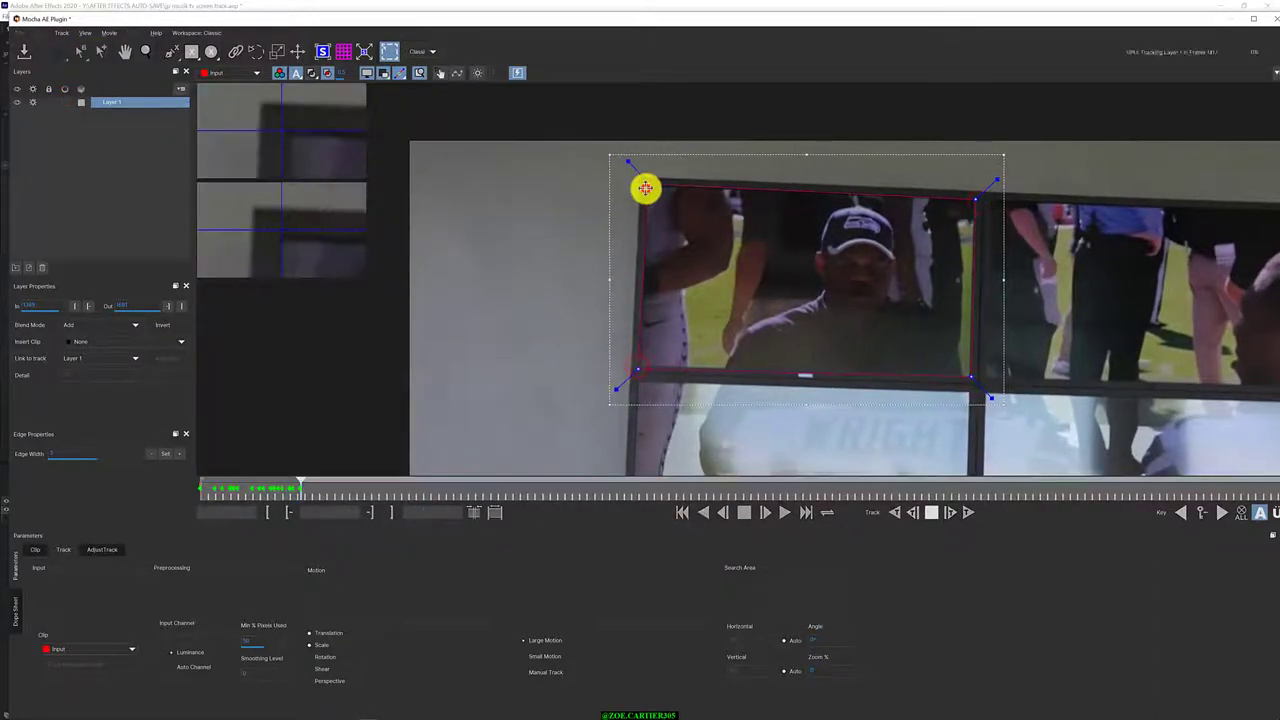
key(Right)
drag(646, 189, 651, 184)
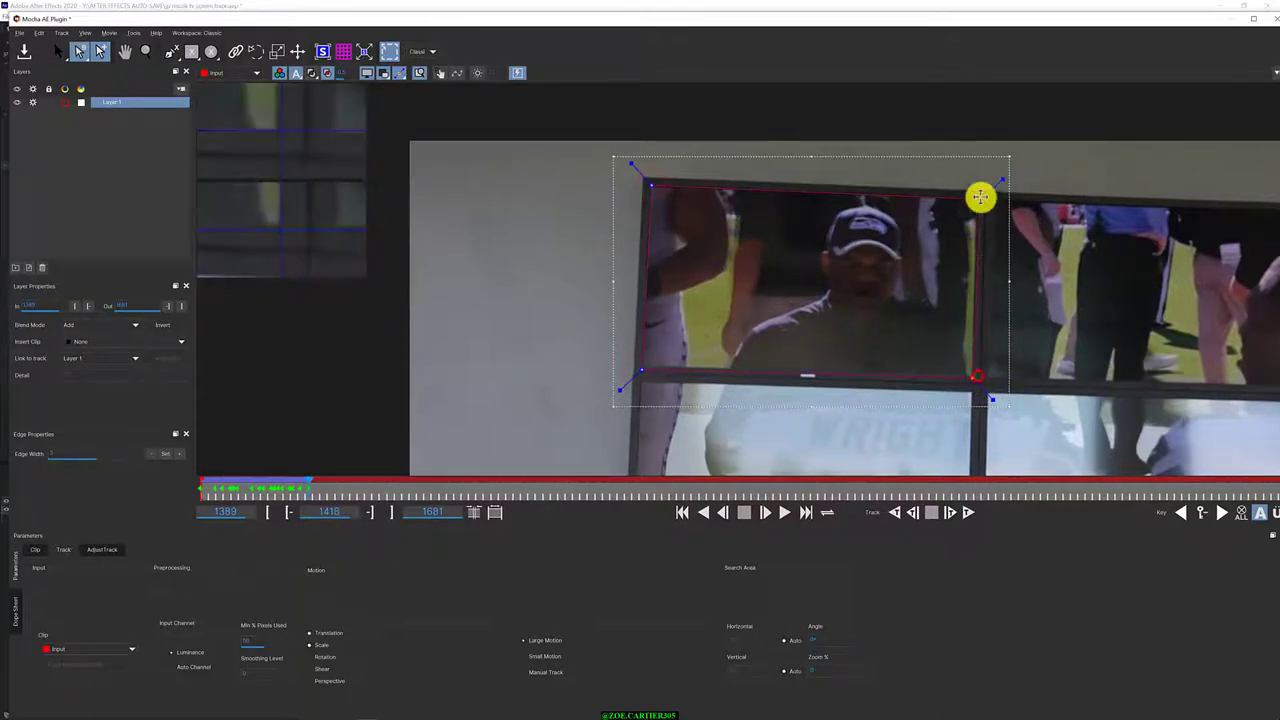
drag(980, 197, 975, 198)
key(Right)
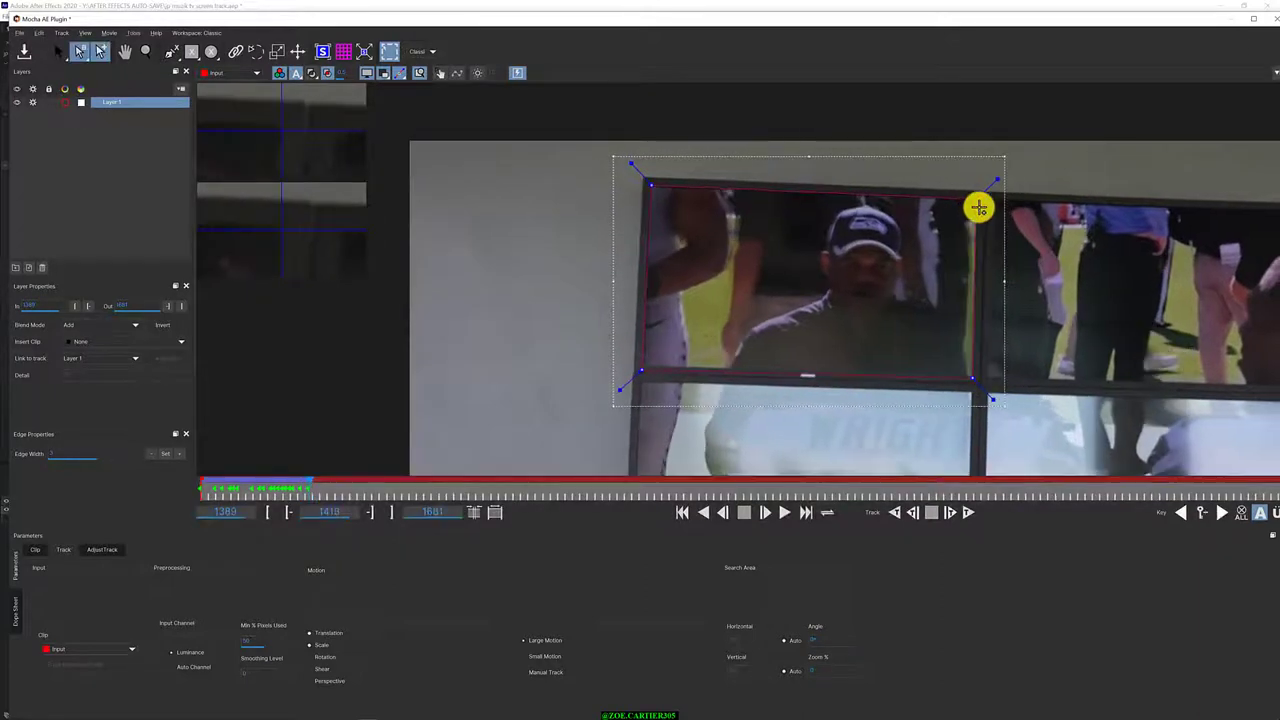
drag(975, 384, 973, 381)
drag(641, 372, 645, 368)
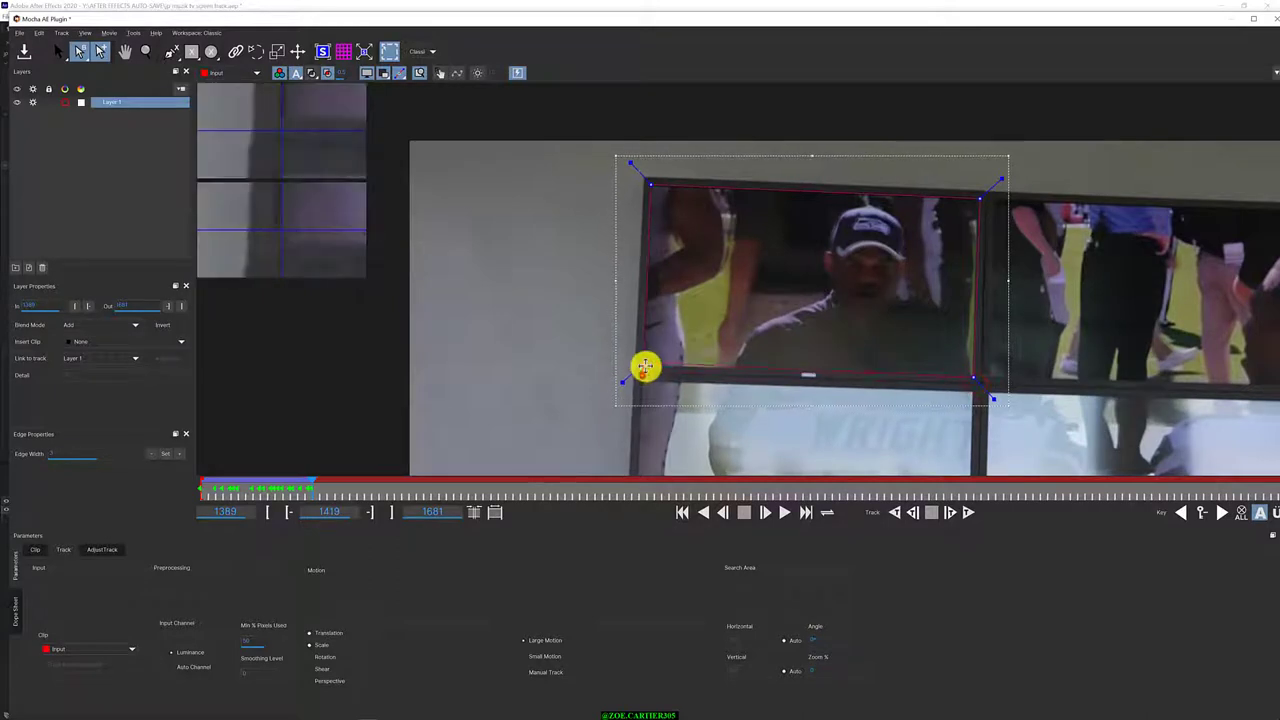
key(Right)
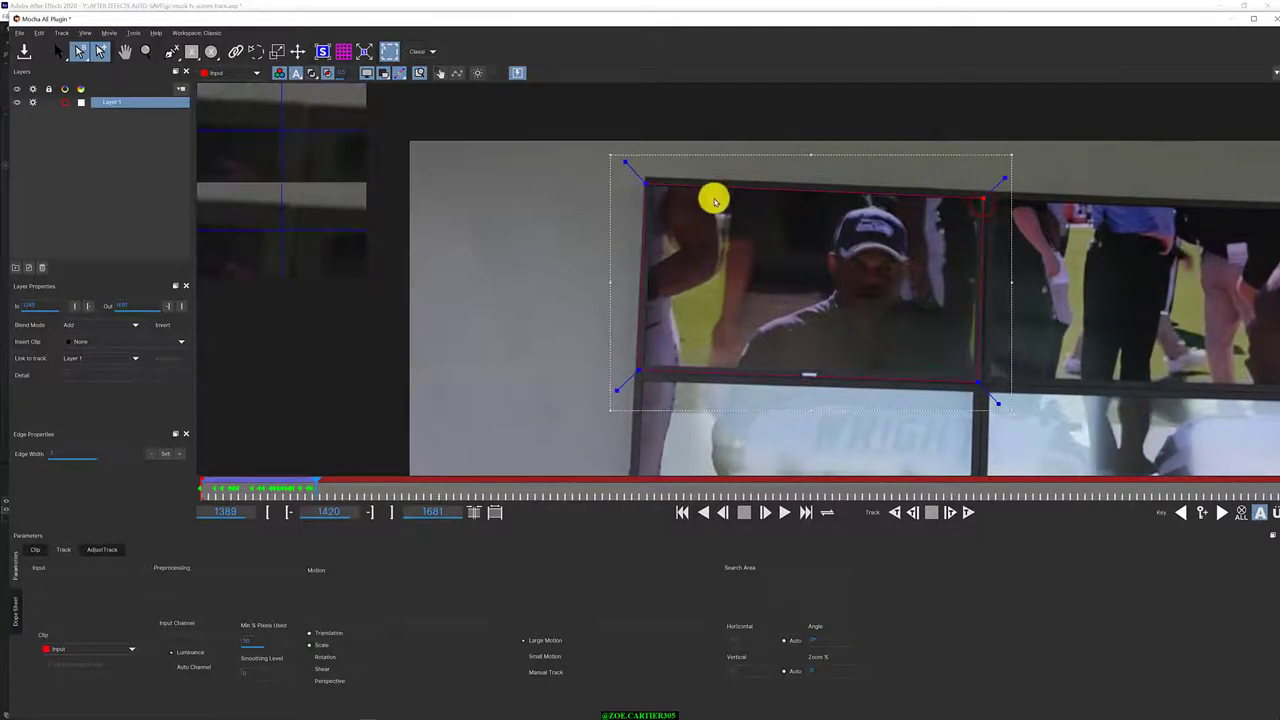
Refine every surface corner against the screen edges across frames 1420 to 1423
click(978, 379)
drag(978, 379, 980, 371)
drag(640, 369, 643, 363)
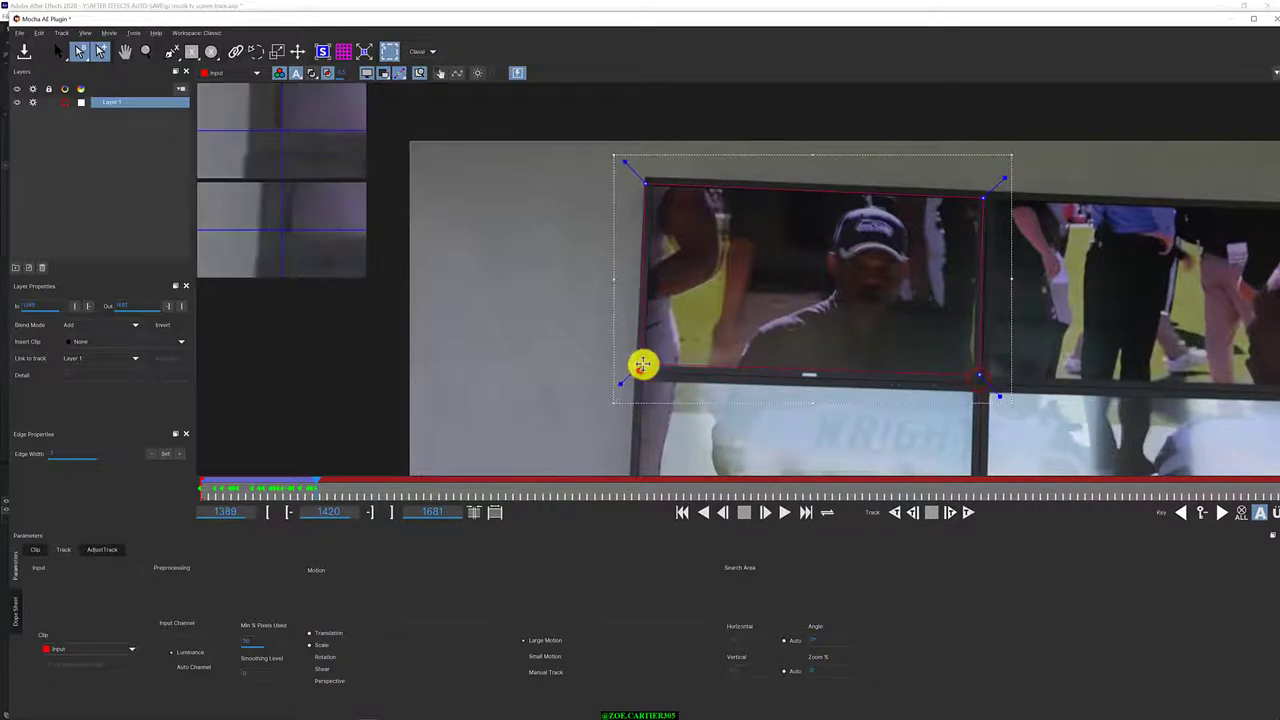
click(648, 183)
drag(648, 183, 648, 185)
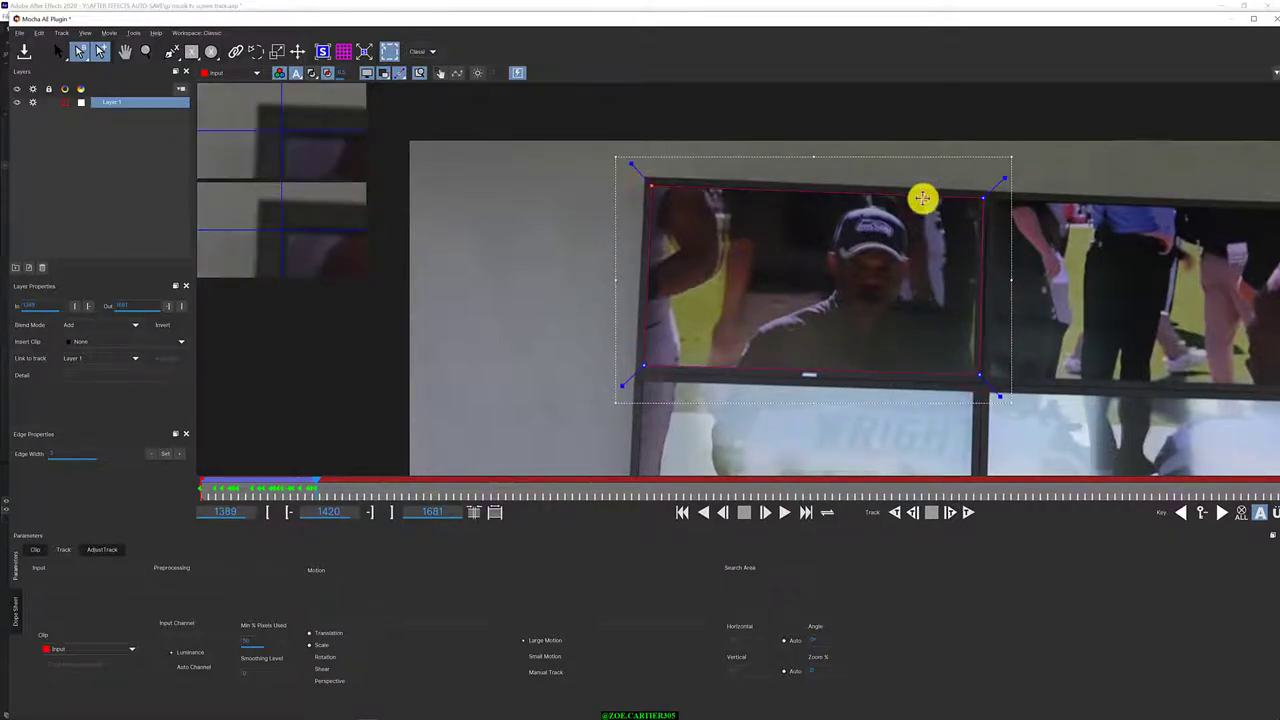
drag(983, 197, 977, 201)
drag(976, 372, 974, 376)
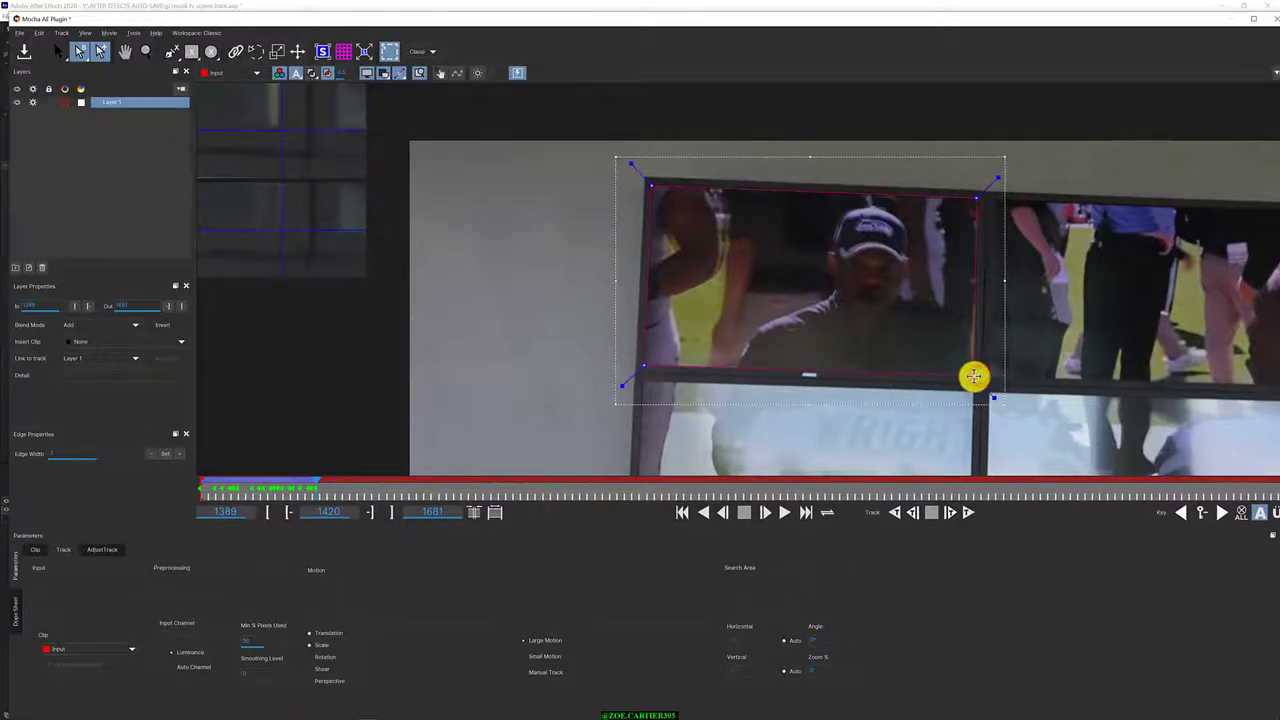
key(Right)
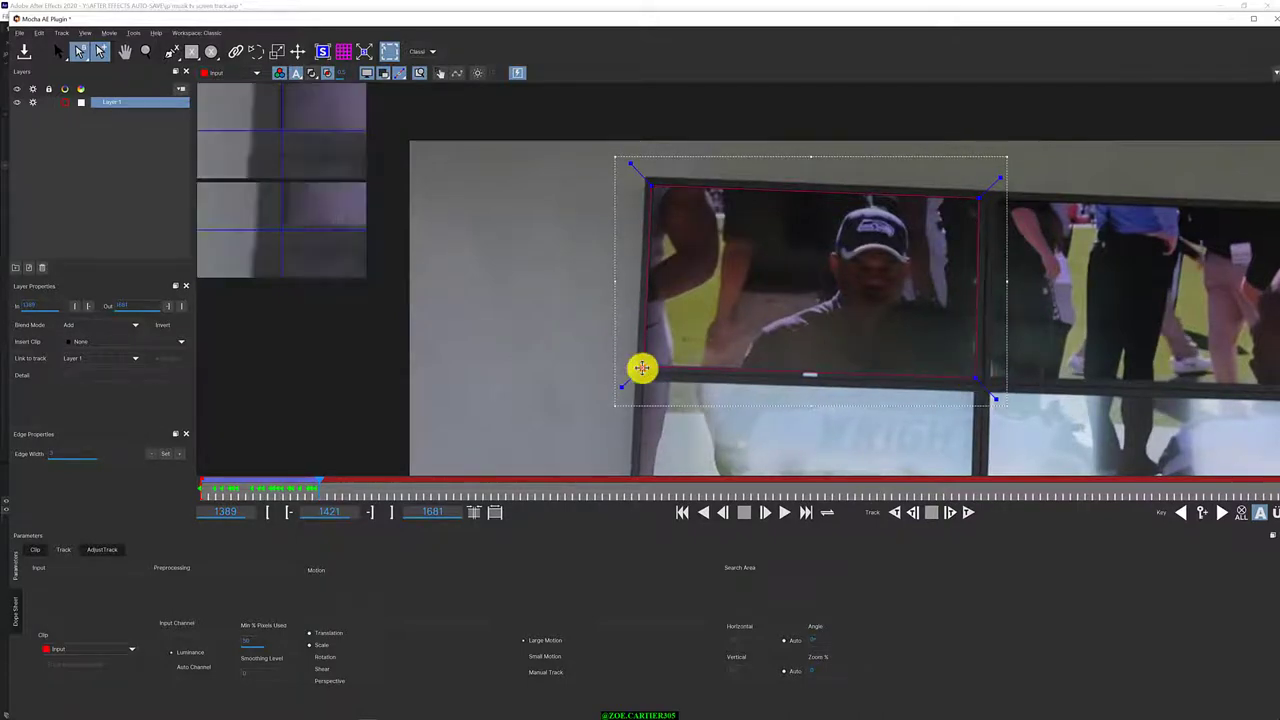
drag(643, 366, 645, 367)
drag(651, 181, 654, 182)
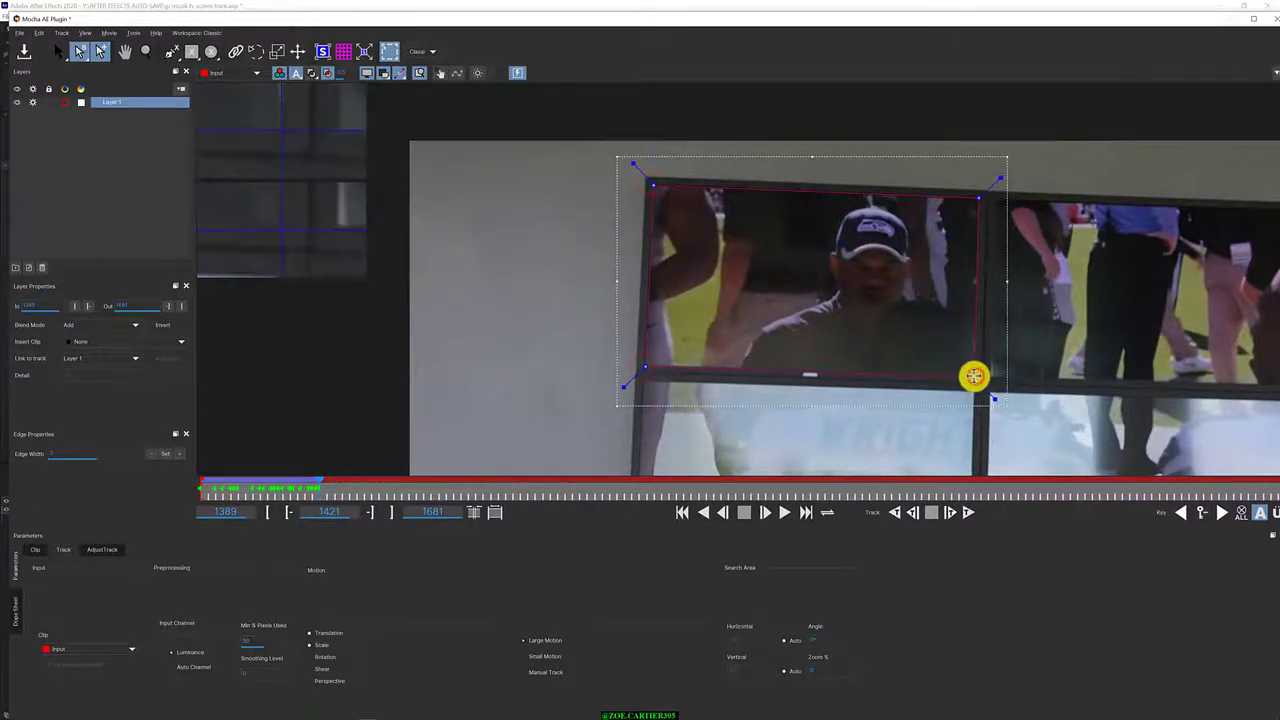
drag(974, 376, 971, 377)
click(646, 366)
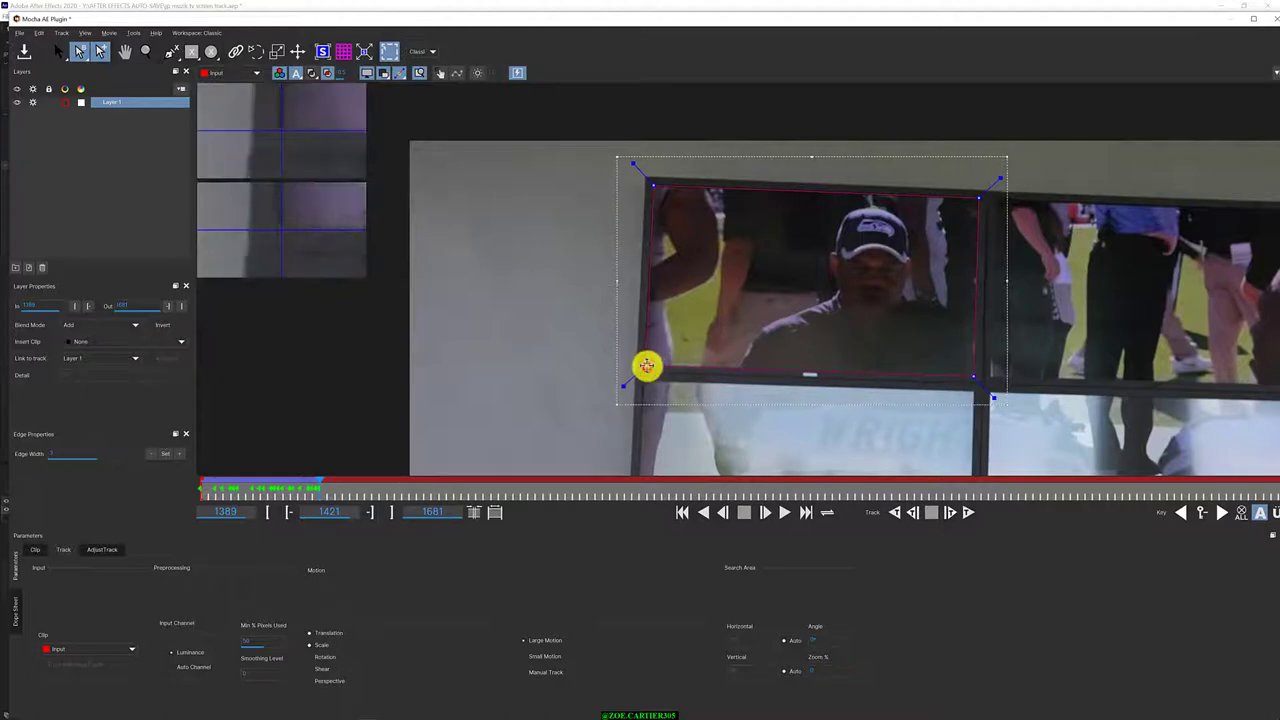
key(Right)
key(Right)
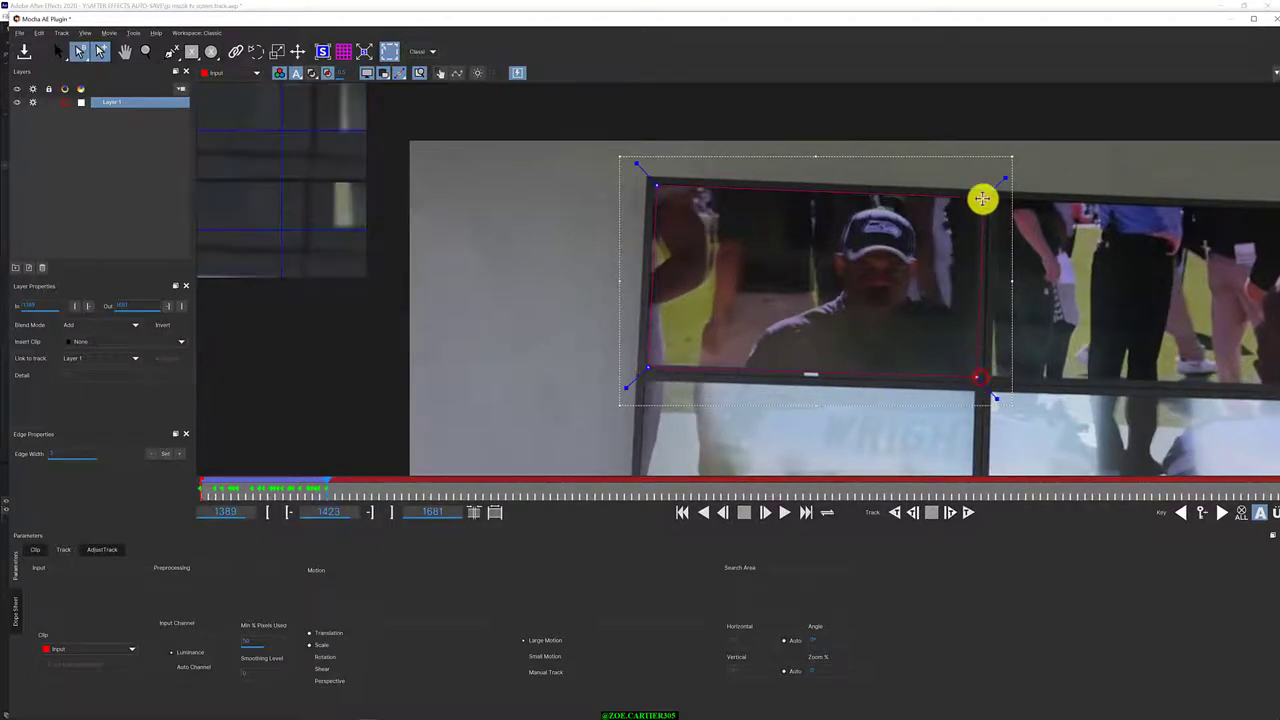
Tweak the corners through frame 1427, then scrub the timeline back to frame 1389
drag(982, 198, 977, 197)
click(971, 374)
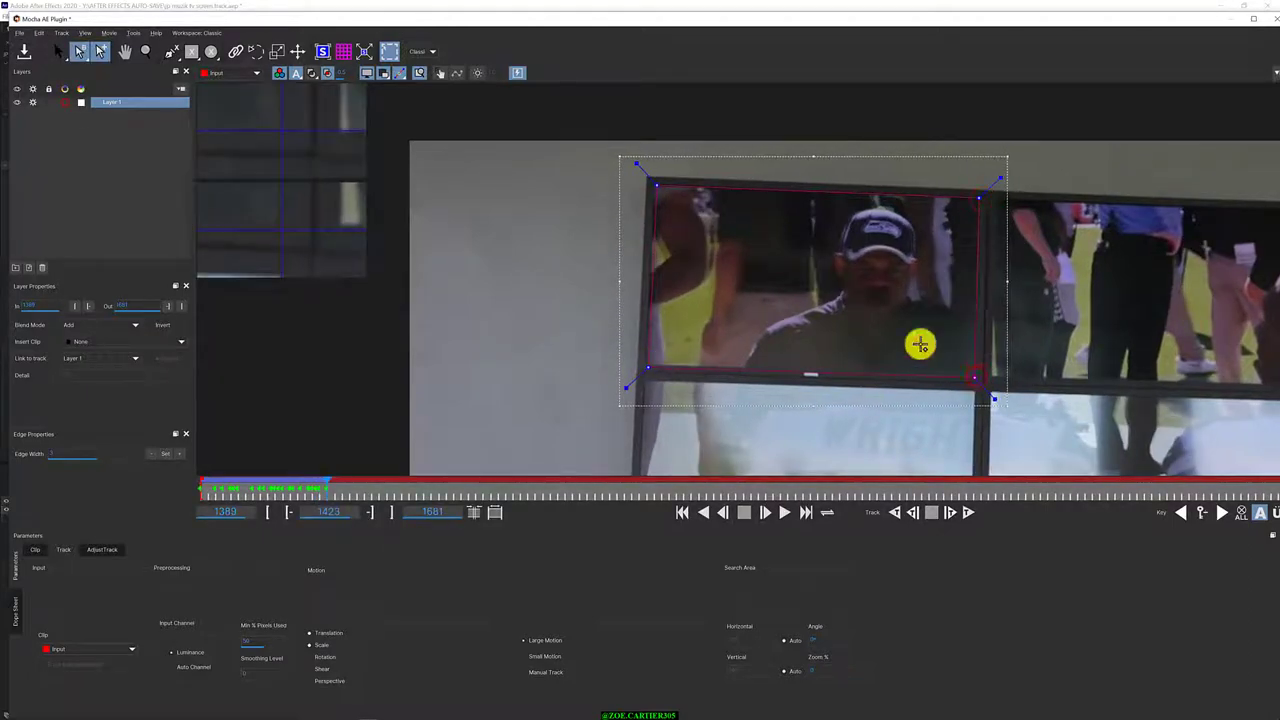
click(652, 183)
click(650, 366)
key(Right)
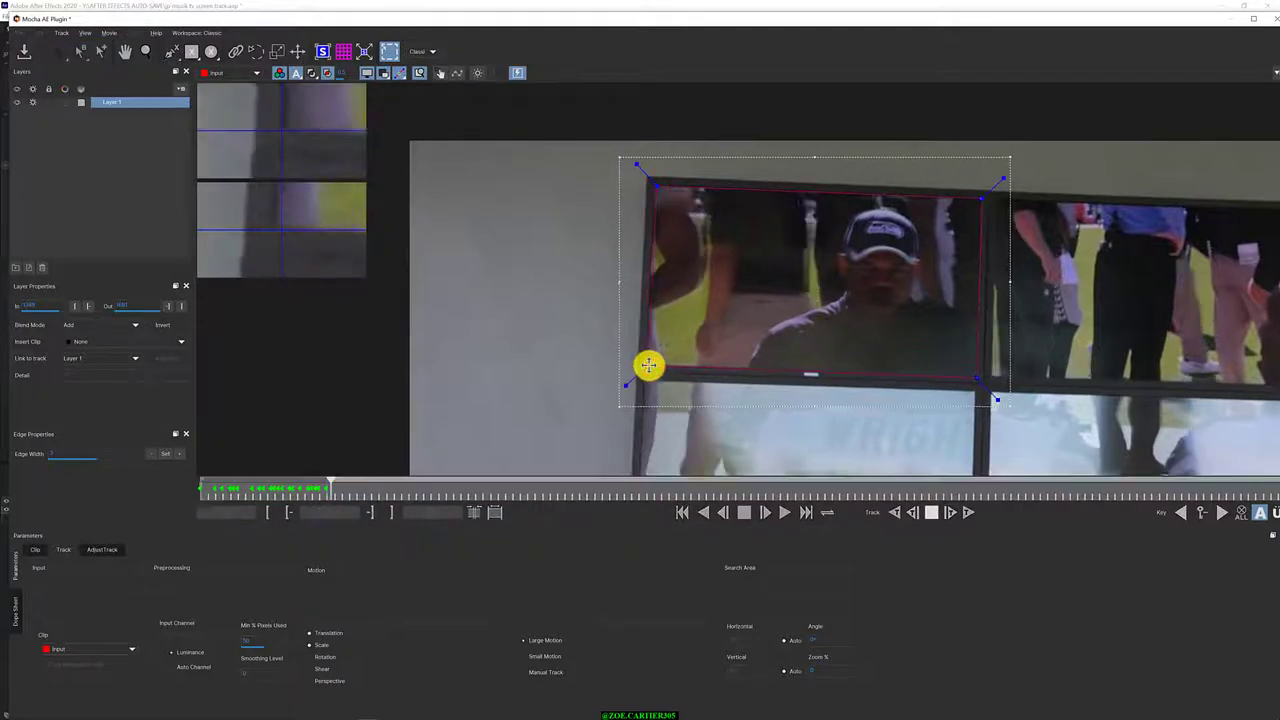
drag(976, 377, 973, 374)
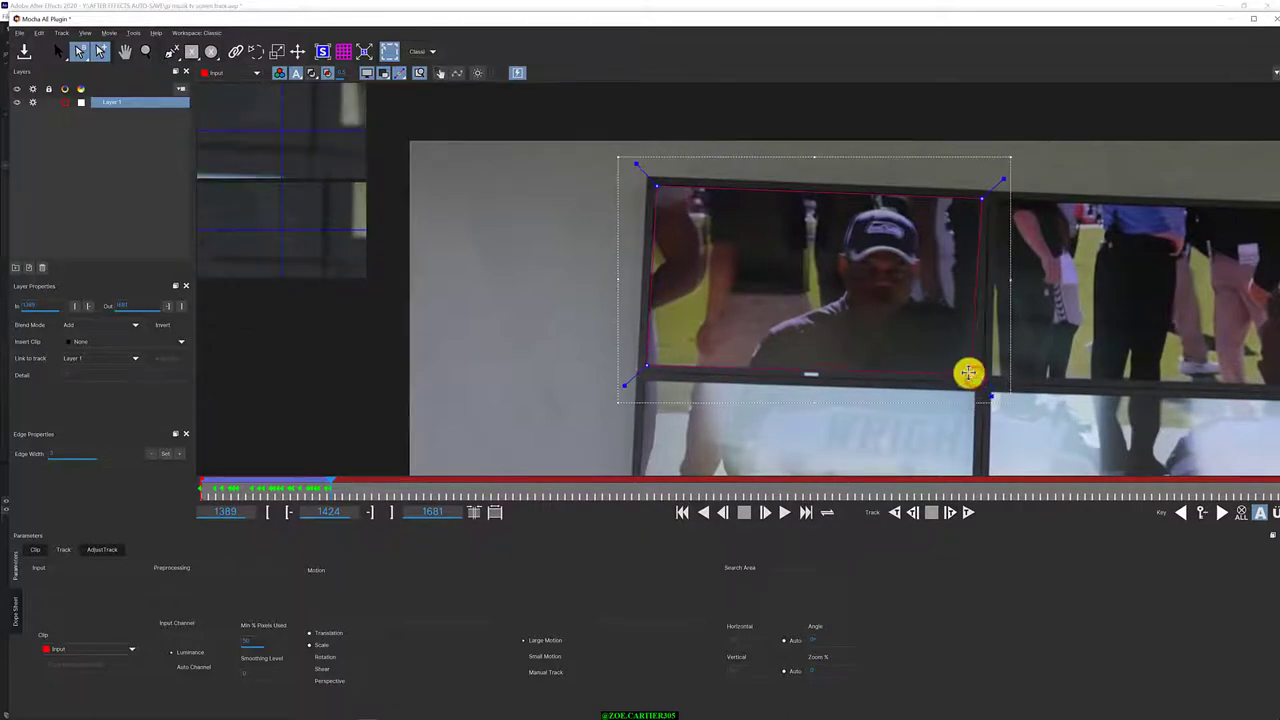
click(981, 197)
key(Right)
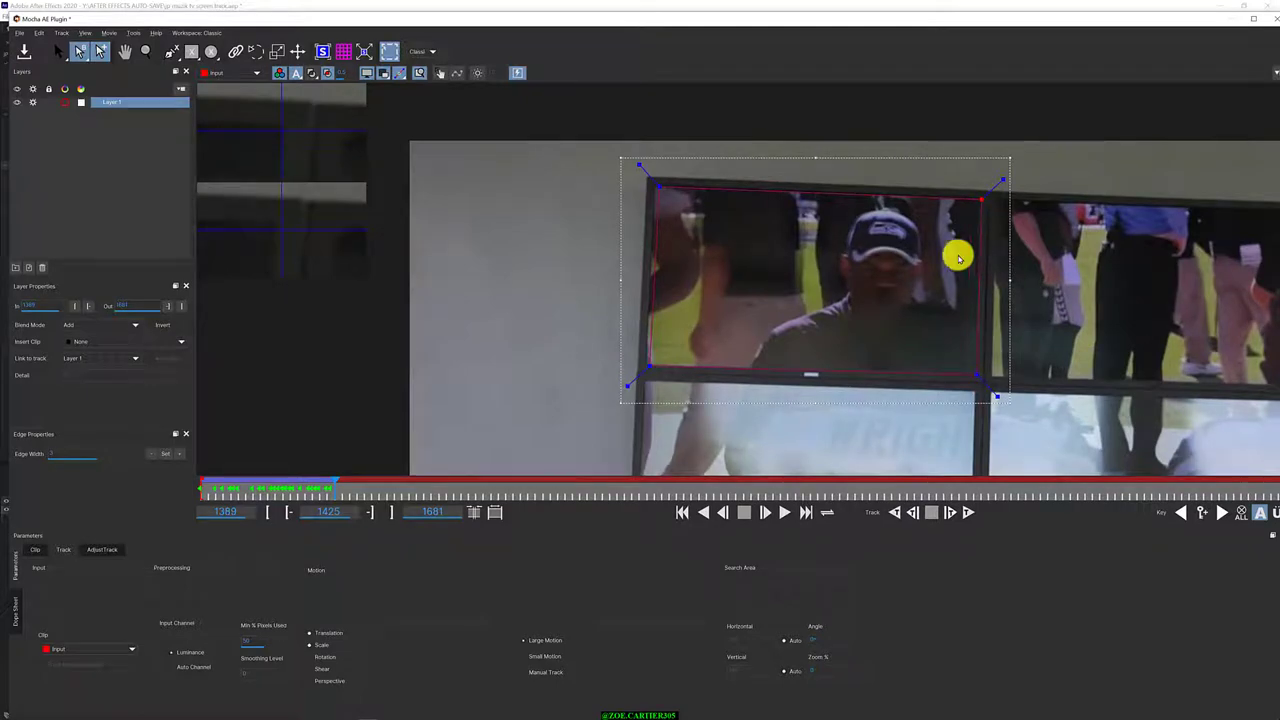
click(654, 186)
drag(646, 366, 647, 369)
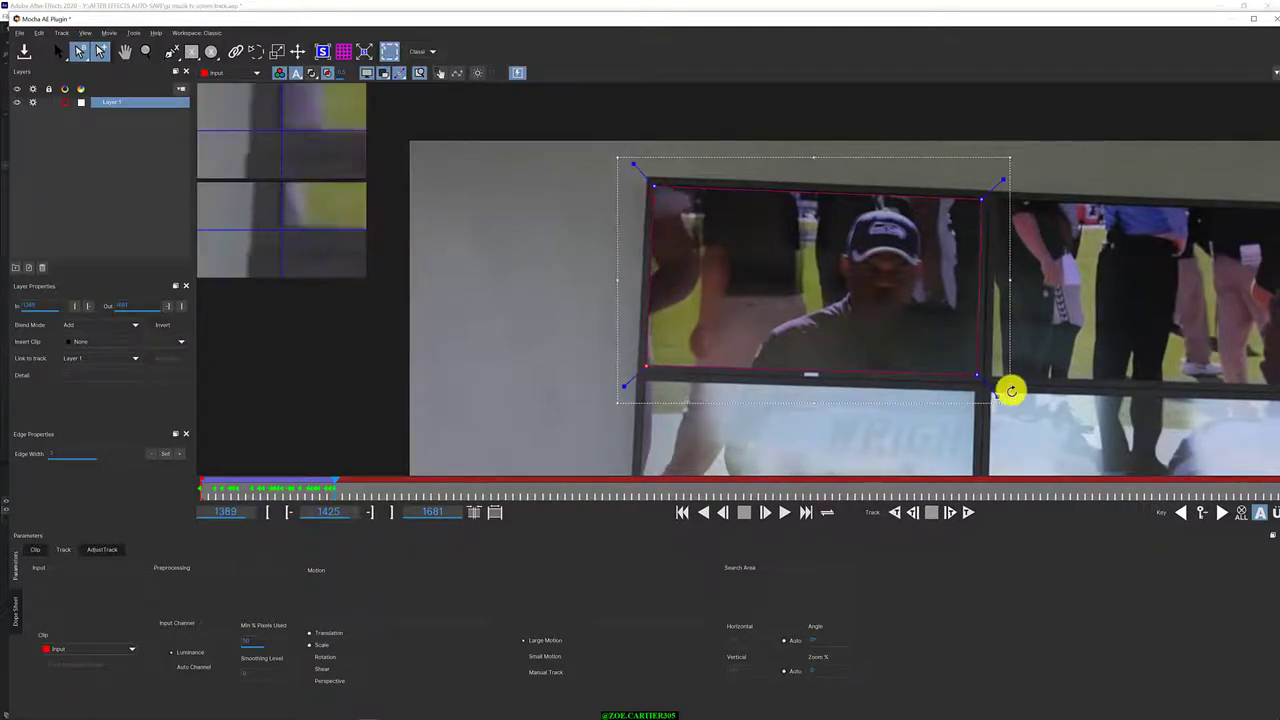
key(Right)
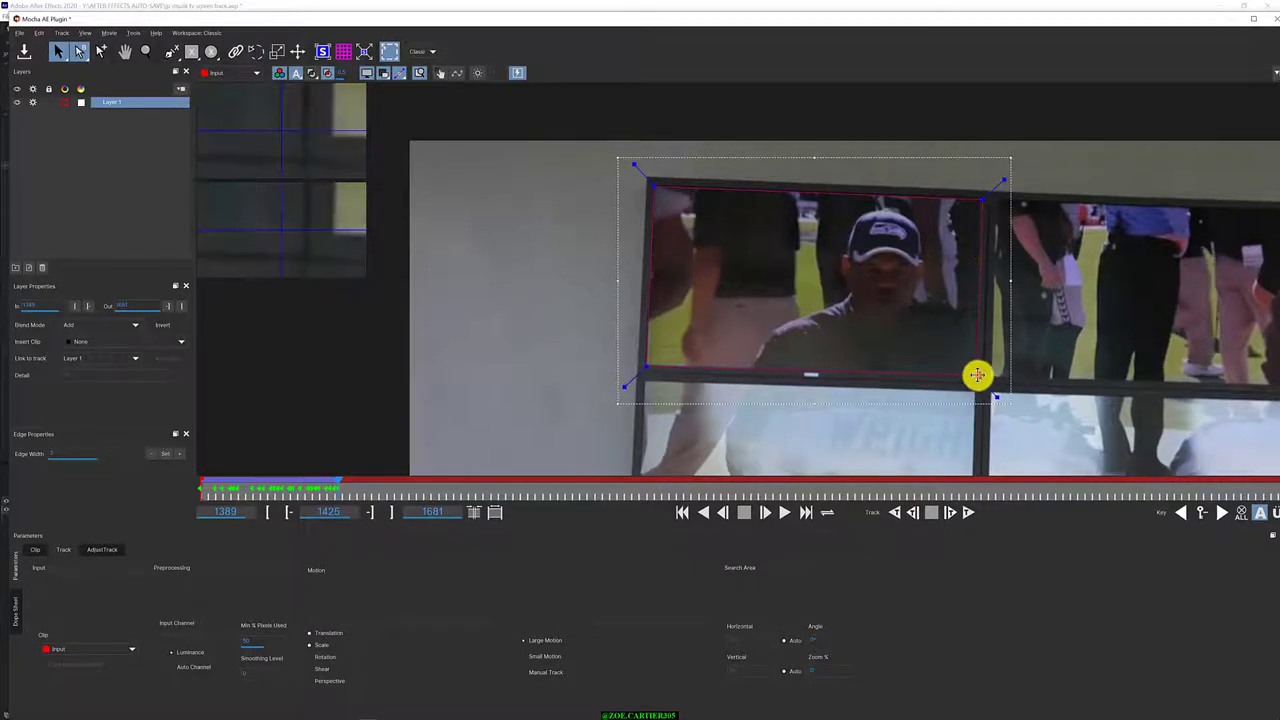
click(980, 201)
key(Right)
key(Right)
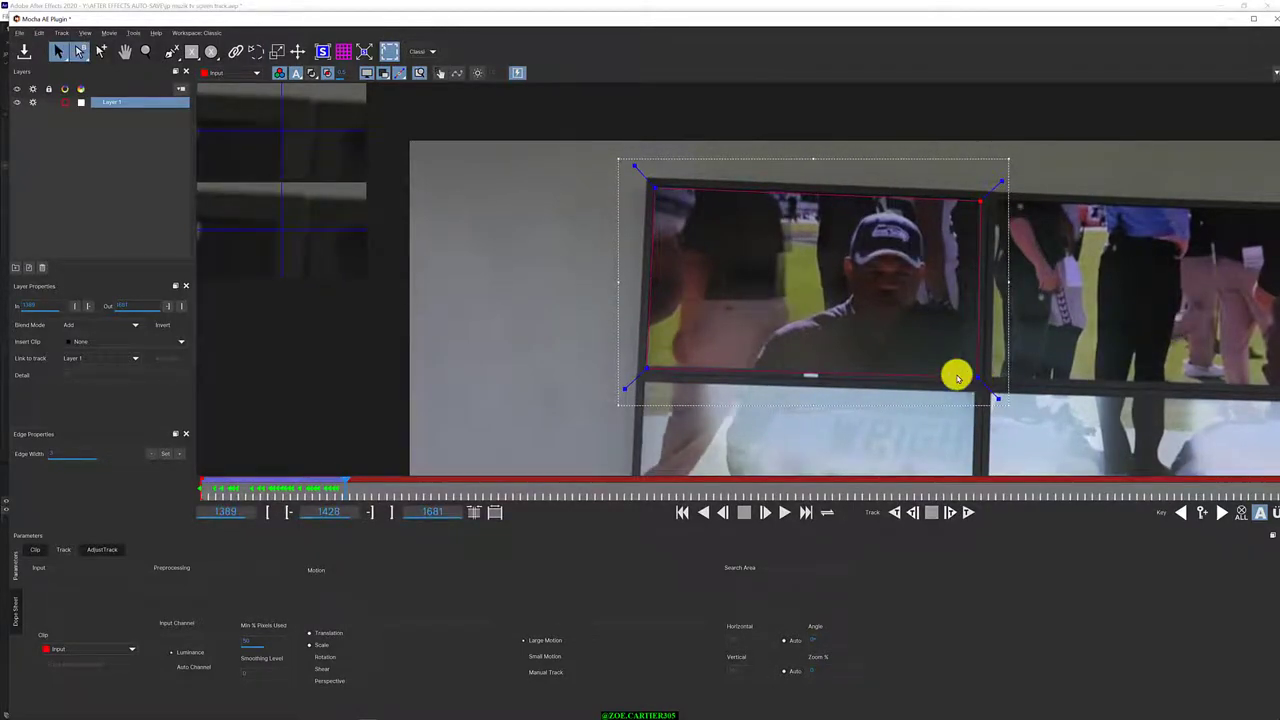
drag(337, 489, 149, 494)
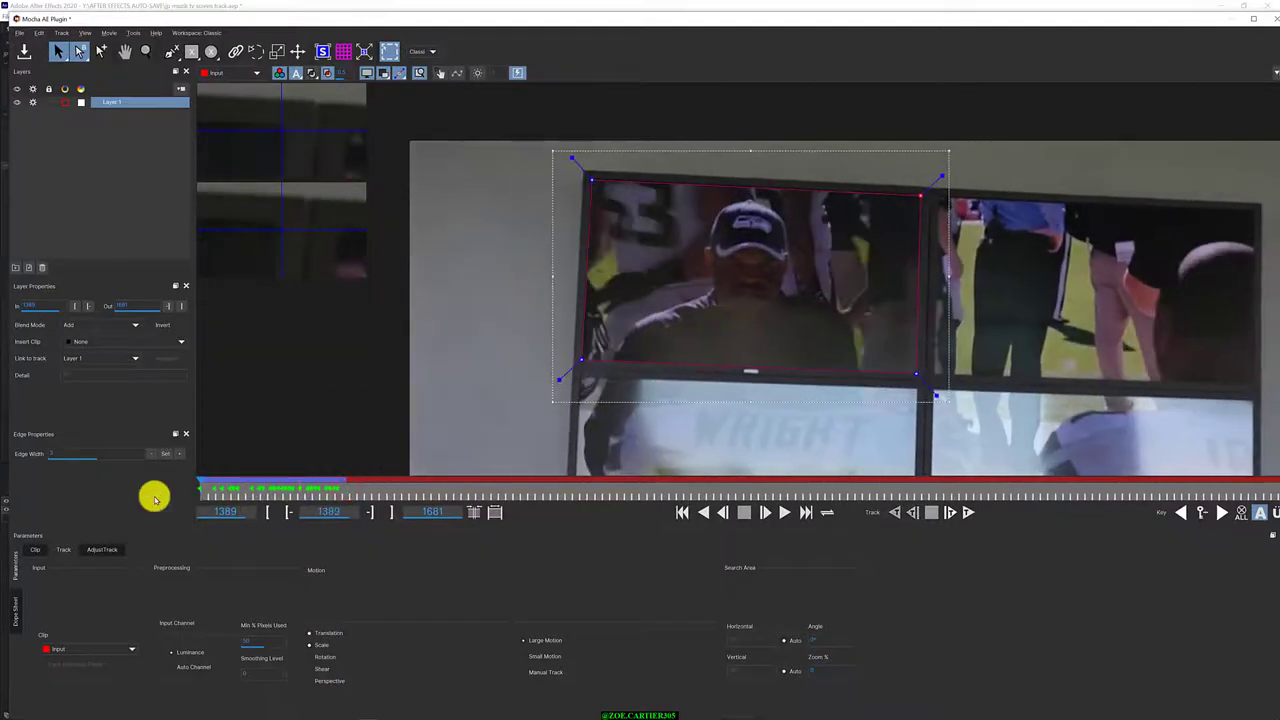
Duplicate Layer 1 to create Layer 1 - Copy
click(68, 133)
right_click(116, 181)
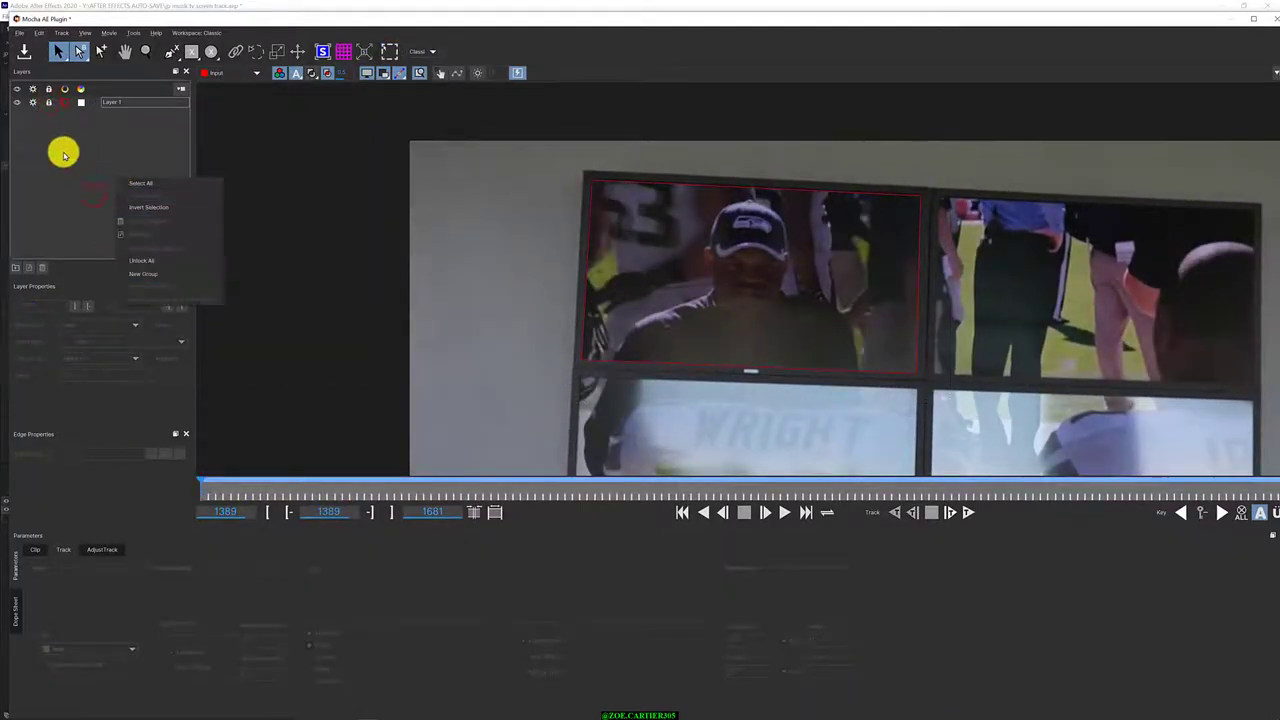
right_click(110, 100)
click(145, 157)
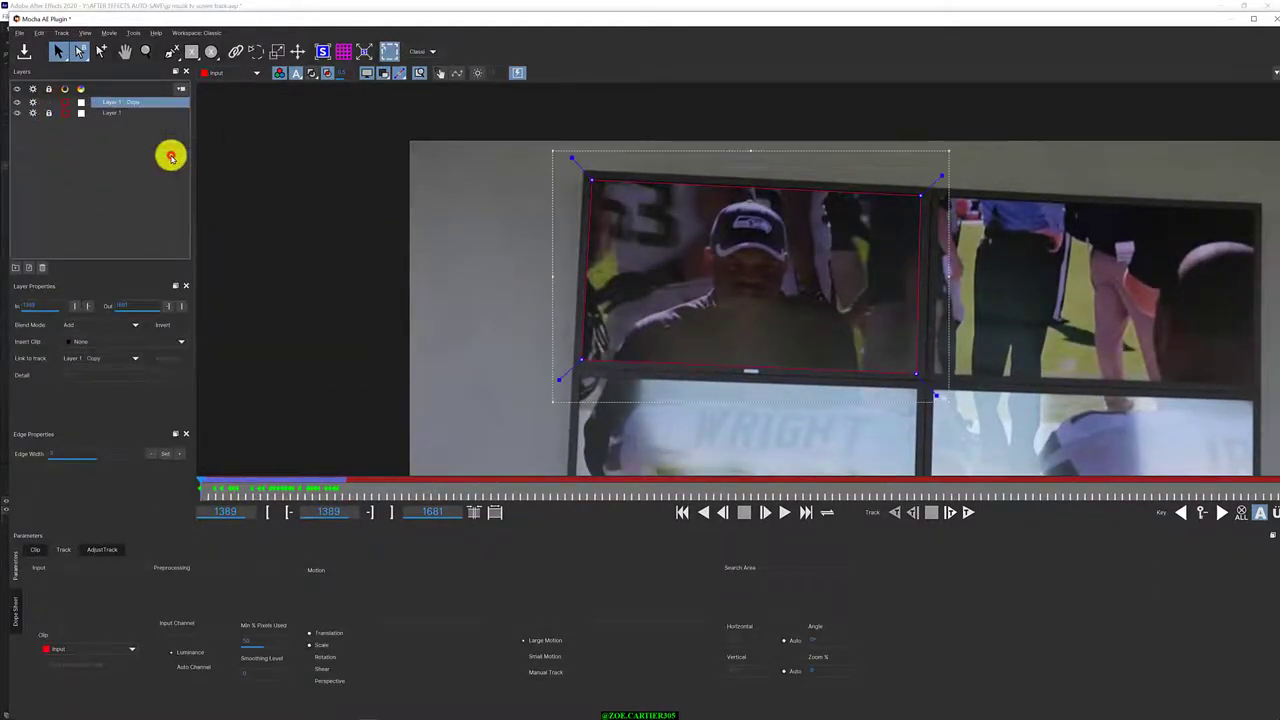
click(131, 101)
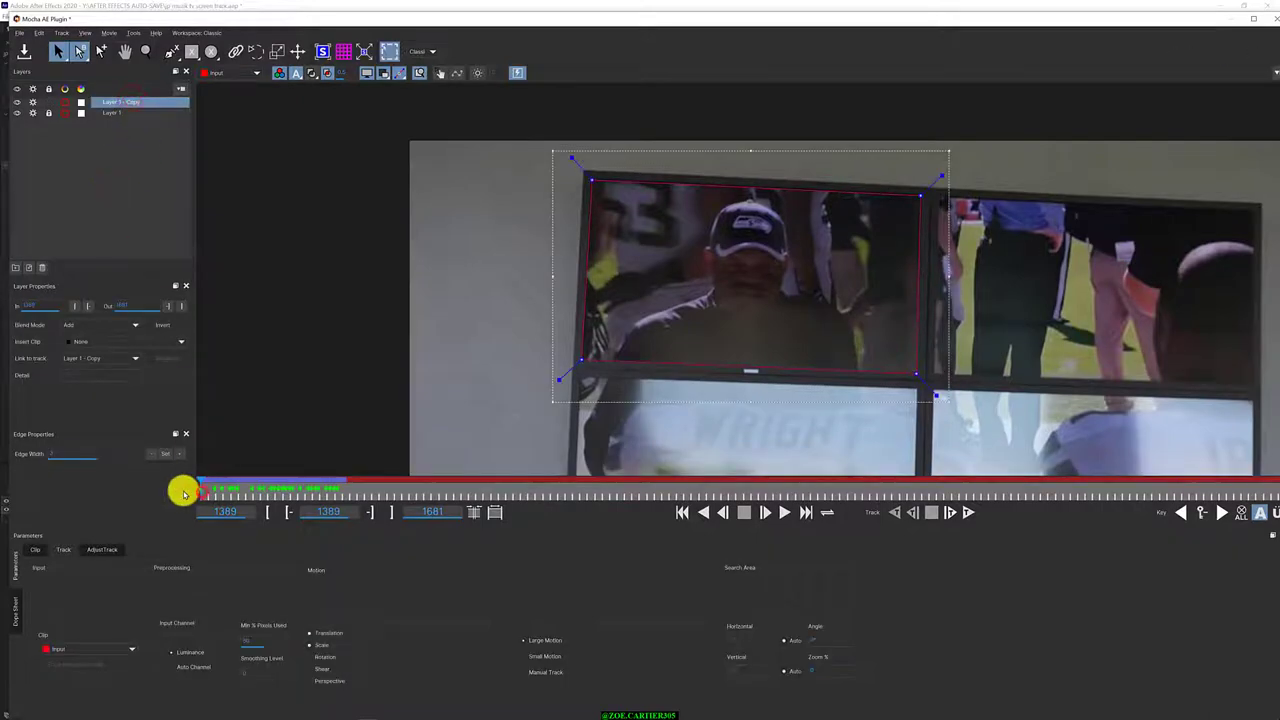
Zoom the viewer out to show the whole wall-mounted TV and pick the X-Spline tool
click(146, 51)
scroll(494, 426, down, 3)
click(705, 295)
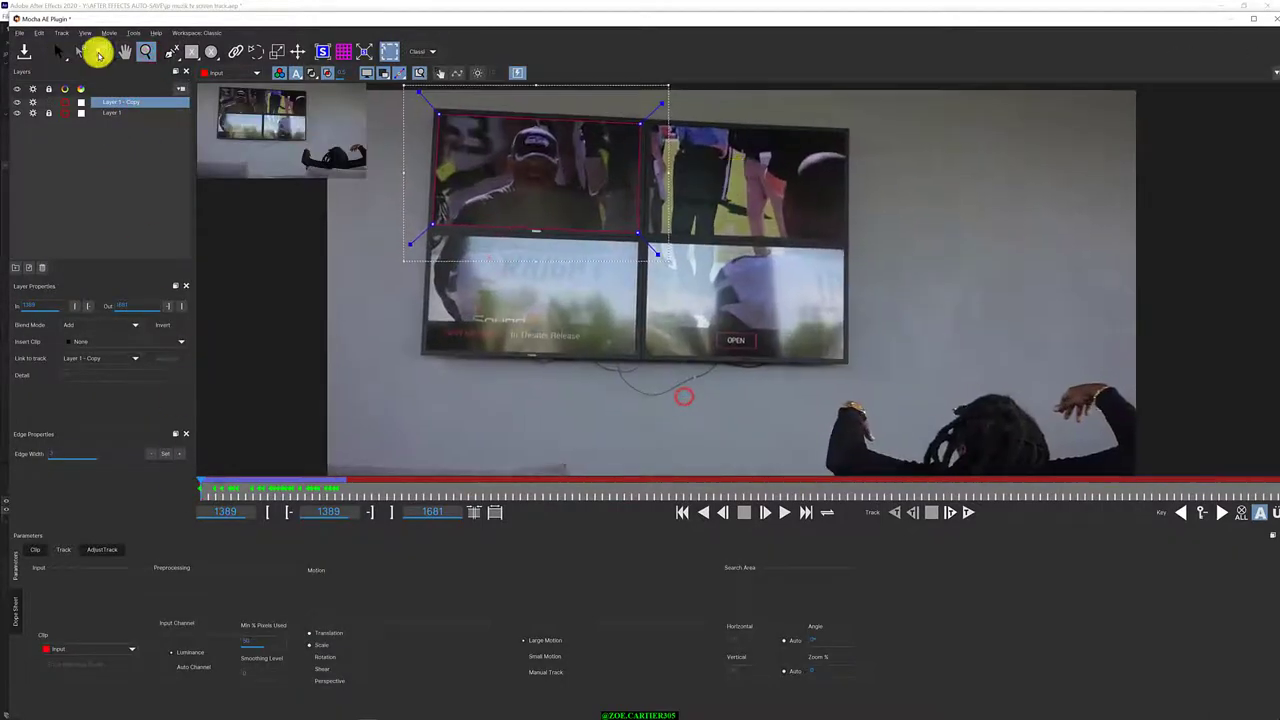
click(80, 51)
click(170, 51)
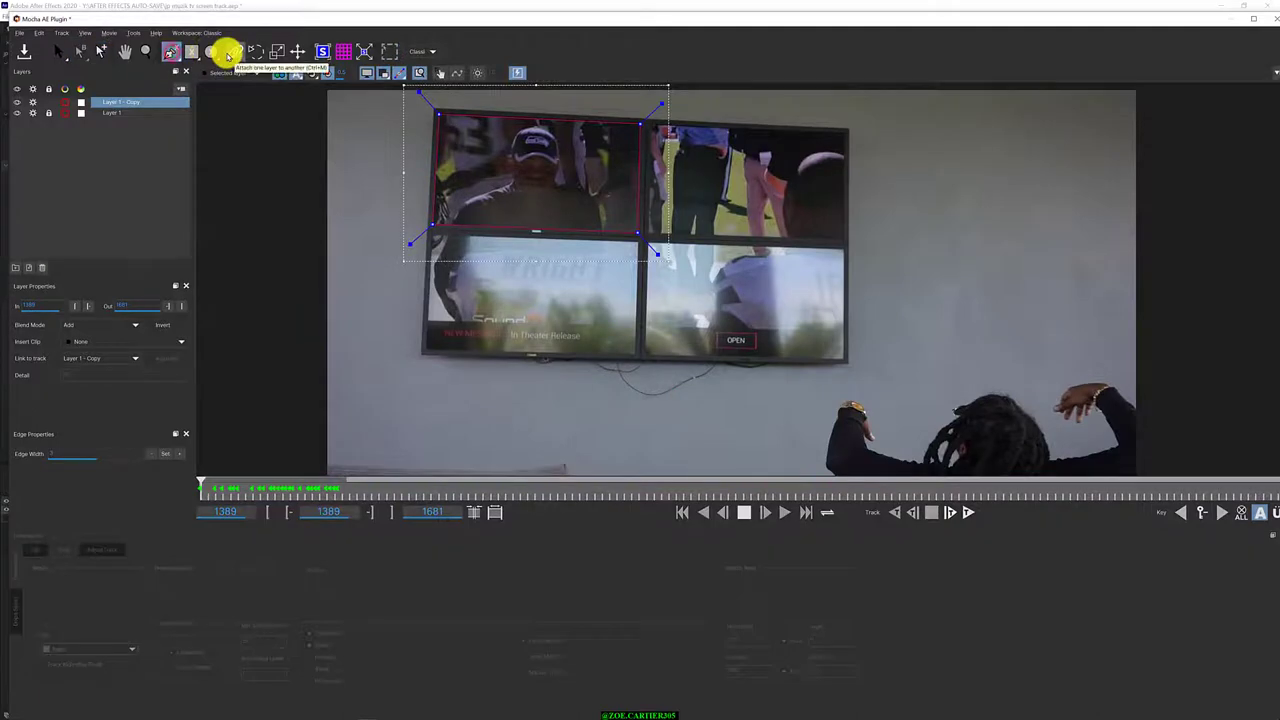
Try outlining the TV's corners with spline shapes, undoing each attempt
click(847, 363)
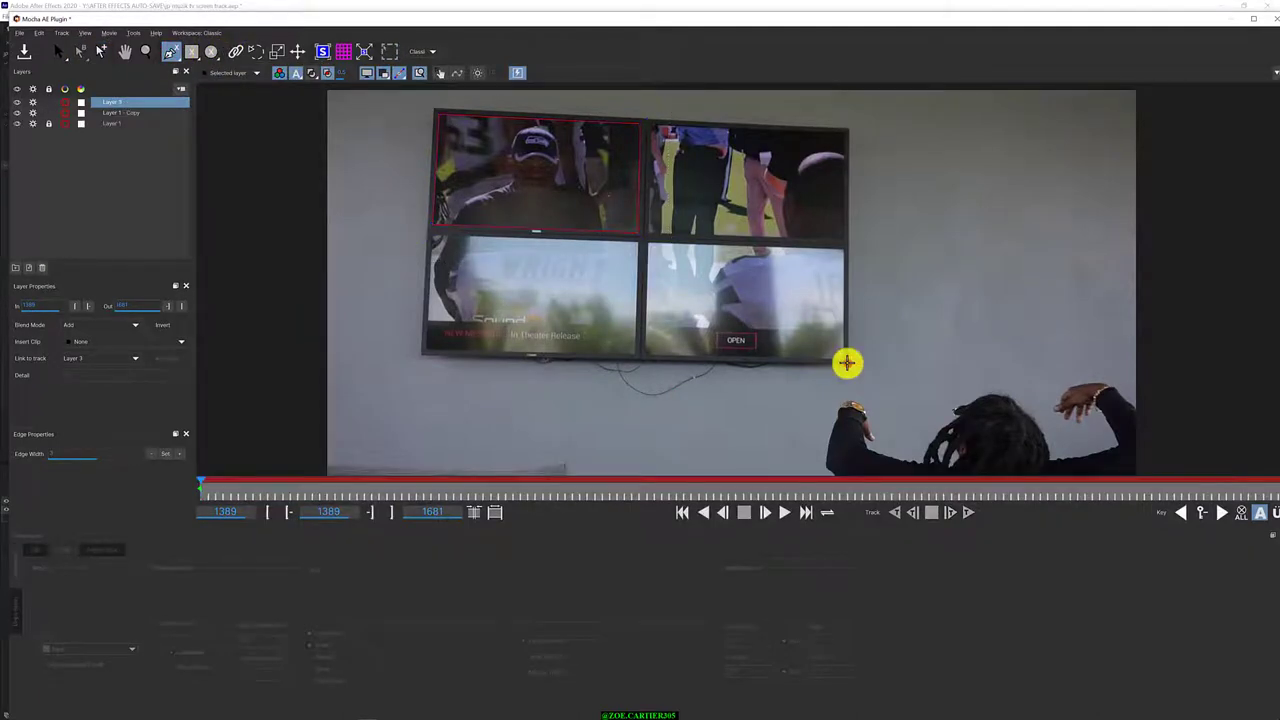
click(421, 353)
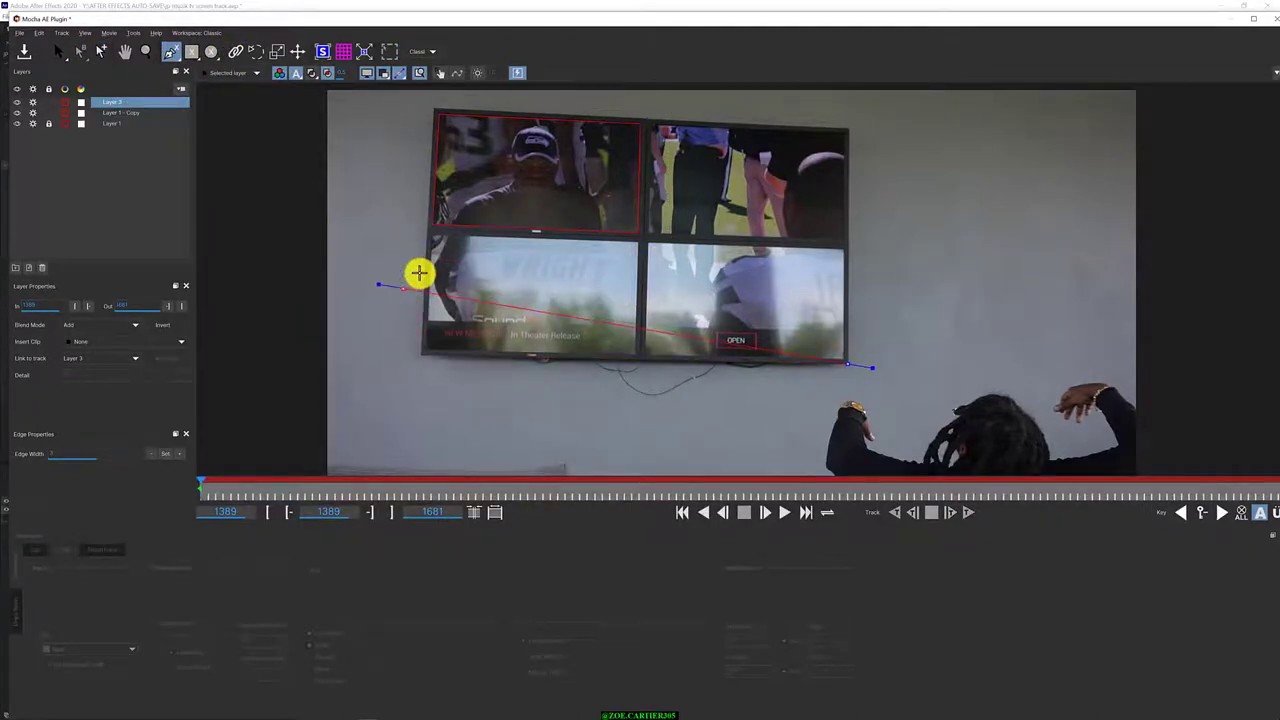
key(ctrl+z)
drag(196, 59, 197, 130)
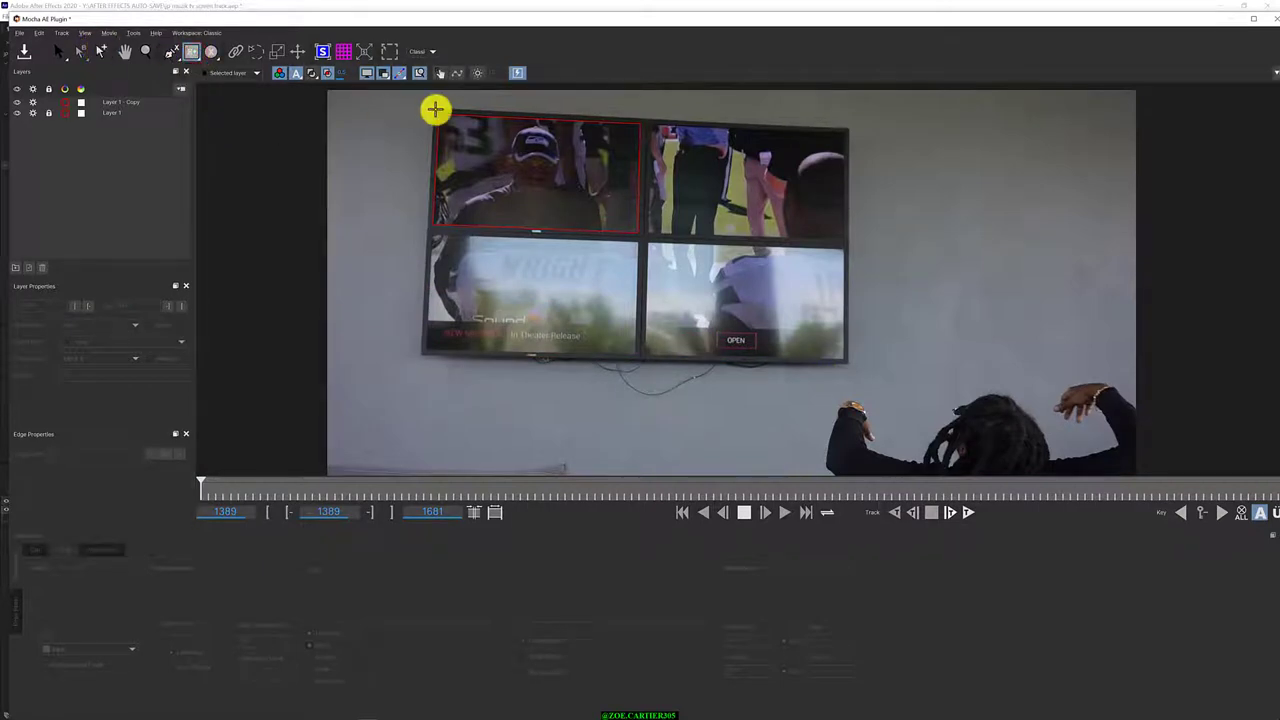
click(80, 51)
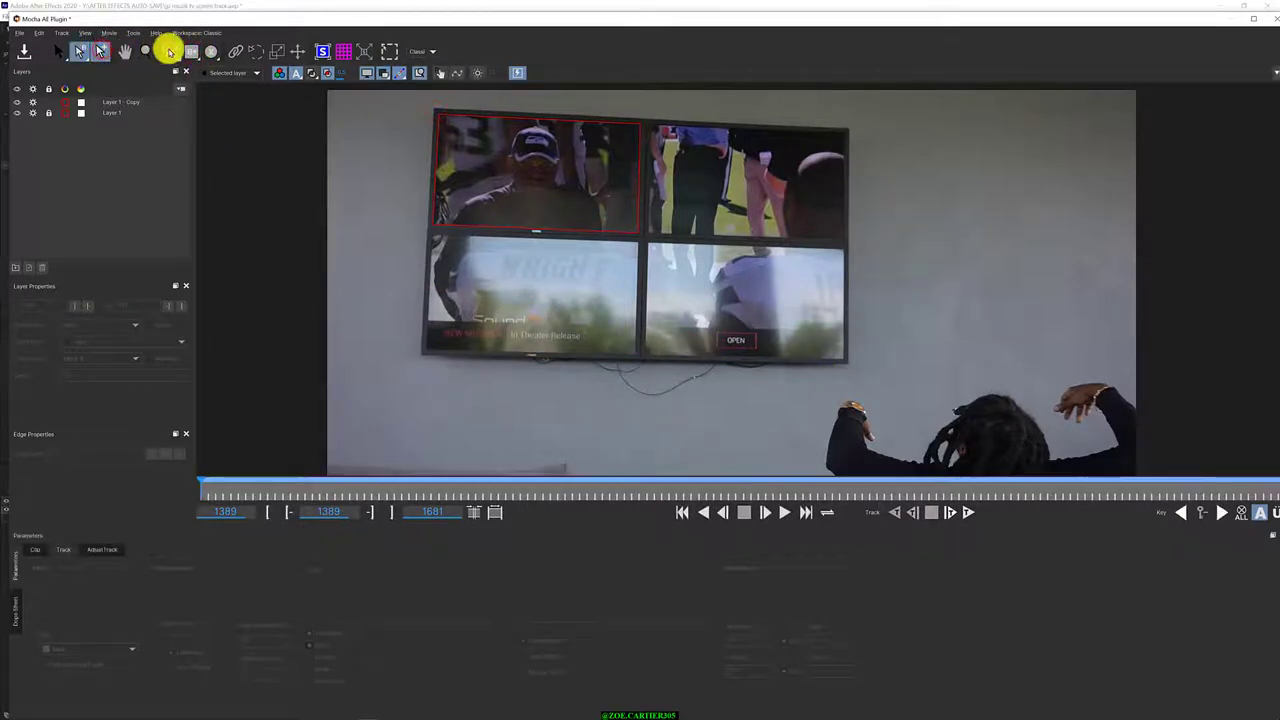
click(168, 51)
click(435, 108)
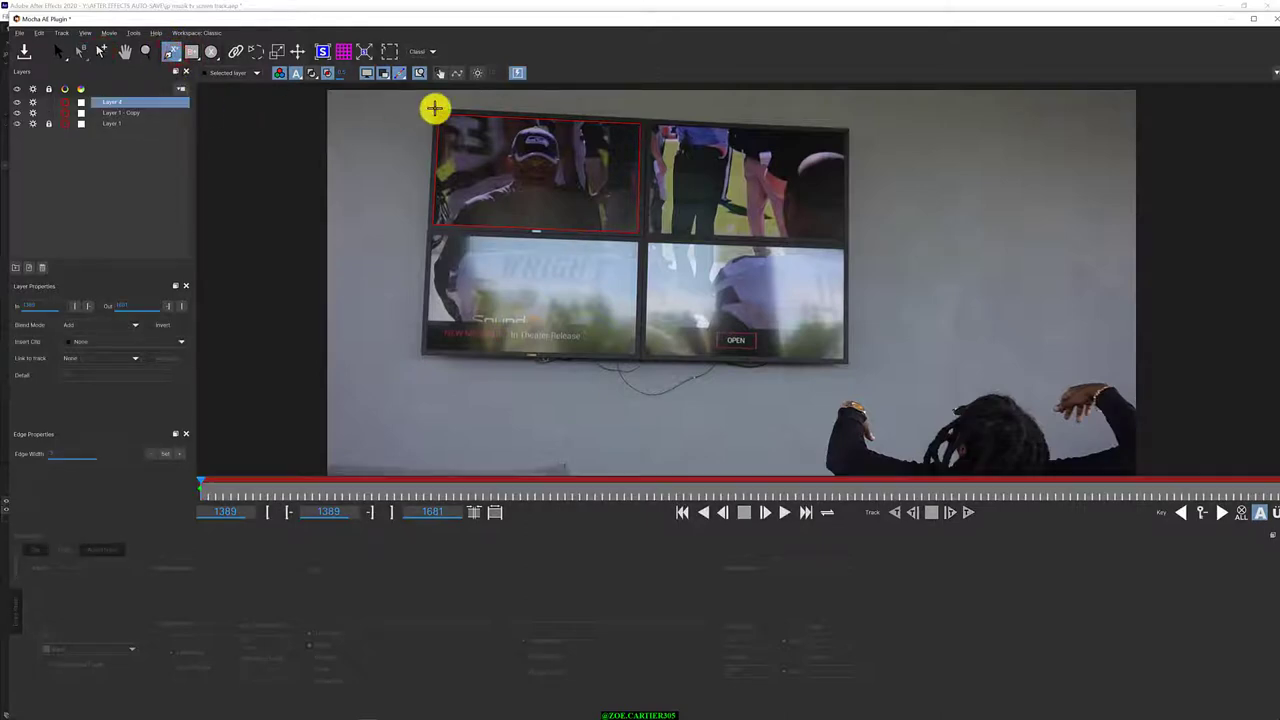
click(422, 353)
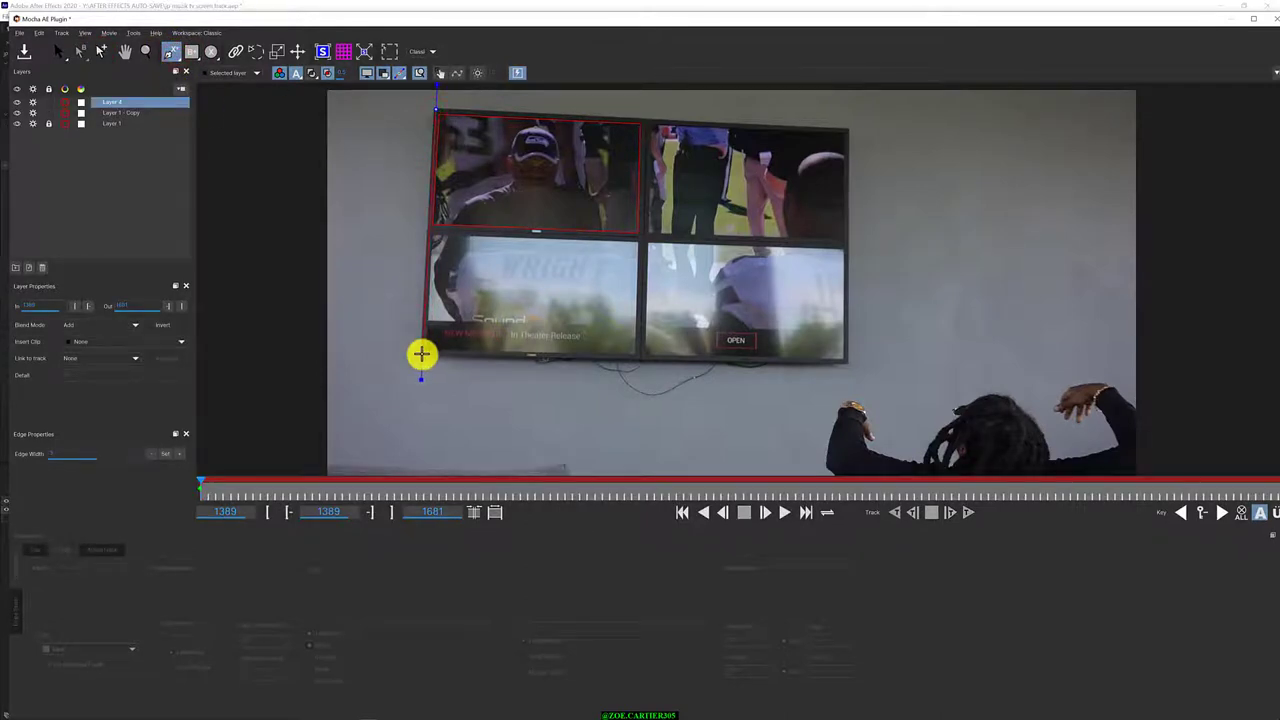
click(848, 363)
click(848, 128)
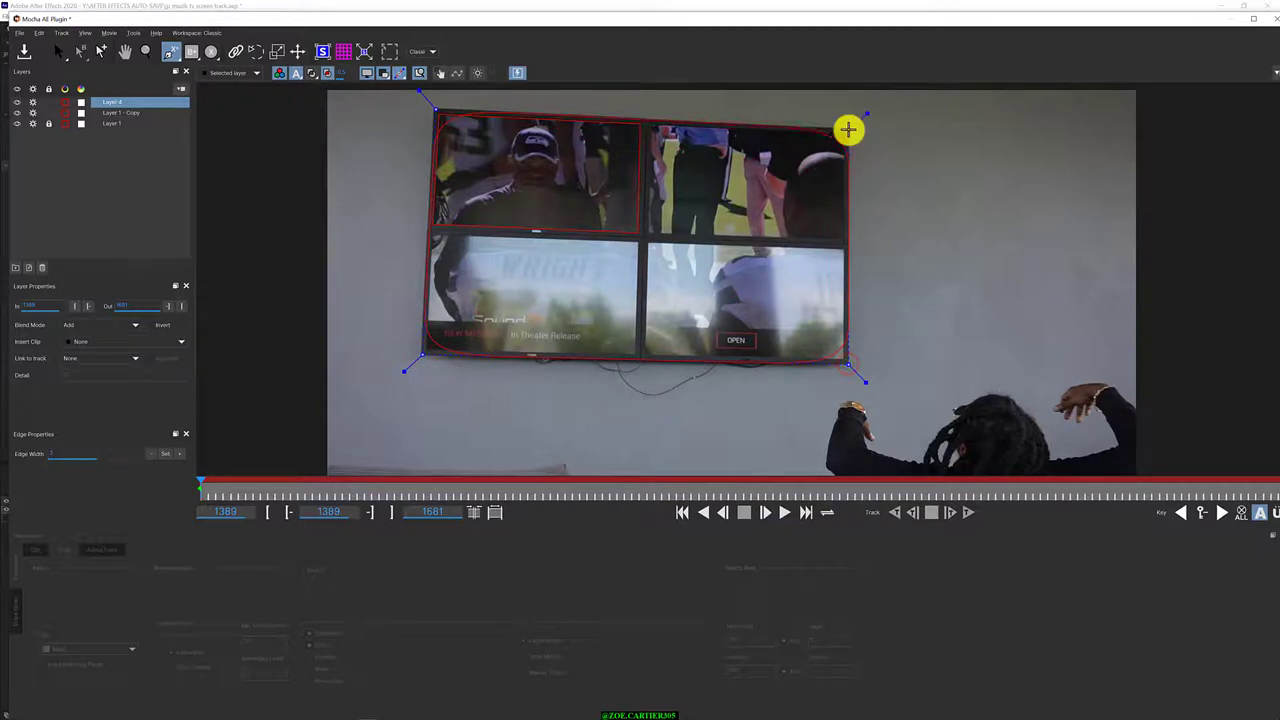
click(435, 110)
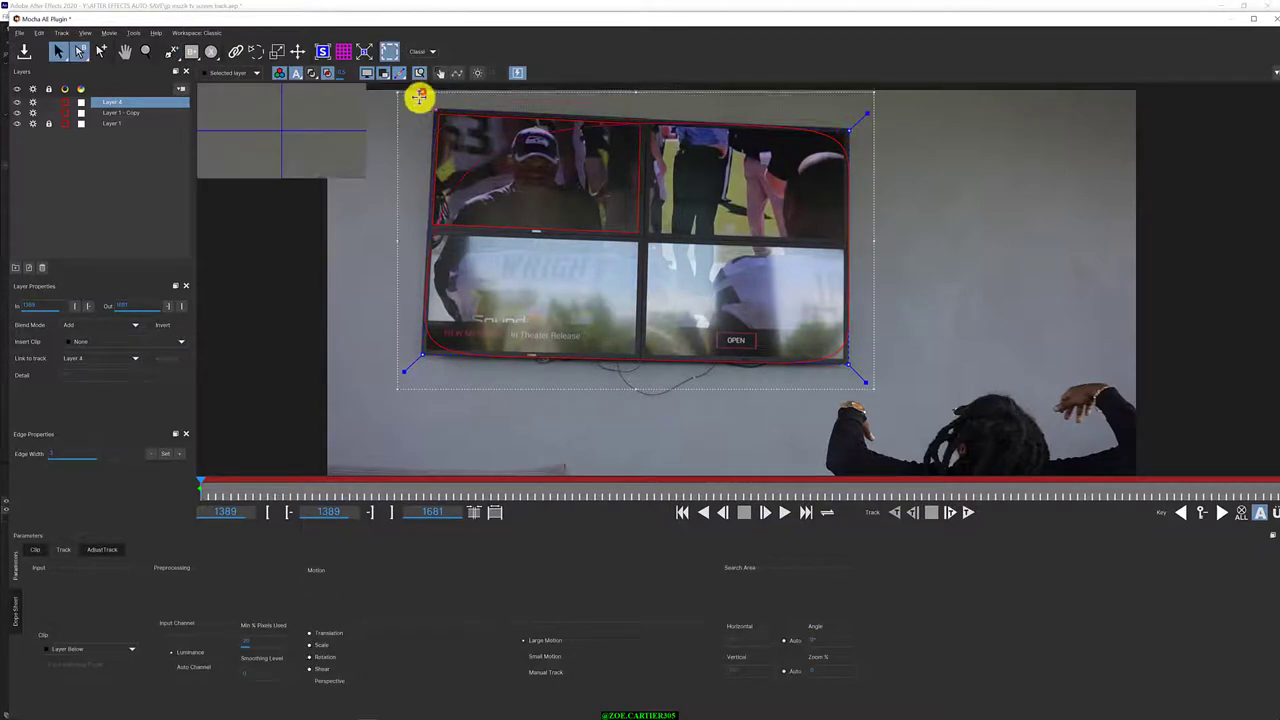
key(ctrl+z)
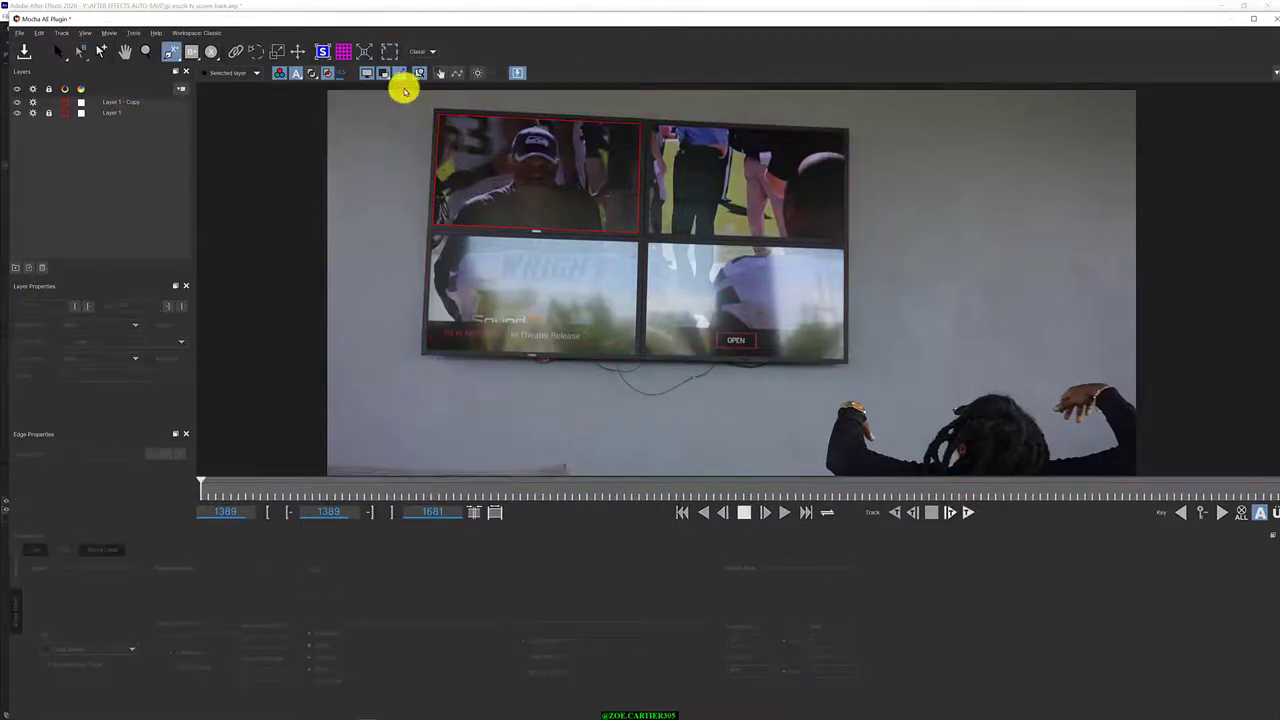
click(191, 51)
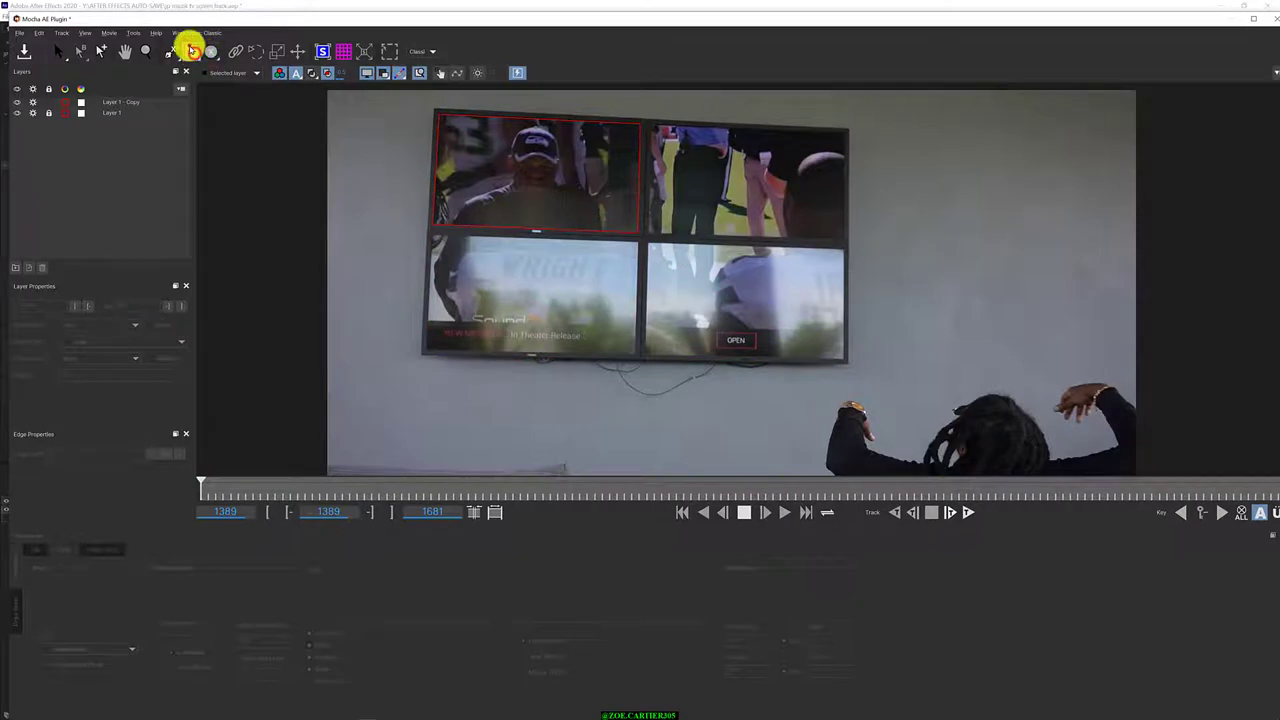
click(434, 109)
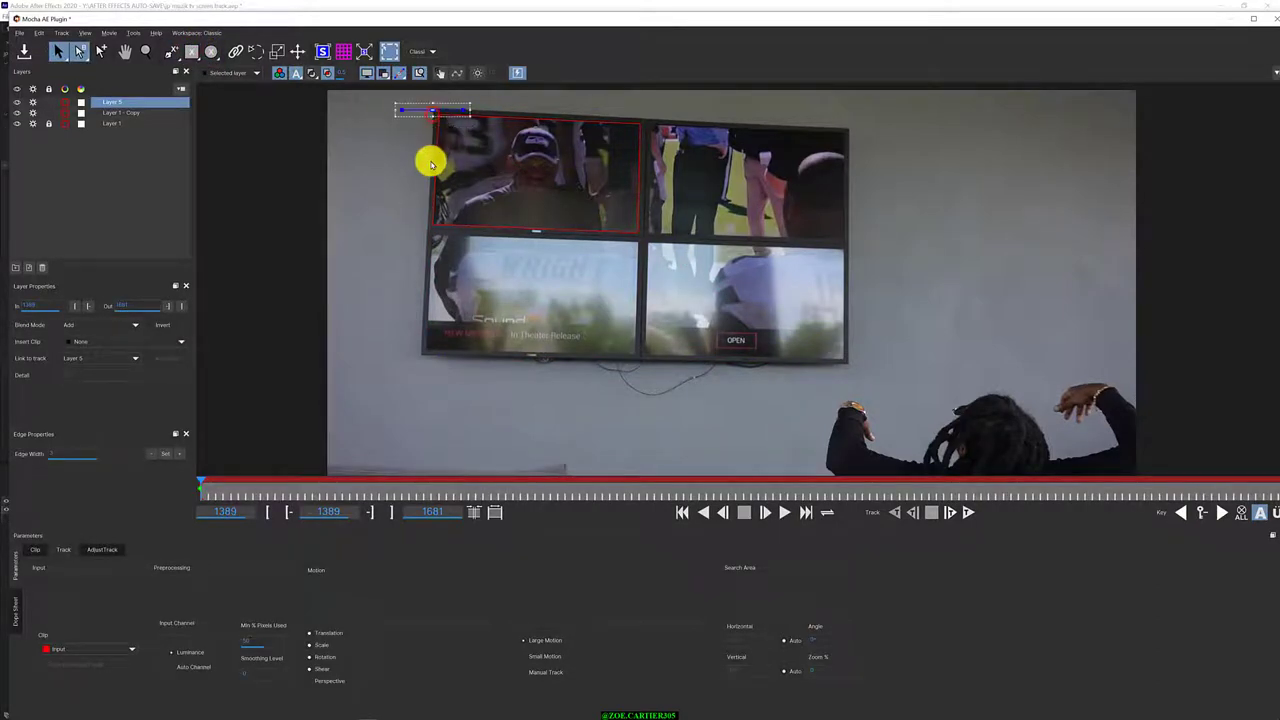
key(ctrl+z)
Select Layer 1 - Copy and set the clip input to the Input footage
click(122, 101)
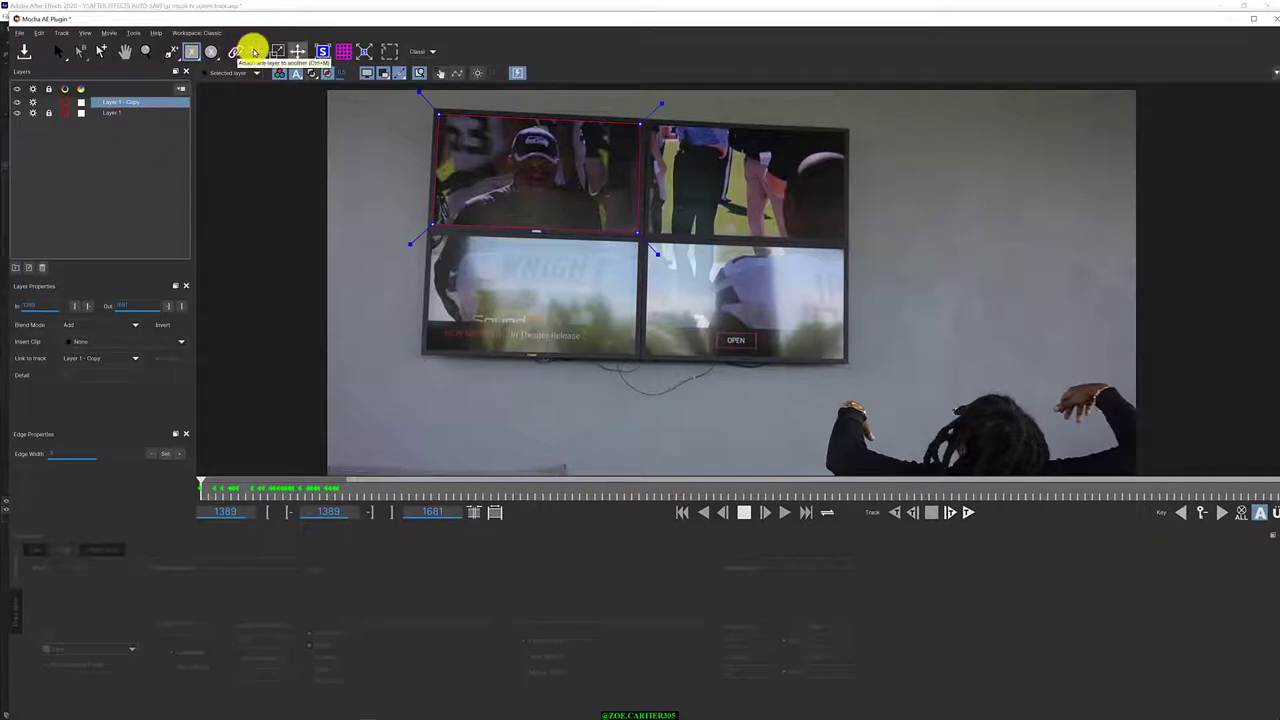
click(229, 74)
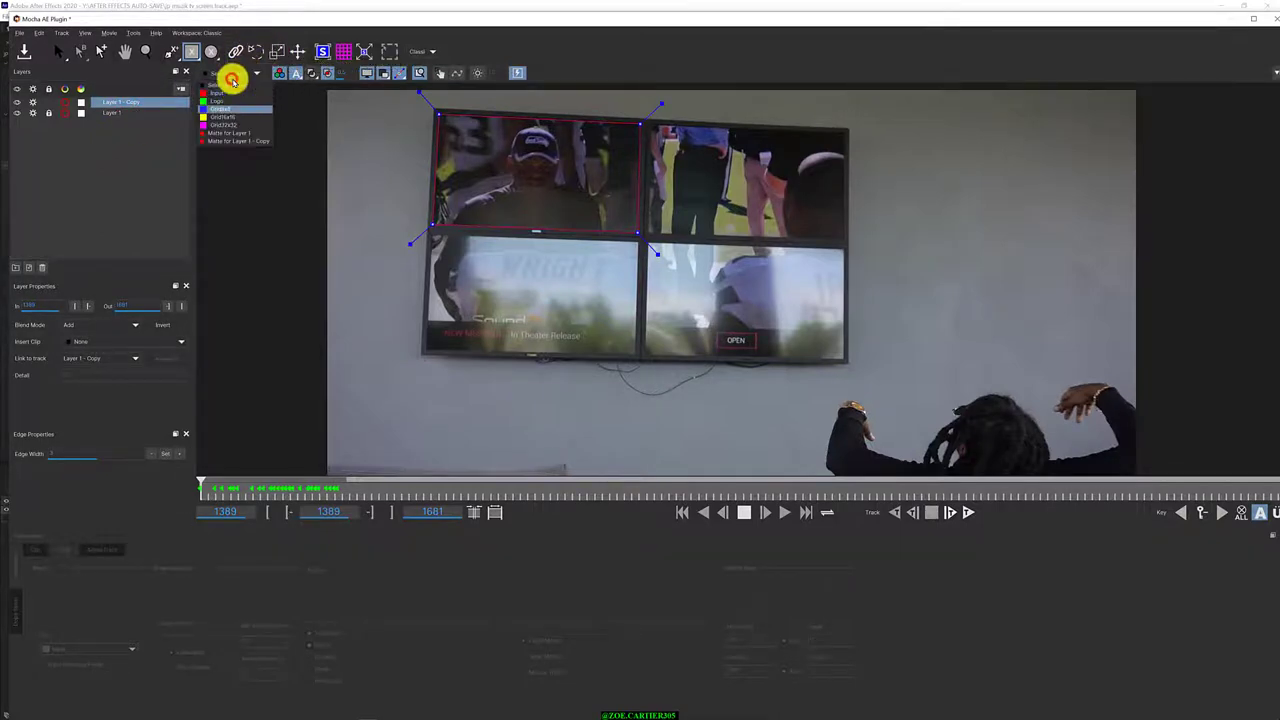
click(253, 74)
key(s)
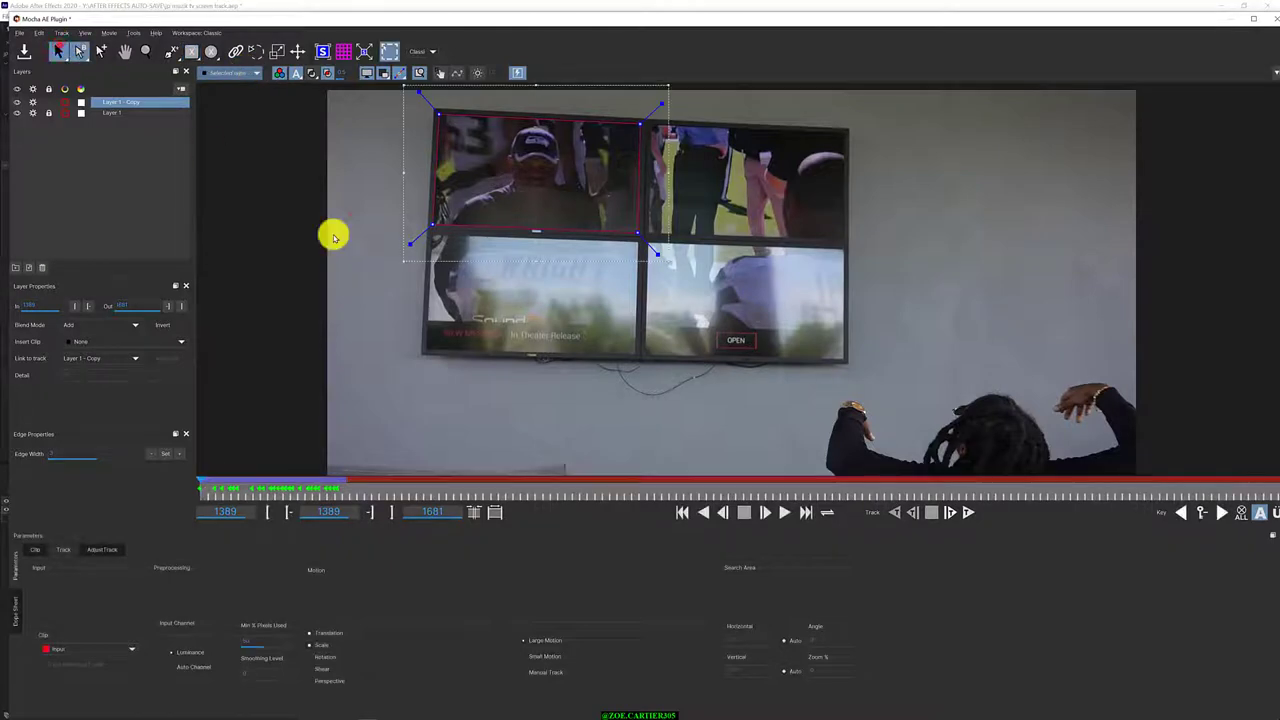
click(370, 268)
click(35, 549)
click(100, 585)
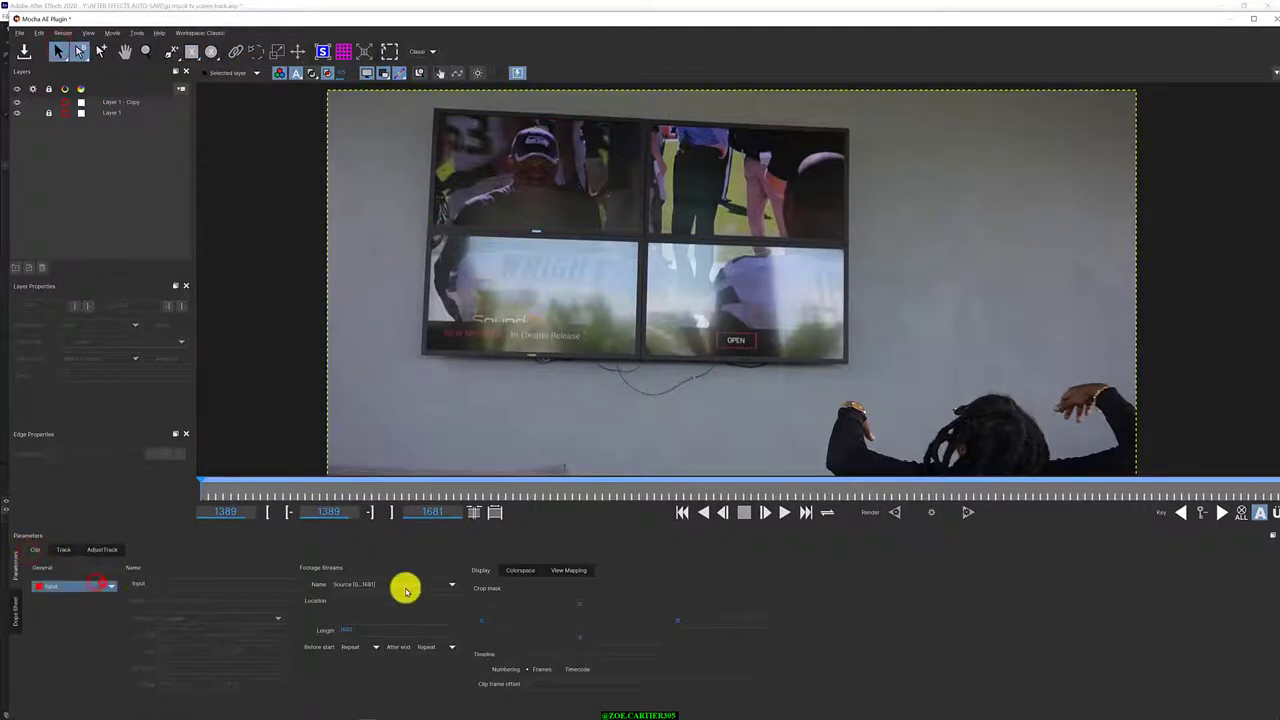
click(428, 585)
Switch Mocha to the Classic workspace and pick the X-spline drawing tool
right_click(86, 146)
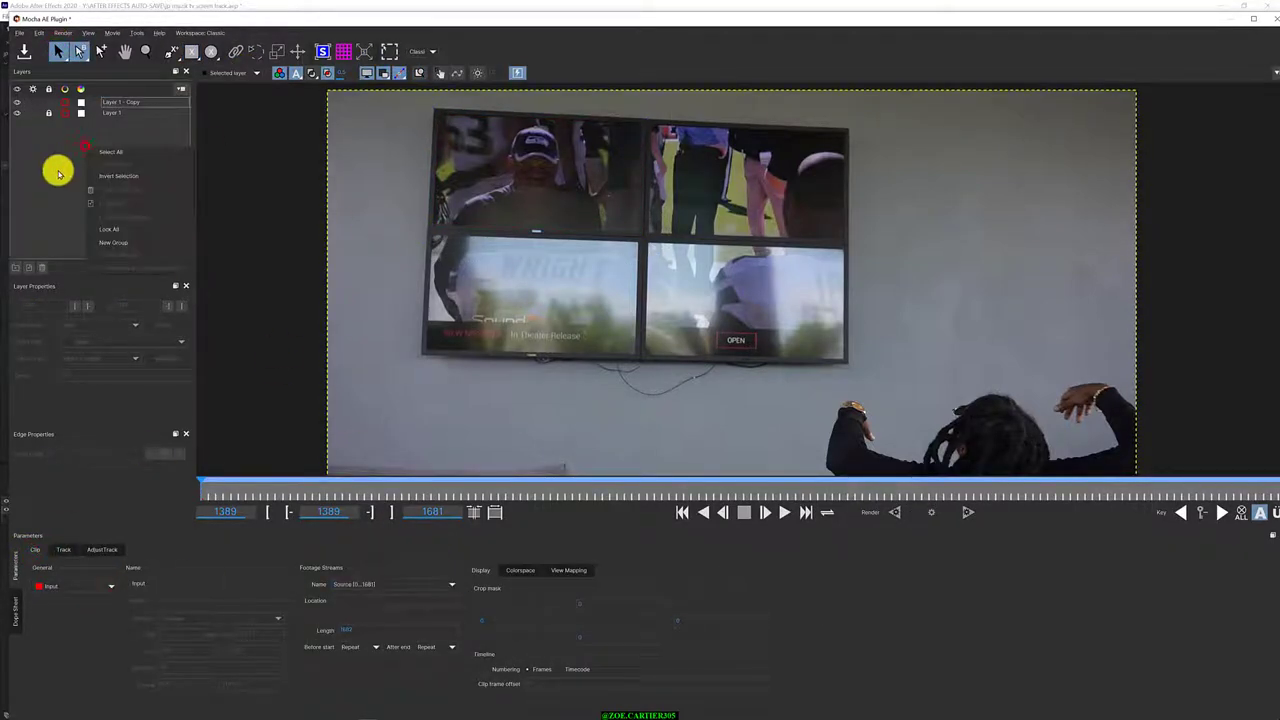
click(19, 33)
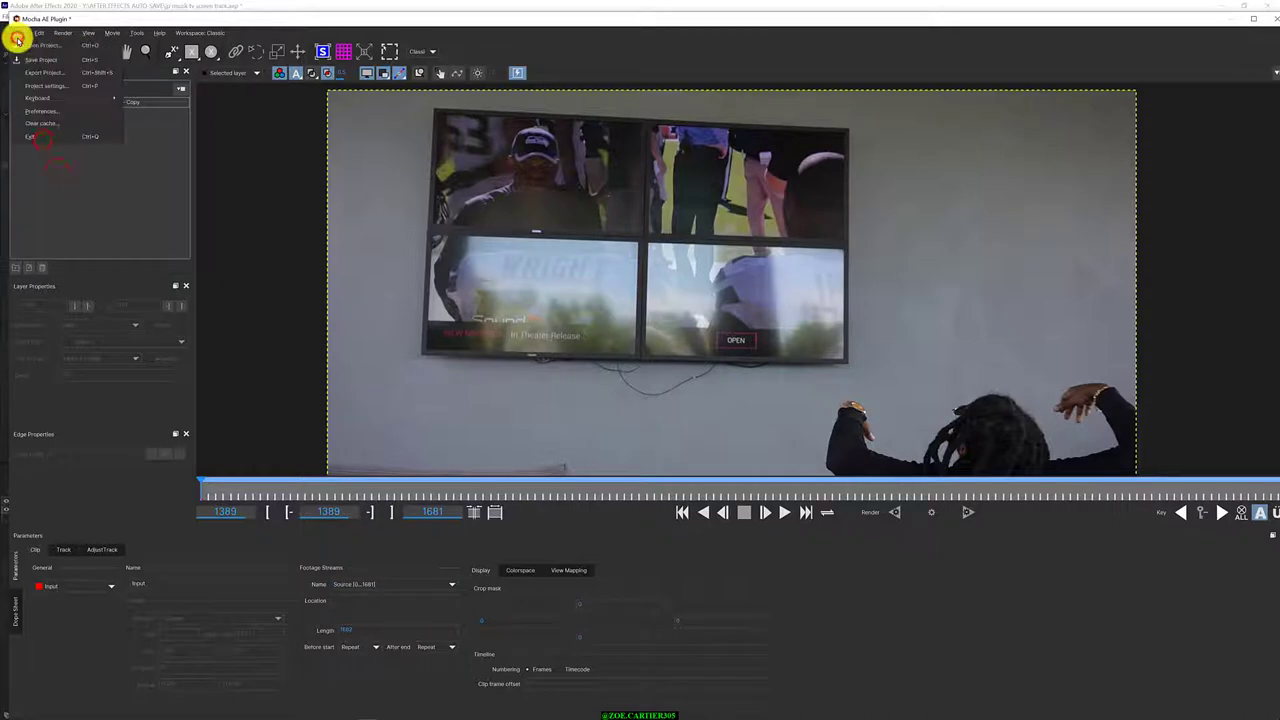
click(112, 33)
click(131, 33)
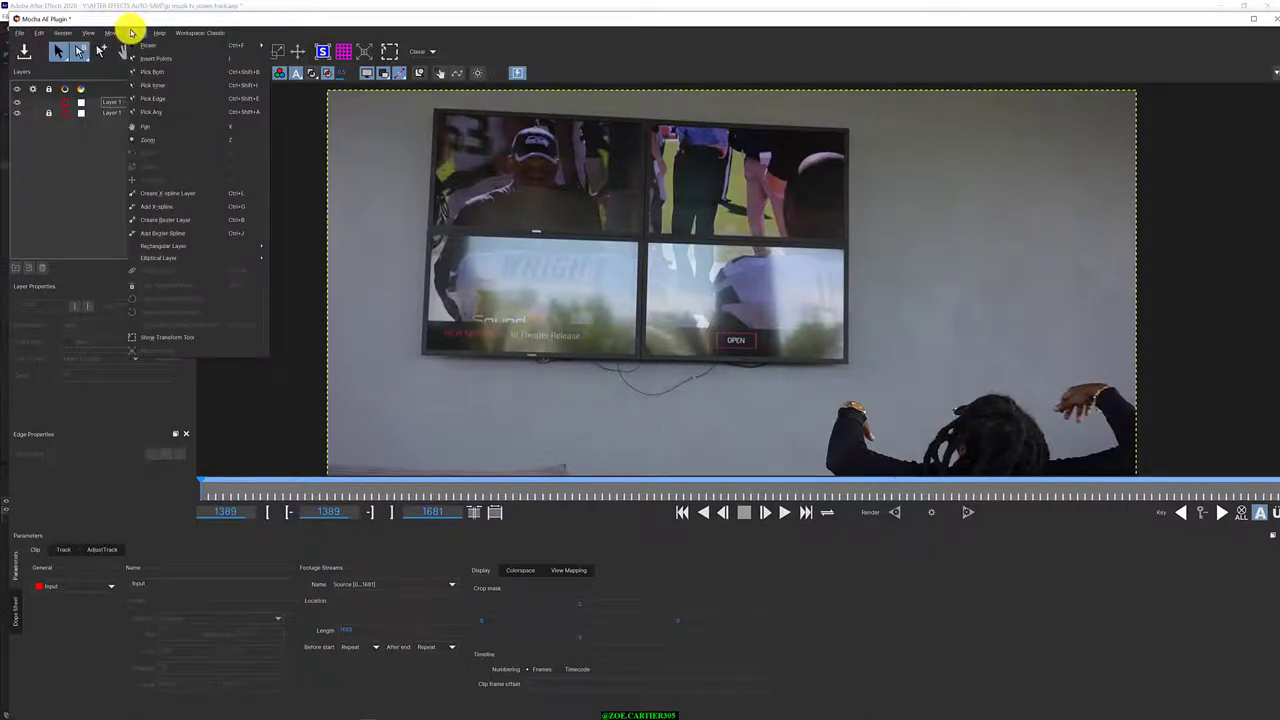
mouse_move(164, 38)
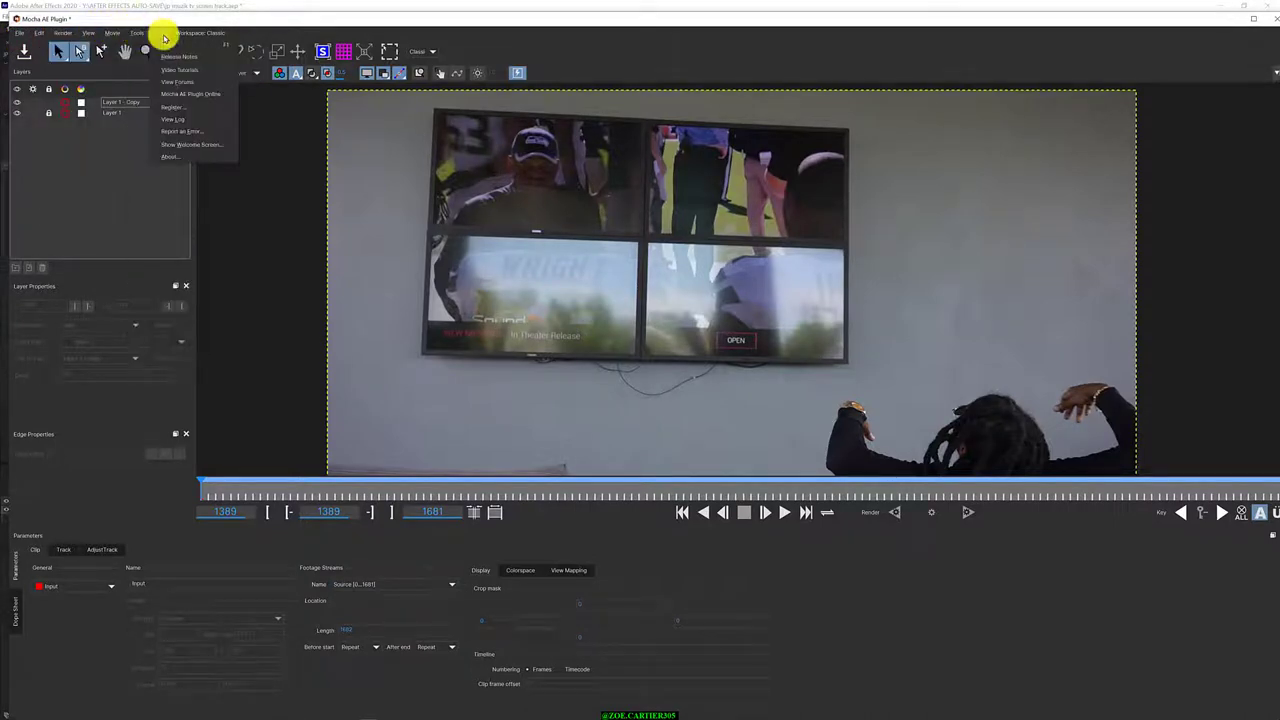
mouse_move(207, 33)
click(192, 56)
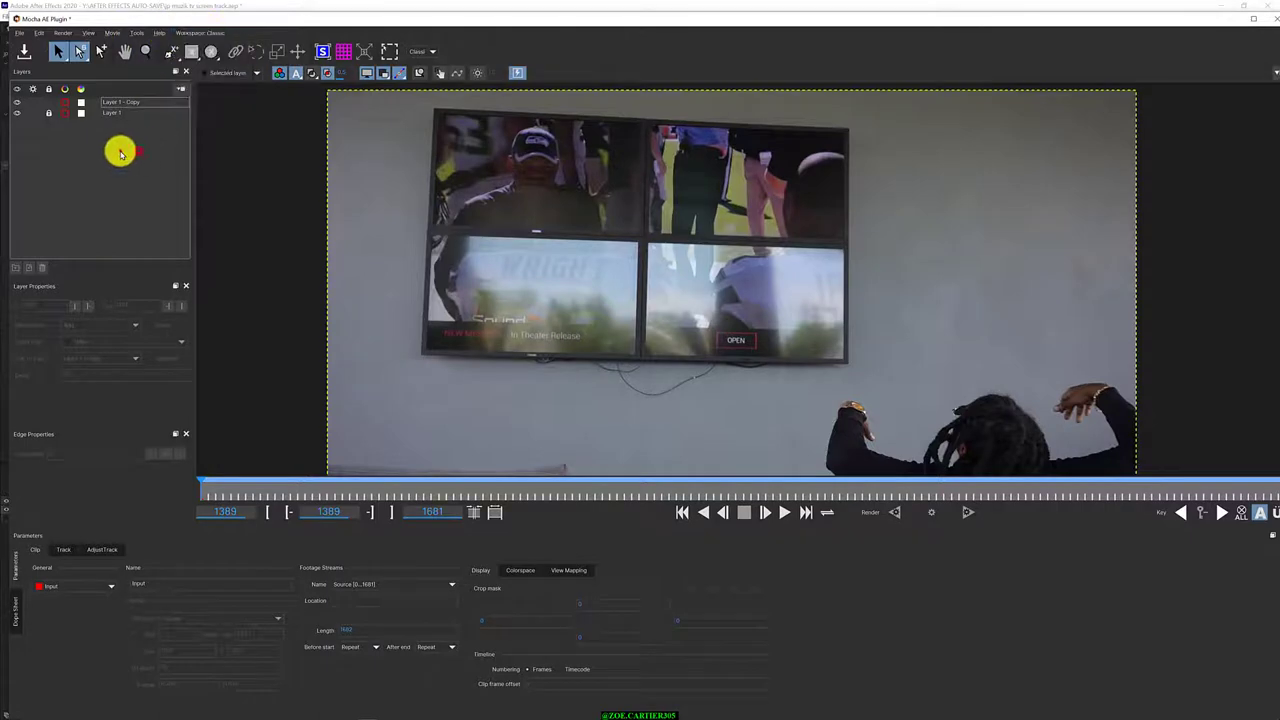
click(172, 50)
Draw a closed four-point X-spline around the TV's outer corners
click(435, 108)
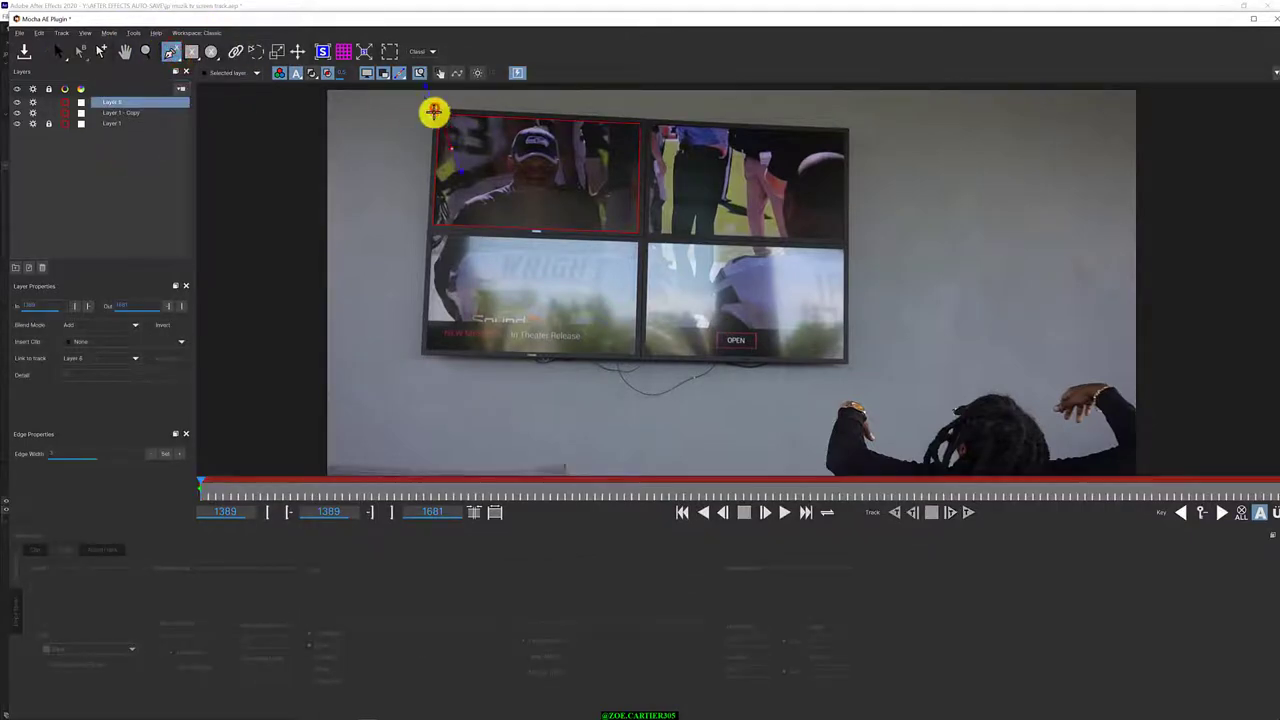
click(420, 352)
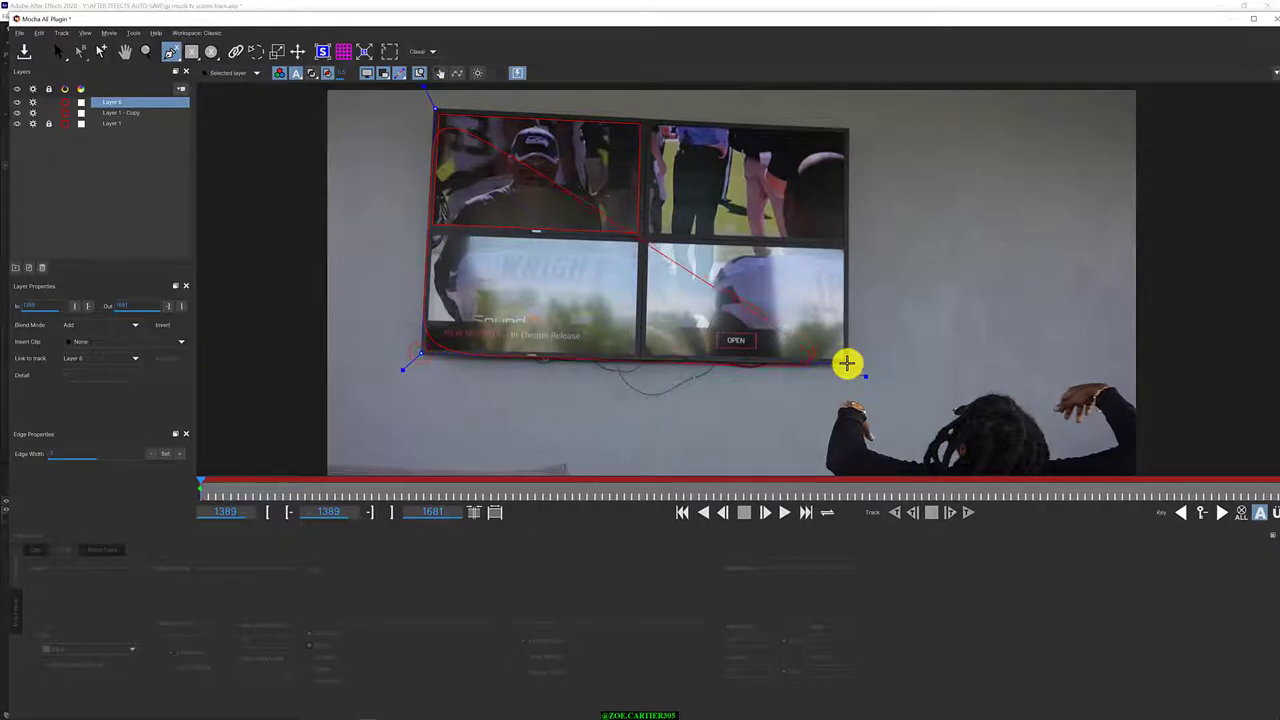
click(847, 362)
click(848, 129)
right_click(848, 129)
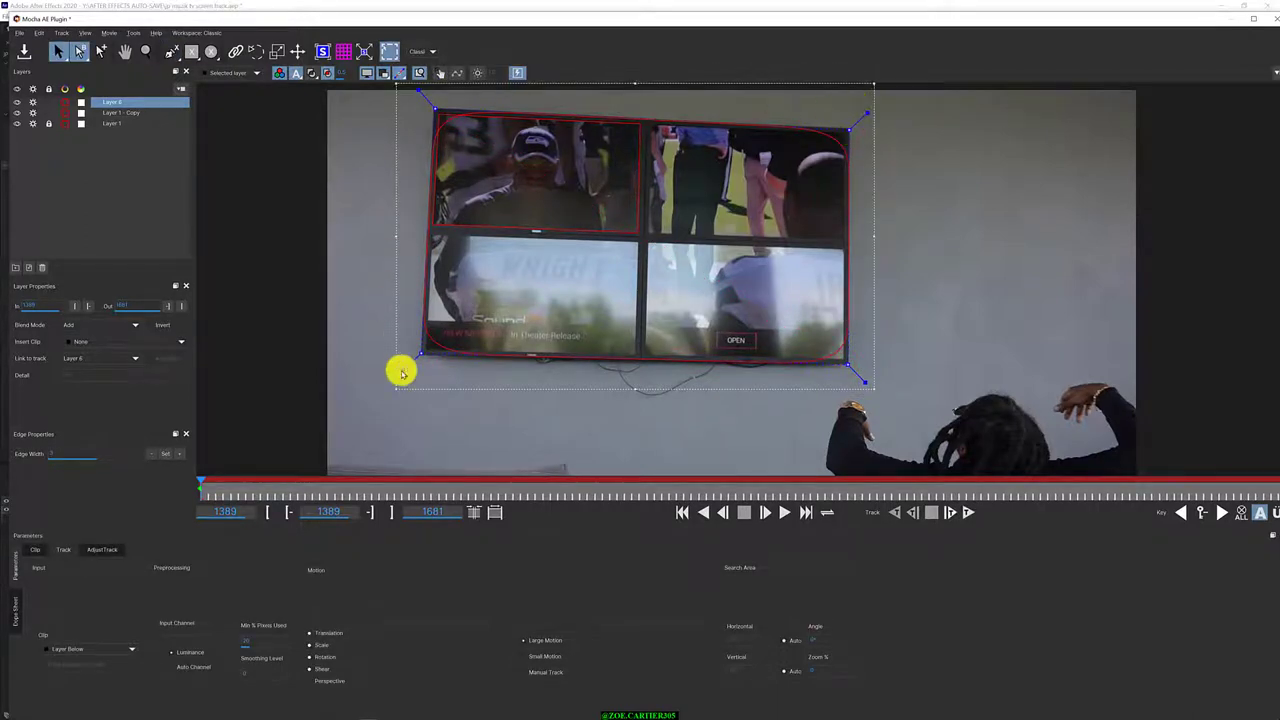
Drag the four planar surface corners onto the TV's corners
drag(401, 370, 399, 373)
drag(420, 92, 432, 104)
drag(866, 113, 880, 111)
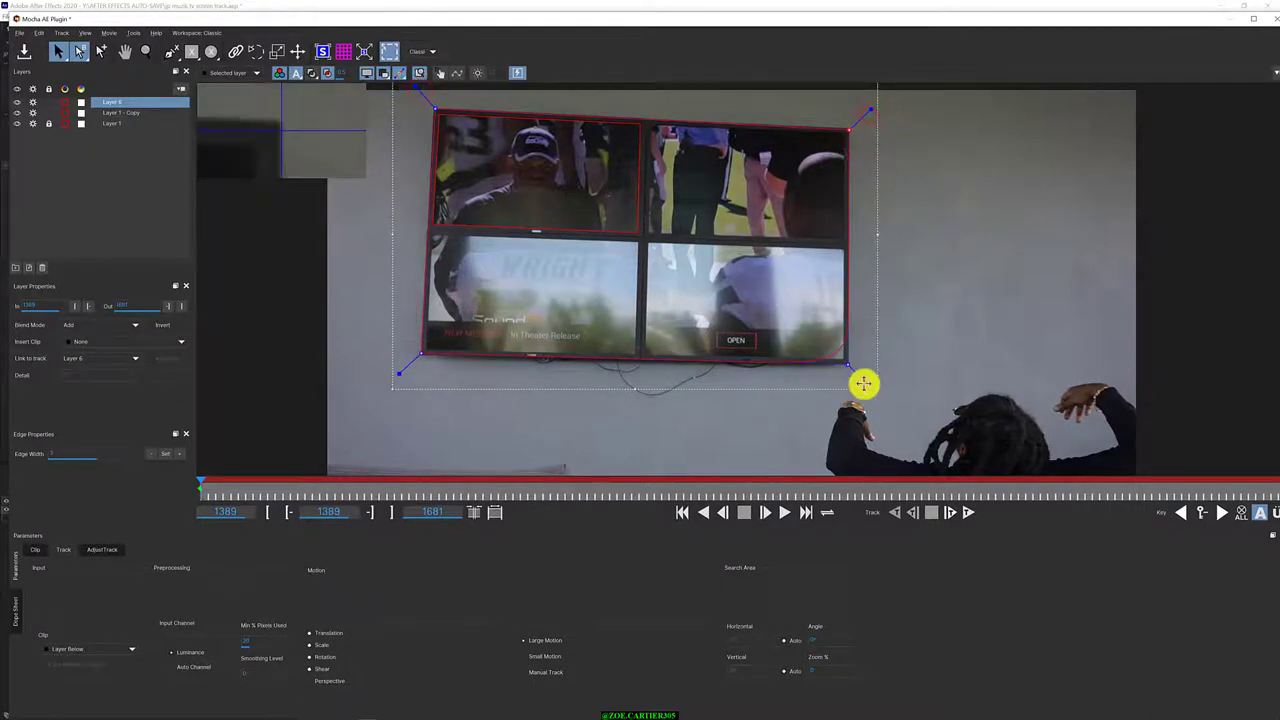
drag(863, 380, 845, 363)
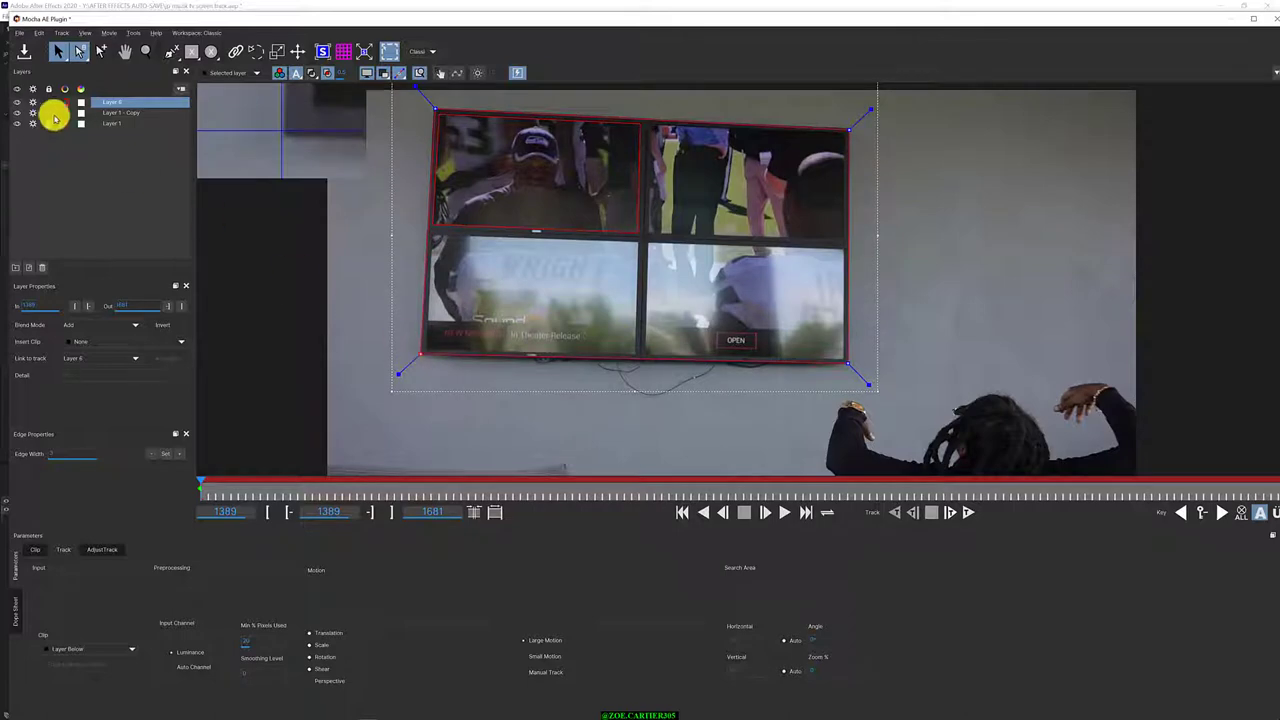
Set Layer 1's Link to track option to Layer 1
click(233, 51)
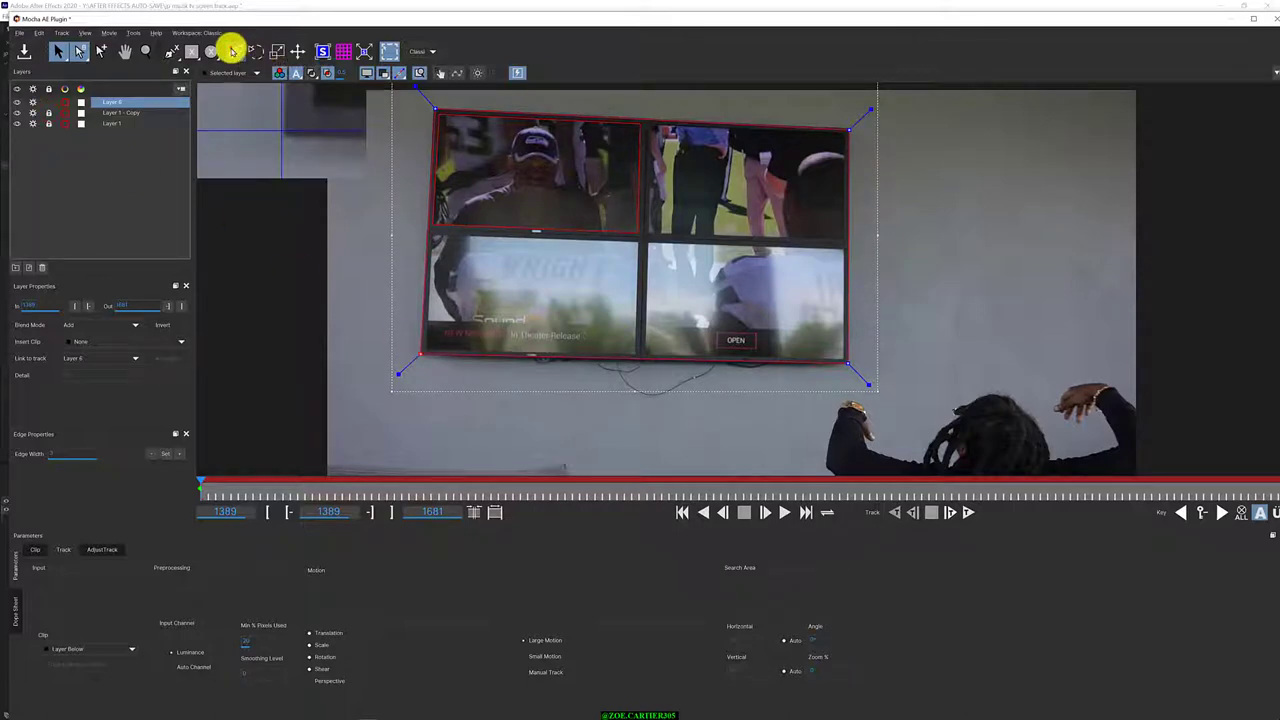
click(112, 113)
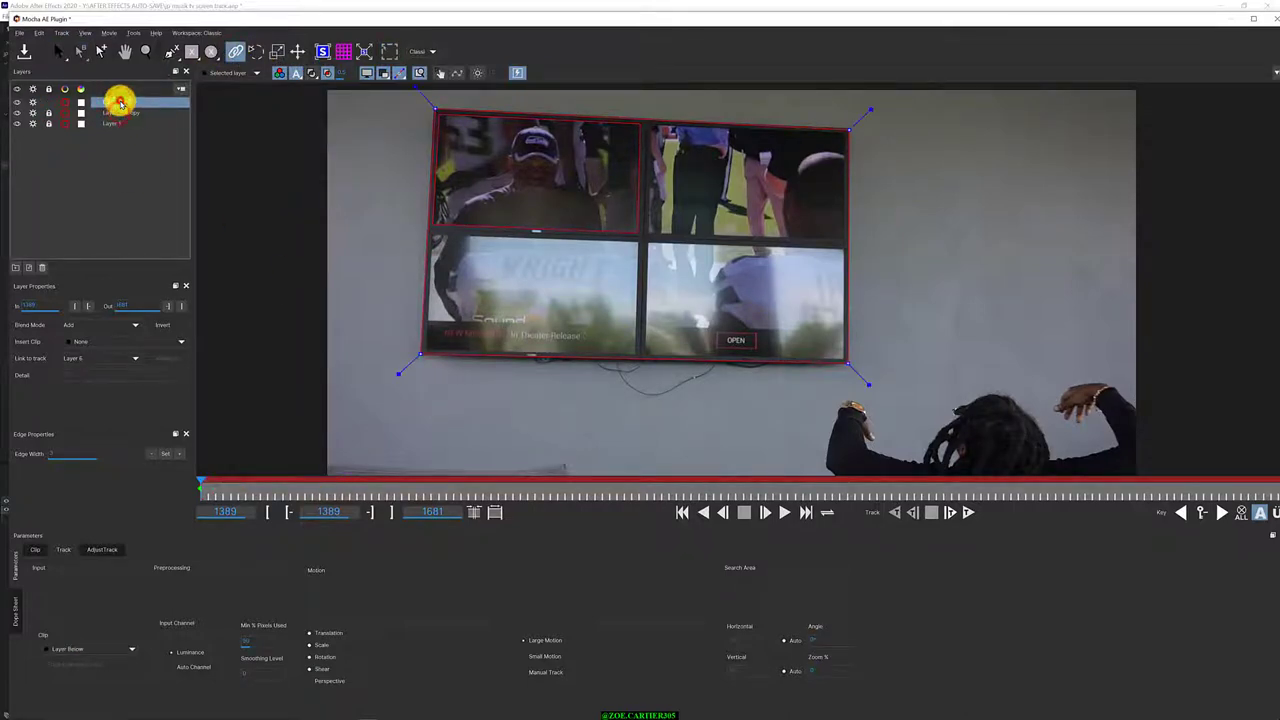
click(110, 357)
click(107, 375)
click(124, 124)
click(83, 358)
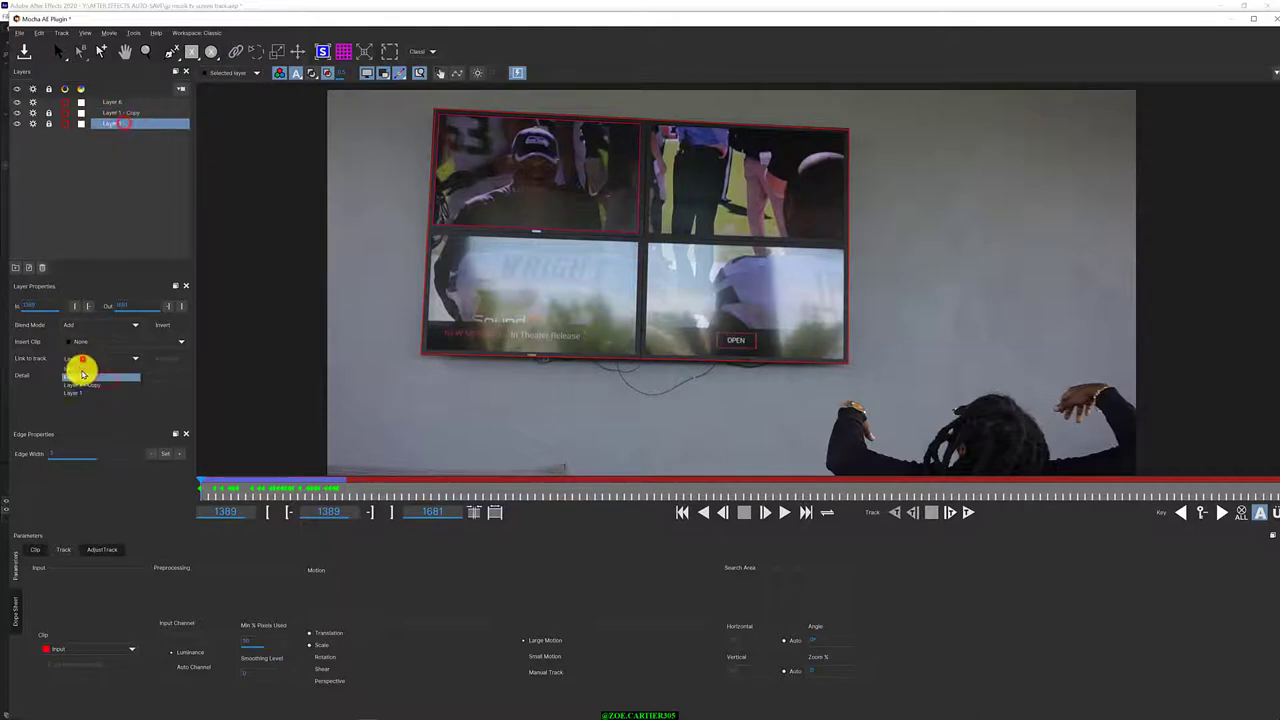
click(81, 380)
click(101, 358)
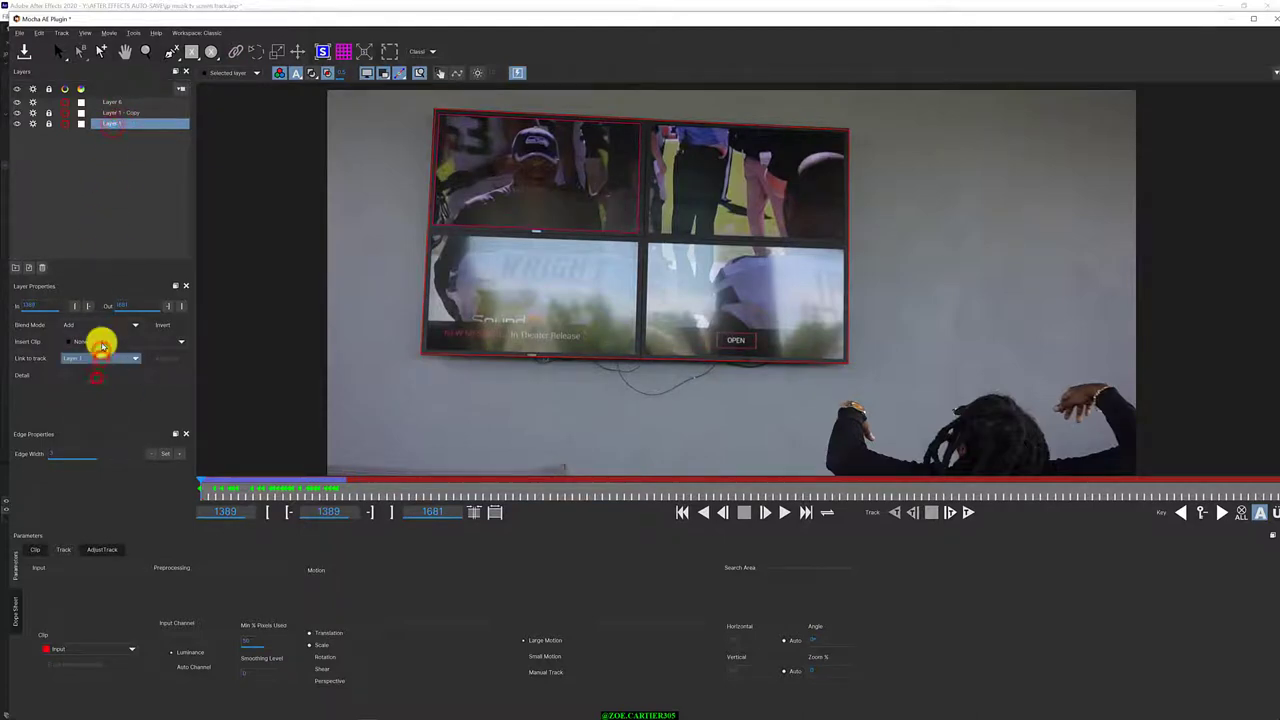
Reselect Layer 6 and switch to the Essentials workspace
click(137, 101)
click(123, 188)
click(134, 102)
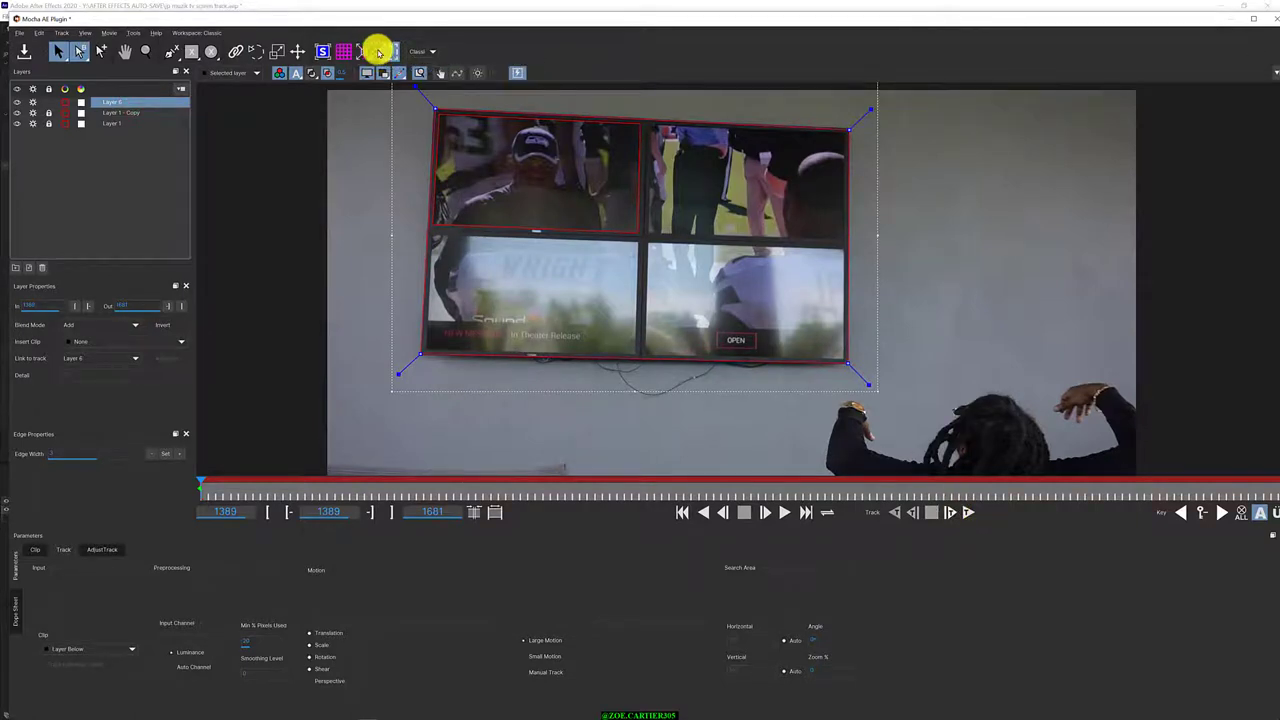
click(430, 51)
click(443, 62)
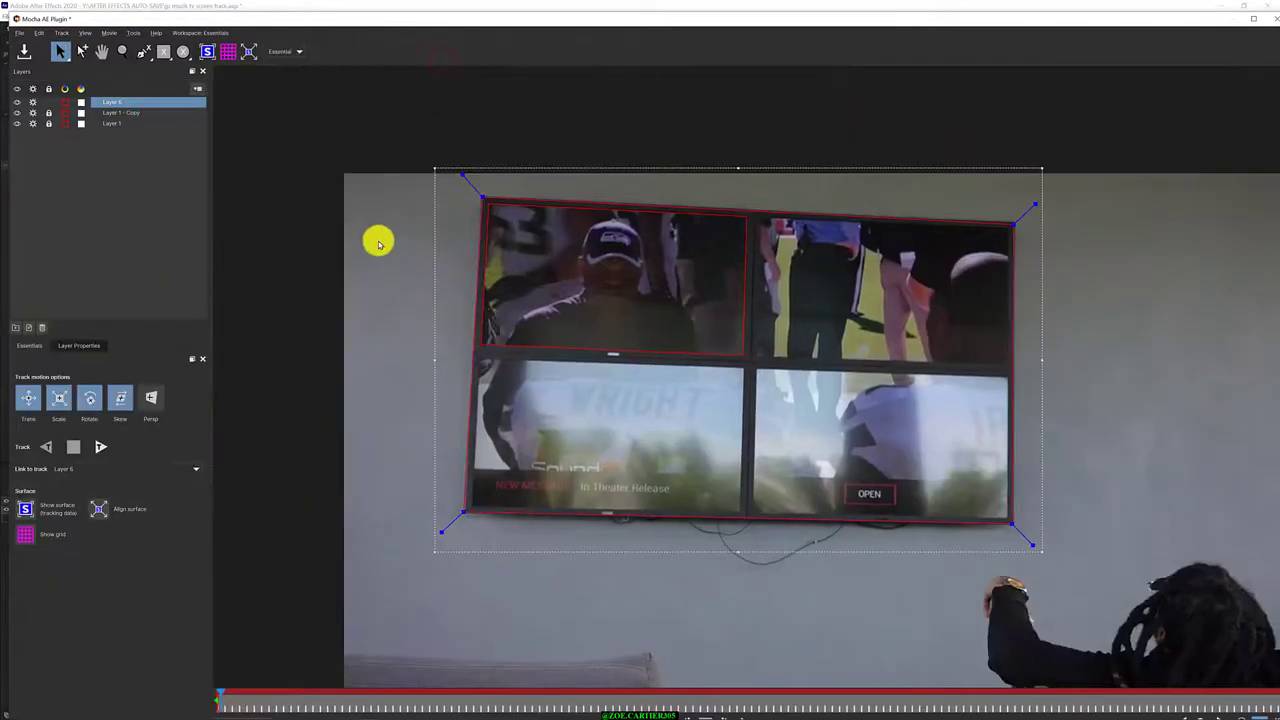
Turn on Show surface and Show grid, and enable Perspective track motion
click(101, 51)
drag(390, 305, 293, 237)
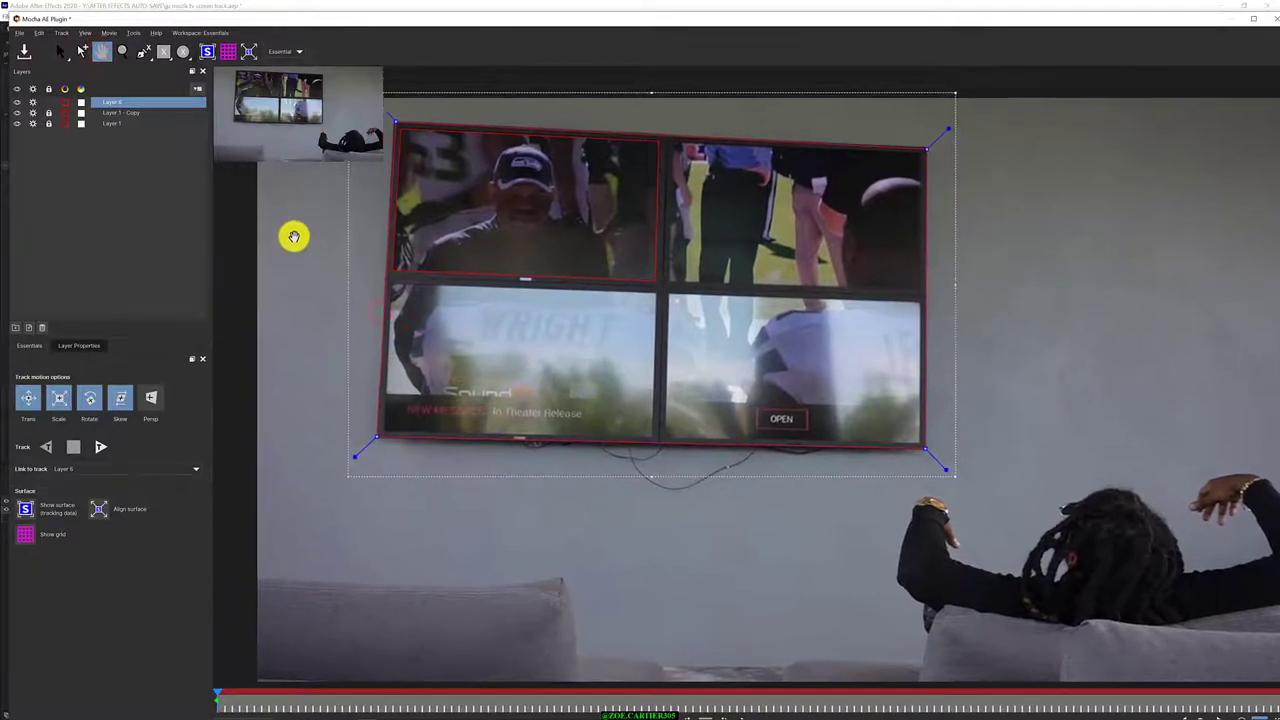
click(29, 345)
click(104, 449)
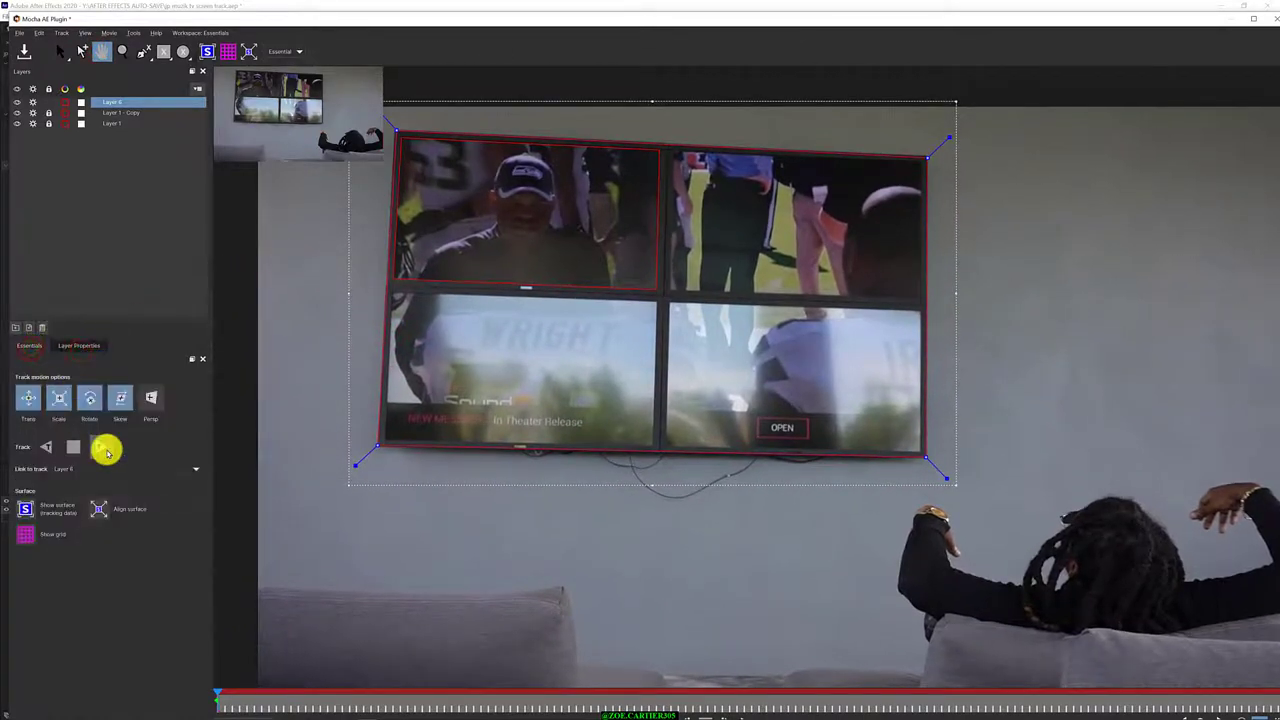
click(27, 508)
click(25, 534)
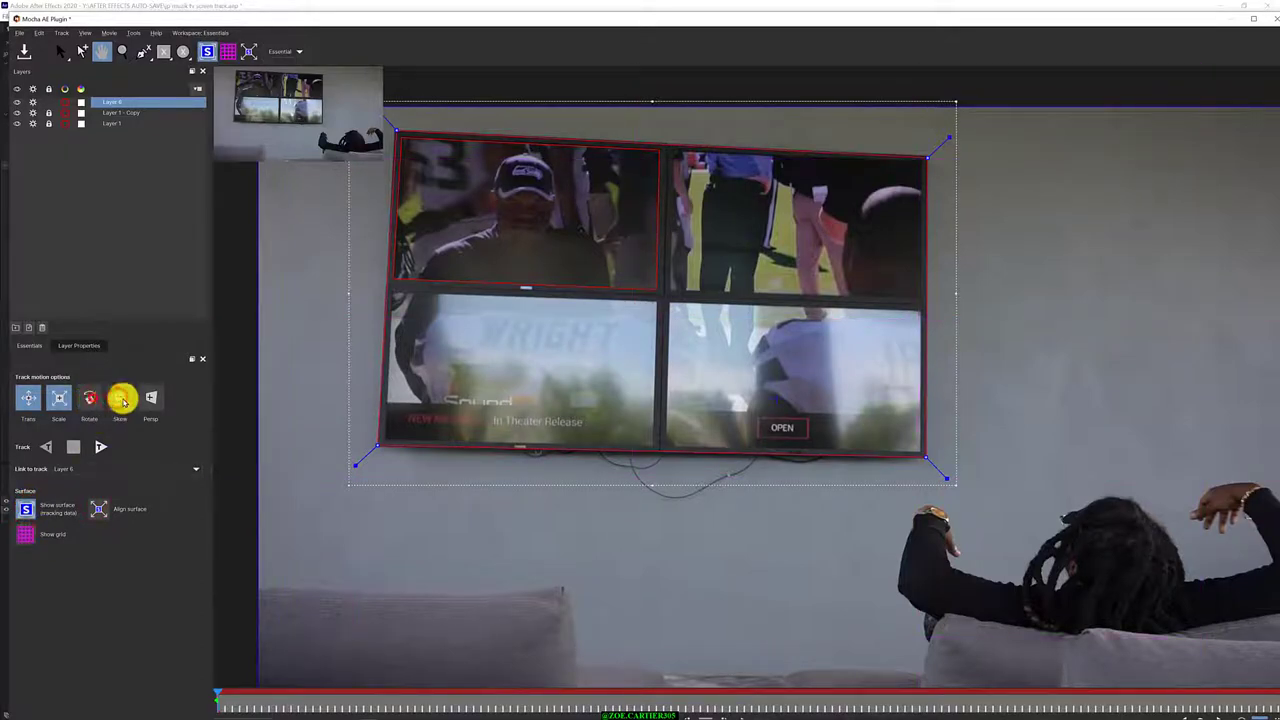
click(153, 400)
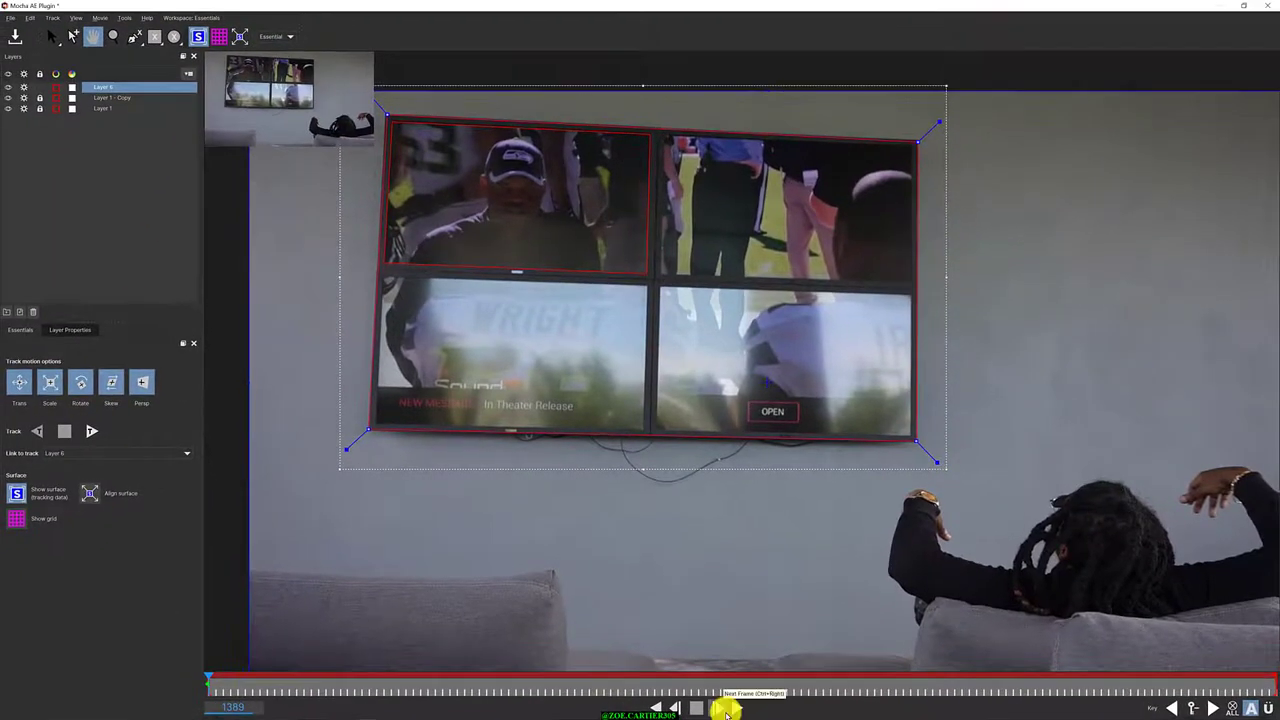
Track the TV shape forward from frame 1389 through the shot
click(91, 431)
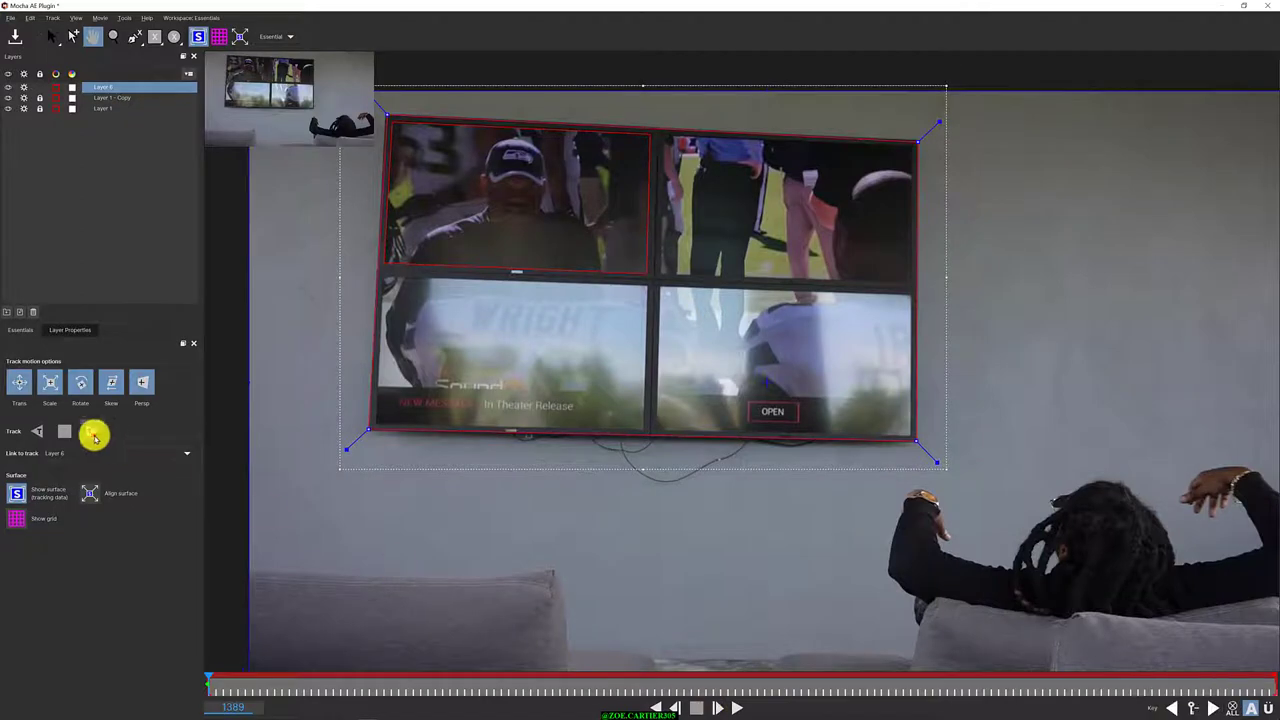
click(64, 433)
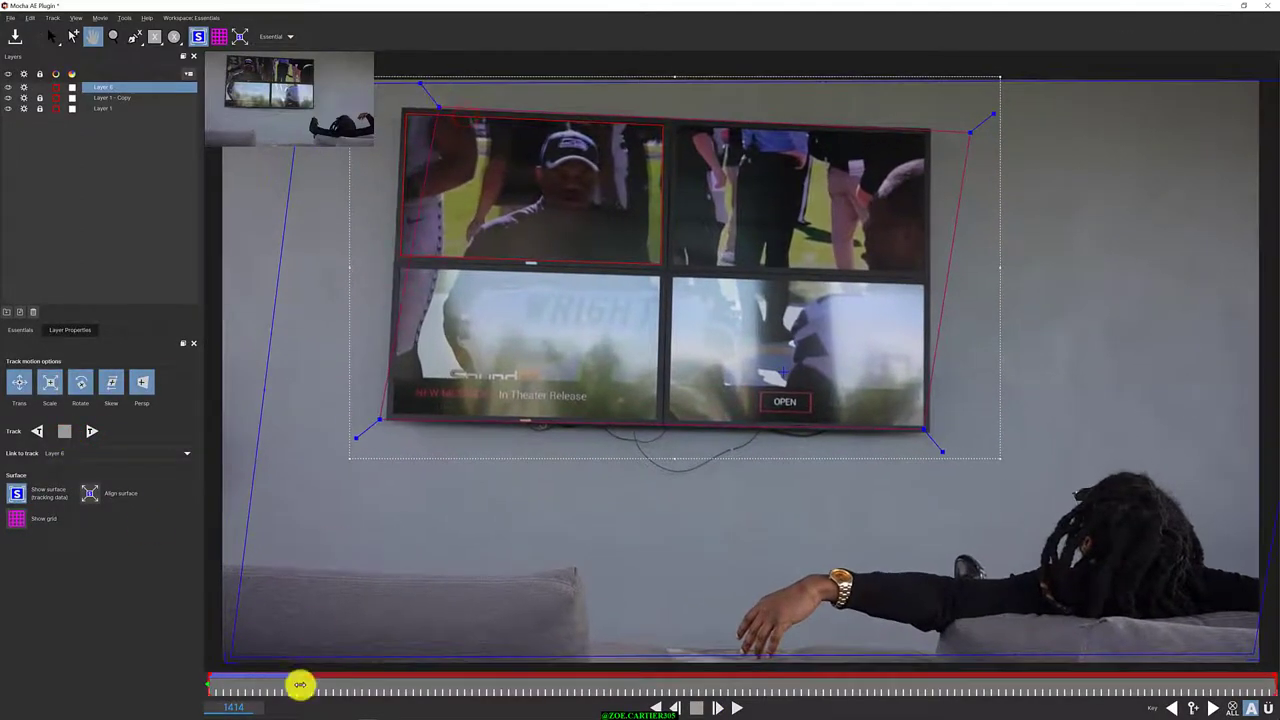
click(93, 430)
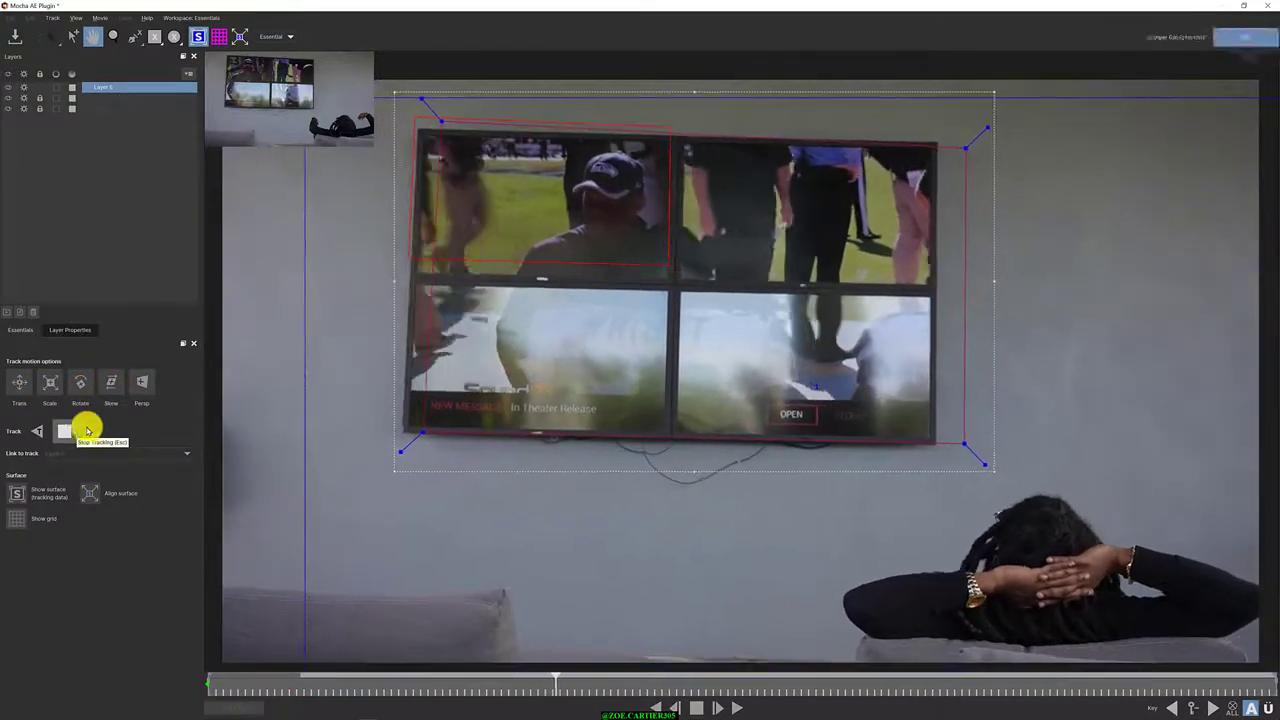
Stop the track, move to frame 1411 and realign all four surface corners to the TV
click(87, 430)
mouse_move(580, 684)
mouse_down()
mouse_move(213, 672)
mouse_move(288, 674)
mouse_up()
click(51, 36)
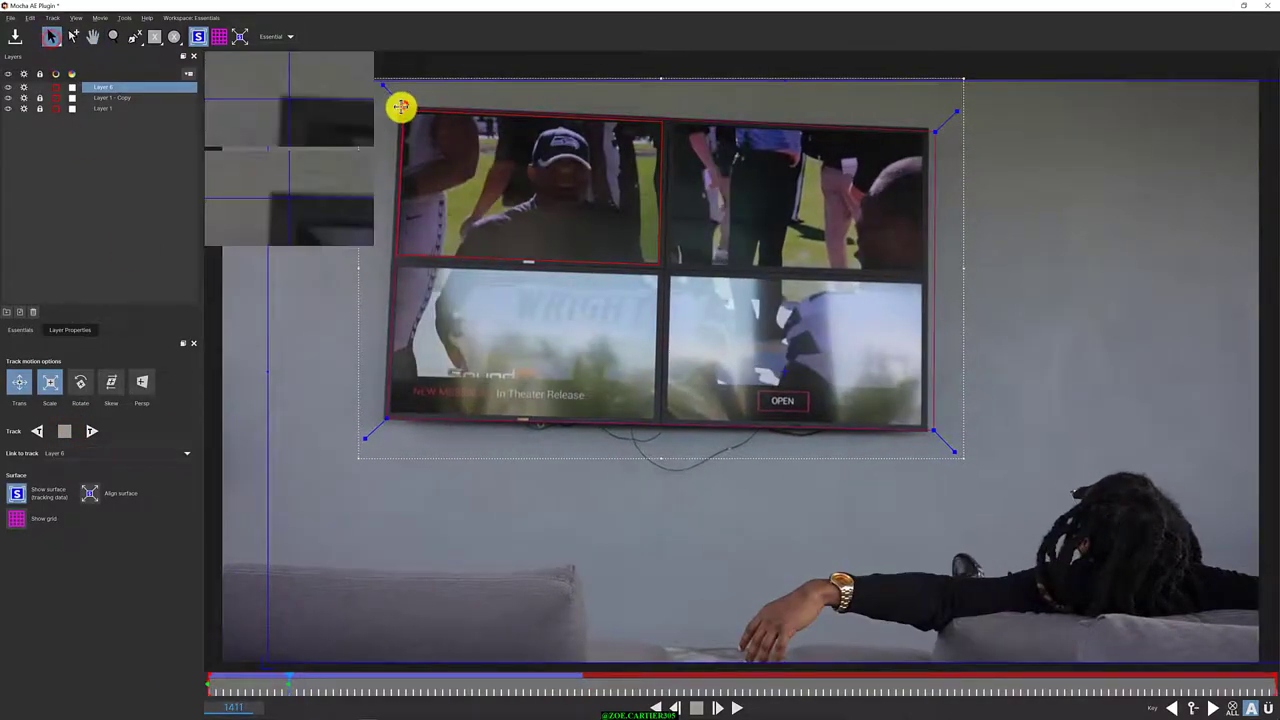
drag(934, 131, 920, 131)
drag(932, 432, 922, 424)
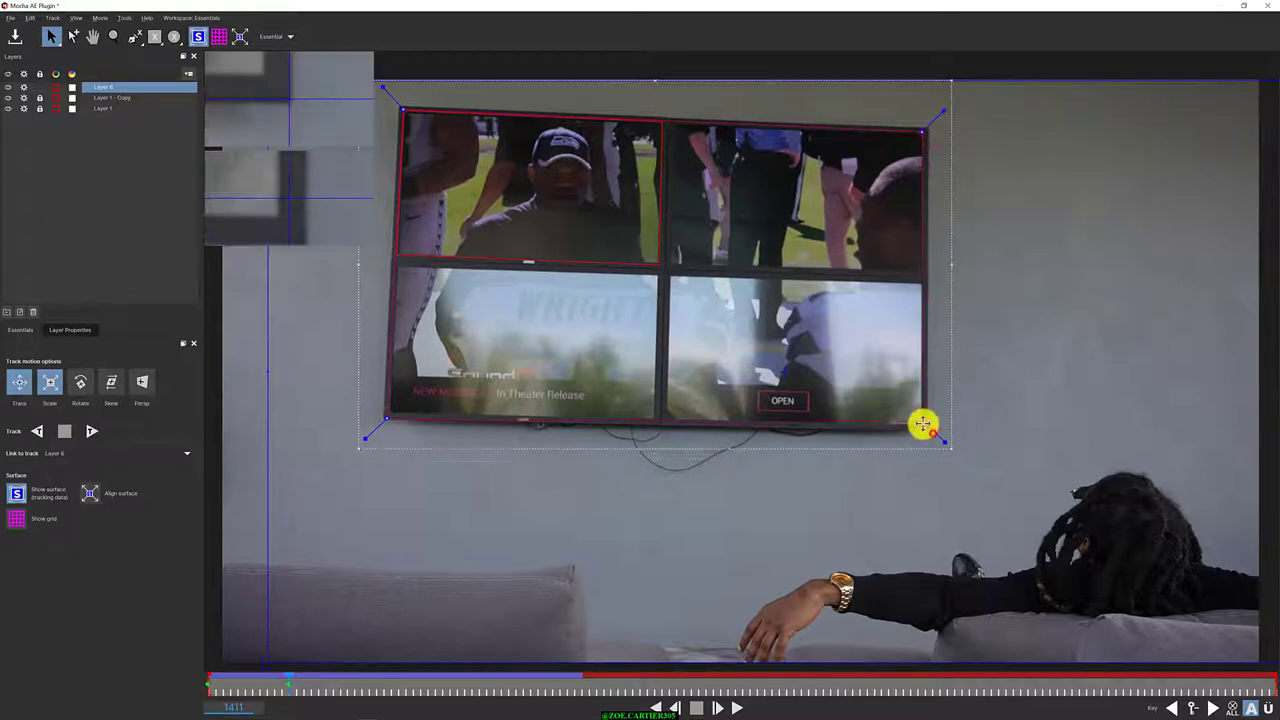
drag(387, 418, 388, 410)
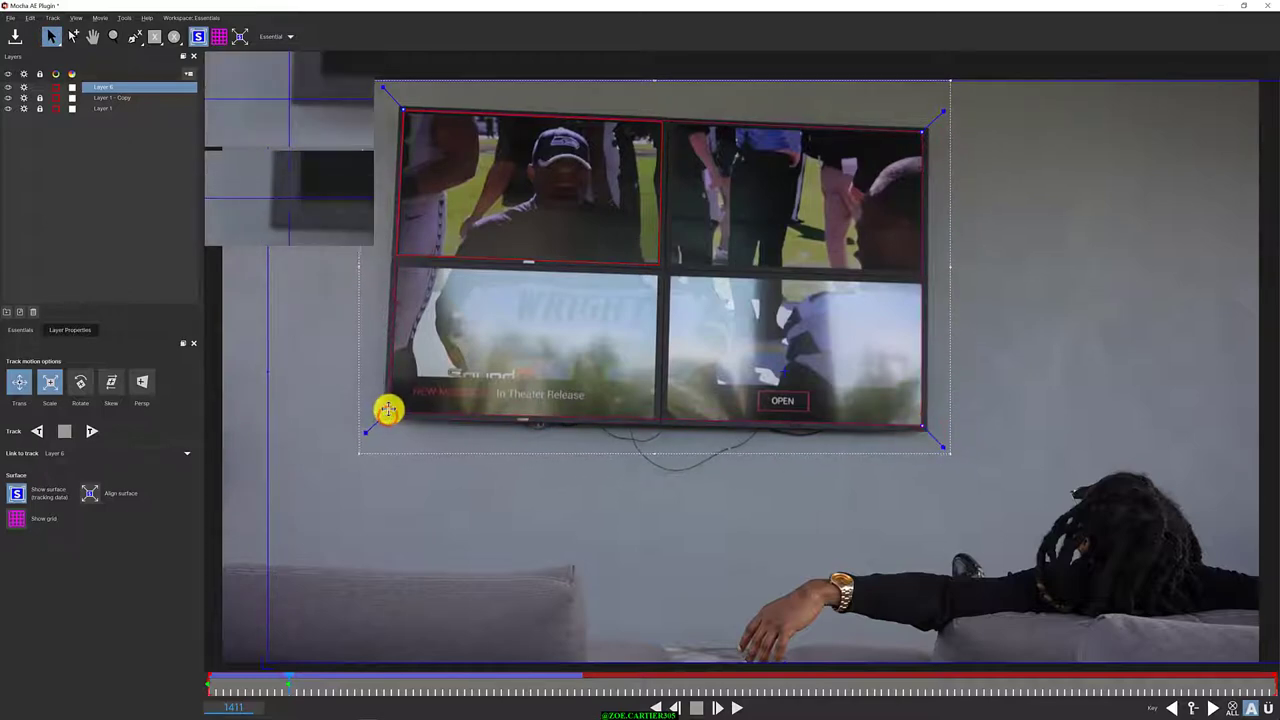
drag(922, 135, 925, 139)
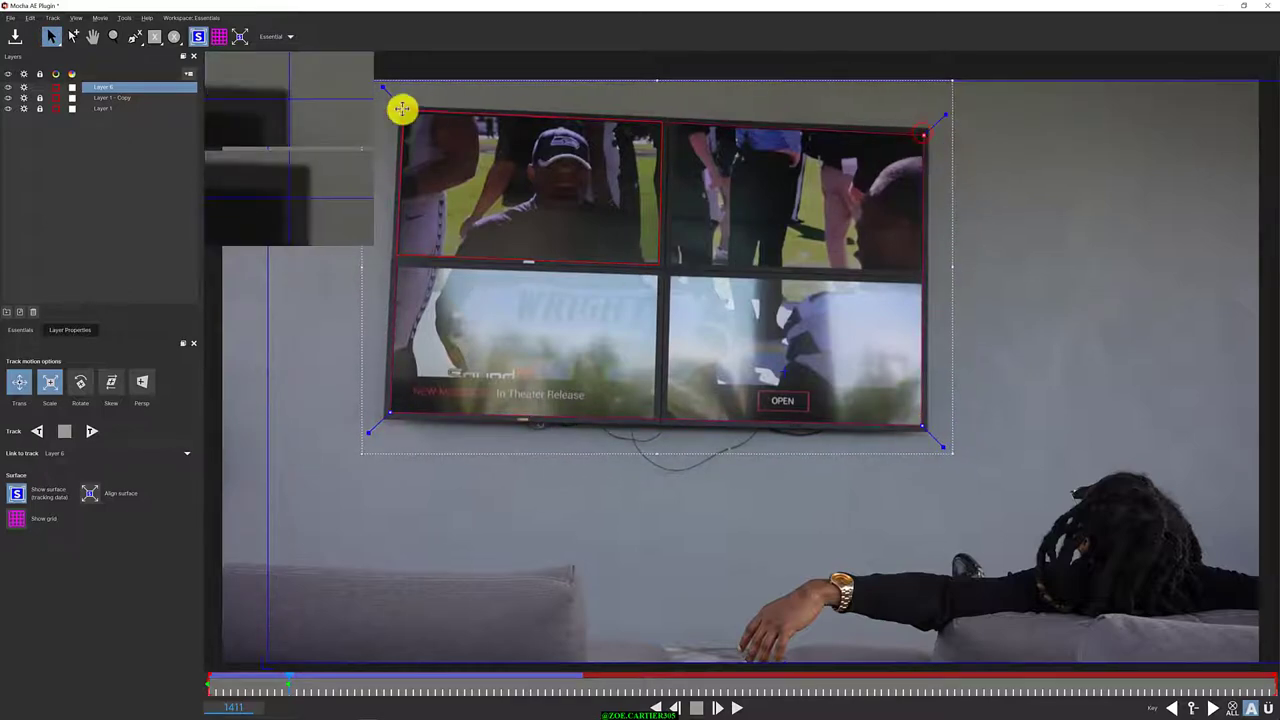
drag(403, 109, 405, 110)
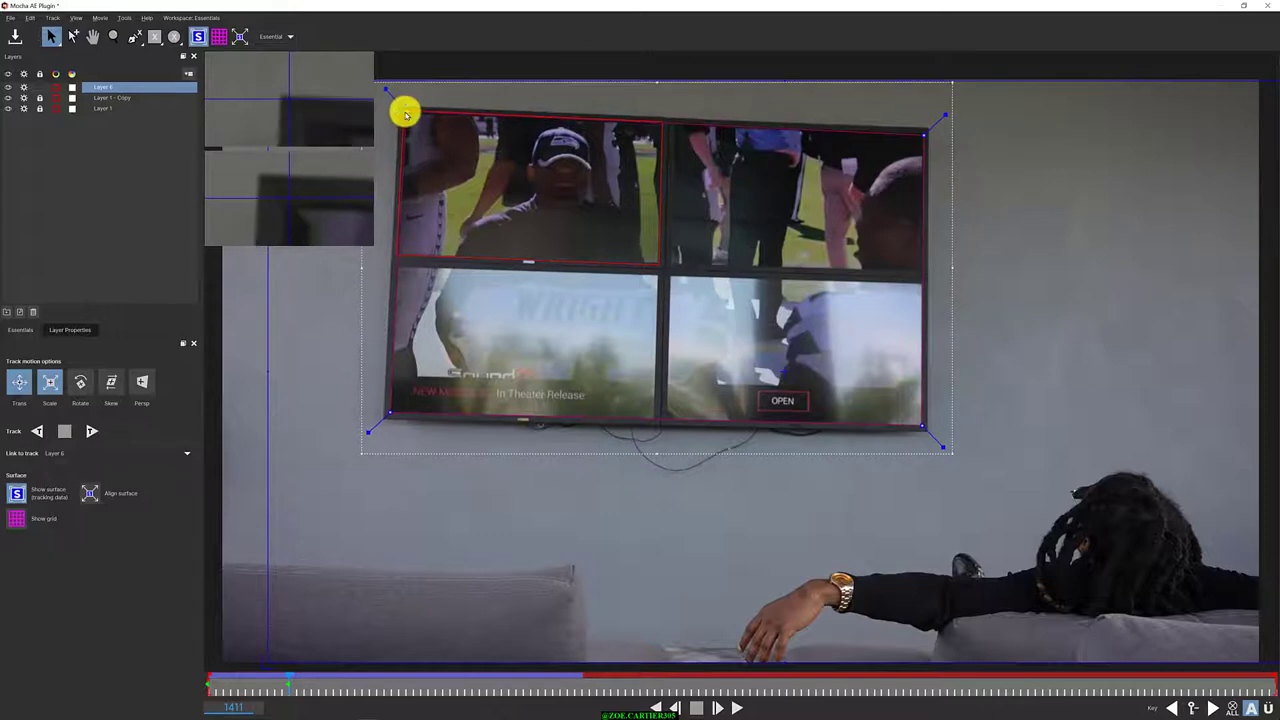
Track forward to frame 1449, correcting the drifting surface corners along the way
click(91, 431)
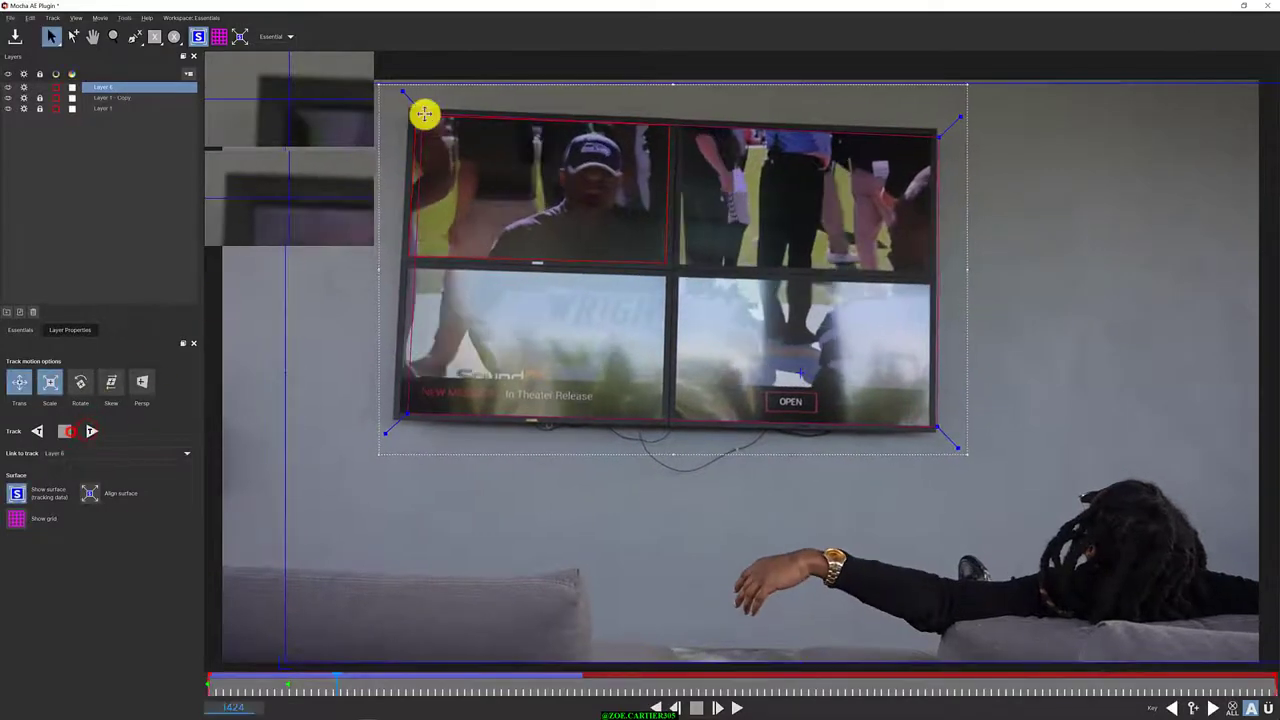
drag(405, 412, 400, 411)
drag(937, 430, 929, 428)
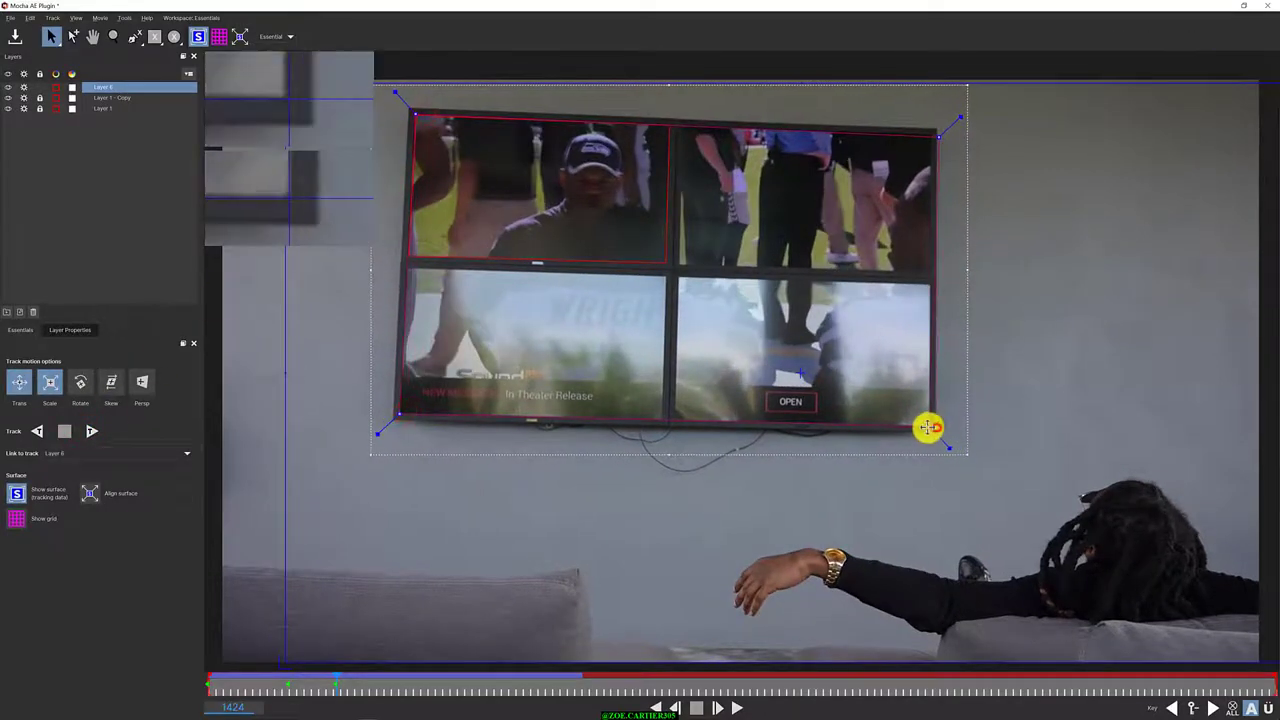
drag(936, 134, 930, 138)
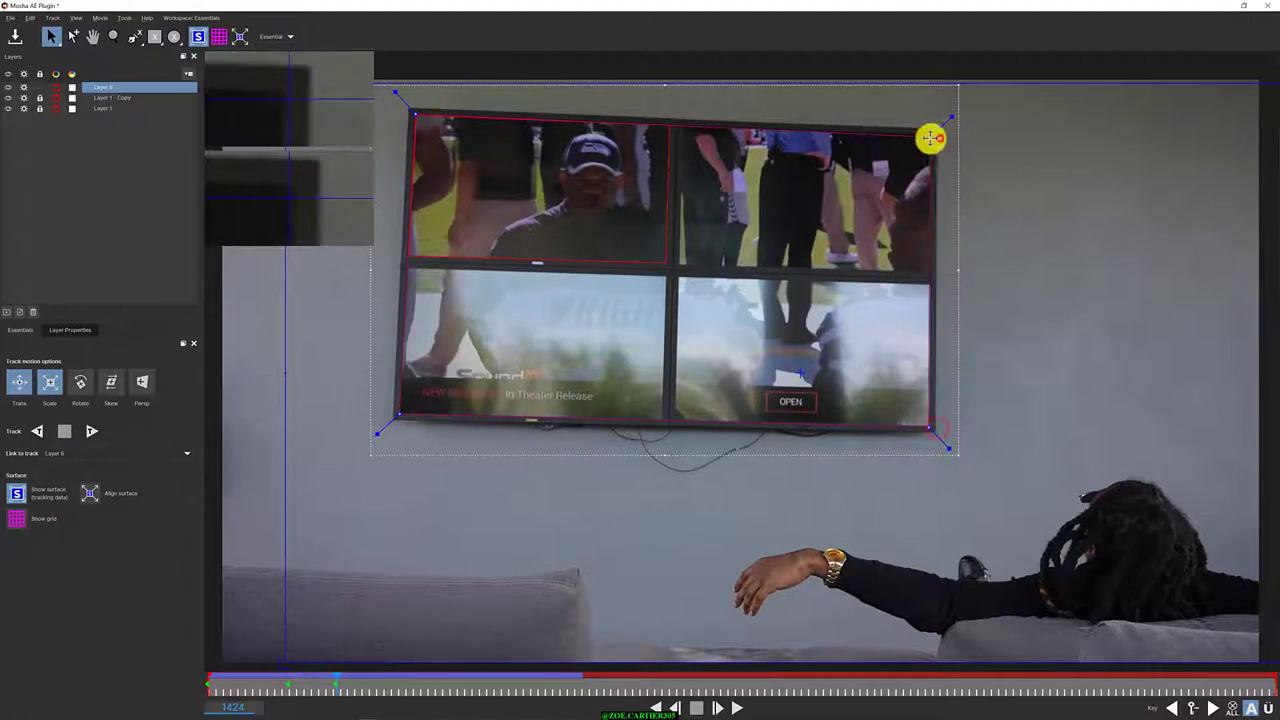
click(91, 431)
click(64, 431)
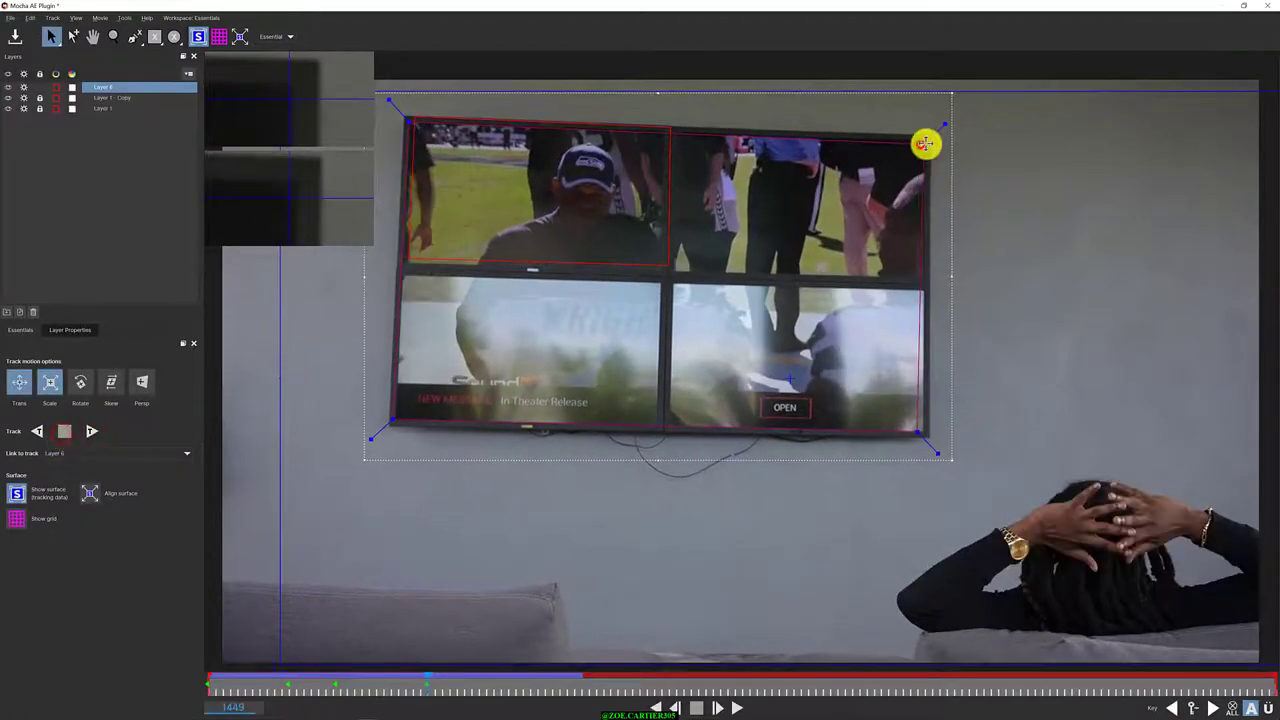
drag(925, 144, 927, 143)
drag(918, 432, 914, 434)
drag(391, 420, 395, 422)
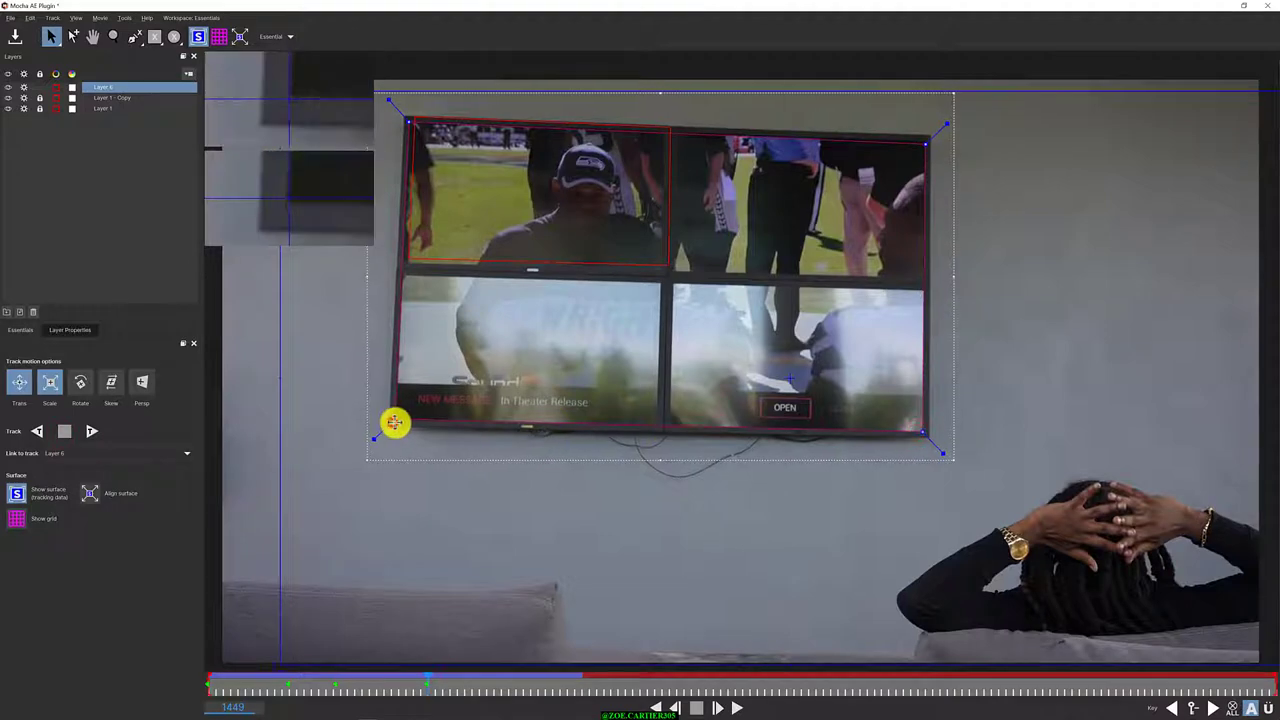
Track on to frames 1464 and 1479, tightening the surface corners onto the TV each time
click(88, 434)
click(66, 431)
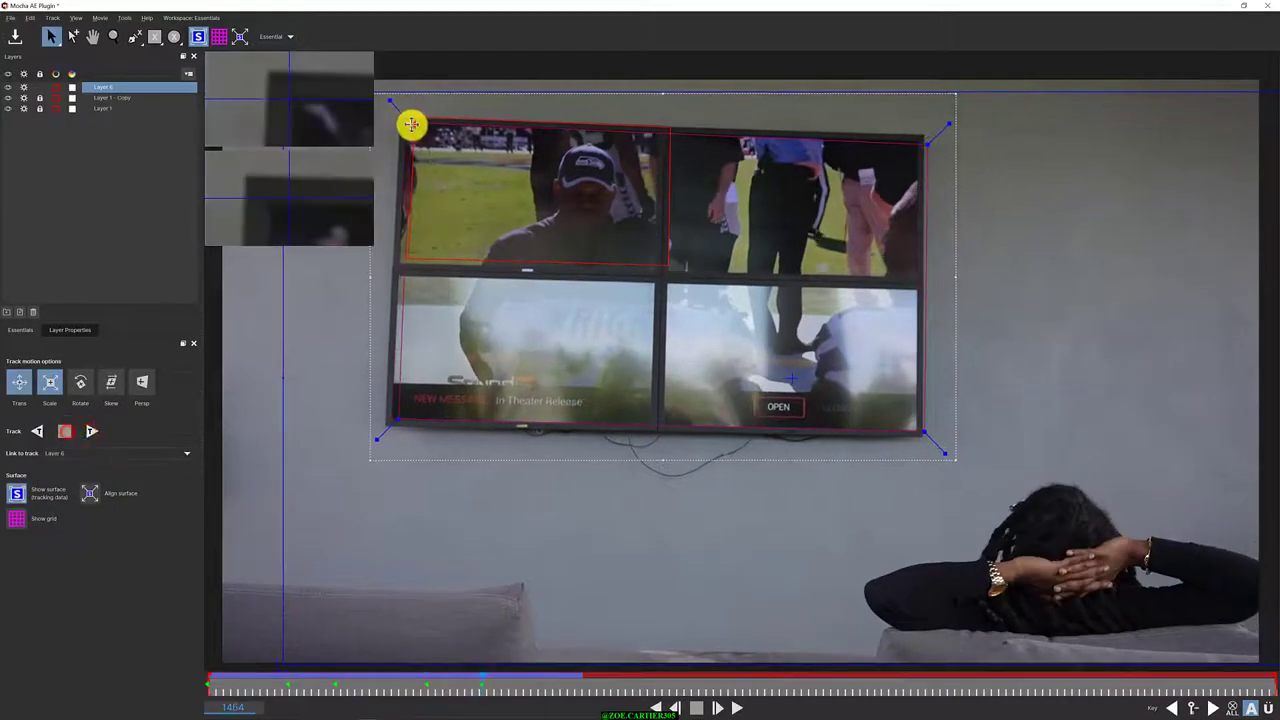
drag(397, 415, 390, 416)
drag(922, 433, 917, 429)
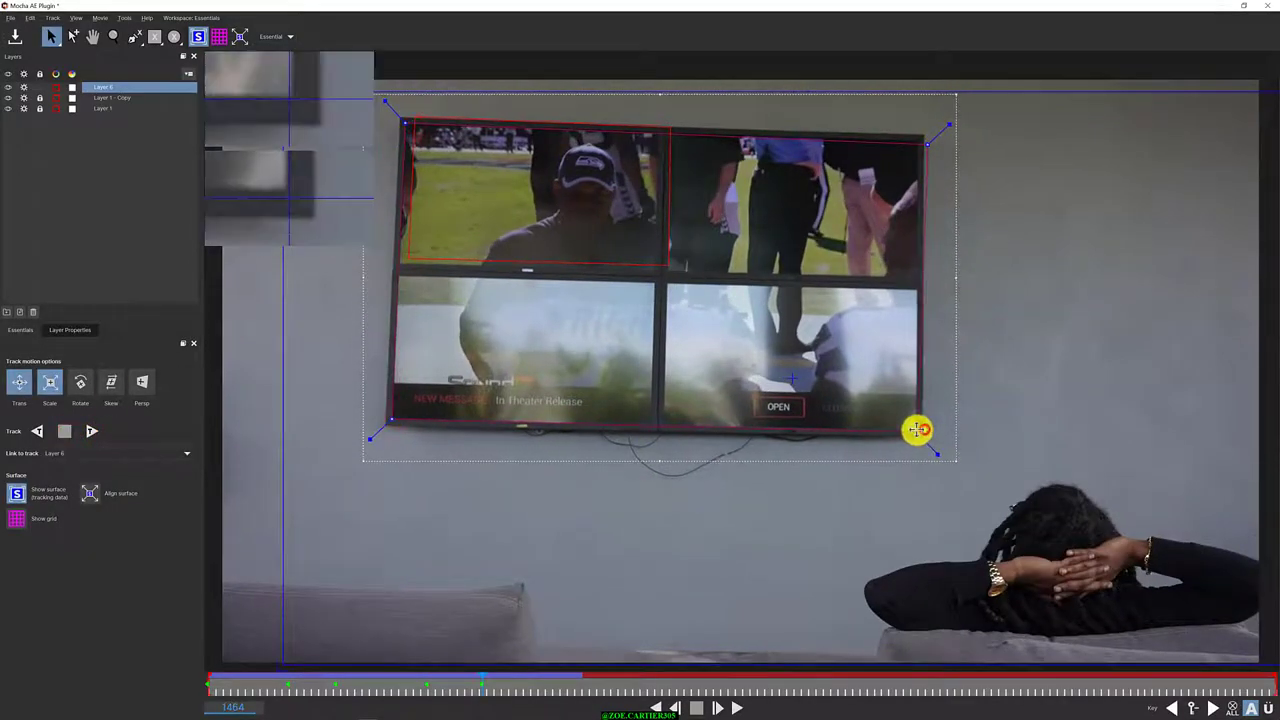
drag(926, 143, 920, 143)
click(89, 432)
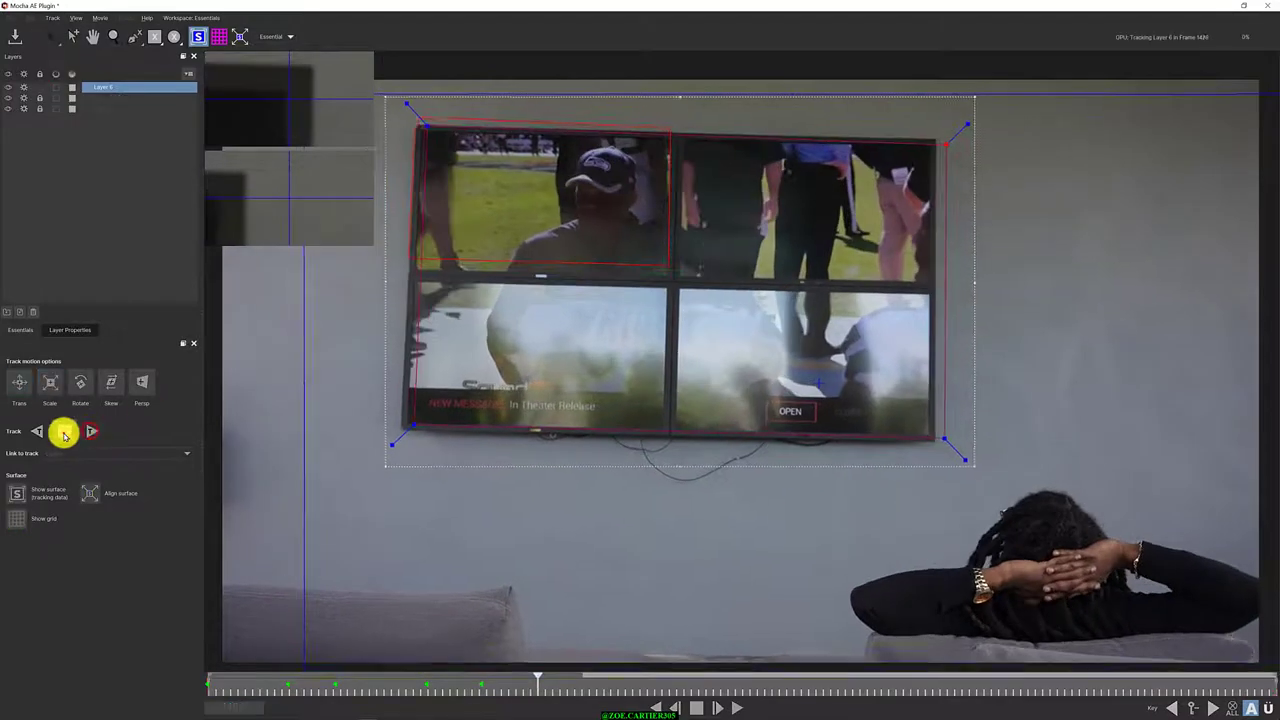
click(64, 431)
drag(411, 423, 404, 426)
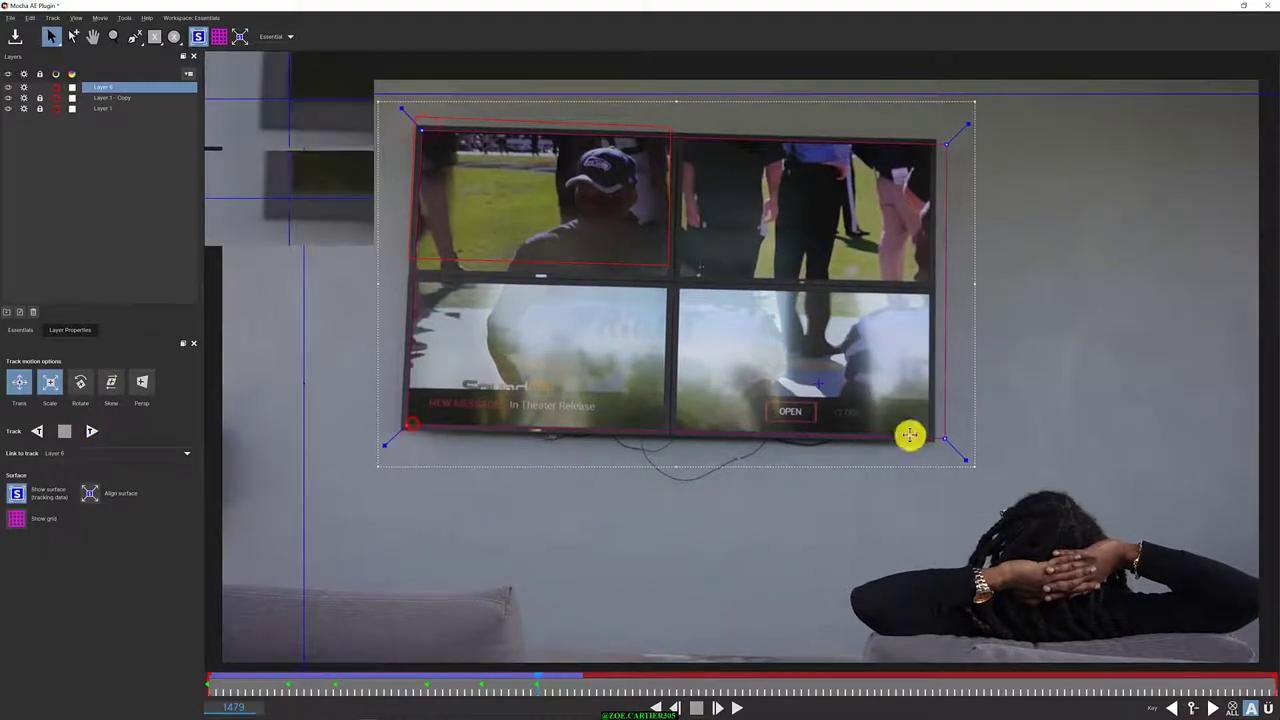
drag(909, 434, 920, 440)
drag(935, 142, 927, 145)
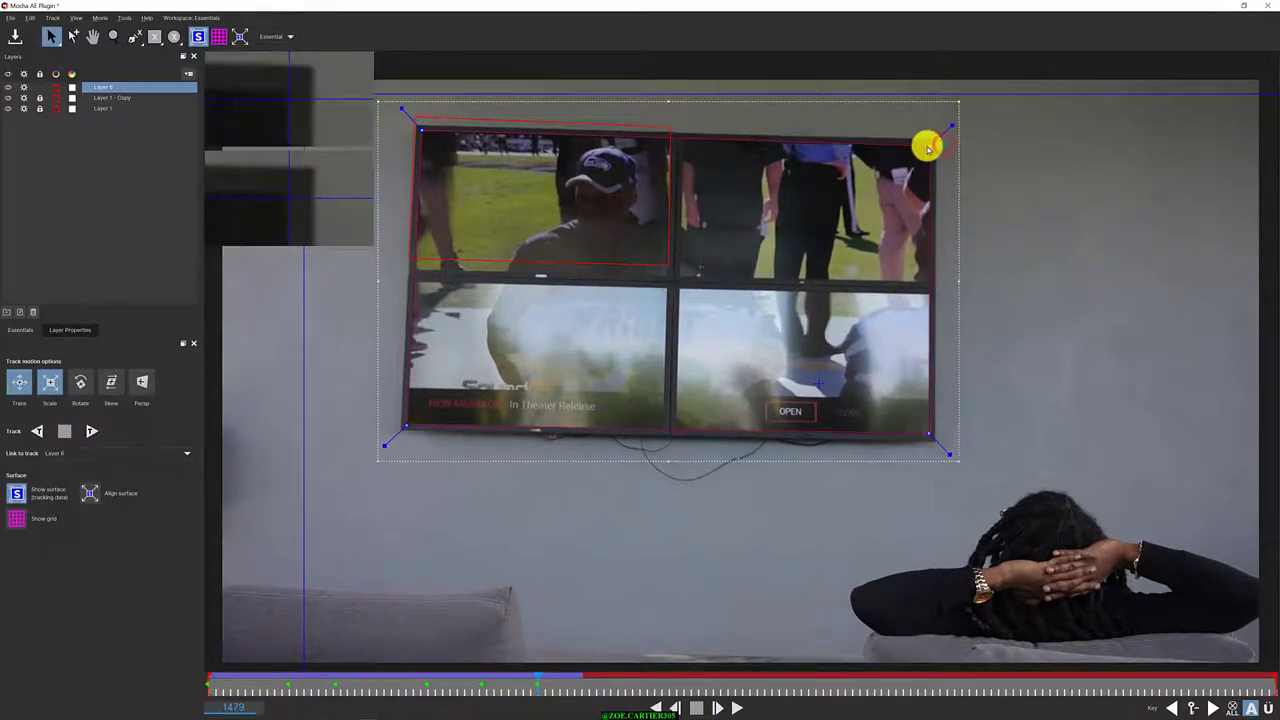
Limit Track motion to position and scale, then re-track forward from frame 1476 to 1498
click(30, 332)
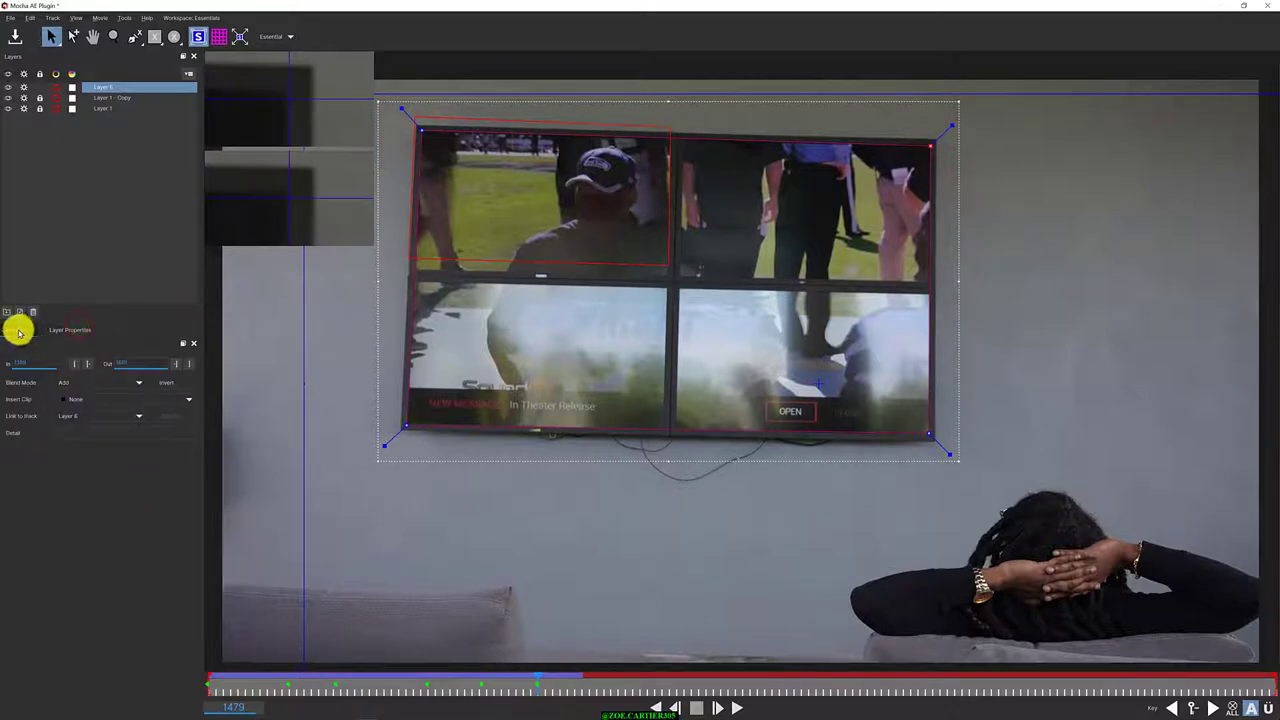
click(19, 330)
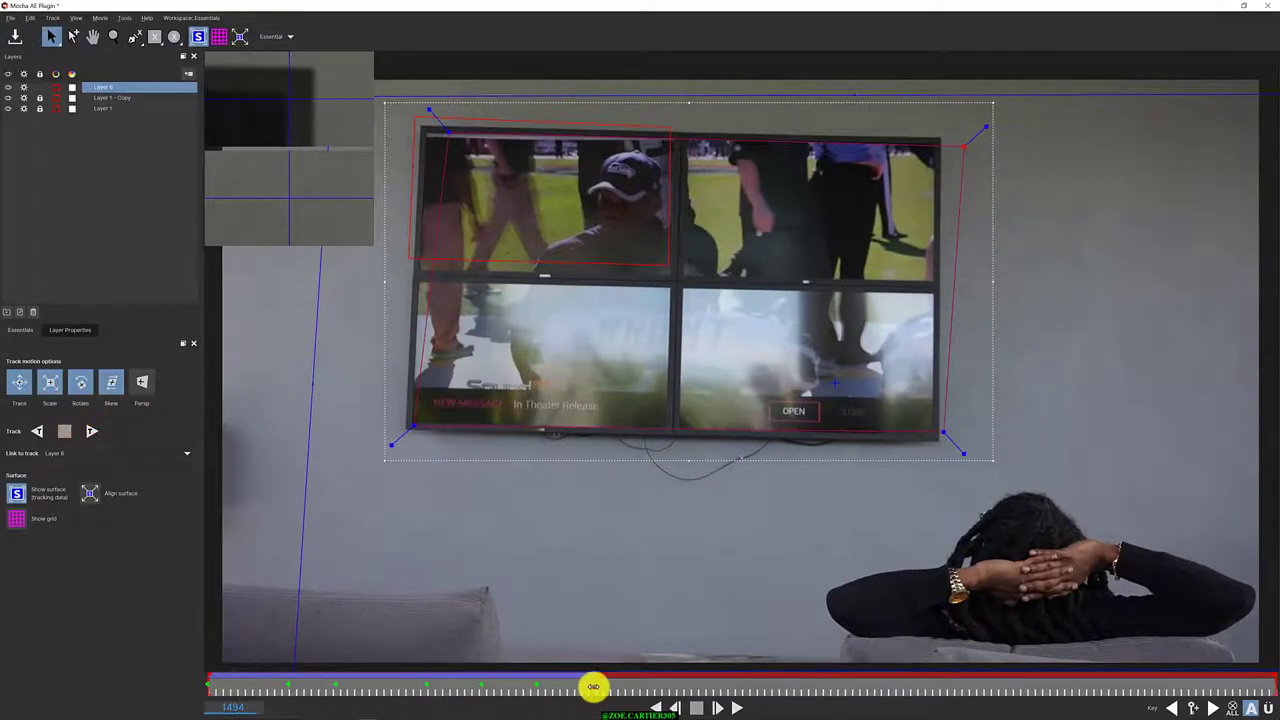
drag(593, 686, 537, 686)
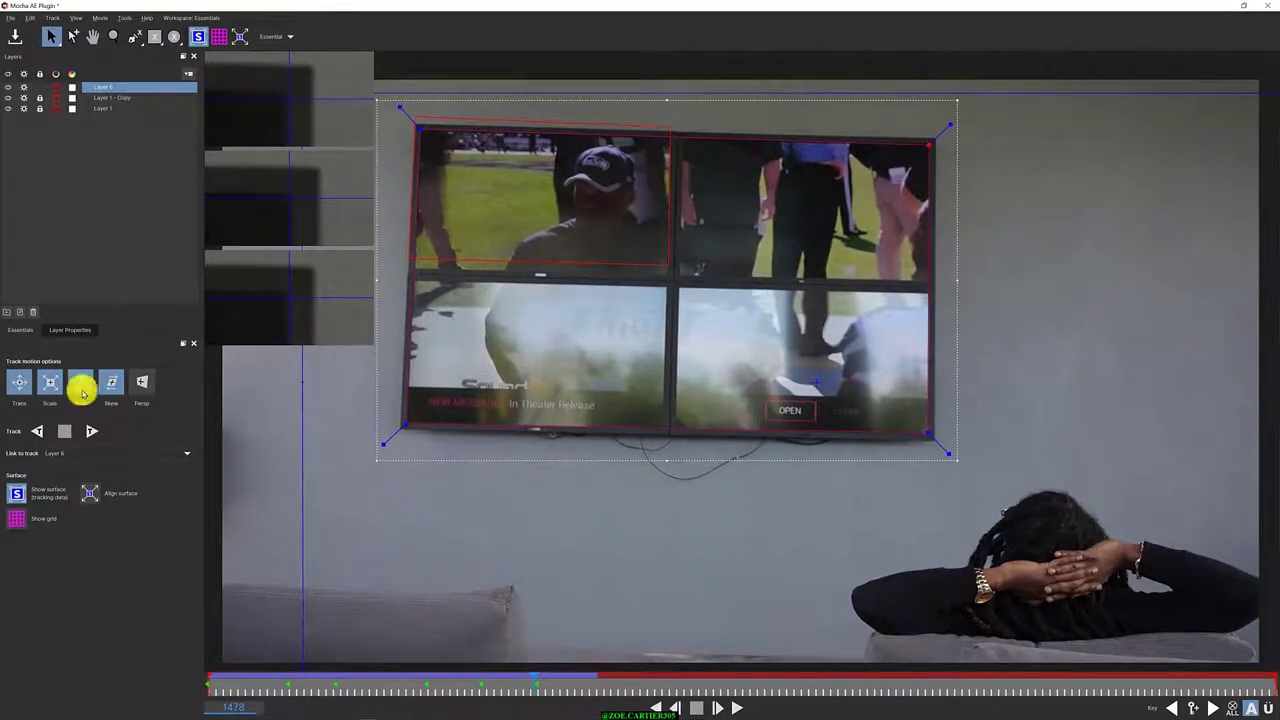
click(139, 388)
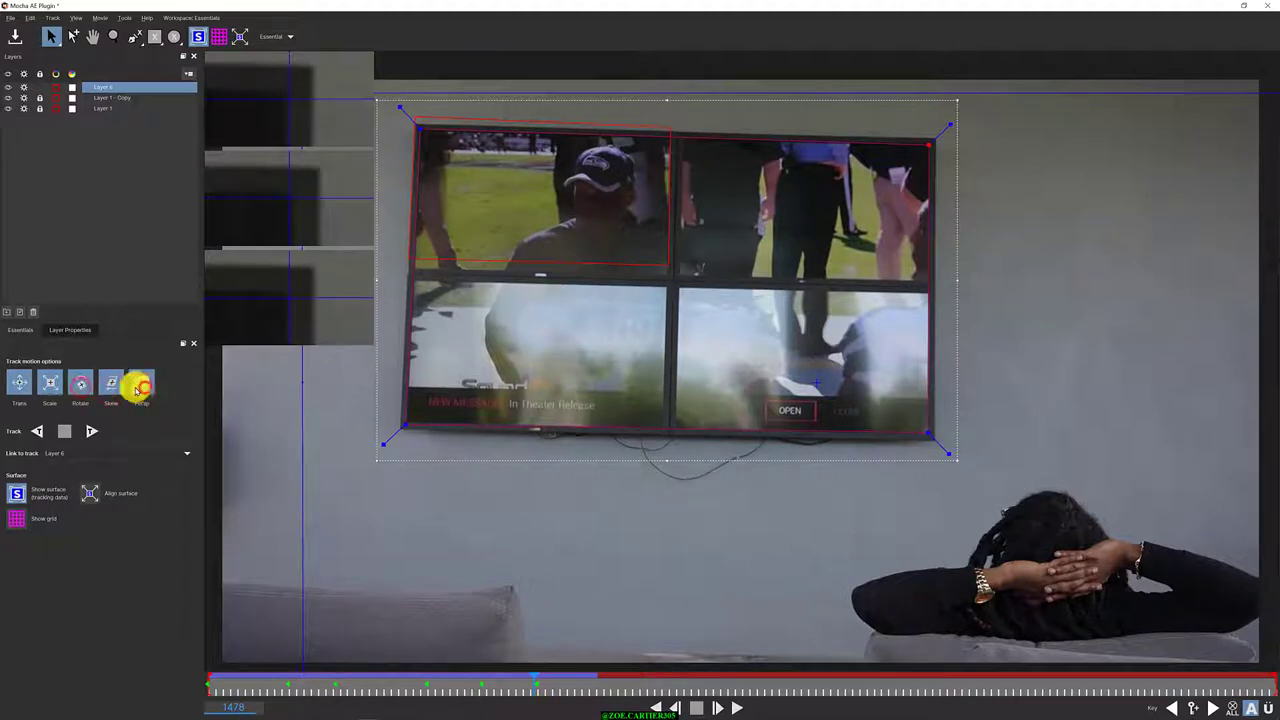
click(47, 385)
click(91, 432)
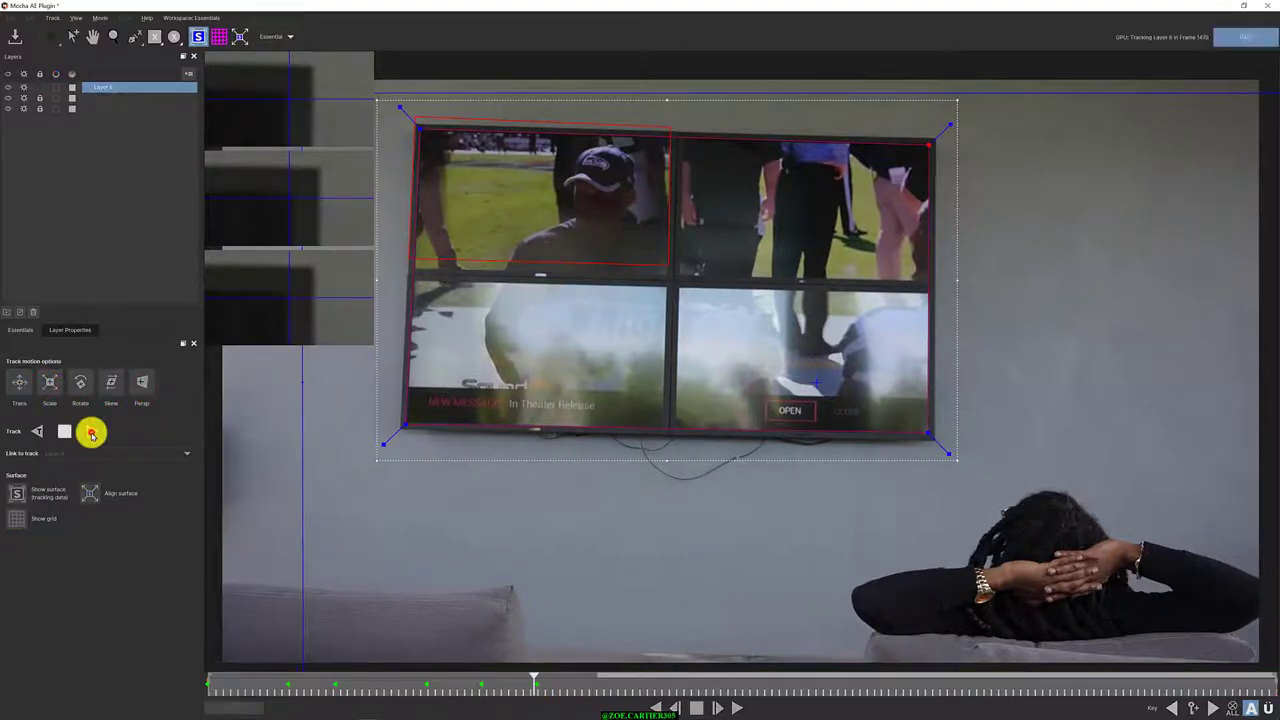
click(62, 431)
drag(555, 686, 527, 687)
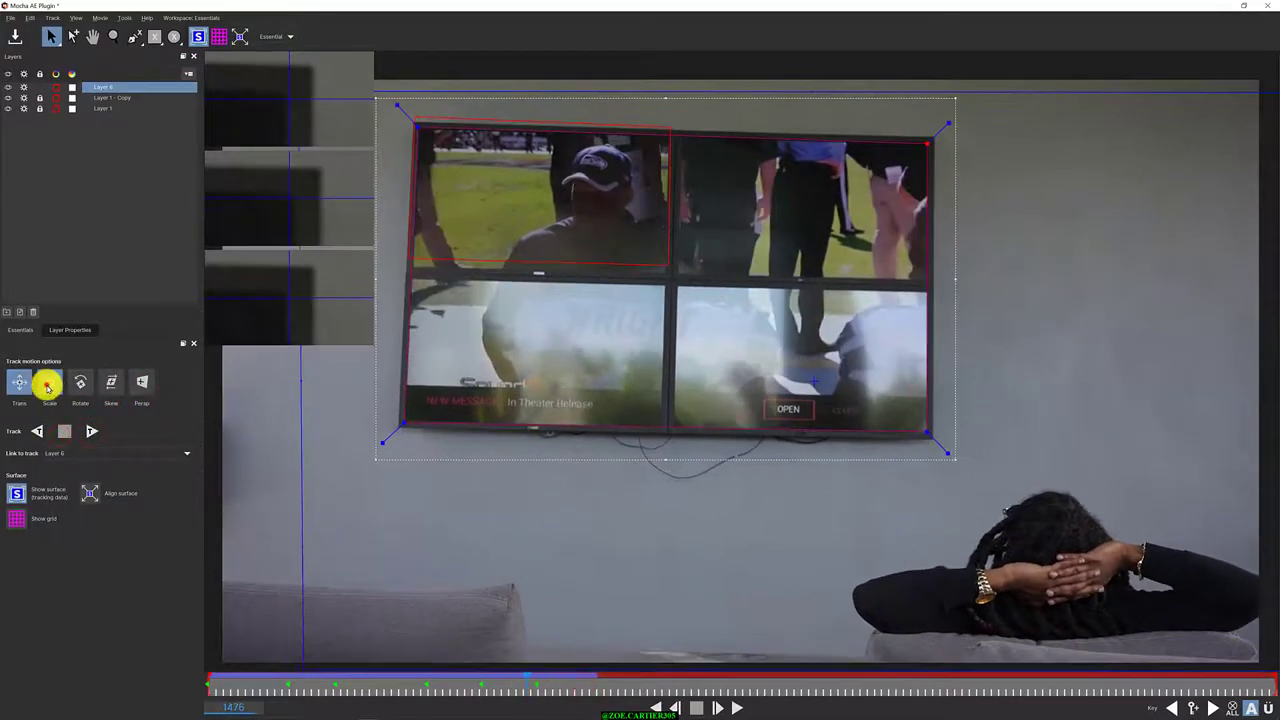
click(88, 431)
click(68, 432)
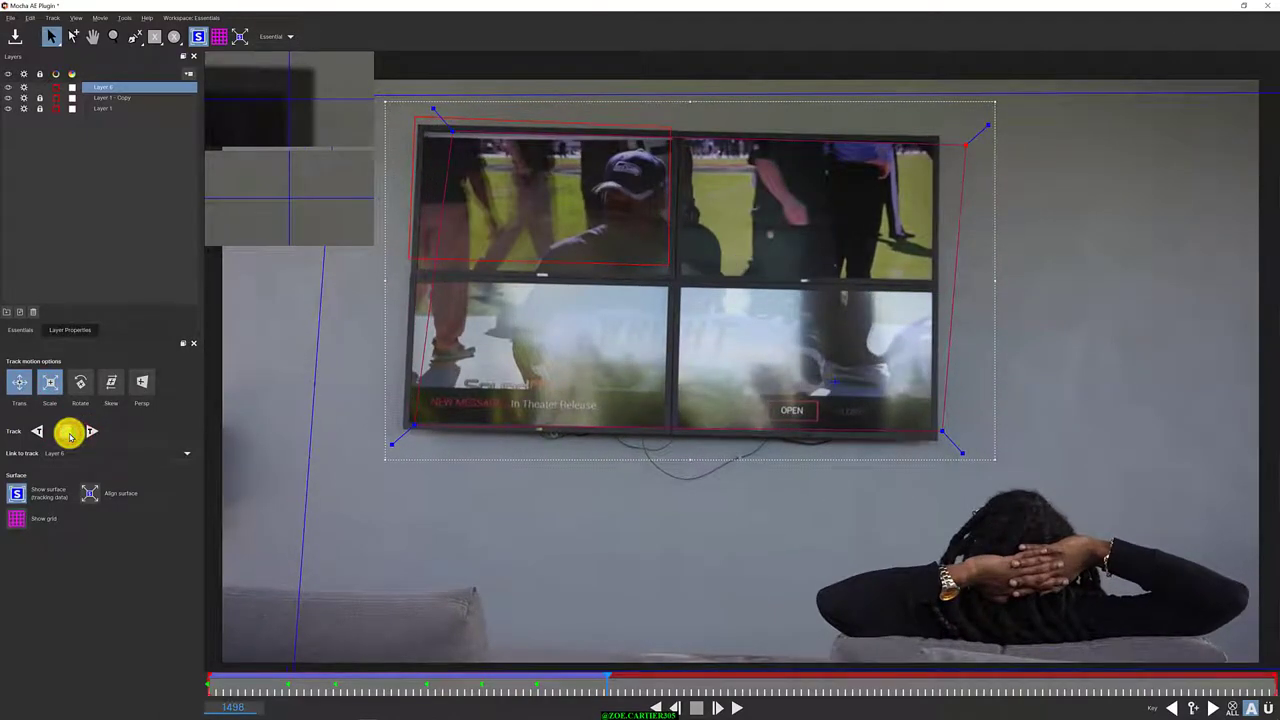
Return to frame 1479, deselect Layer 6 and choose the X-spline drawing tool
drag(607, 681, 539, 680)
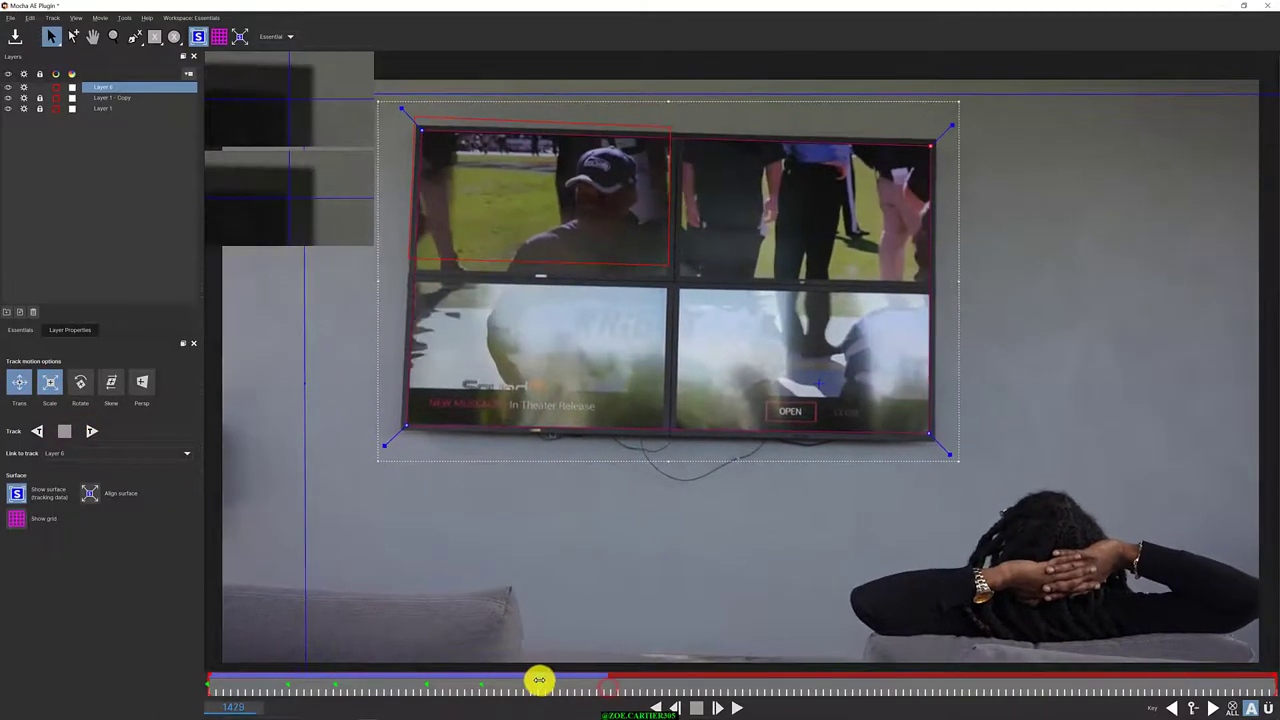
click(478, 558)
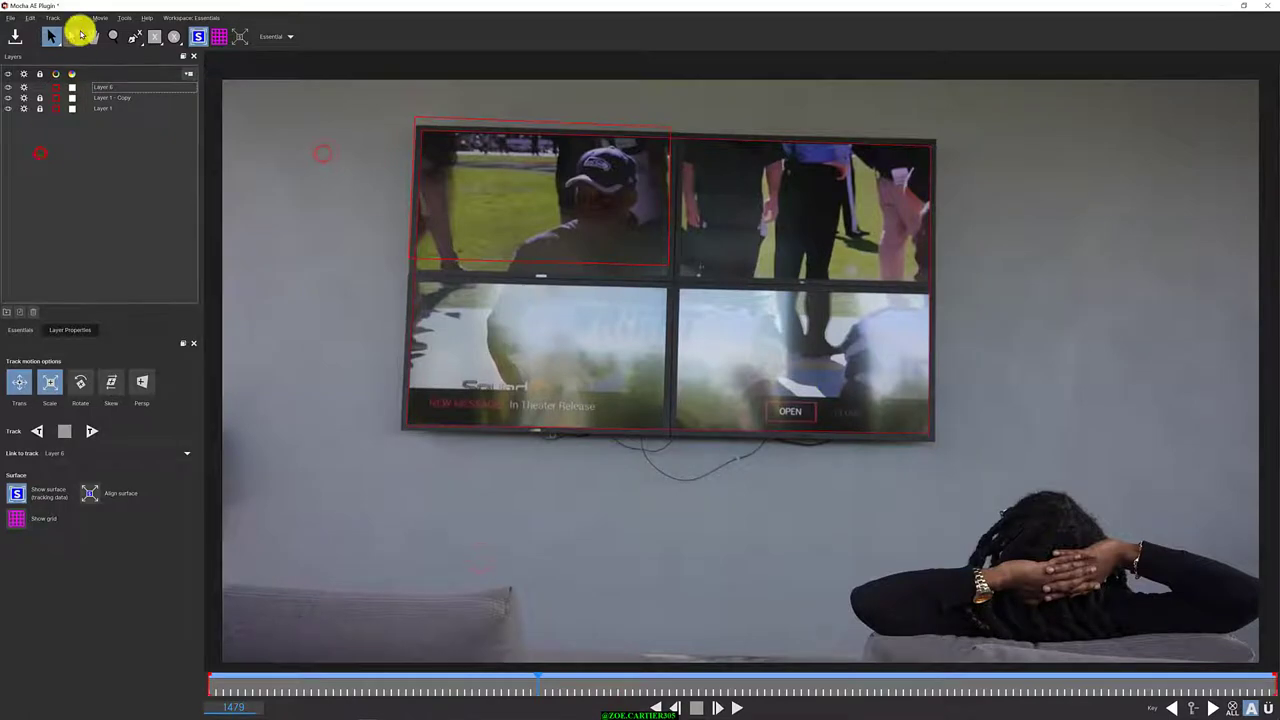
drag(135, 36, 138, 62)
click(143, 97)
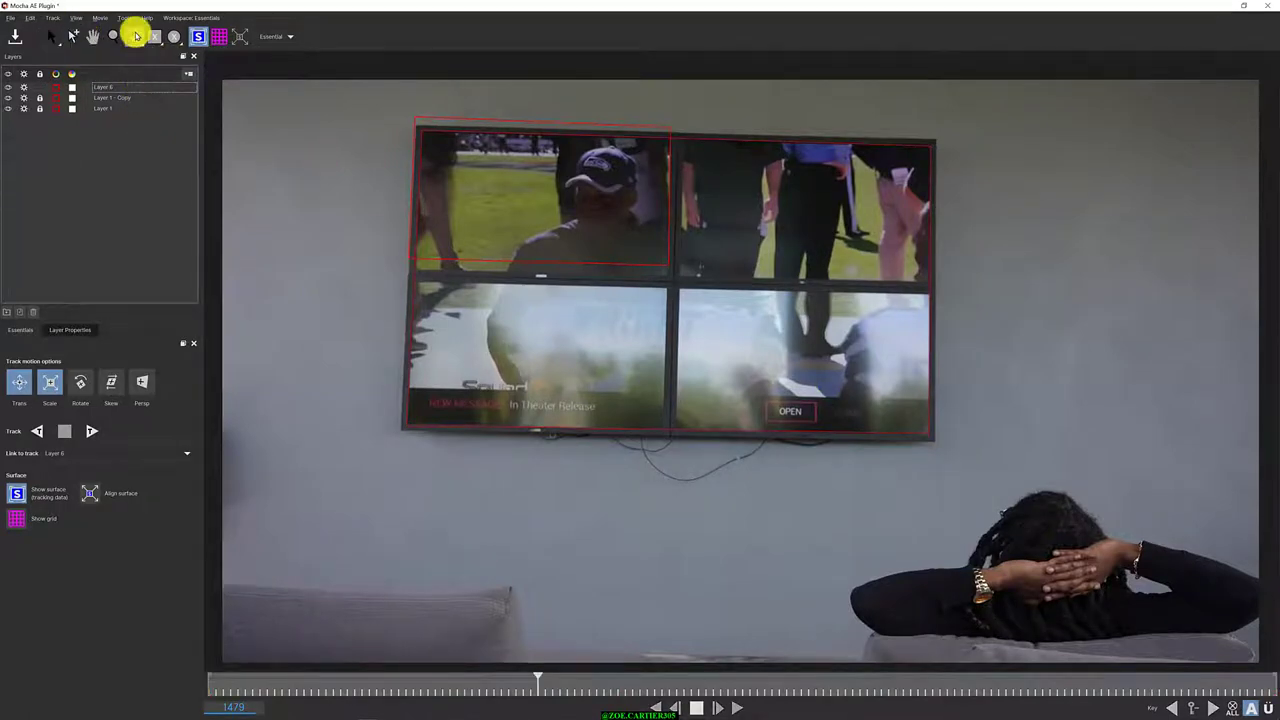
Draw a closed X-spline shape loosely enclosing the whole TV at frame 1479
click(382, 92)
click(371, 500)
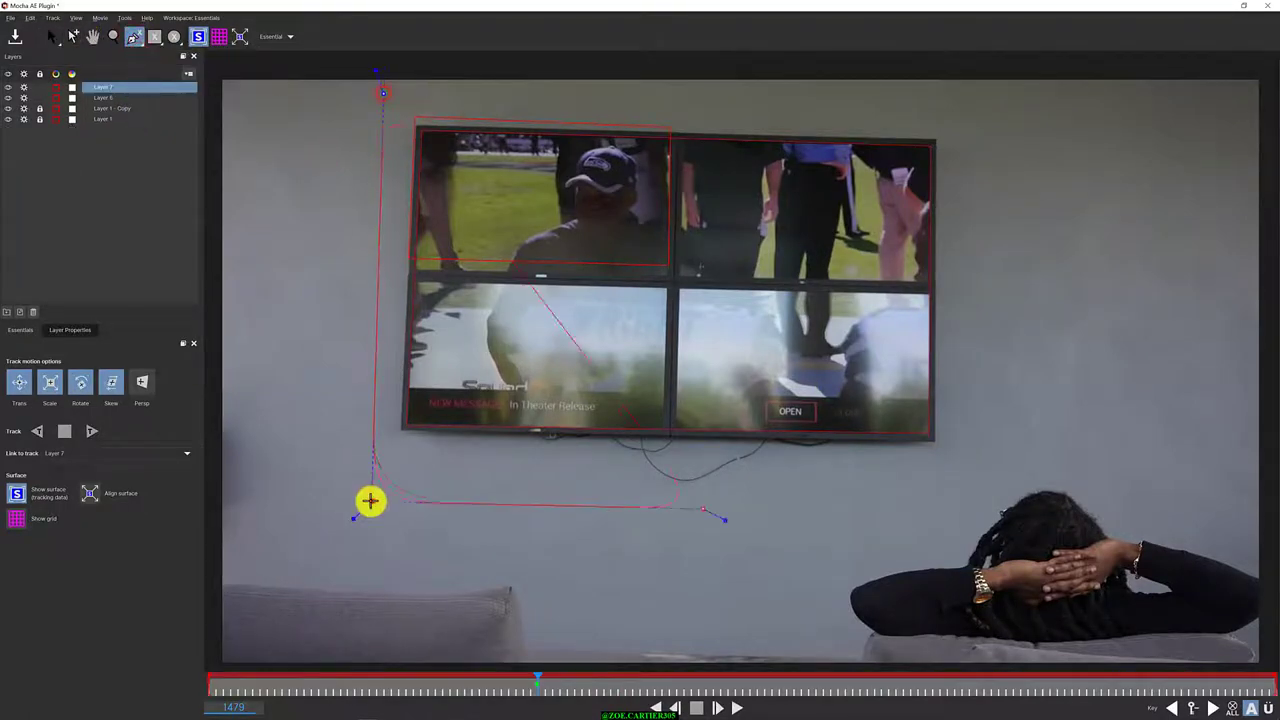
click(969, 479)
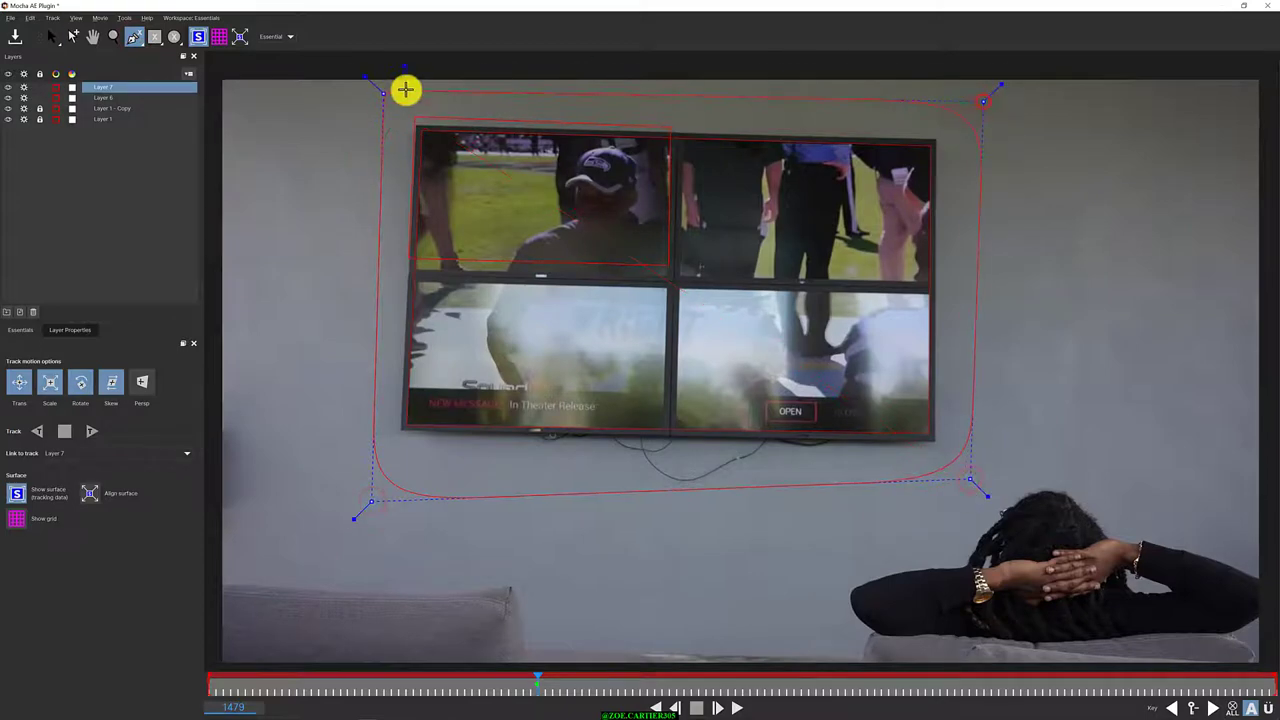
right_click(405, 90)
drag(353, 518, 371, 477)
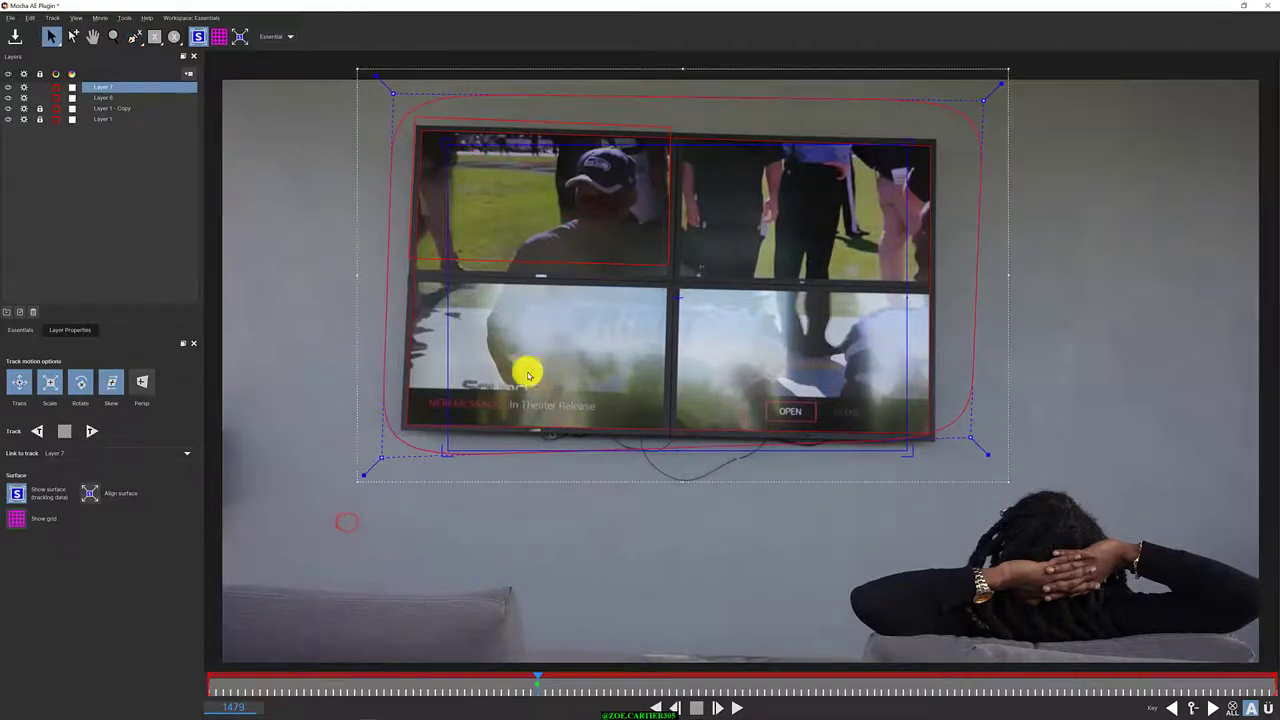
mouse_move(1007, 70)
mouse_down()
mouse_move(985, 81)
mouse_move(987, 96)
mouse_up()
drag(968, 458, 988, 505)
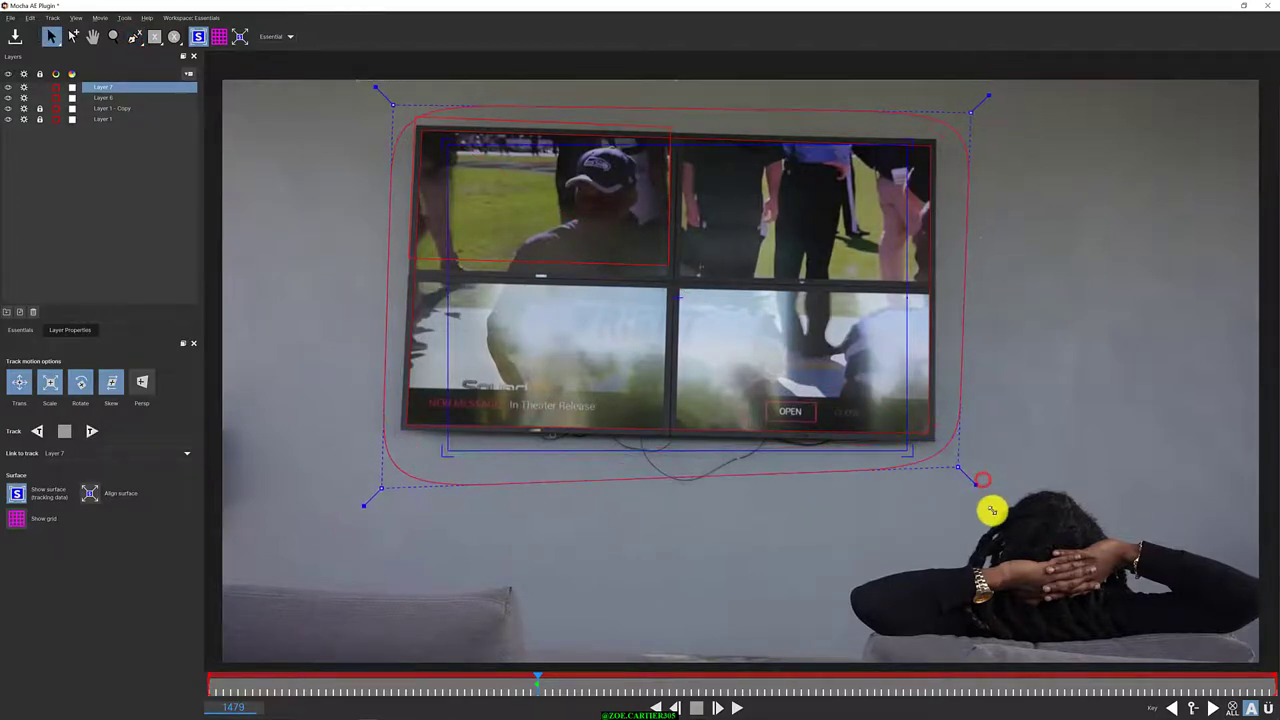
drag(354, 79, 353, 74)
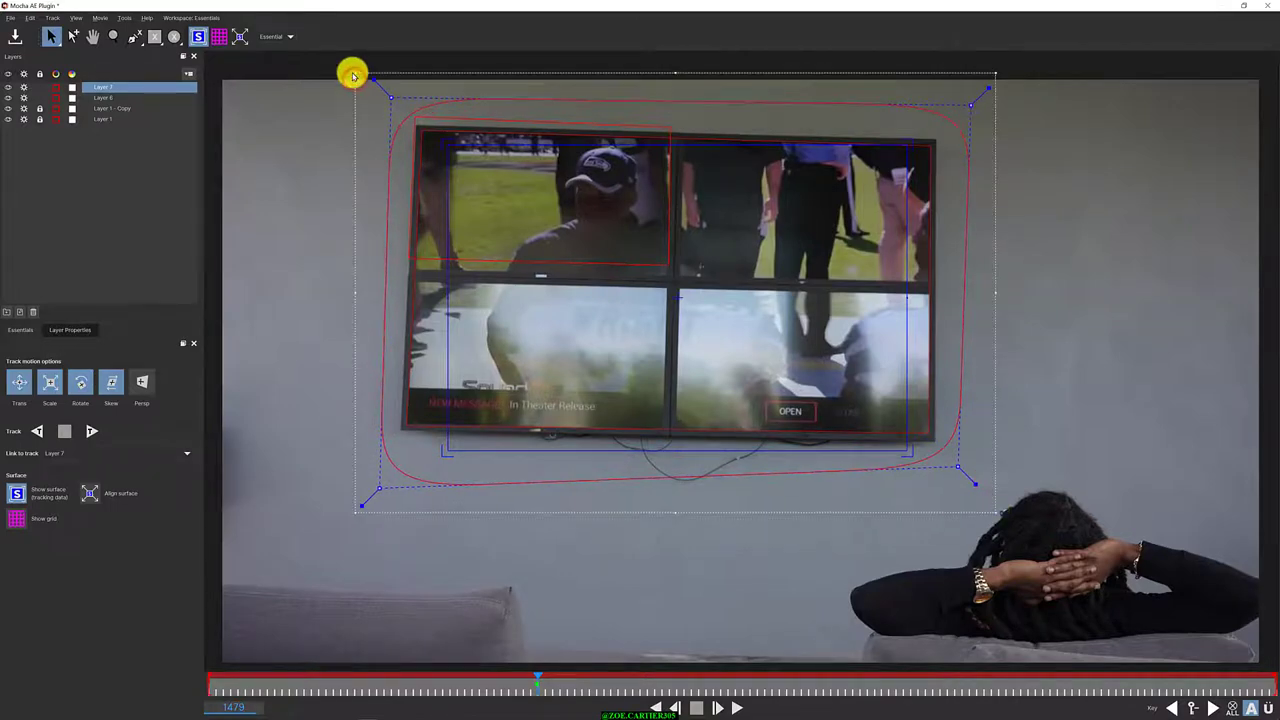
Link Layer 6's tracking to Layer 7 and lock Layer 7
click(103, 96)
click(157, 453)
click(148, 474)
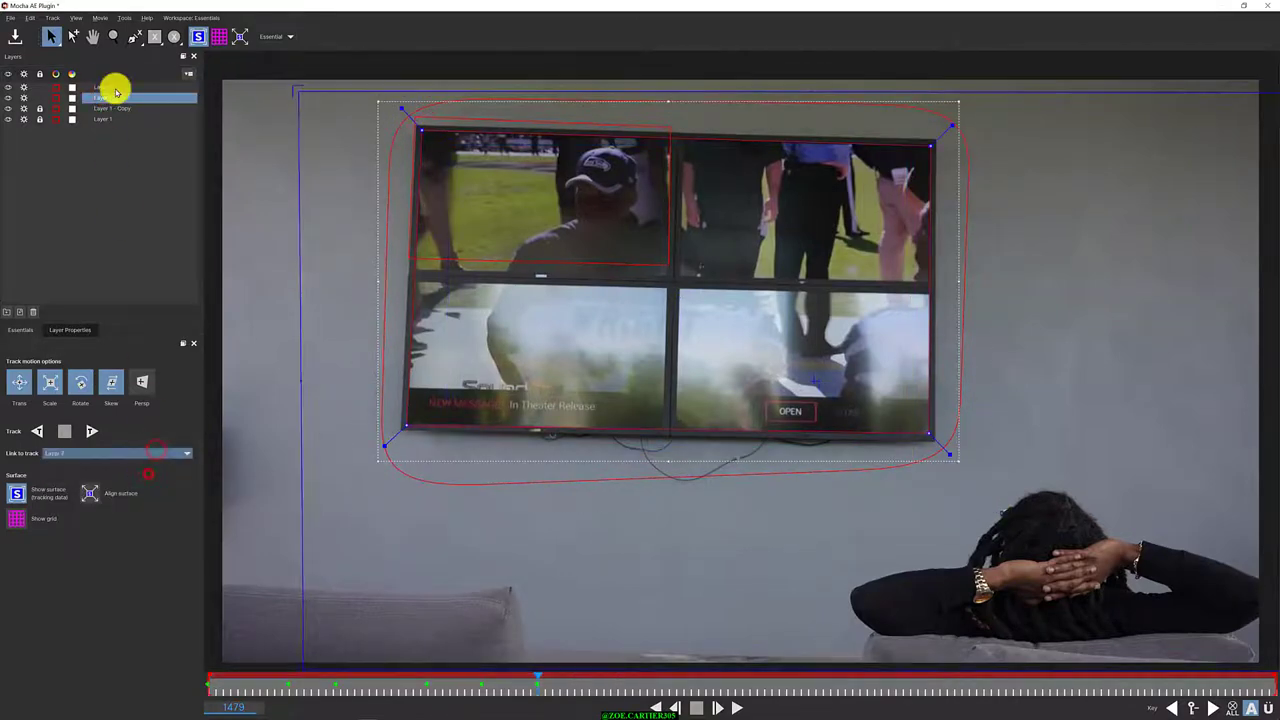
click(40, 88)
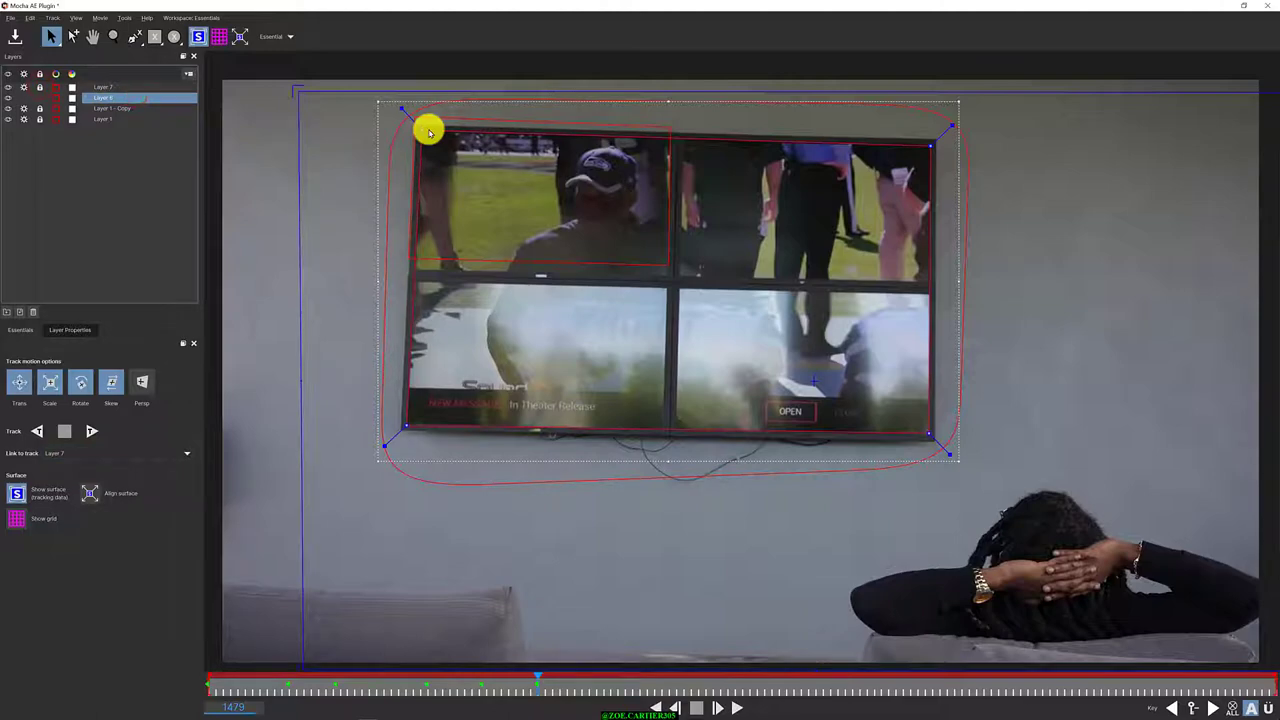
Track Layer 6 forward, return to frame 1473 and unlink it from other layers' tracks
click(55, 433)
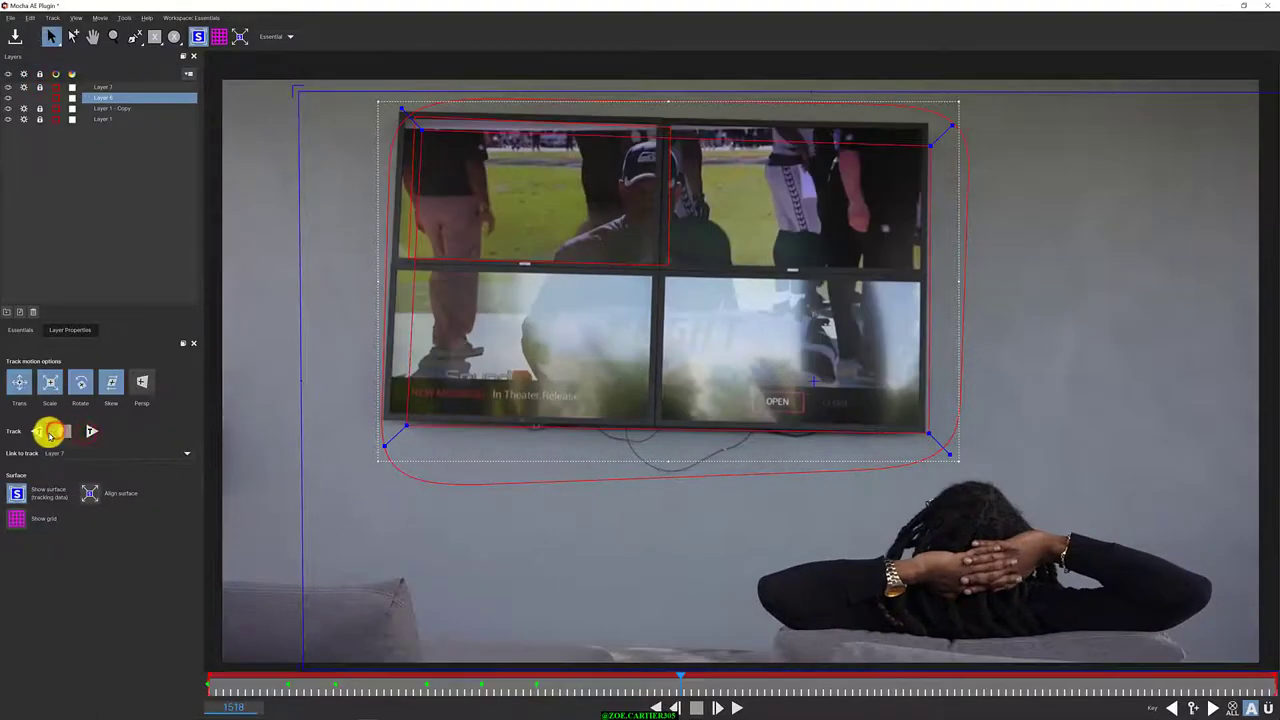
drag(642, 680, 513, 678)
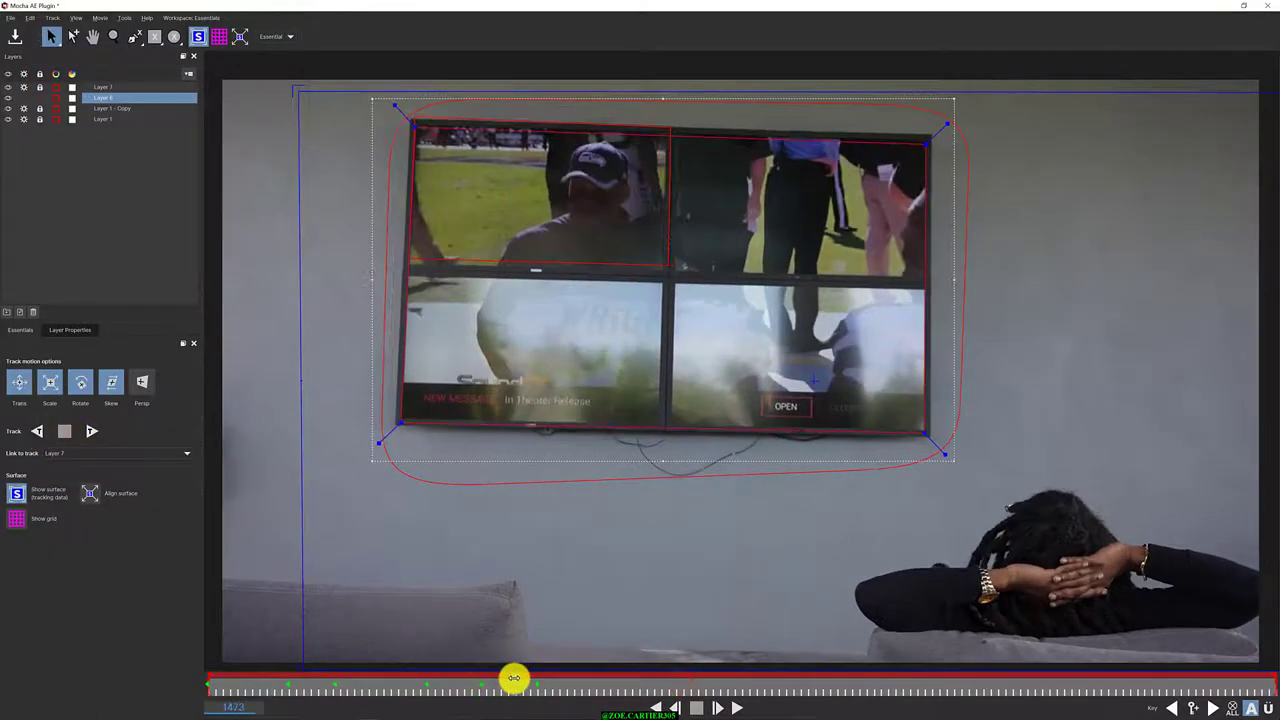
click(109, 87)
click(115, 97)
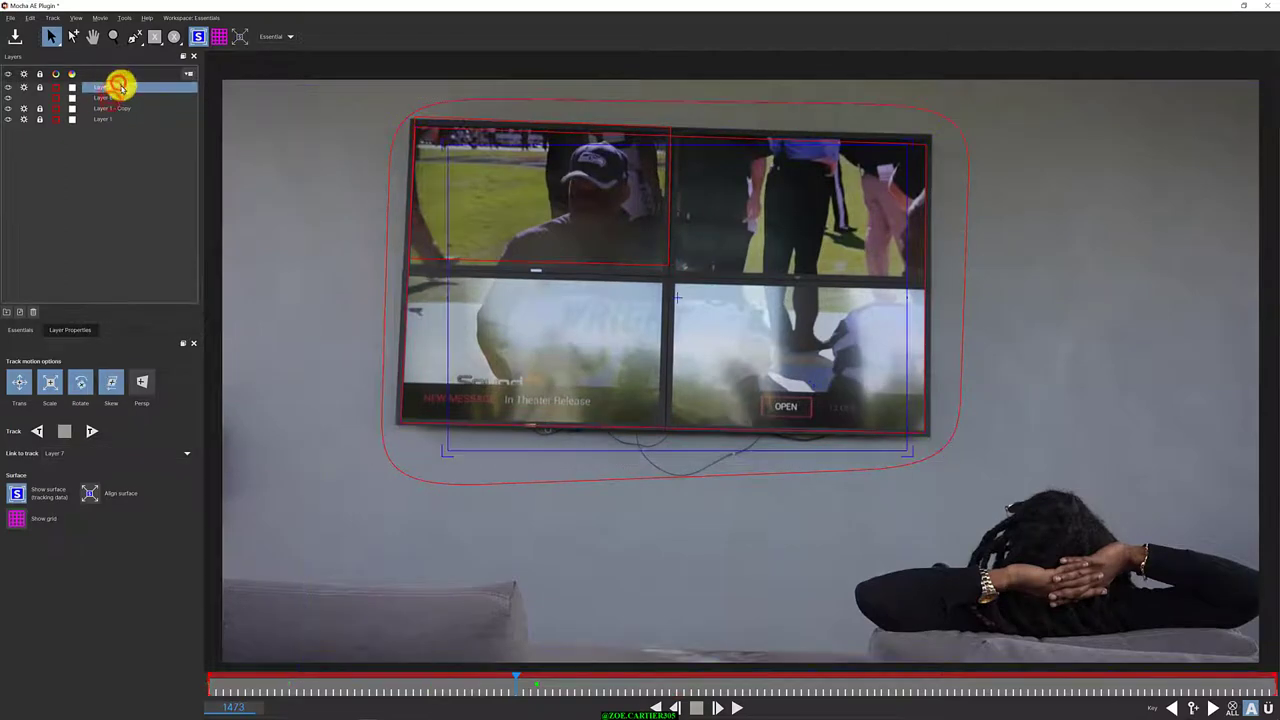
click(123, 455)
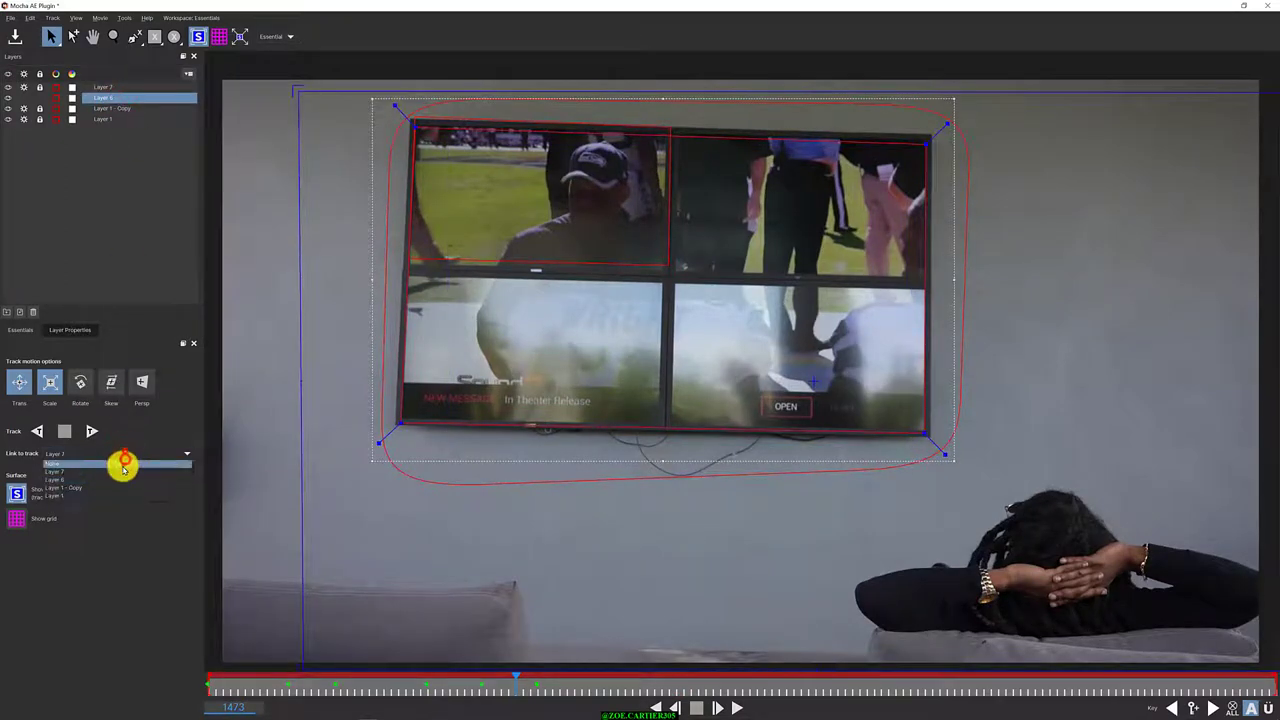
click(122, 465)
Re-track Layer 6 from frame 1475, then link it to its own track and track again
drag(513, 688, 519, 684)
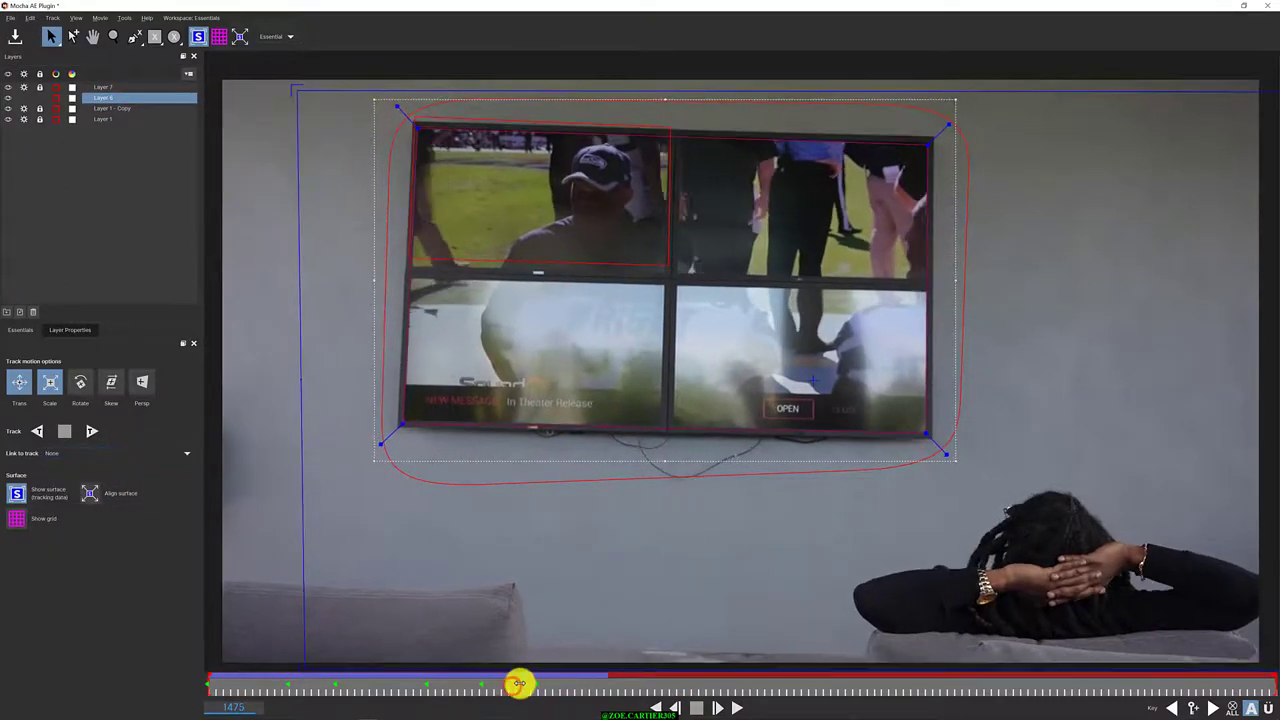
click(93, 440)
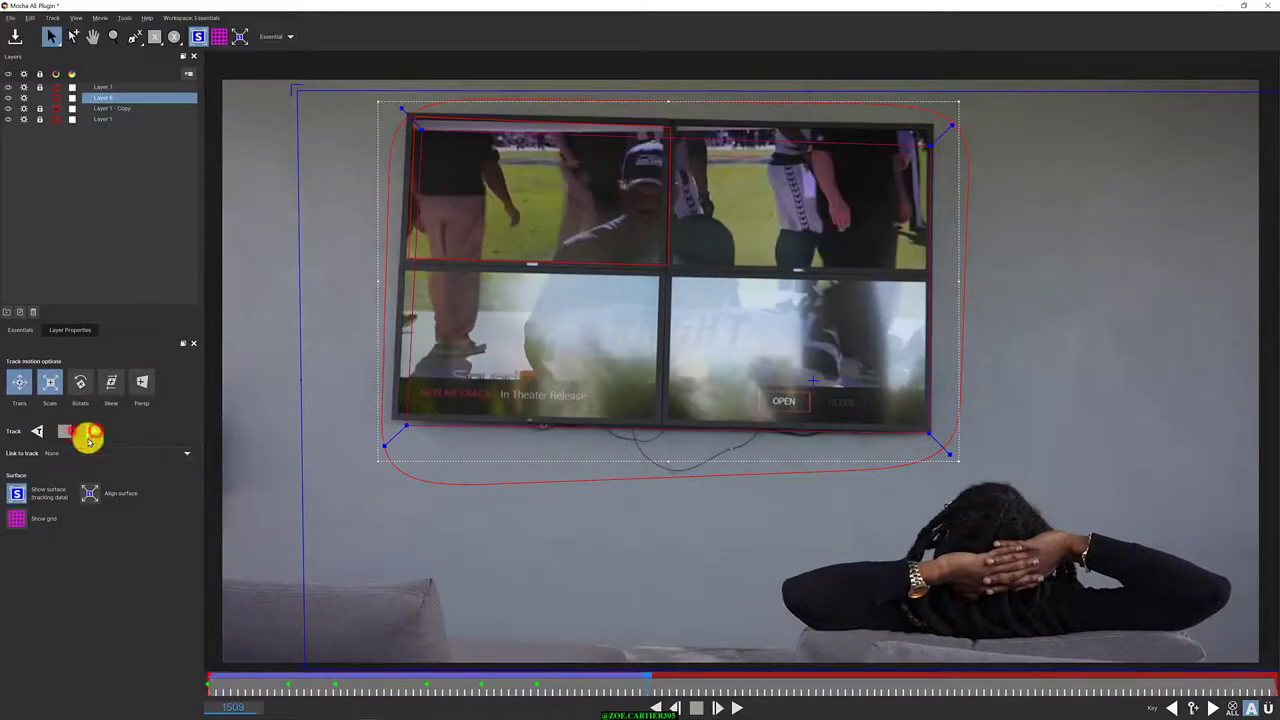
drag(606, 686, 505, 686)
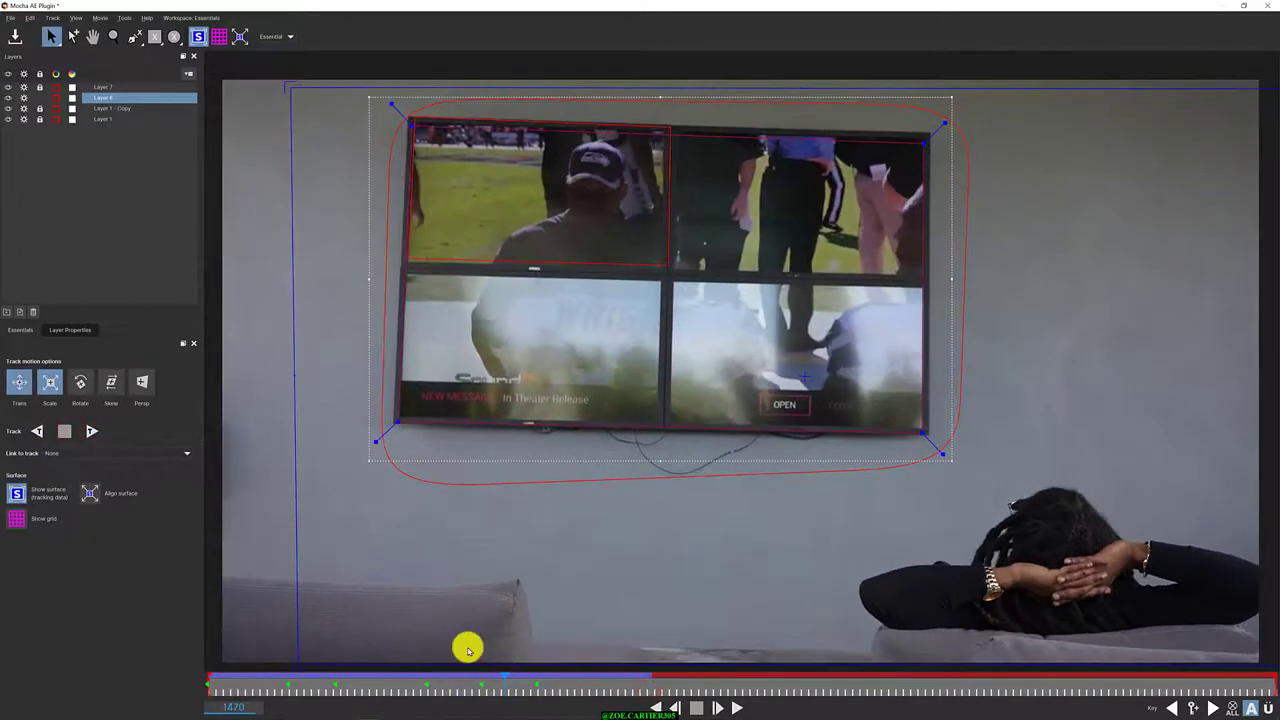
click(94, 453)
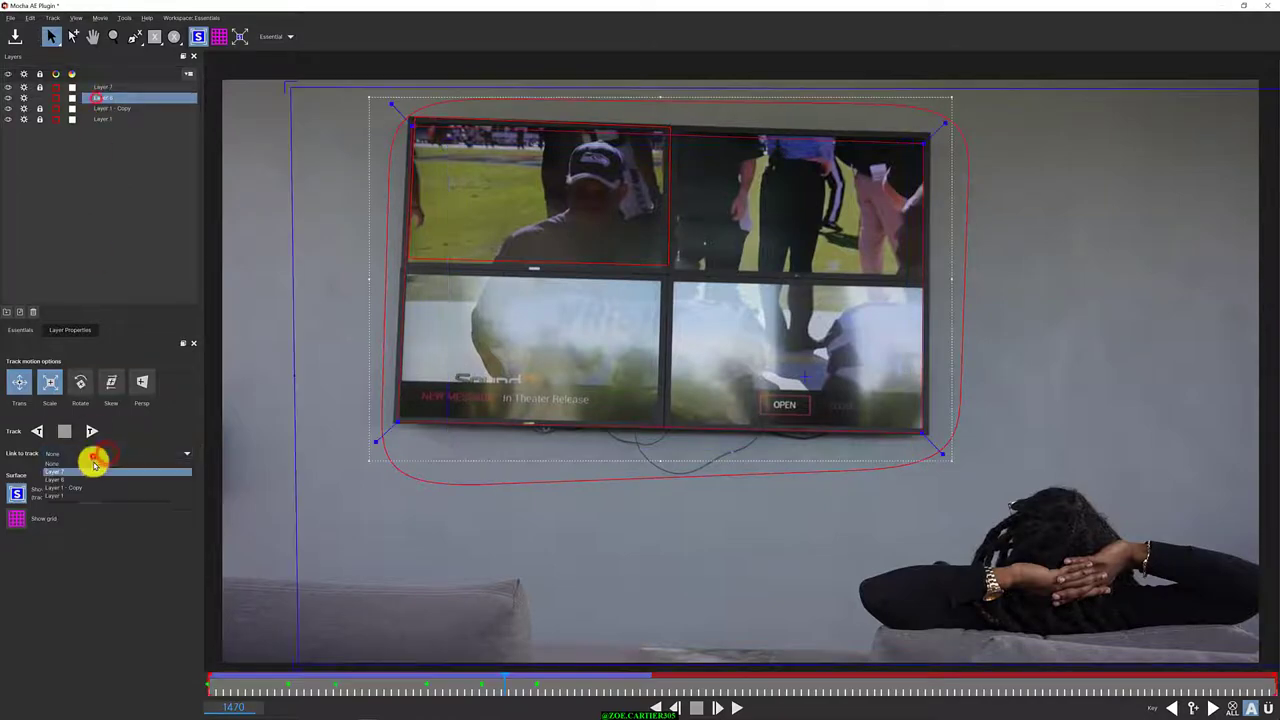
click(94, 476)
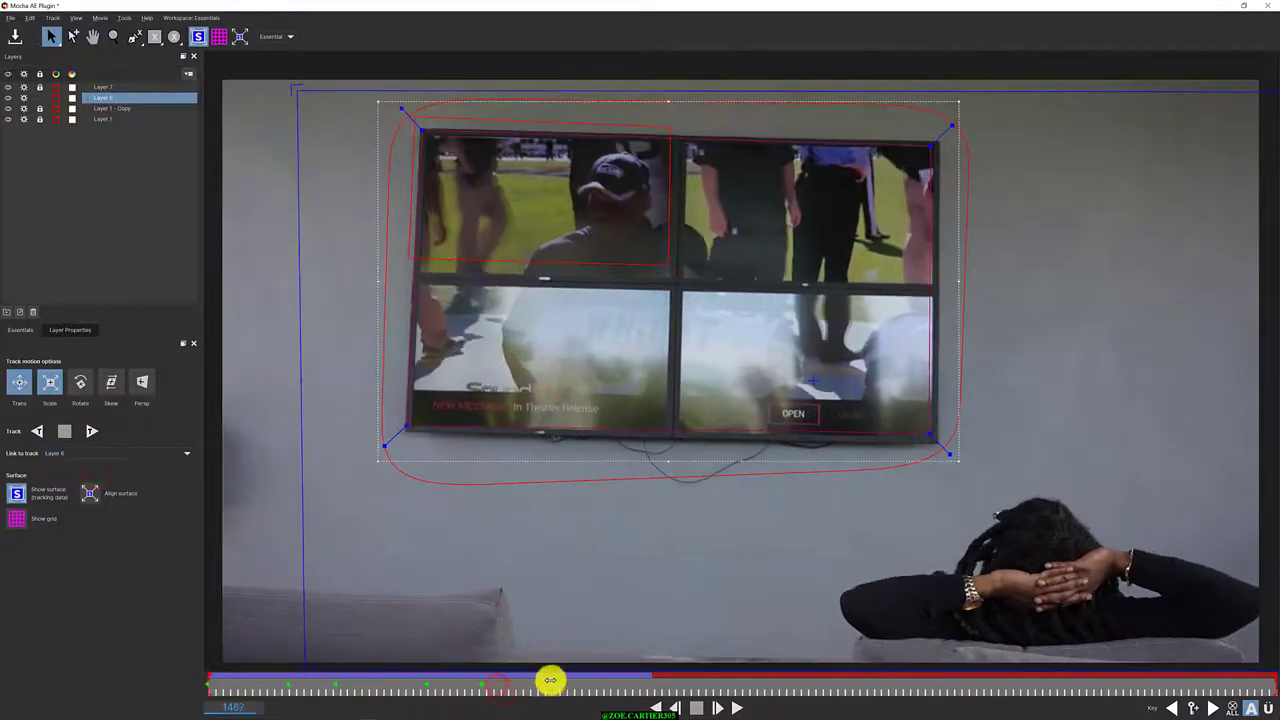
drag(503, 693, 519, 686)
click(89, 432)
click(68, 433)
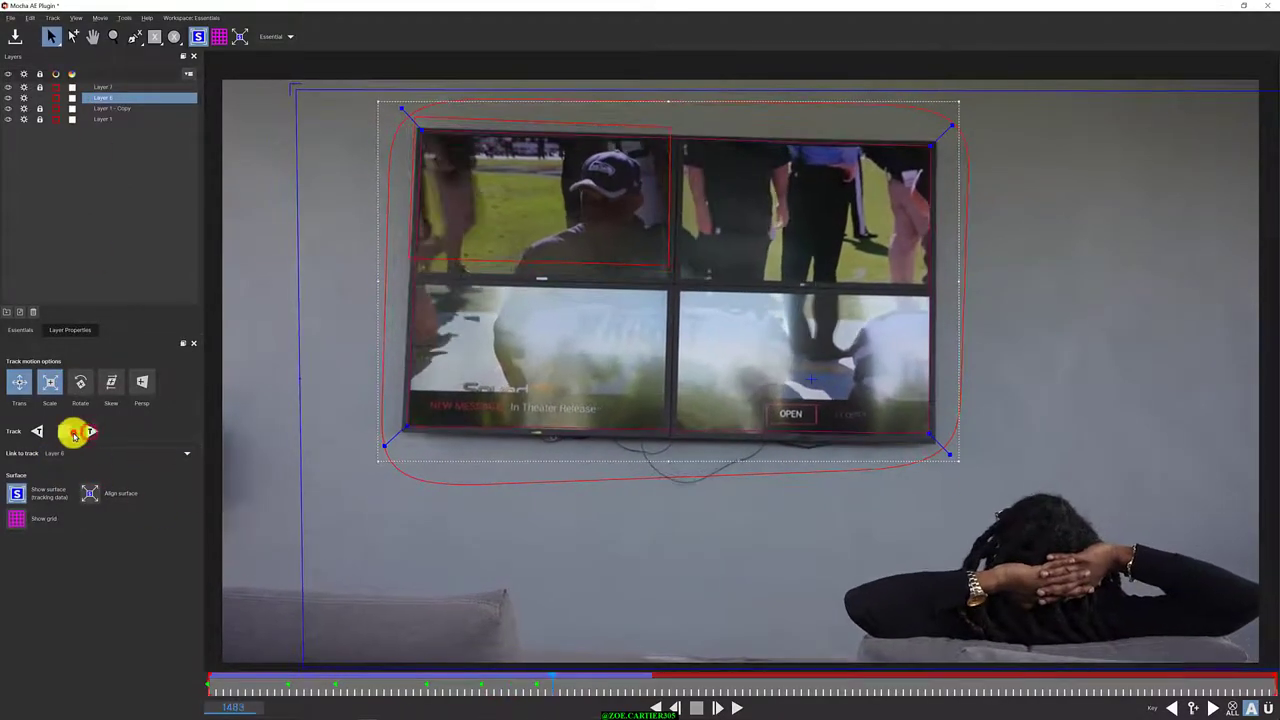
Align the surface to the track and set Layer Properties' Insert Clip to None
click(89, 492)
click(18, 518)
click(19, 517)
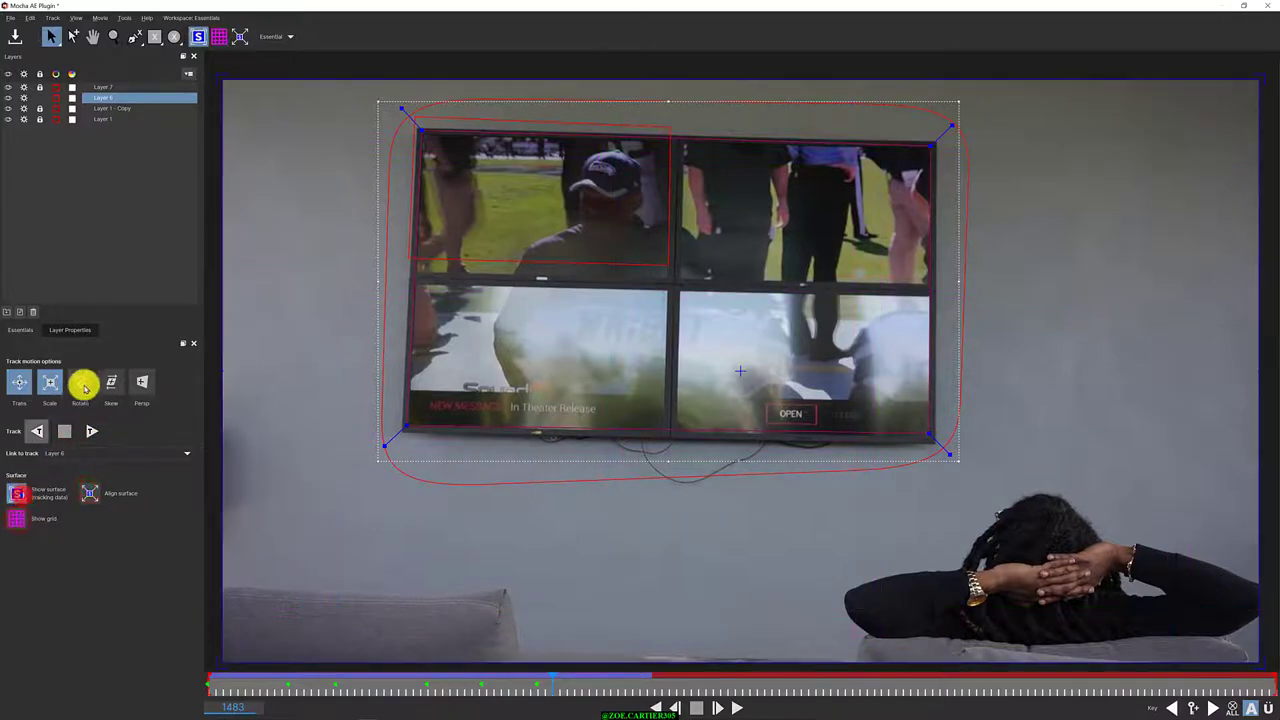
click(70, 330)
click(85, 398)
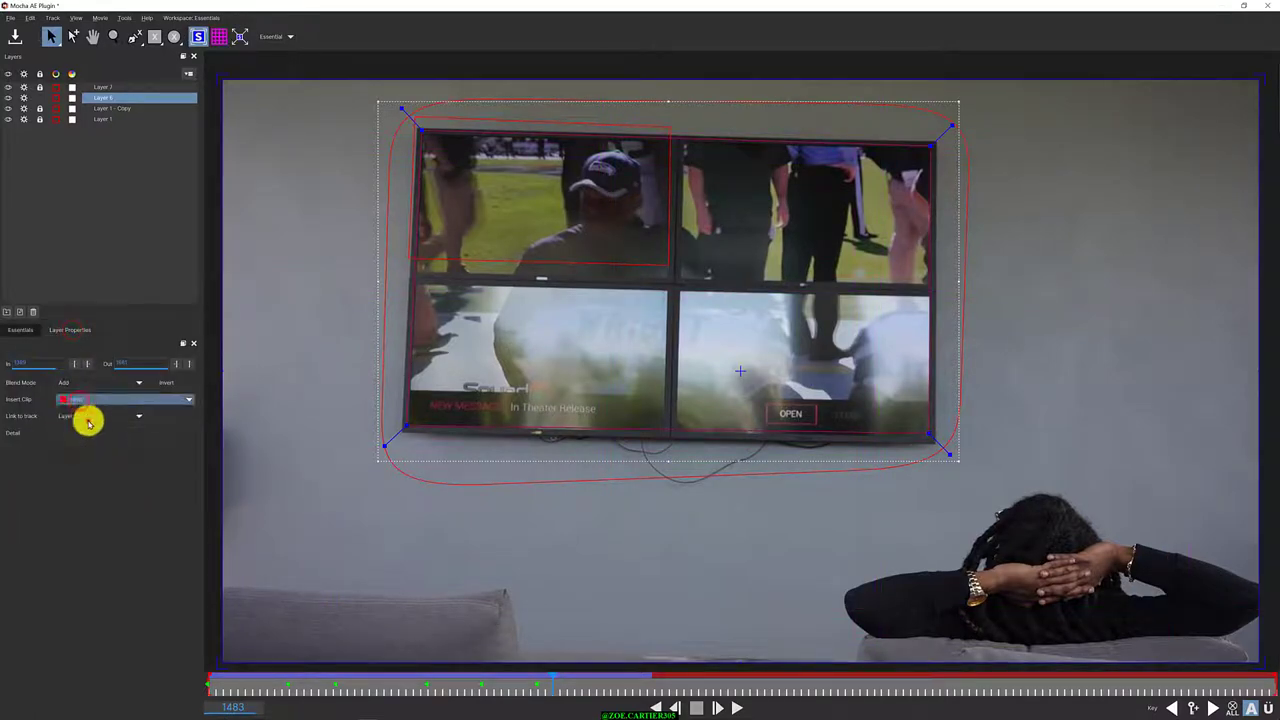
click(85, 418)
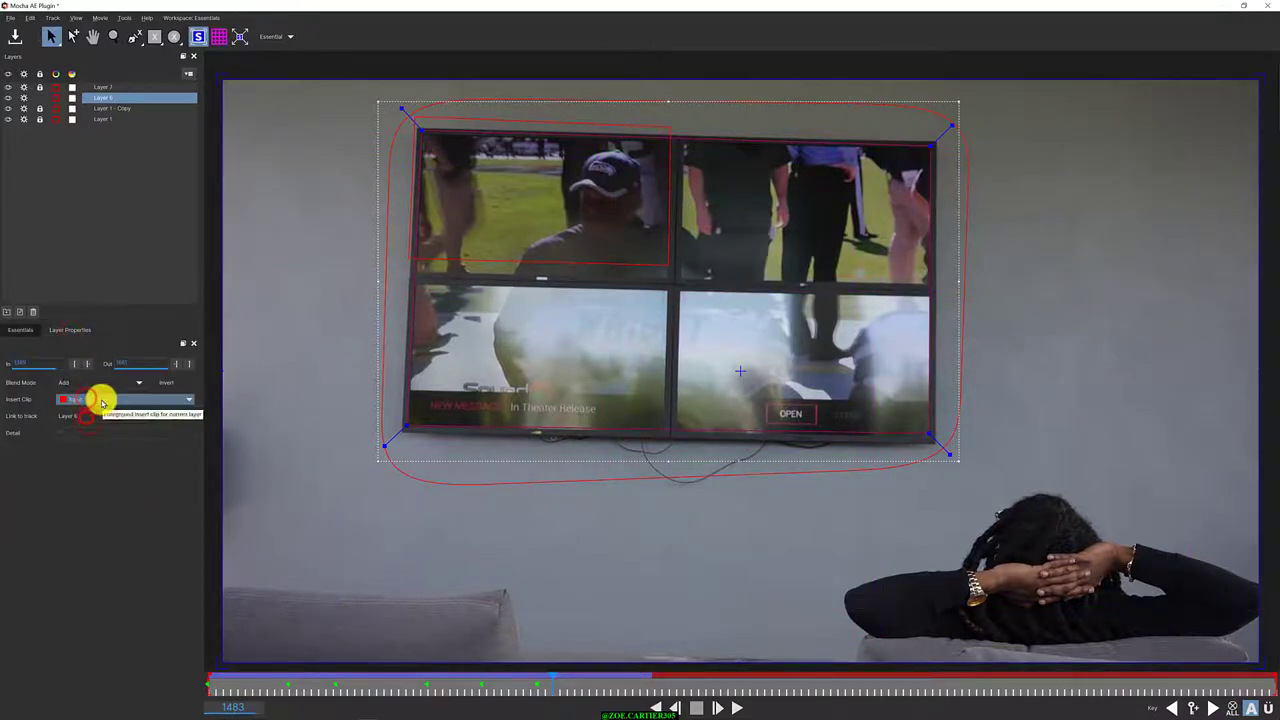
Adjust the Track motion options and track Layer 6 forward again from frame 1465
click(20, 330)
drag(480, 634, 485, 653)
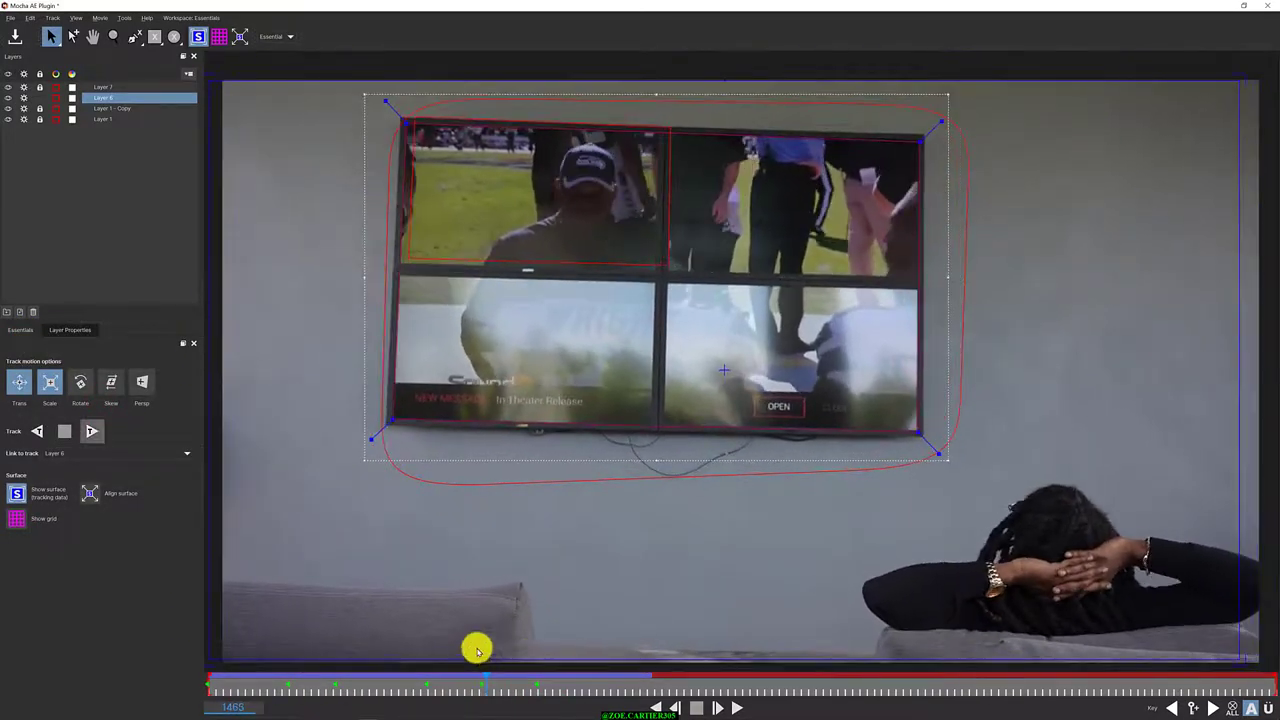
click(49, 381)
click(19, 381)
click(93, 432)
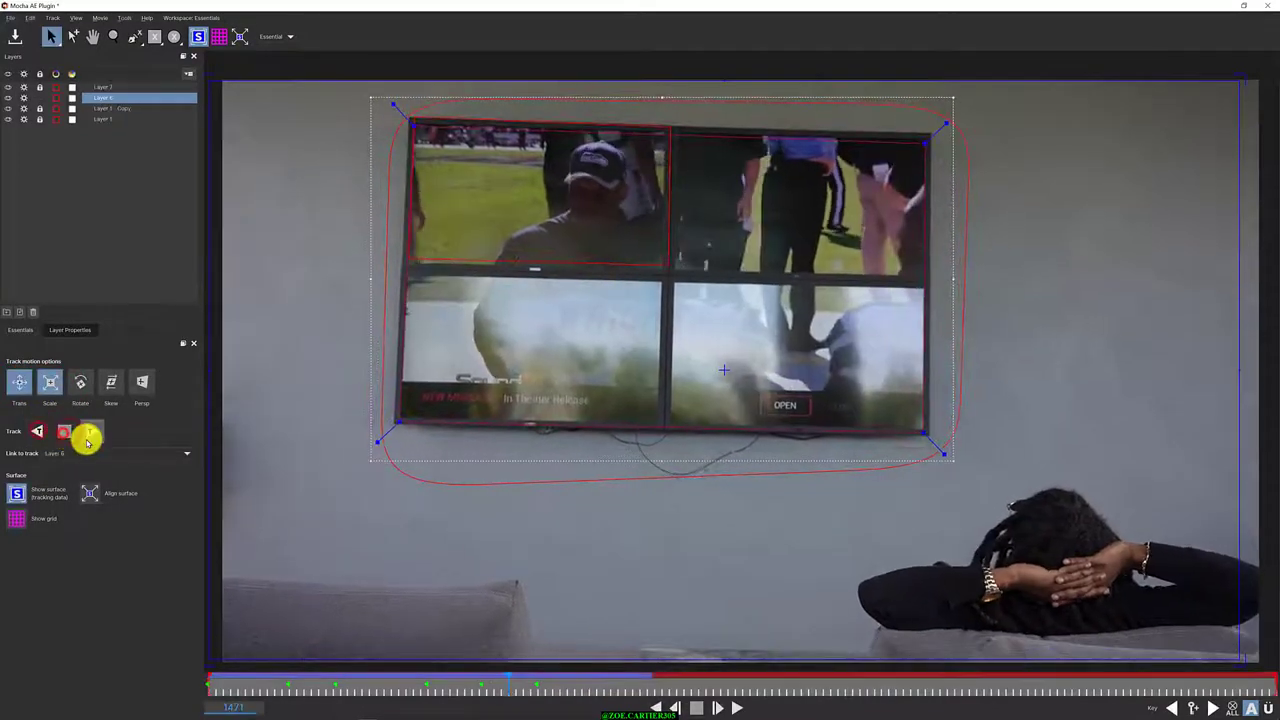
click(275, 35)
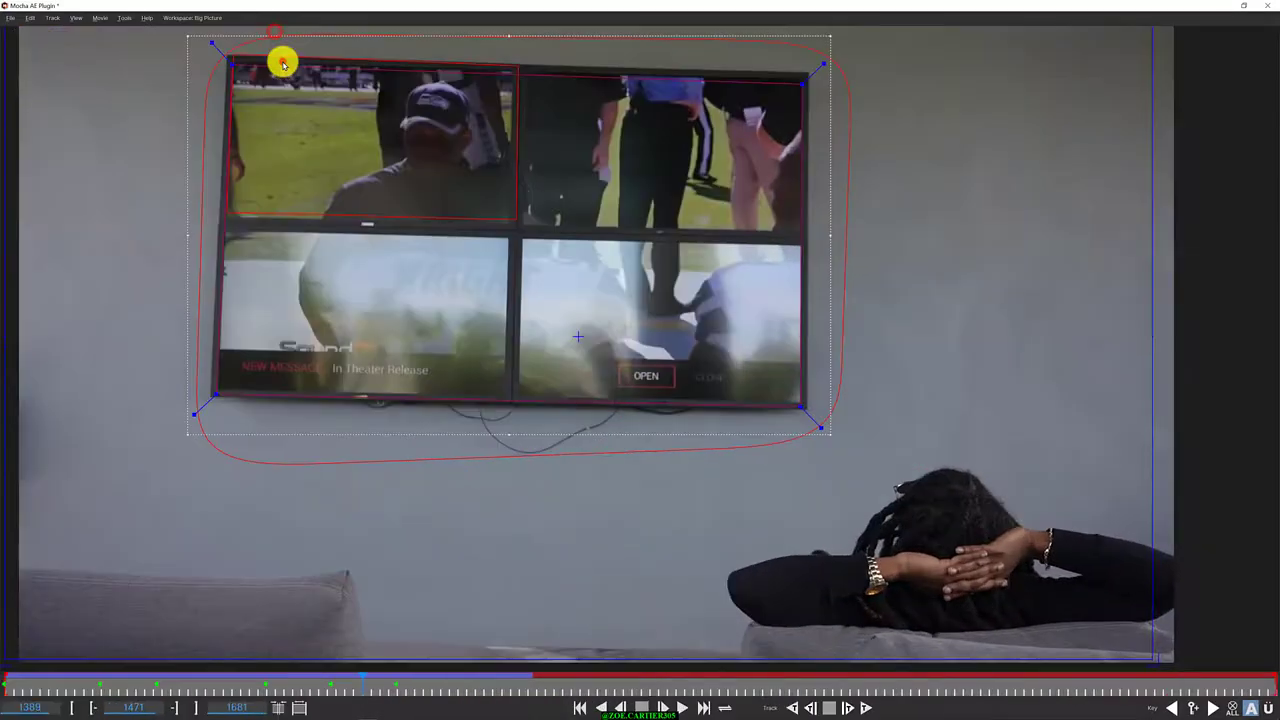
click(212, 17)
click(208, 70)
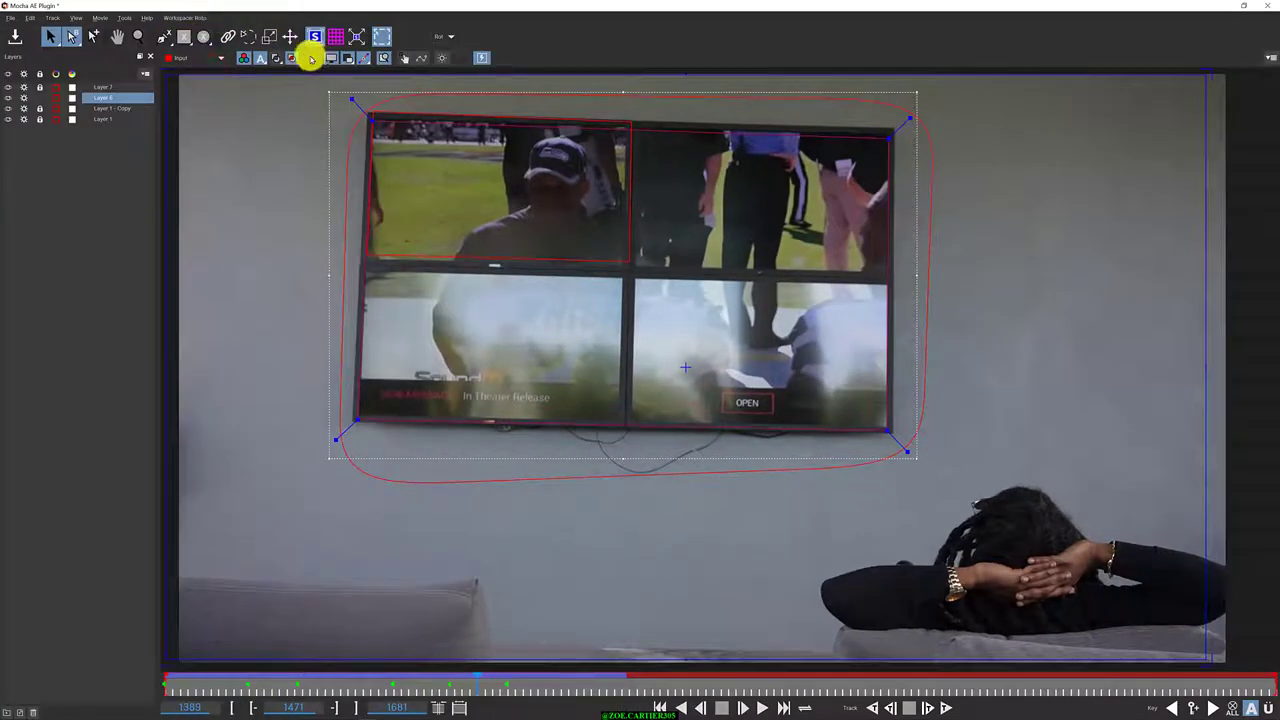
click(200, 17)
click(203, 37)
click(200, 17)
click(203, 37)
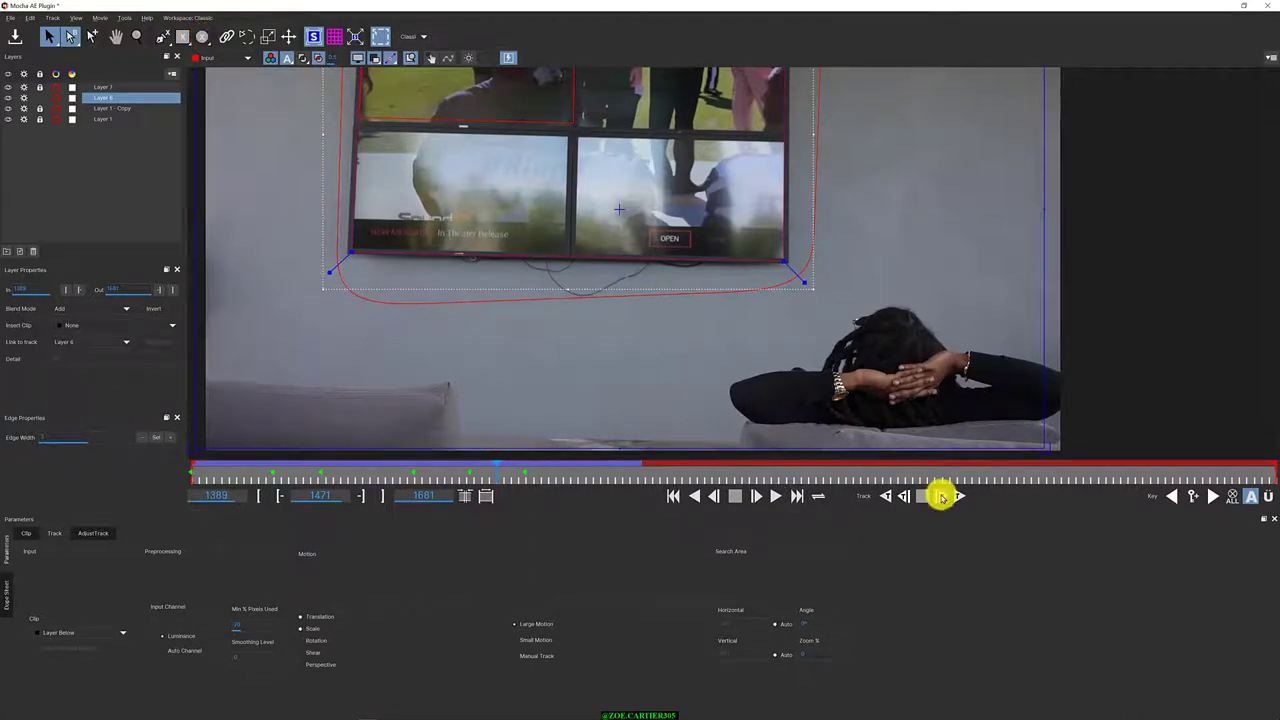
Centre the TV in view, select the top layer and track it backward then forward
click(117, 36)
drag(300, 245, 457, 346)
click(944, 495)
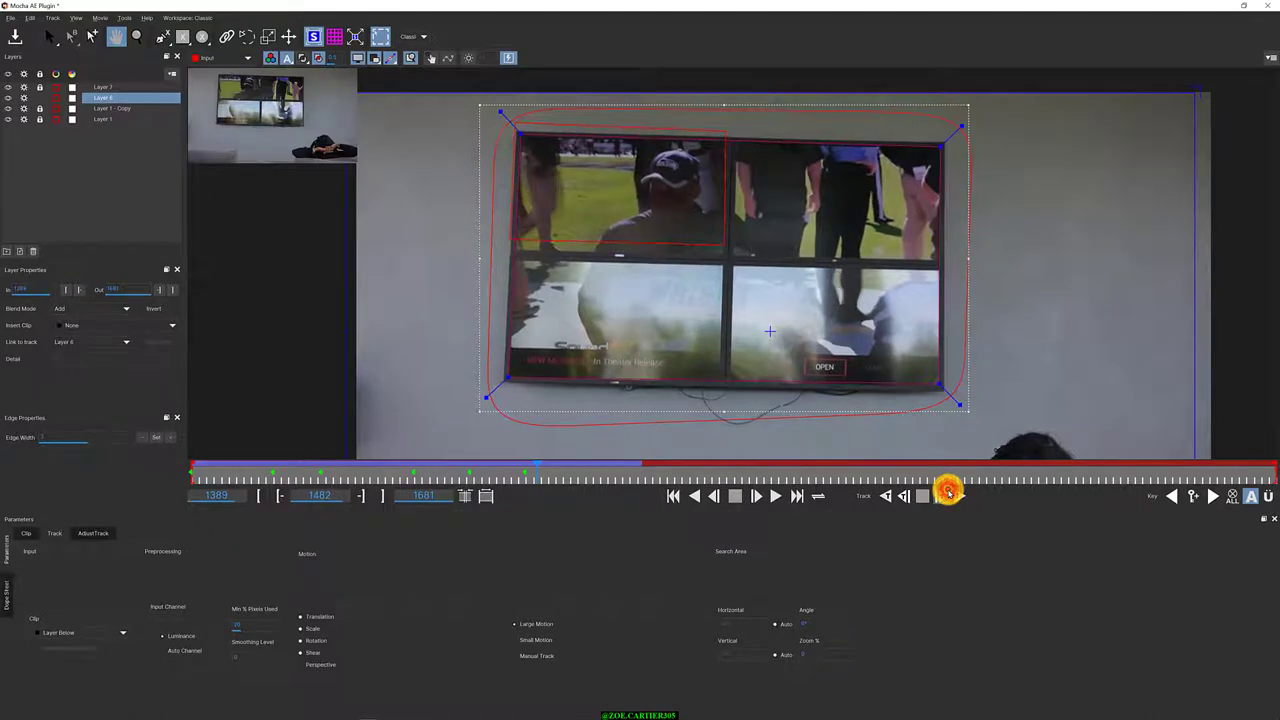
click(903, 495)
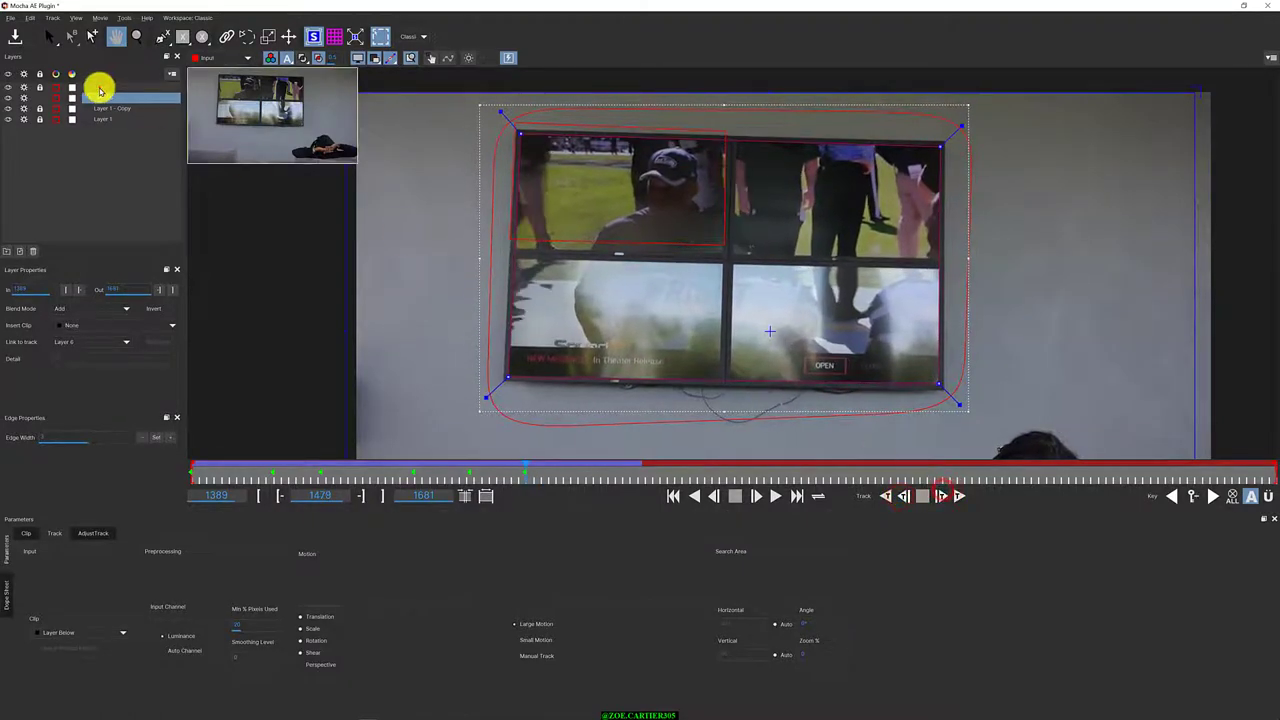
click(100, 89)
click(903, 495)
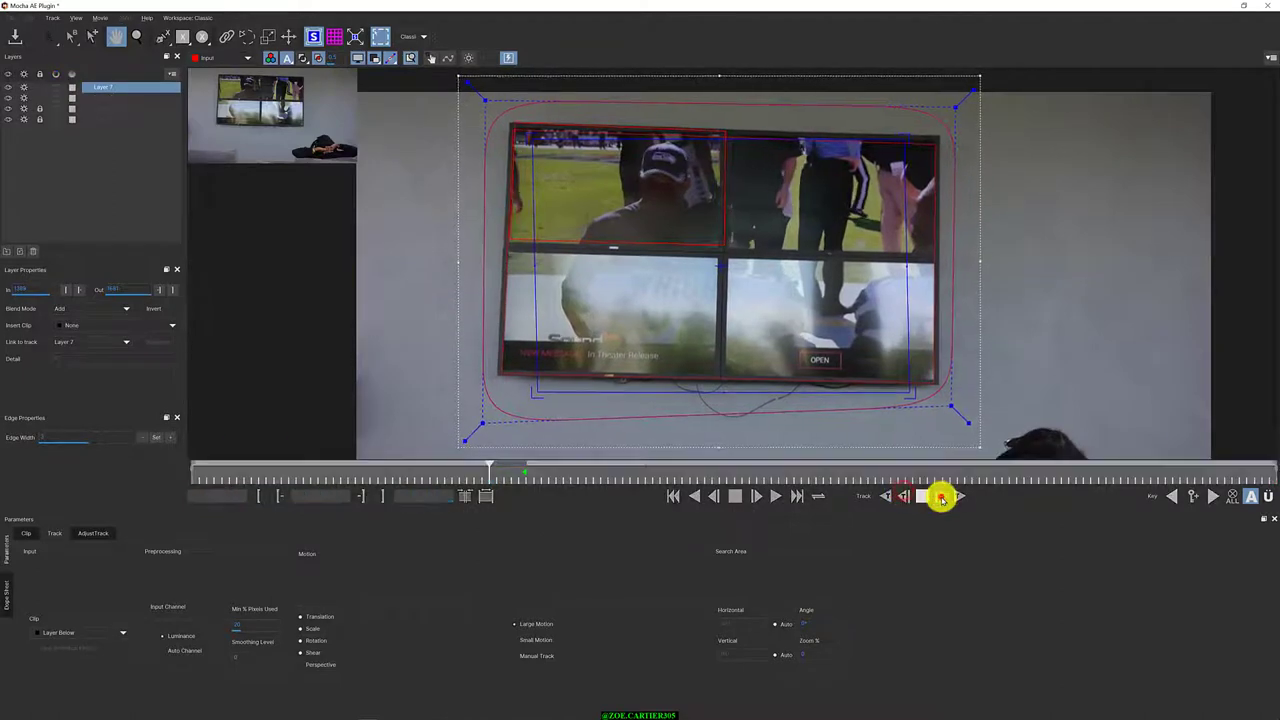
click(941, 497)
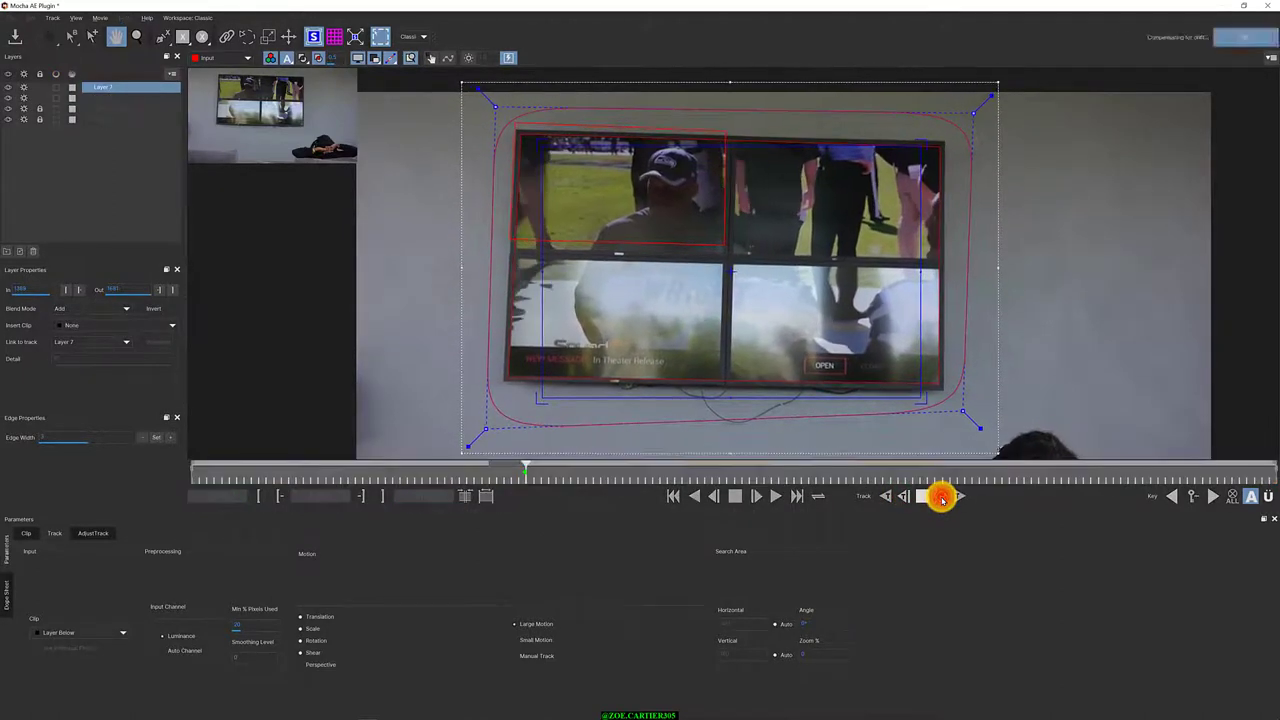
Check the AdjustTrack and Track settings, then move the Mocha window aside to reveal After Effects
click(92, 533)
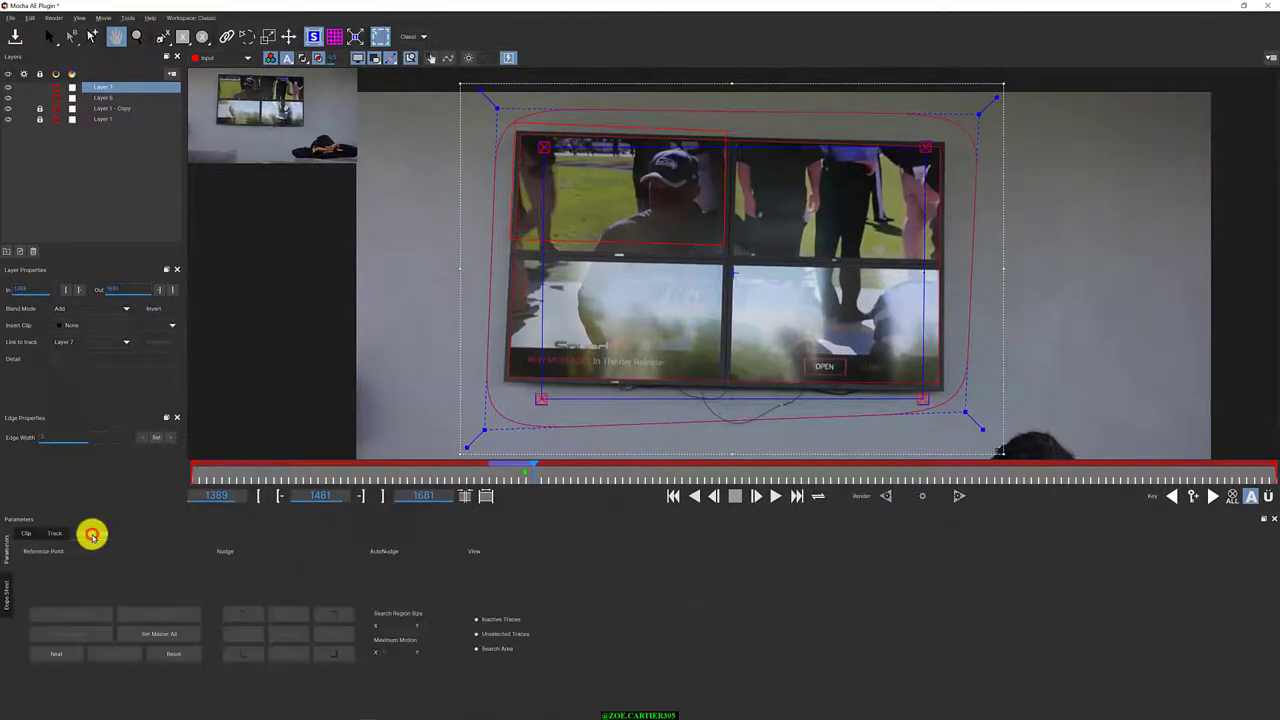
click(52, 533)
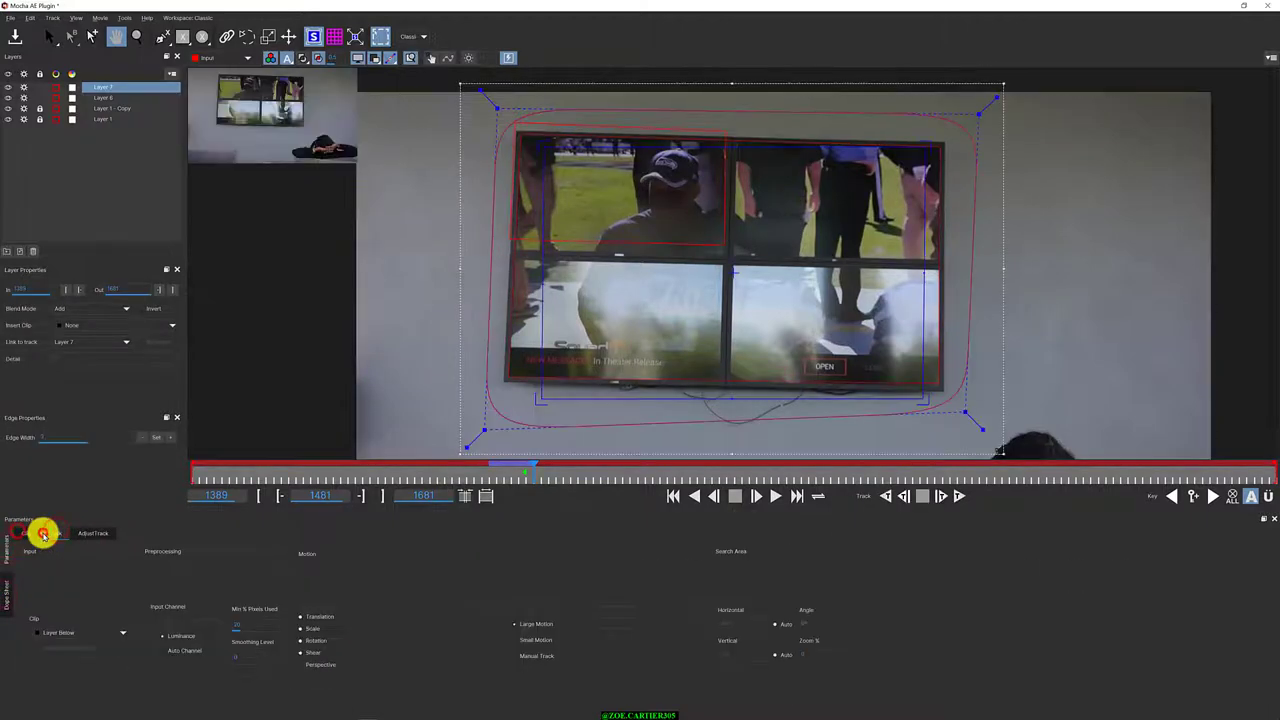
click(104, 97)
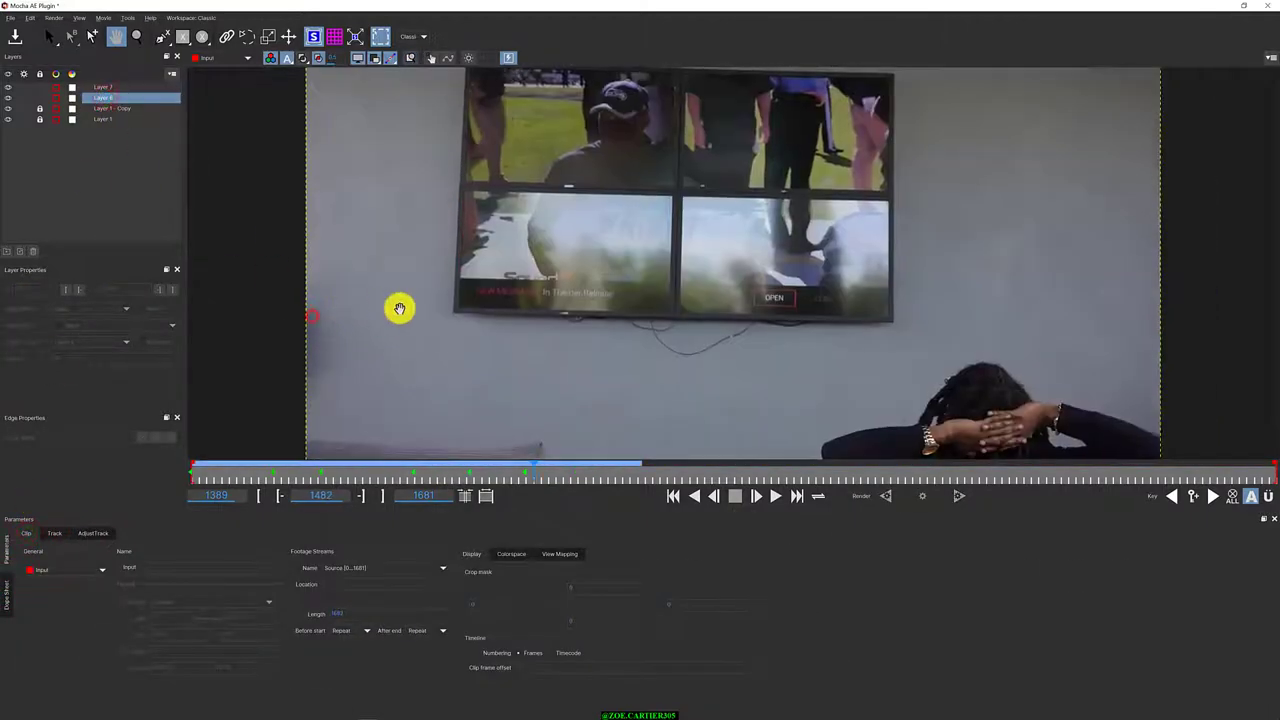
click(10, 18)
click(33, 43)
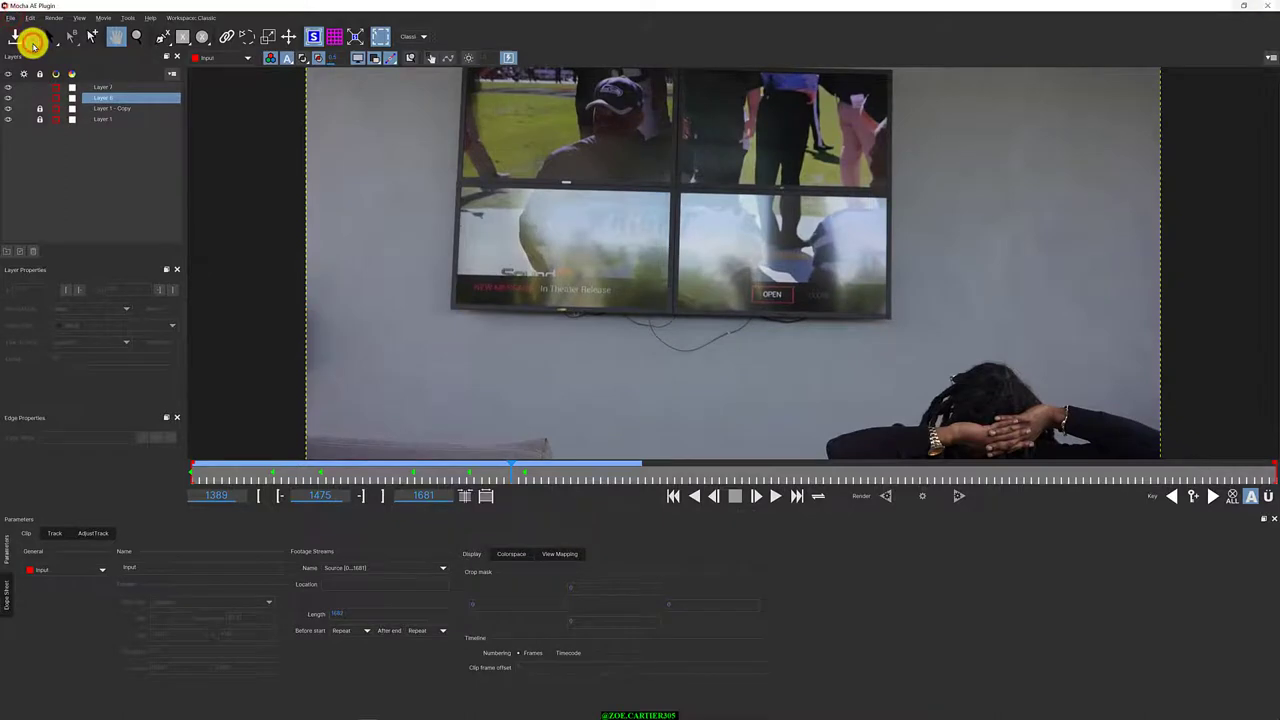
drag(1146, 8, 1200, 455)
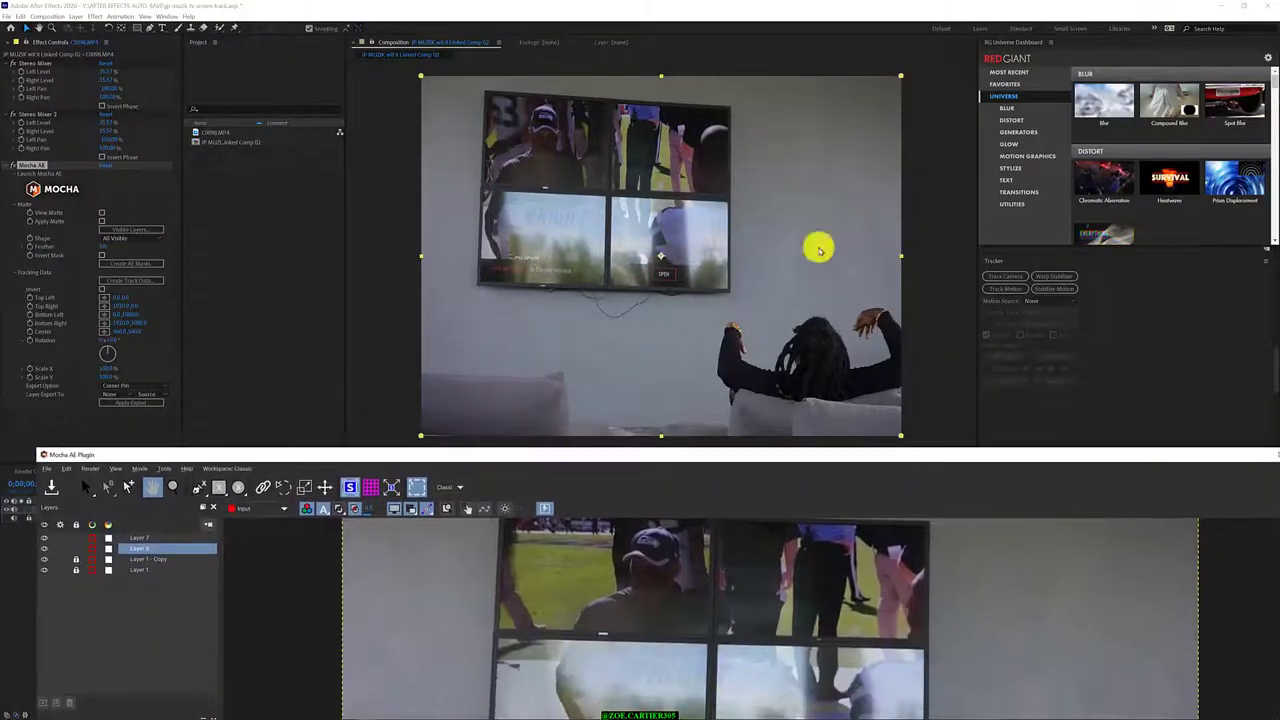
Close Mocha and toggle Apply Matte and View Matte to preview the TV matte on the footage
drag(488, 453, 471, 4)
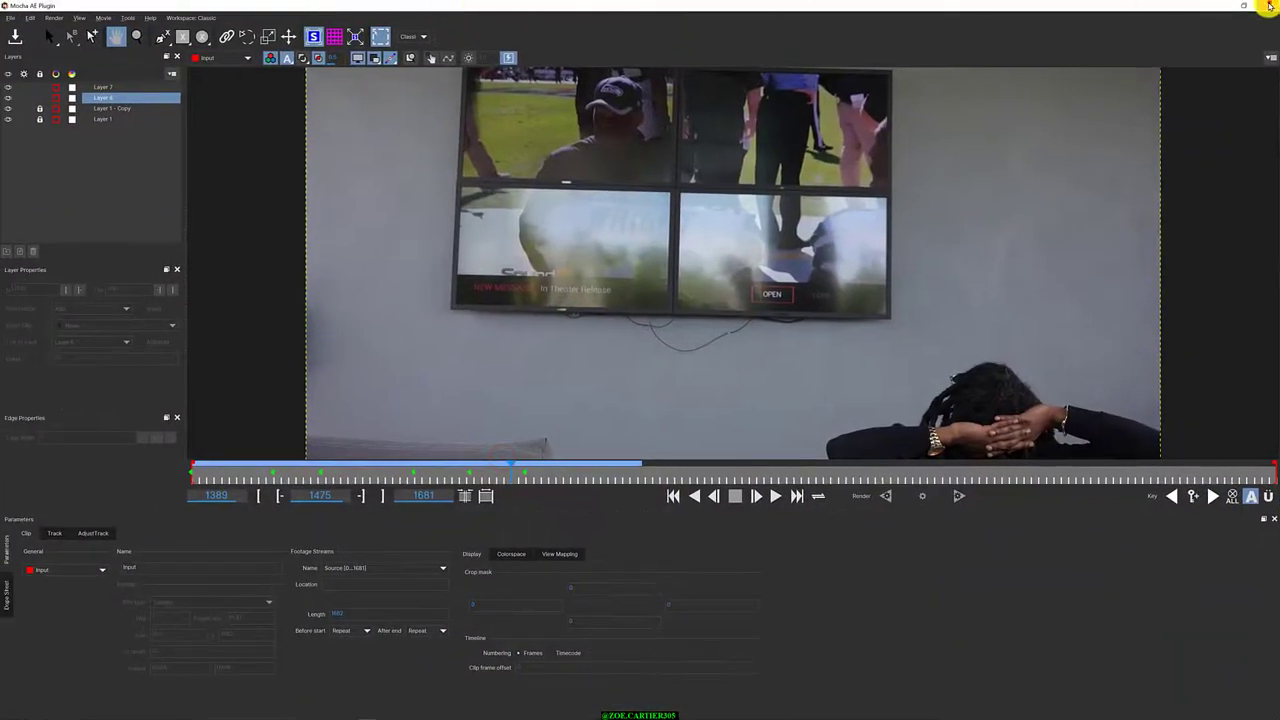
click(1270, 5)
drag(334, 485, 318, 487)
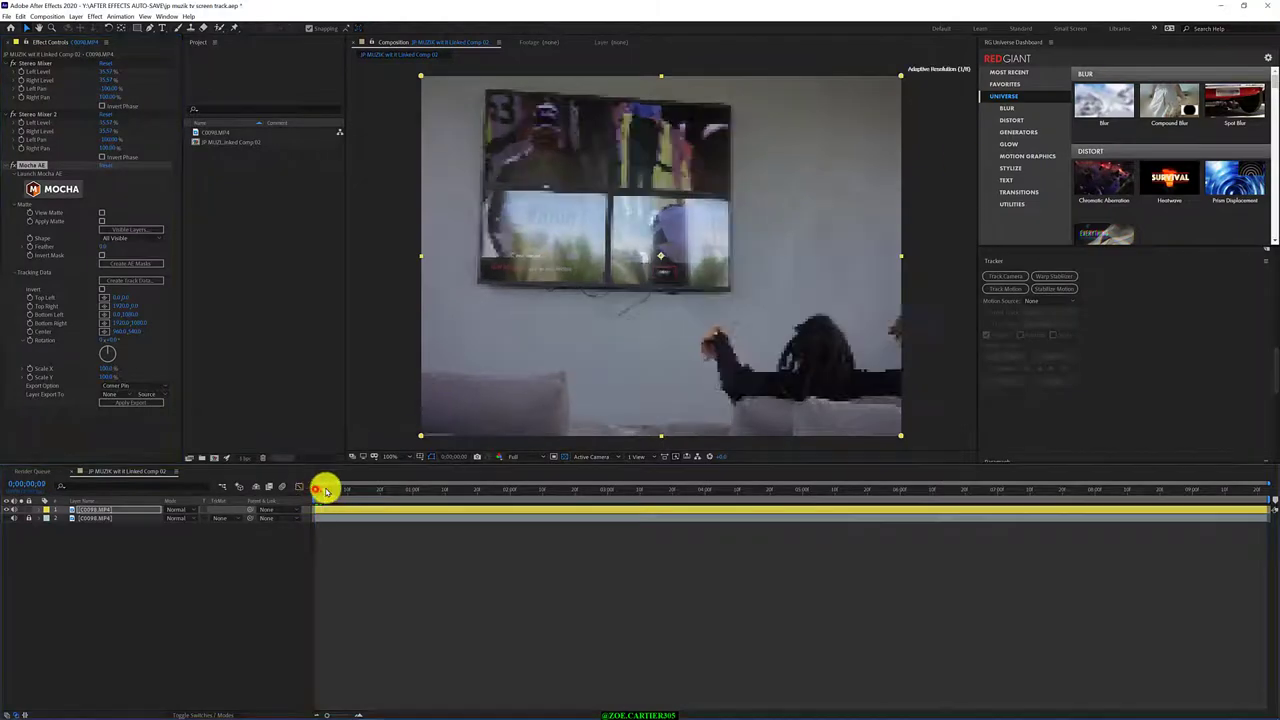
click(101, 224)
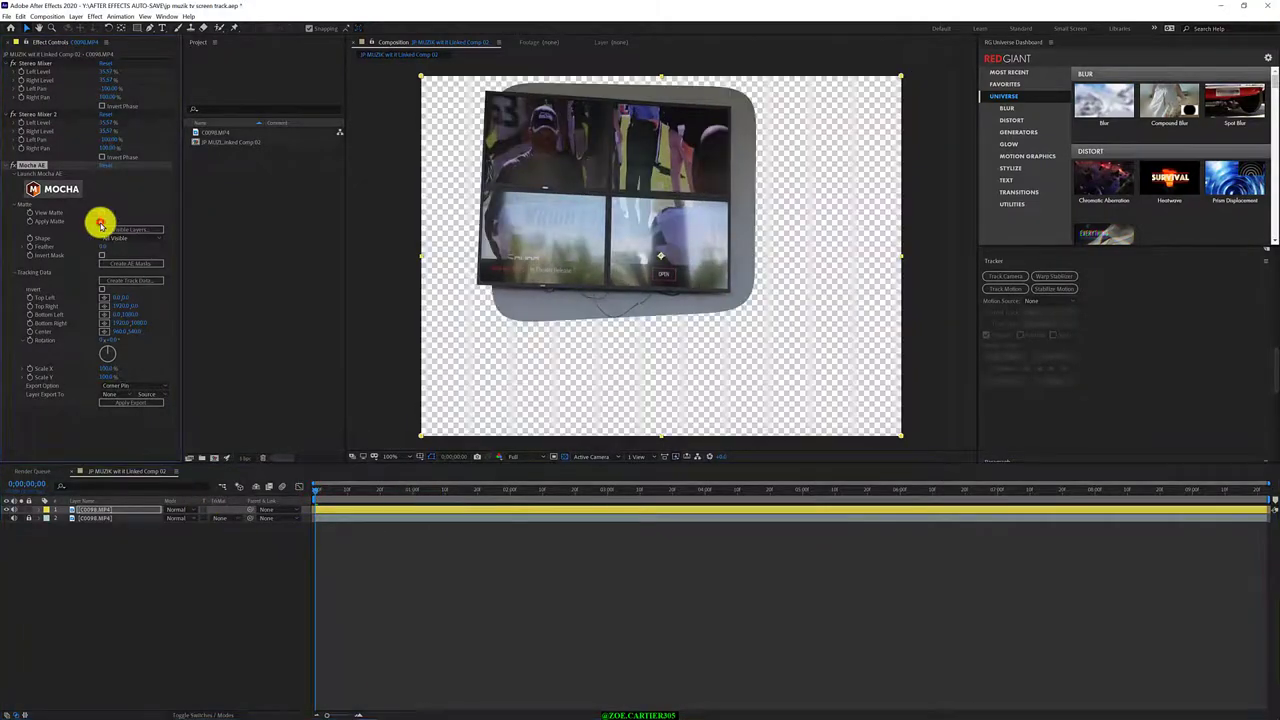
click(101, 213)
click(101, 213)
click(101, 213)
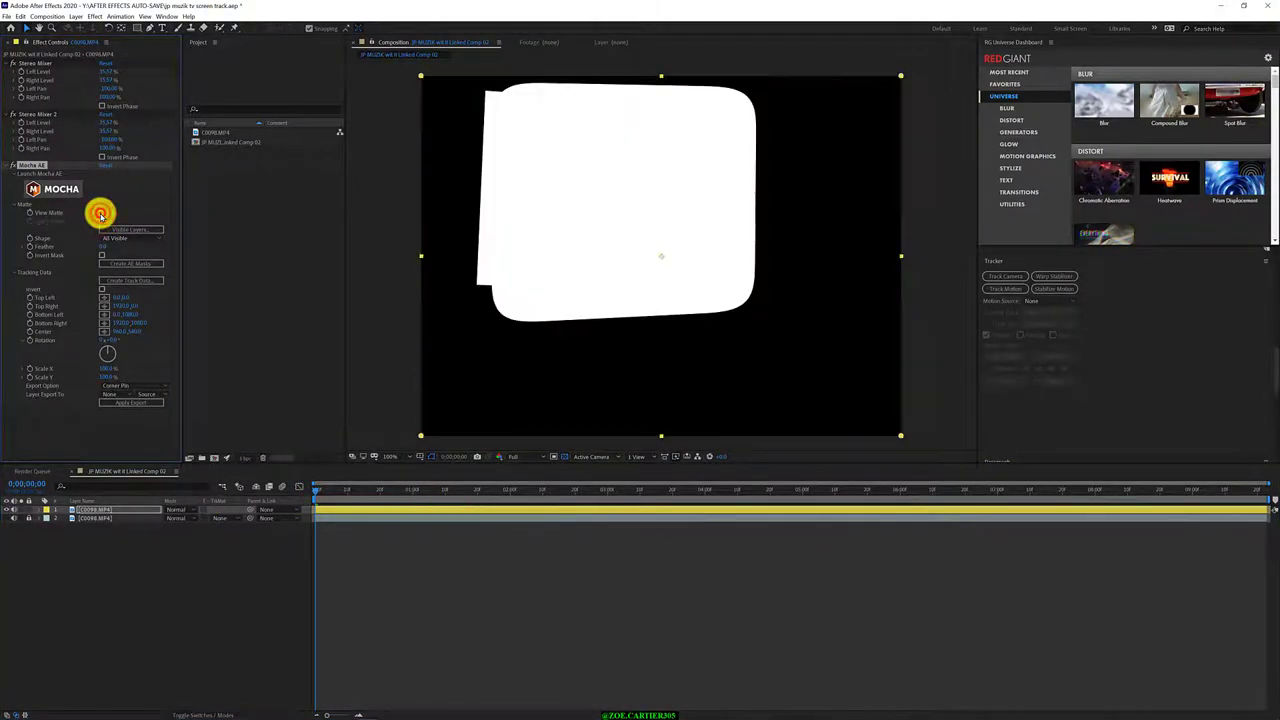
click(101, 213)
click(7, 511)
click(7, 511)
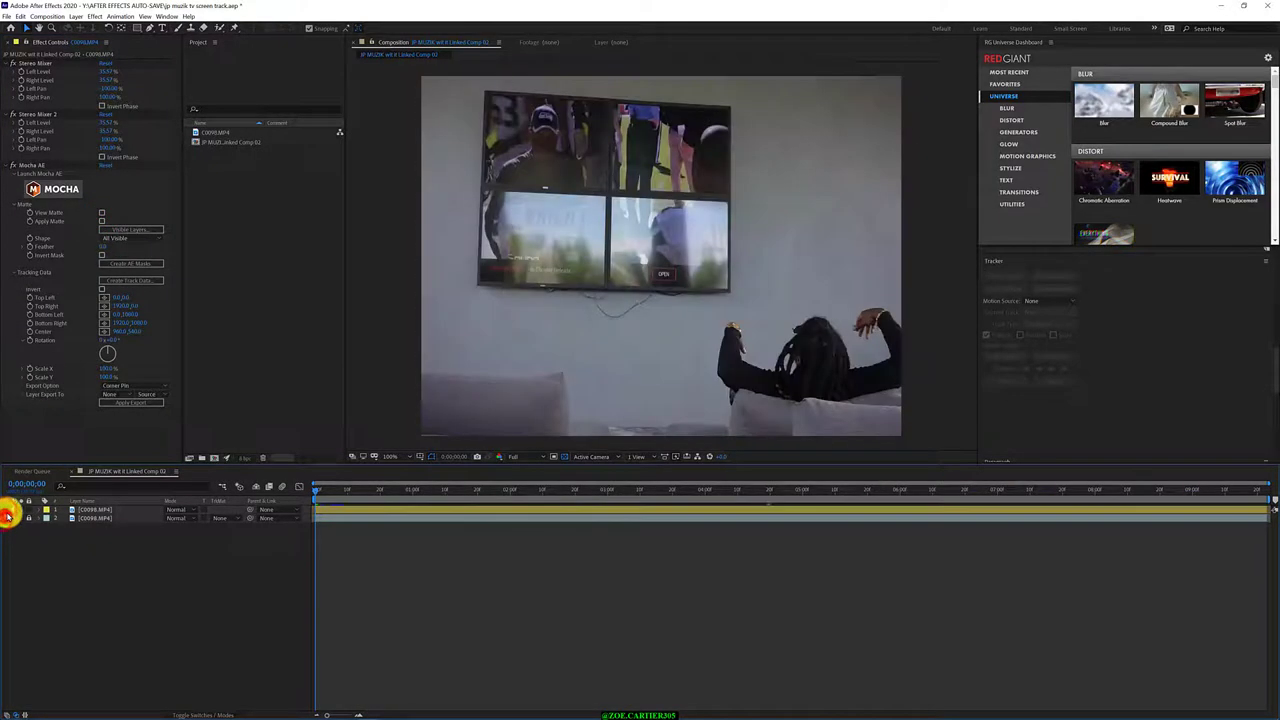
Create masks from the track and turn on Invert Mask in the Mocha AE effect, checking the matte
click(126, 263)
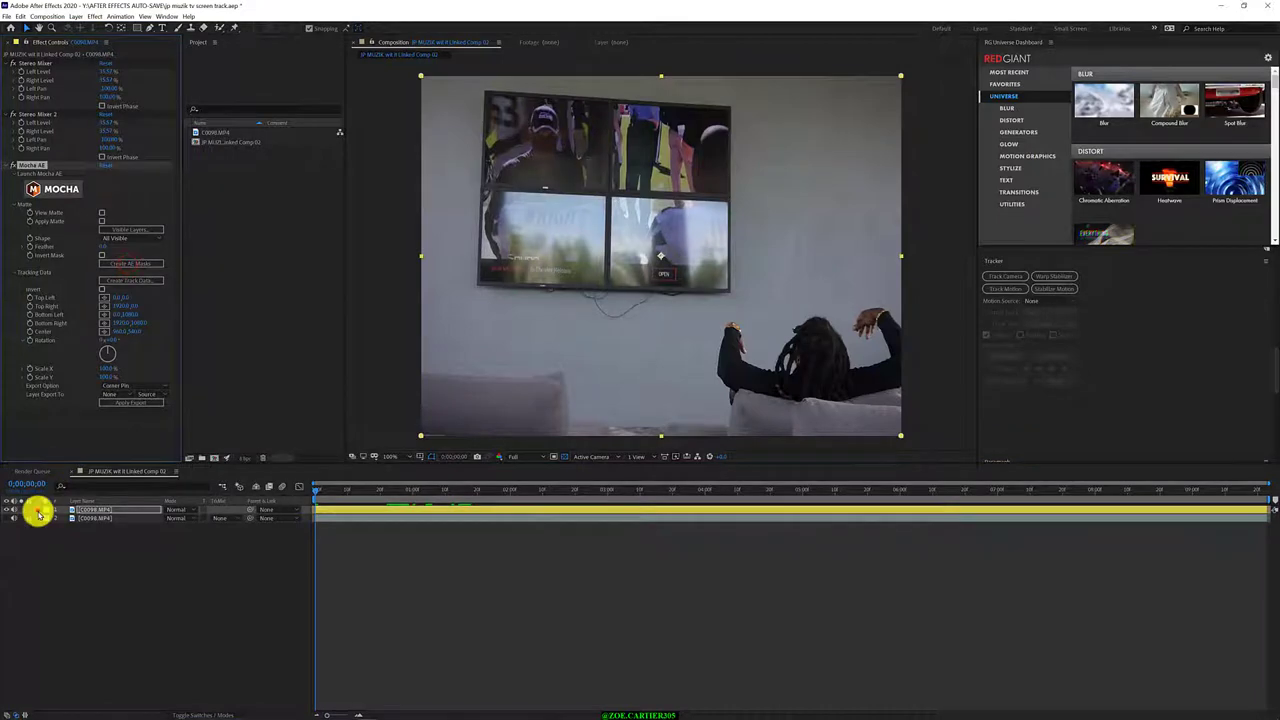
click(38, 512)
click(53, 540)
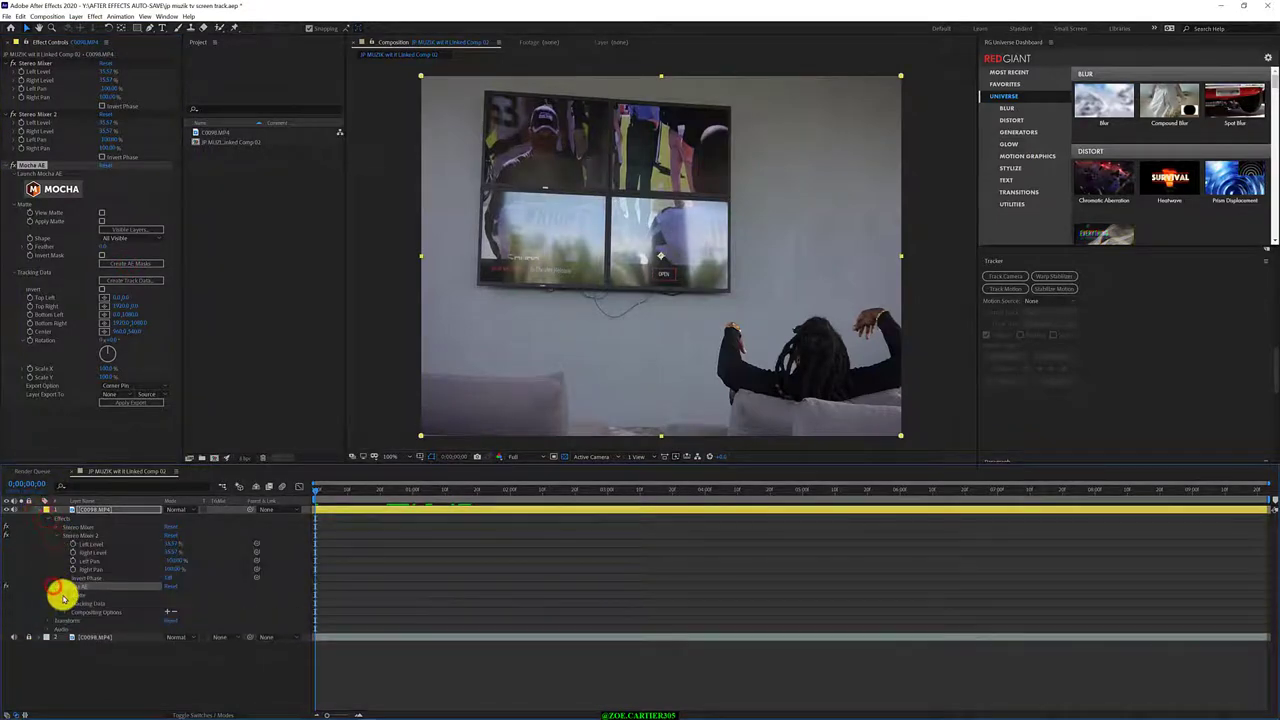
click(57, 587)
click(171, 604)
click(172, 605)
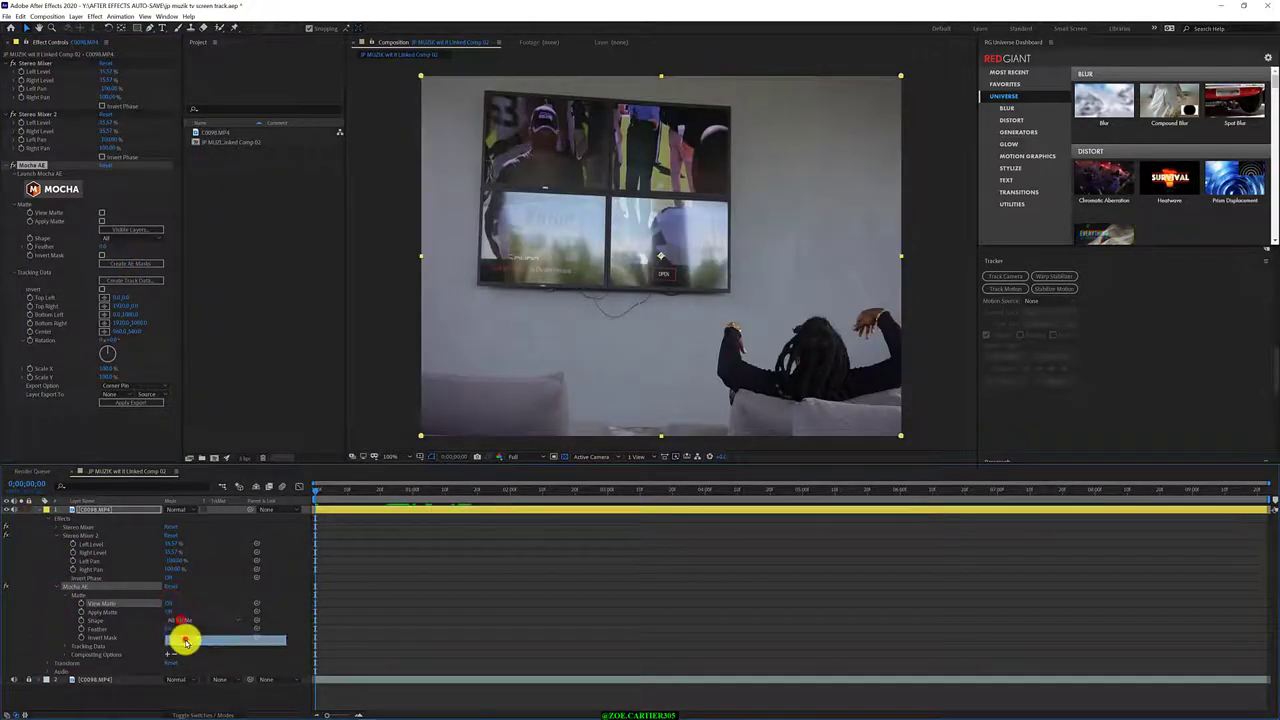
click(171, 636)
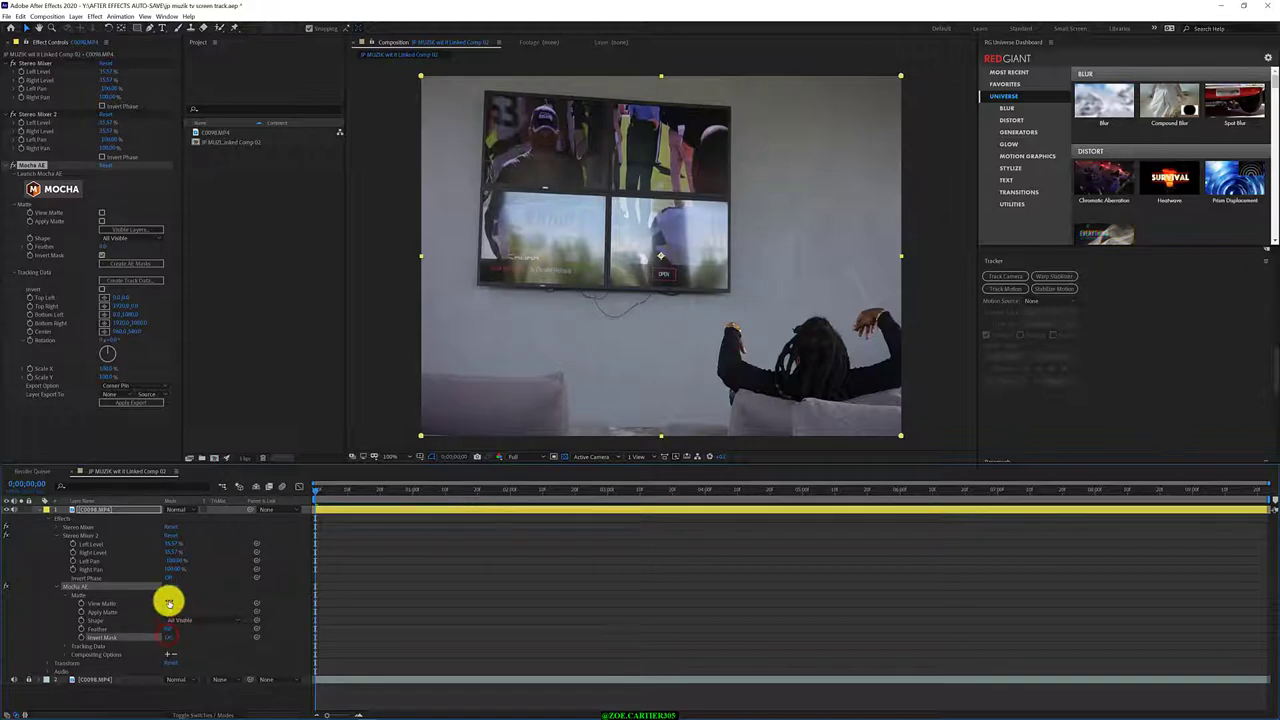
click(169, 603)
click(175, 600)
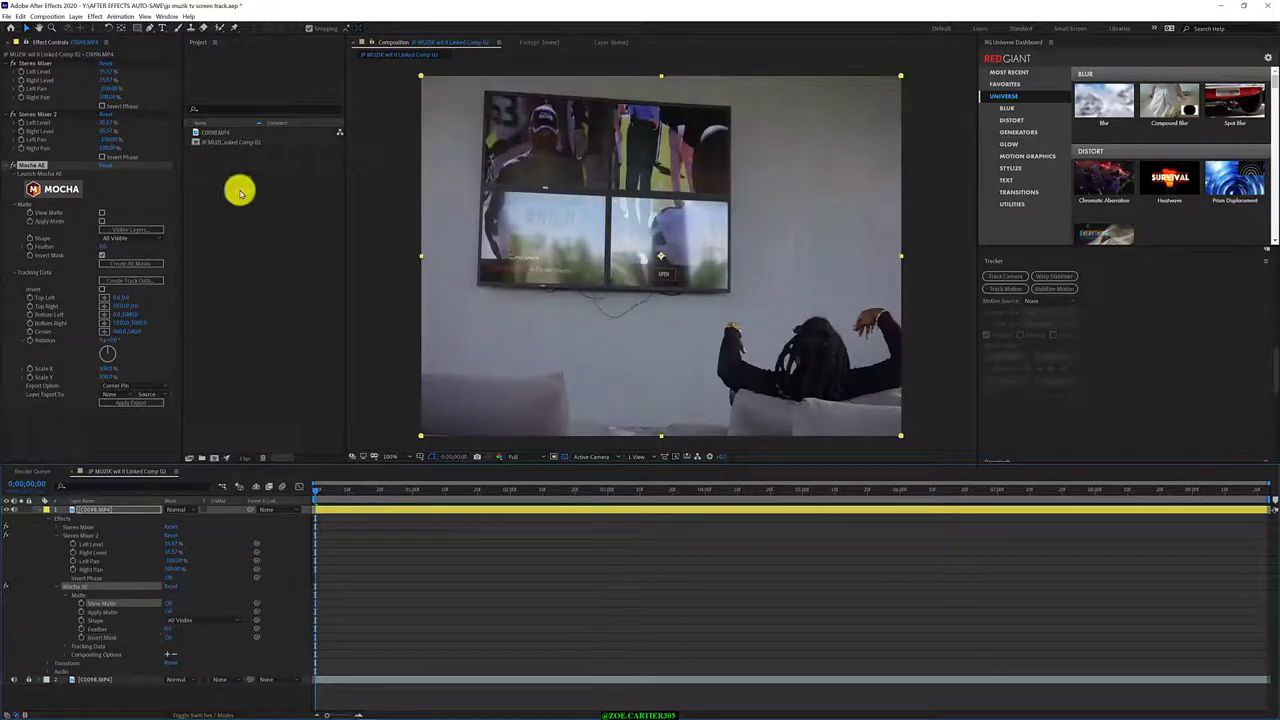
Twirl open the Mocha Tracking Data in the timeline and reopen the Mocha window
click(250, 140)
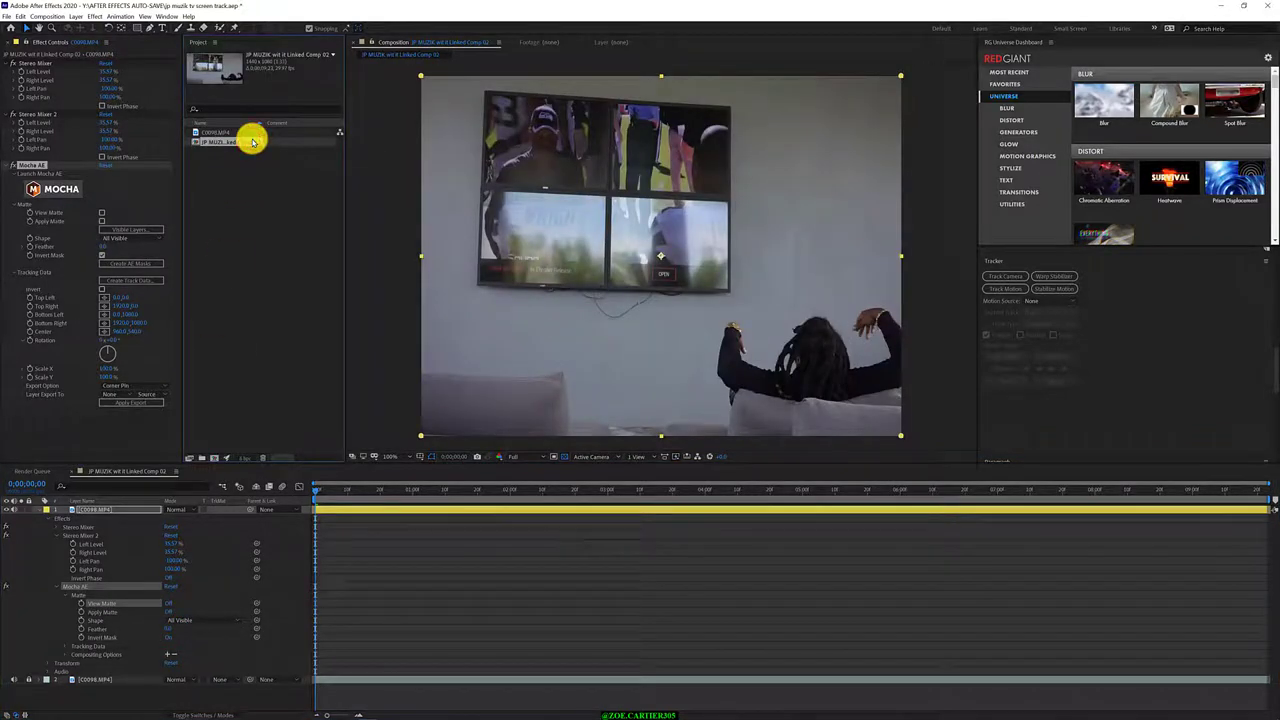
click(64, 647)
scroll(62, 647, down, 1)
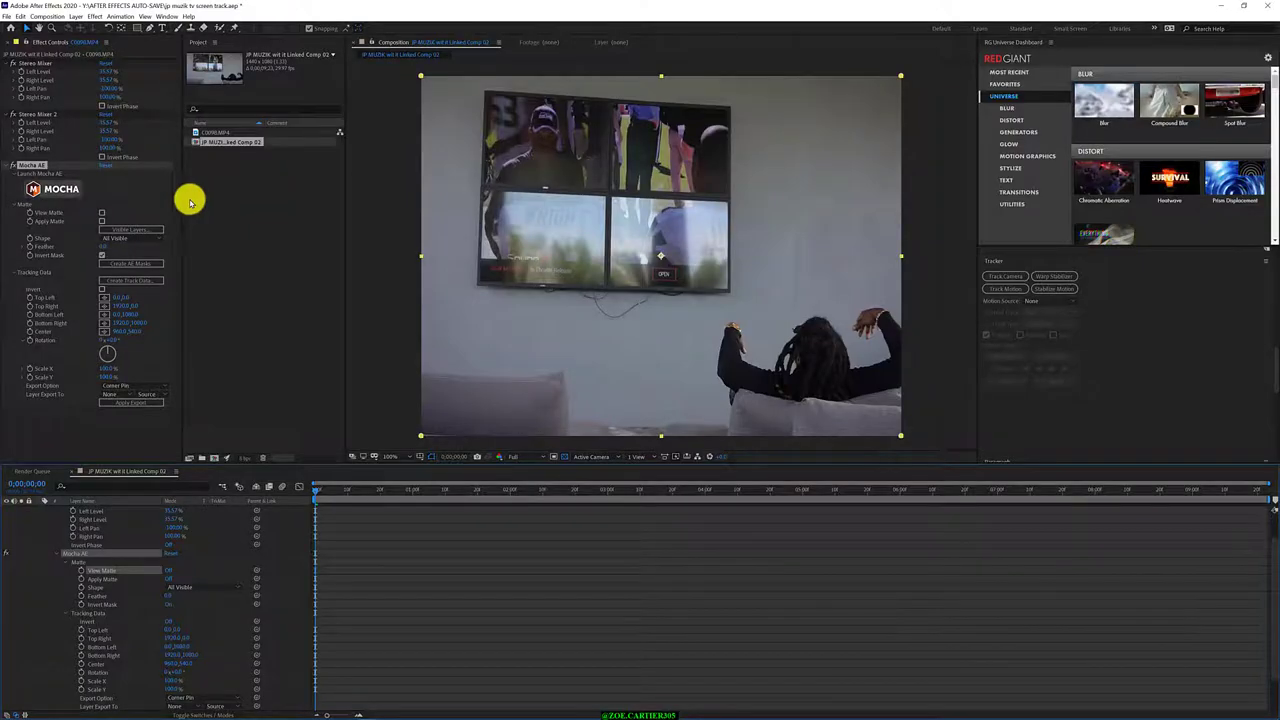
click(35, 193)
Cycle the viewer through its sources: input video, logo image and checkerboard grid
click(222, 60)
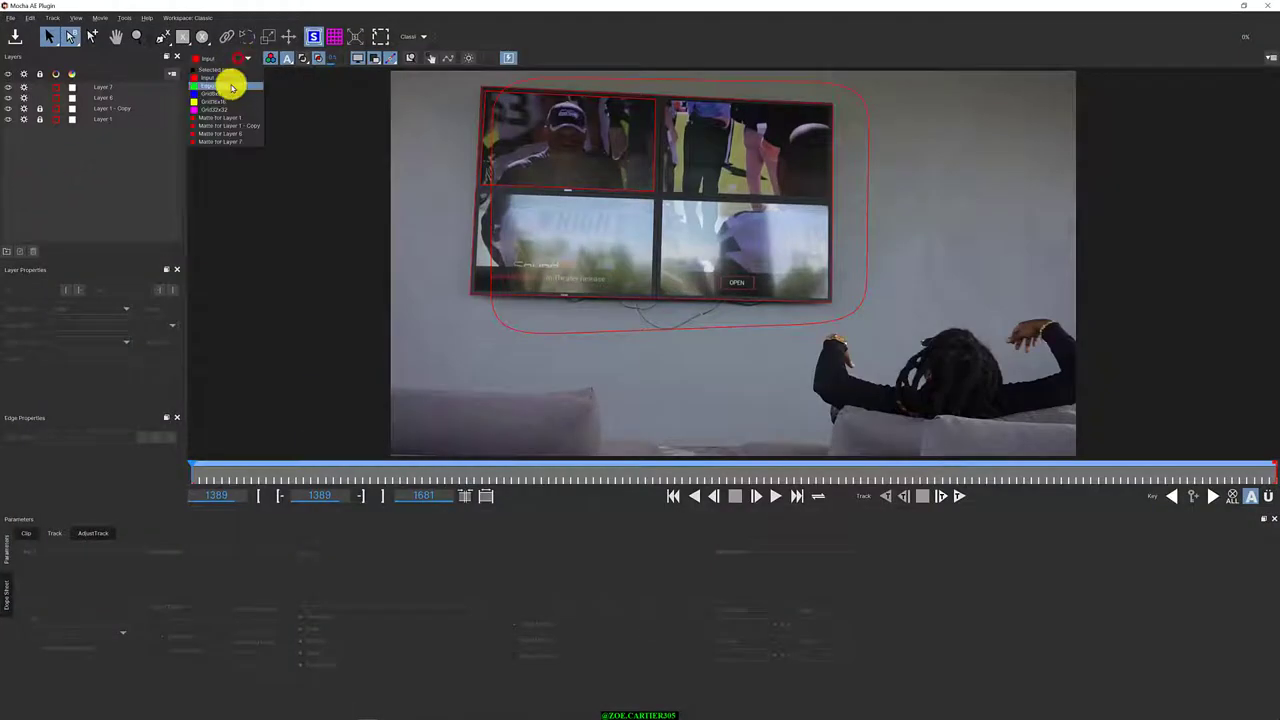
click(229, 85)
click(229, 57)
click(229, 93)
click(229, 60)
click(231, 79)
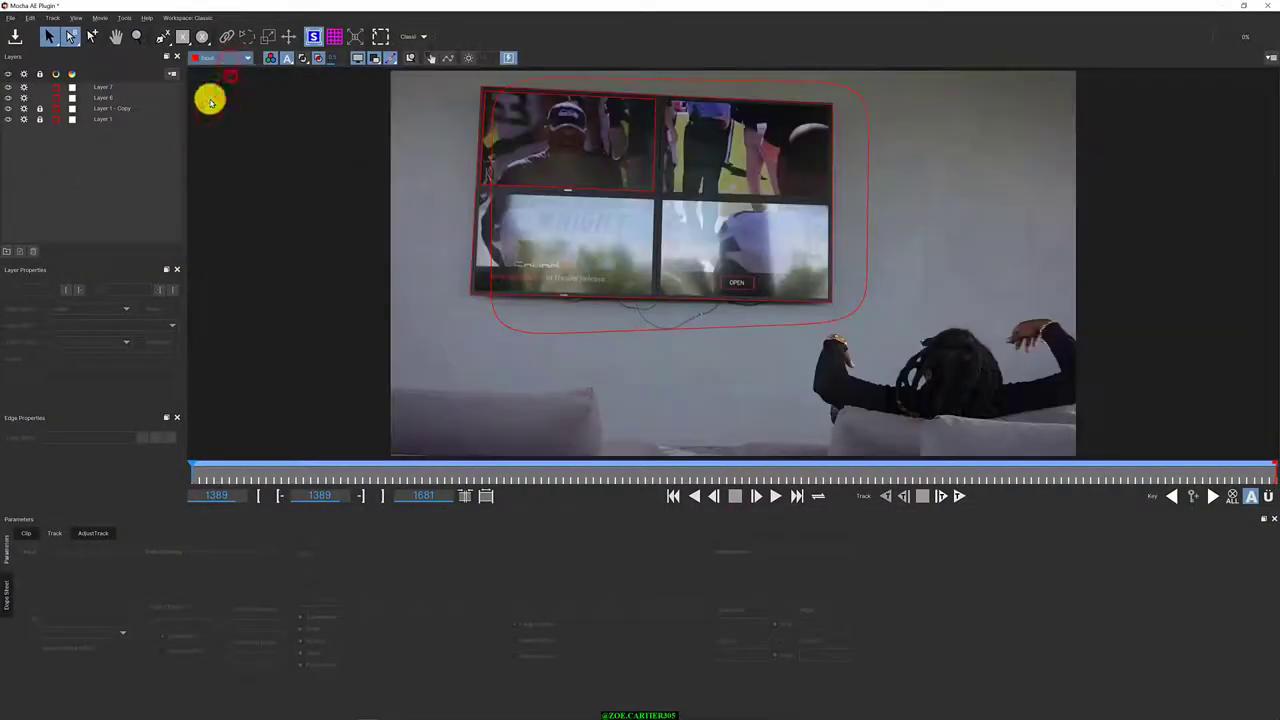
click(103, 97)
click(237, 57)
Select Layer 6 and show the current layer's matte in the viewer
click(237, 87)
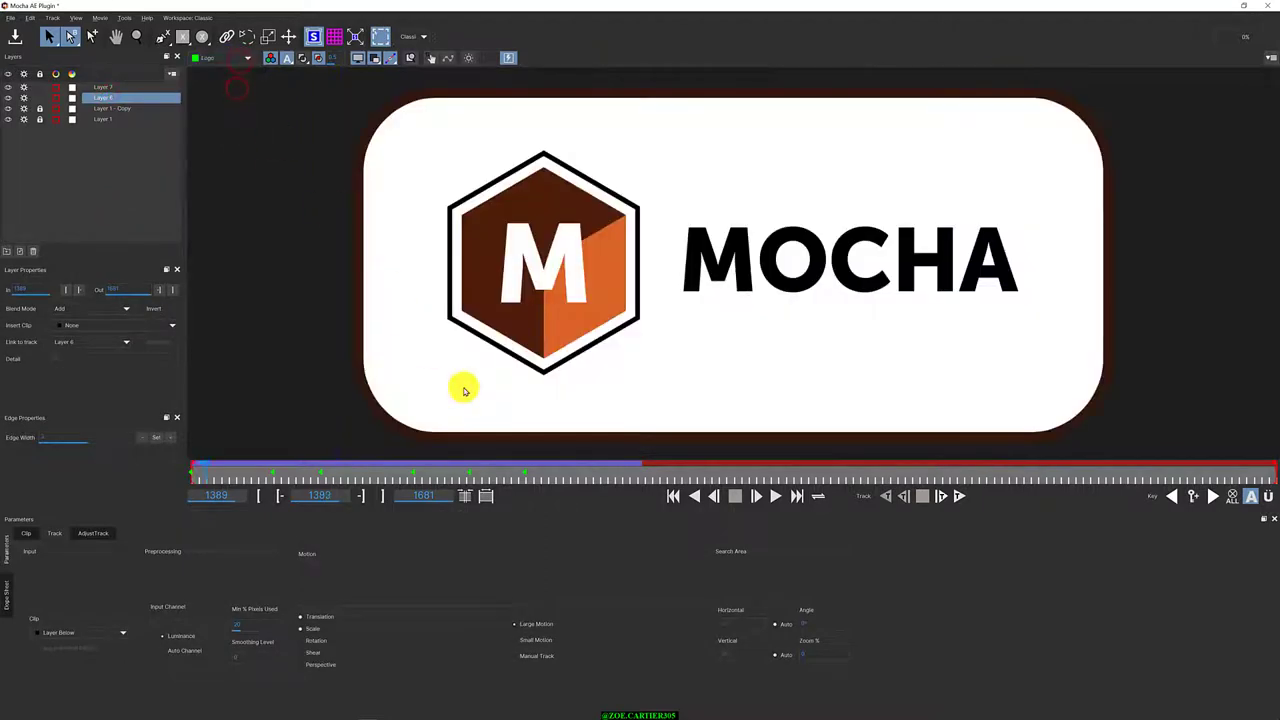
click(222, 57)
click(229, 101)
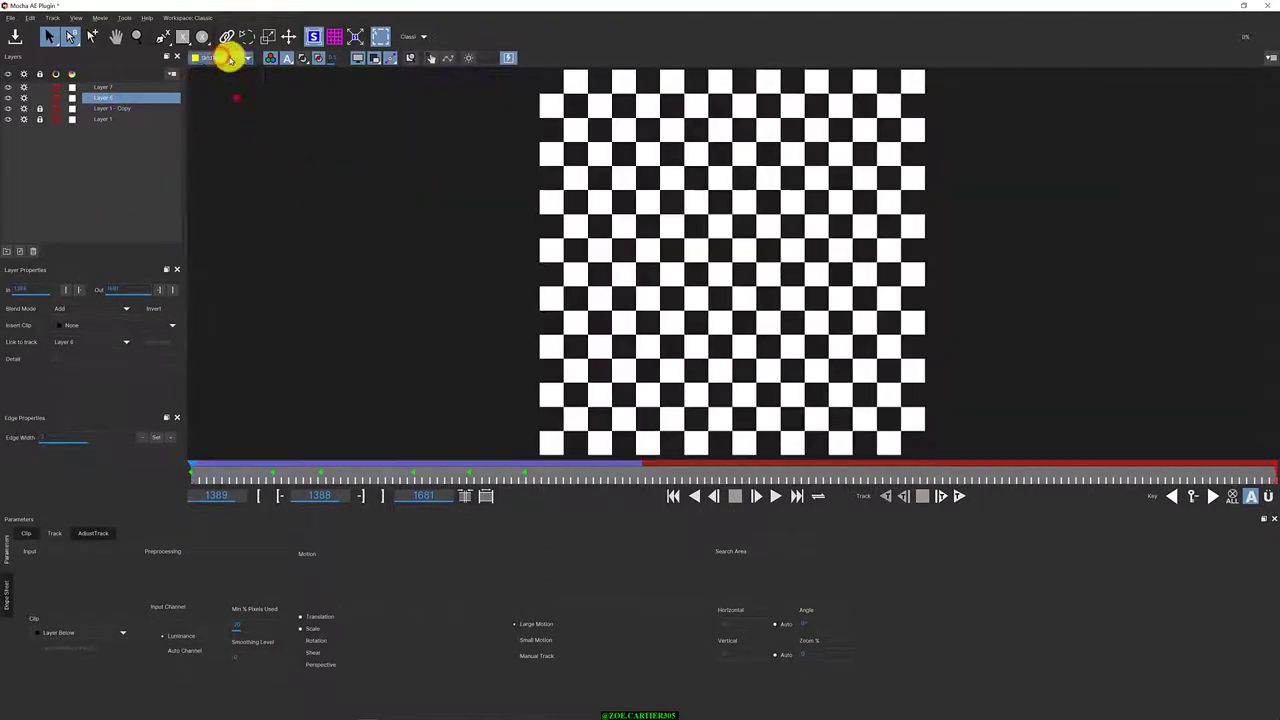
click(229, 57)
click(229, 118)
click(237, 57)
Delete Layer 1, Layer 1 - Copy and Layer 7, leaving only Layer 6
click(246, 129)
click(94, 113)
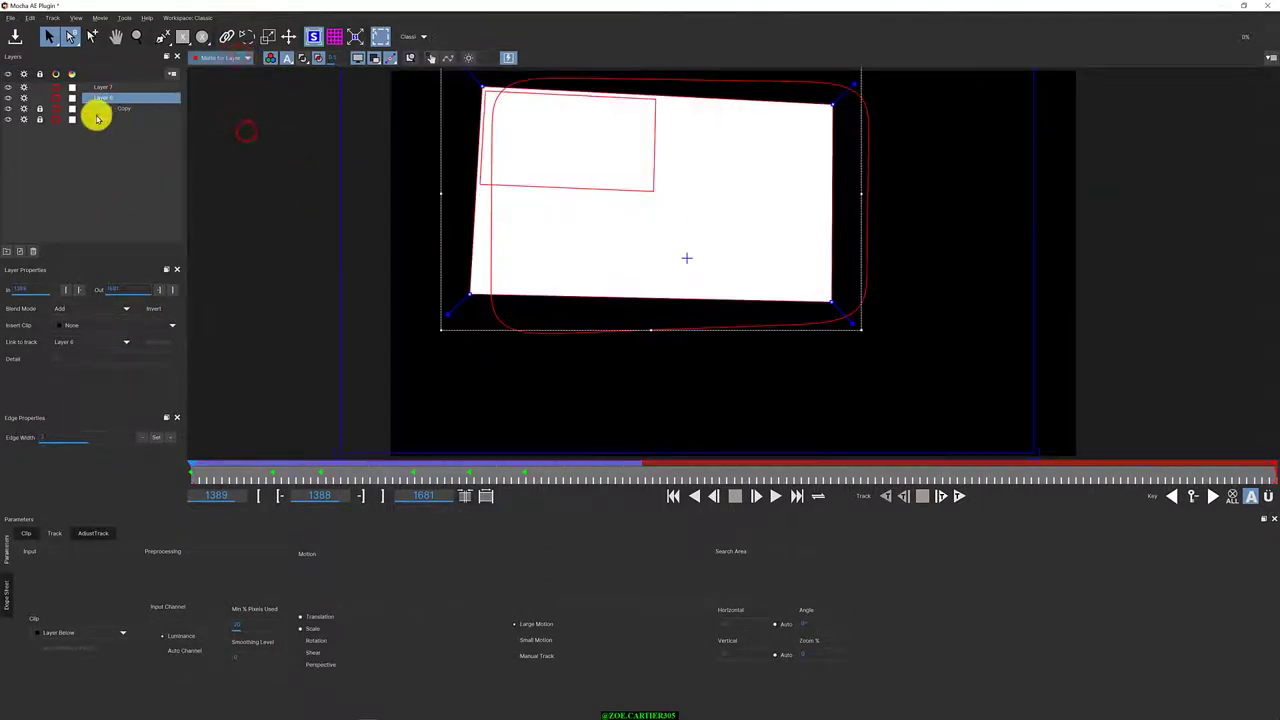
click(40, 109)
right_click(108, 120)
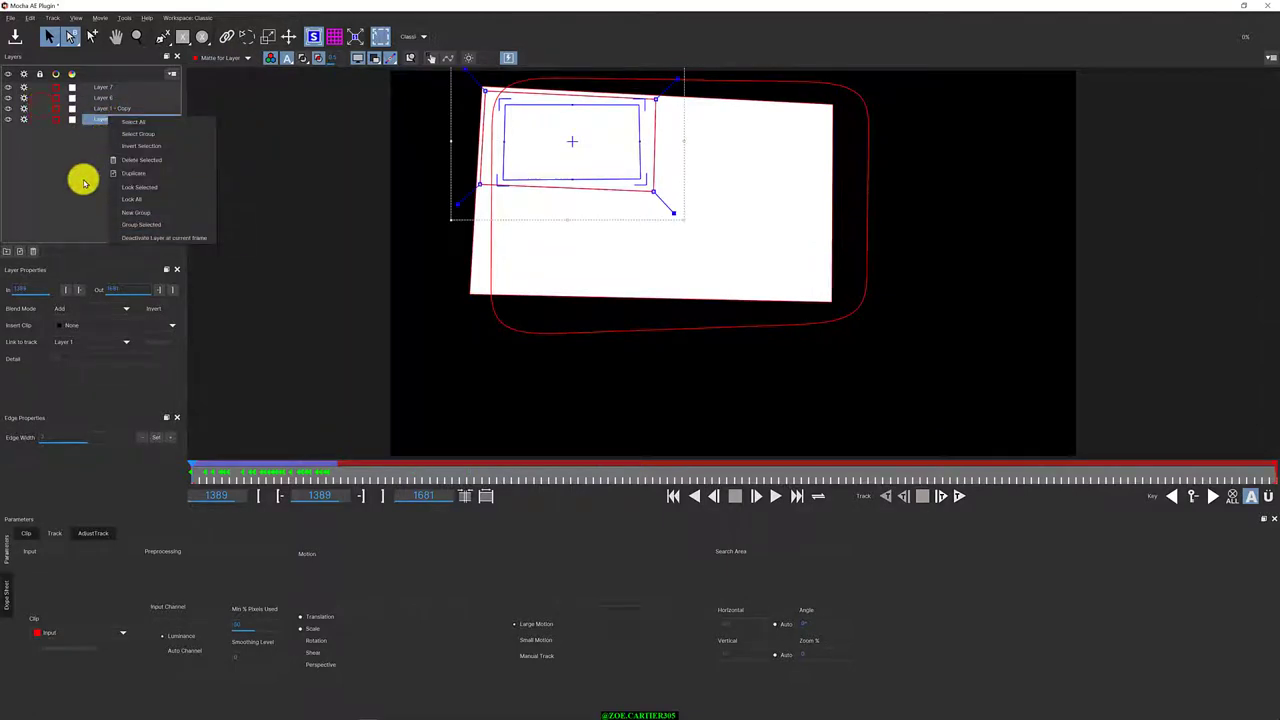
click(141, 159)
right_click(100, 90)
click(126, 129)
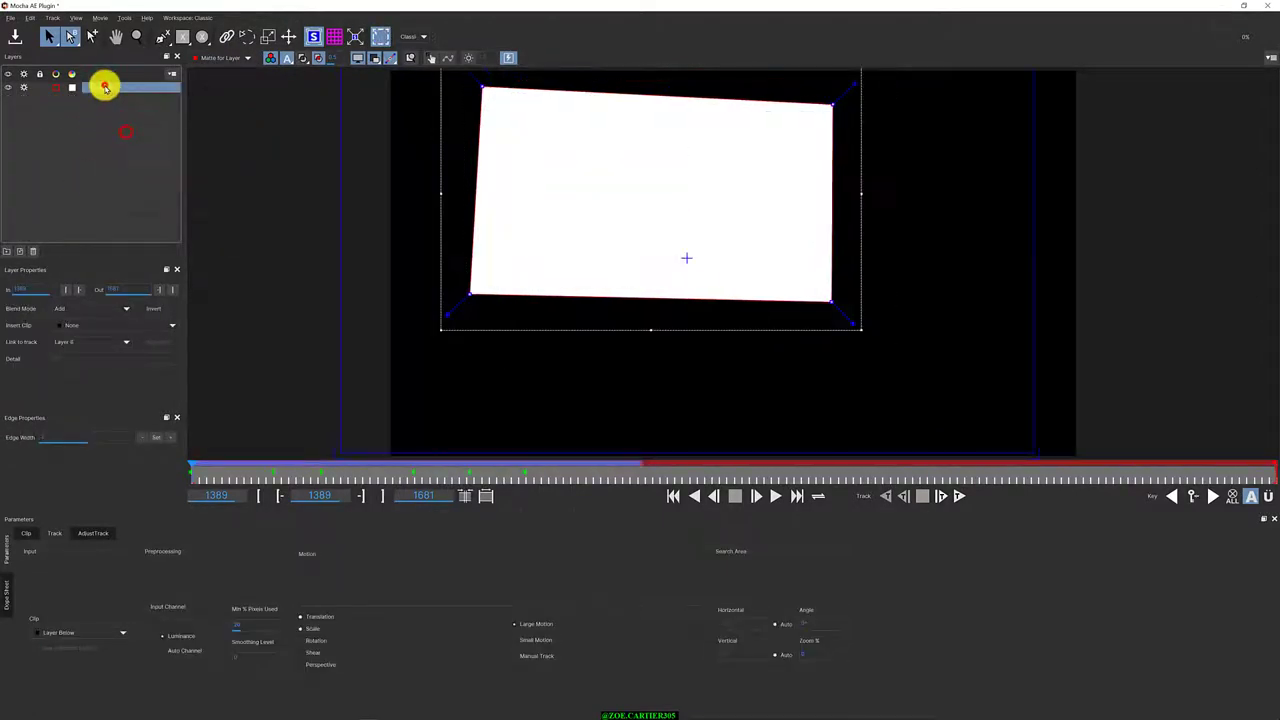
Show Layer 6's matte over the input video and restore the Mocha window to a smaller size
click(243, 57)
click(224, 70)
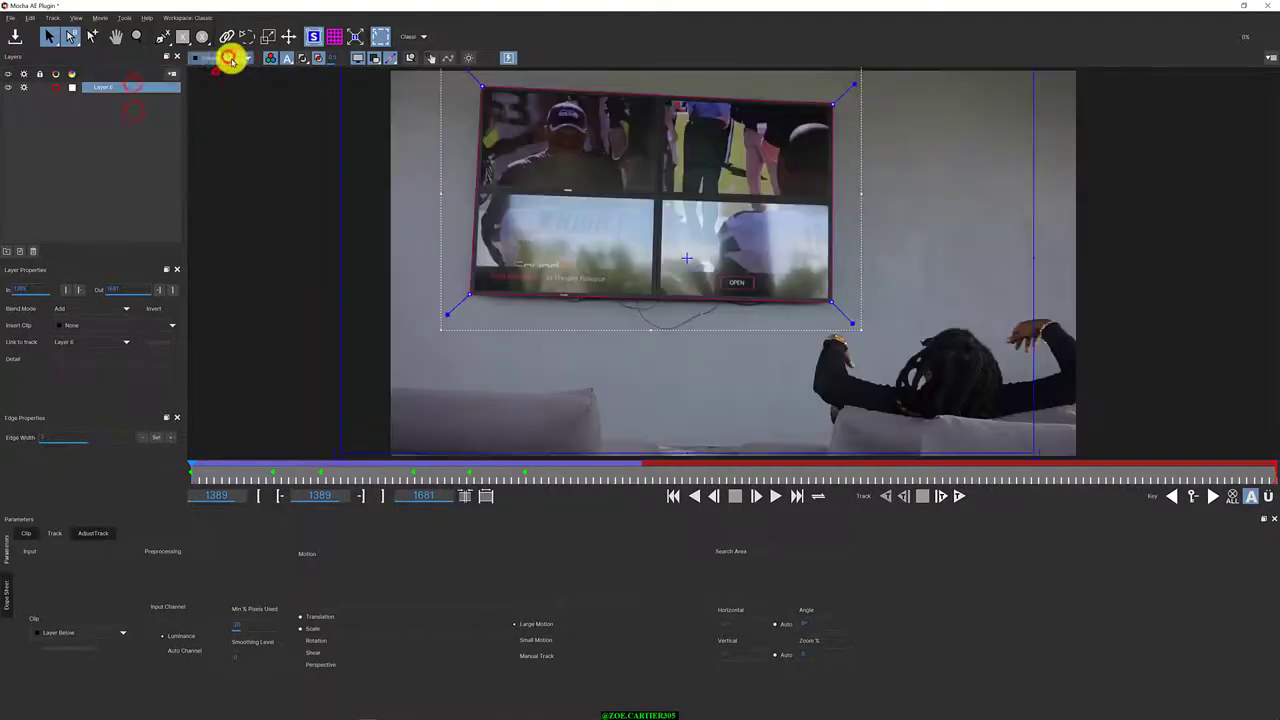
scroll(232, 60, down, 1)
scroll(232, 60, down, 1)
scroll(232, 60, down, 1)
click(128, 116)
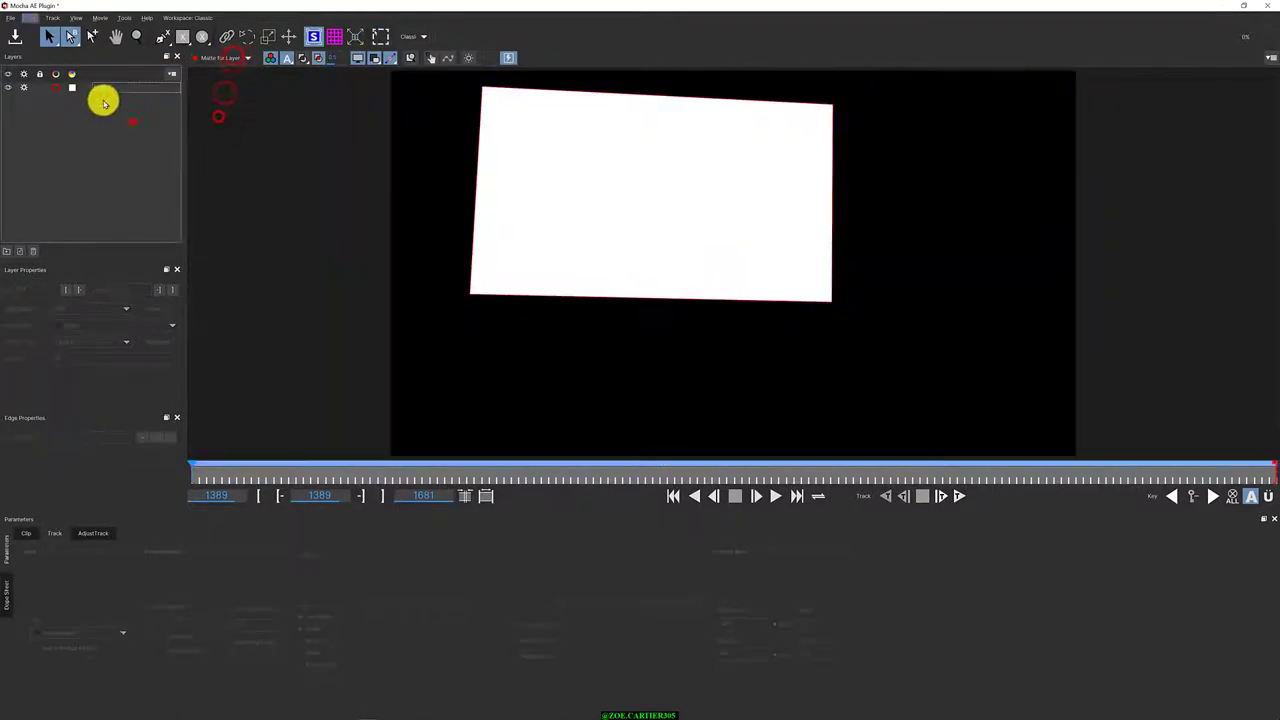
double_click(1146, 9)
Close Mocha and tick Apply Matte on the top C0098.MP4 layer, previewing a later frame
drag(749, 57, 949, 63)
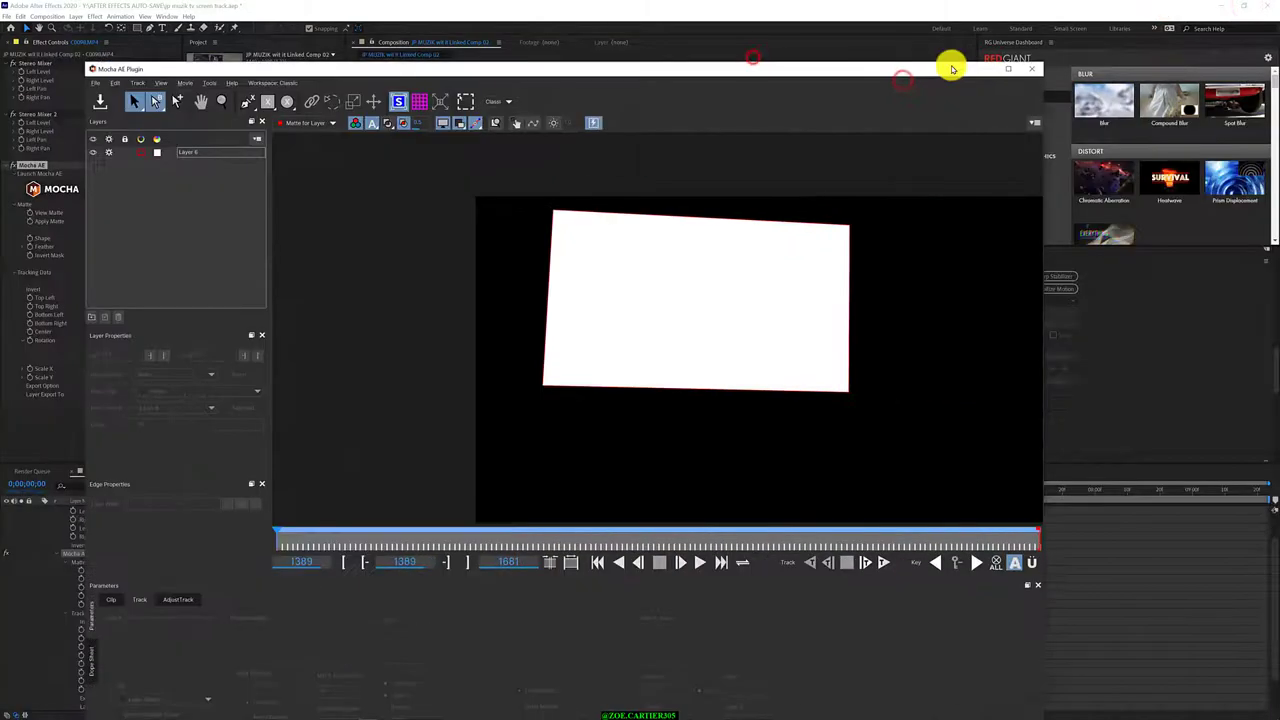
click(1034, 63)
click(111, 264)
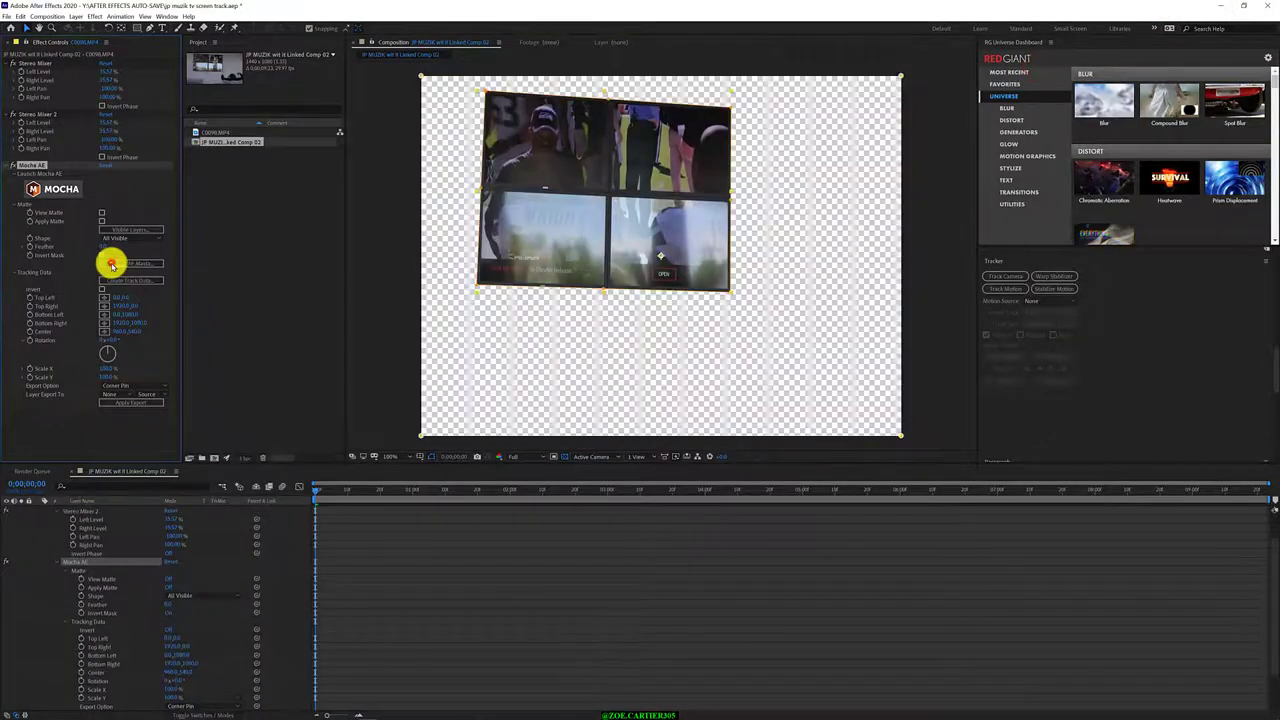
mouse_move(337, 489)
mouse_down()
mouse_move(1120, 540)
mouse_move(236, 570)
mouse_up()
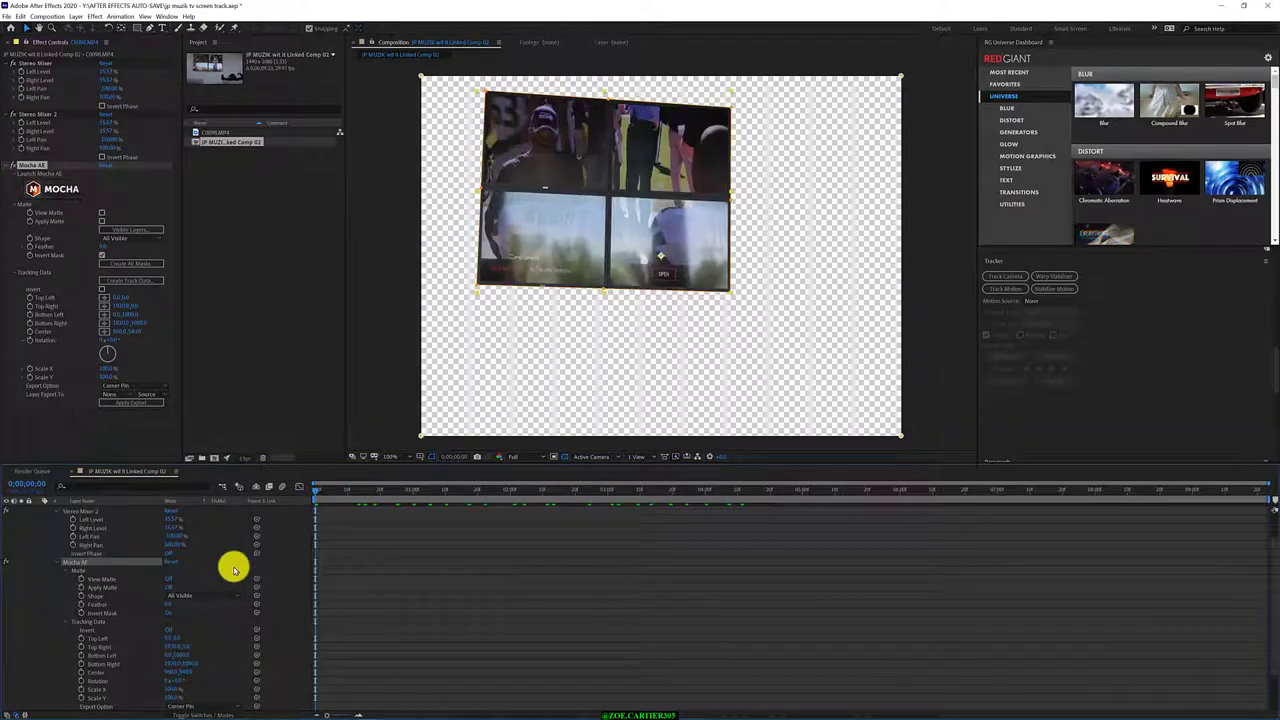
click(6, 165)
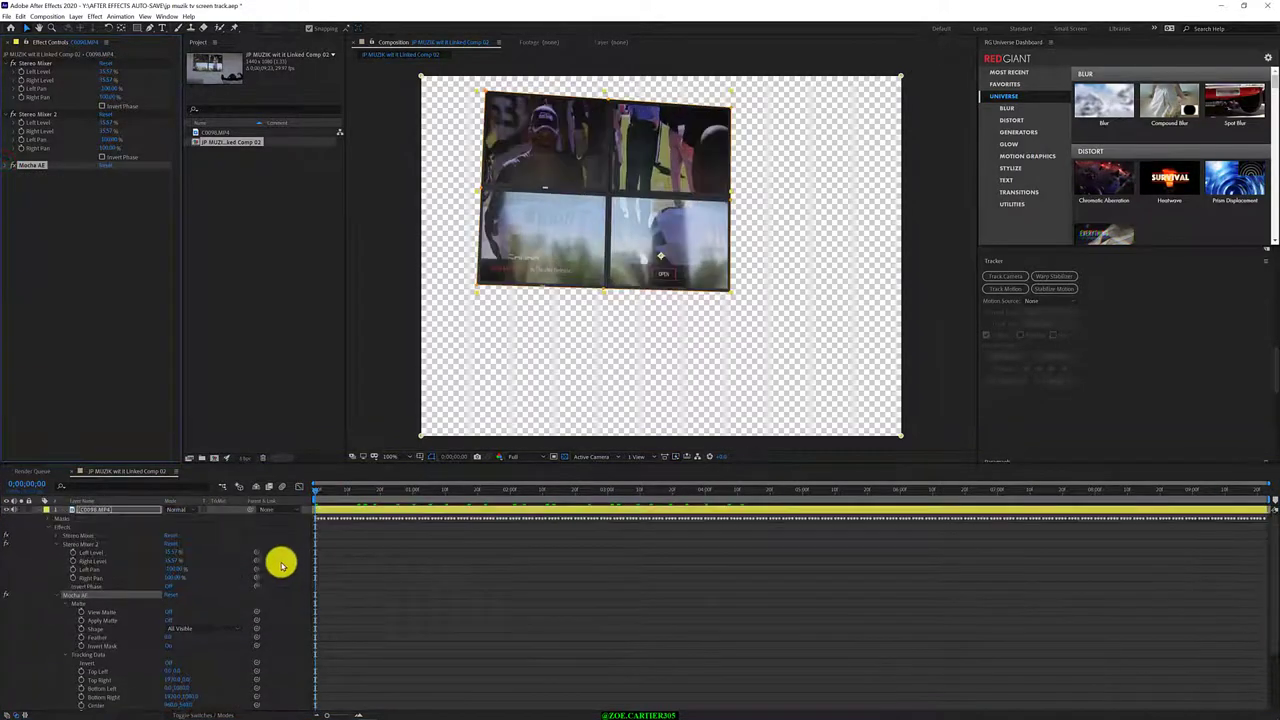
click(29, 508)
click(7, 519)
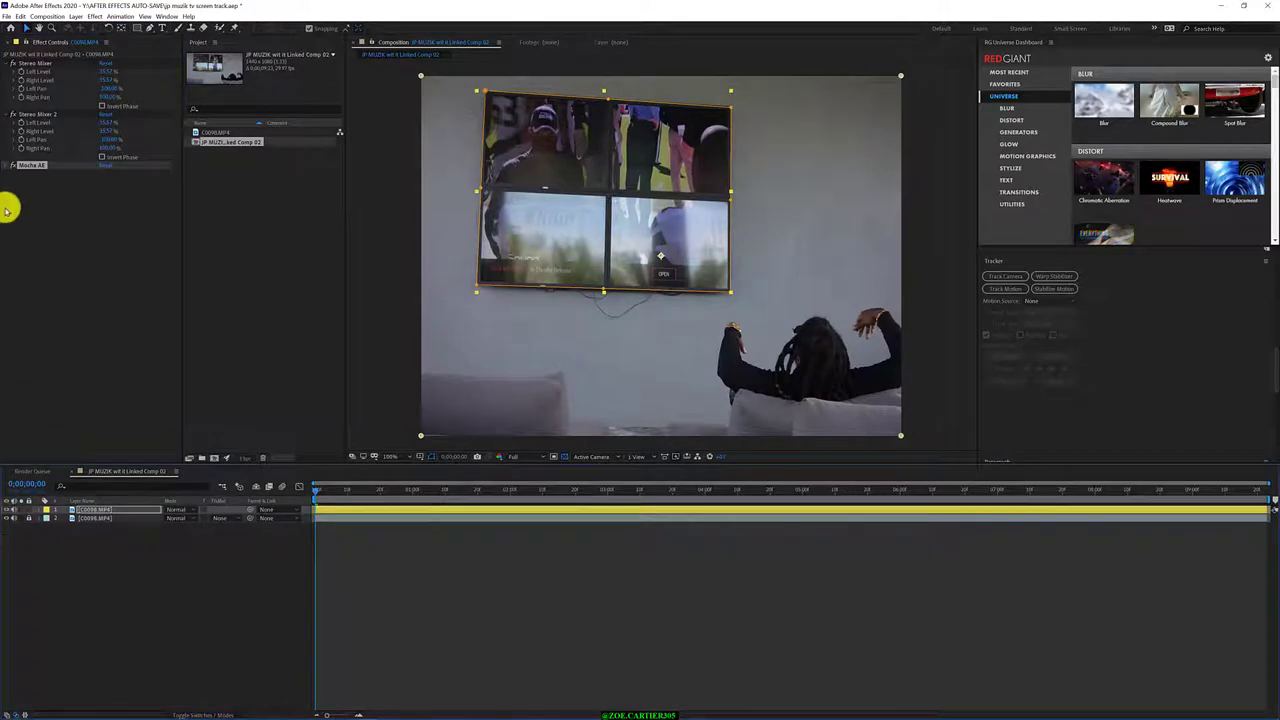
click(6, 165)
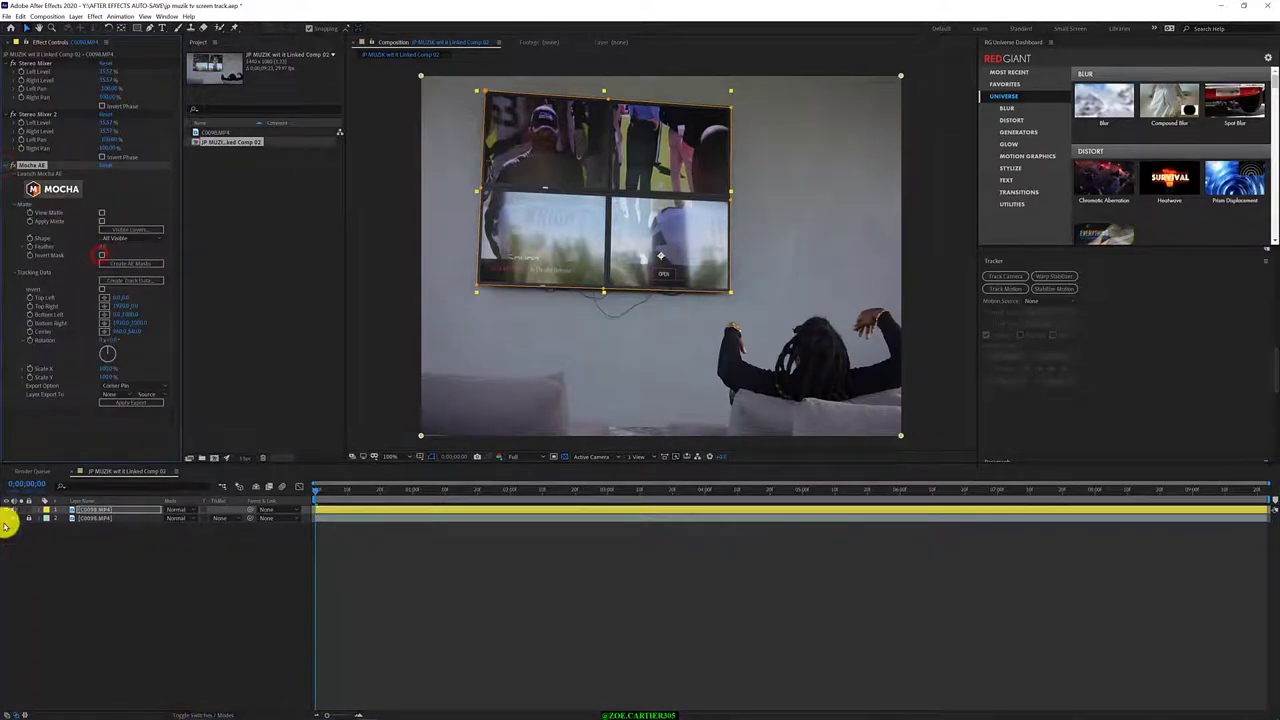
Invert the matte so the TV area is cut out, checking with View Matte and the bottom layer hidden
click(7, 519)
click(118, 267)
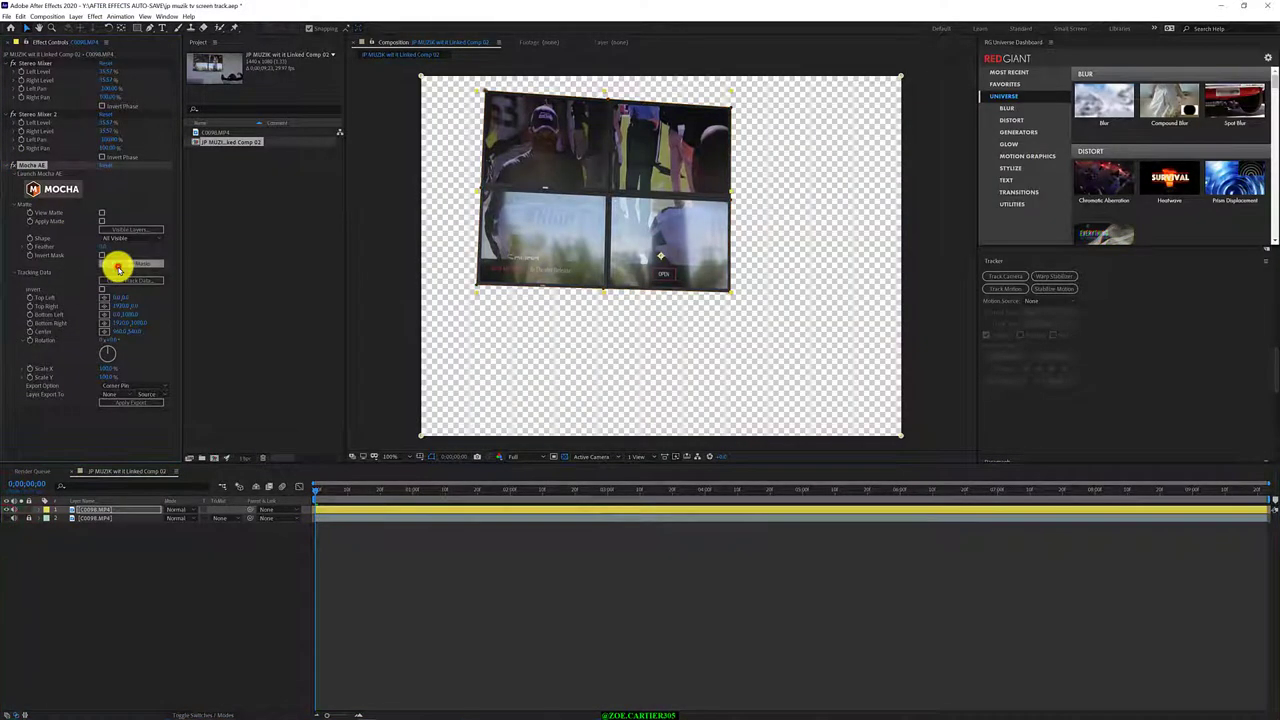
click(101, 220)
click(6, 519)
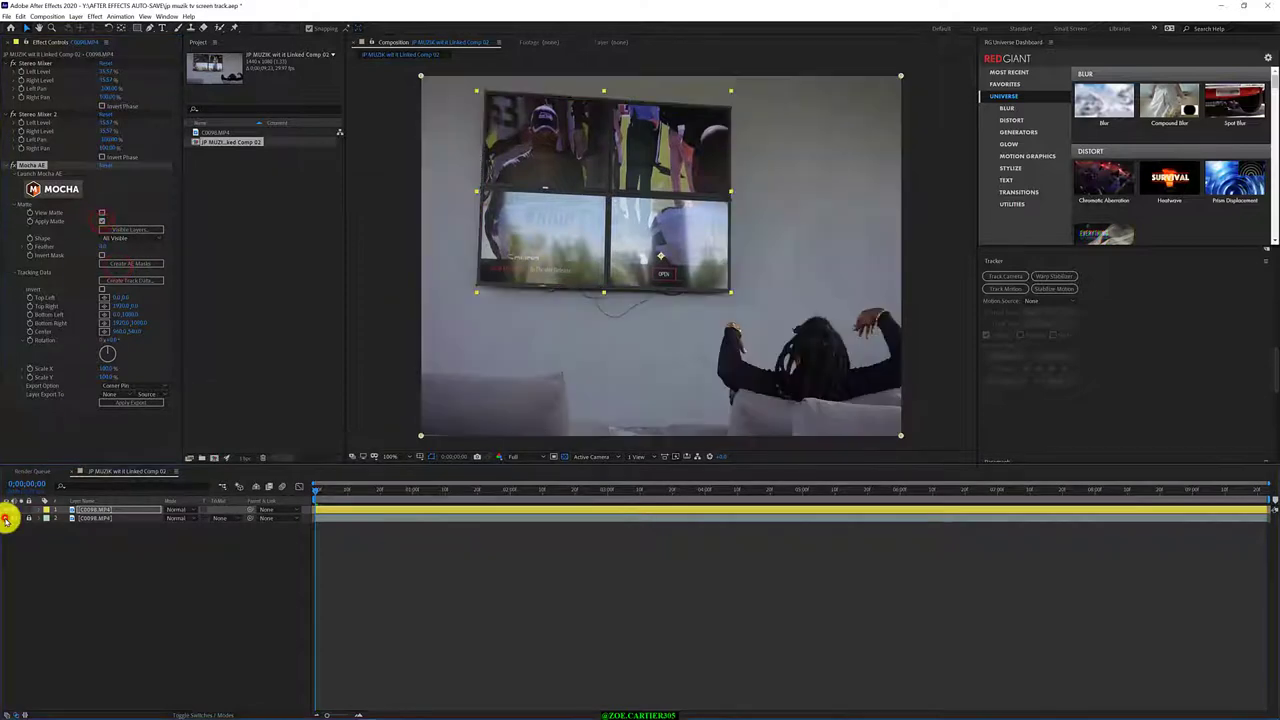
click(101, 213)
click(102, 256)
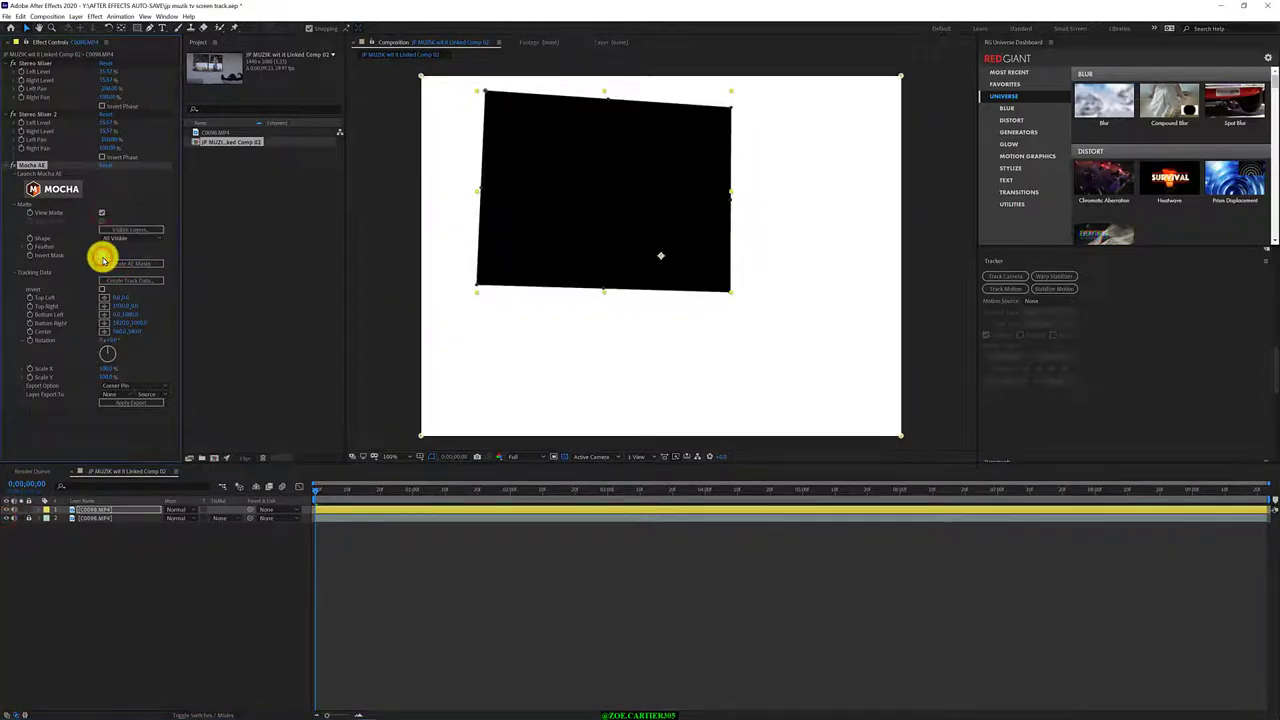
click(6, 510)
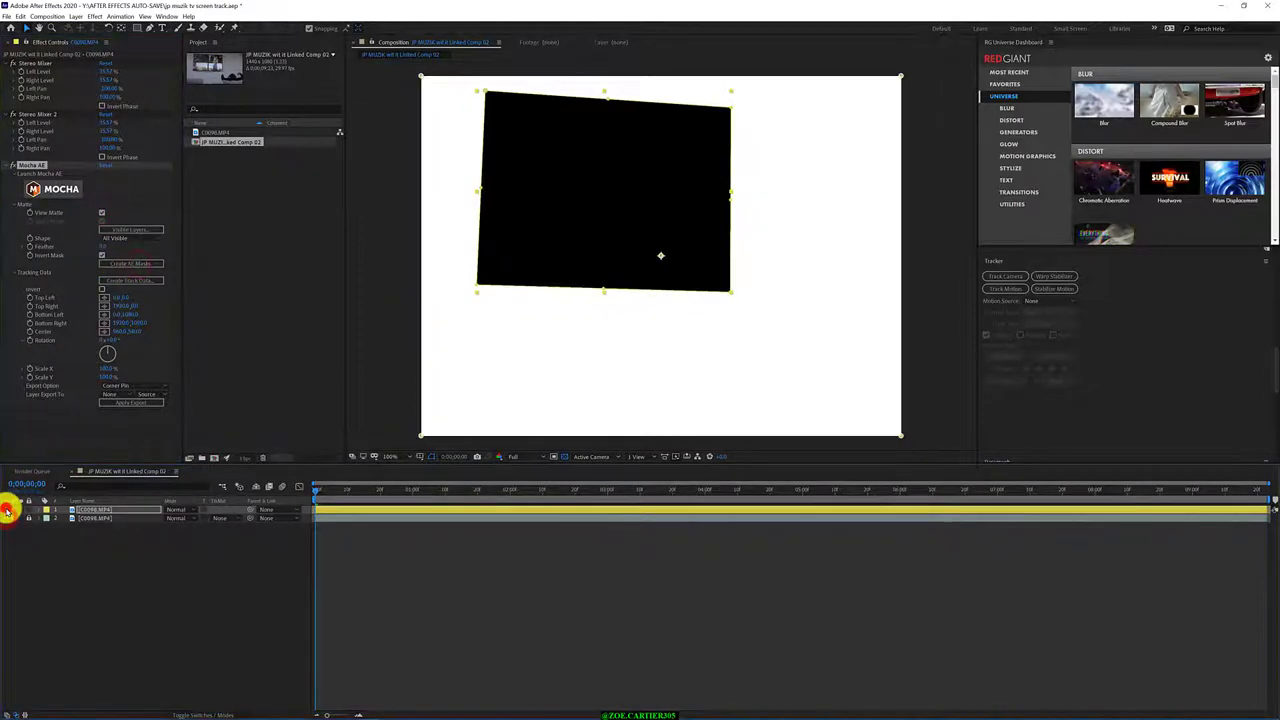
click(101, 213)
click(9, 519)
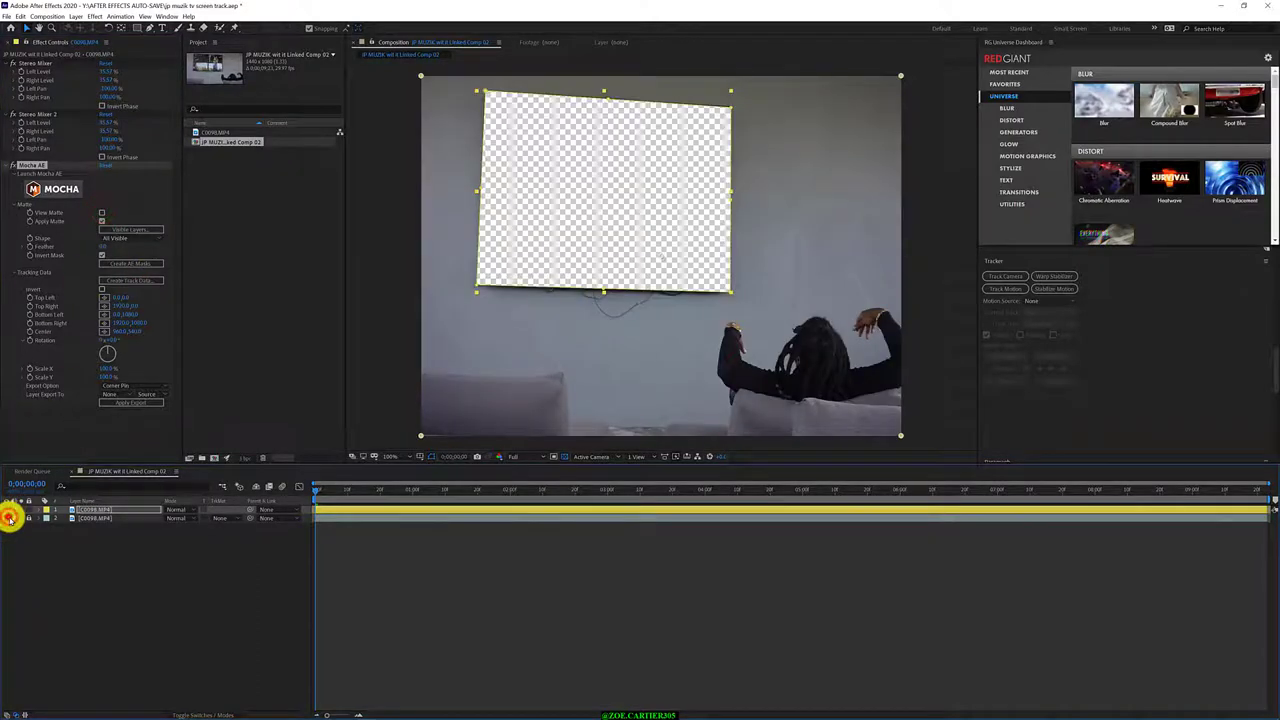
click(9, 519)
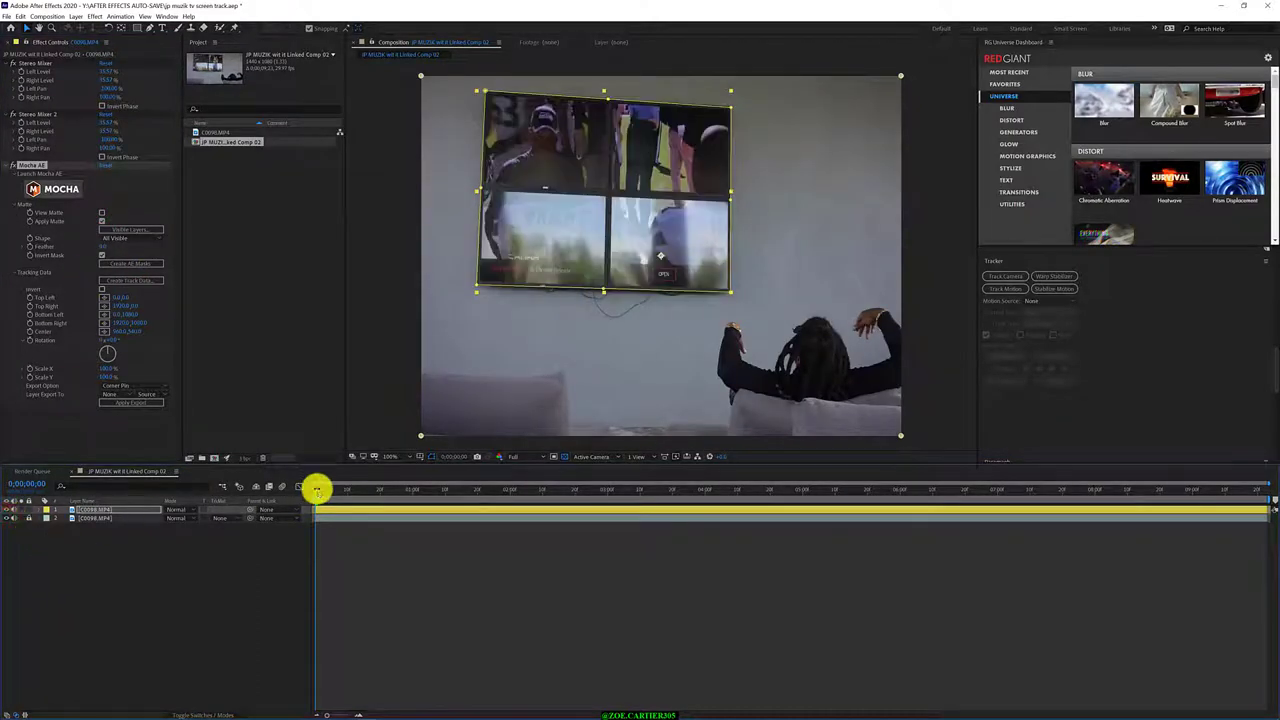
At a later frame, nudge the matte's bottom-left corner onto the TV's bottom-left edge
mouse_move(316, 488)
mouse_down()
mouse_move(423, 509)
mouse_move(614, 502)
mouse_move(582, 509)
mouse_up()
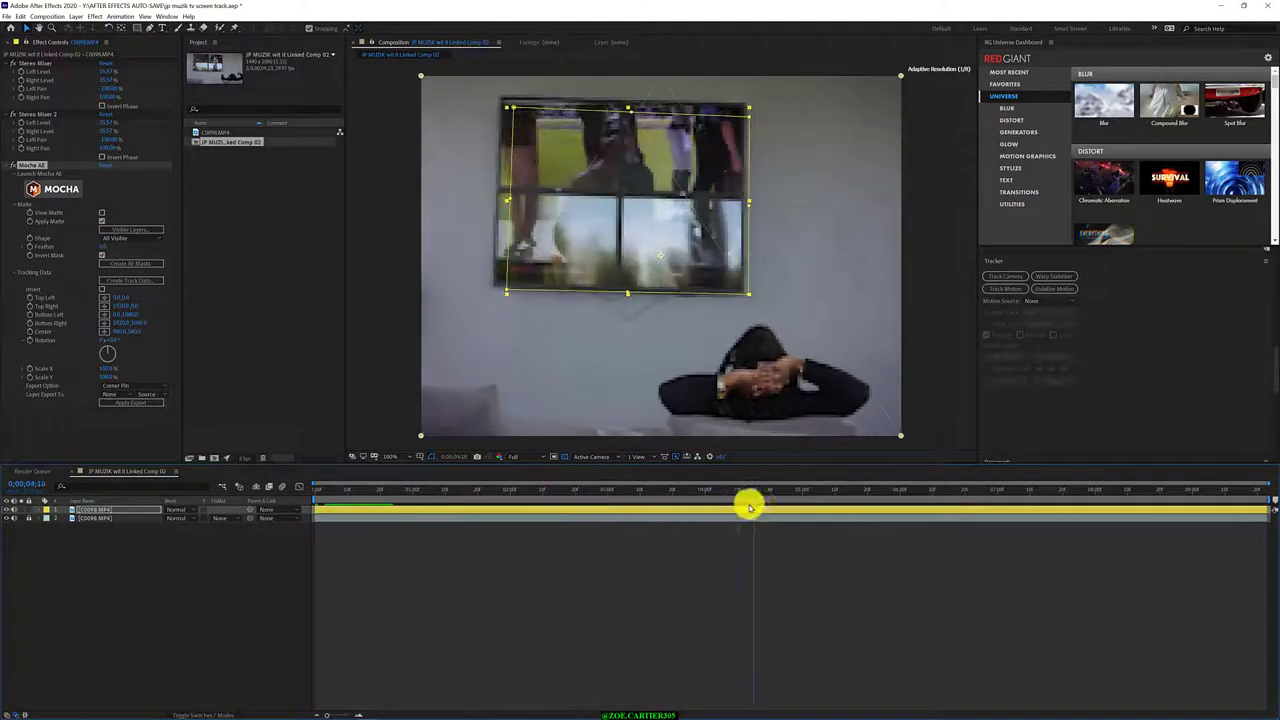
scroll(397, 334, up, 2)
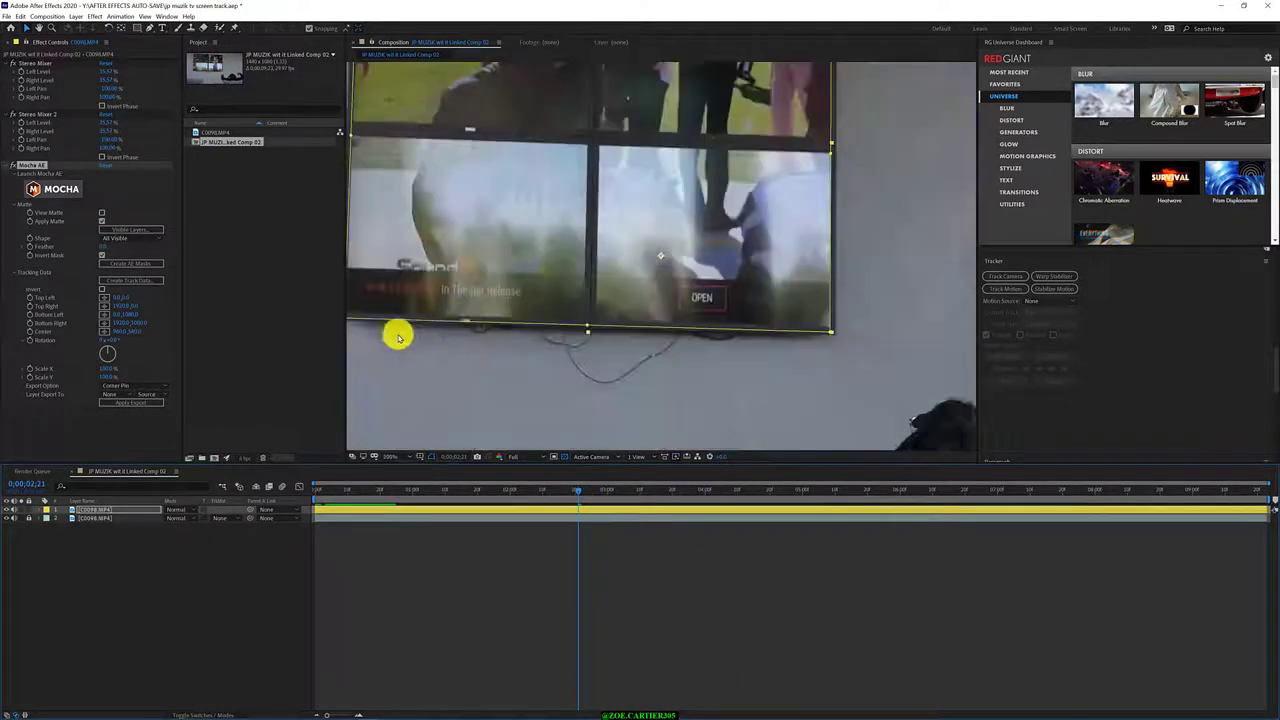
scroll(394, 334, down, 2)
drag(503, 292, 505, 290)
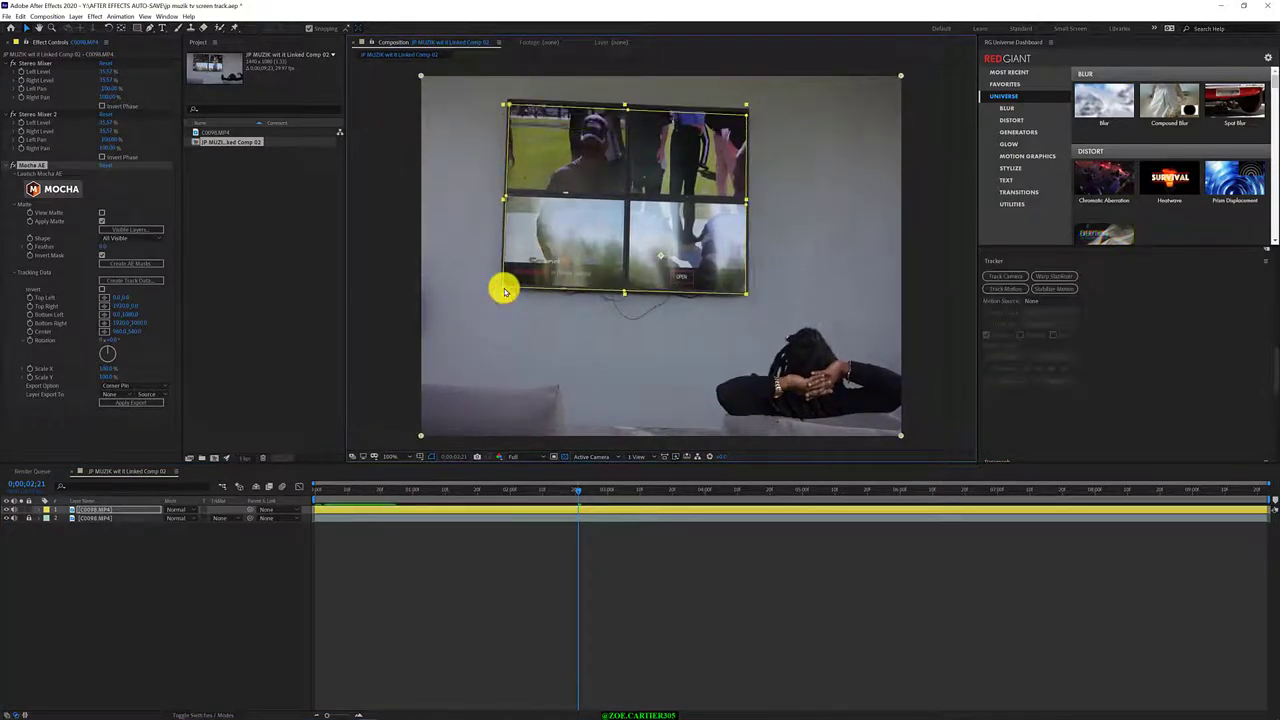
scroll(466, 286, down, 1)
scroll(474, 277, up, 2)
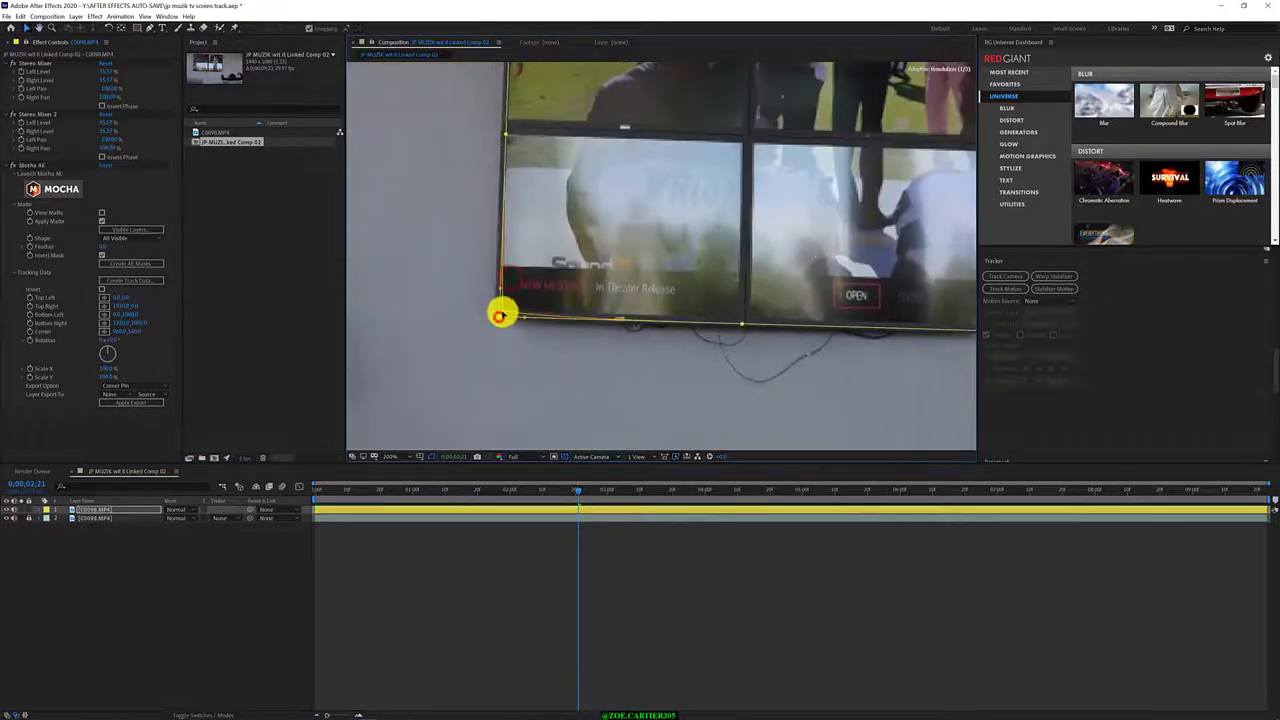
click(499, 316)
drag(499, 316, 505, 314)
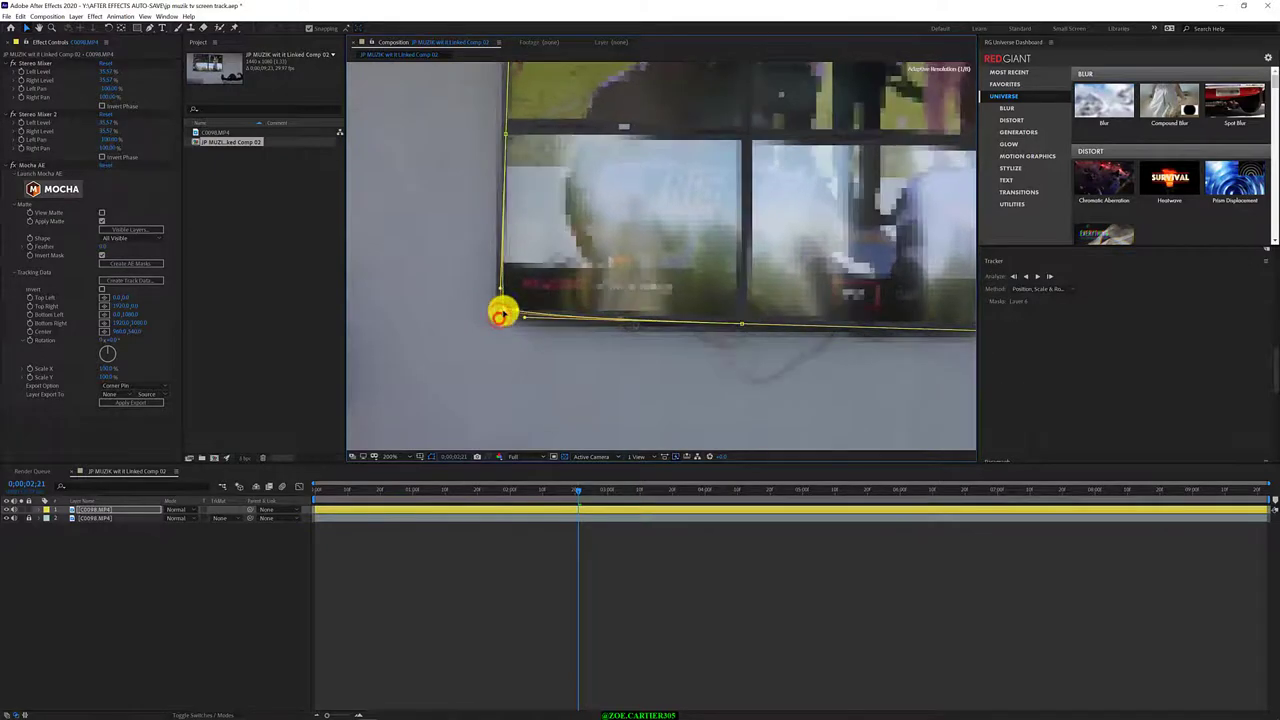
scroll(463, 337, down, 1)
scroll(460, 341, down, 1)
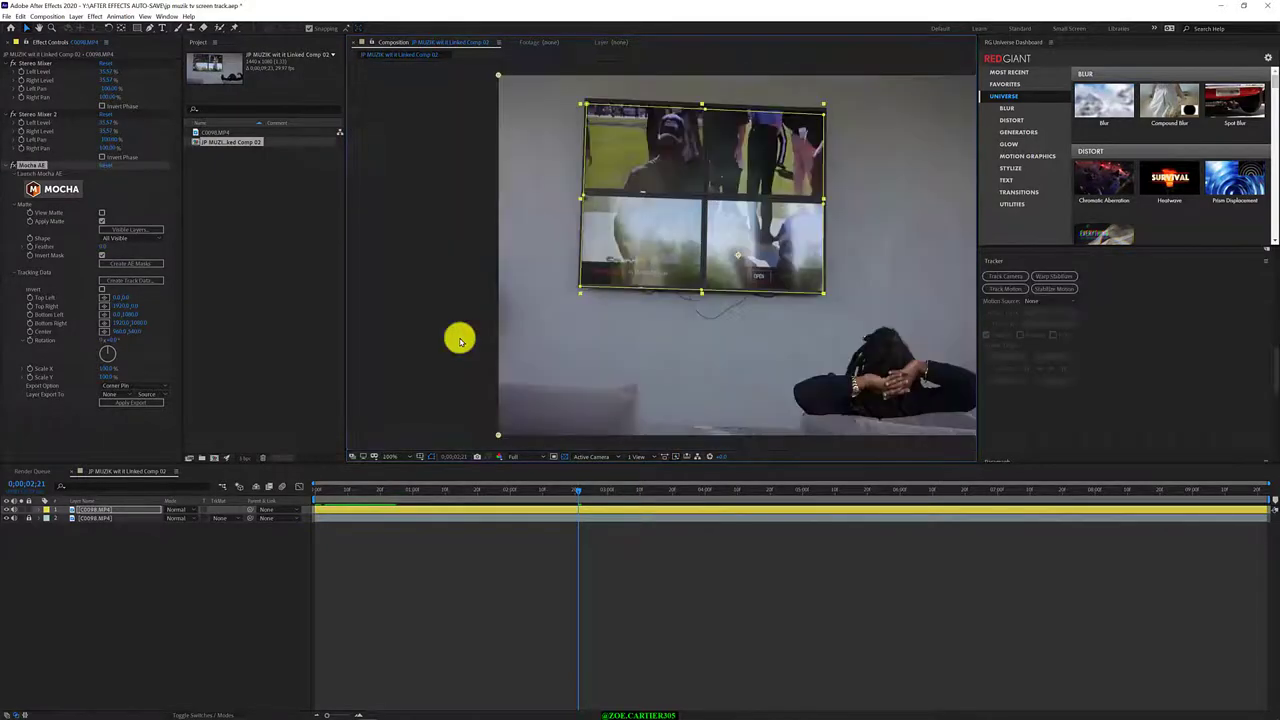
Return near the clip's start and toggle the bottom layer to check the screen cut-out
mouse_move(318, 490)
mouse_down()
mouse_move(357, 490)
mouse_move(289, 491)
mouse_up()
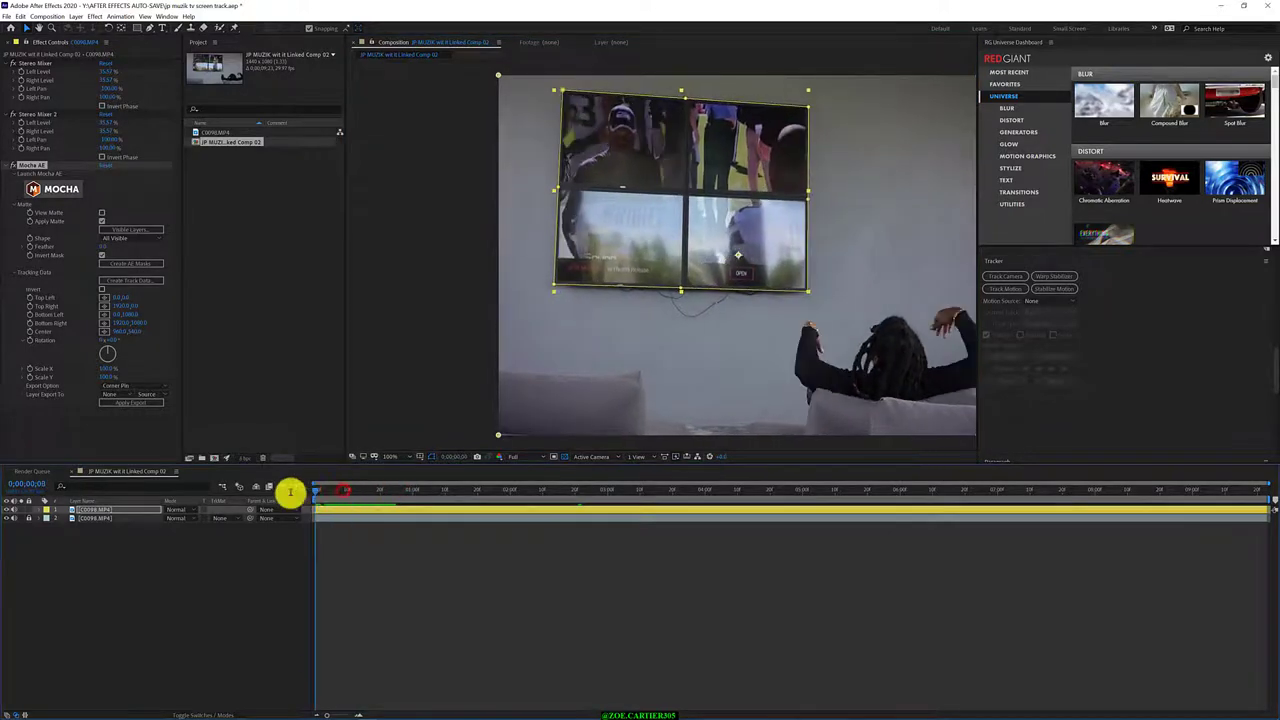
click(6, 517)
click(5, 518)
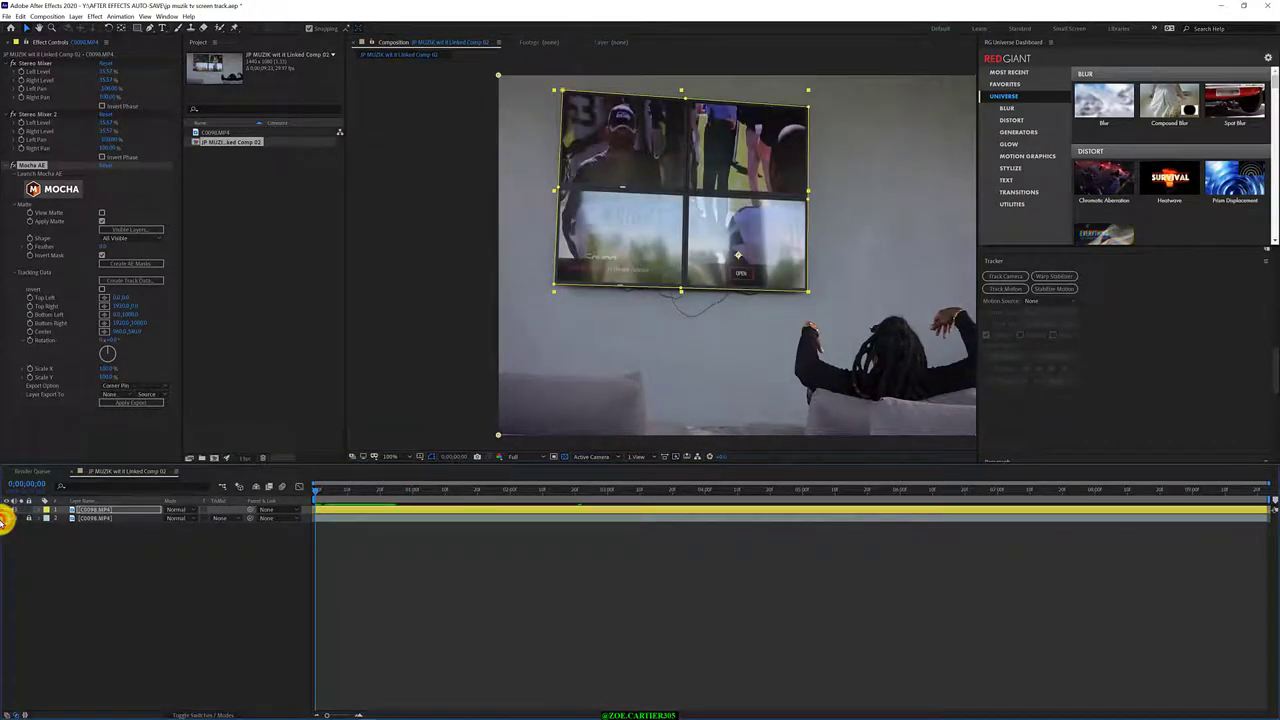
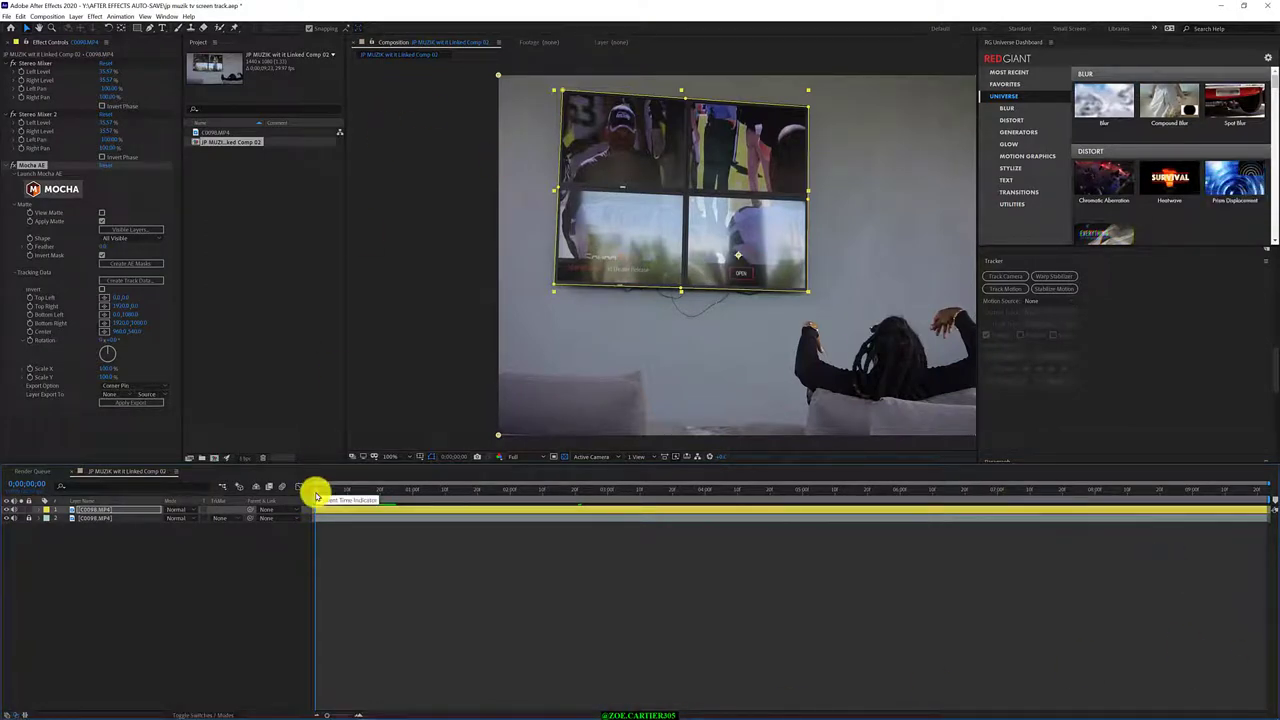
Preview the tracked footage, enlarge the comp viewer, and move After Effects aside to reveal Premiere Pro
mouse_move(316, 495)
mouse_down()
mouse_move(689, 484)
mouse_move(591, 491)
mouse_up()
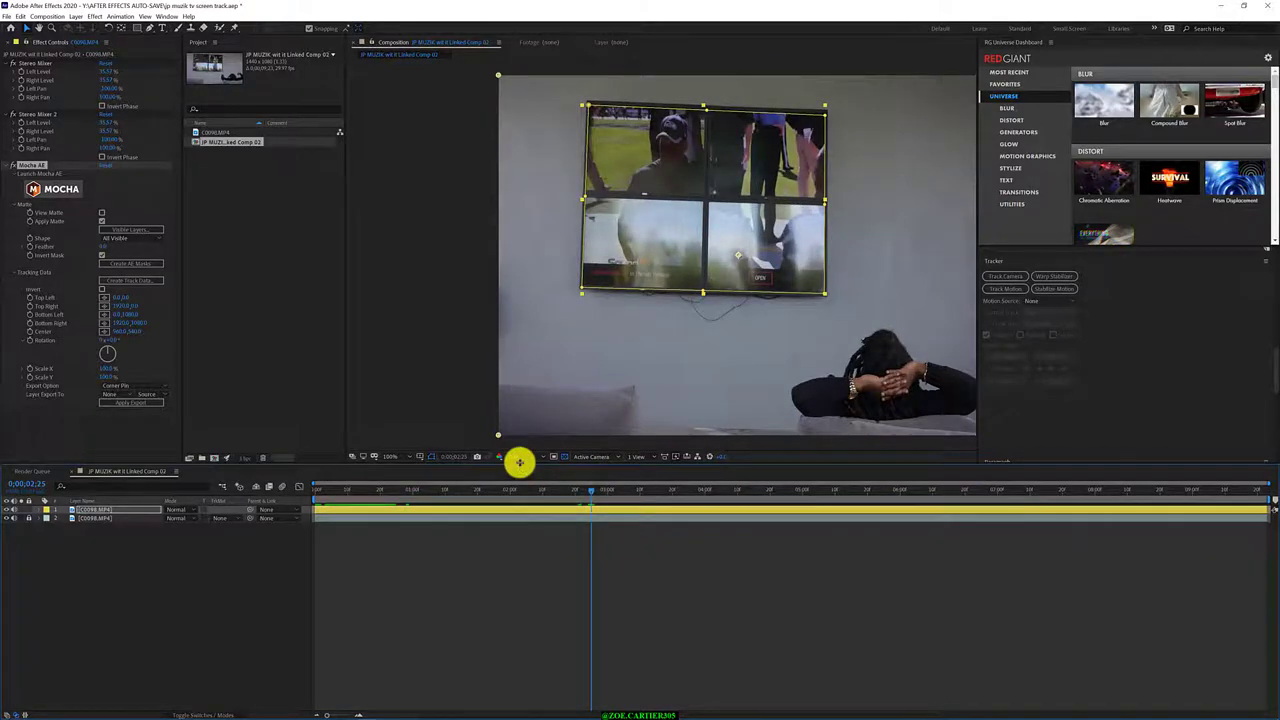
mouse_move(520, 463)
mouse_down()
mouse_move(508, 525)
mouse_move(509, 456)
mouse_up()
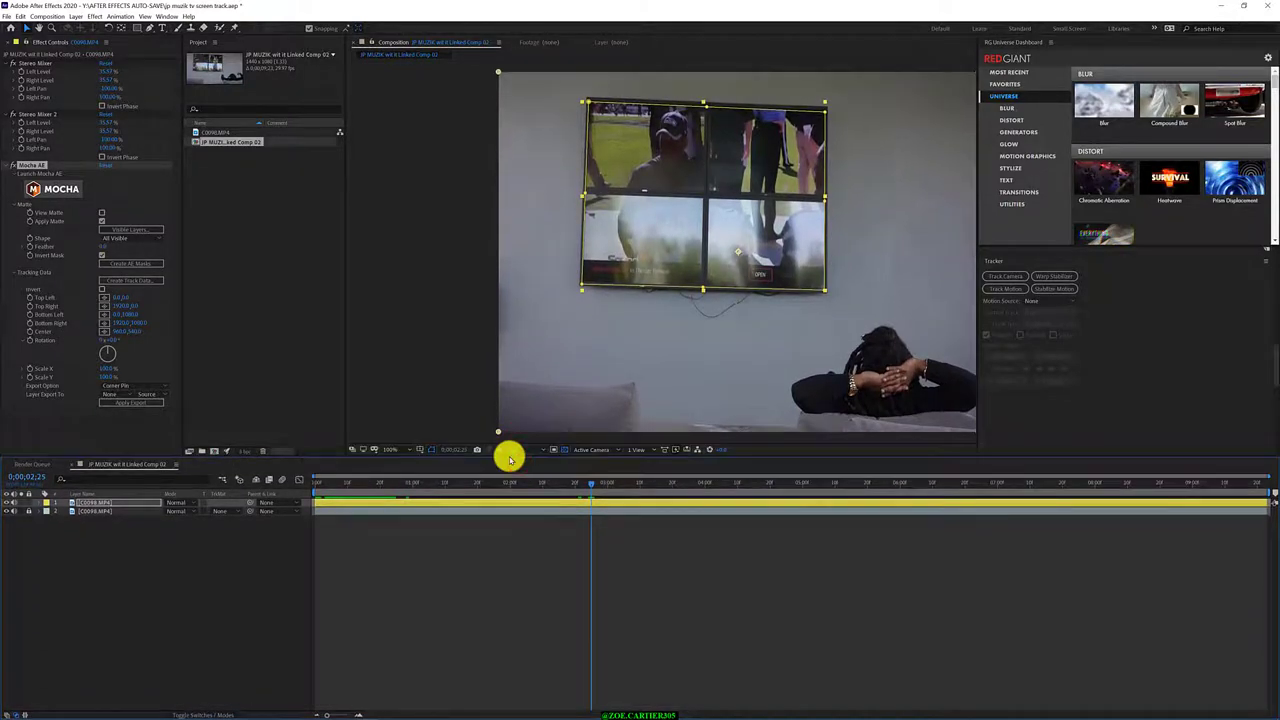
drag(275, 8, 405, 566)
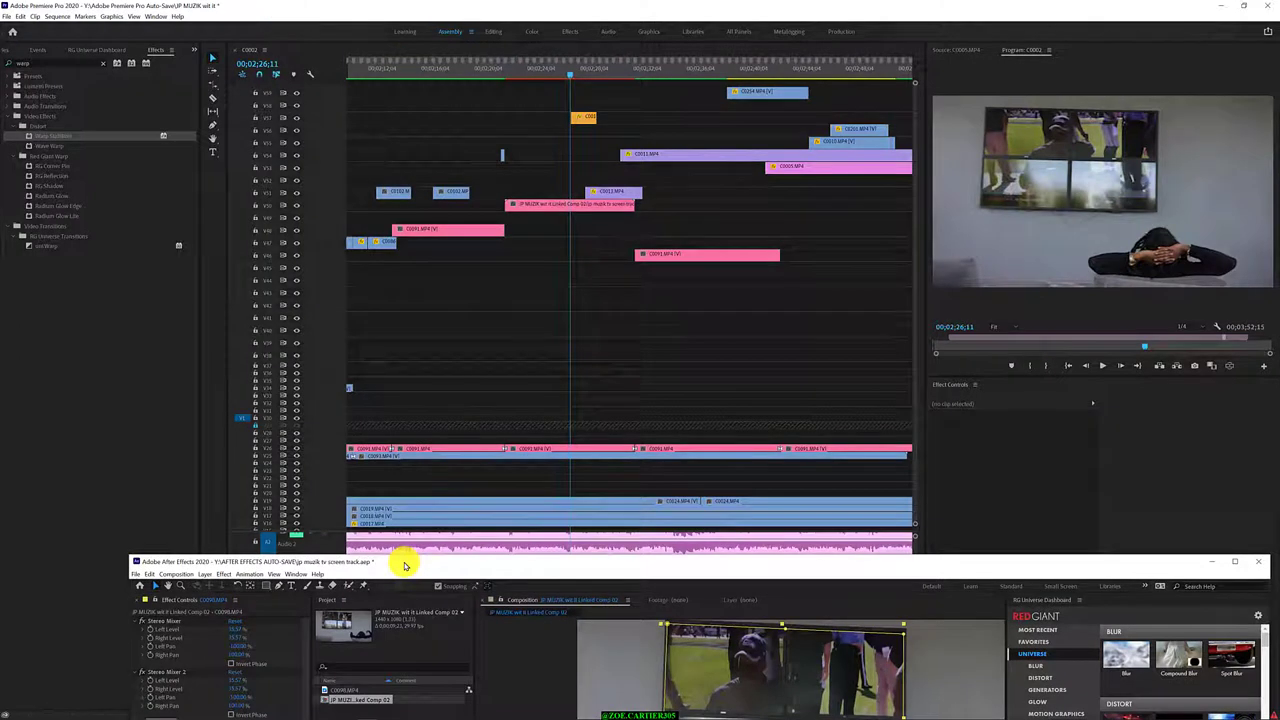
Review the TV-wall shot around 02;22;16 in the Premiere sequence, then switch back to After Effects
drag(570, 77, 510, 90)
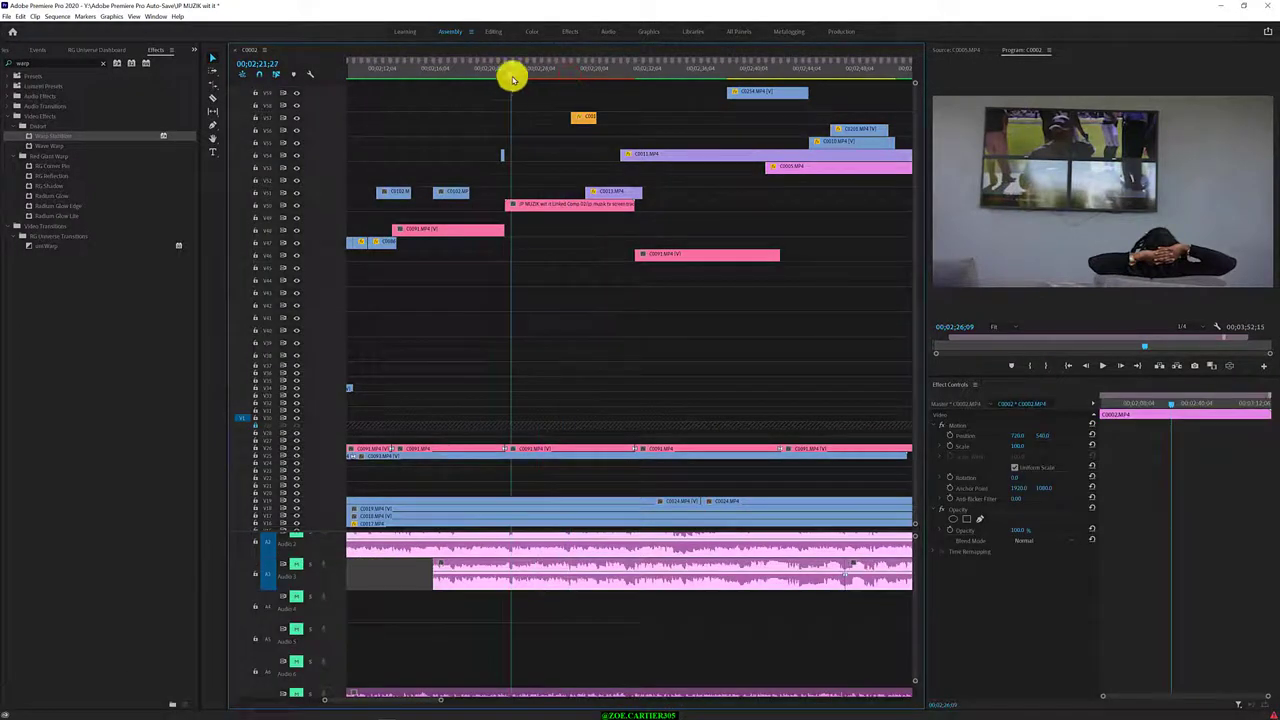
click(514, 66)
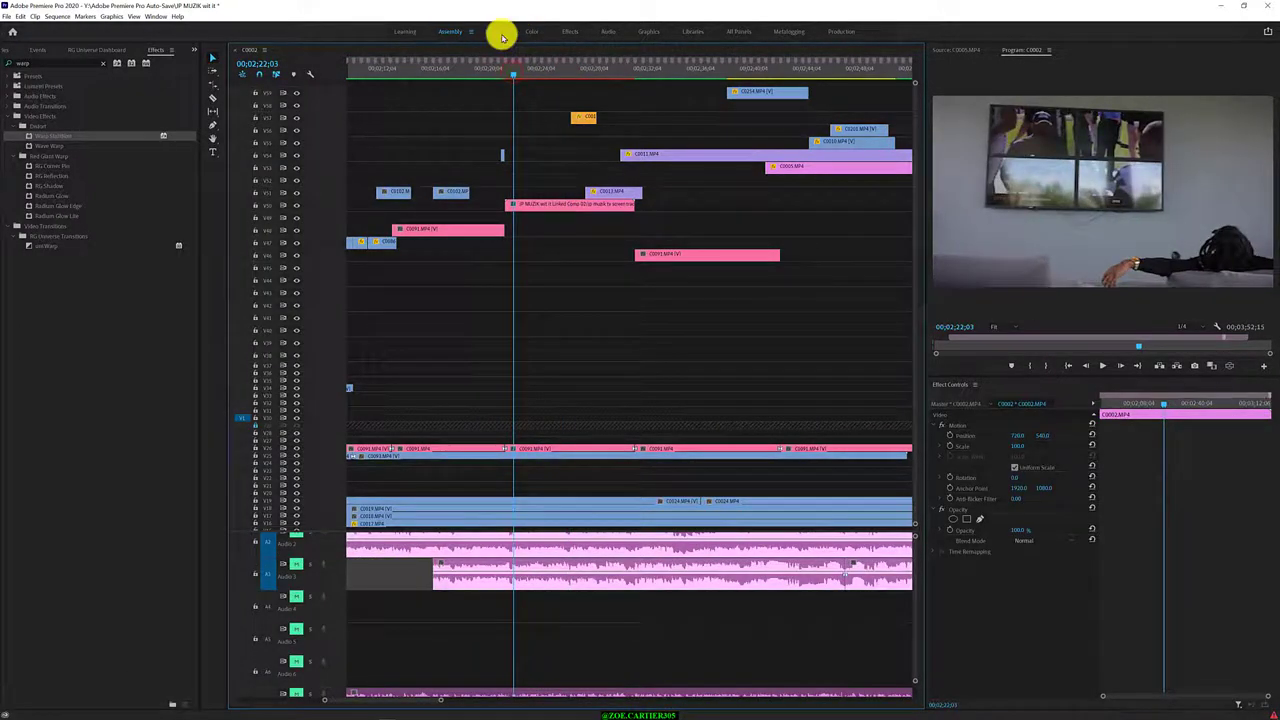
click(513, 72)
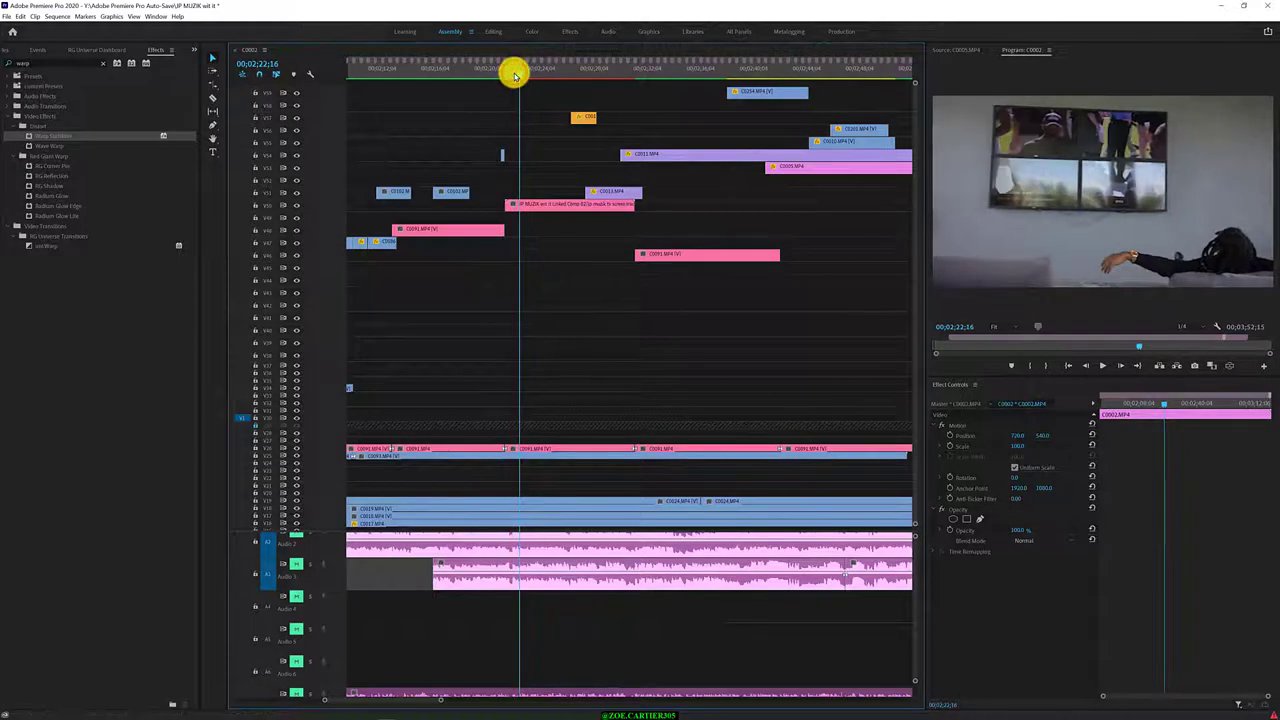
mouse_move(514, 75)
mouse_down()
mouse_move(532, 84)
mouse_move(508, 119)
mouse_up()
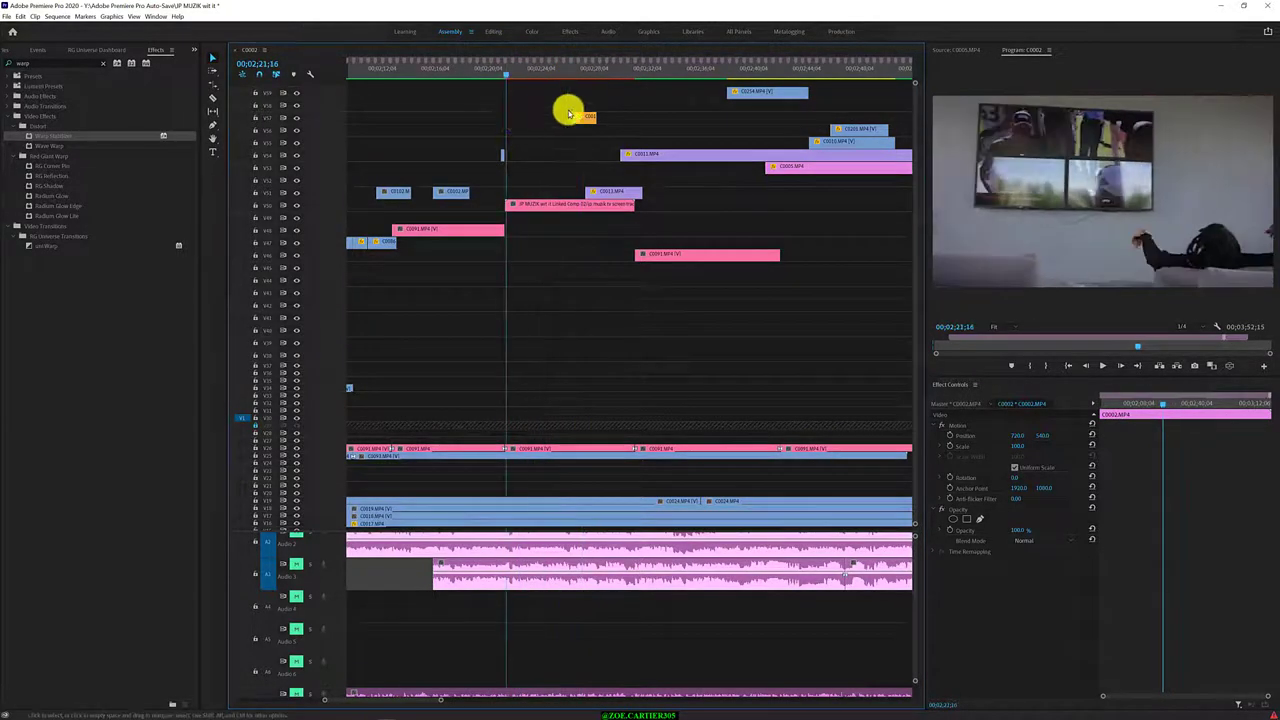
key(alt+Tab)
Add a new Null Object layer, Null 1, to the After Effects composition
click(532, 560)
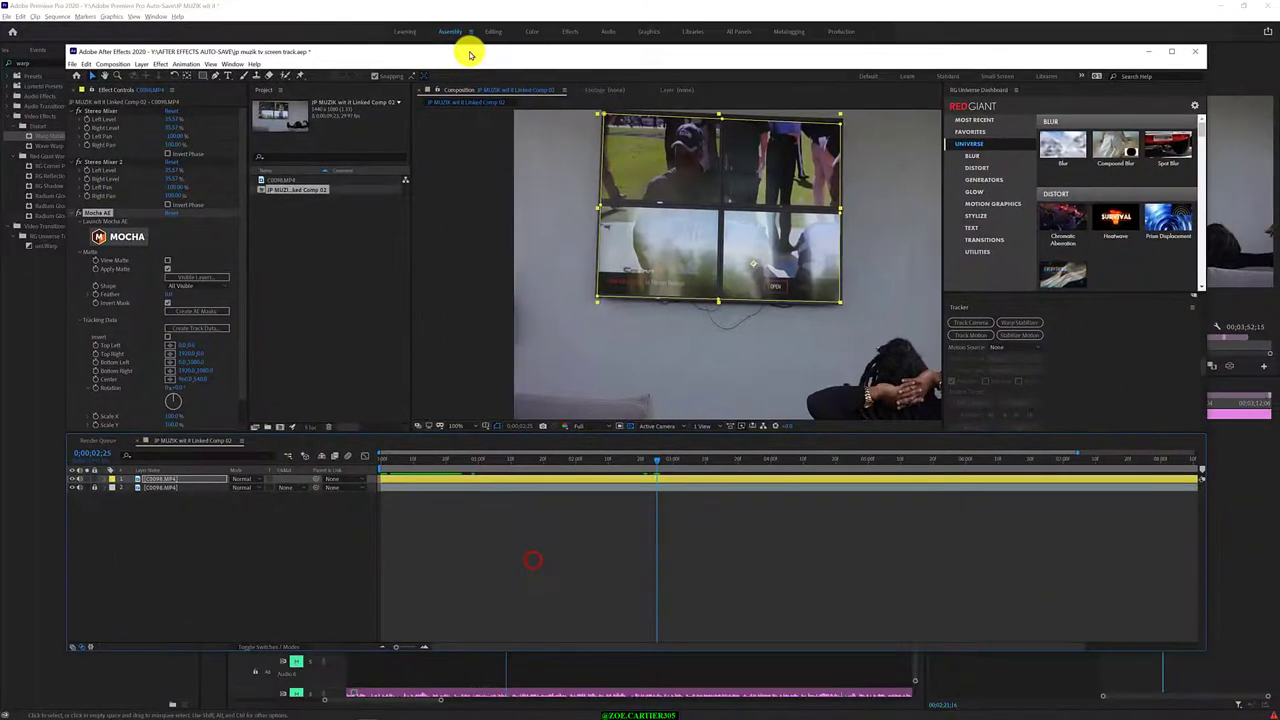
click(320, 236)
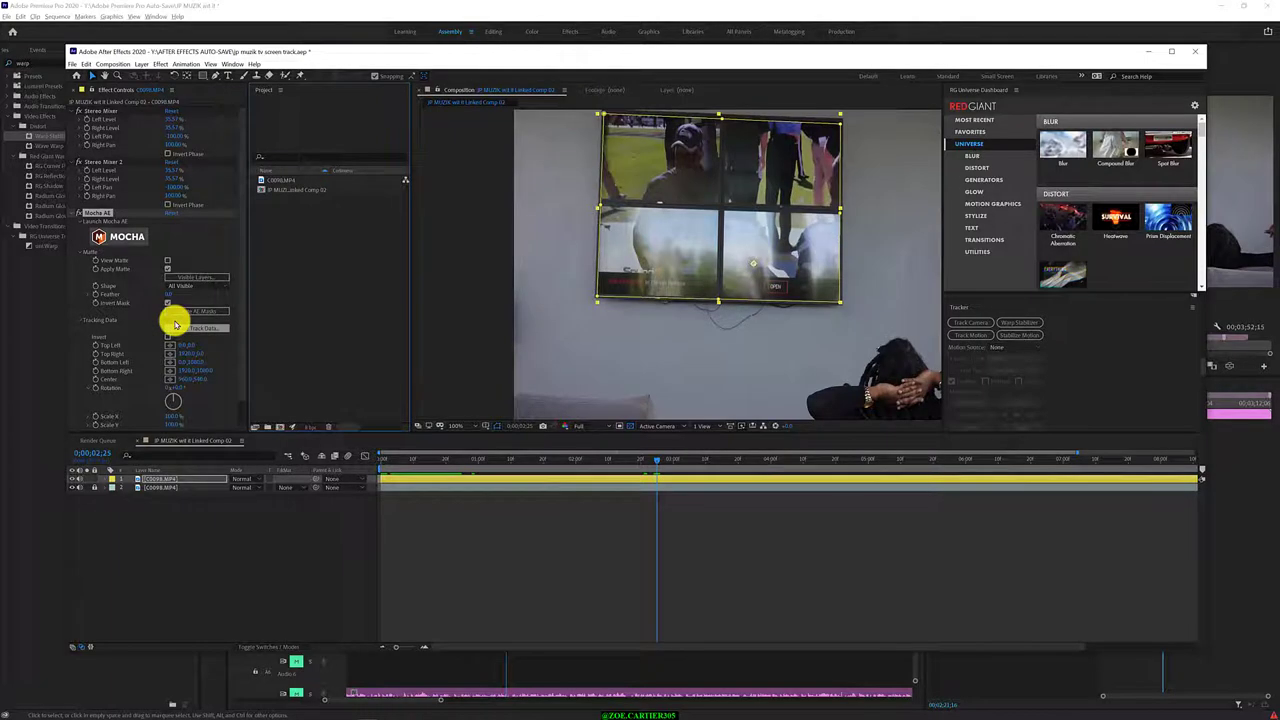
right_click(194, 564)
mouse_move(194, 569)
click(367, 627)
click(238, 525)
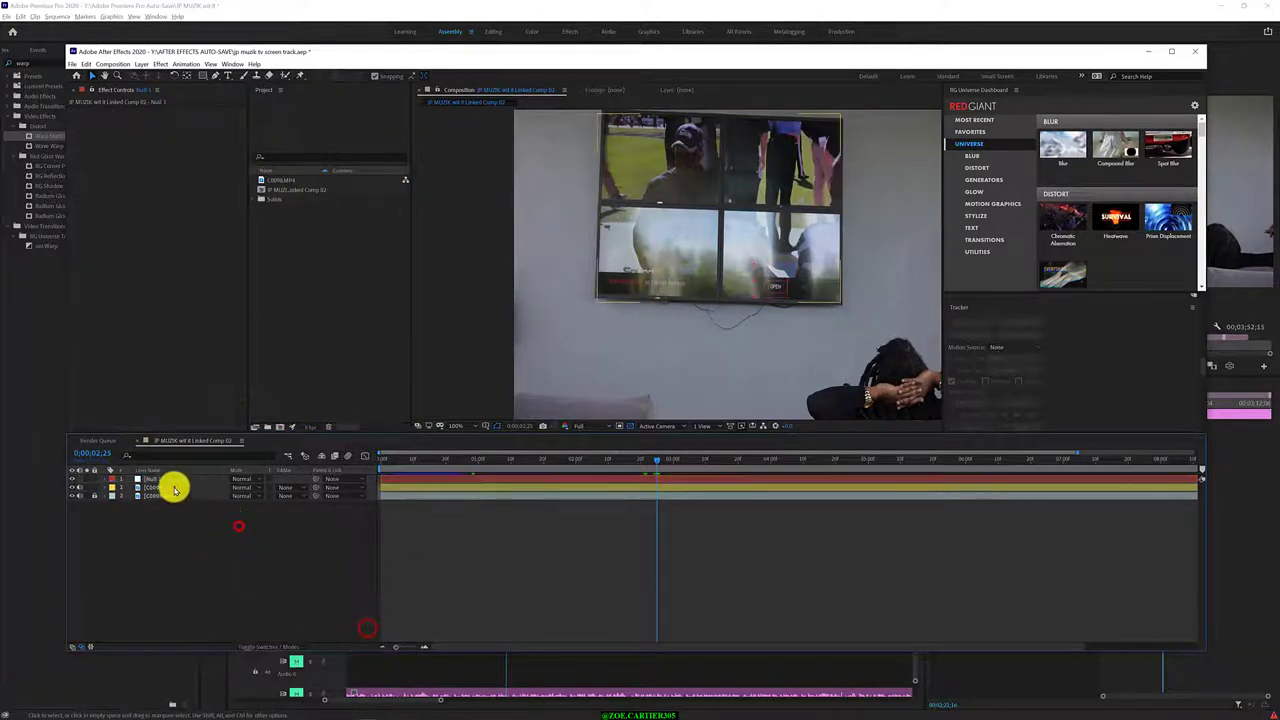
On C0096, export the Mocha track as Corner Pin to Null 1 and apply the export
click(174, 489)
click(222, 409)
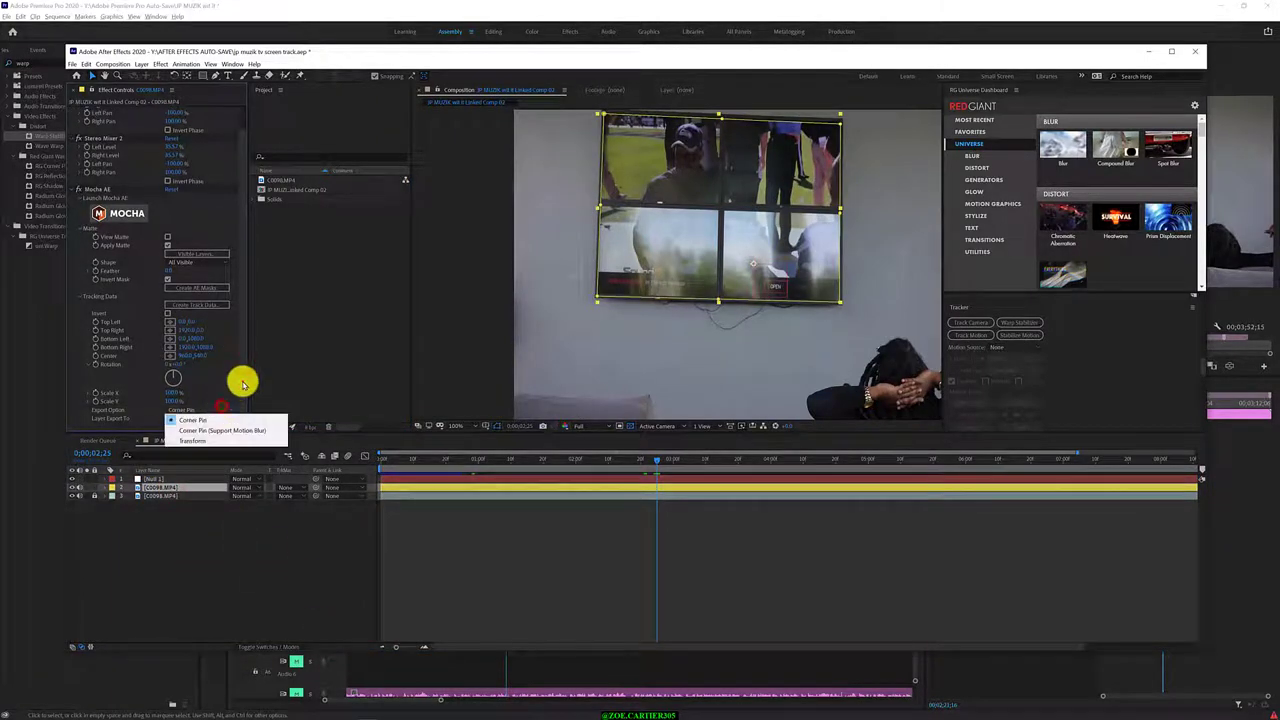
click(240, 419)
click(194, 419)
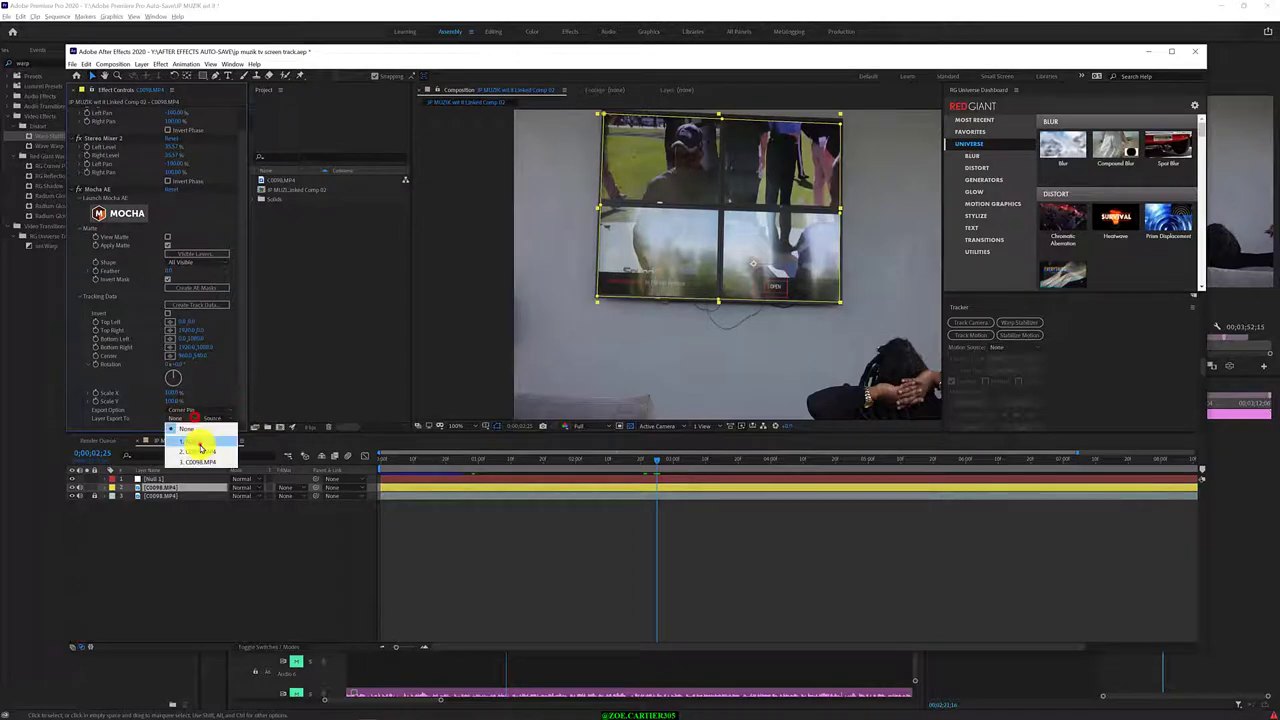
click(200, 447)
click(214, 305)
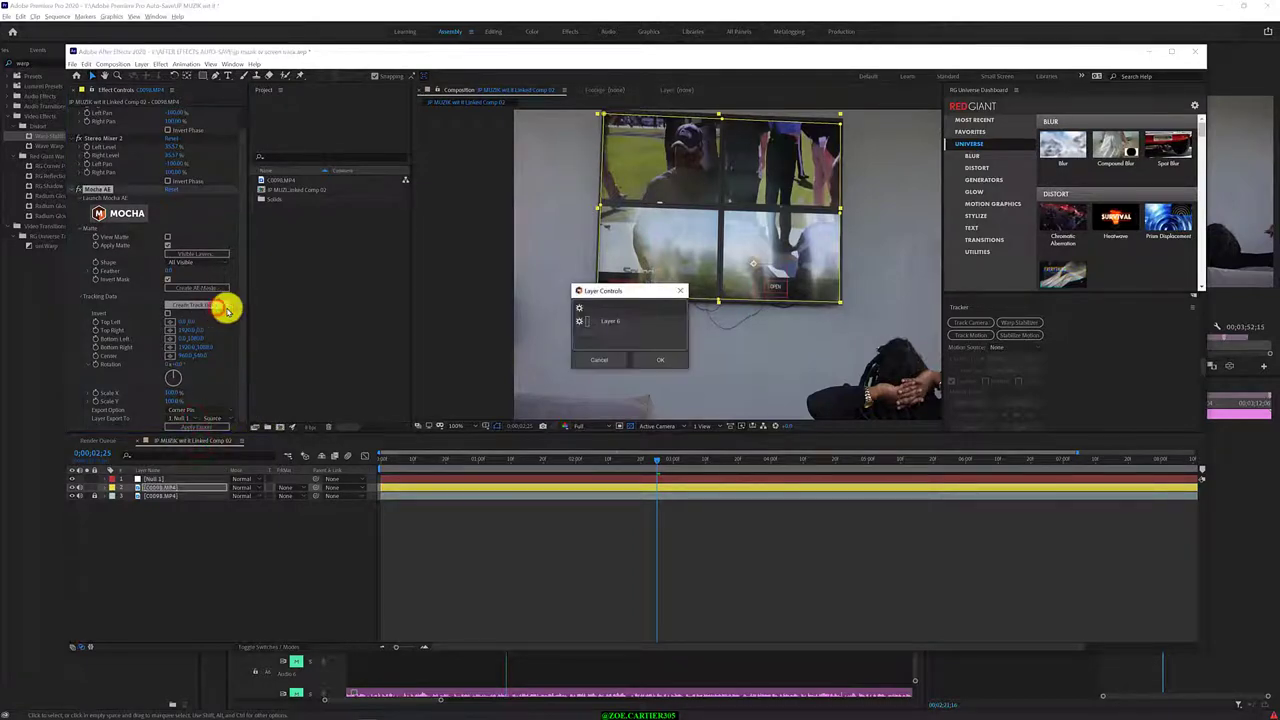
click(659, 361)
click(206, 425)
Scrub to 0;00;02;24 to check the tracking and inspect Null 1's Corner Pin effect
mouse_move(480, 458)
mouse_down()
mouse_move(396, 470)
mouse_move(584, 497)
mouse_move(520, 516)
mouse_up()
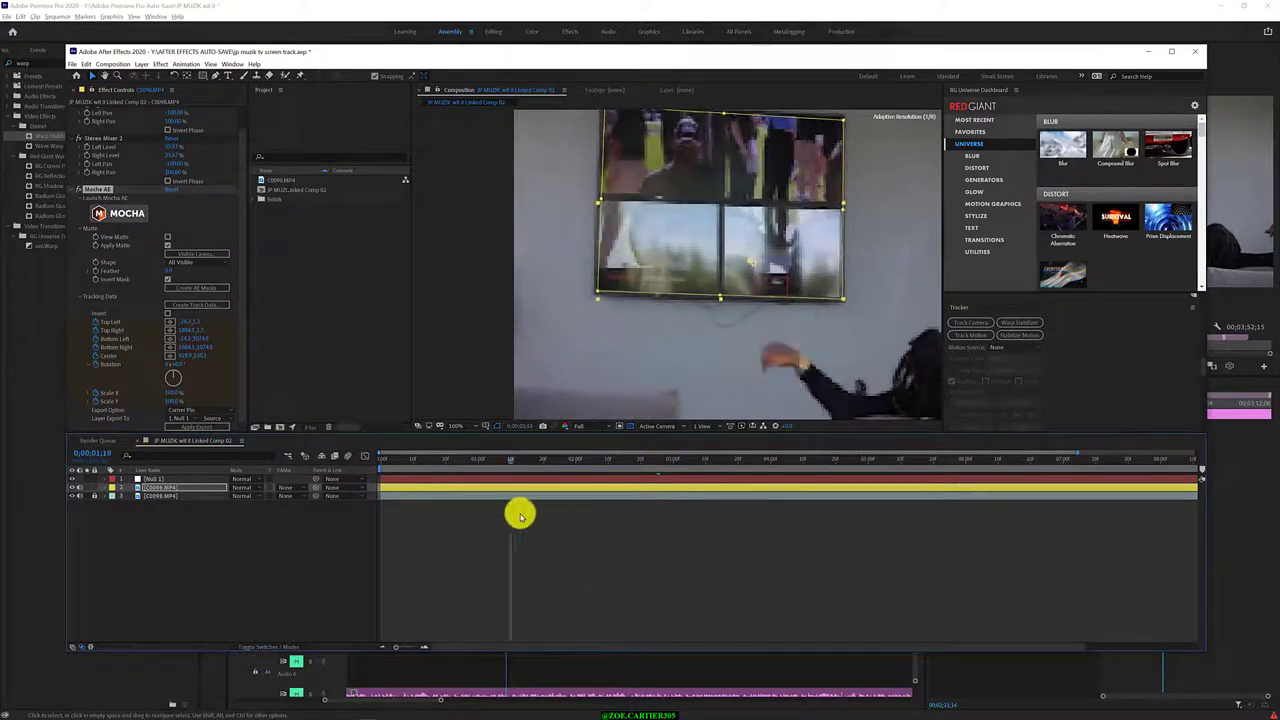
drag(520, 516, 654, 528)
click(112, 481)
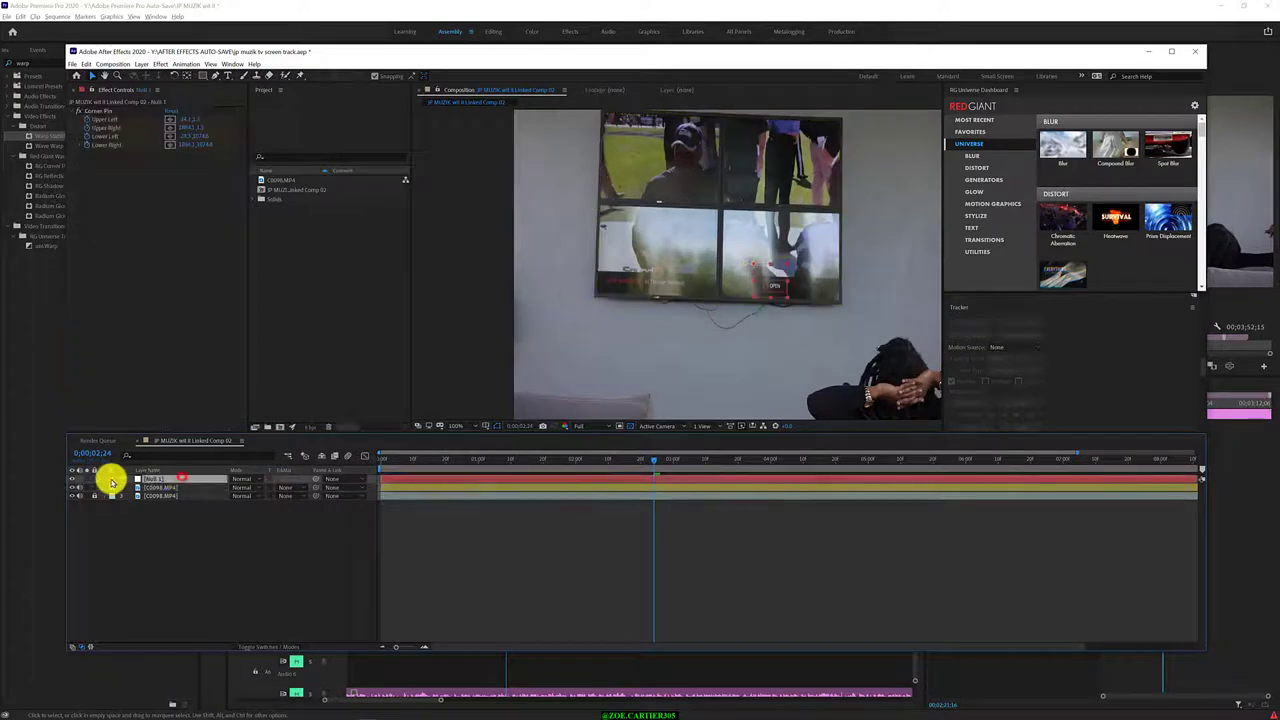
right_click(104, 112)
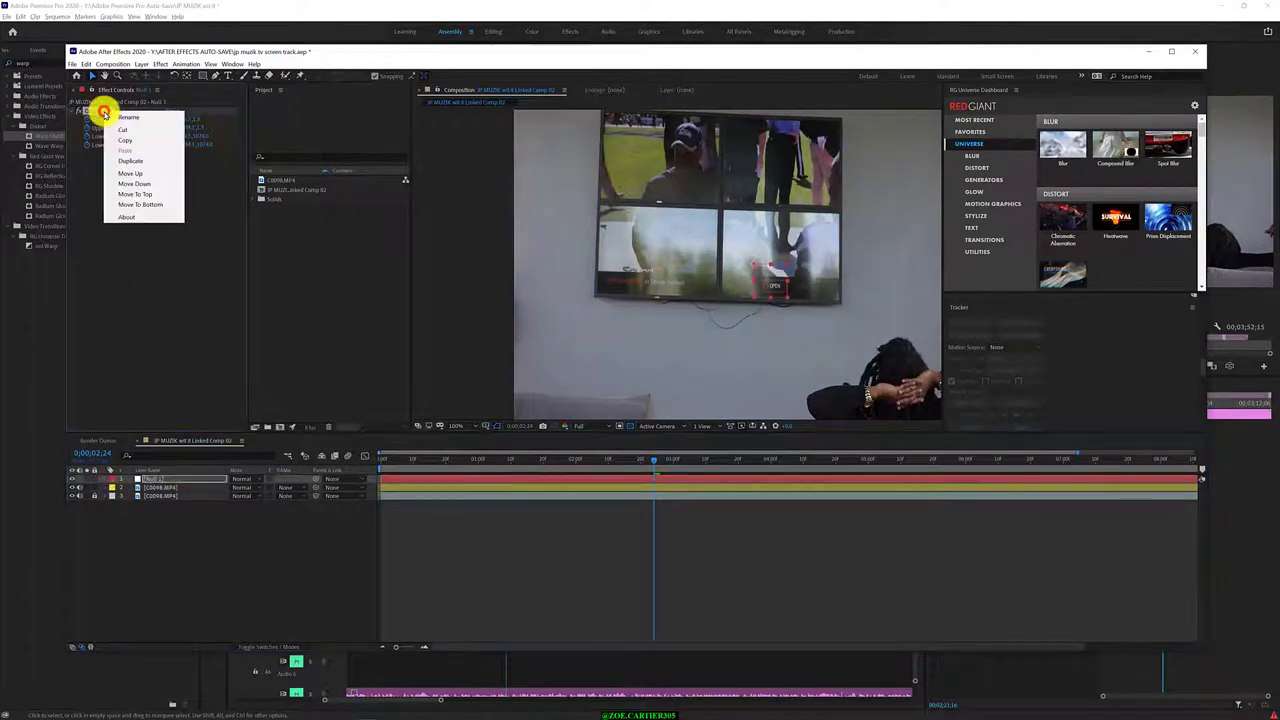
click(142, 236)
click(103, 111)
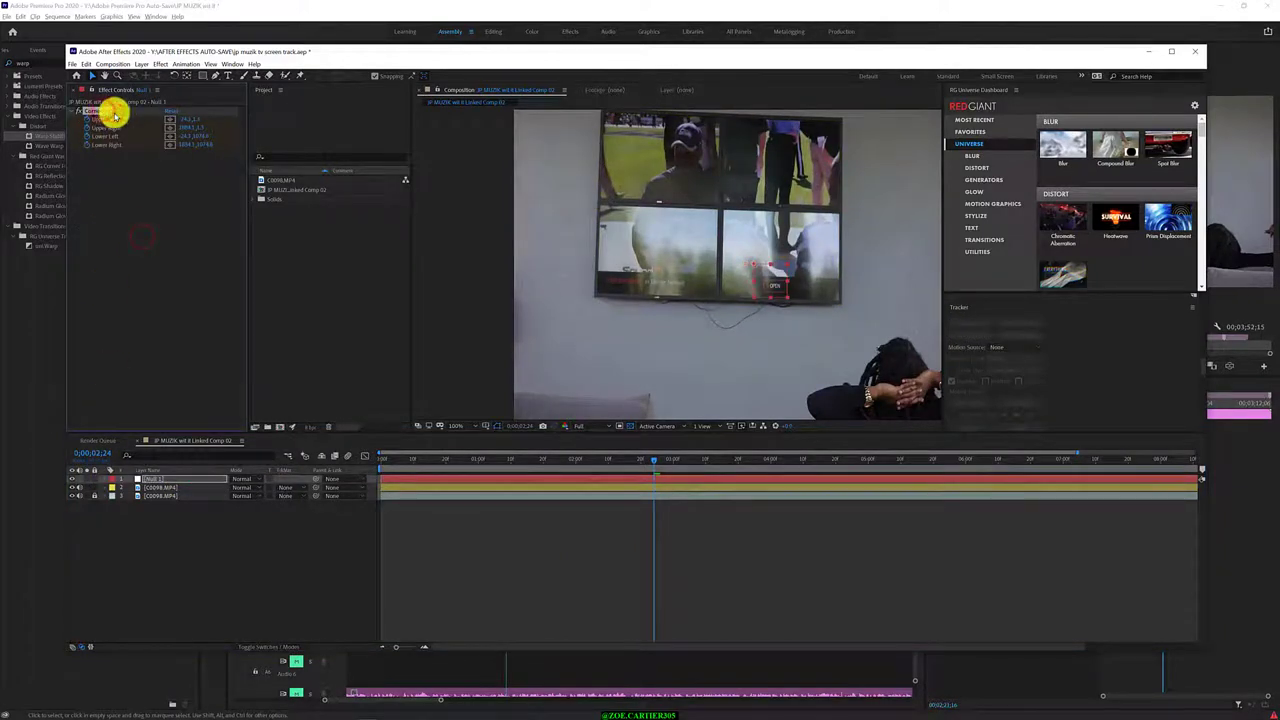
click(437, 458)
In Premiere Pro, switch the left panel from Effects to the Project panel
click(274, 240)
click(37, 380)
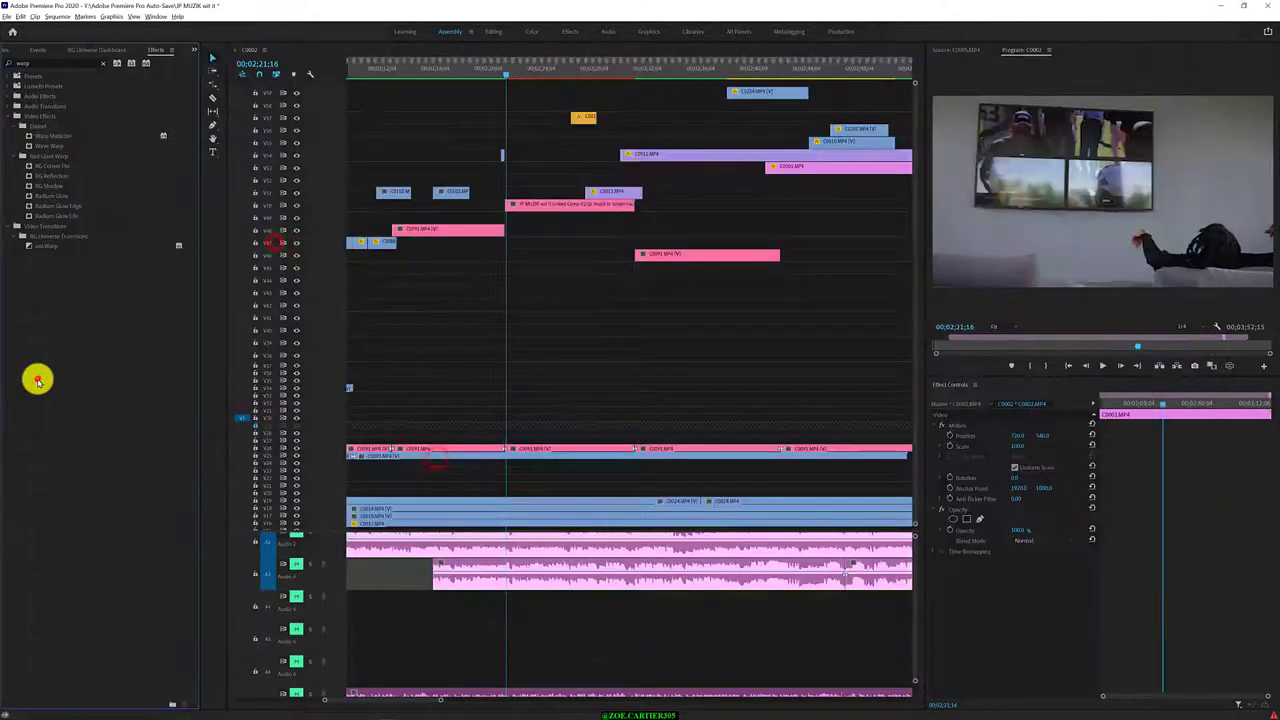
click(40, 48)
click(14, 48)
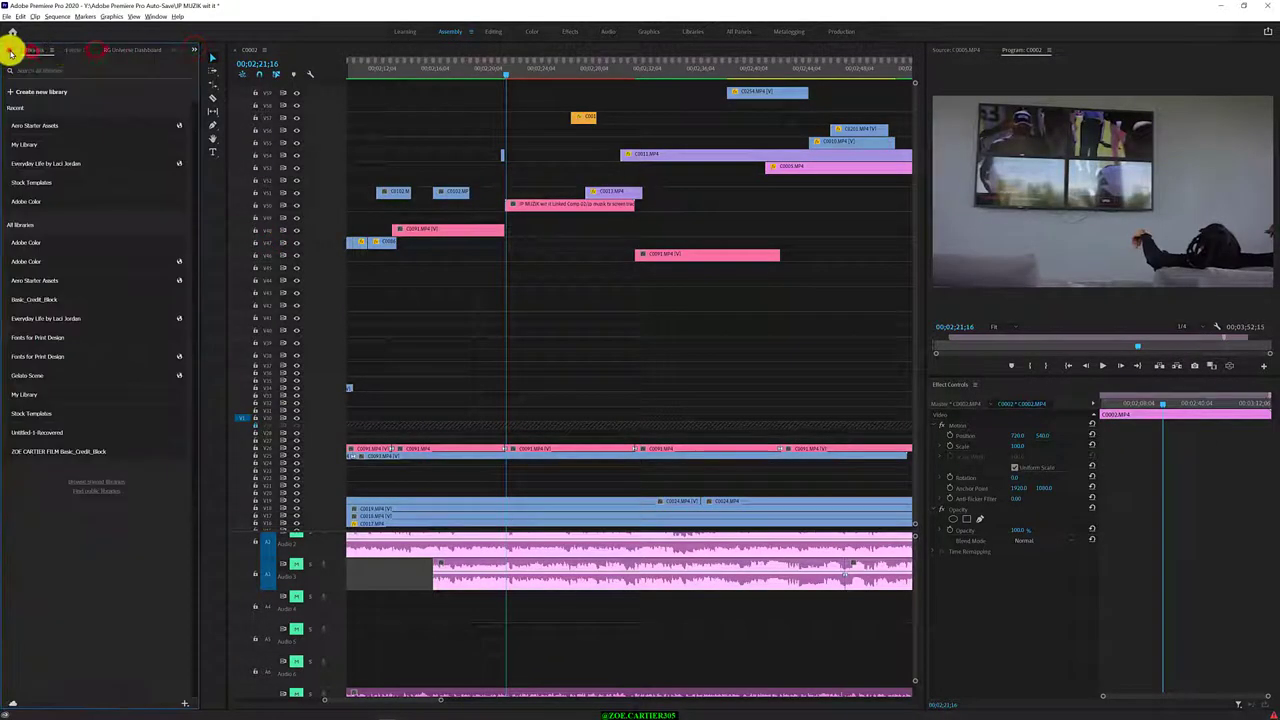
click(192, 48)
click(249, 129)
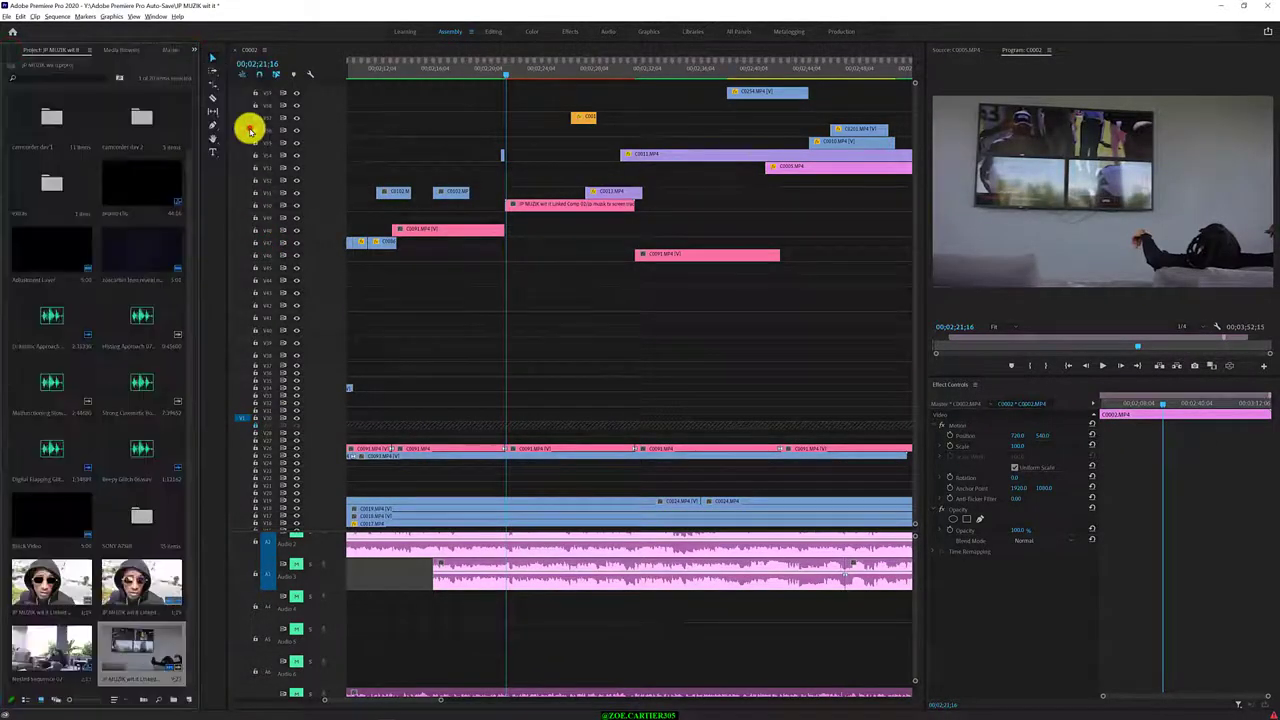
scroll(191, 240, up, 2)
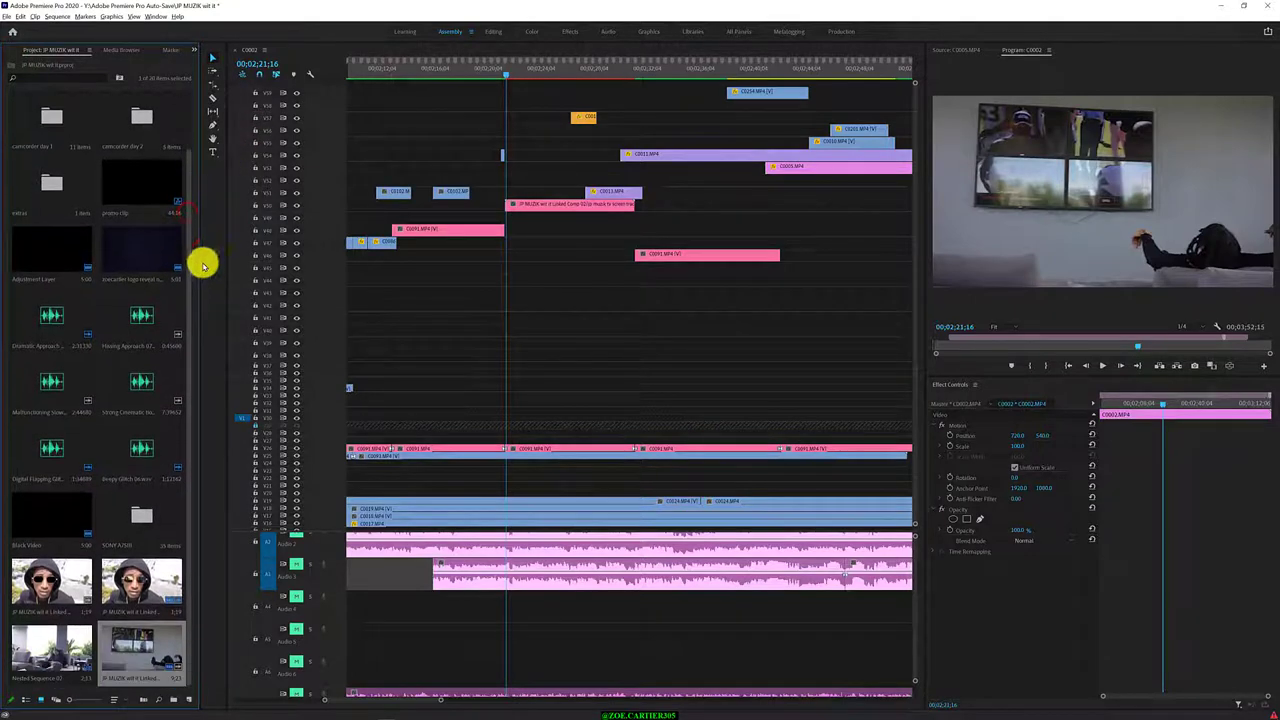
Open the SONY A7SIII bin and select the C0097 clip
double_click(141, 582)
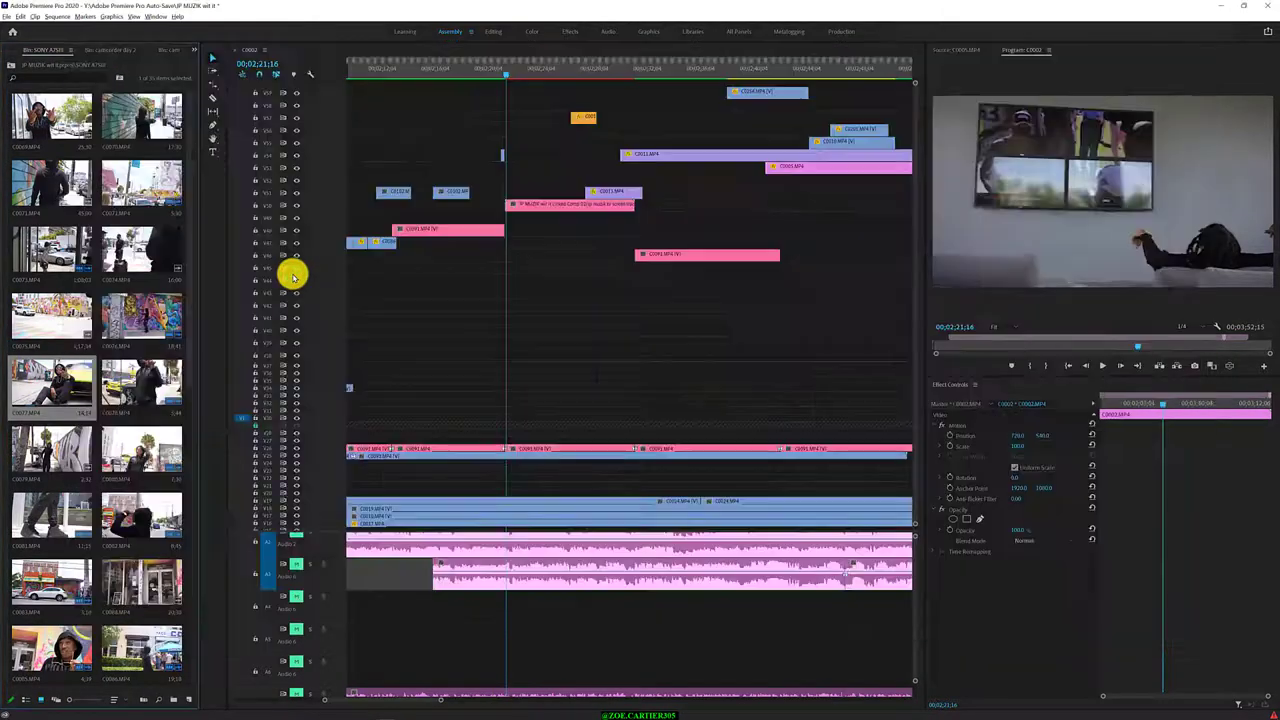
drag(190, 294, 199, 637)
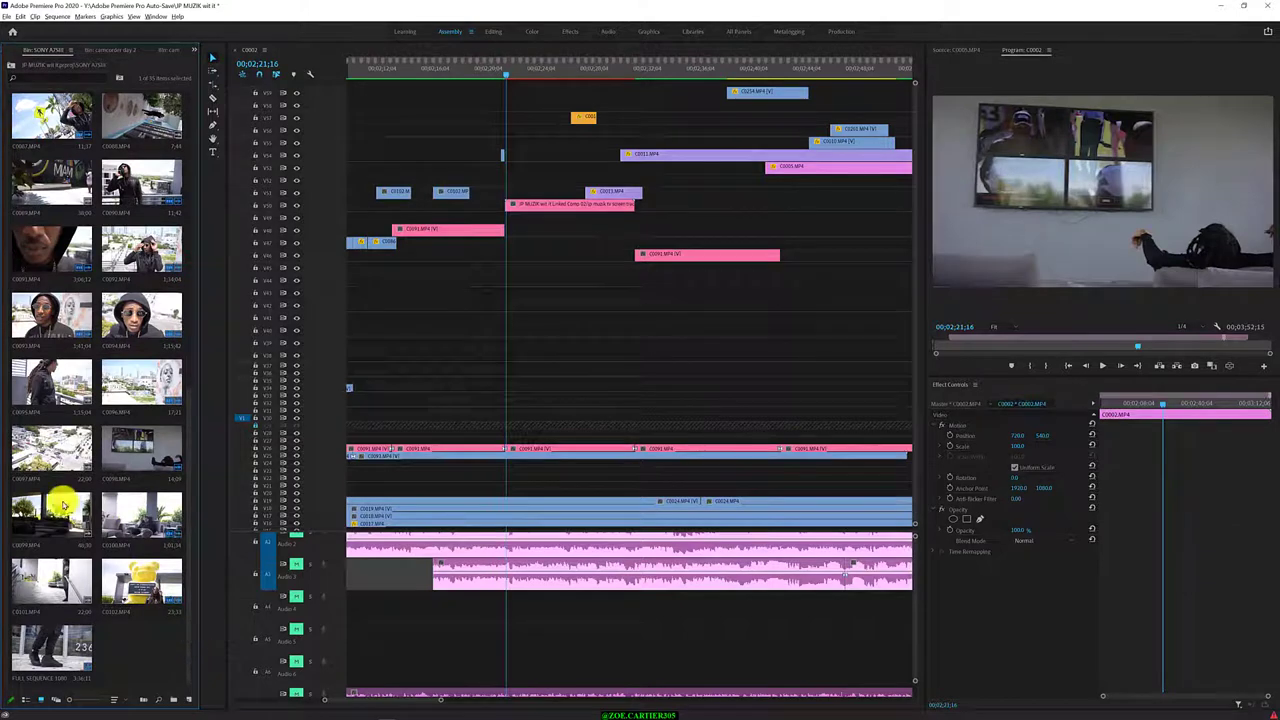
click(43, 450)
click(368, 268)
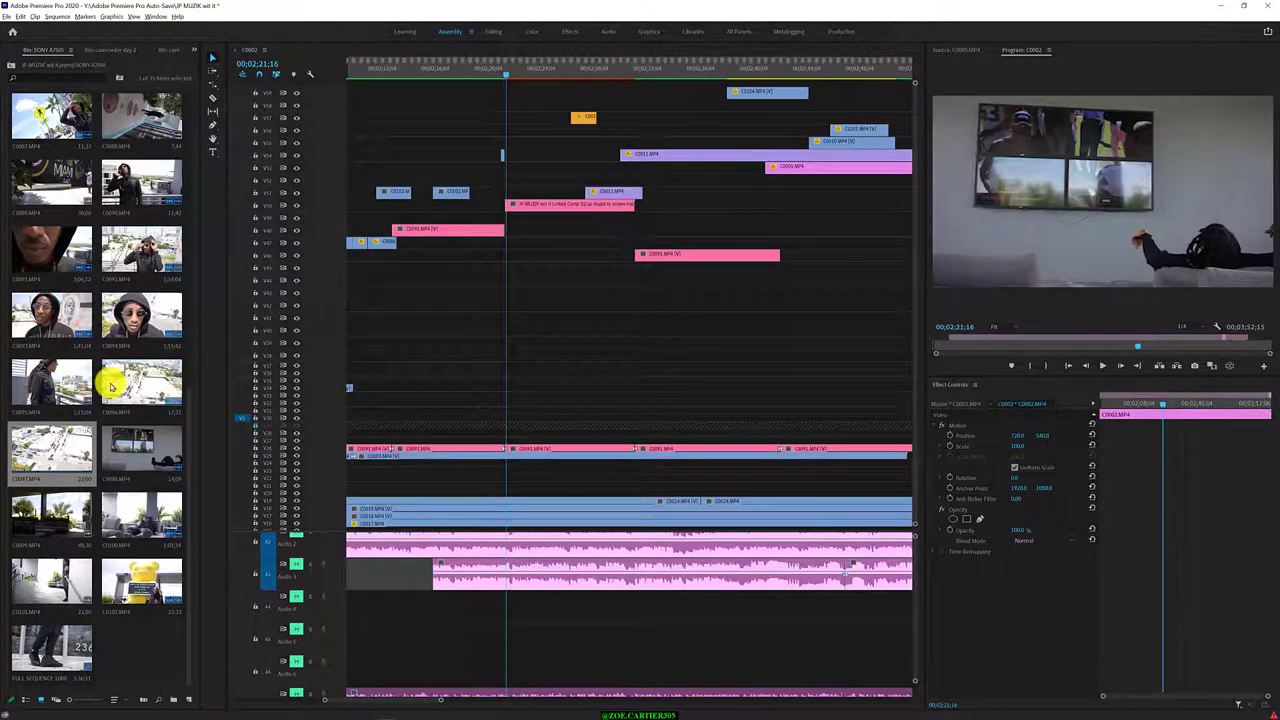
Open the sony cam bin and look through clips C0011, C0013 and C0014
click(12, 65)
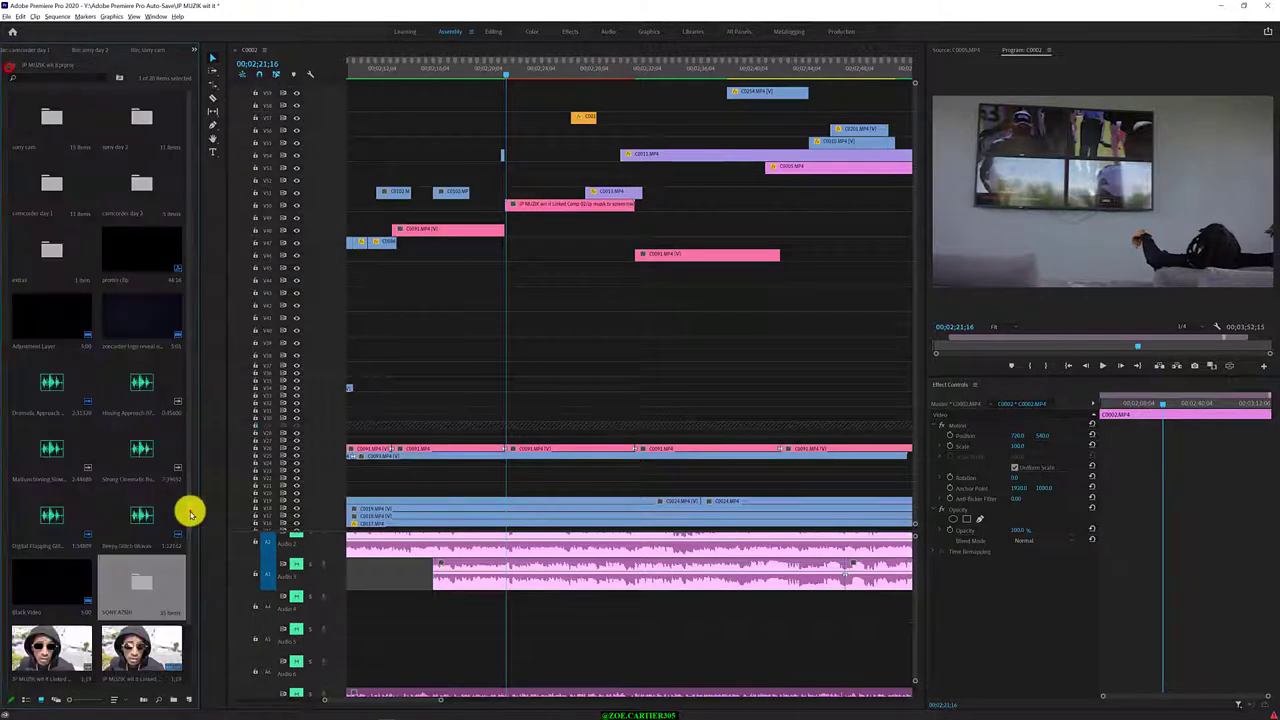
double_click(48, 117)
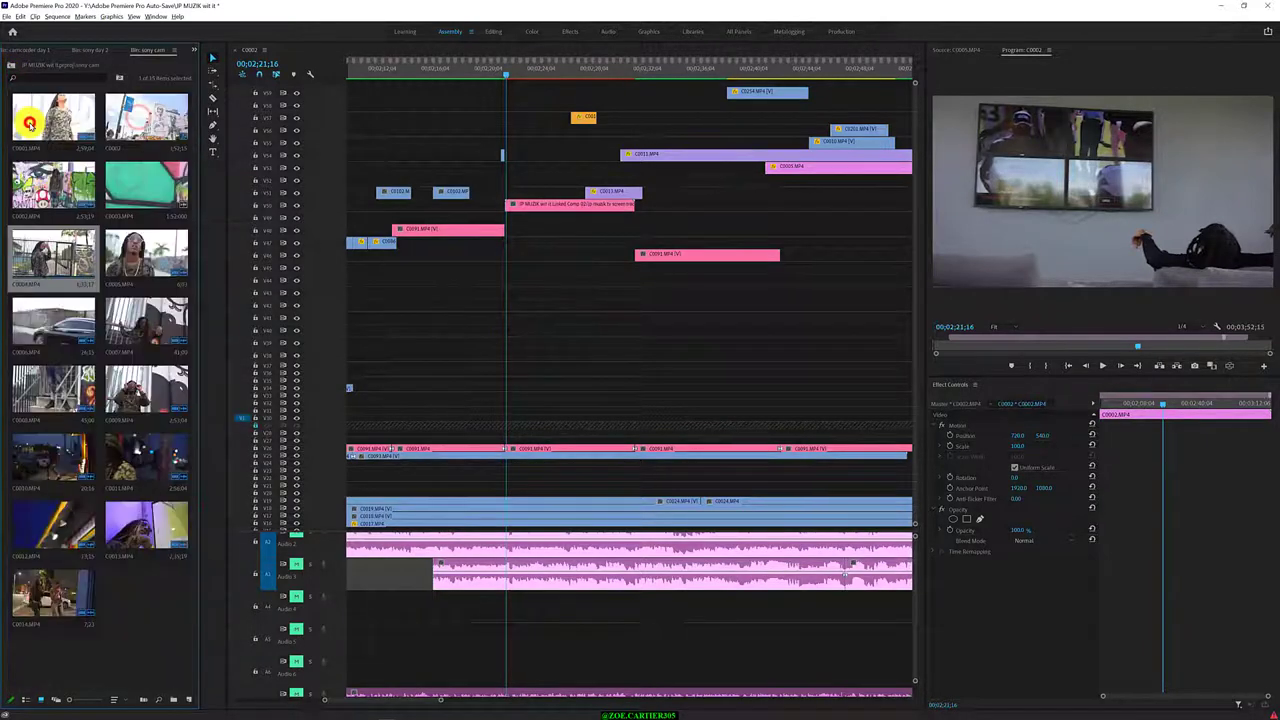
click(136, 467)
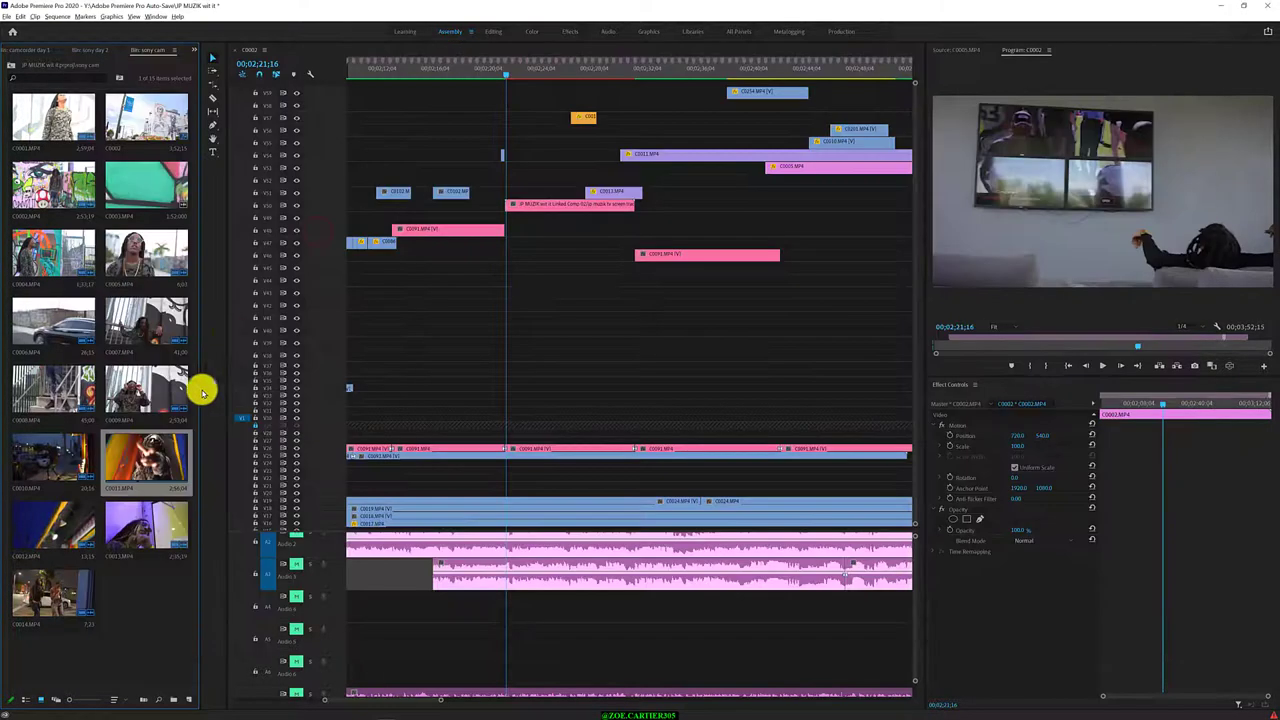
click(137, 523)
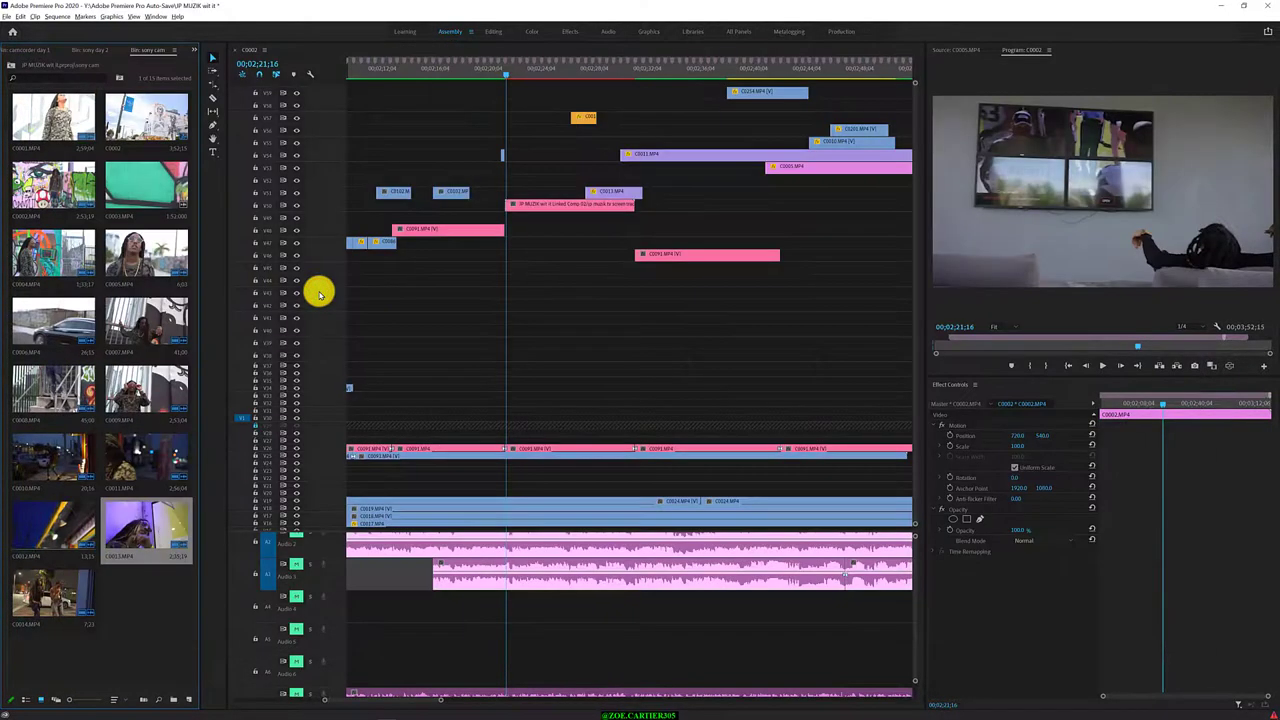
click(28, 578)
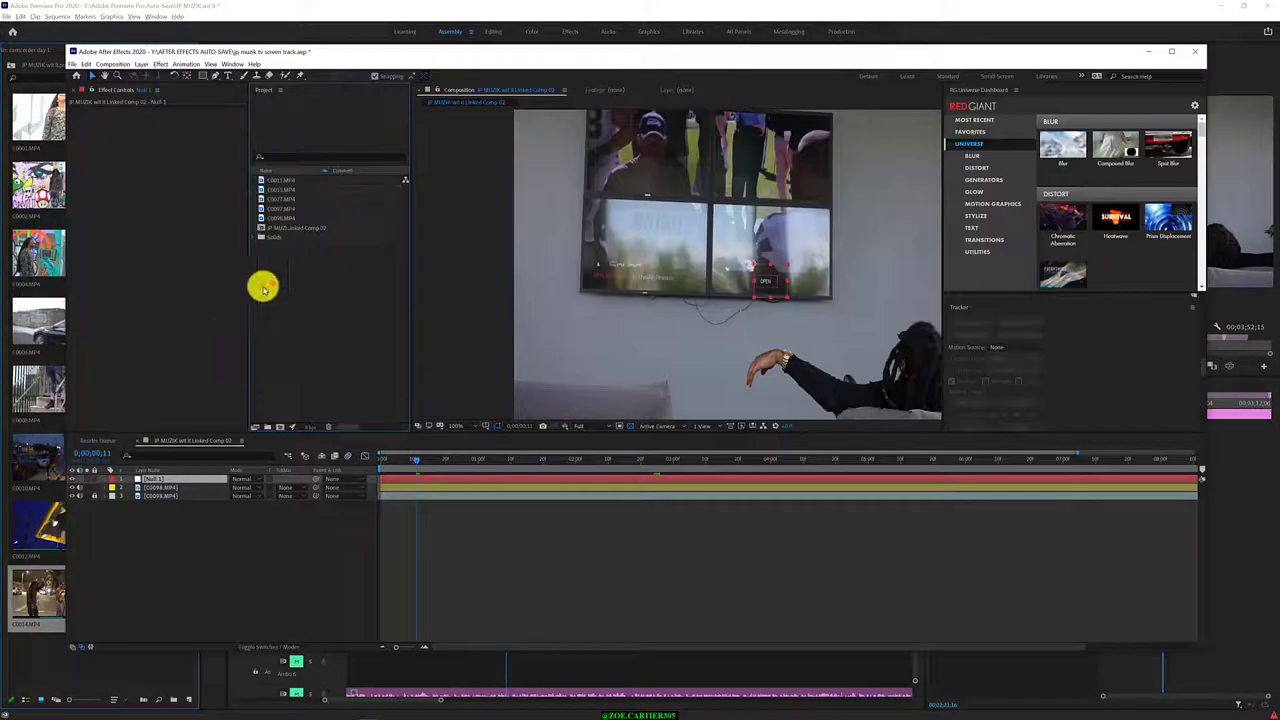
Bring After Effects forward, return to the comp start, and select the C0098.MP4 footage layer
click(263, 287)
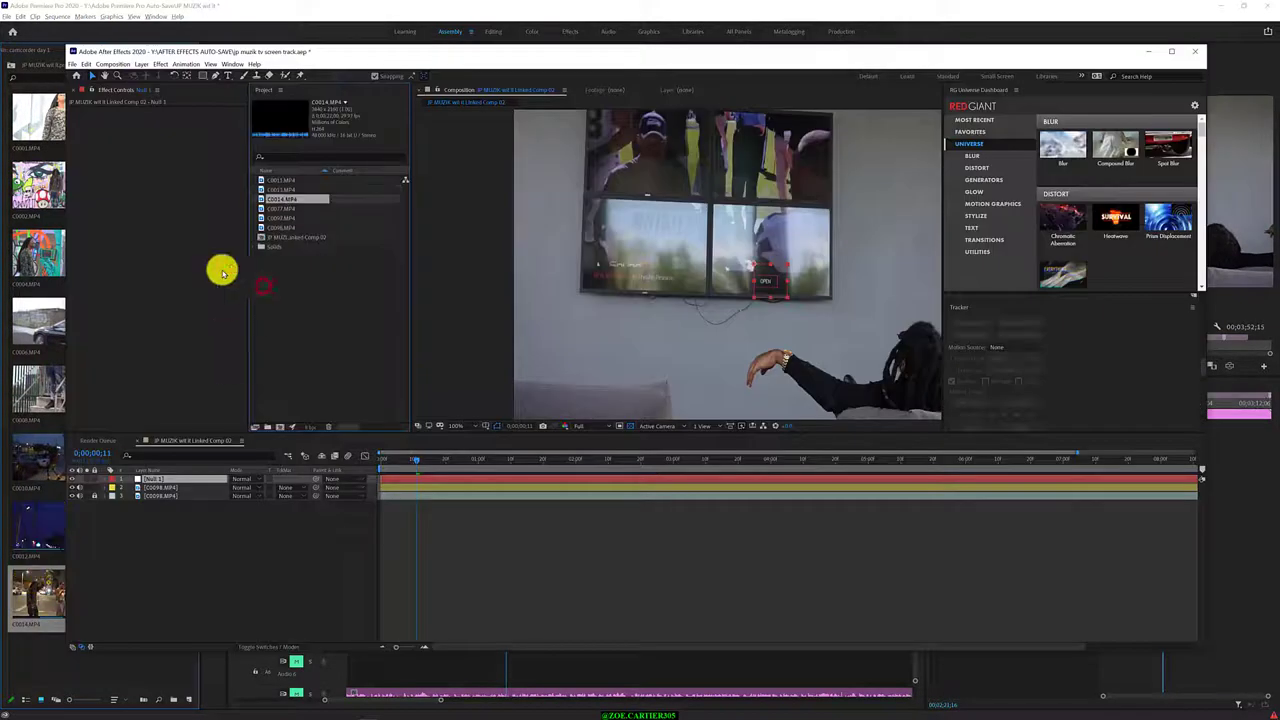
drag(110, 51, 86, 51)
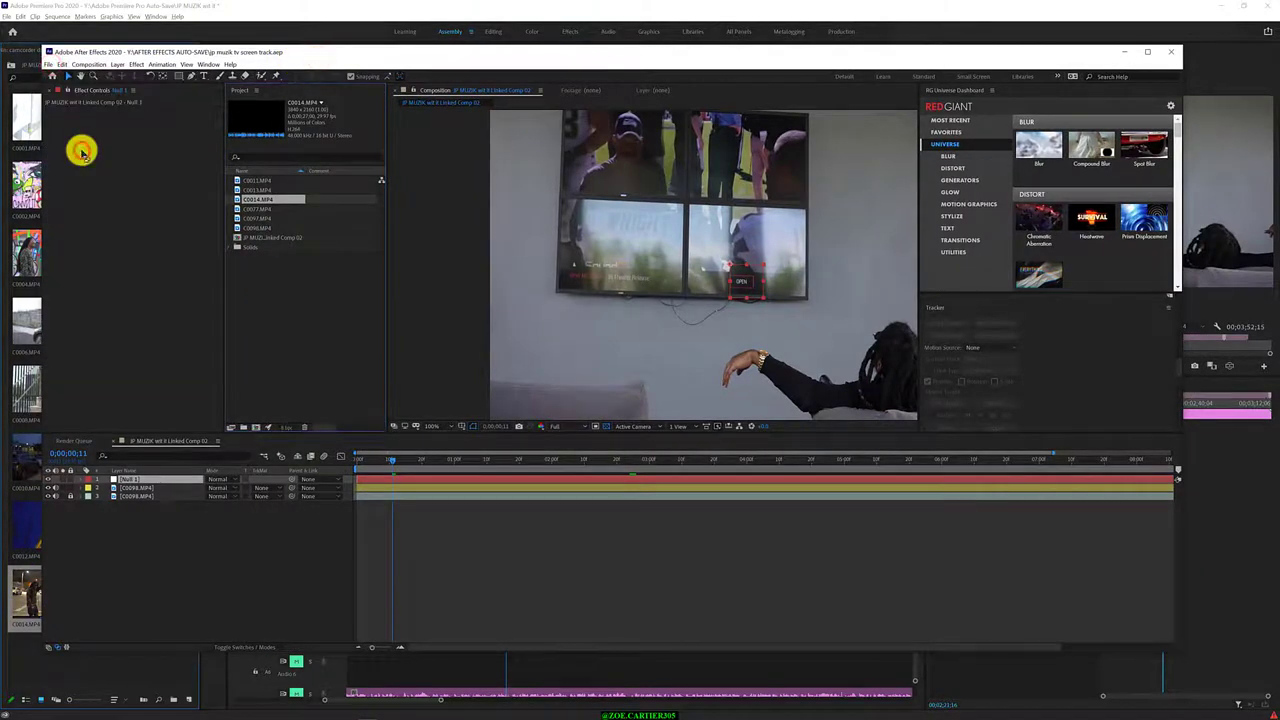
drag(393, 460, 362, 460)
click(172, 486)
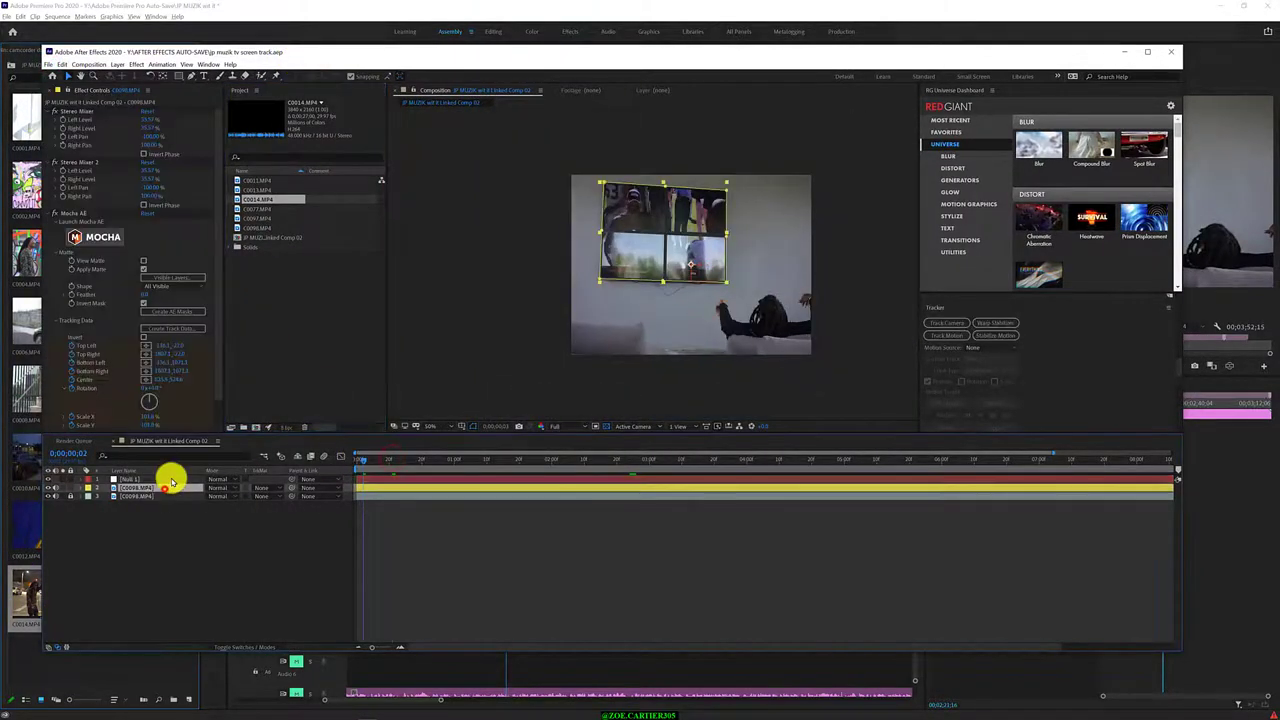
click(48, 497)
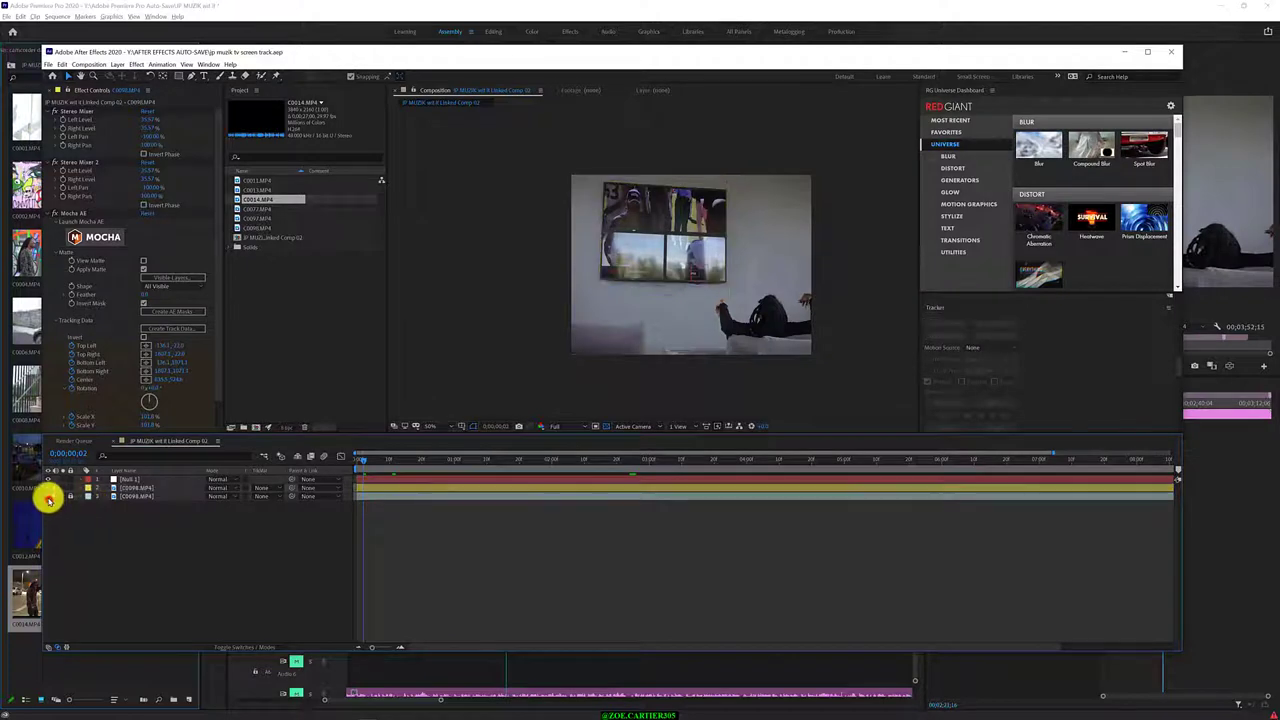
click(663, 234)
key(F2)
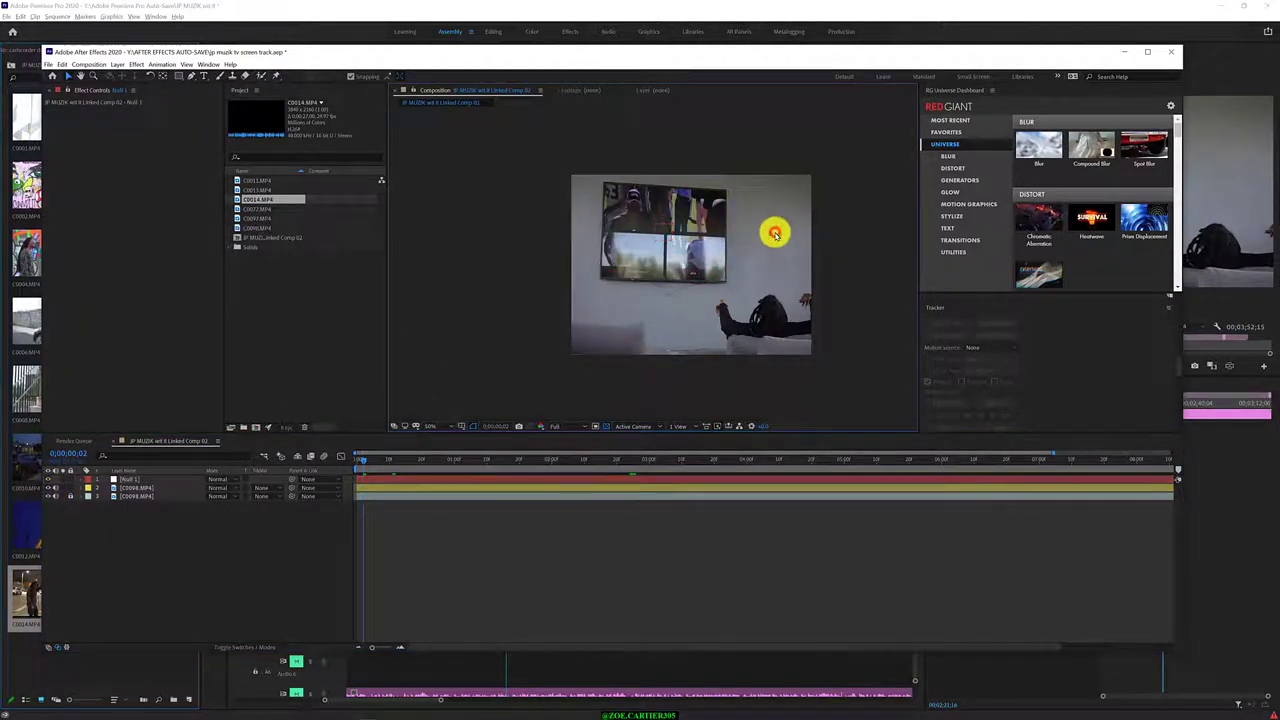
drag(364, 455, 343, 459)
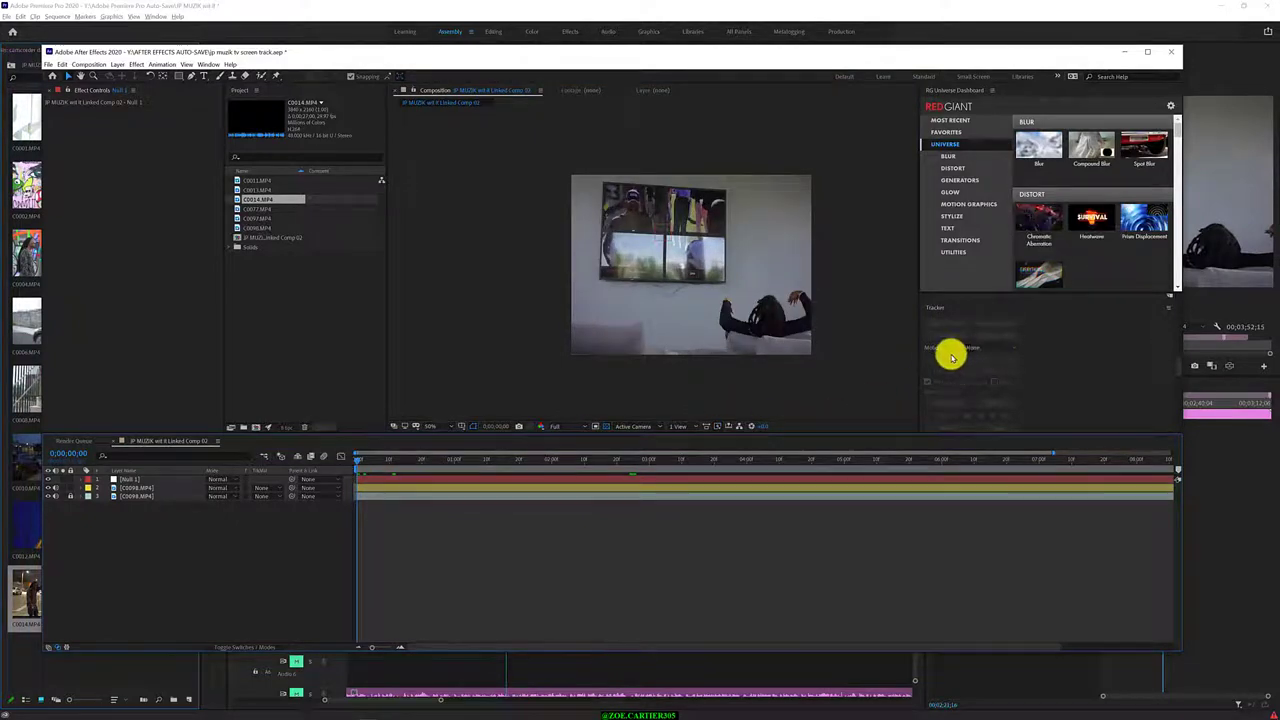
click(163, 487)
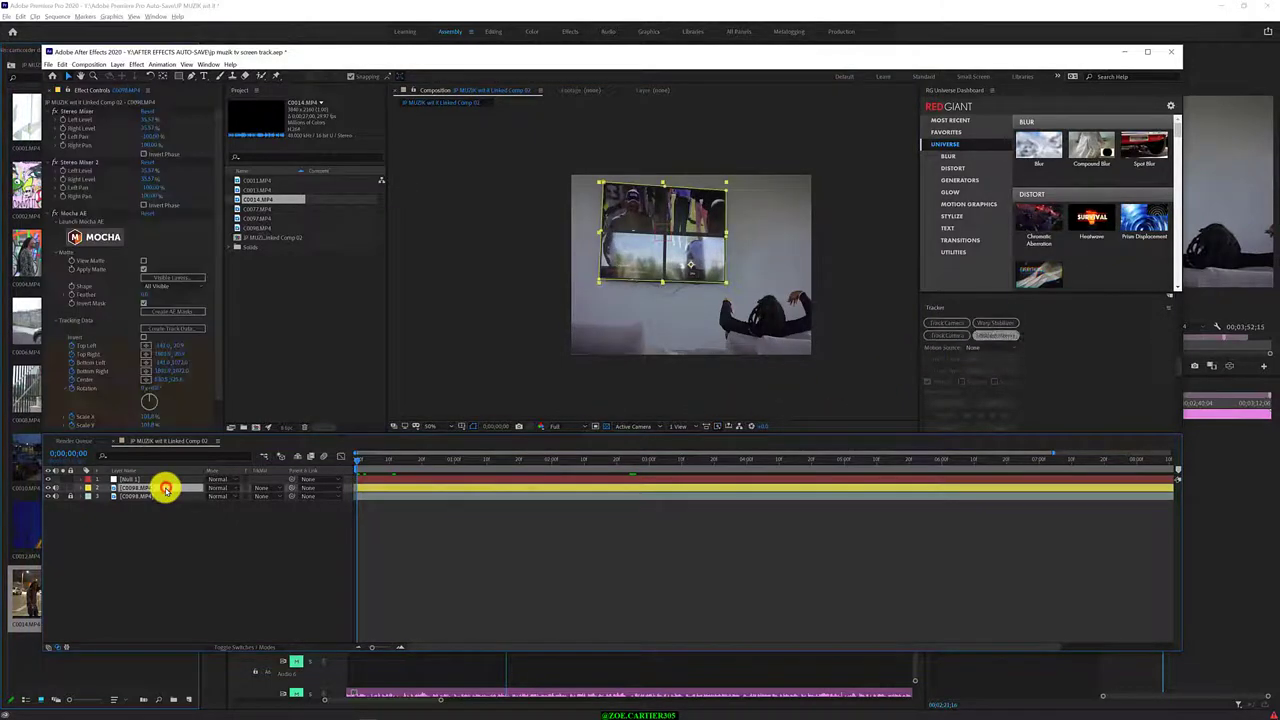
Start Track Motion on C0098.MP4 and place Track Point 1 above the OPEN label
click(938, 336)
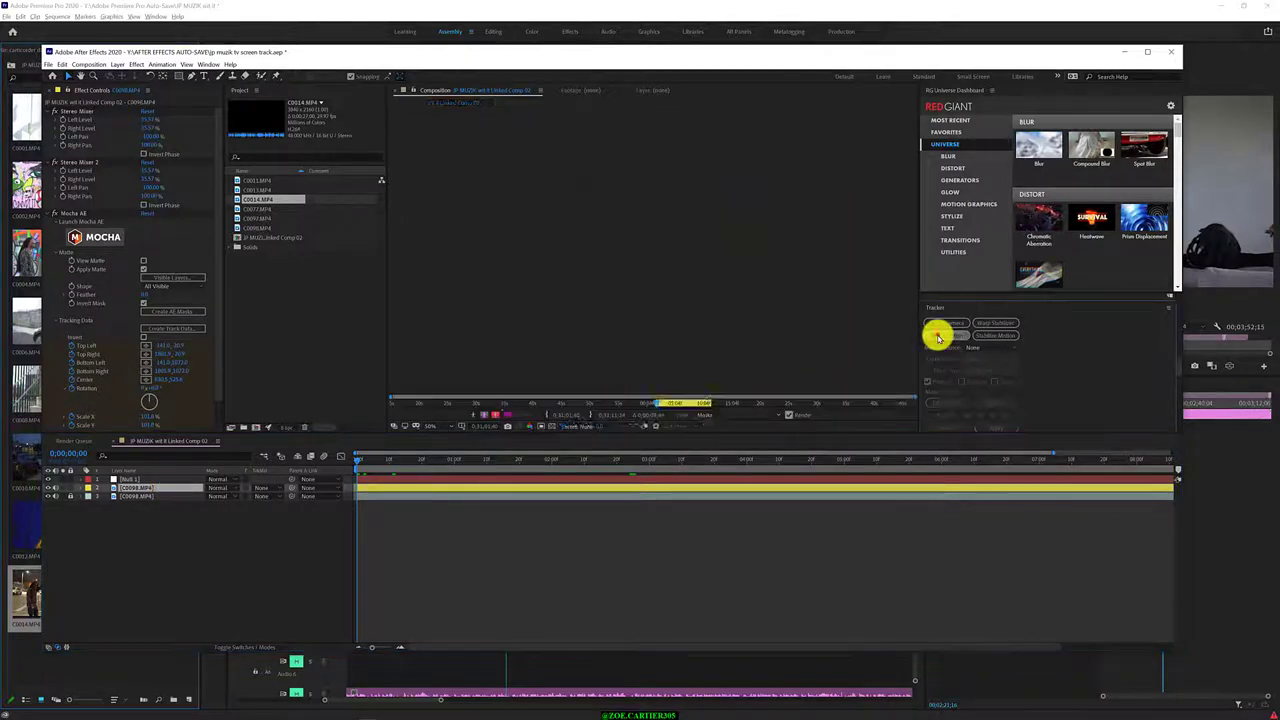
scroll(626, 243, up, 1)
scroll(640, 246, up, 1)
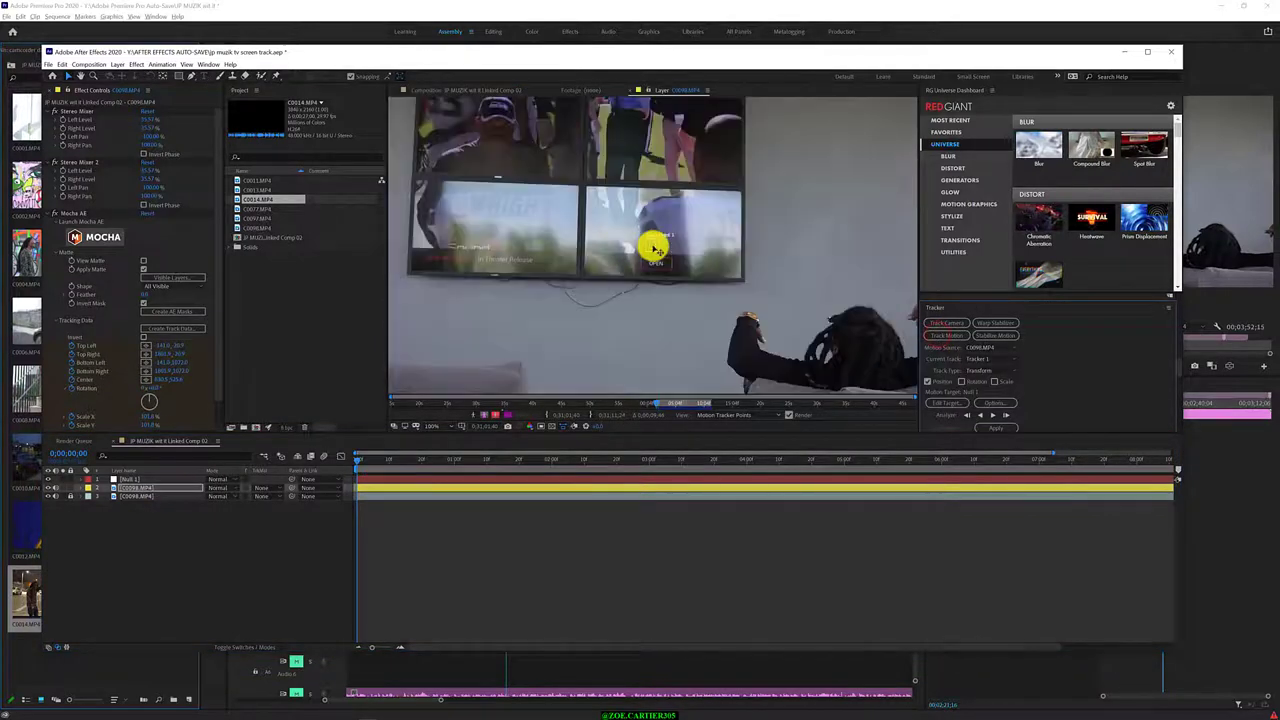
scroll(652, 245, up, 4)
mouse_move(654, 245)
mouse_down()
mouse_move(657, 277)
mouse_move(651, 200)
mouse_up()
scroll(655, 204, down, 3)
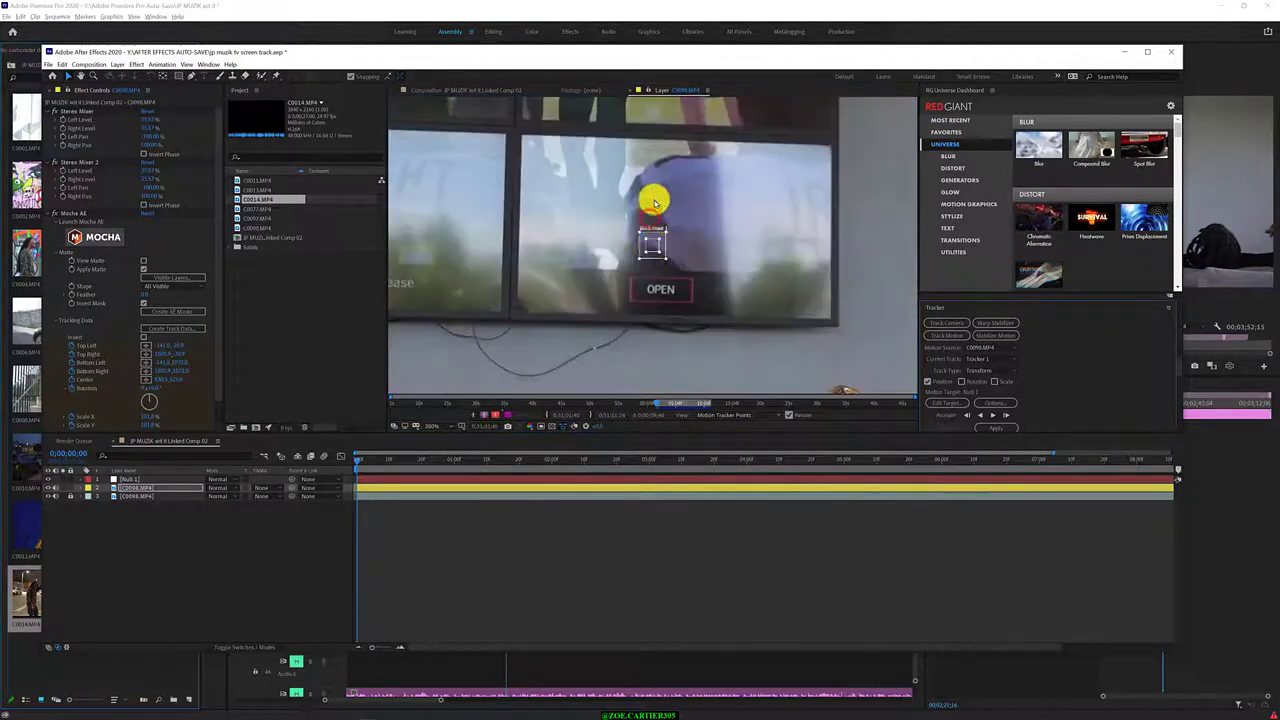
scroll(670, 140, down, 2)
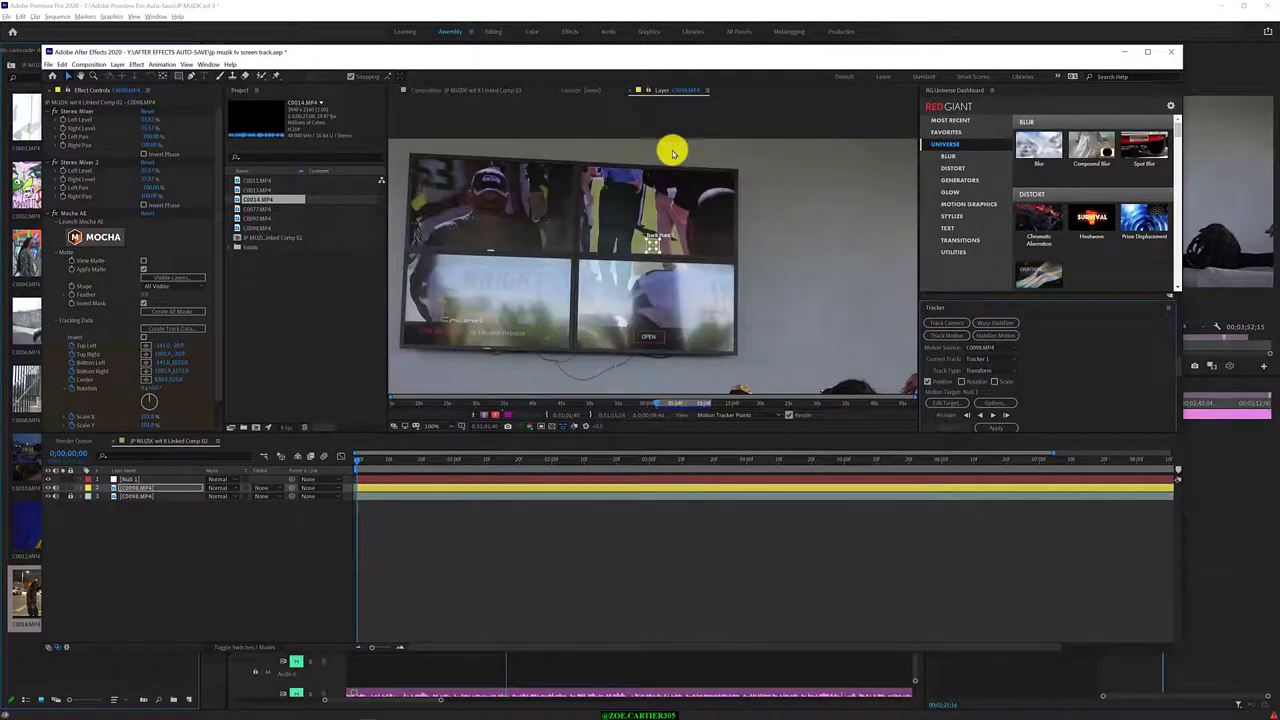
key(comma)
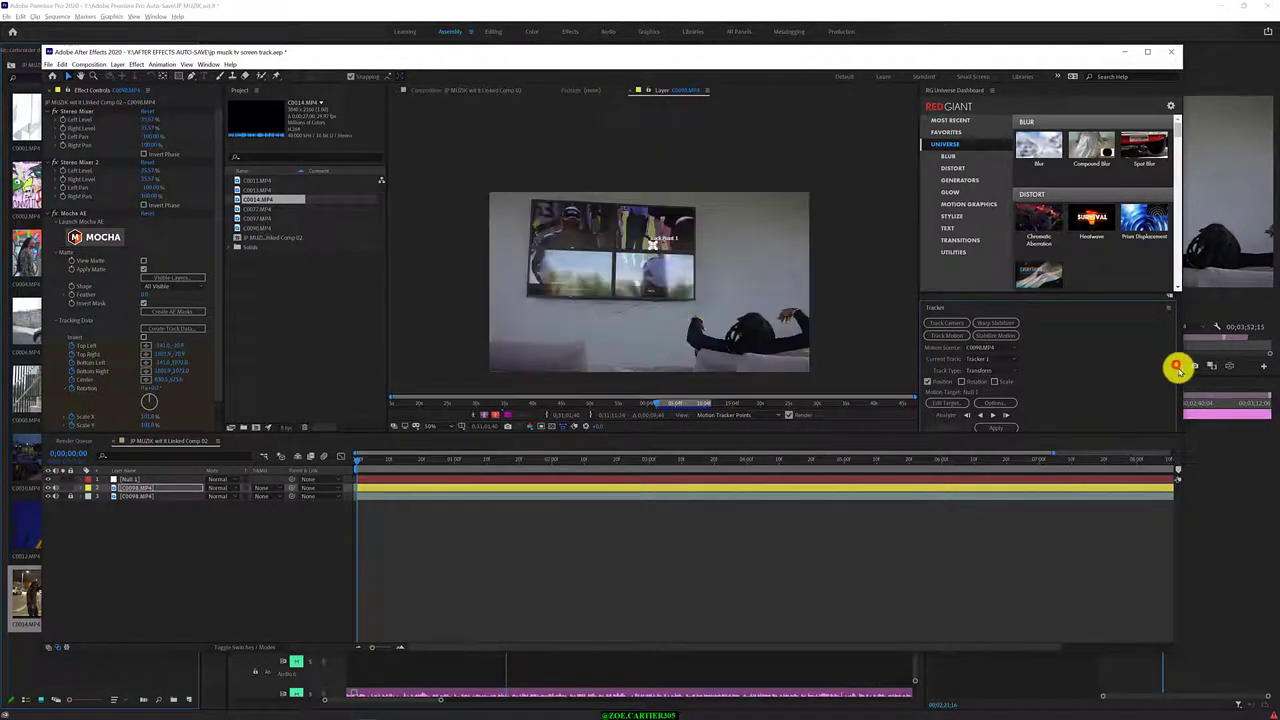
scroll(1106, 363, down, 1)
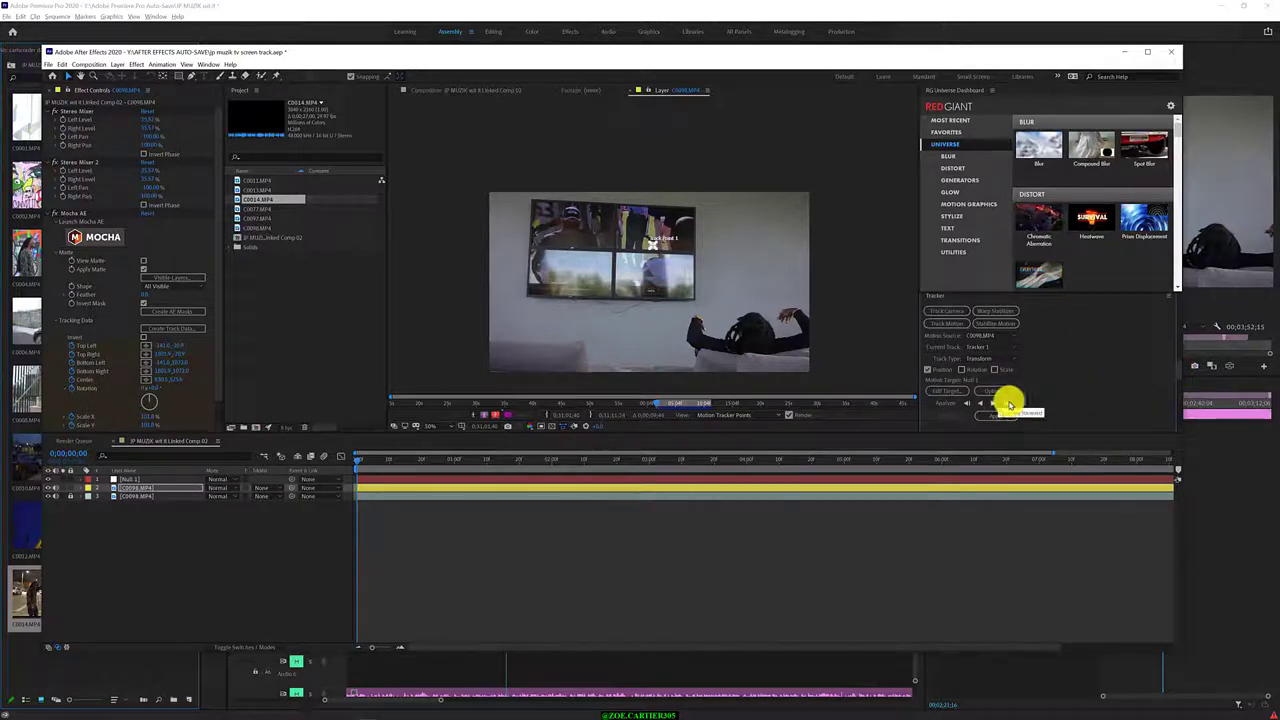
Analyze the track forward and apply it to Null 1 on X and Y
click(1006, 401)
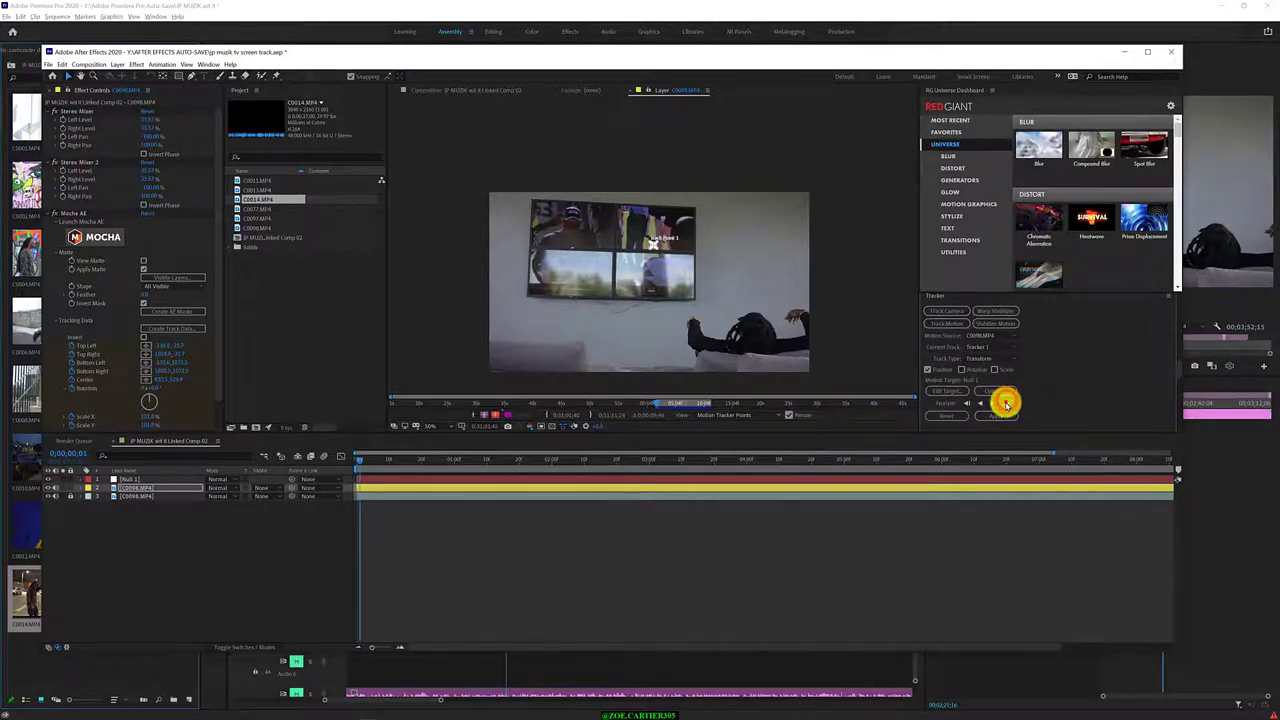
click(1006, 402)
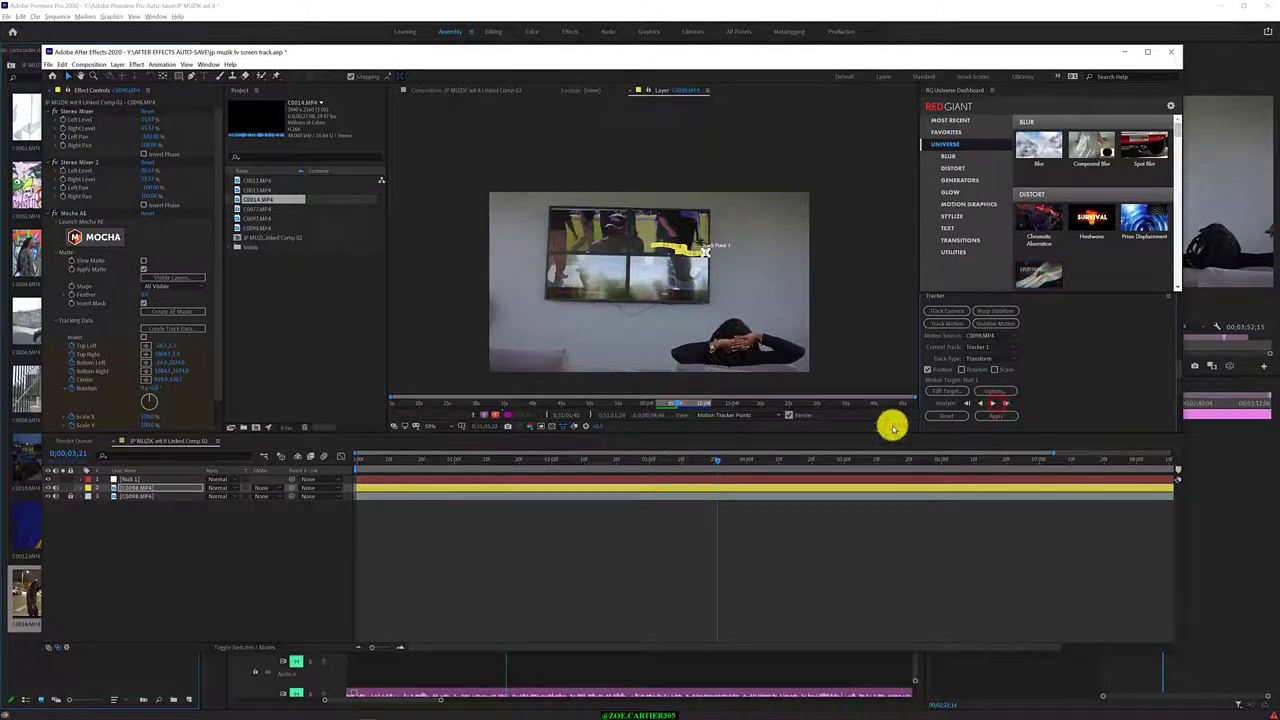
drag(717, 459, 348, 487)
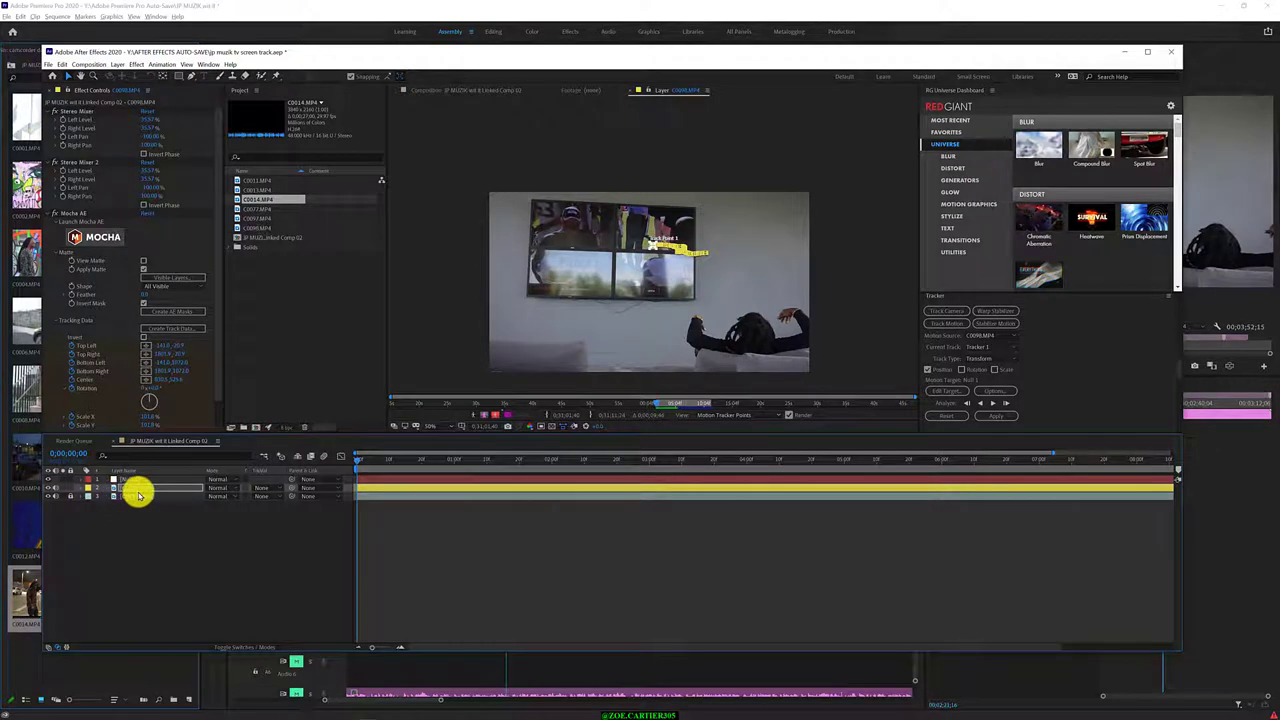
click(70, 497)
click(123, 494)
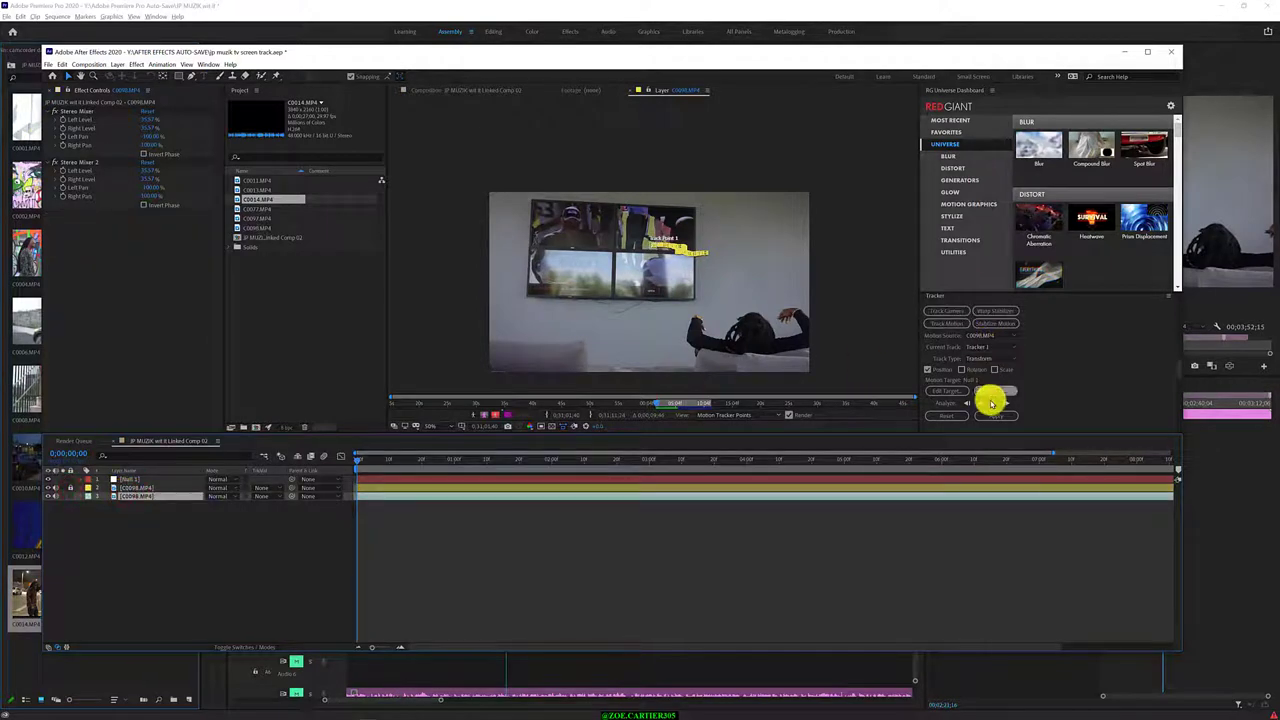
click(130, 483)
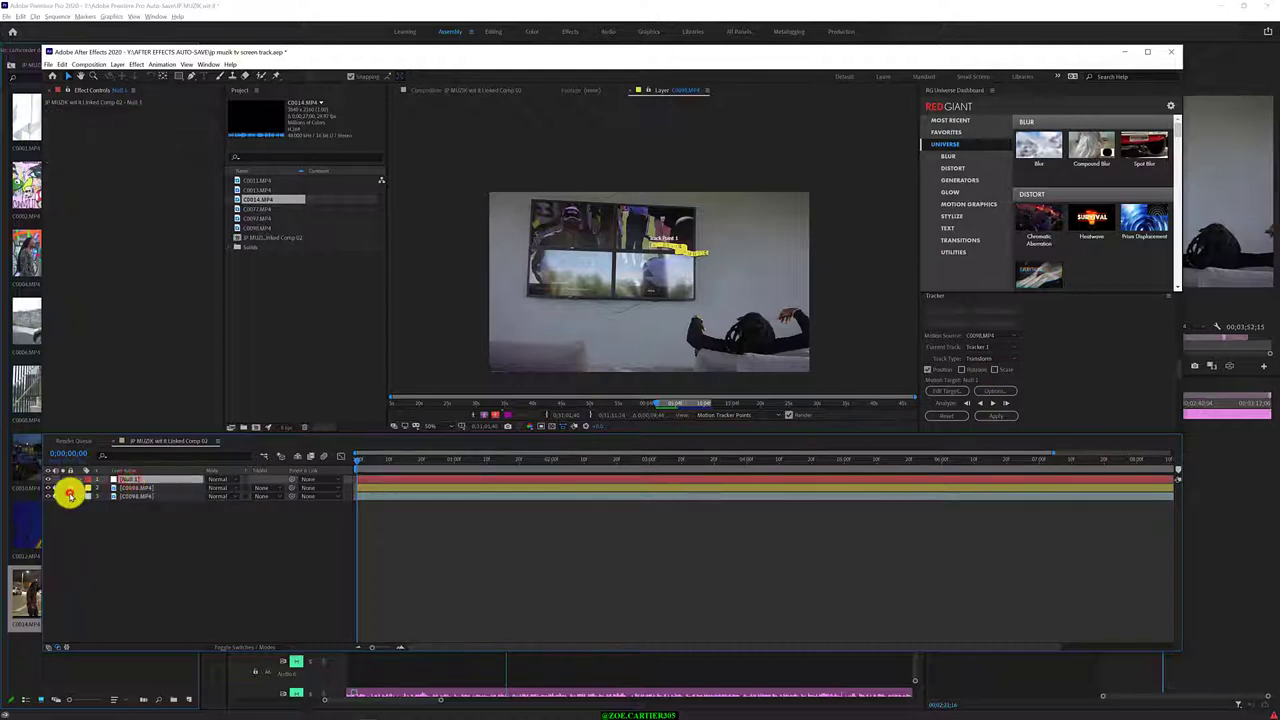
click(48, 495)
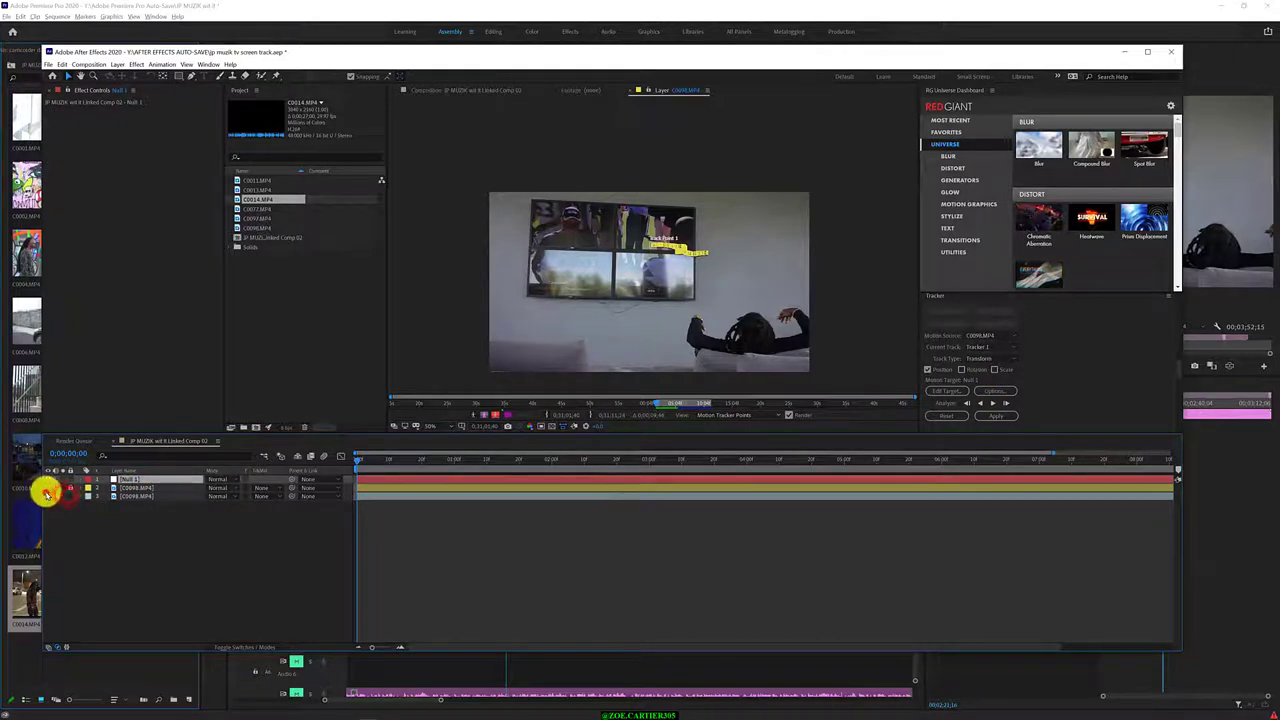
click(47, 492)
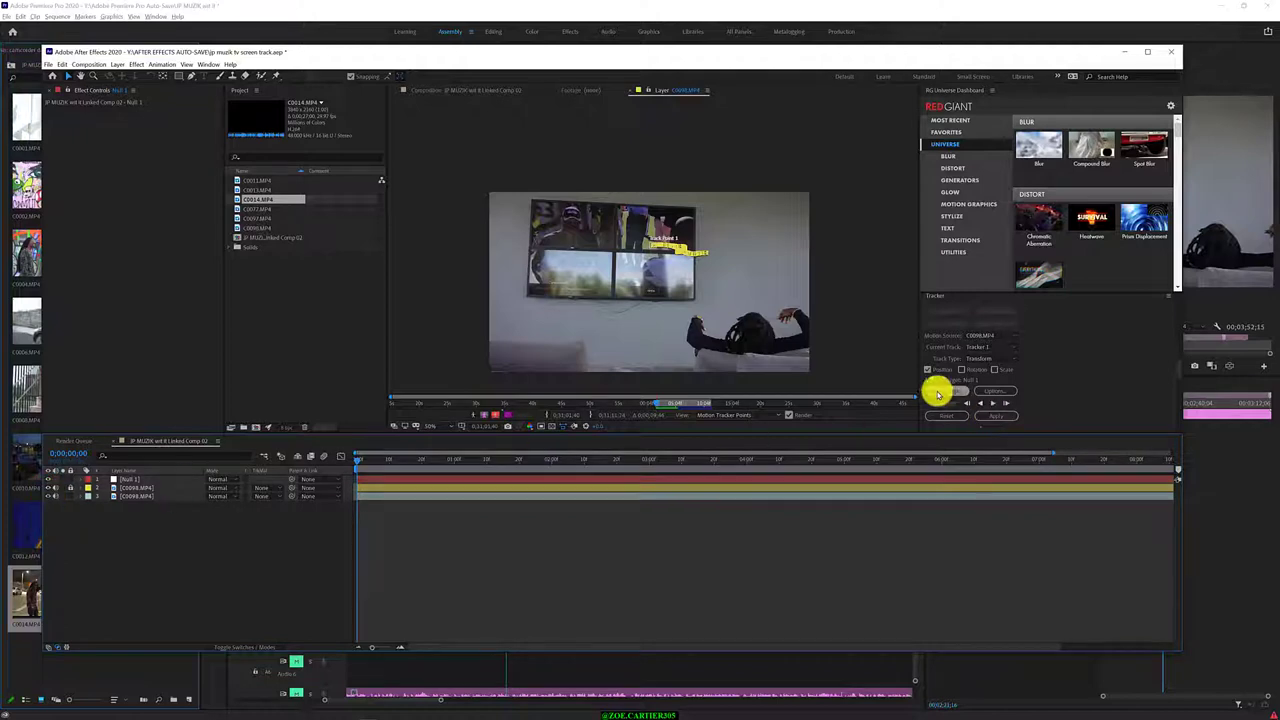
click(988, 414)
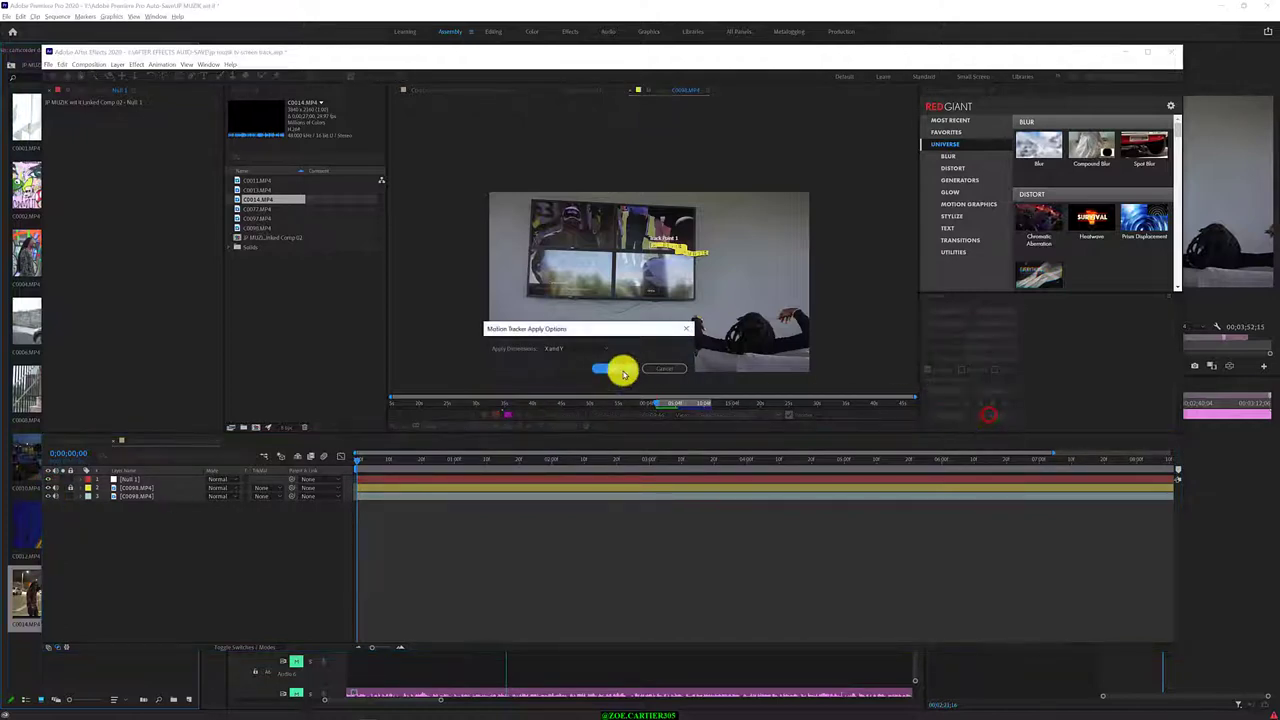
click(623, 370)
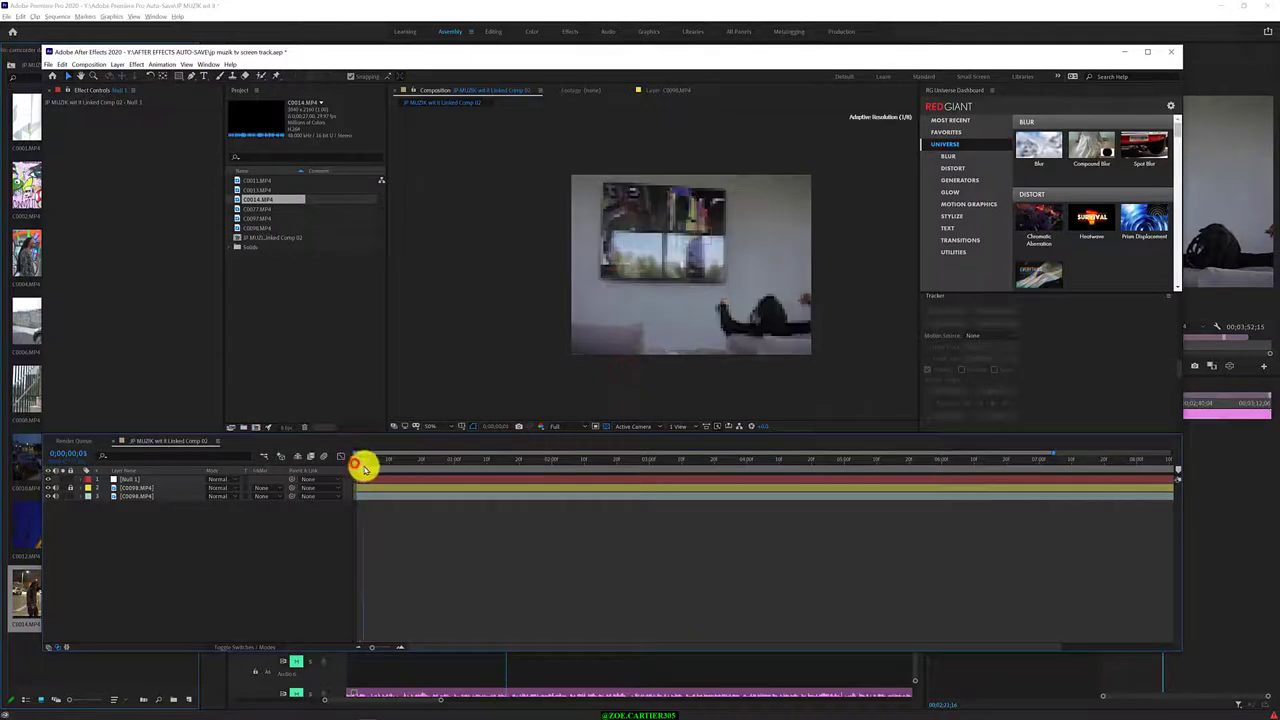
Check Null 1 follows the wall at 100% zoom, then add C0077.MP4 as the top layer
mouse_move(358, 460)
mouse_down()
mouse_move(531, 478)
mouse_move(317, 480)
mouse_up()
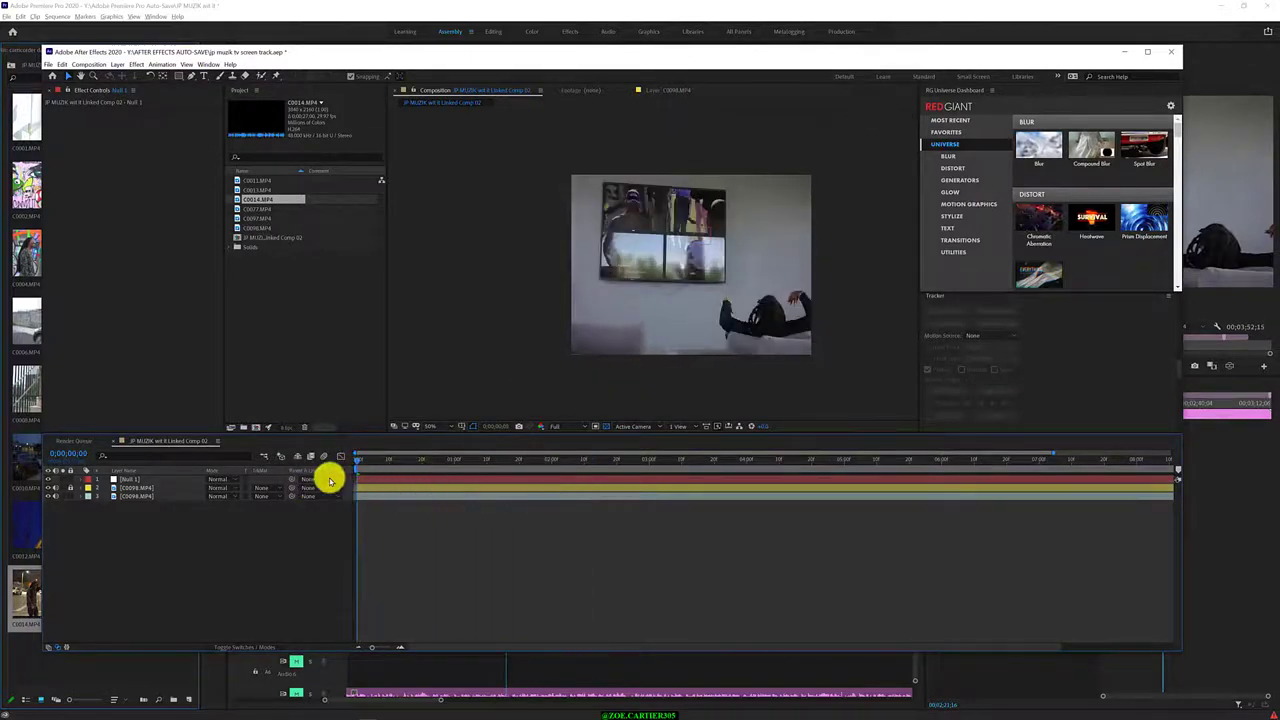
key(/)
drag(526, 297, 469, 372)
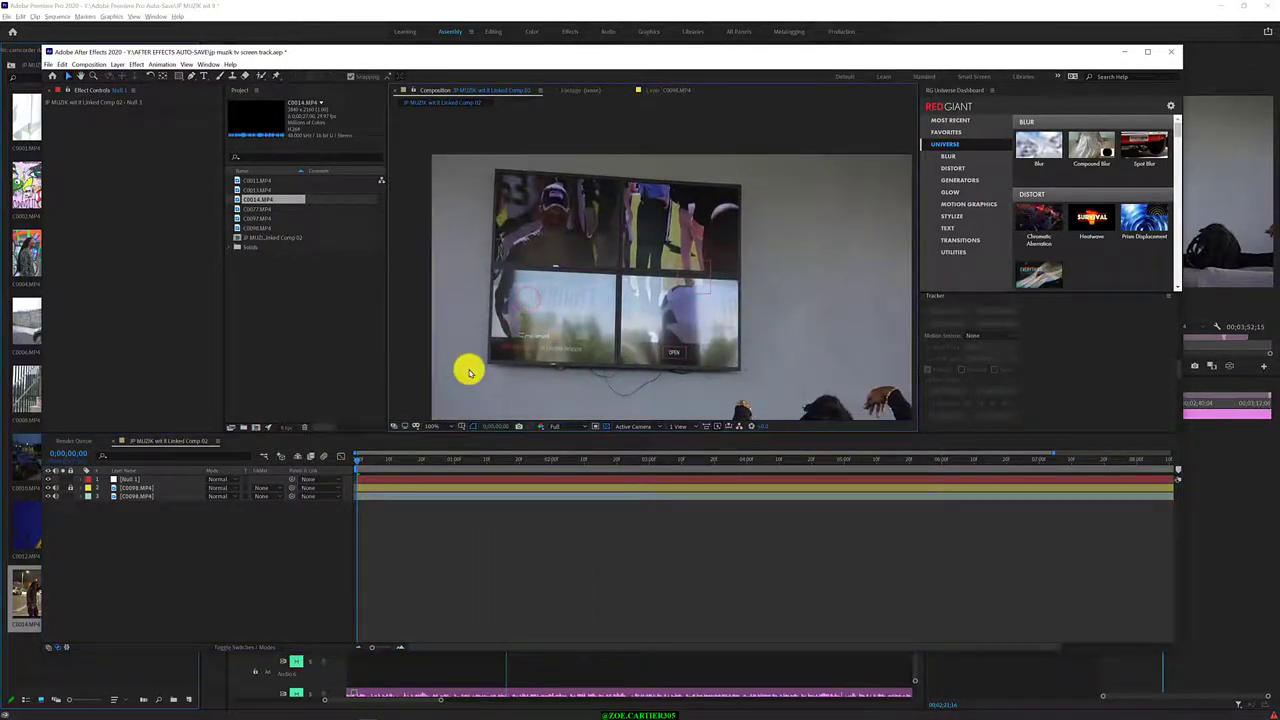
drag(363, 458, 398, 463)
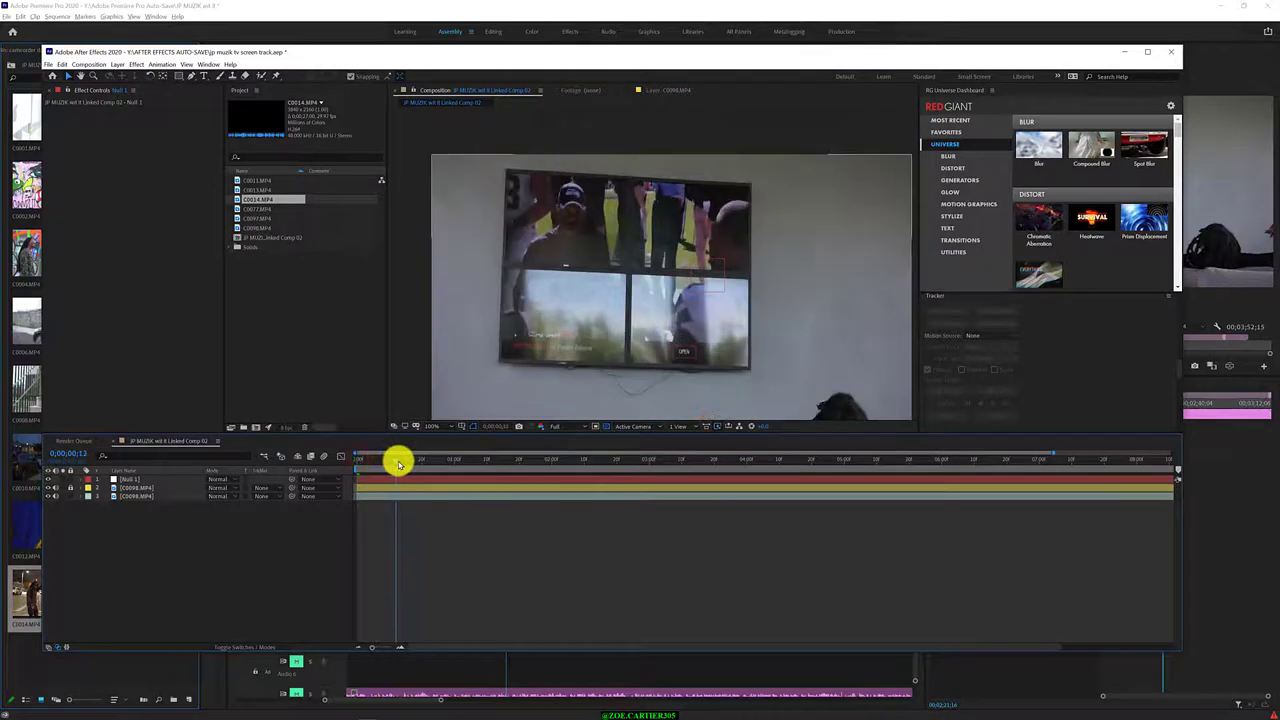
click(48, 496)
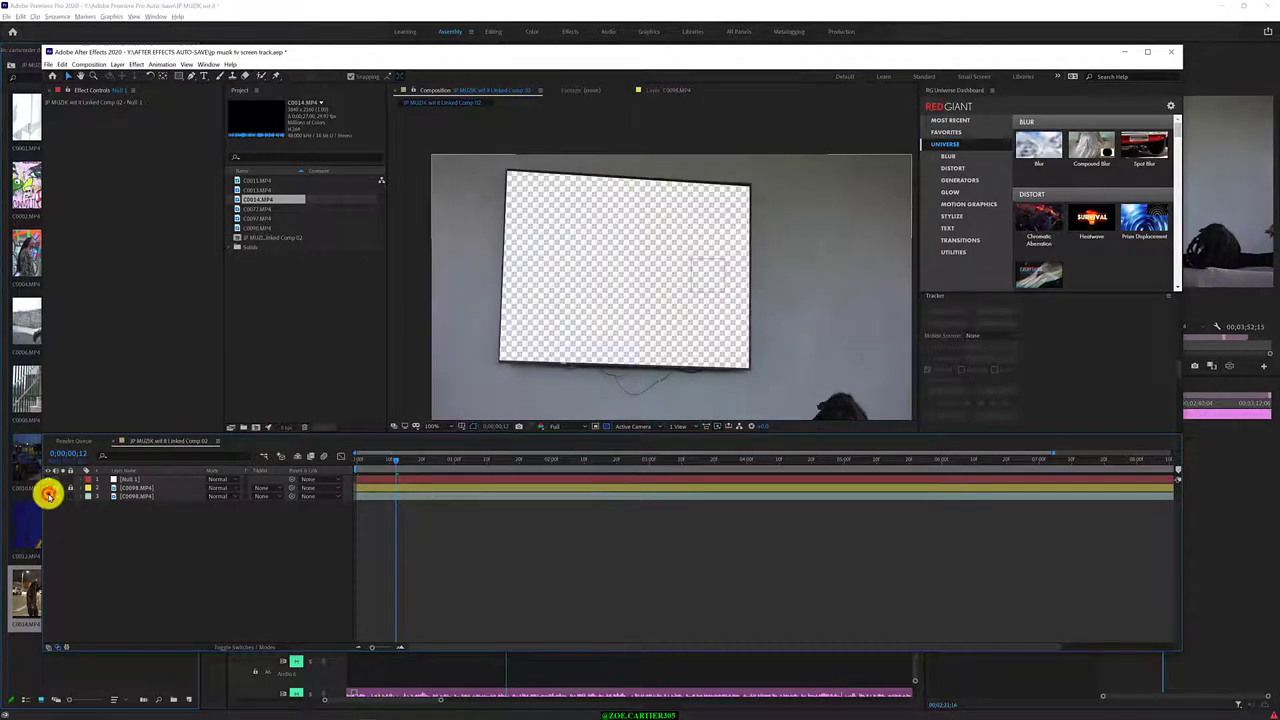
click(47, 493)
click(257, 208)
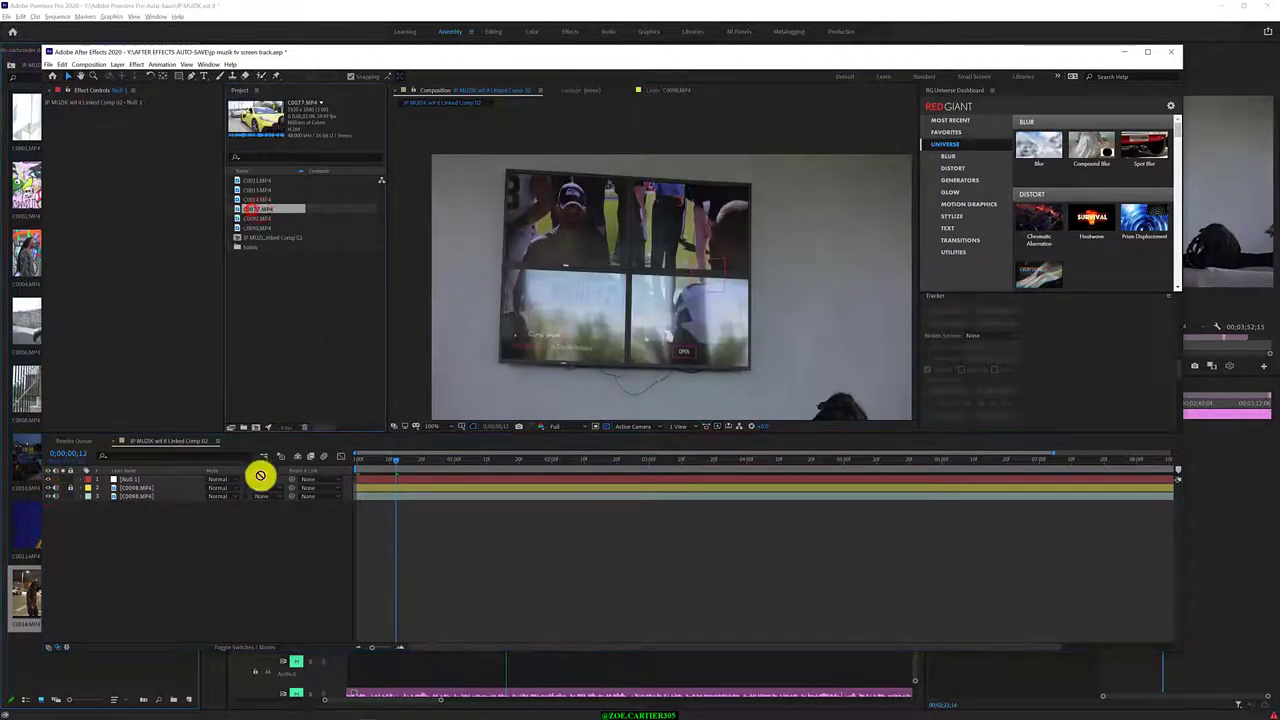
mouse_move(255, 210)
mouse_down()
mouse_move(248, 478)
mouse_move(120, 485)
mouse_up()
Move the C0077.MP4 car clip roughly onto the top-left TV panel and check it at frame 17
key(s)
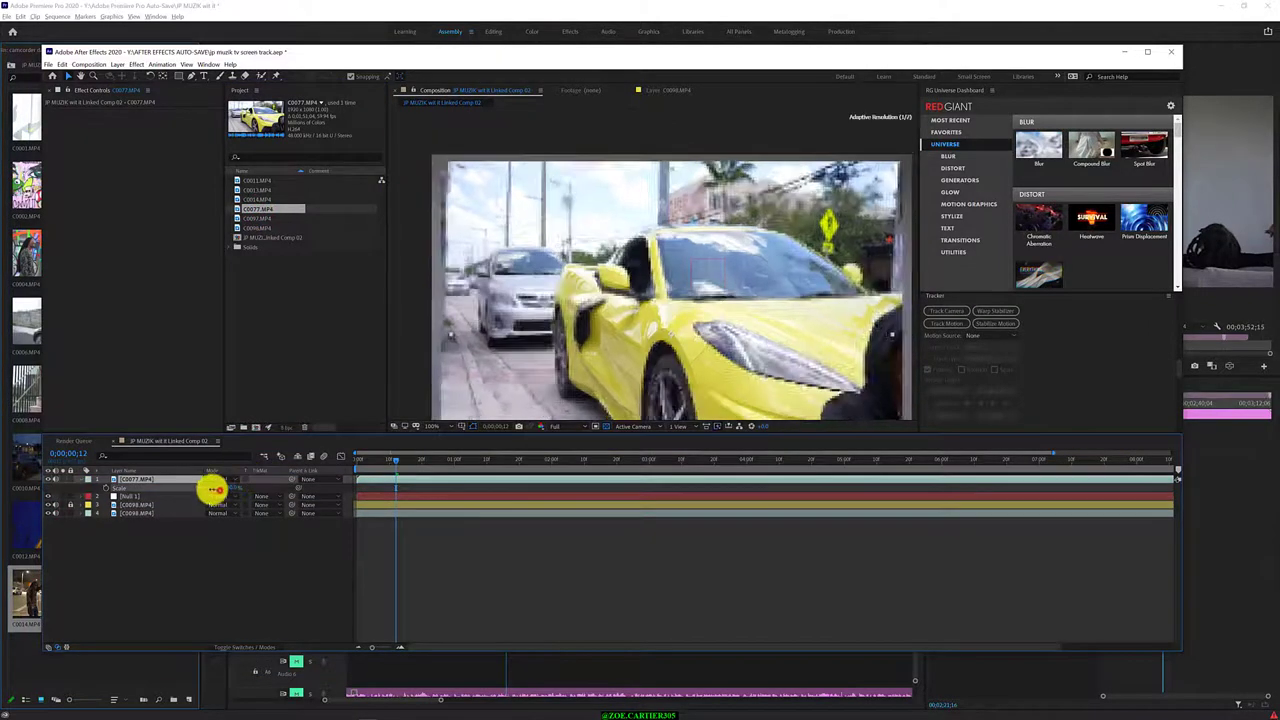
drag(672, 335, 567, 222)
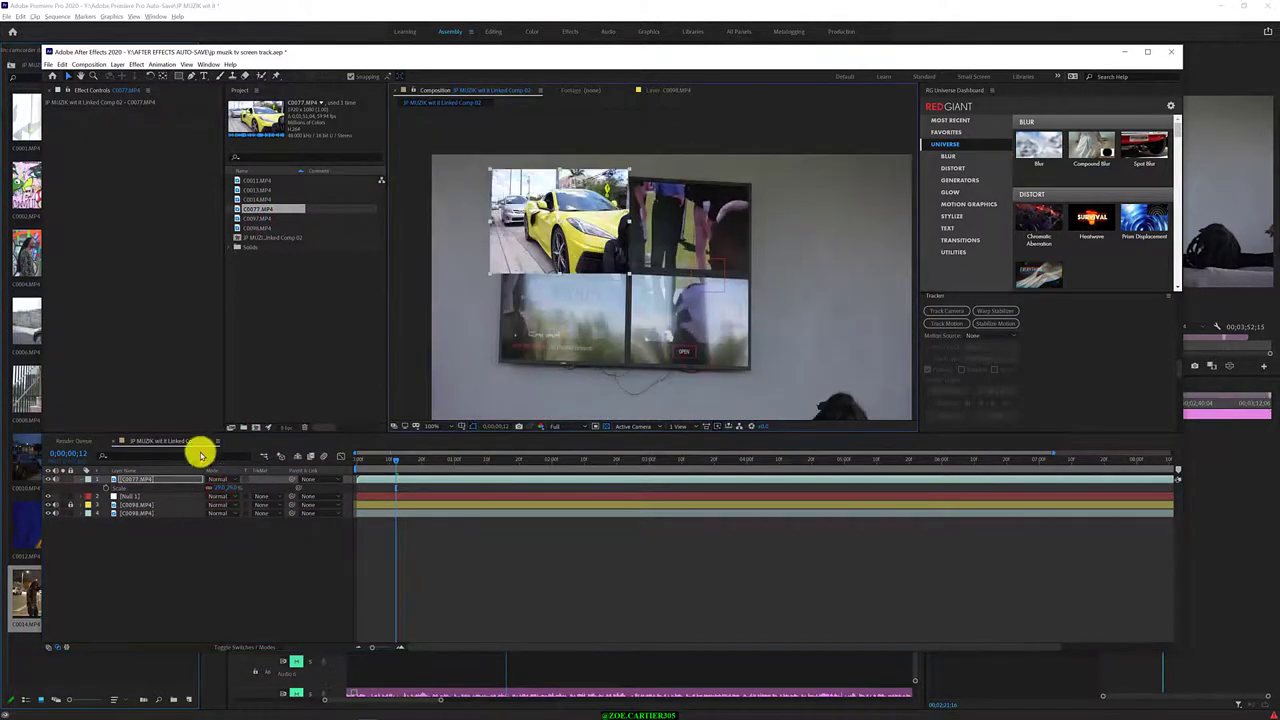
drag(135, 479, 135, 500)
drag(556, 237, 553, 234)
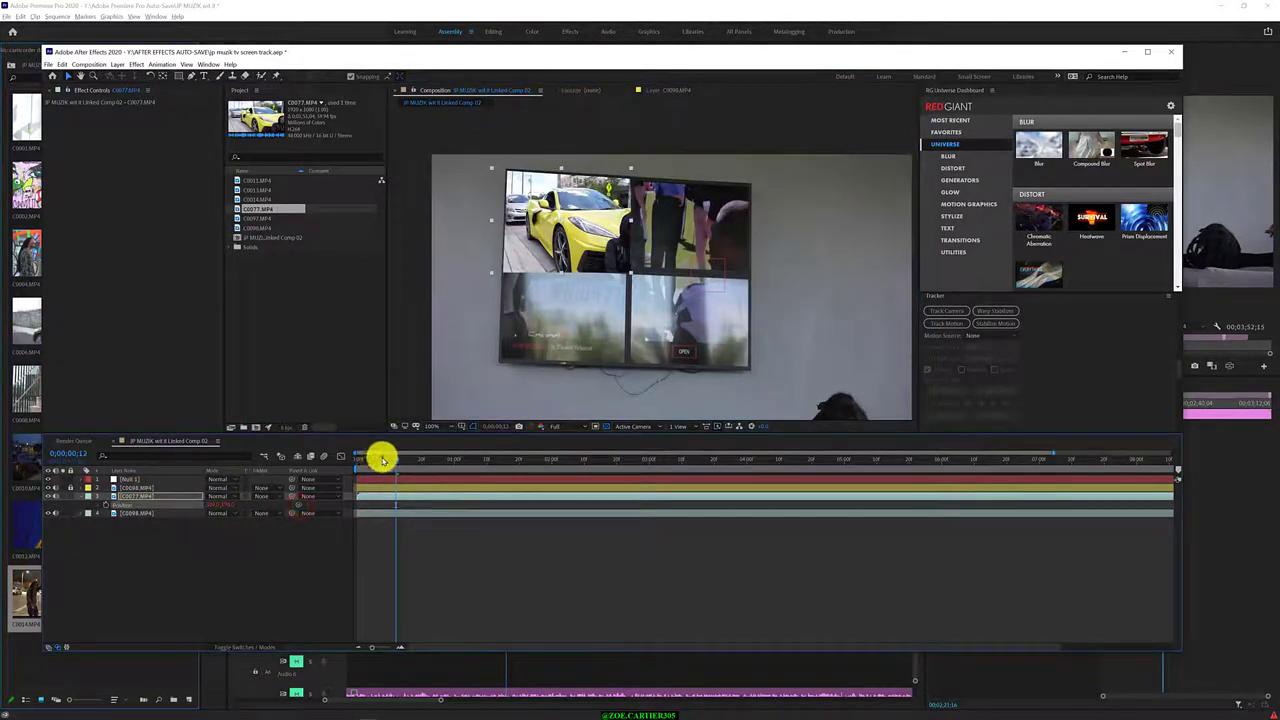
mouse_move(384, 457)
mouse_down()
mouse_move(410, 456)
mouse_move(347, 450)
mouse_up()
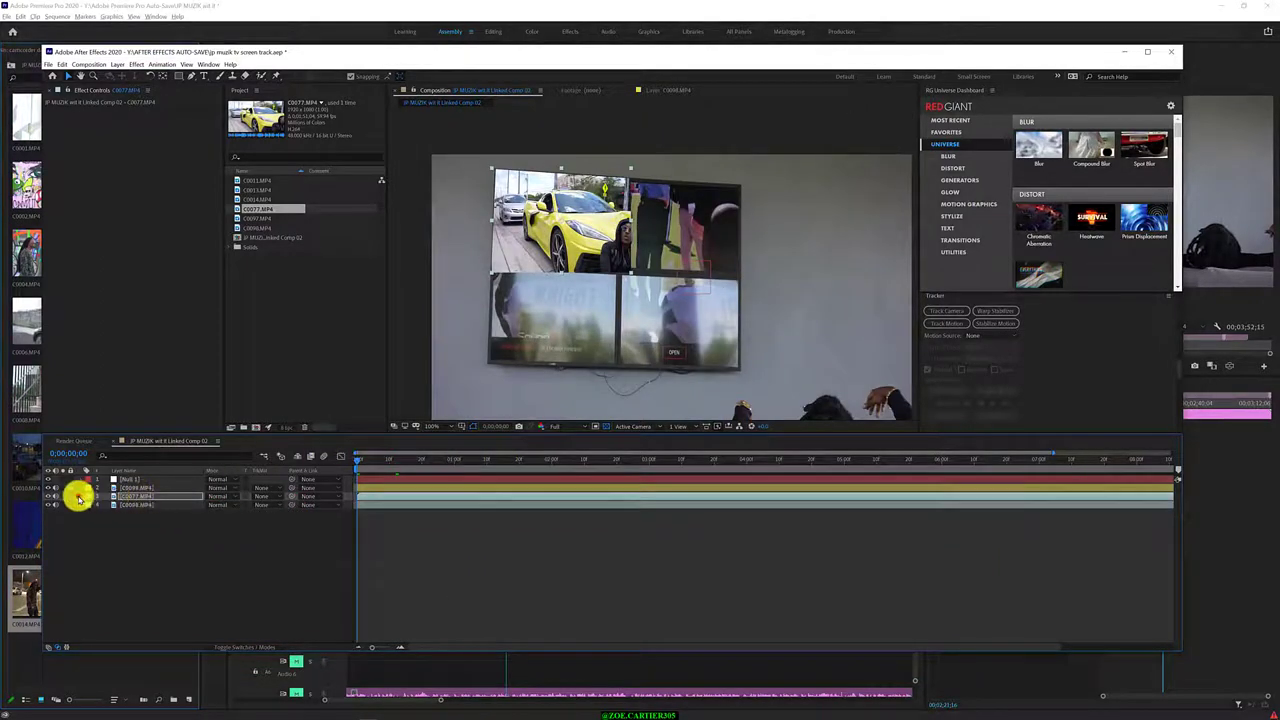
Show the car layer's Transform properties and enlarge it to fill the top-left panel
click(88, 505)
click(89, 505)
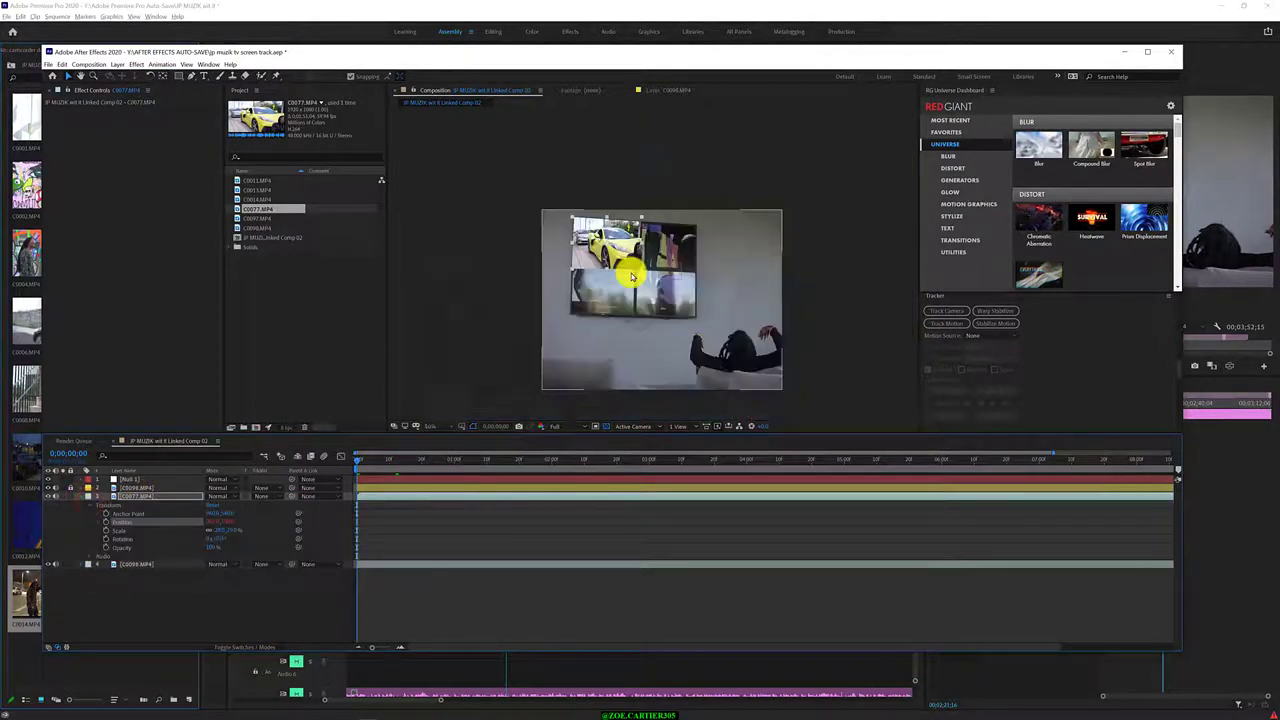
scroll(615, 272, up, 2)
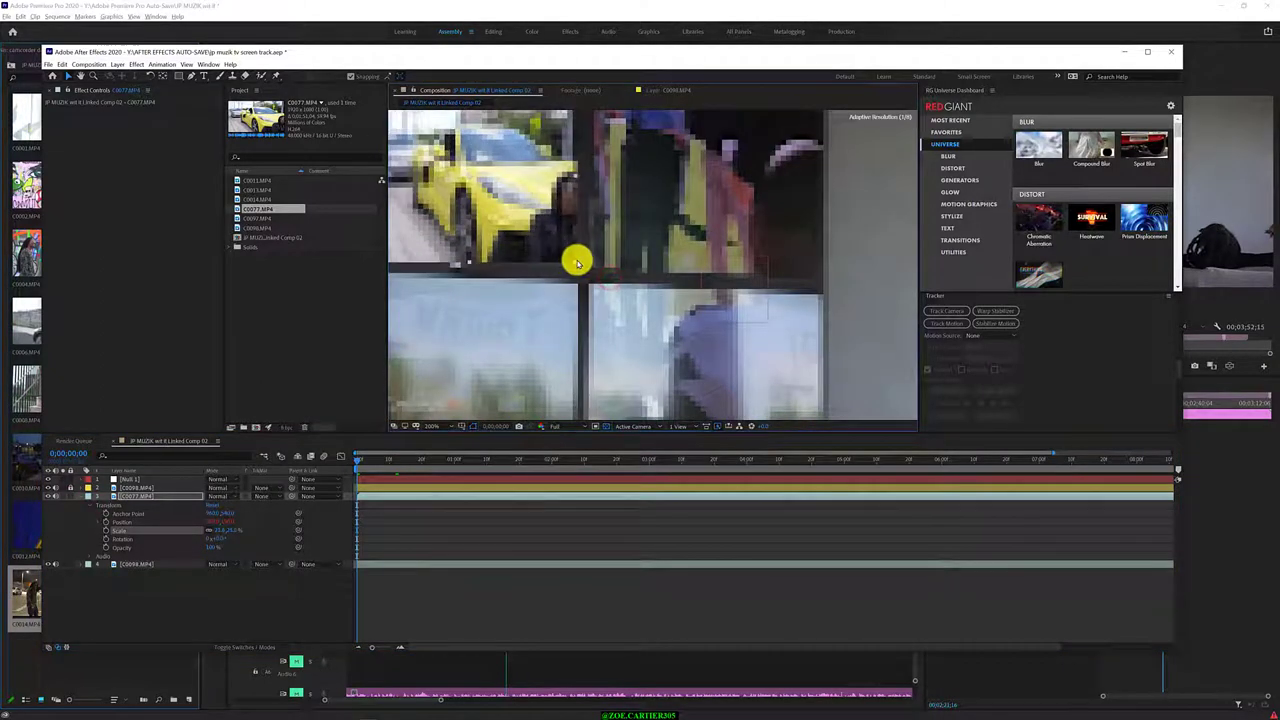
scroll(577, 266, down, 2)
drag(500, 260, 539, 261)
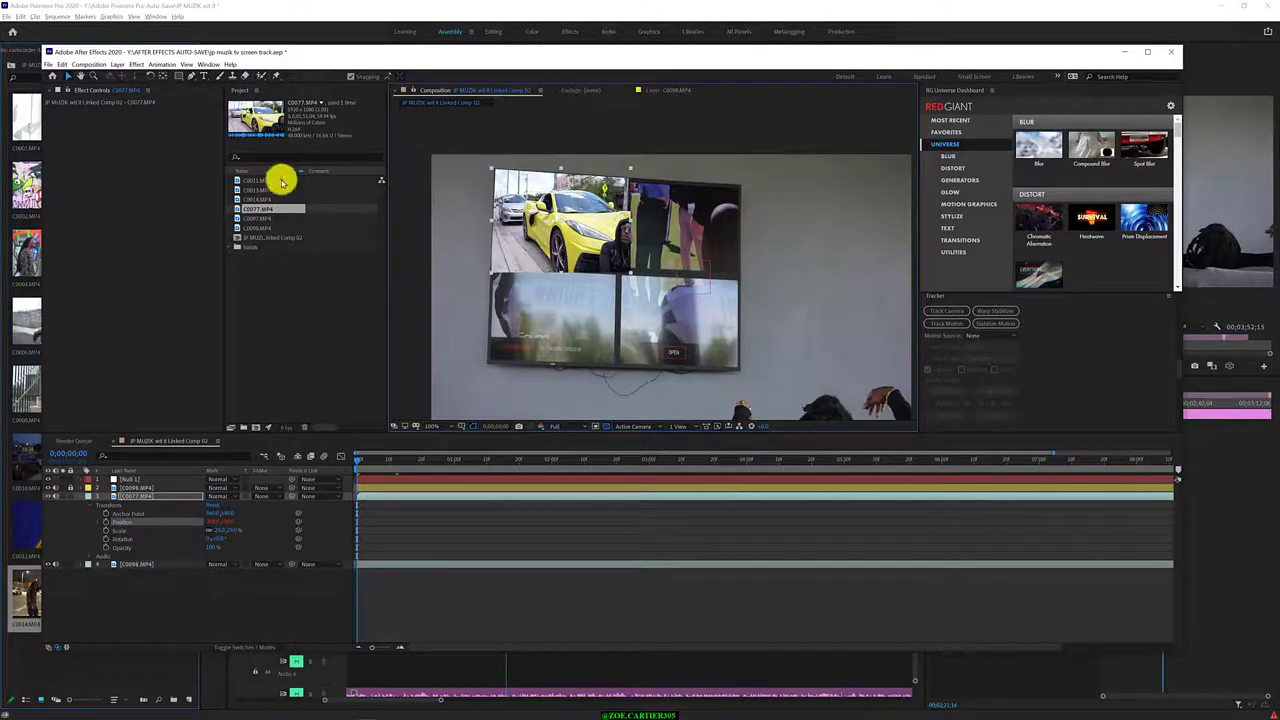
click(140, 136)
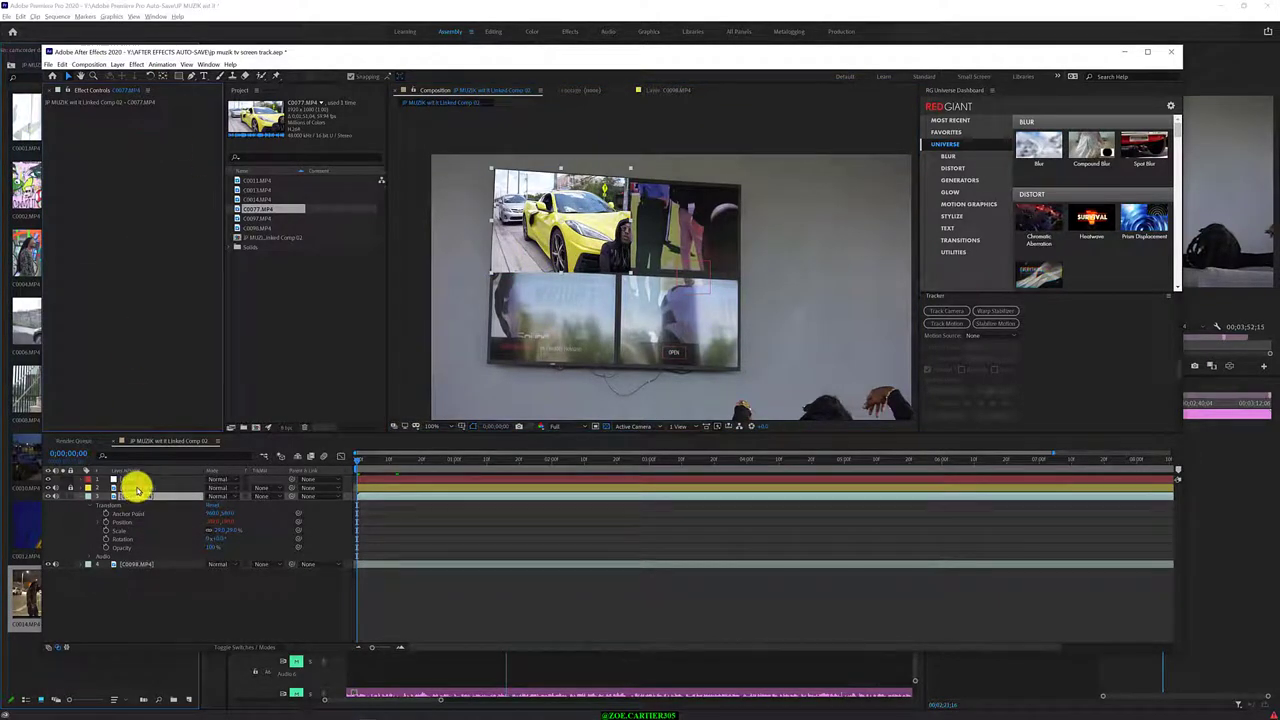
click(141, 496)
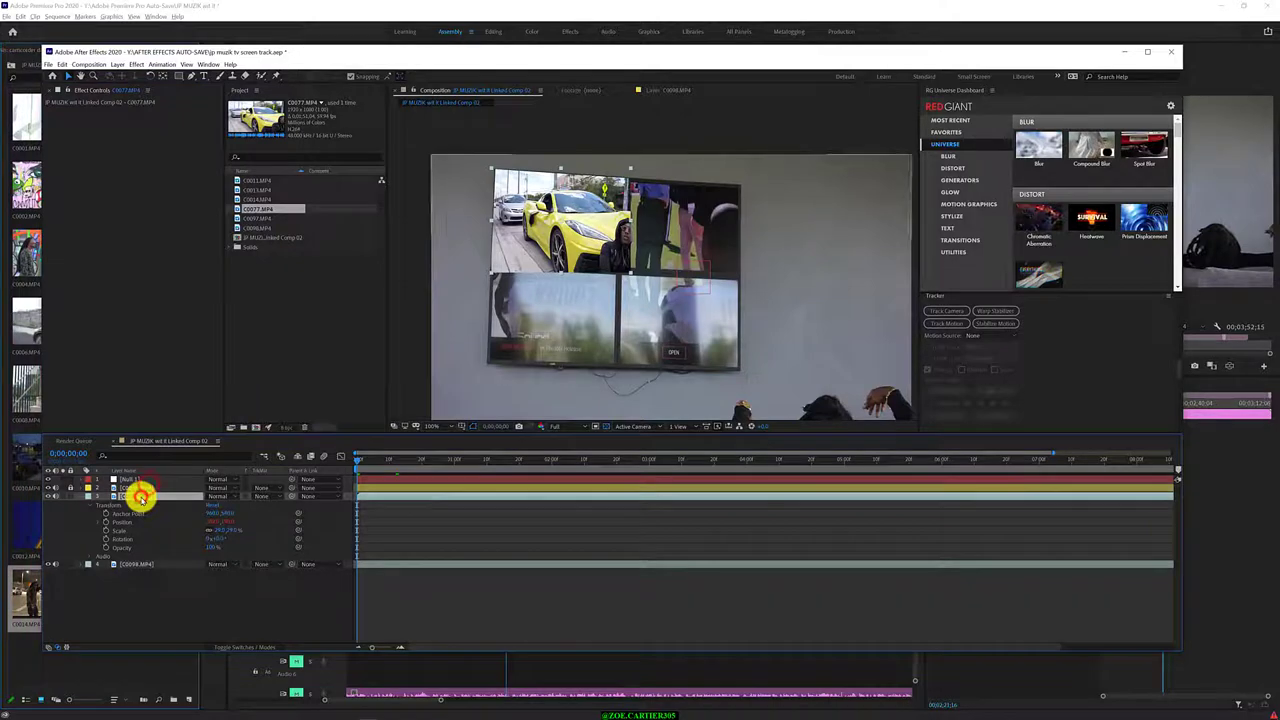
Apply Effect > Distort > Corner Pin to the C0077.MP4 car clip
click(136, 64)
mouse_move(197, 180)
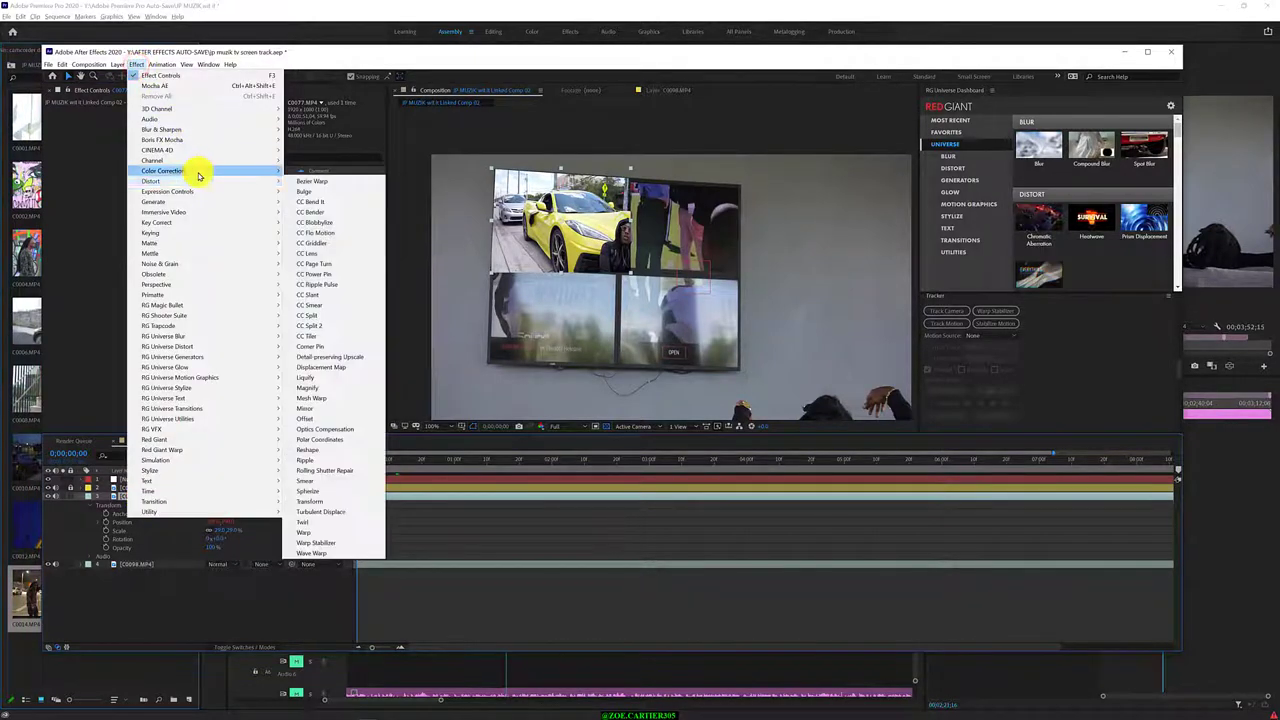
click(372, 348)
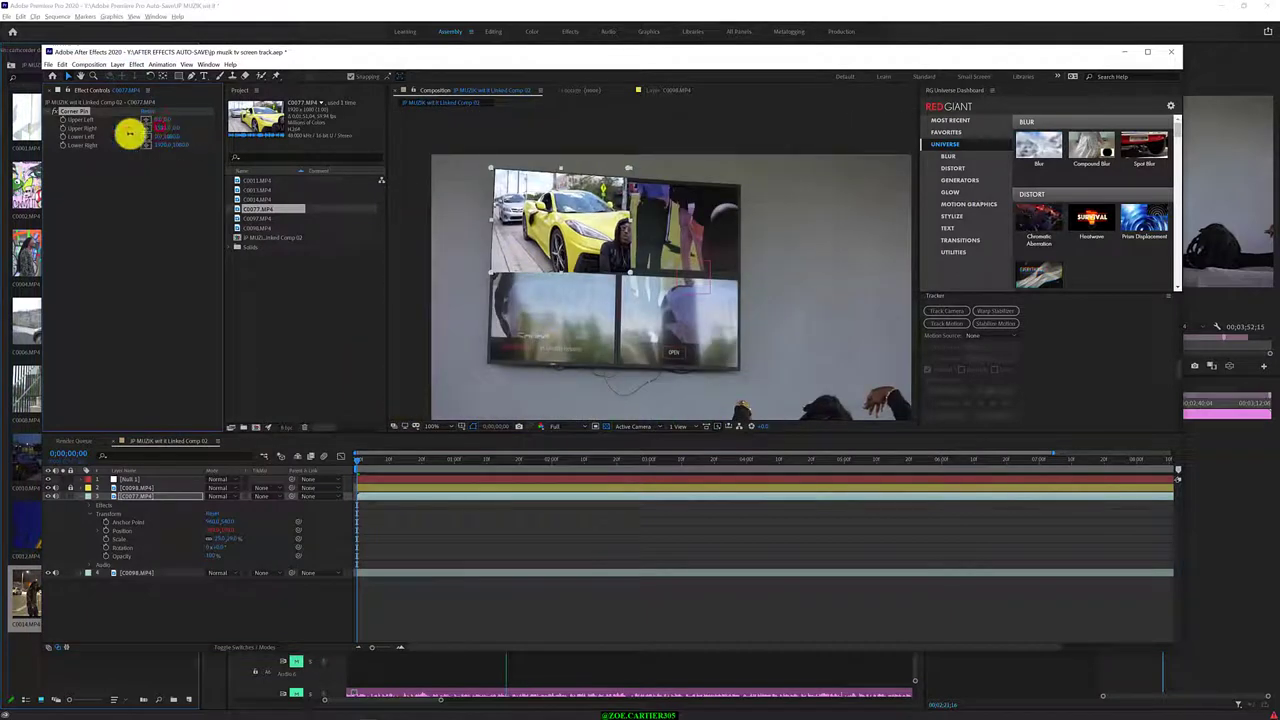
Drag the four corner pins onto the top-left panel's corners and preview later frames
drag(610, 168, 614, 180)
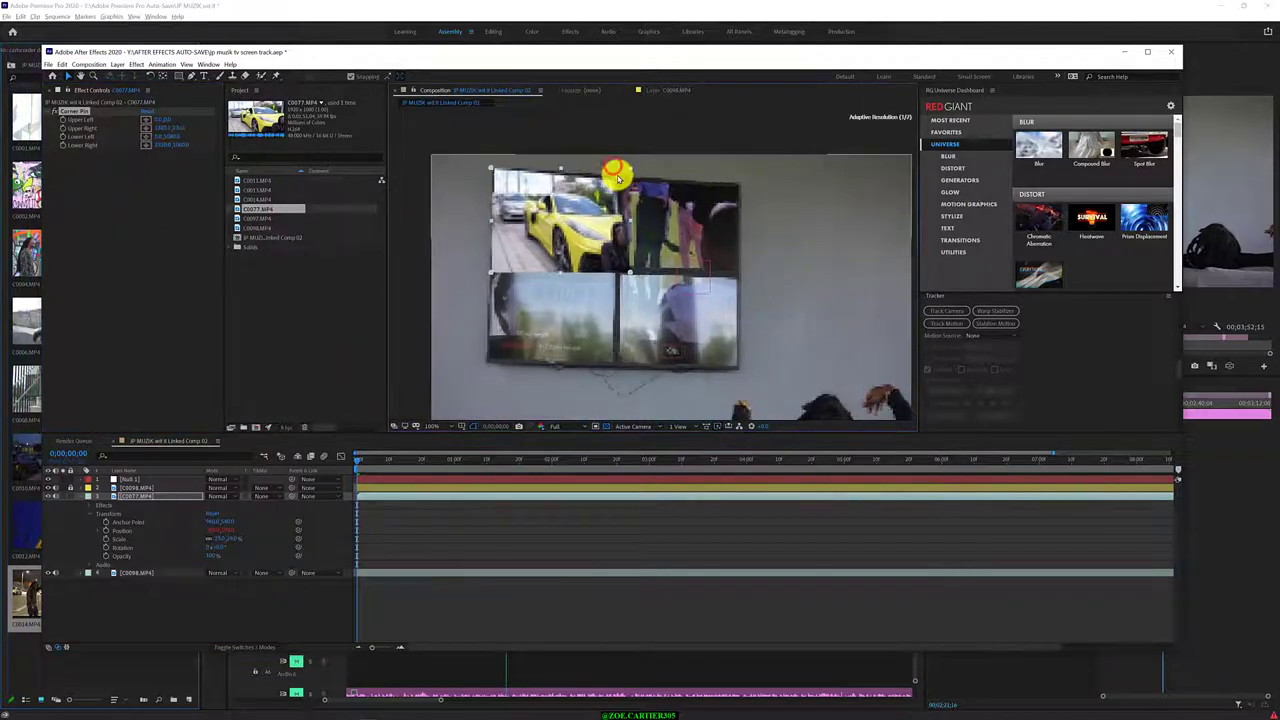
drag(491, 170, 494, 171)
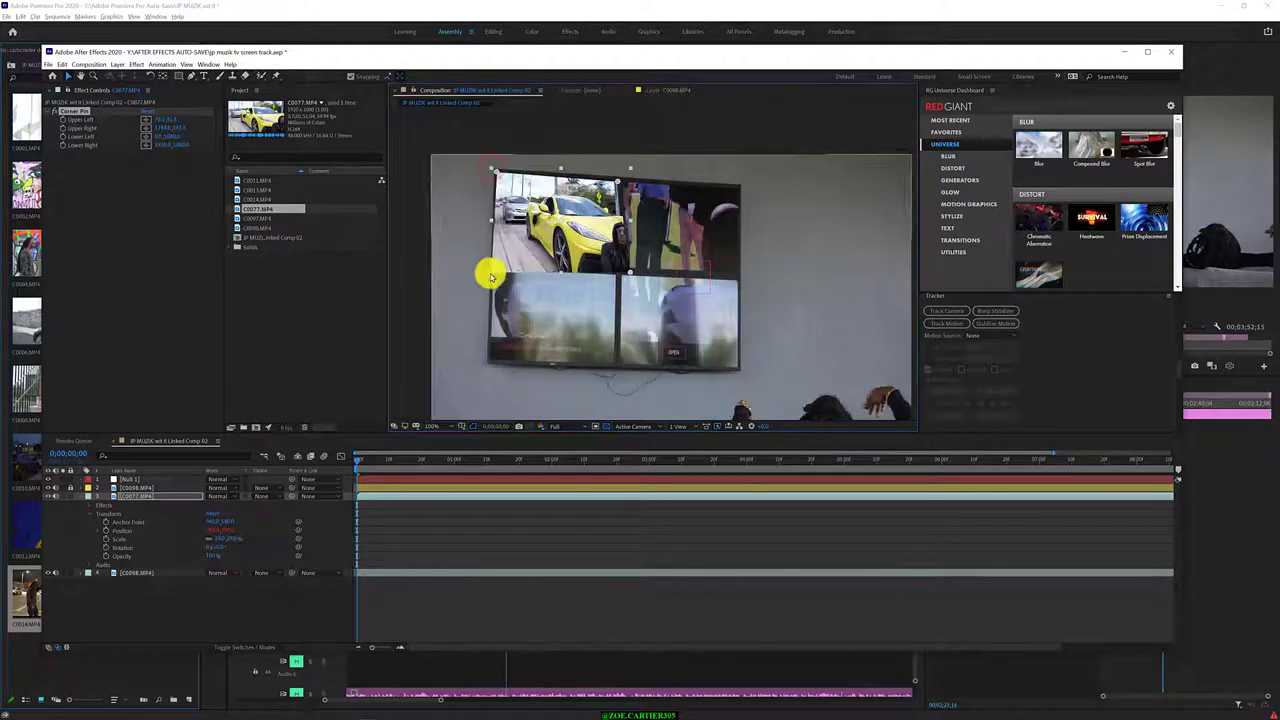
drag(491, 271, 491, 266)
drag(630, 277, 614, 266)
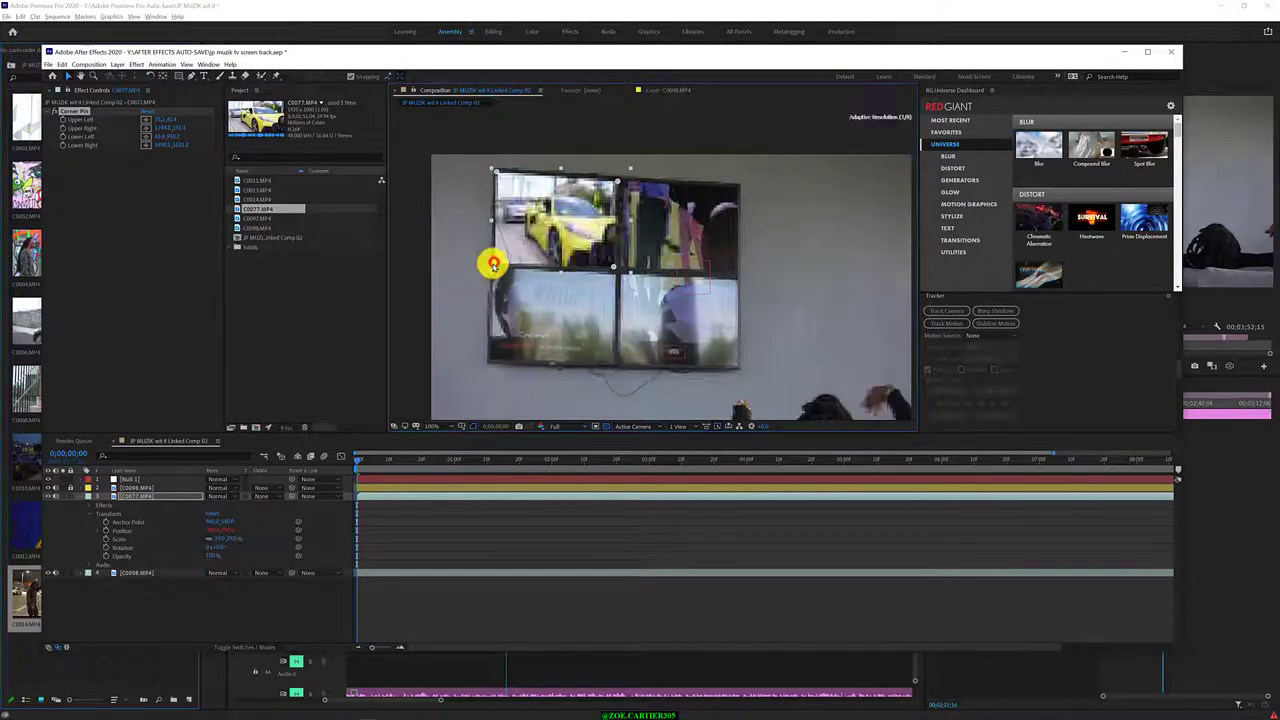
drag(491, 183, 494, 174)
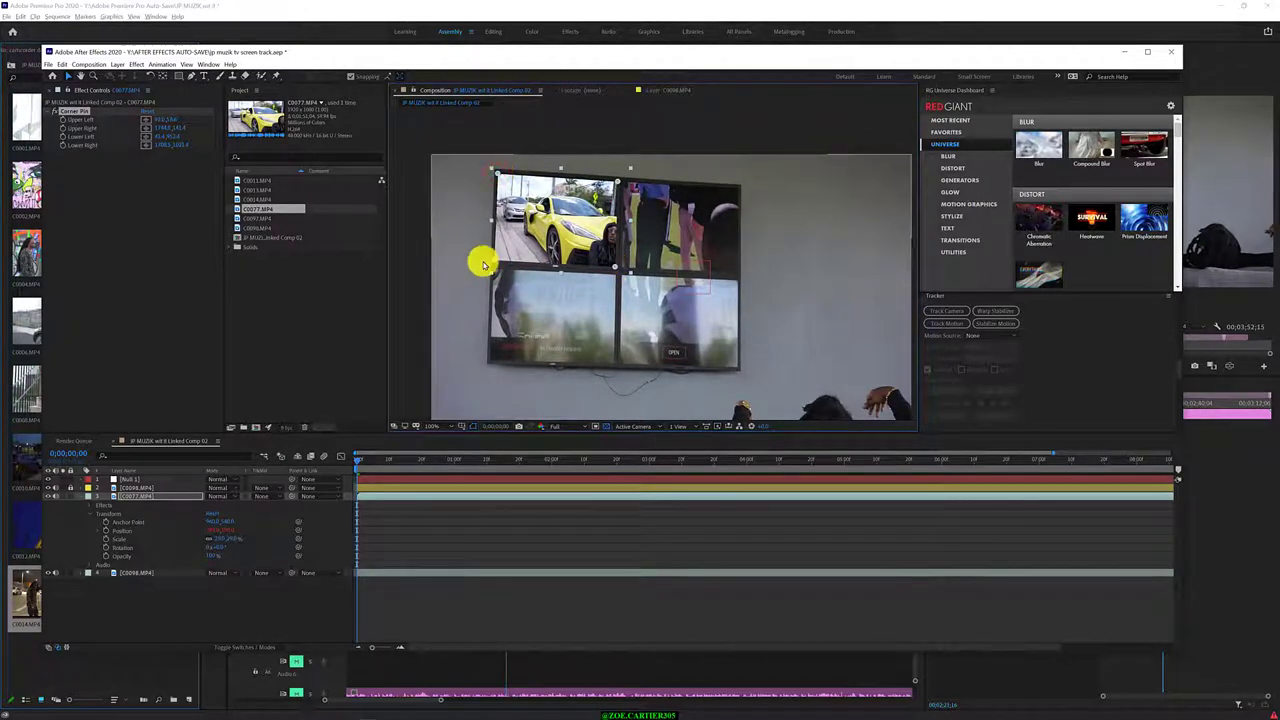
mouse_move(360, 458)
mouse_down()
mouse_move(385, 476)
mouse_move(361, 505)
mouse_up()
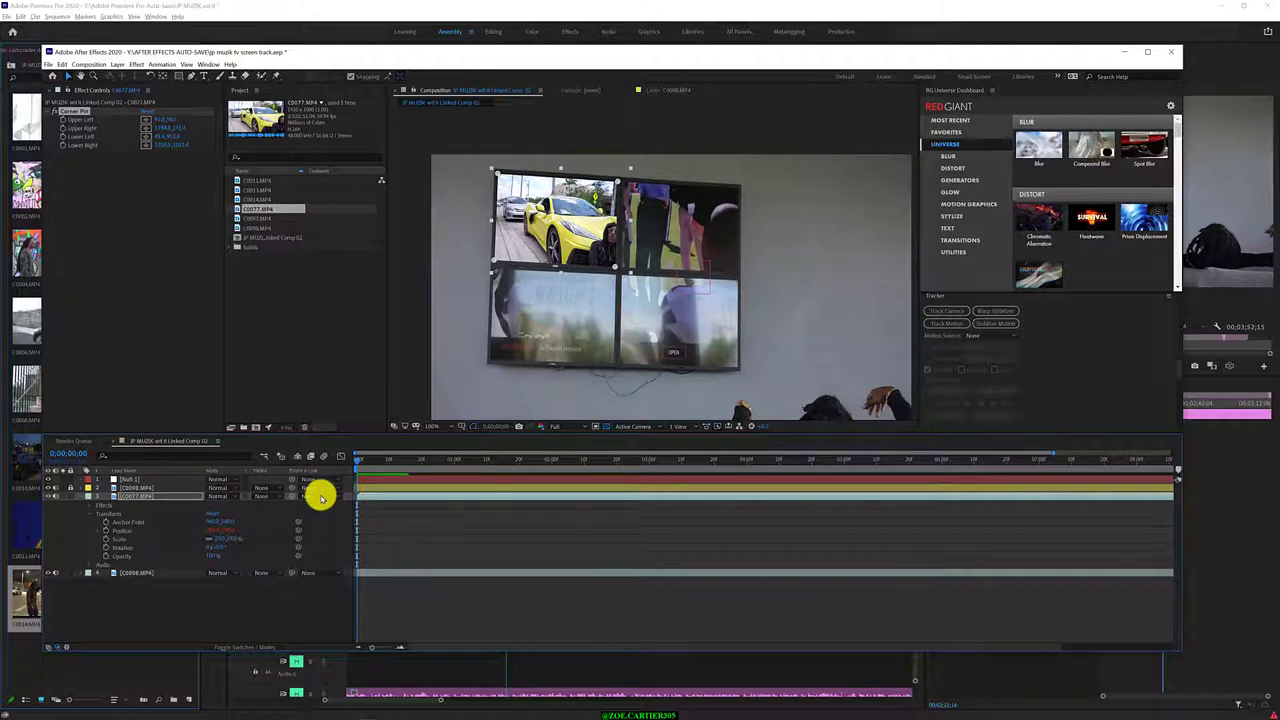
Scrub the opening frames to check the corner pin, then select Null 1
click(364, 461)
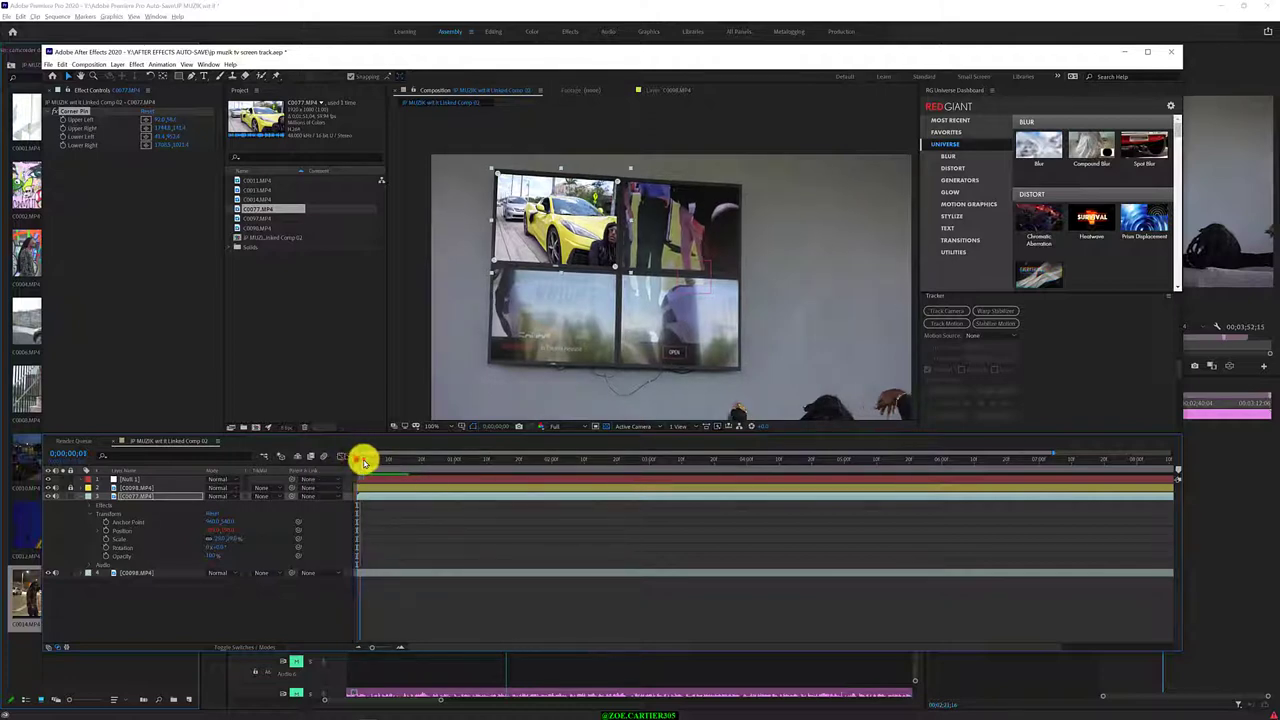
drag(364, 461, 312, 477)
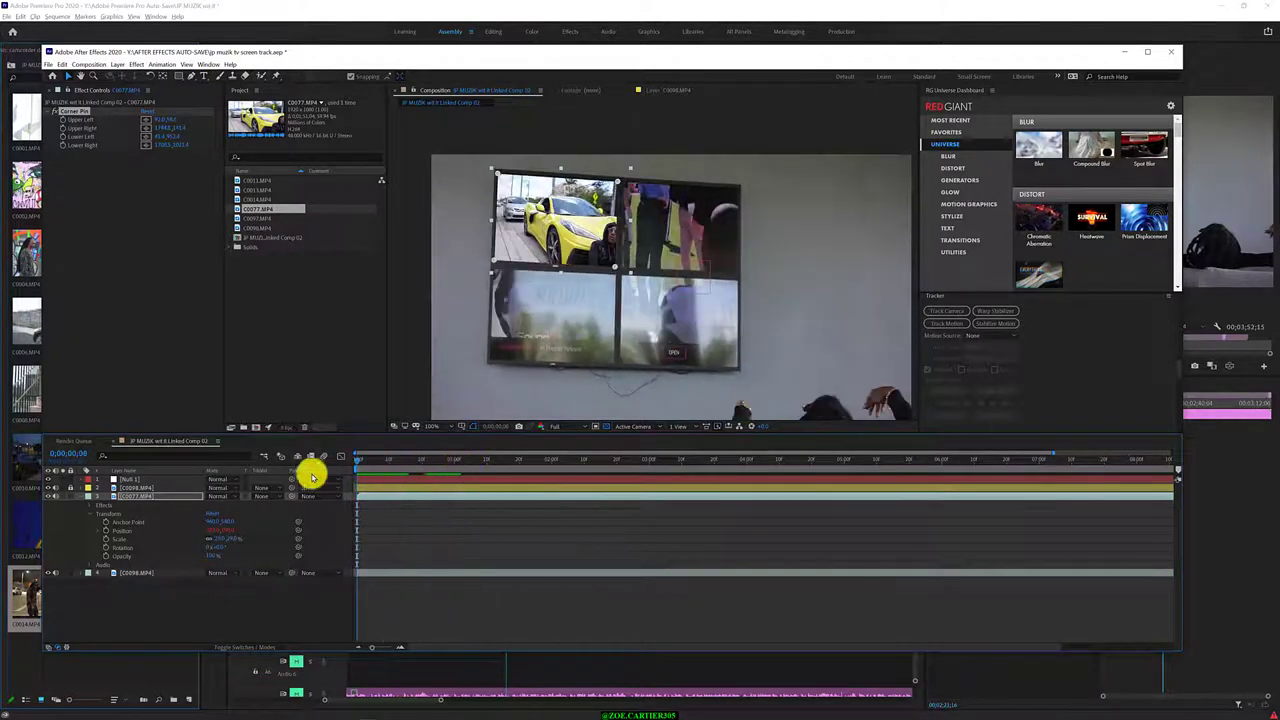
right_click(141, 479)
click(120, 483)
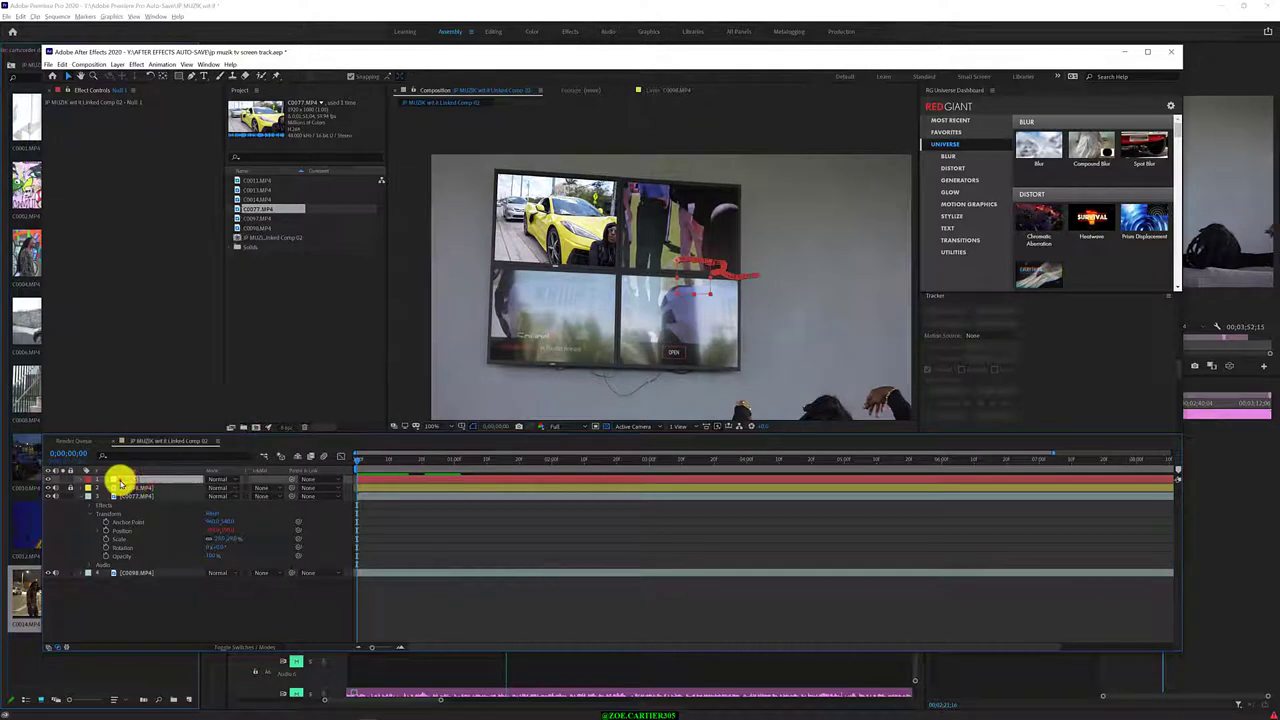
Add a new null layer, top left, then select the C0098.MP4 footage layer
right_click(182, 578)
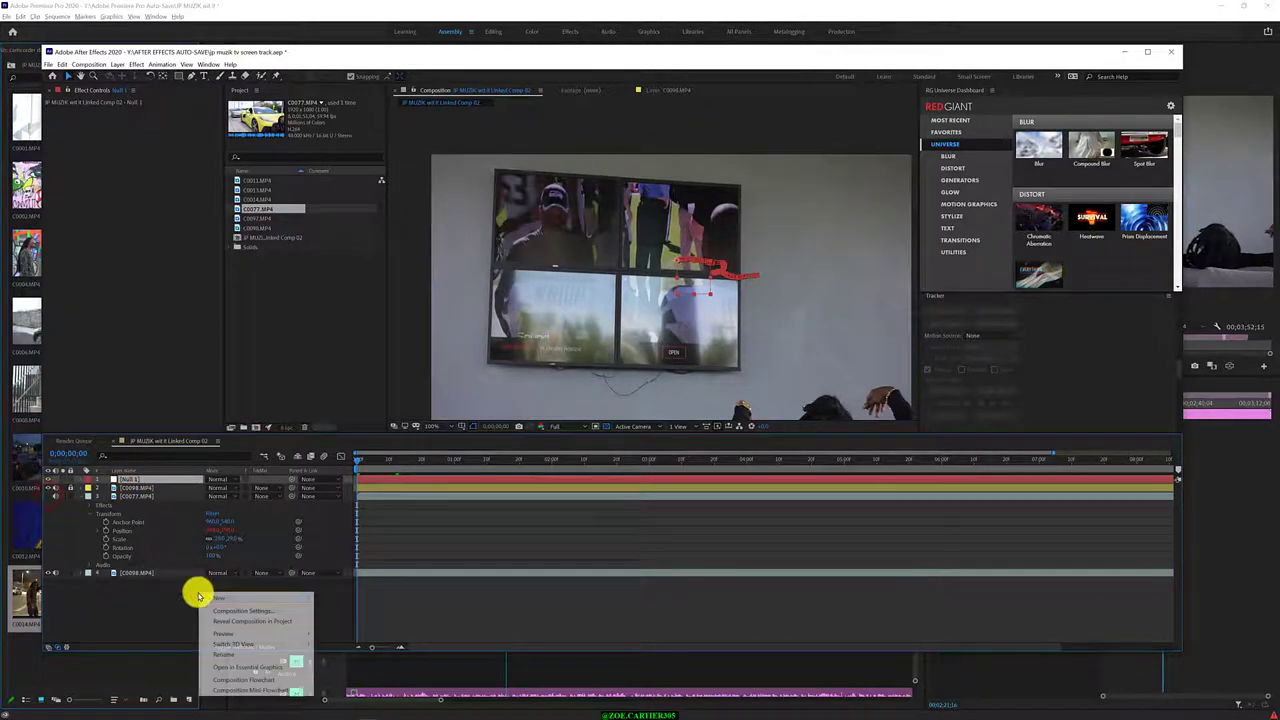
mouse_move(309, 629)
click(350, 660)
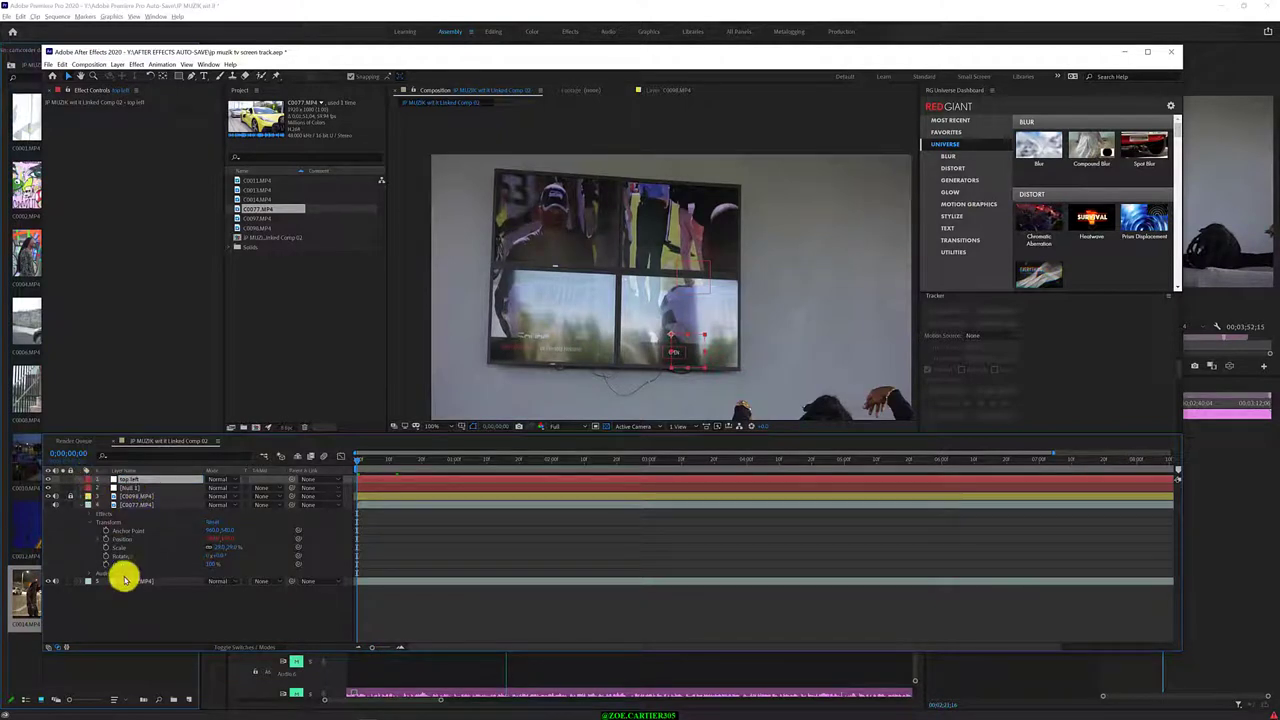
click(124, 581)
click(140, 479)
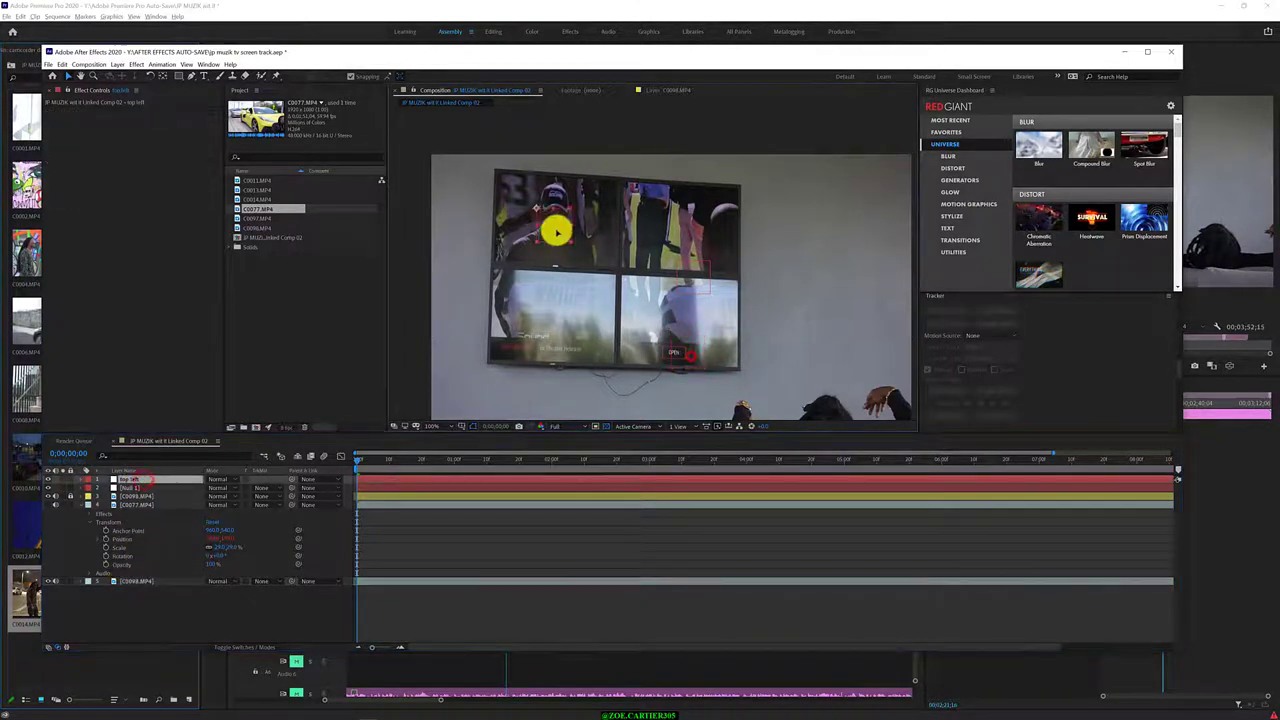
click(130, 583)
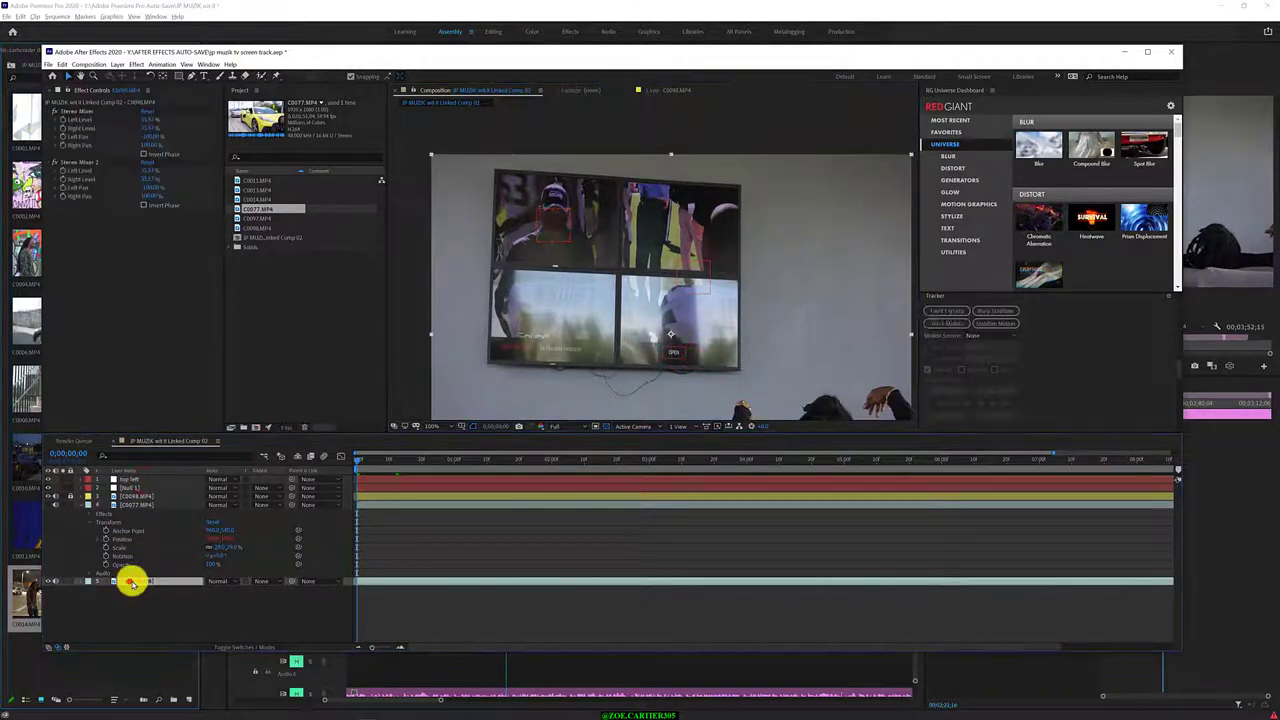
Start a motion track on C0098.MP4, placing the track point on the hat-wearing man with a larger search region
click(948, 323)
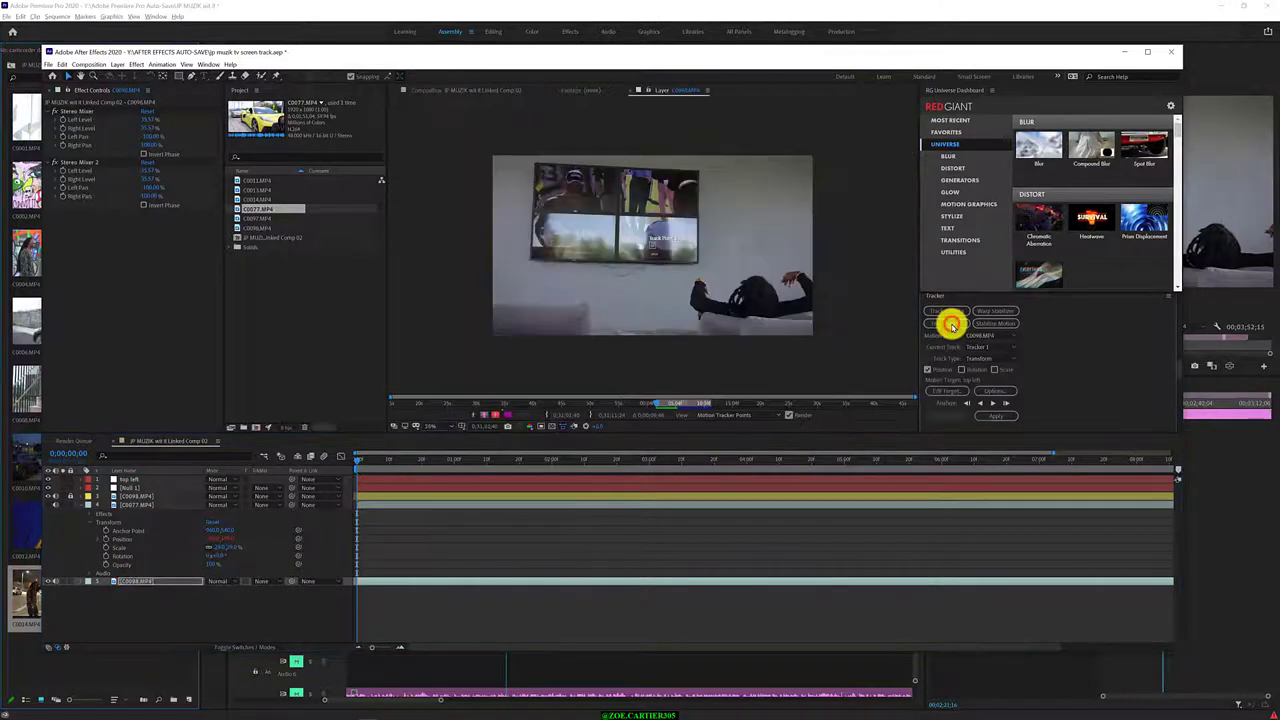
scroll(651, 243, up, 2)
scroll(551, 171, down, 5)
scroll(651, 245, up, 5)
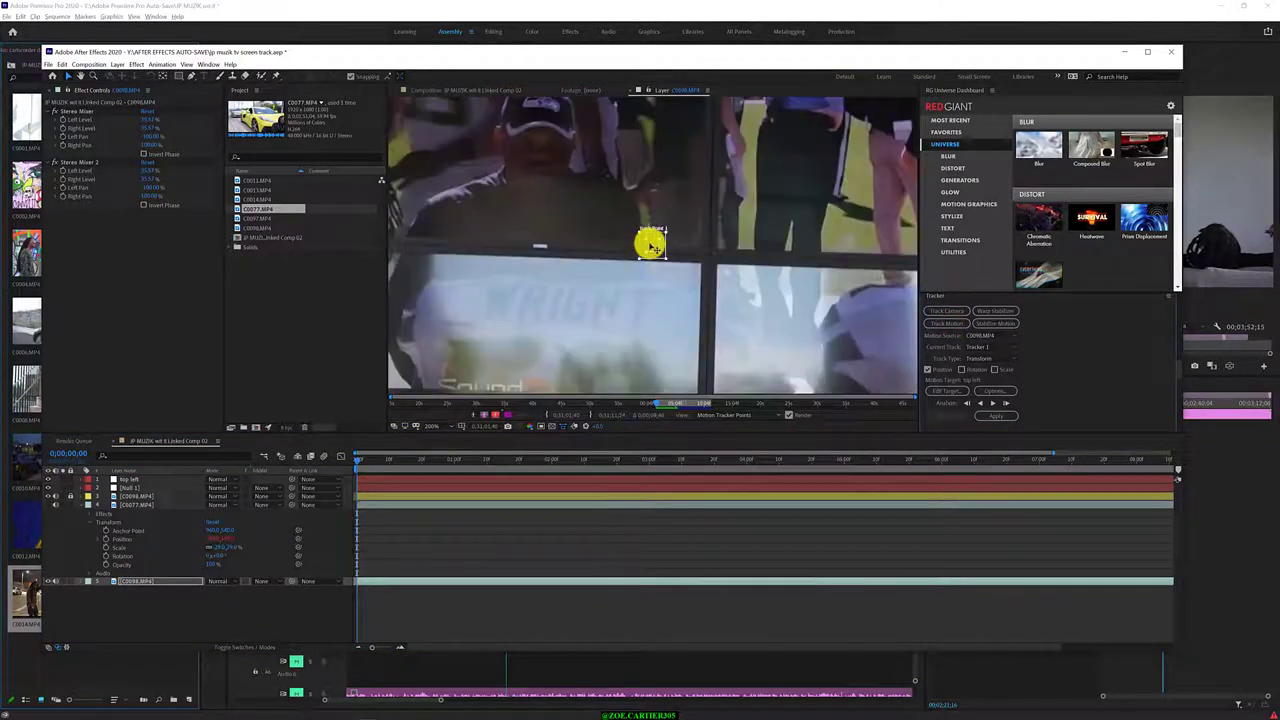
drag(651, 243, 580, 149)
scroll(651, 243, down, 5)
scroll(614, 277, up, 7)
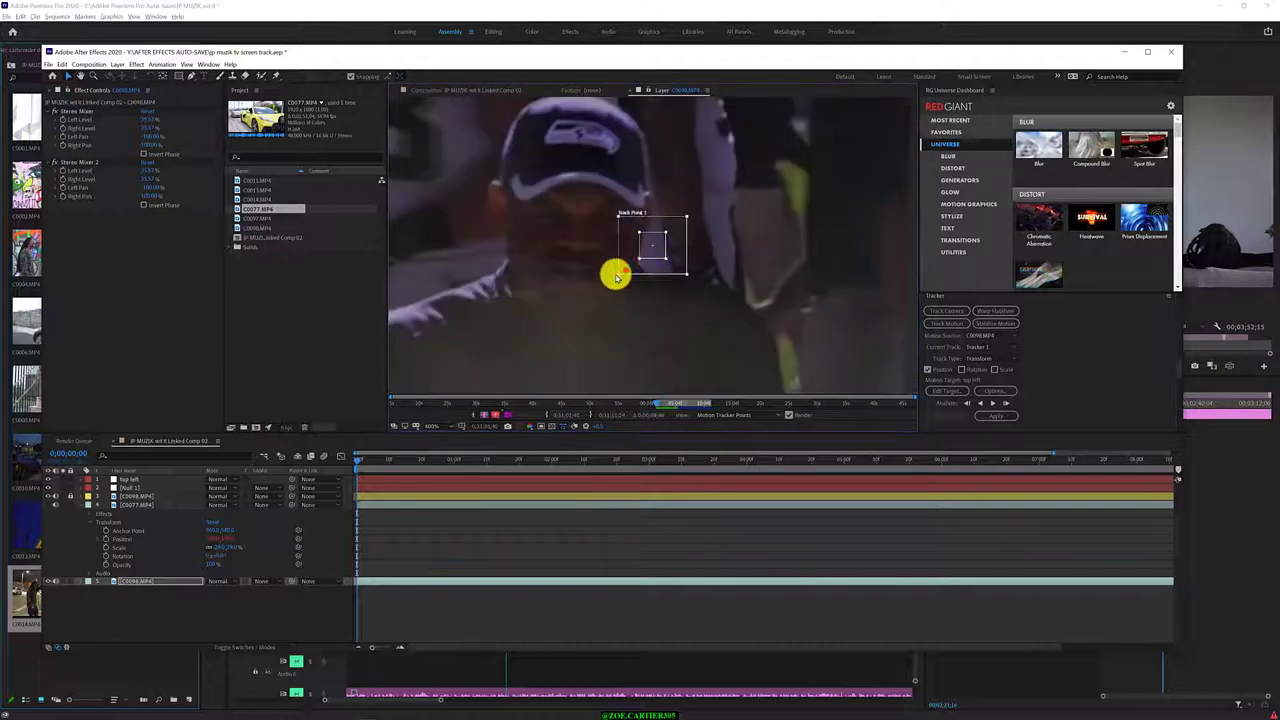
drag(601, 284, 580, 306)
scroll(632, 278, down, 4)
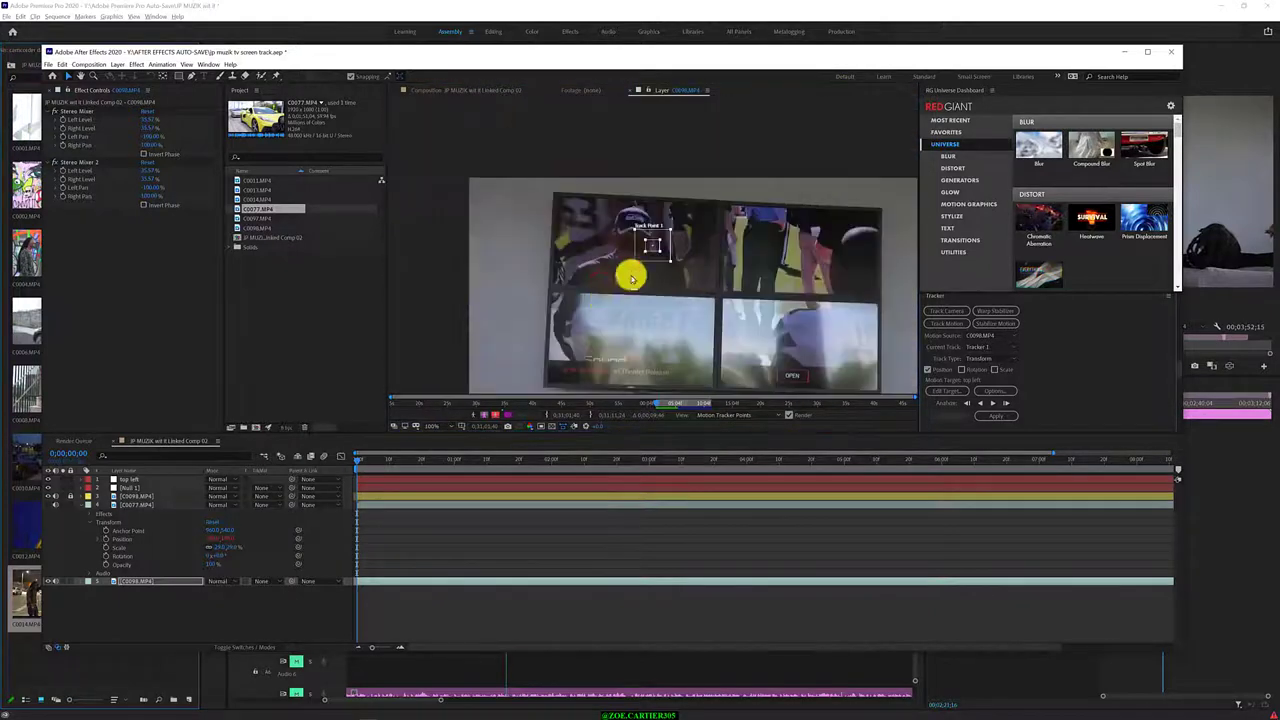
scroll(651, 262, up, 2)
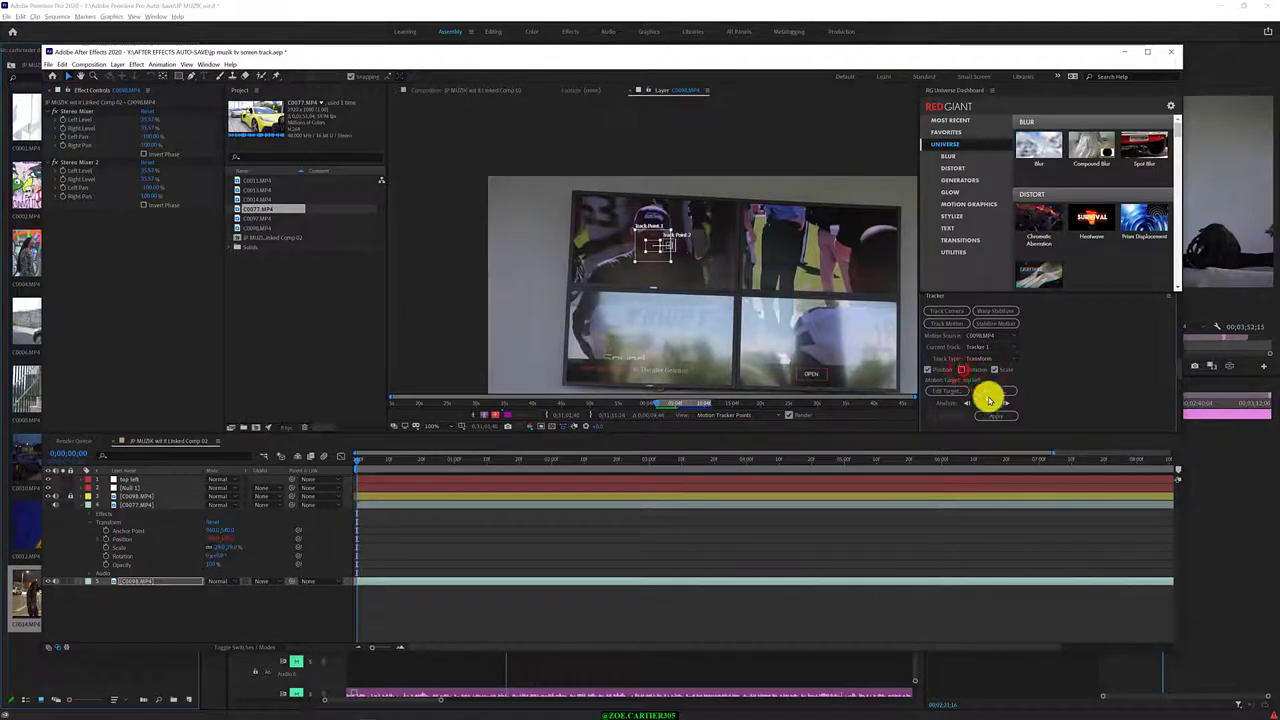
Analyze the track forward, stop, reposition the track point, and re-analyze from the start
click(993, 404)
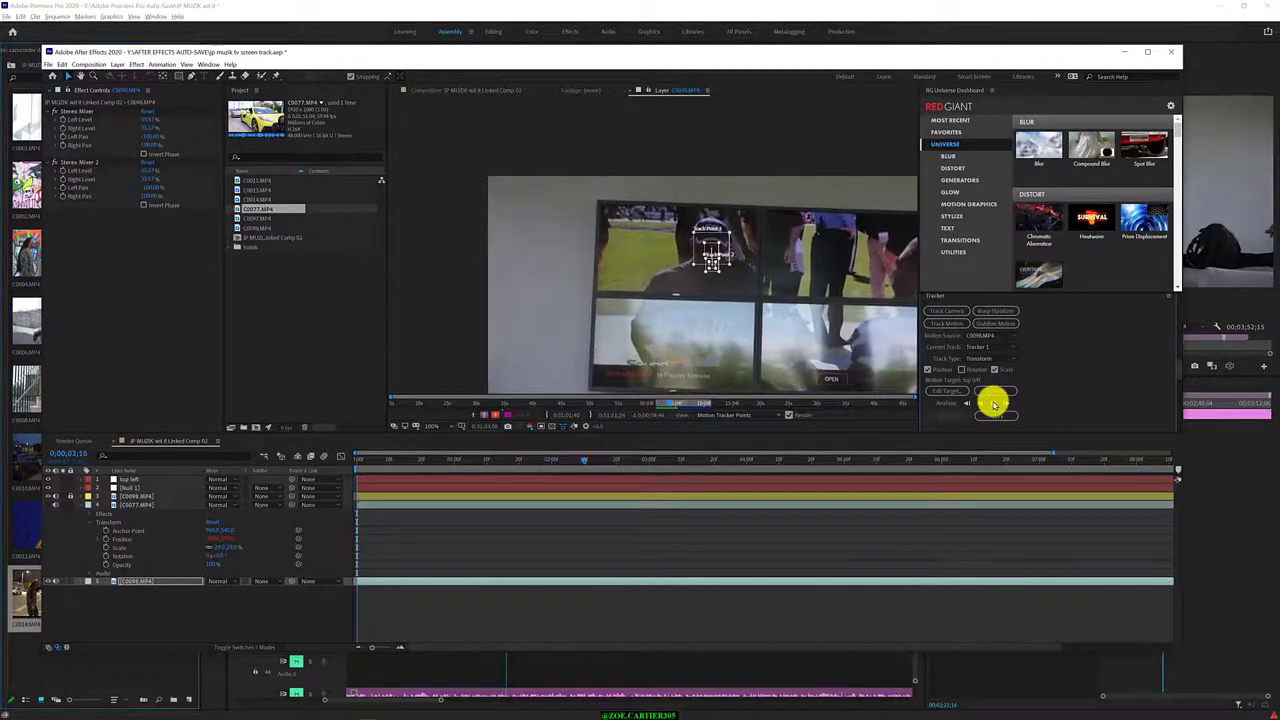
click(641, 460)
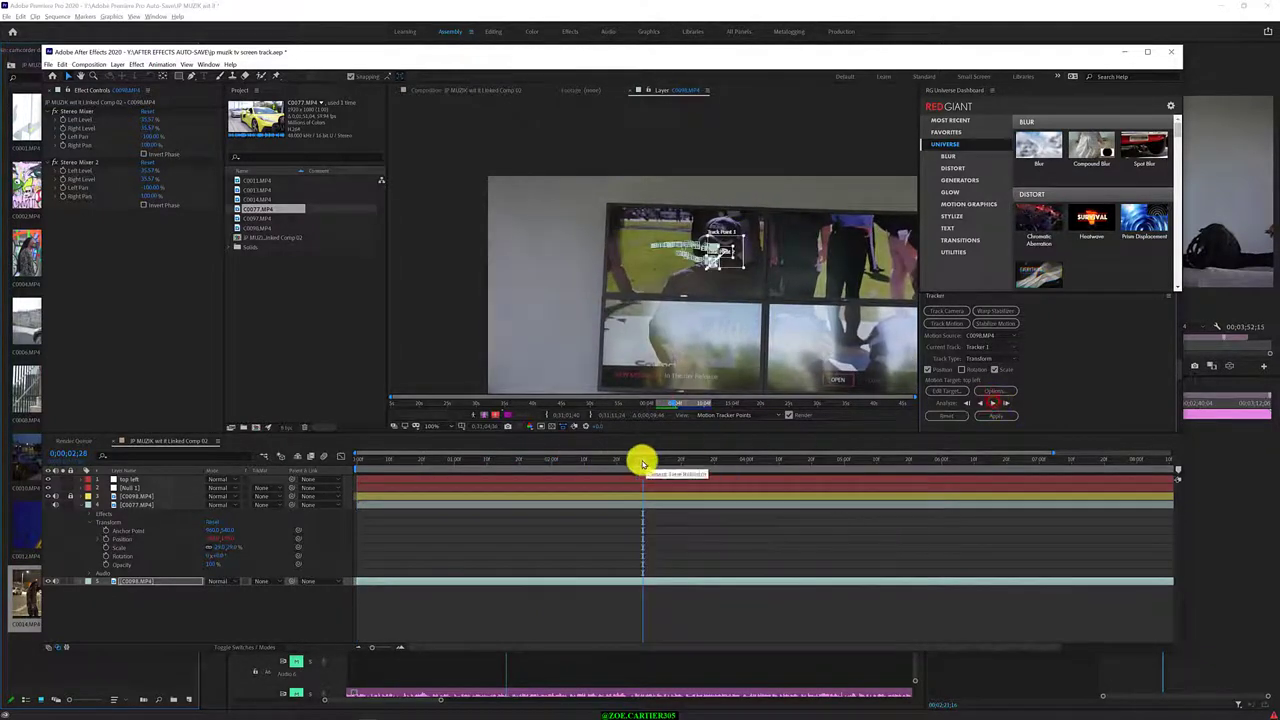
drag(428, 461, 301, 478)
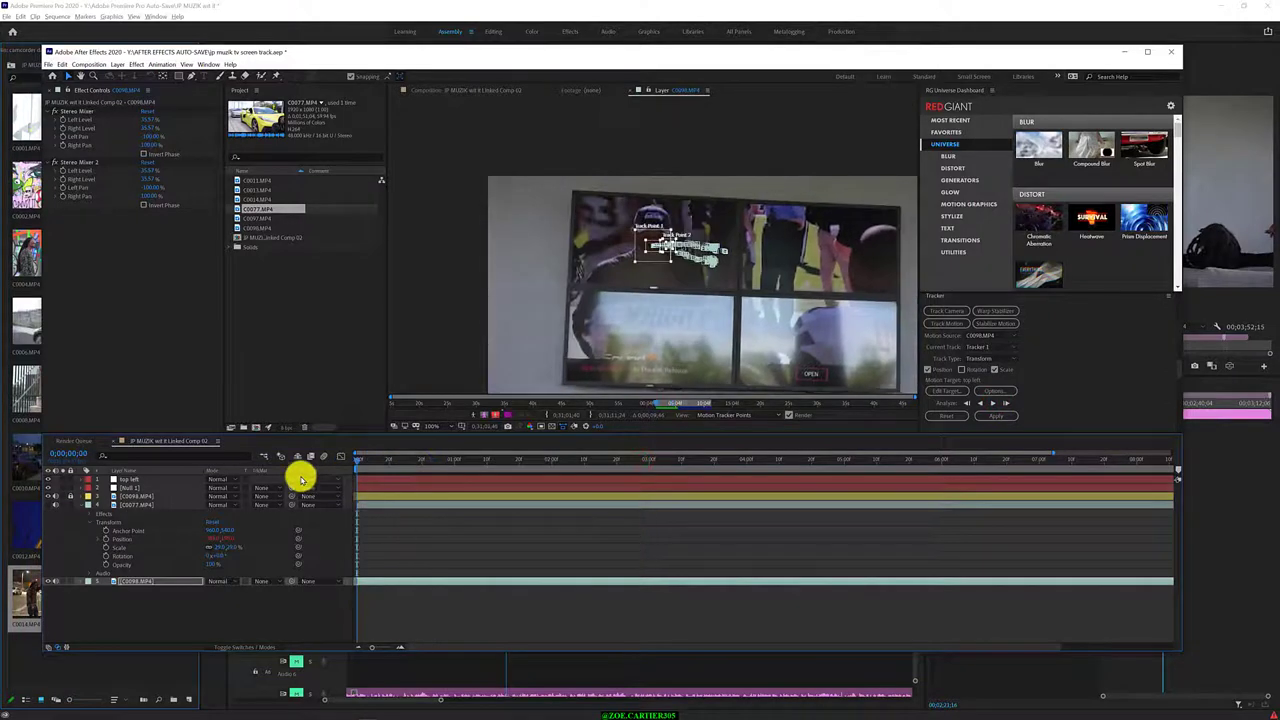
mouse_move(647, 248)
mouse_down()
mouse_move(596, 210)
mouse_move(643, 235)
mouse_up()
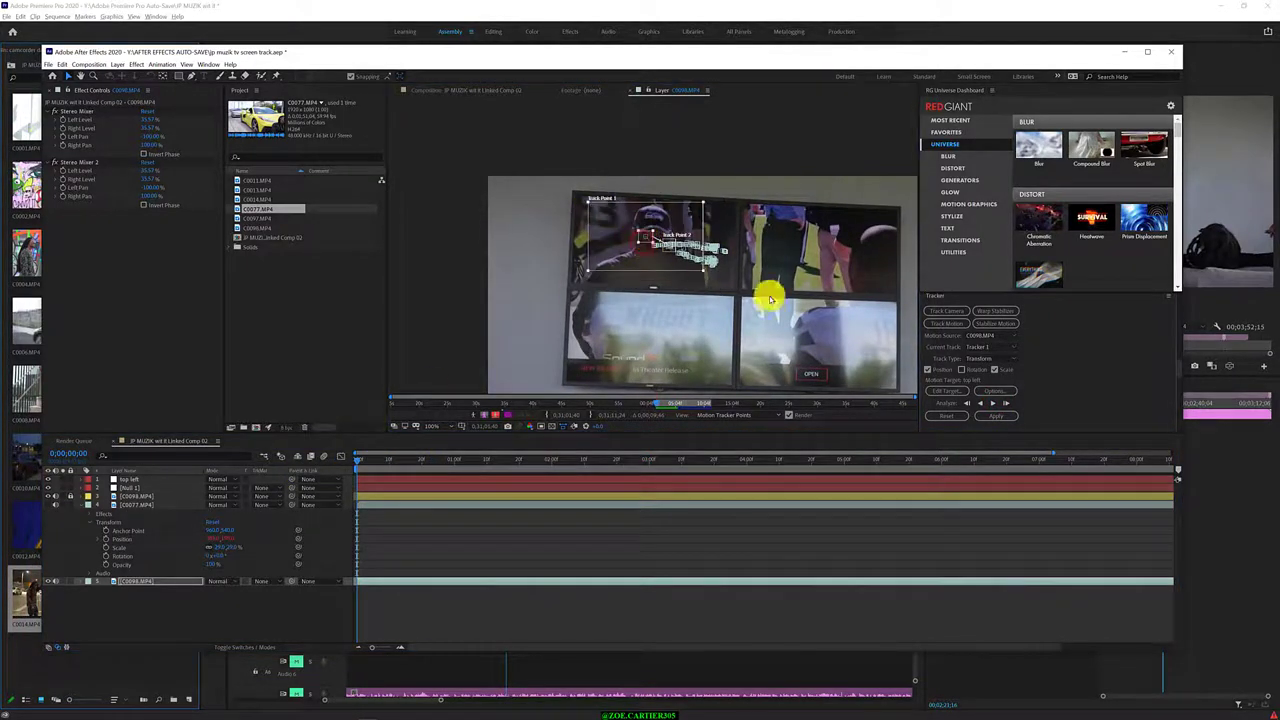
click(992, 405)
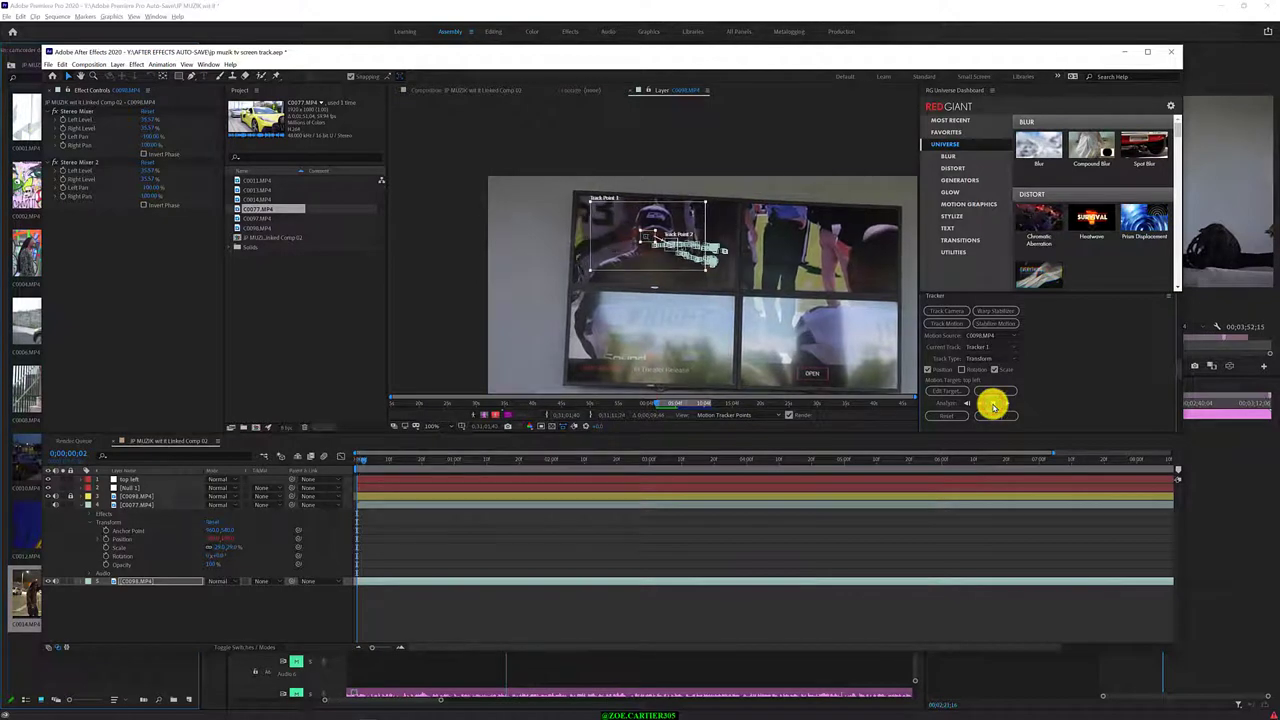
drag(363, 460, 343, 457)
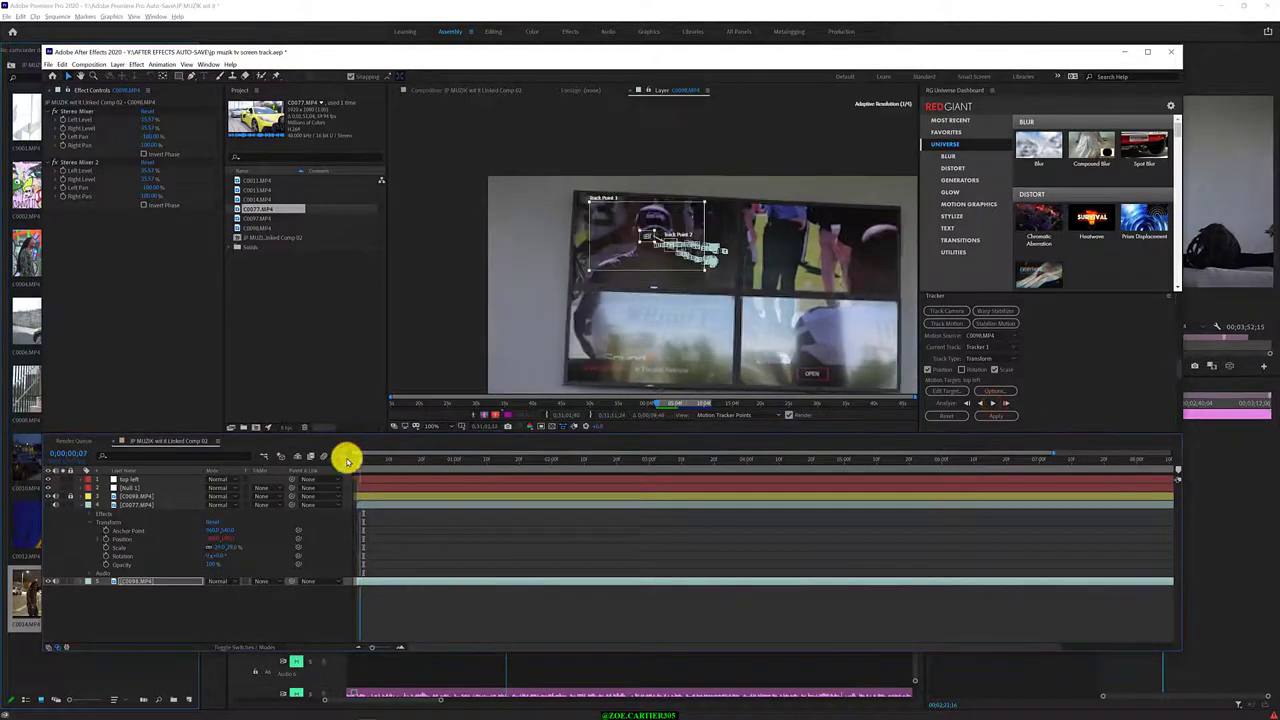
Set the top left null as motion target, apply the track, and scrub to verify
click(945, 390)
click(606, 387)
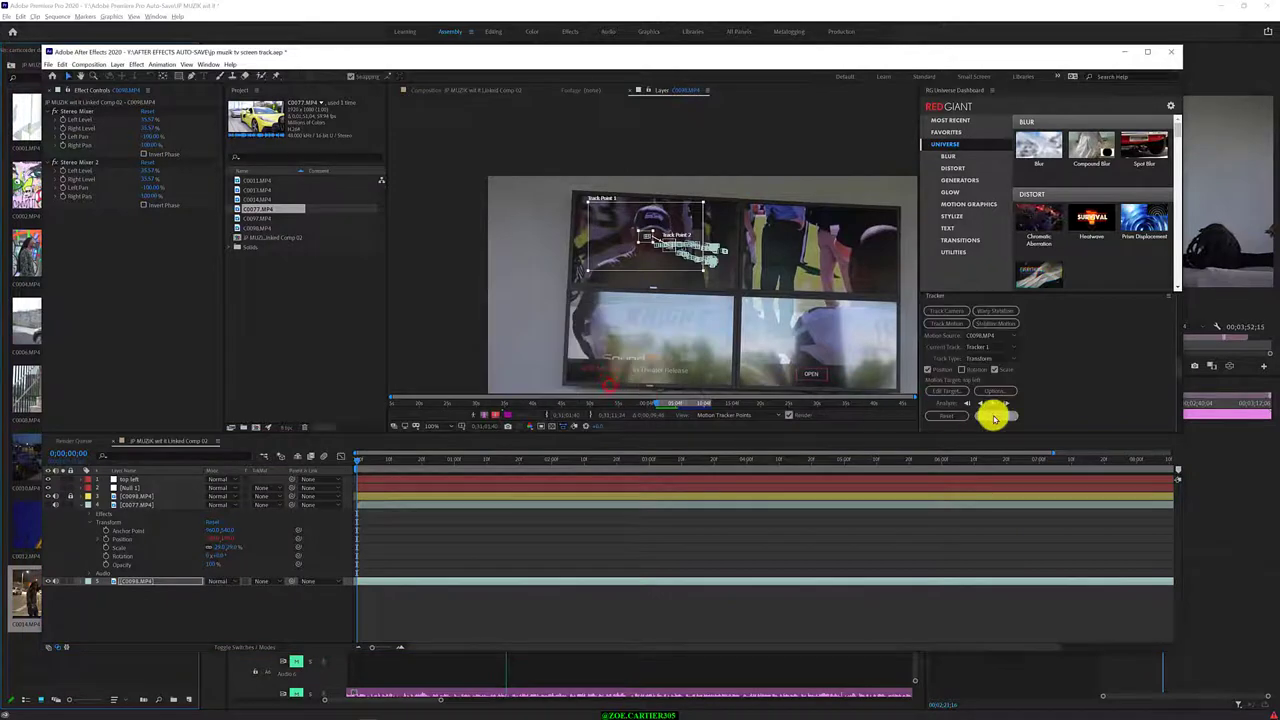
click(985, 390)
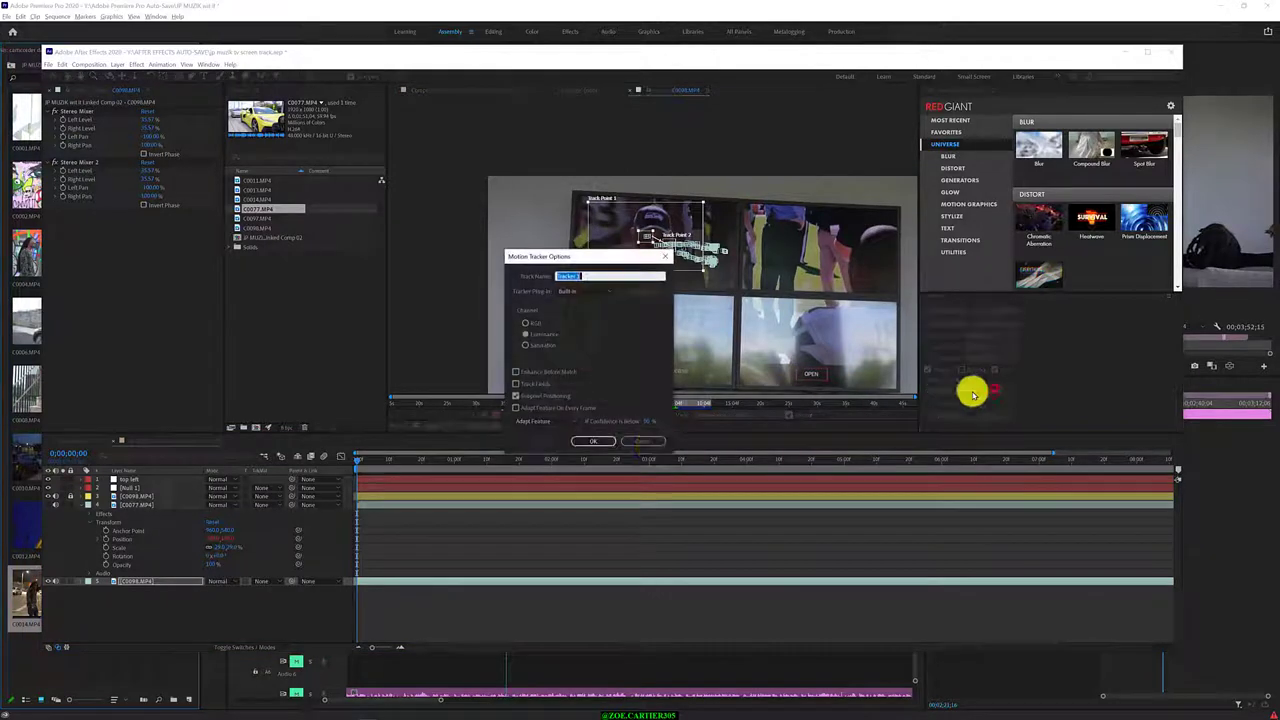
click(640, 441)
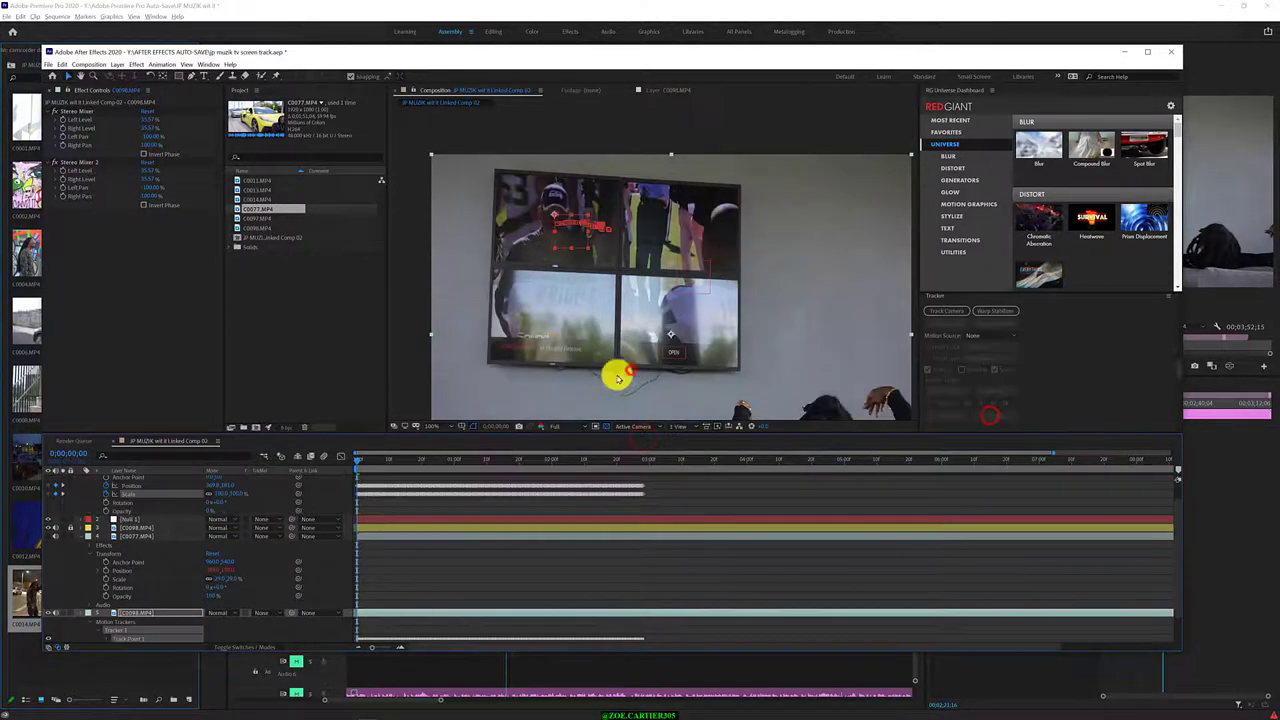
mouse_move(382, 463)
mouse_down()
mouse_move(555, 487)
mouse_move(305, 481)
mouse_up()
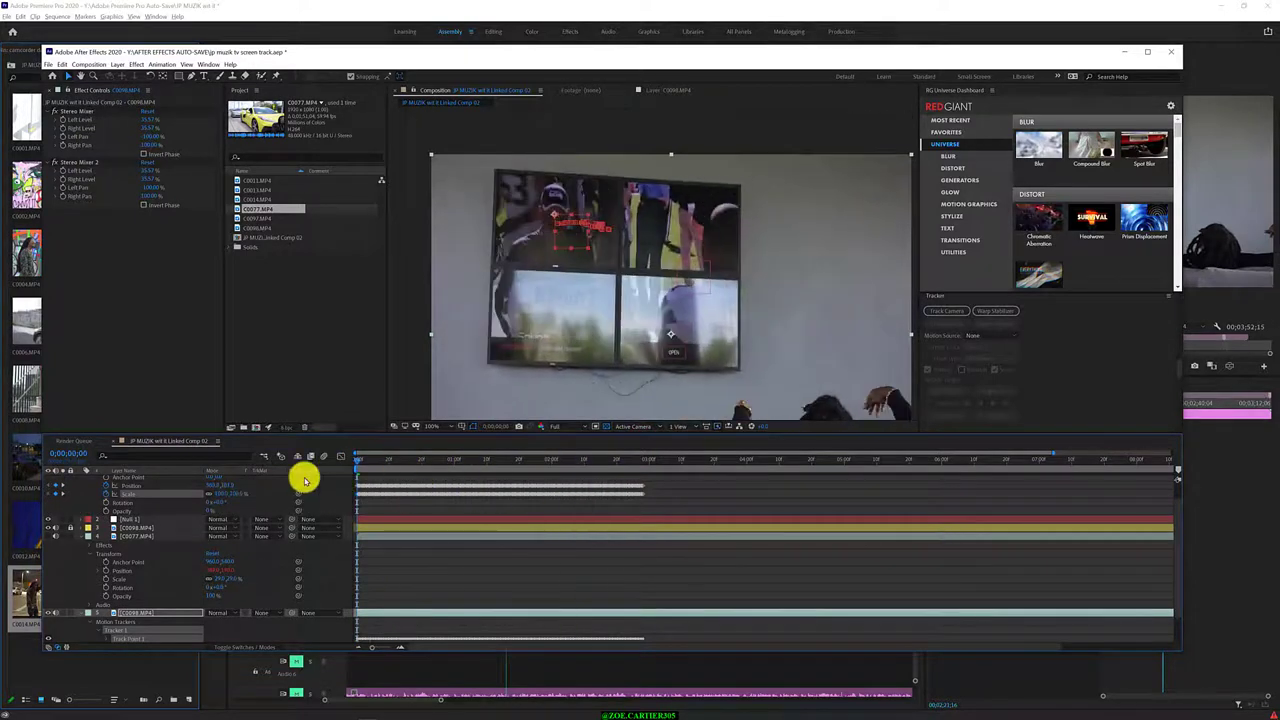
Toggle the C0077 car clip's visibility and inspect the top left null's parent options
click(47, 536)
click(47, 536)
scroll(143, 514, up, 1)
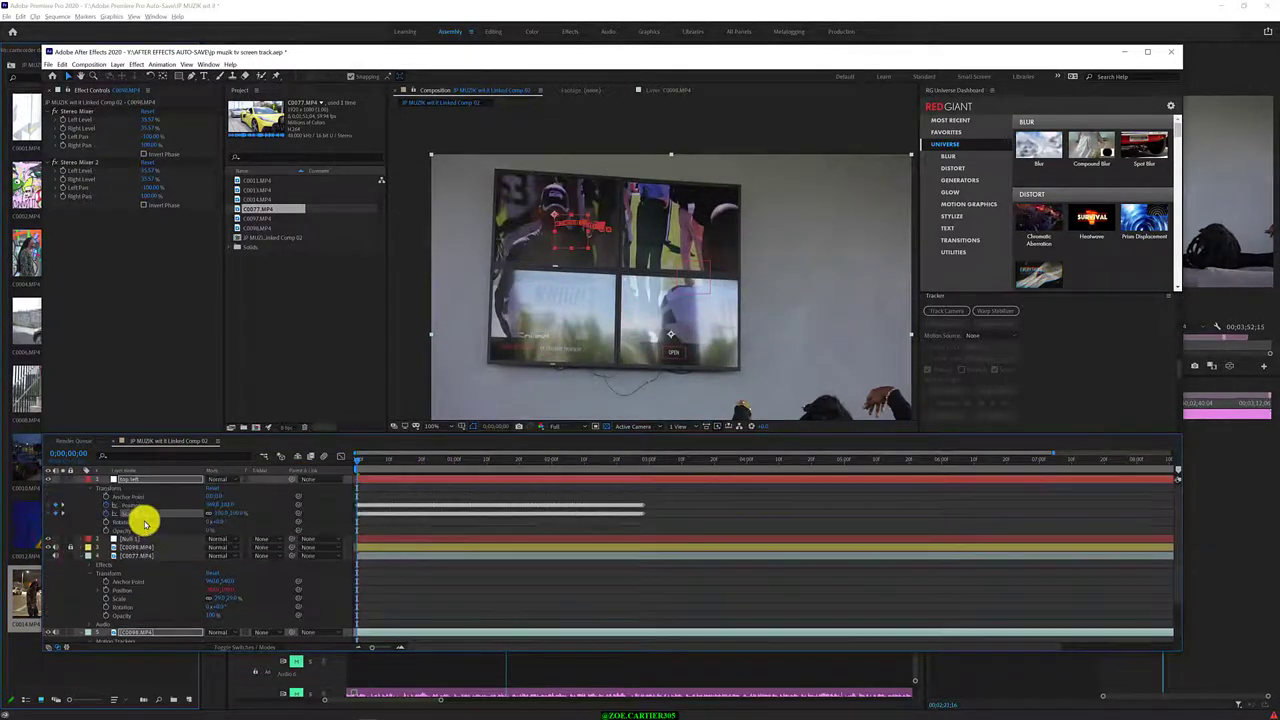
click(142, 478)
click(83, 479)
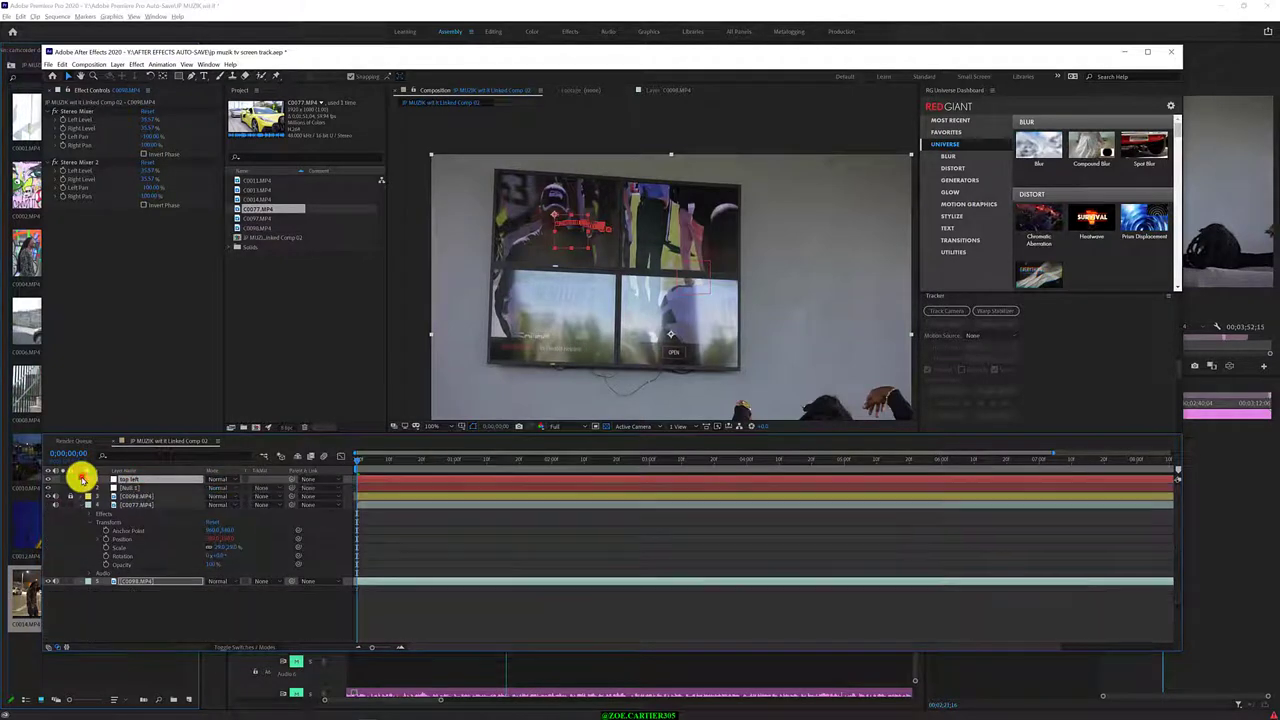
click(322, 480)
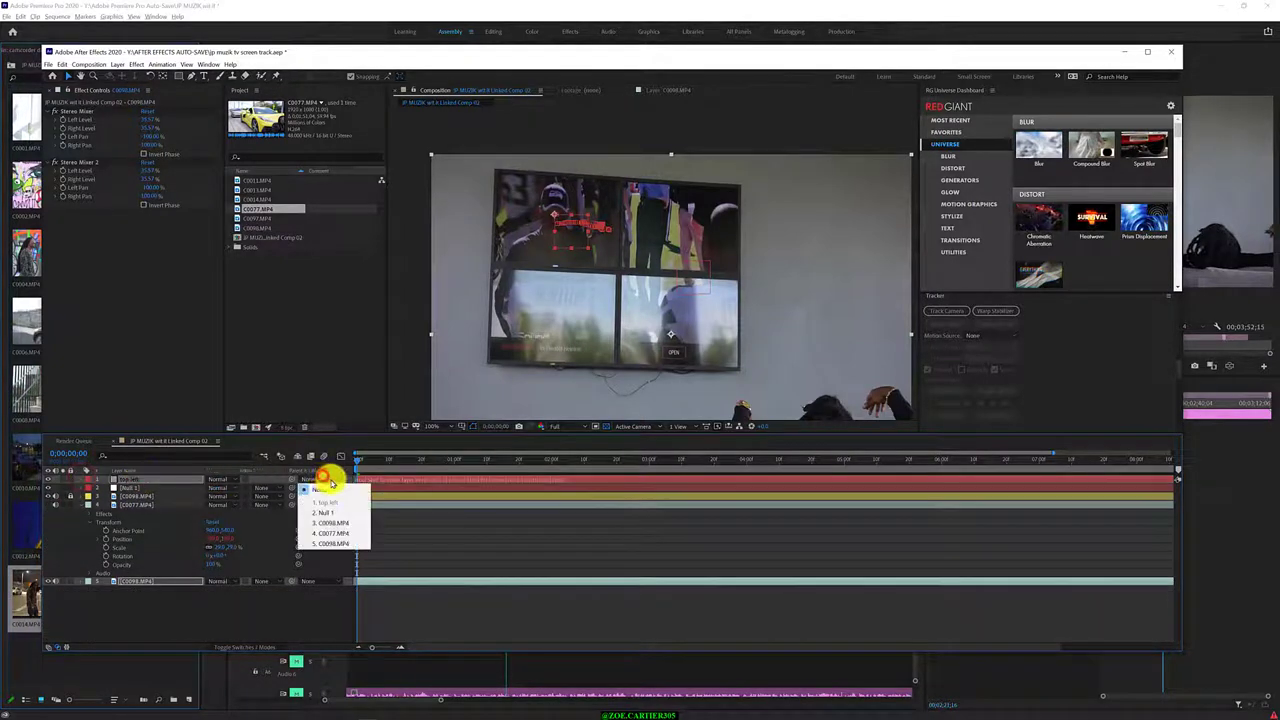
click(150, 612)
Parent C0077 to the 1. top left null, check around frame 25, and return to start
click(120, 504)
click(84, 505)
click(310, 513)
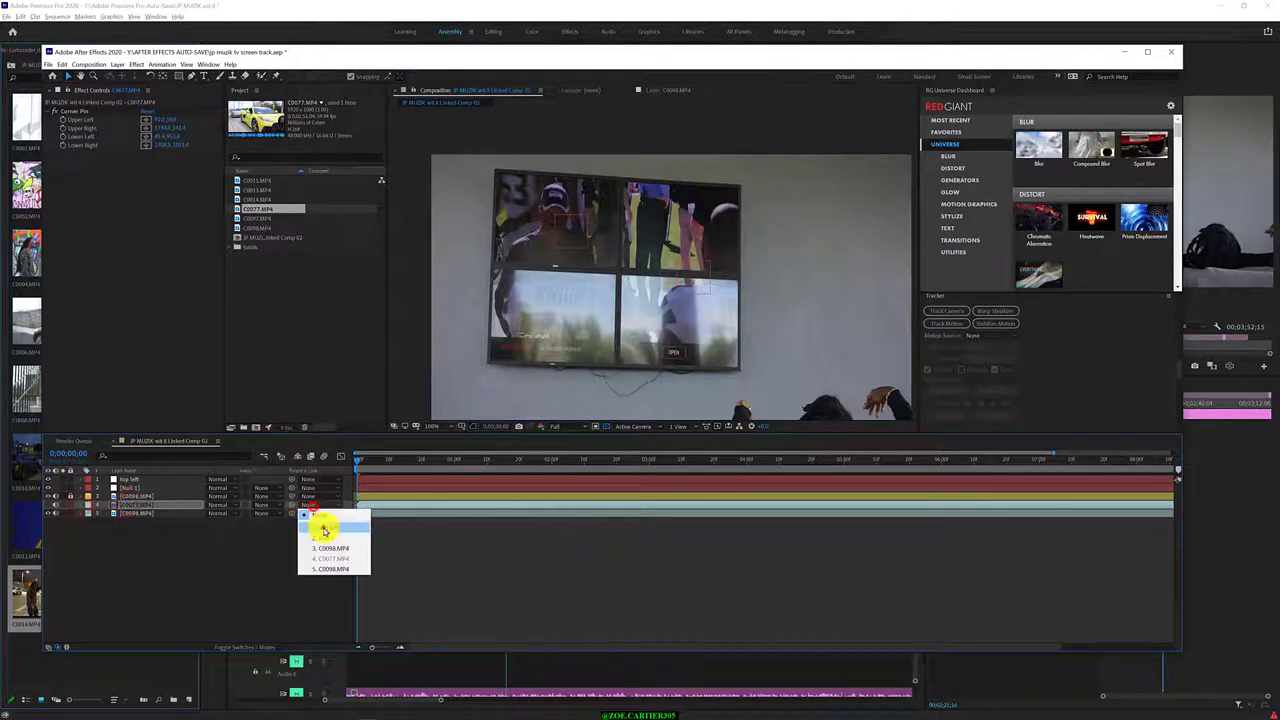
click(323, 528)
click(310, 504)
click(314, 514)
click(47, 504)
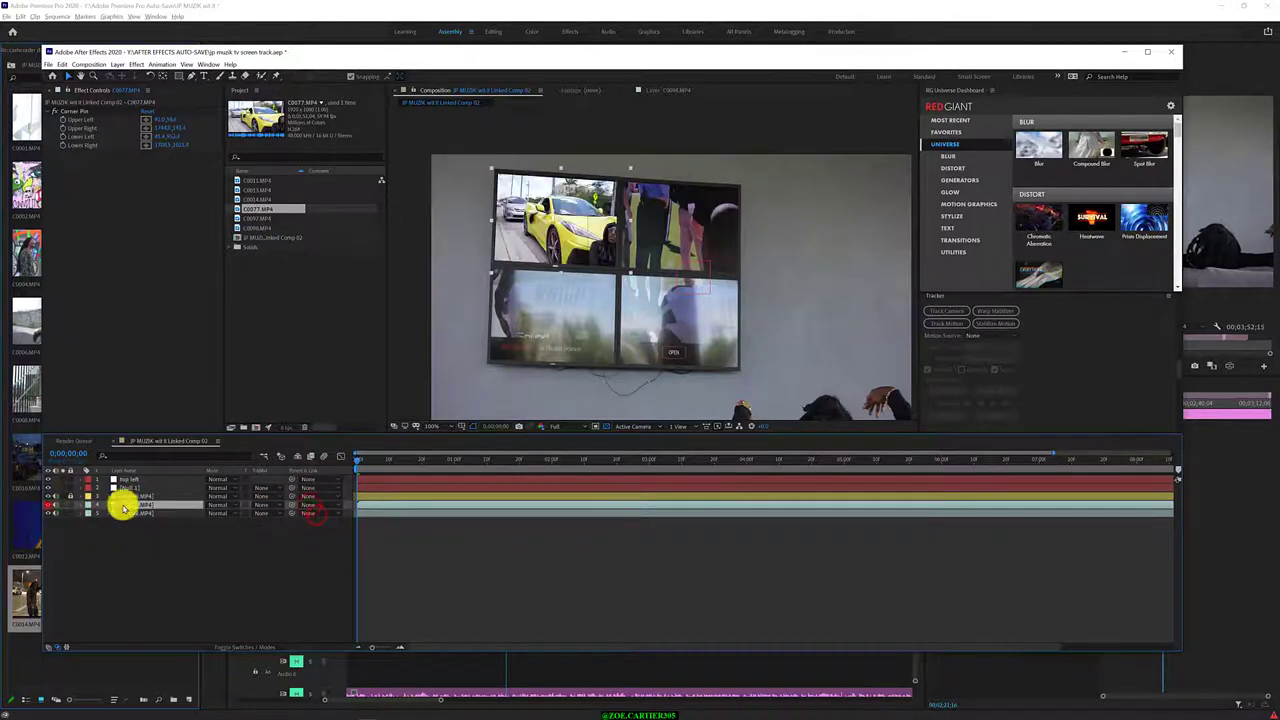
click(308, 504)
click(320, 527)
drag(360, 458, 437, 462)
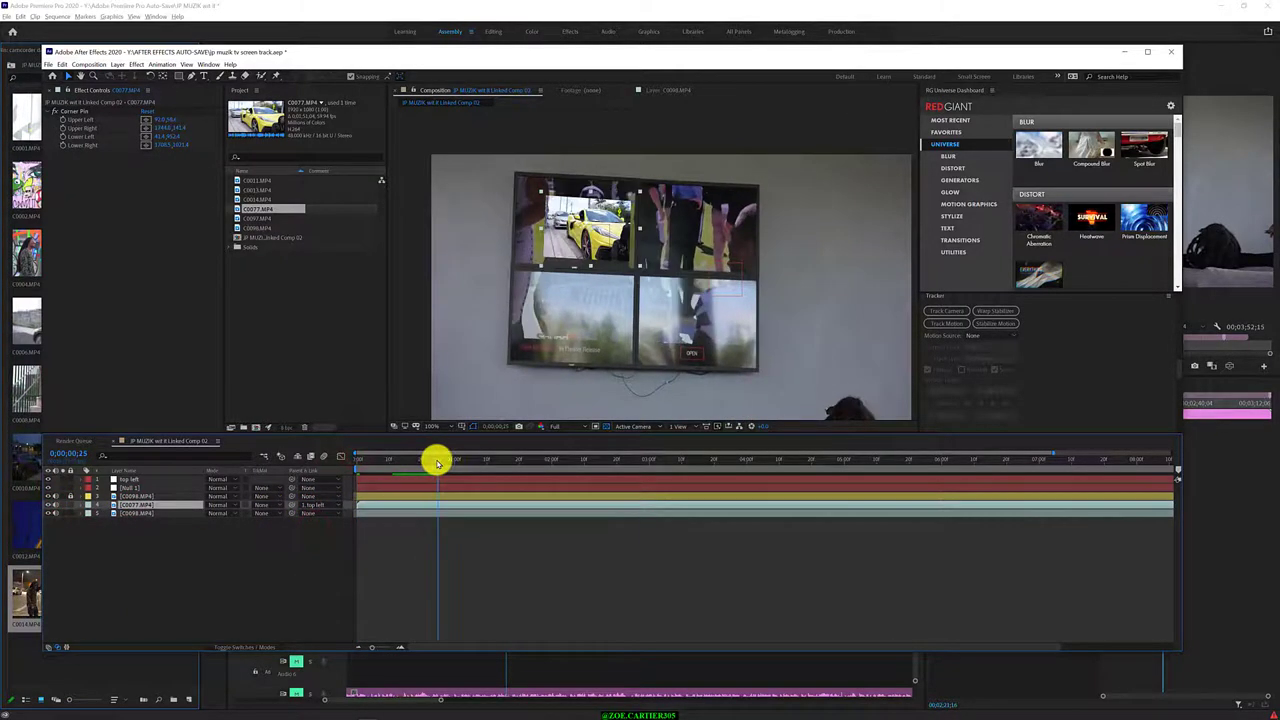
key(Home)
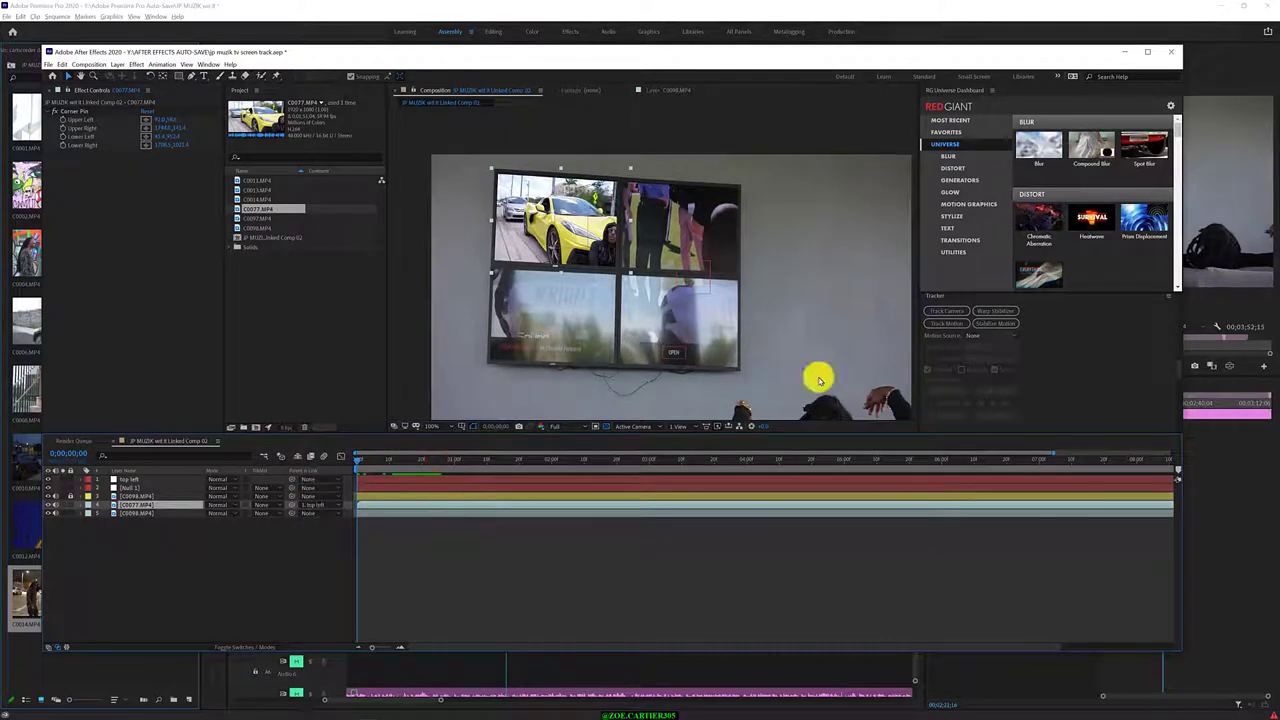
Reapply the transform track with Scale enabled to the top left null and scrub to check
click(992, 335)
click(997, 346)
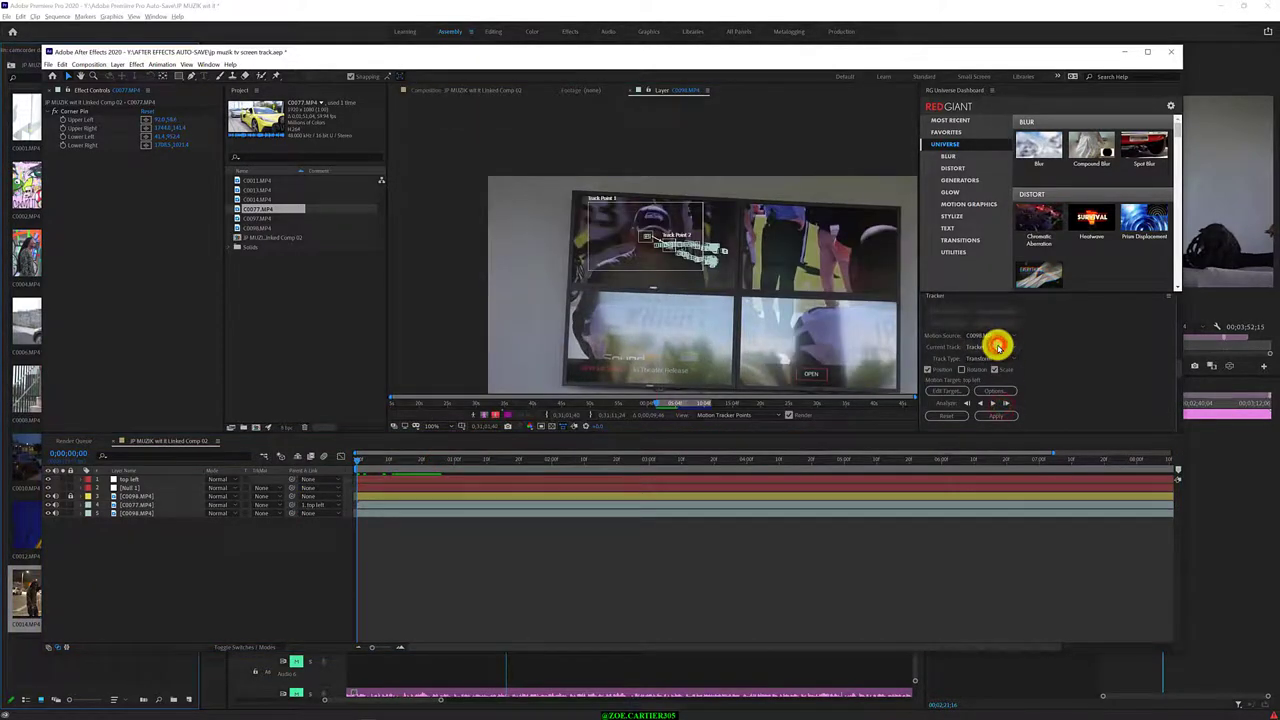
click(993, 370)
click(1003, 415)
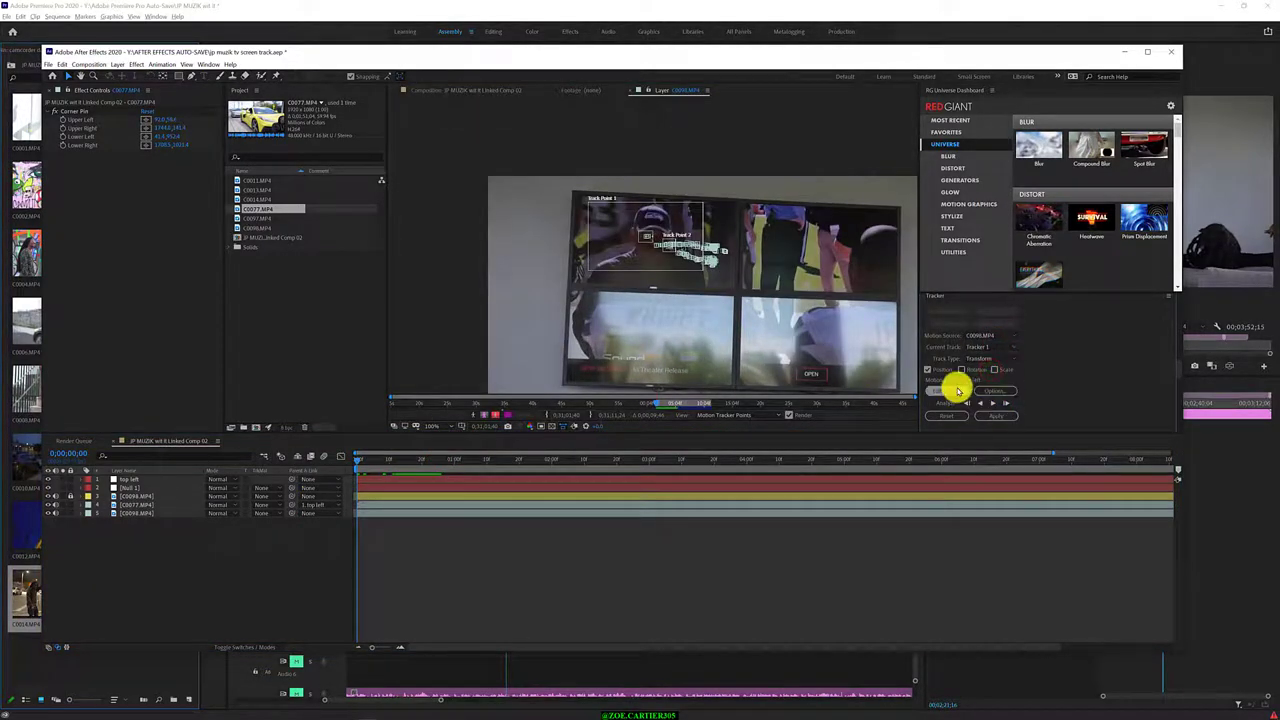
click(616, 369)
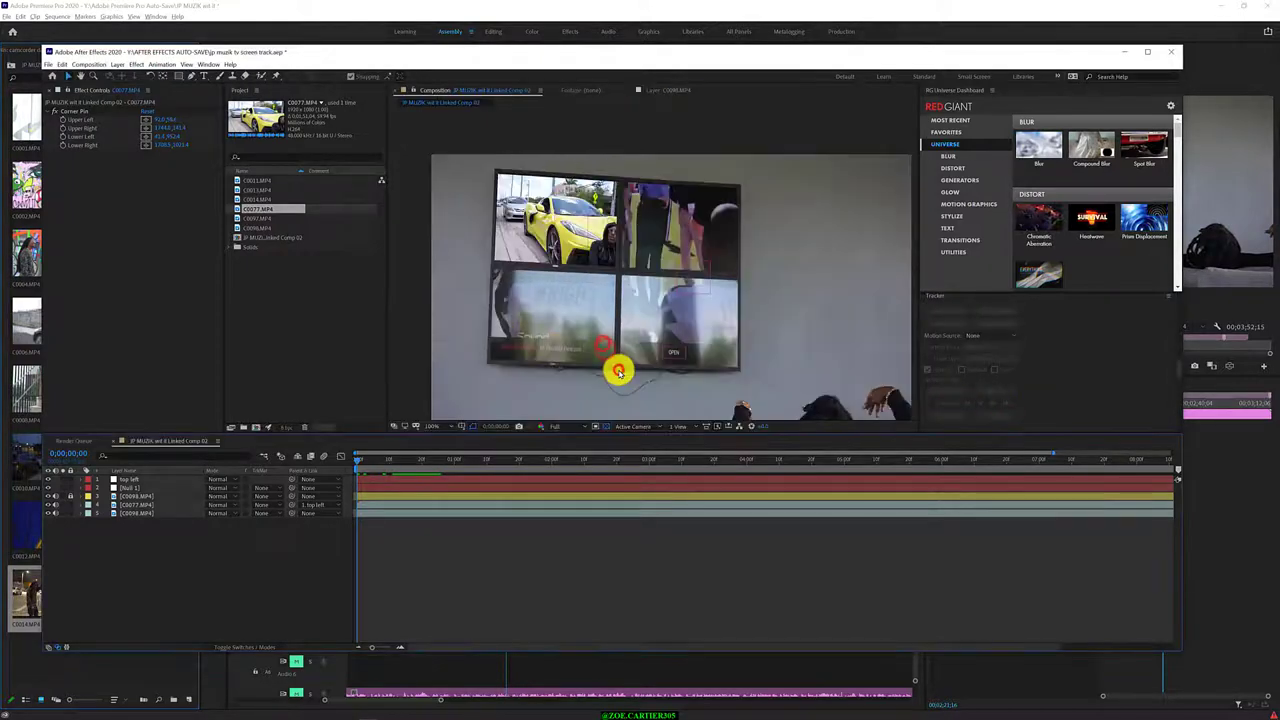
mouse_move(356, 461)
mouse_down()
mouse_move(314, 460)
mouse_move(356, 461)
mouse_up()
Inspect the C0077 car clip's placement and its parent setting
click(318, 509)
click(160, 480)
click(137, 511)
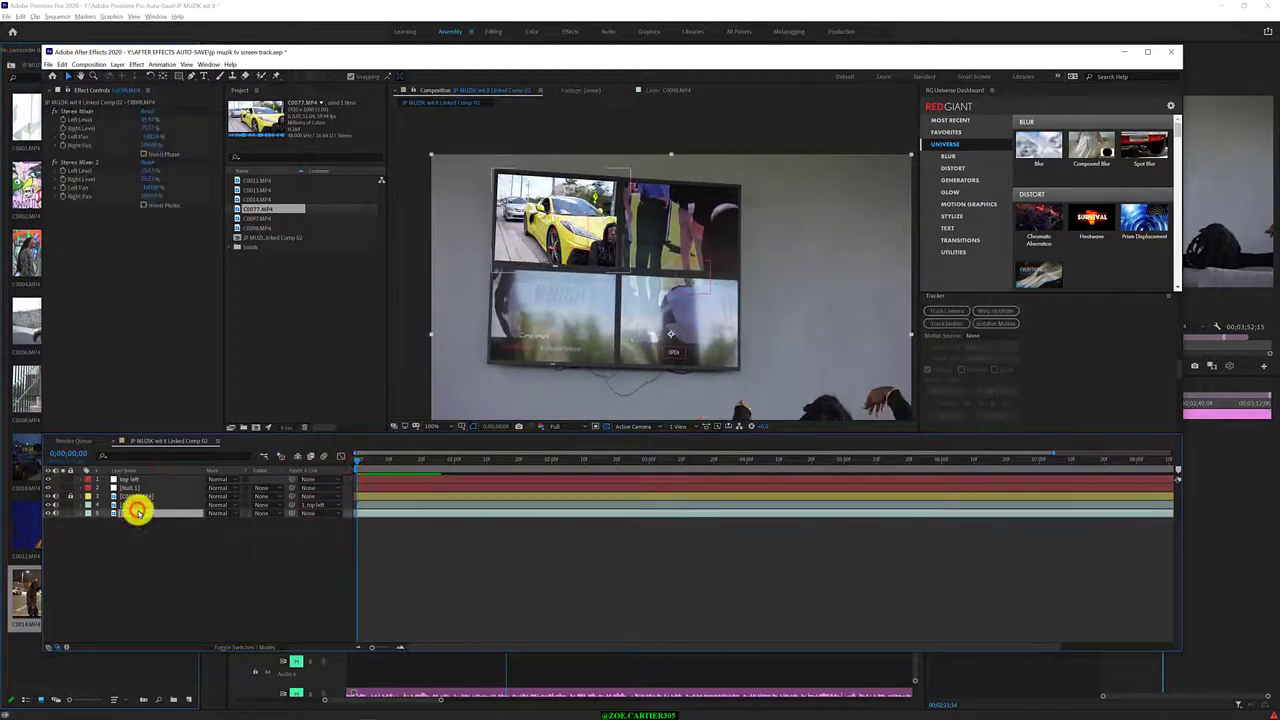
click(140, 504)
click(88, 504)
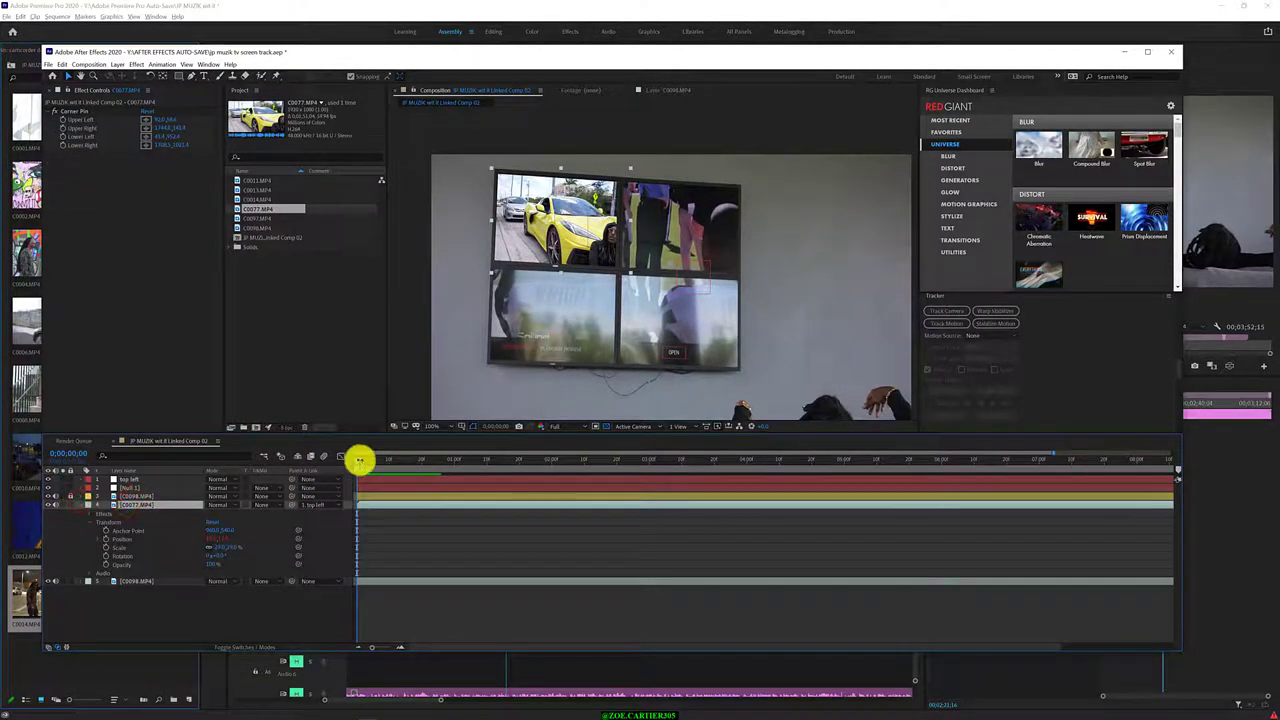
mouse_move(360, 458)
mouse_down()
mouse_move(383, 463)
mouse_move(360, 463)
mouse_up()
click(310, 504)
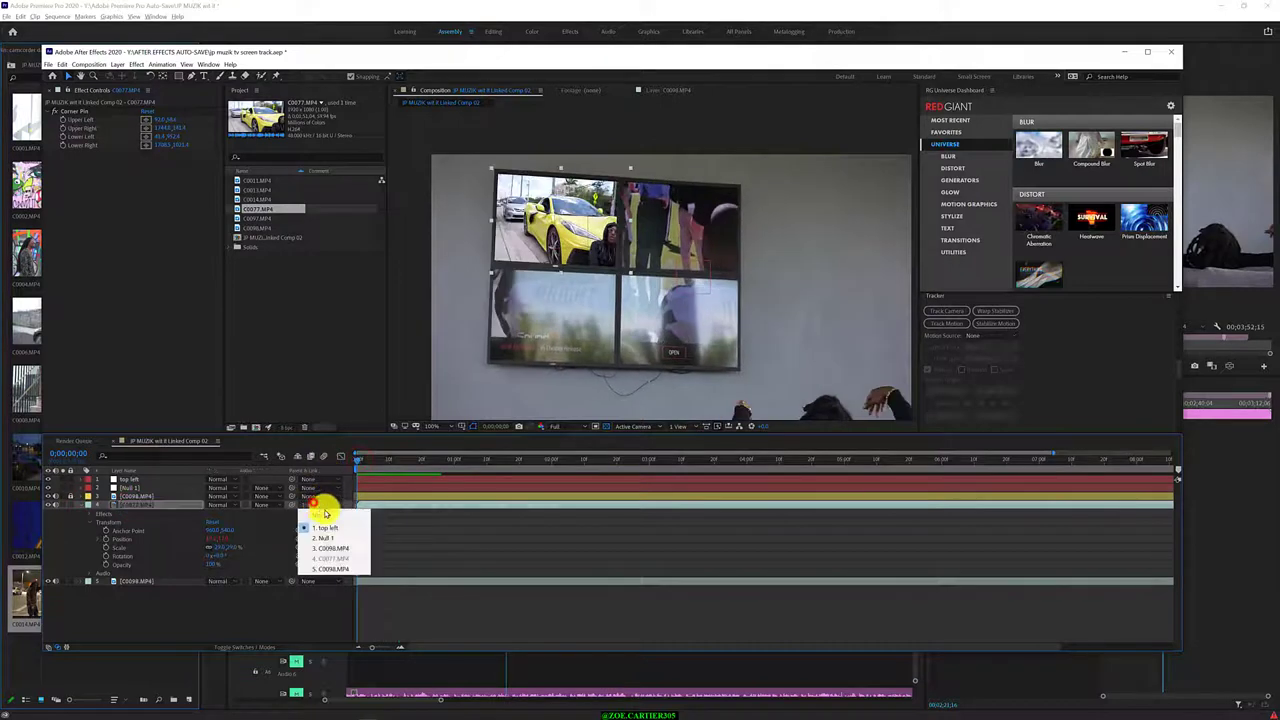
click(305, 530)
Check the null's Scale, re-parent C0077 to 1. top left, and review the opening frames
click(80, 481)
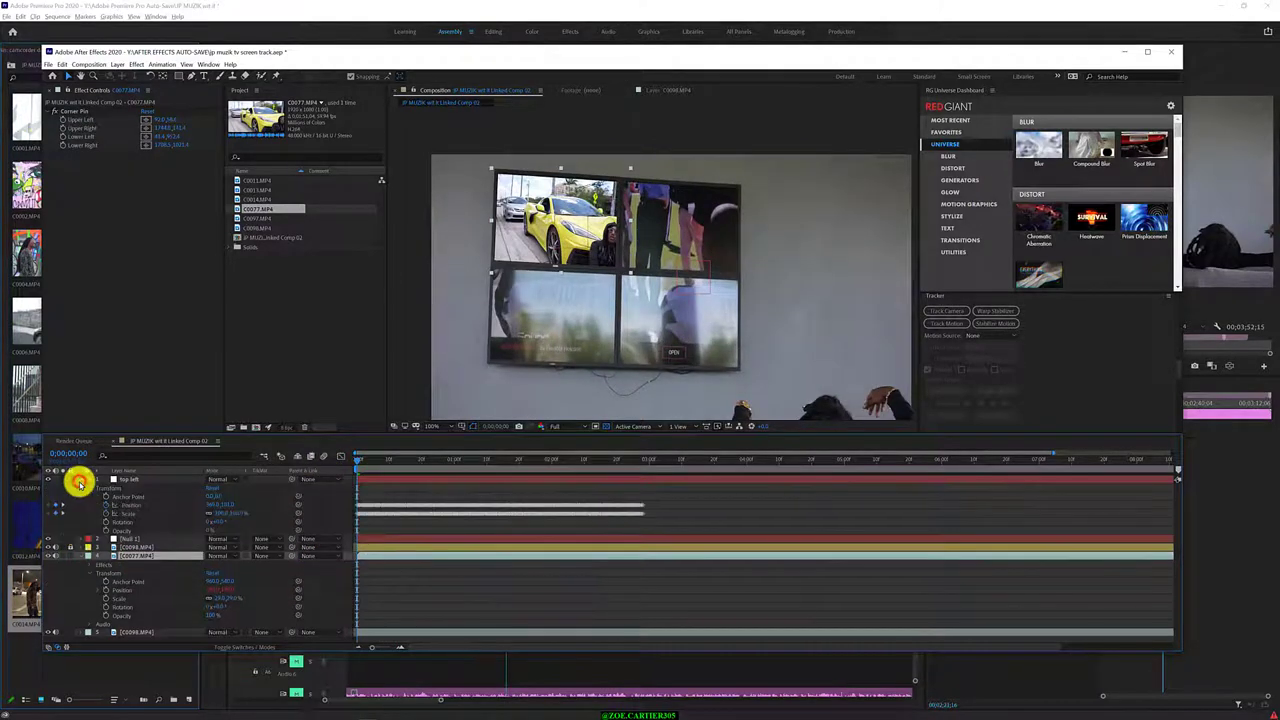
click(110, 515)
click(310, 555)
click(322, 572)
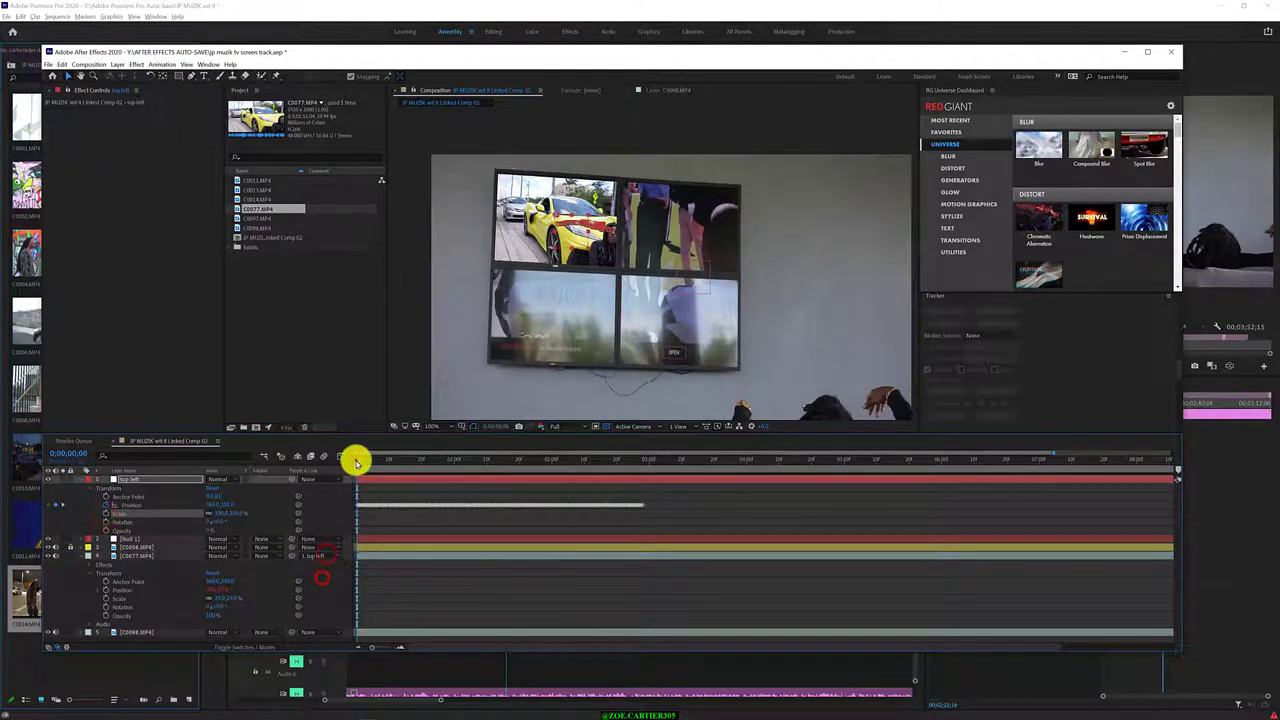
mouse_move(357, 458)
mouse_down()
mouse_move(467, 475)
mouse_move(356, 468)
mouse_up()
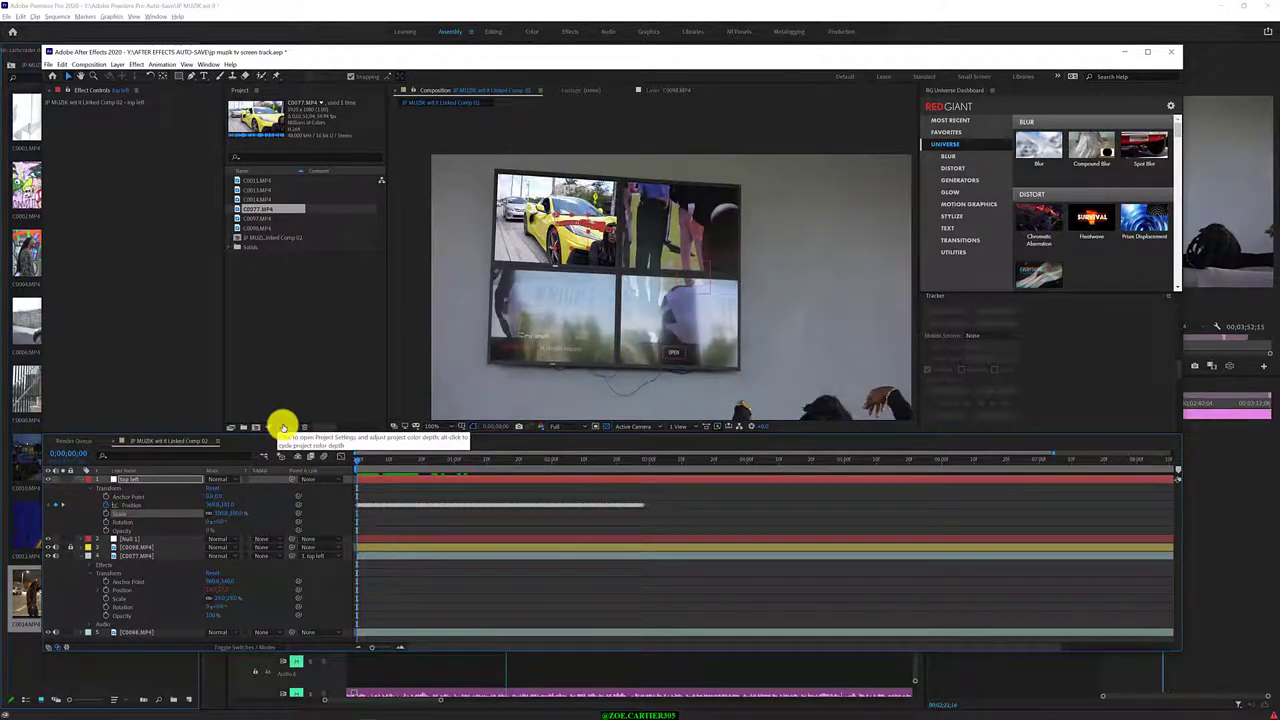
mouse_move(358, 461)
mouse_down()
mouse_move(407, 462)
mouse_move(311, 457)
mouse_up()
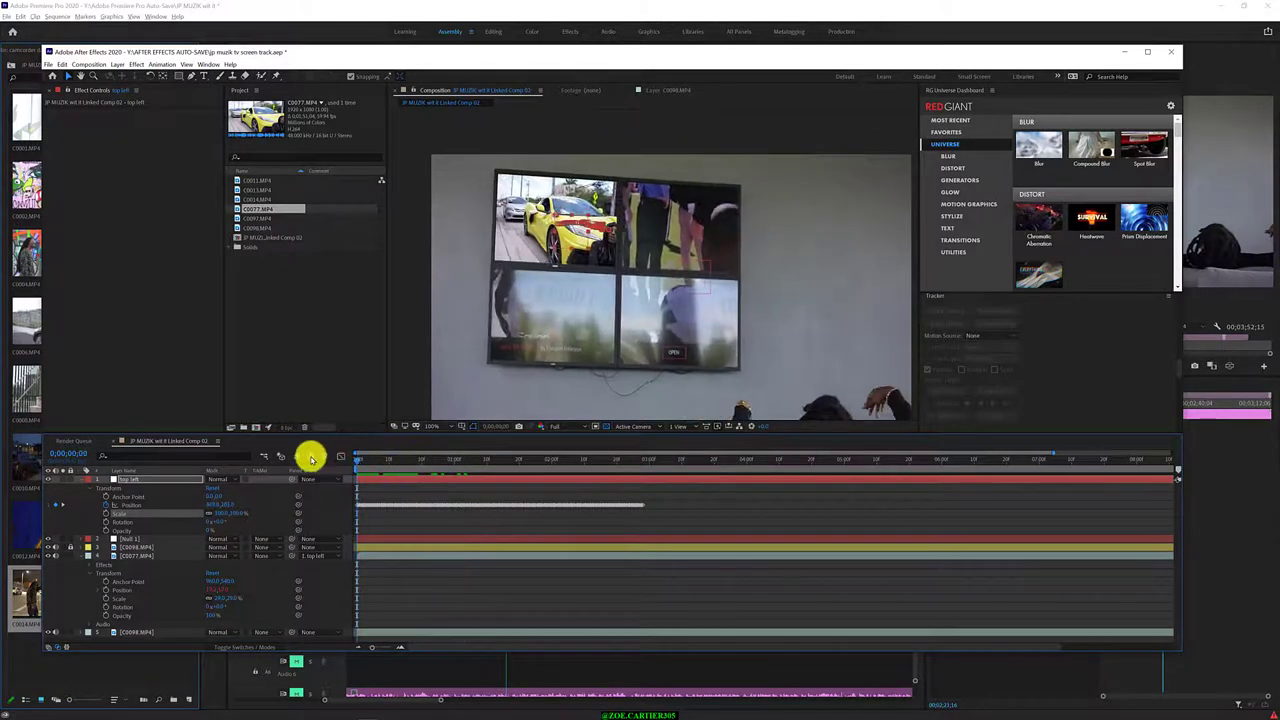
Unparent the car clip from top left and review the first second
click(311, 556)
click(318, 570)
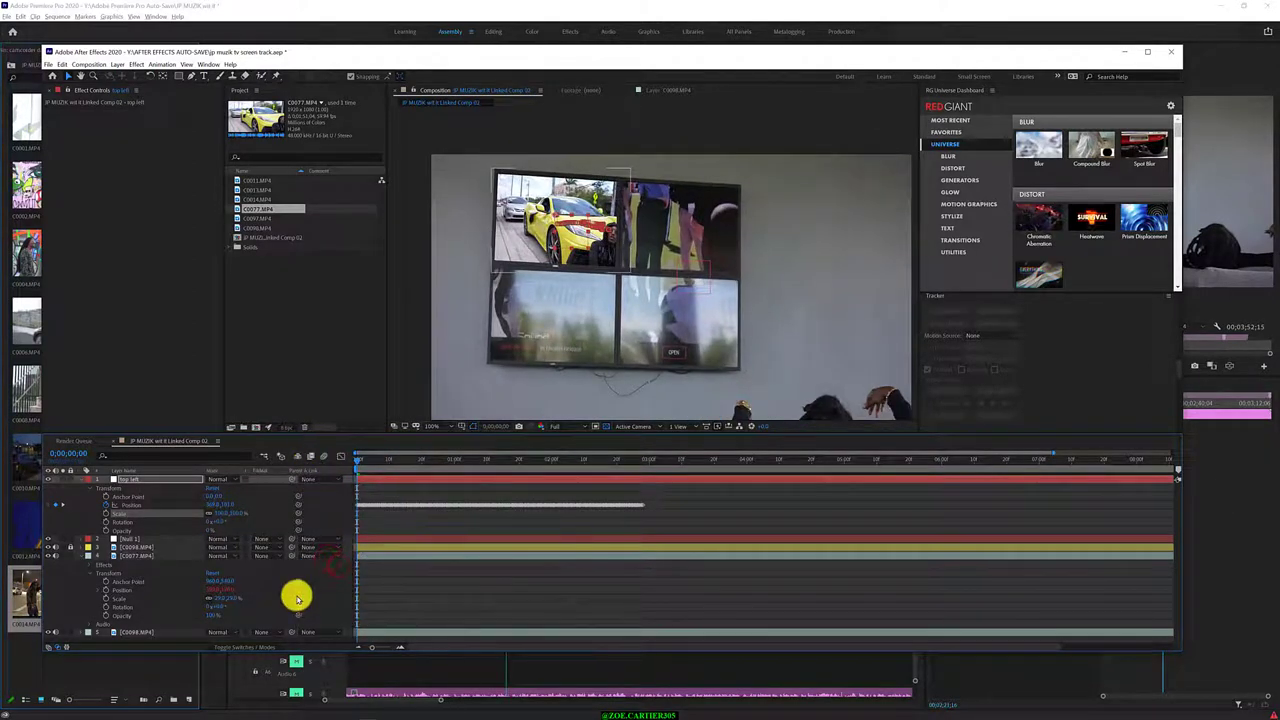
drag(297, 589, 138, 511)
mouse_move(354, 458)
mouse_down()
mouse_move(450, 476)
mouse_move(356, 474)
mouse_up()
Return to the first frame and open the C0098 footage in Track Motion
click(130, 479)
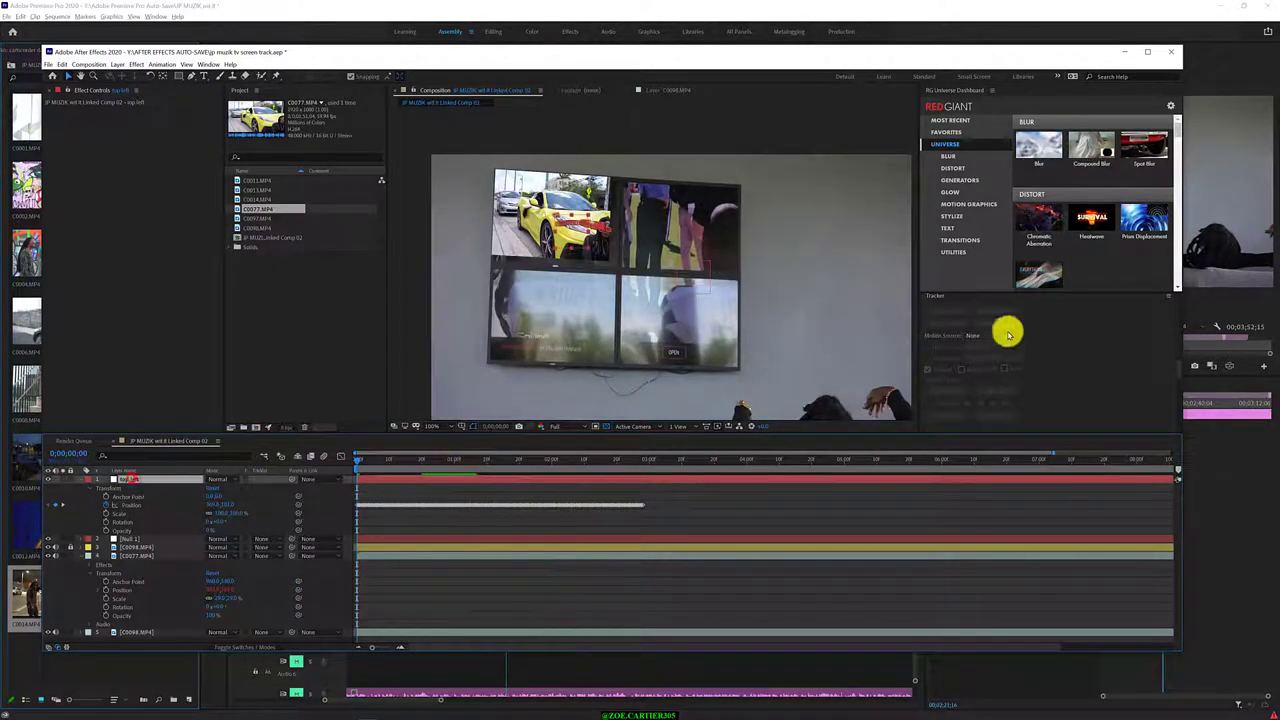
click(1006, 332)
click(992, 405)
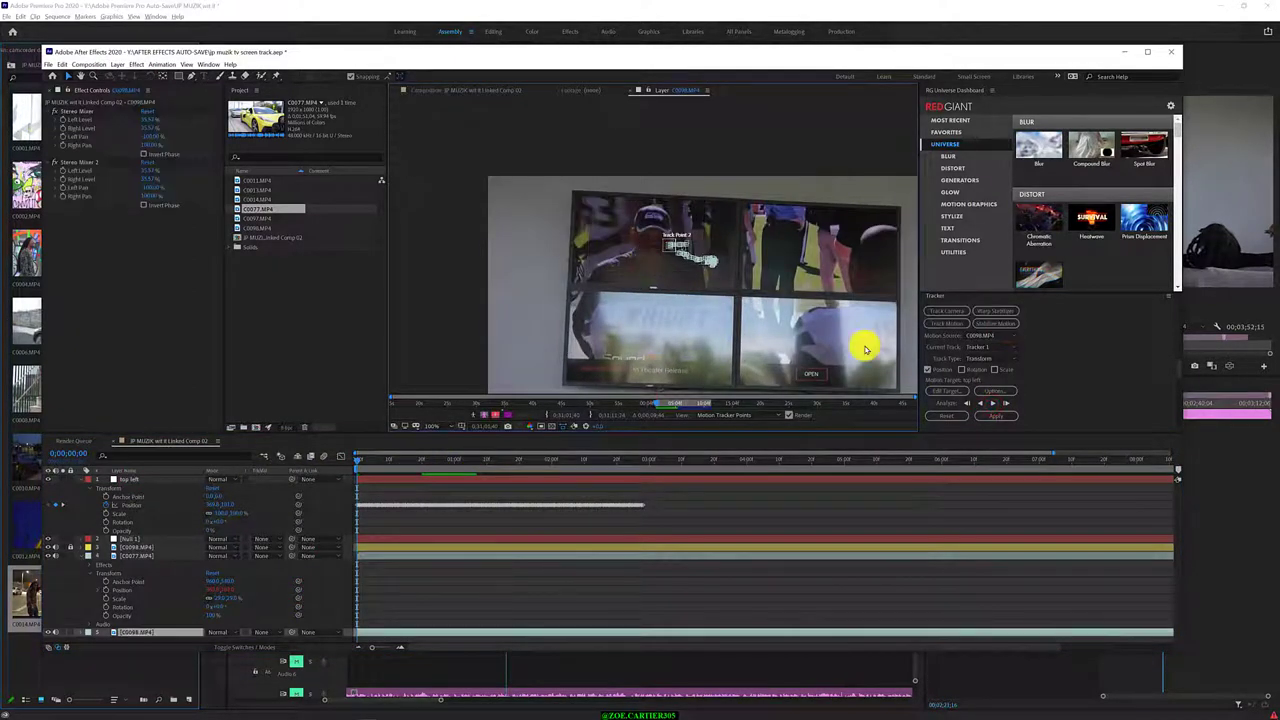
Set the tracker's track type to Perspective corner pin
click(1008, 348)
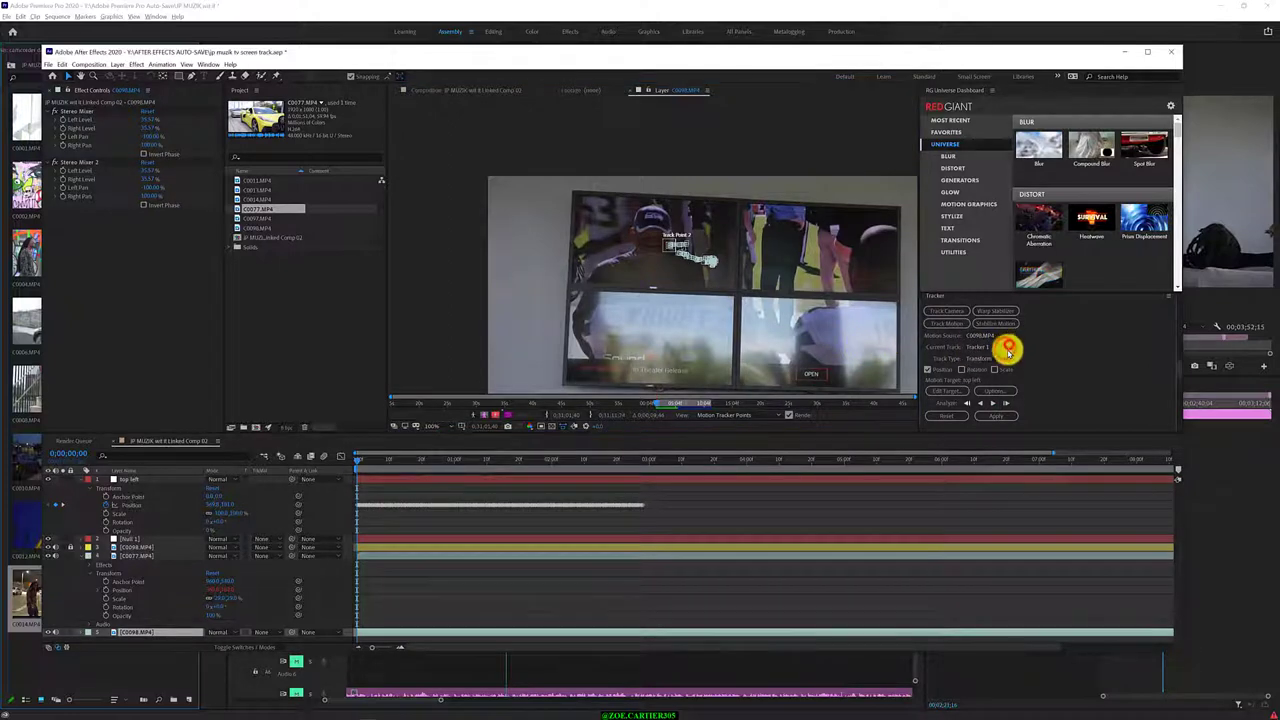
click(1031, 403)
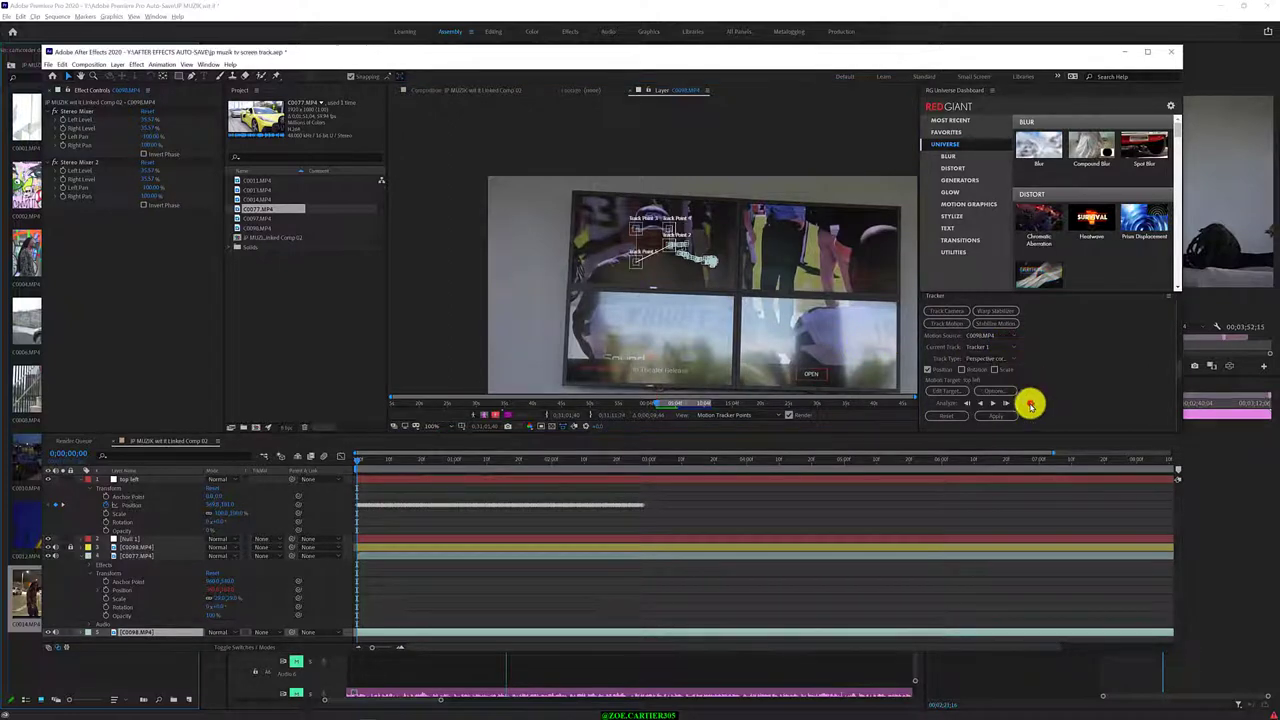
scroll(637, 232, up, 2)
Place the four track points on the top-left TV panel's corners
drag(631, 225, 503, 150)
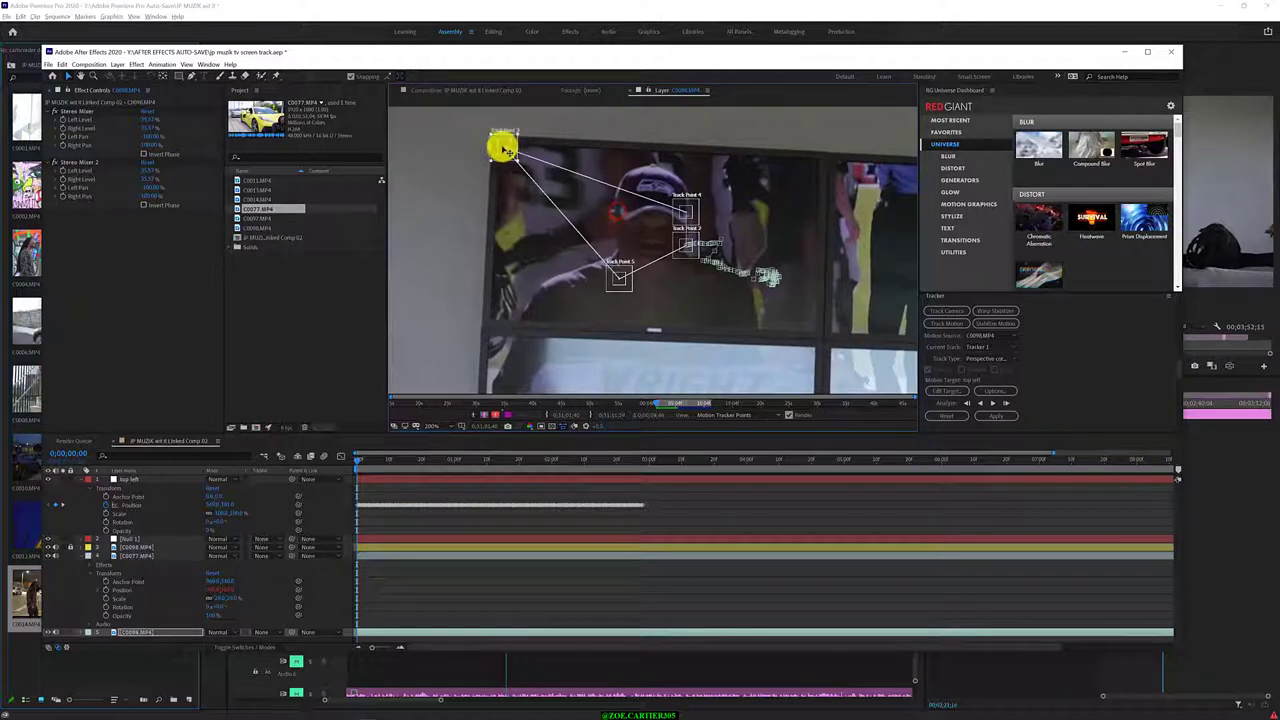
drag(620, 284, 489, 318)
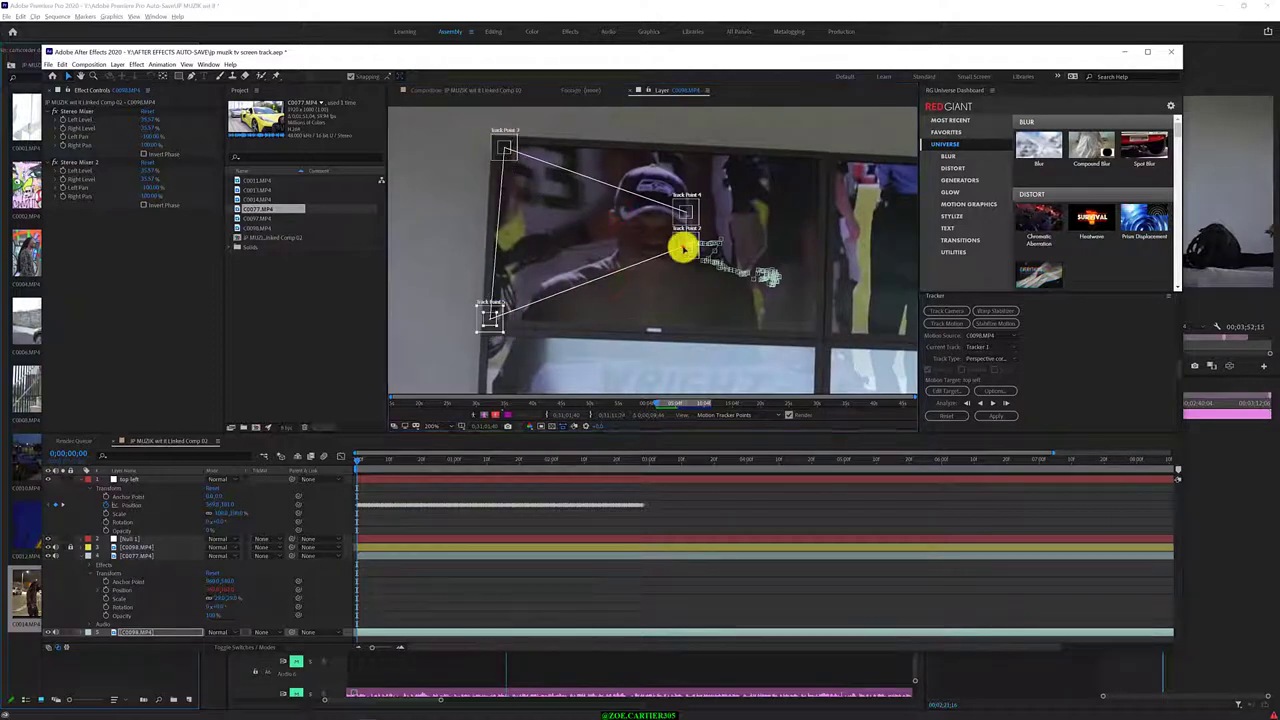
drag(685, 243, 813, 328)
drag(686, 211, 818, 165)
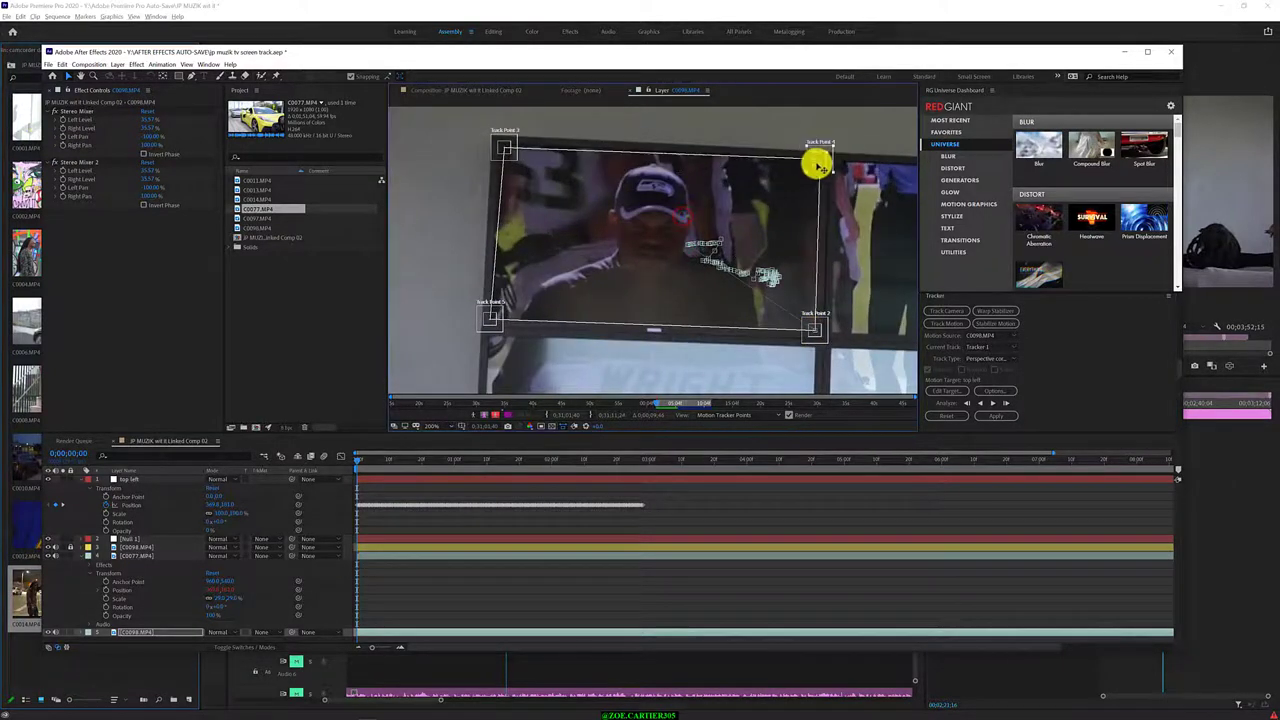
drag(498, 148, 499, 150)
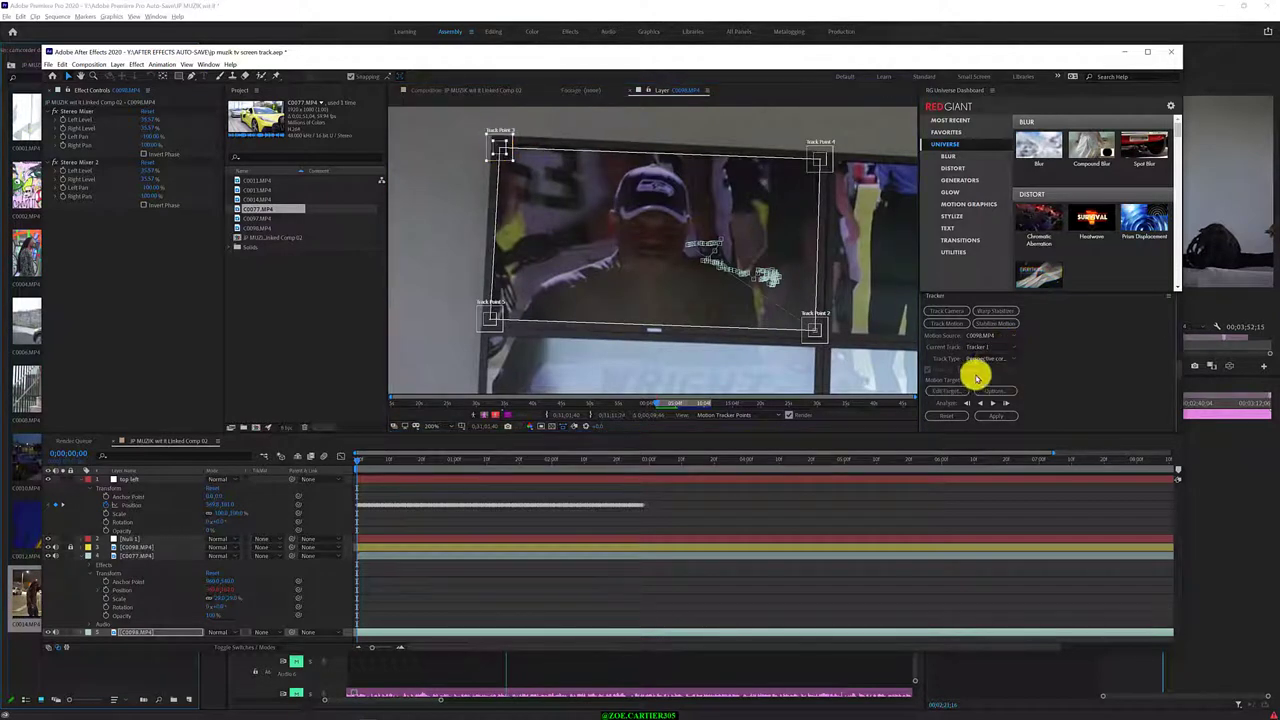
Analyze the corners forward, nudging track point 1 back onto its corner when it drifts
click(1002, 404)
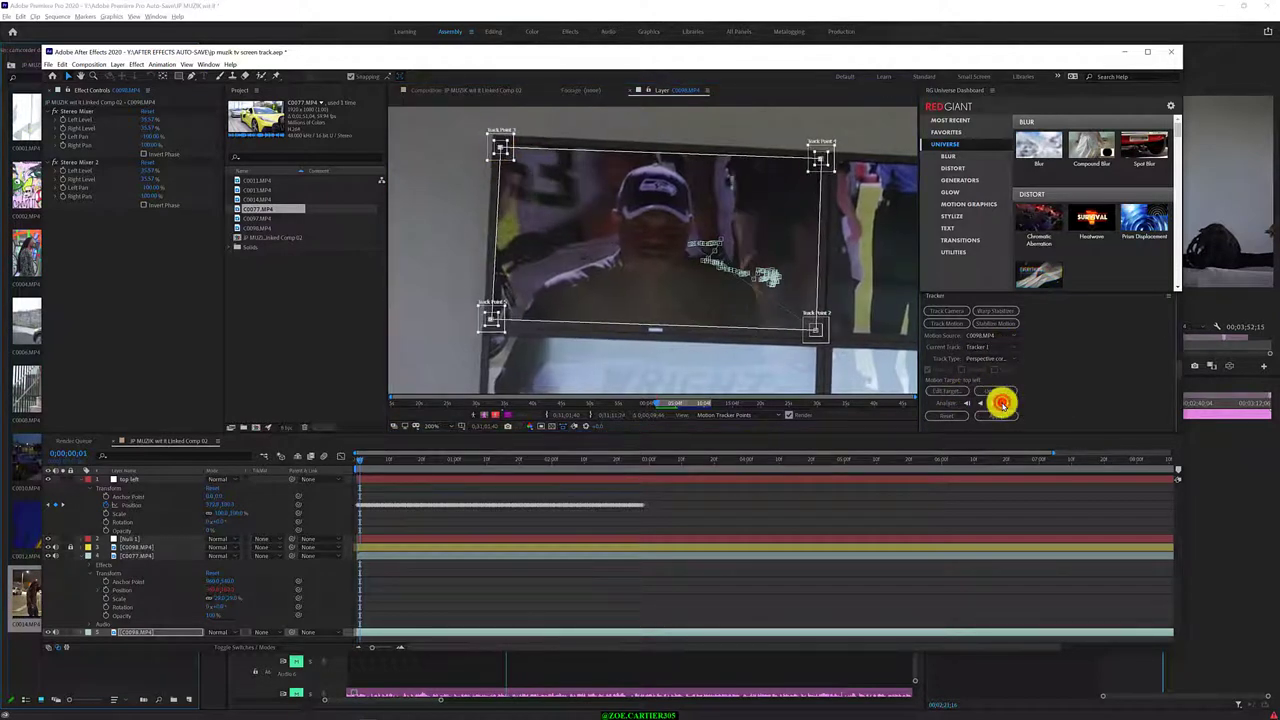
click(825, 327)
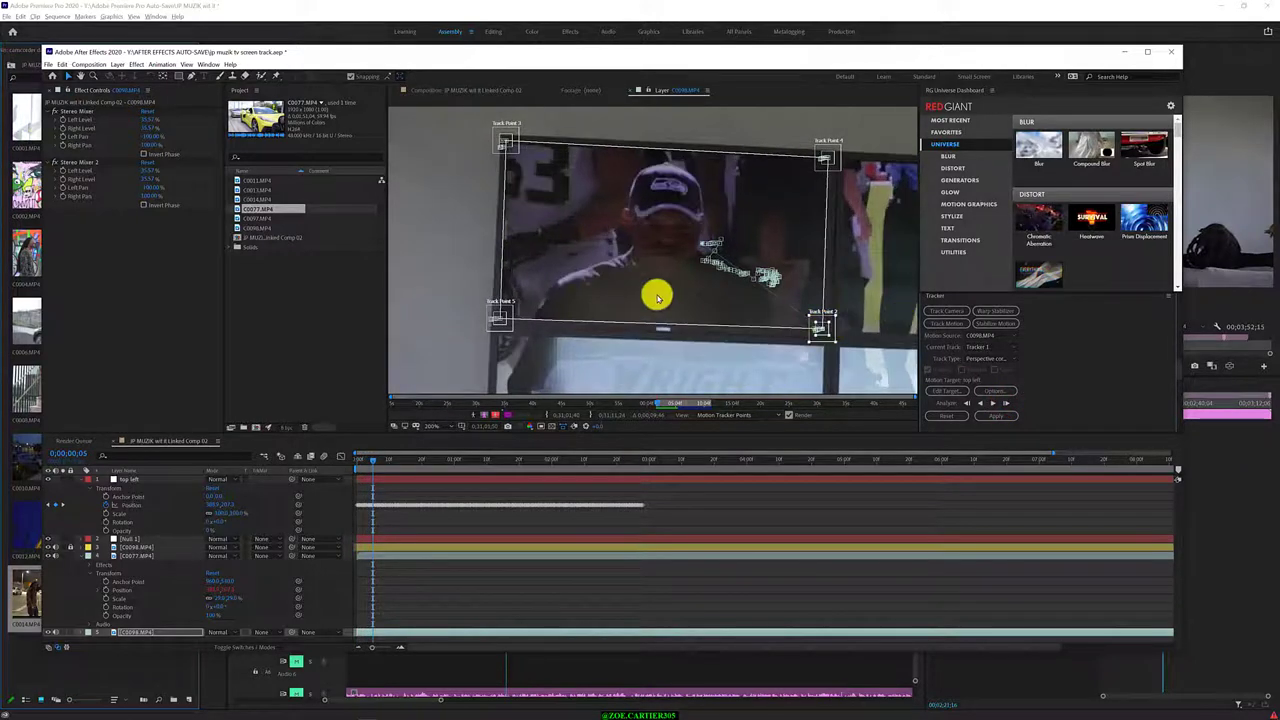
scroll(655, 293, up, 2)
scroll(486, 177, down, 2)
scroll(457, 129, up, 2)
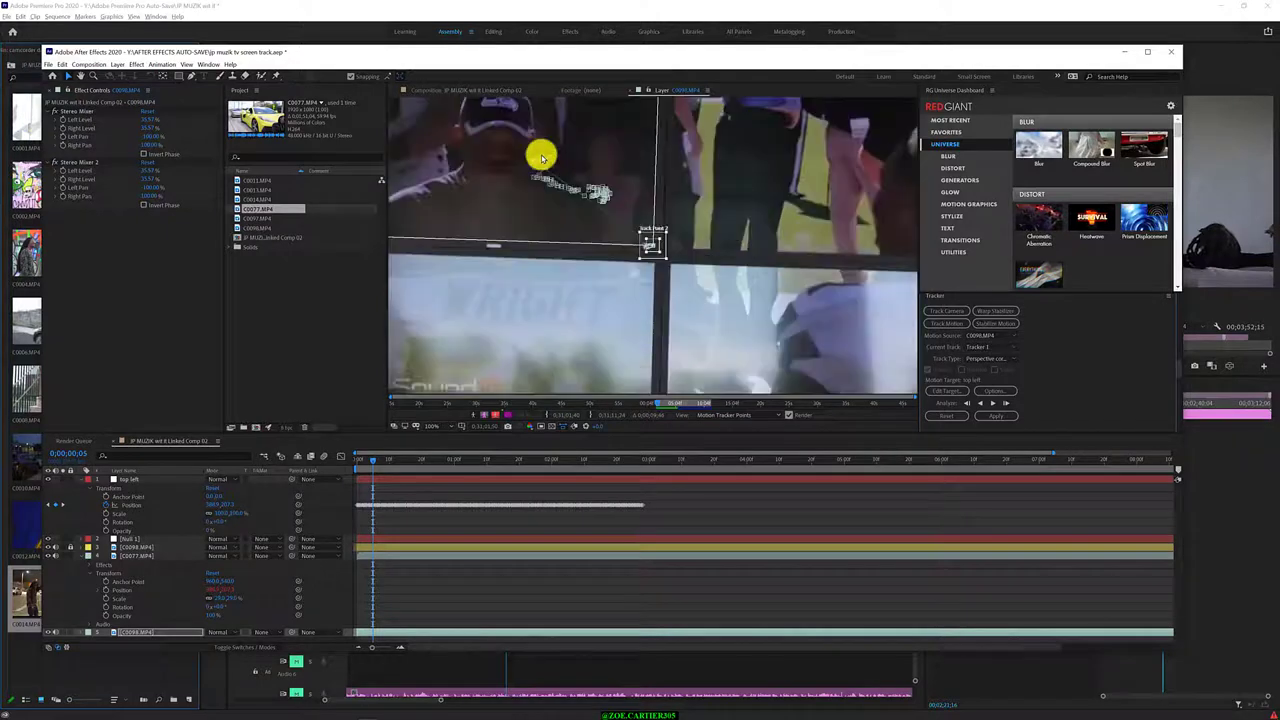
scroll(541, 157, down, 2)
click(1005, 403)
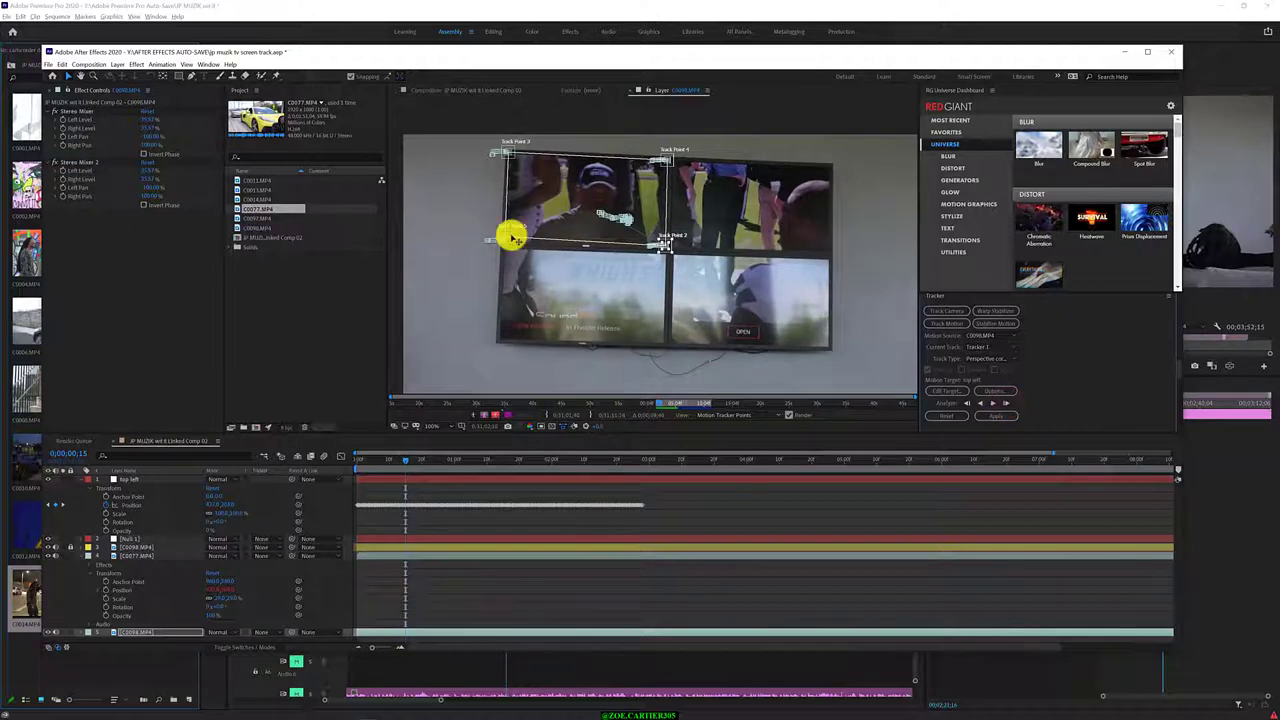
drag(512, 238, 514, 245)
scroll(505, 235, up, 2)
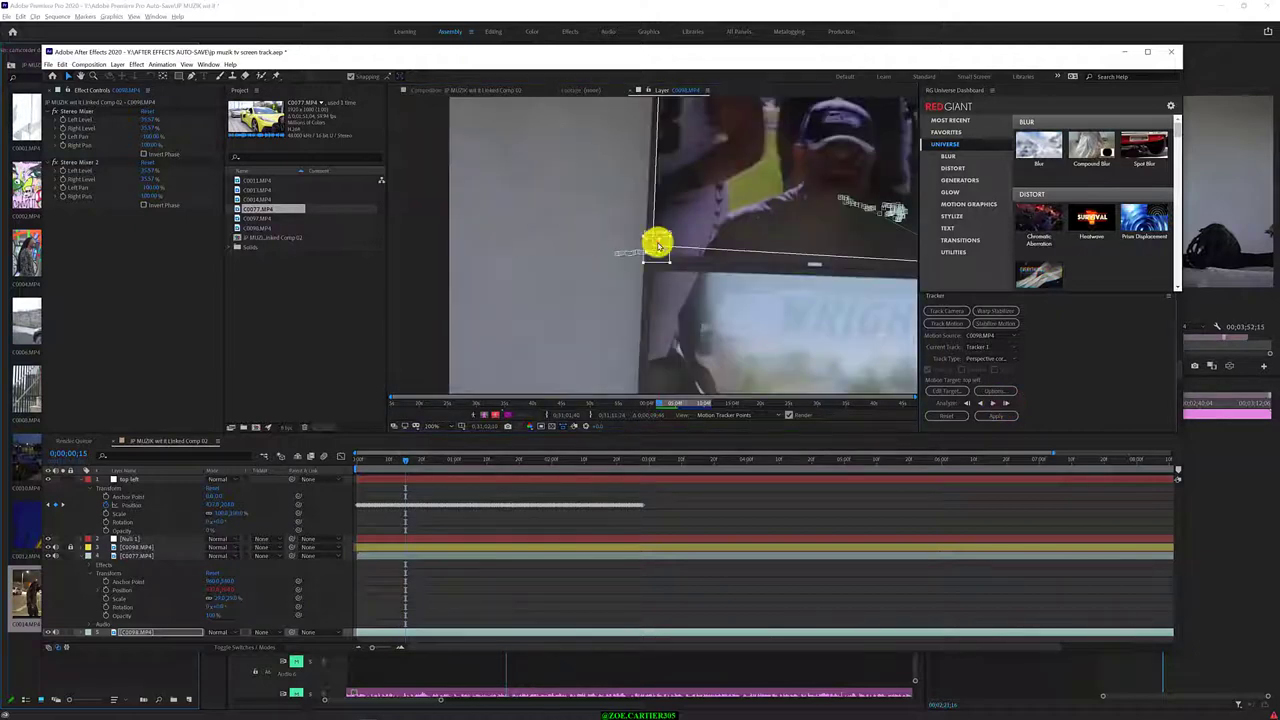
scroll(824, 339, down, 3)
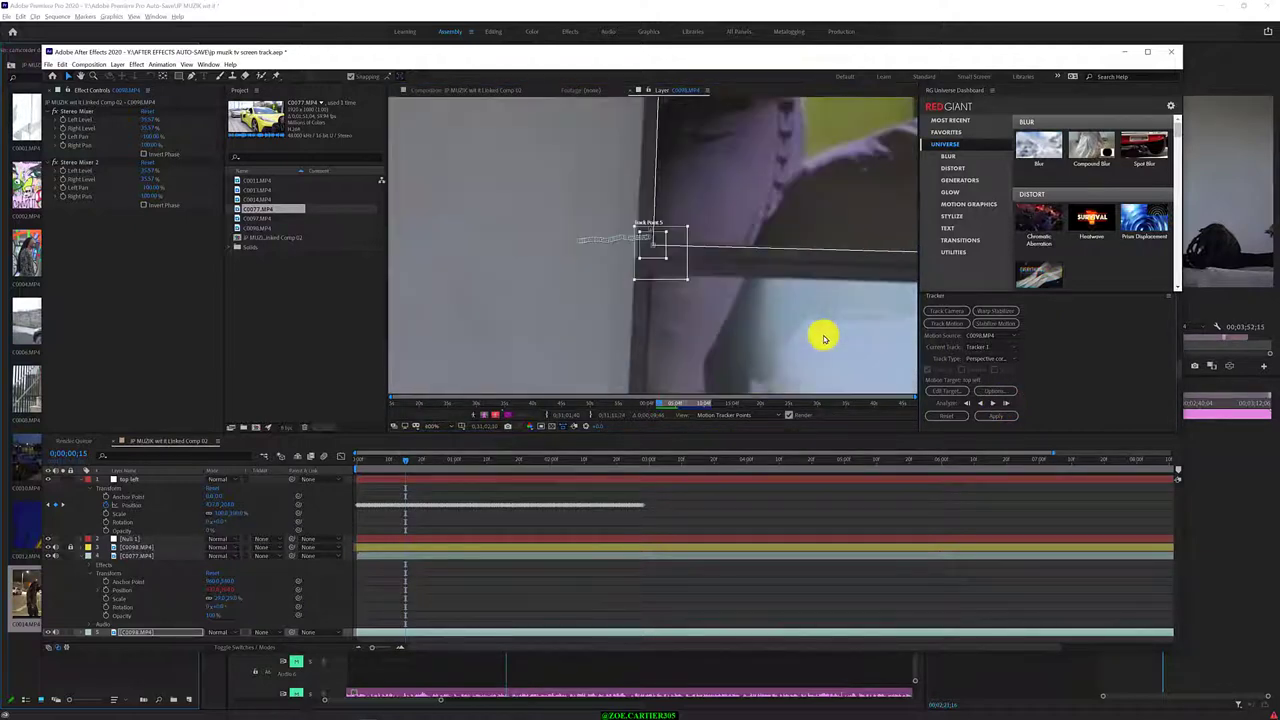
click(1007, 404)
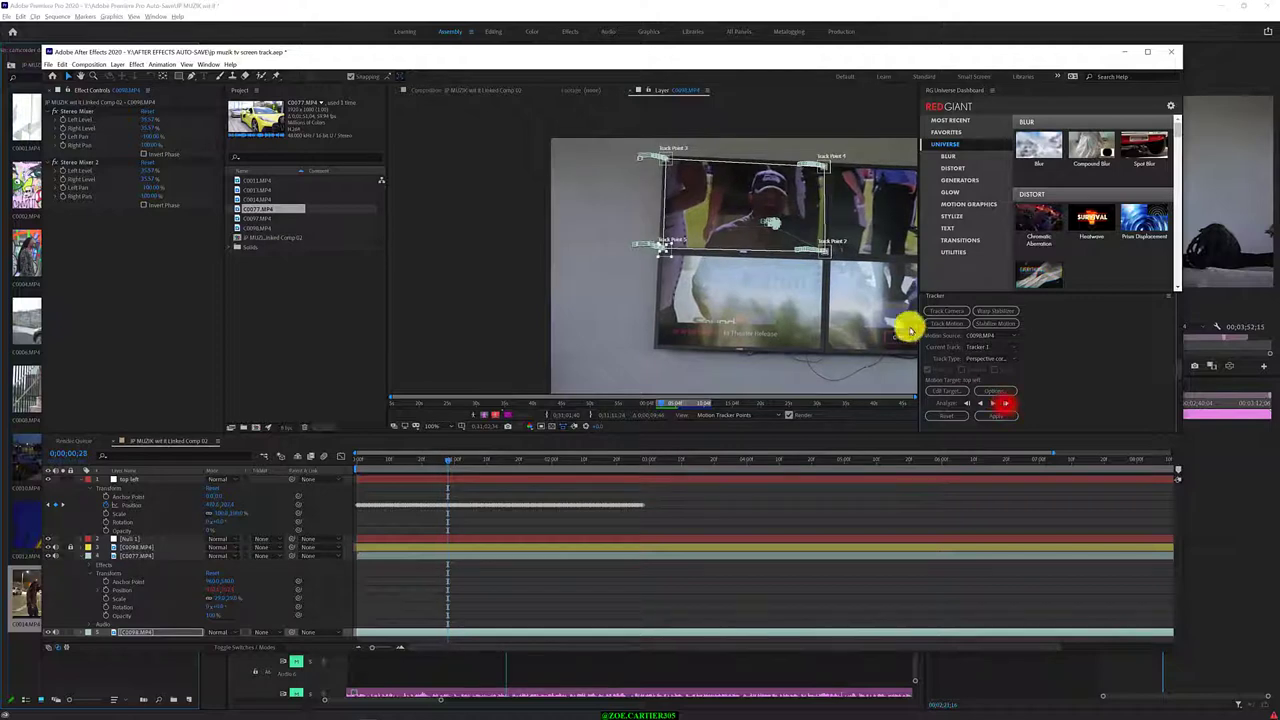
Correct a drifting point and track frame by frame up to 01;14
click(819, 248)
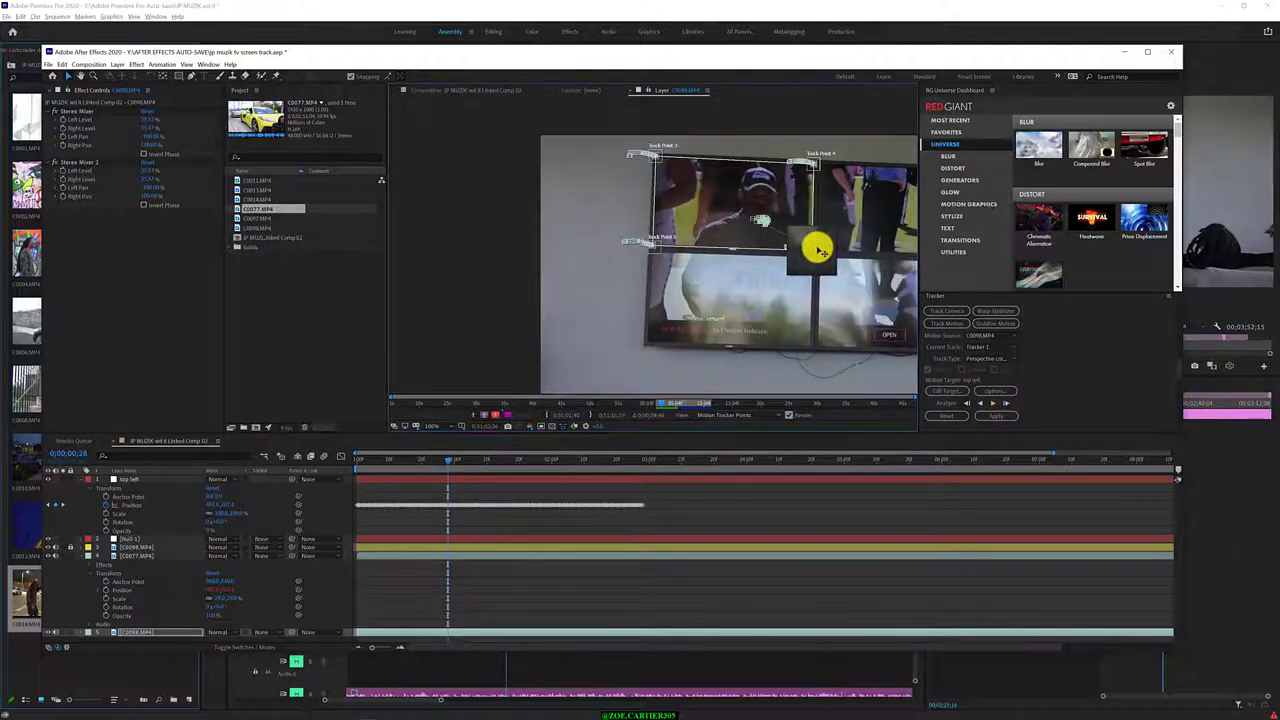
click(993, 403)
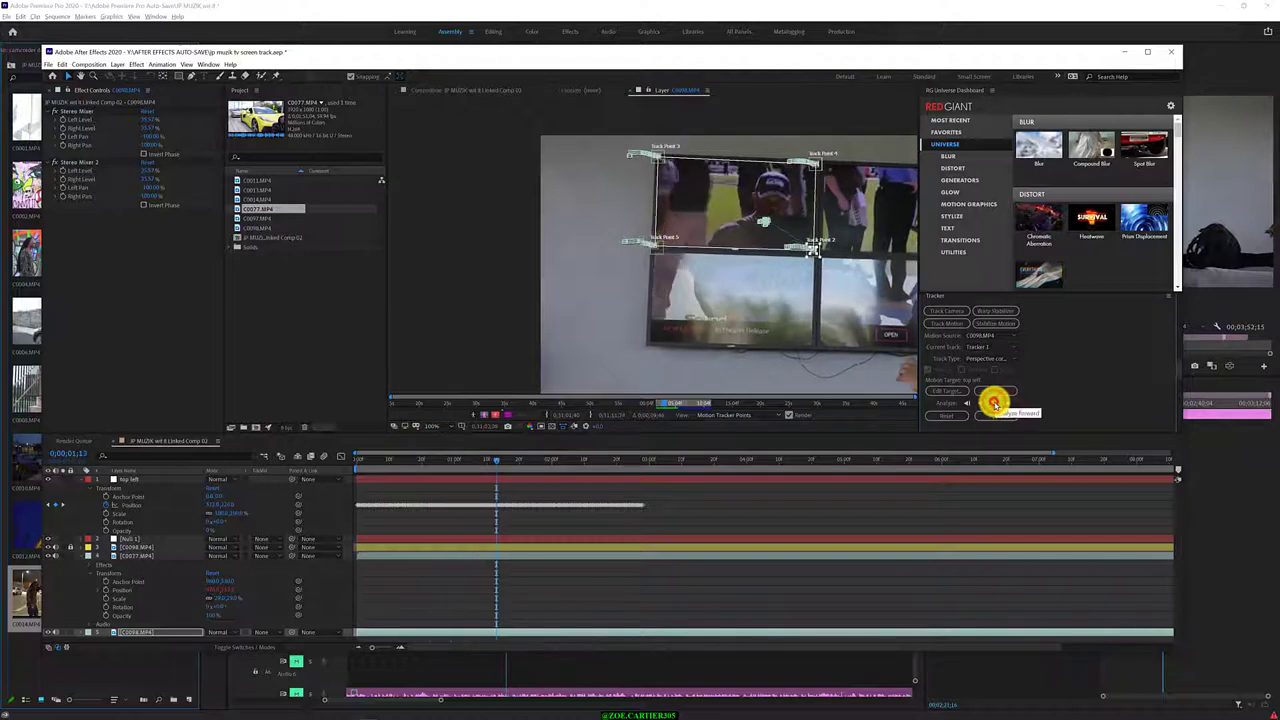
click(500, 460)
drag(661, 244, 660, 243)
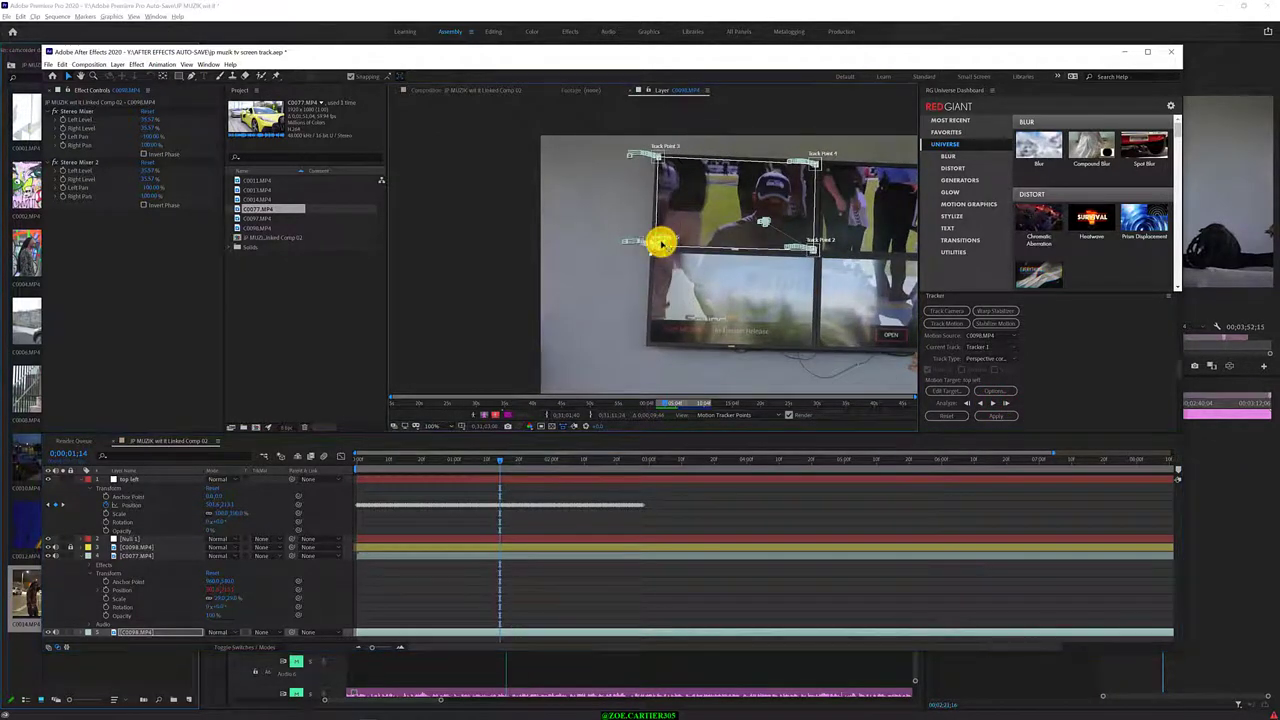
click(994, 403)
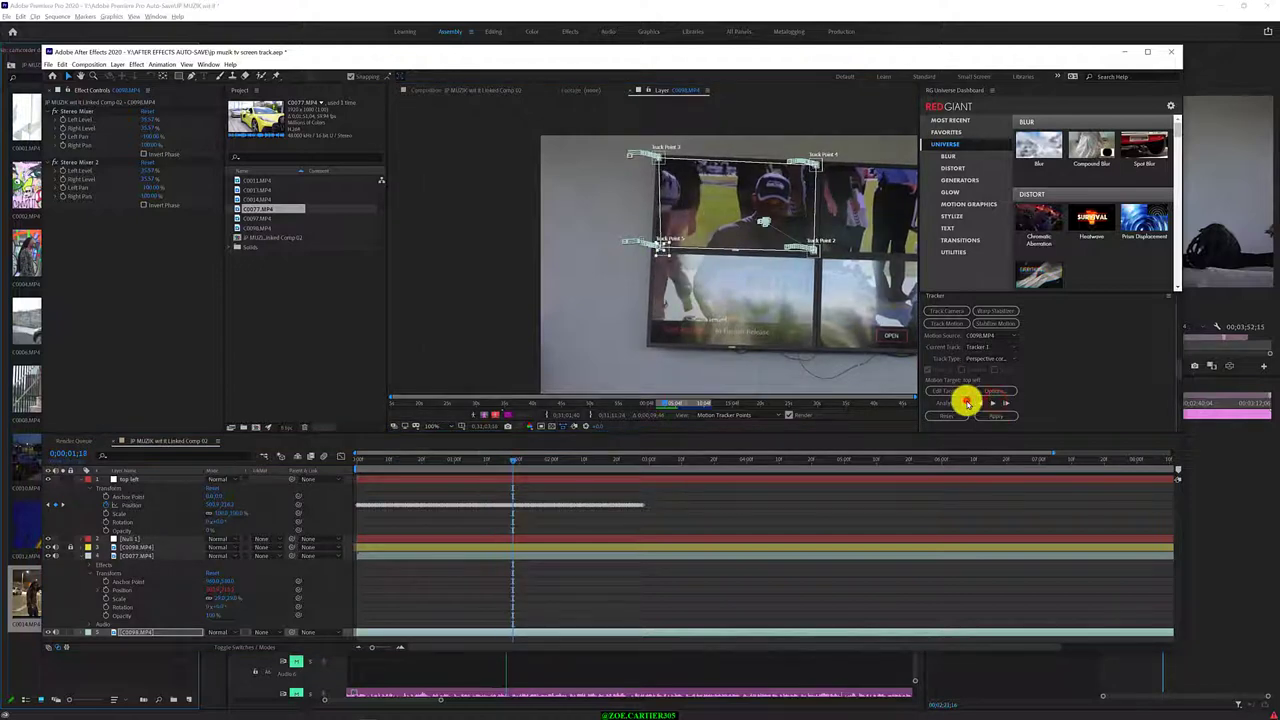
click(502, 459)
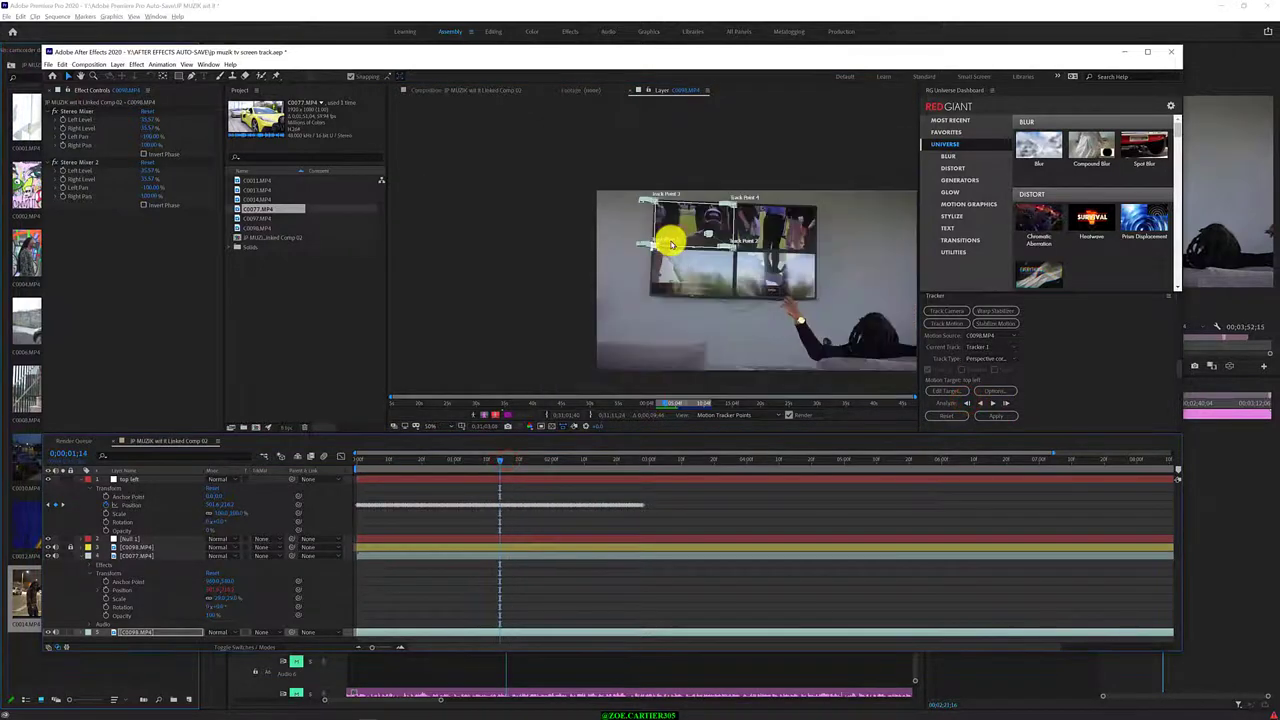
Track a few single frames forward, fixing a slipped point, then resume analyzing forward
scroll(636, 245, up, 5)
scroll(636, 245, up, 4)
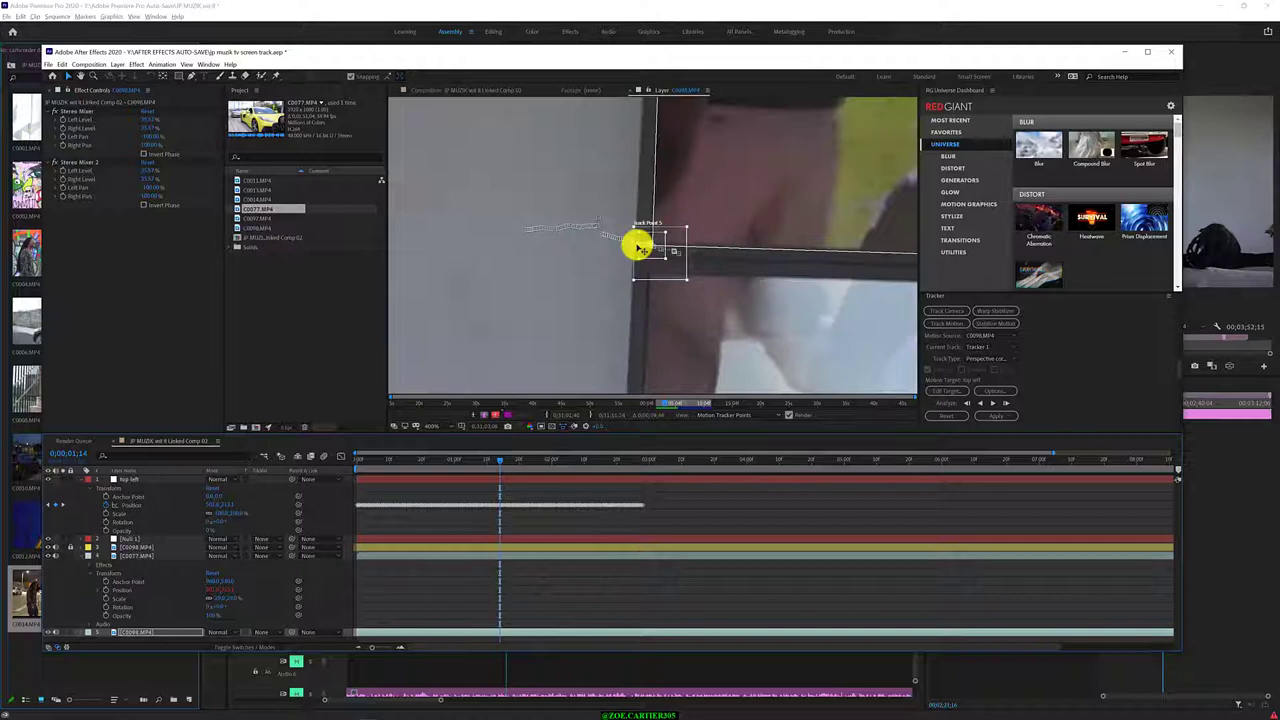
click(1007, 401)
drag(674, 238, 660, 237)
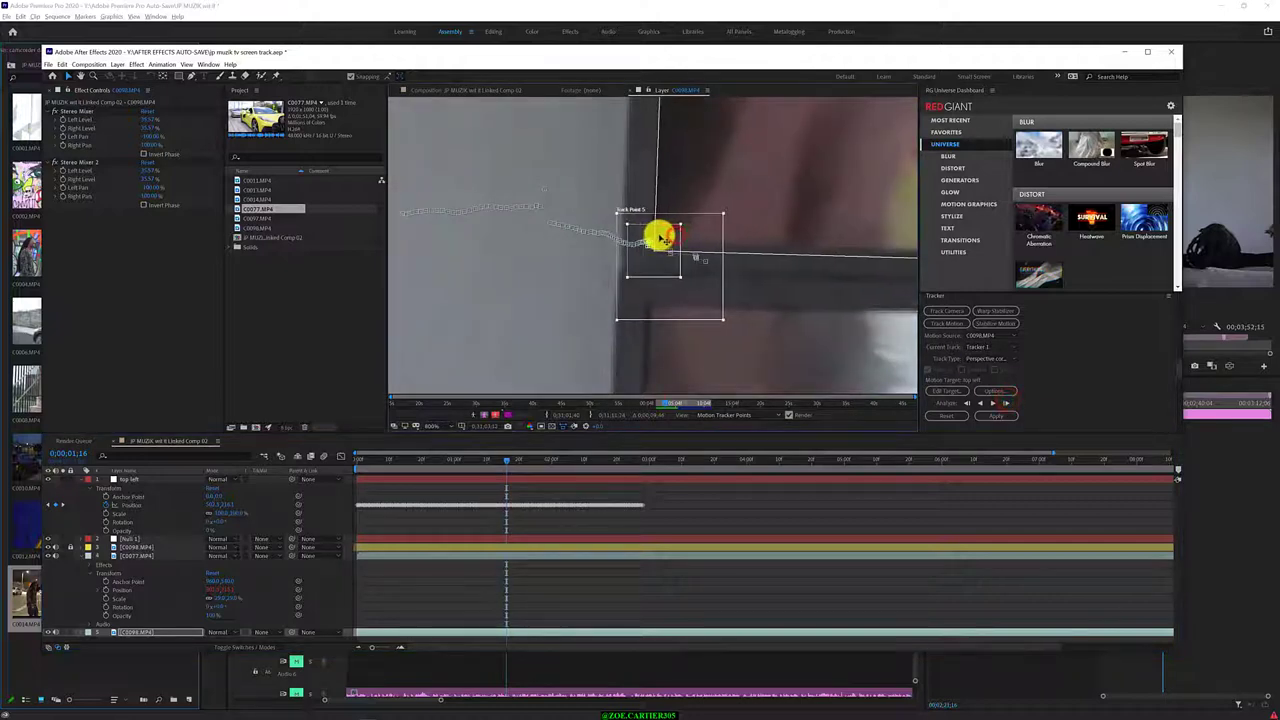
click(1006, 403)
click(1007, 403)
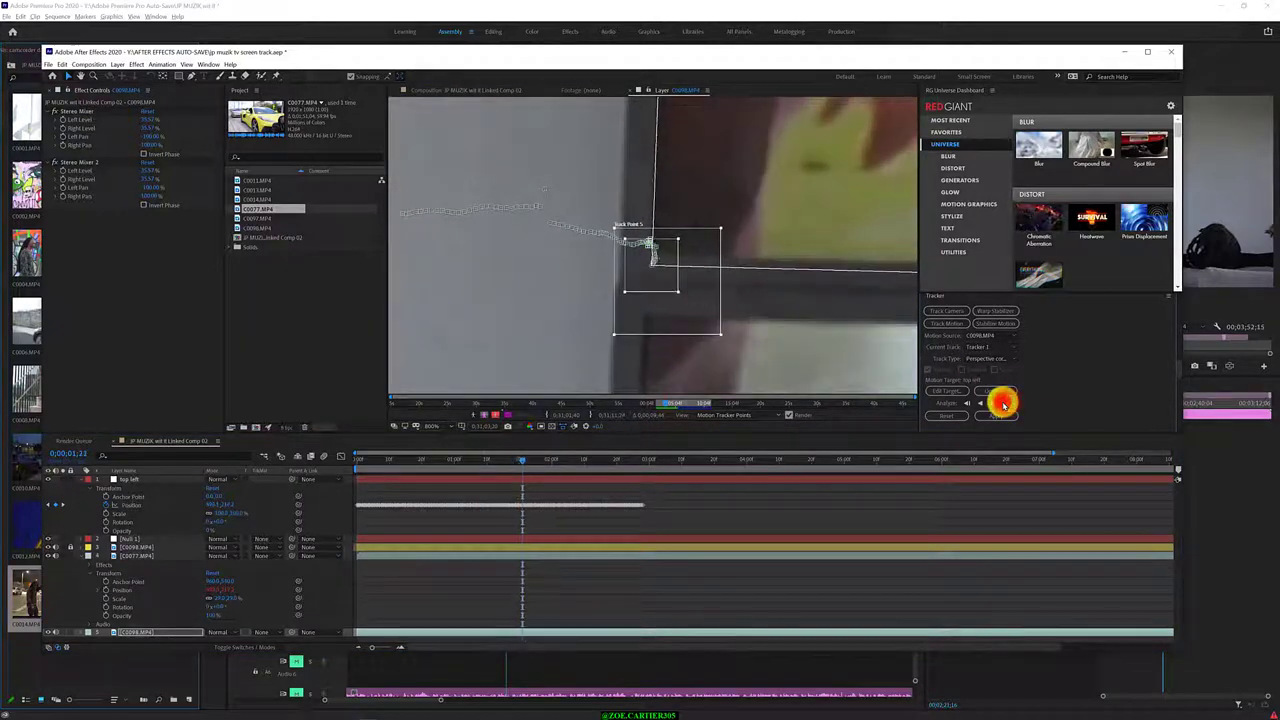
scroll(744, 312, up, 2)
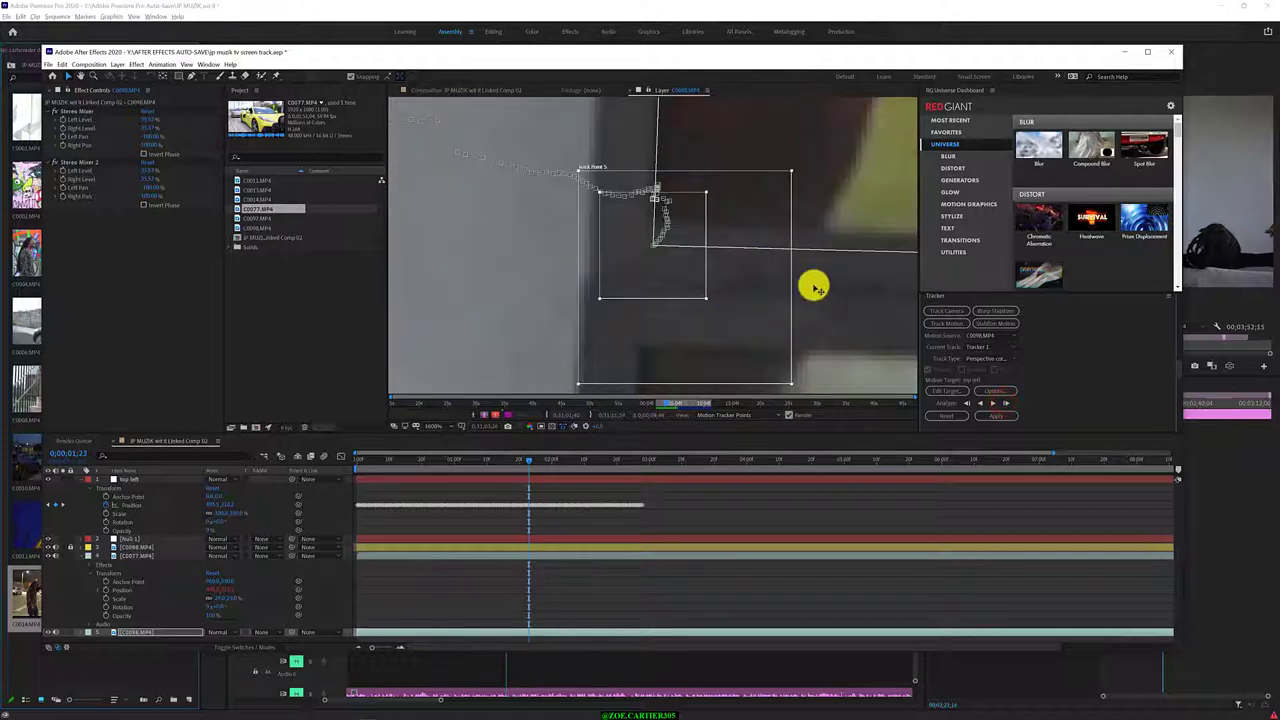
scroll(815, 288, down, 1)
scroll(815, 288, down, 1)
scroll(838, 184, down, 4)
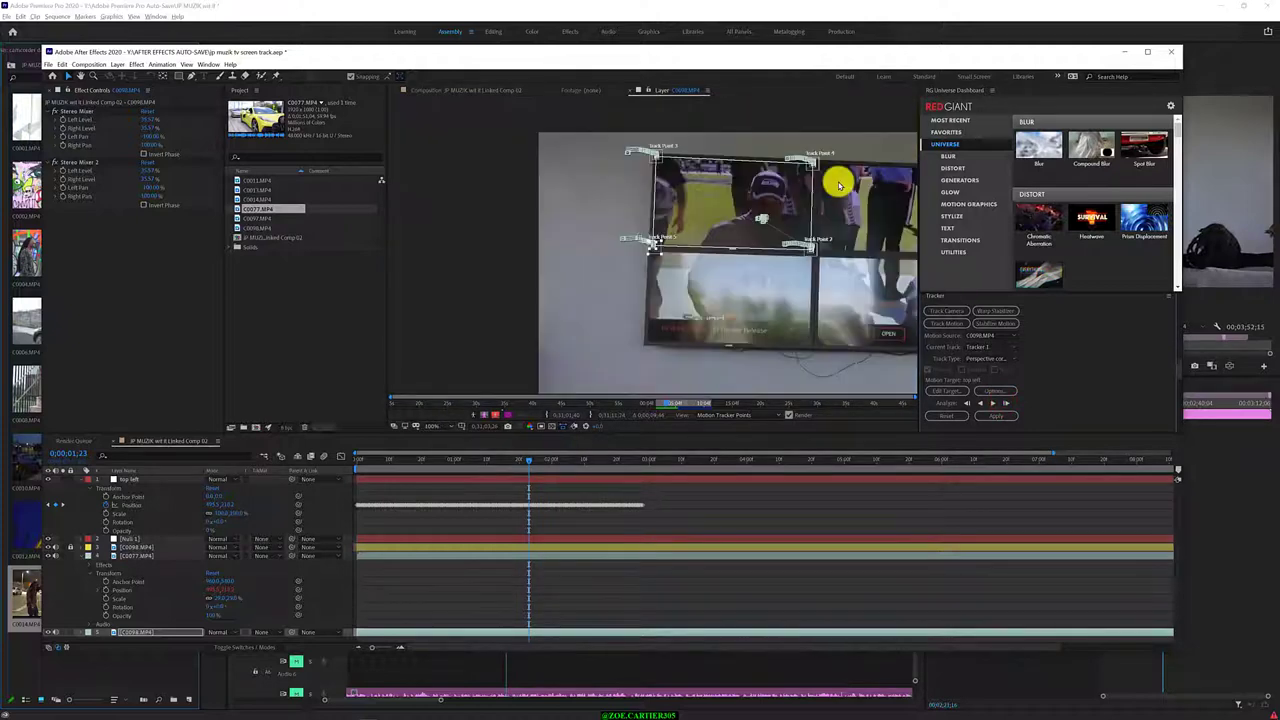
click(1006, 403)
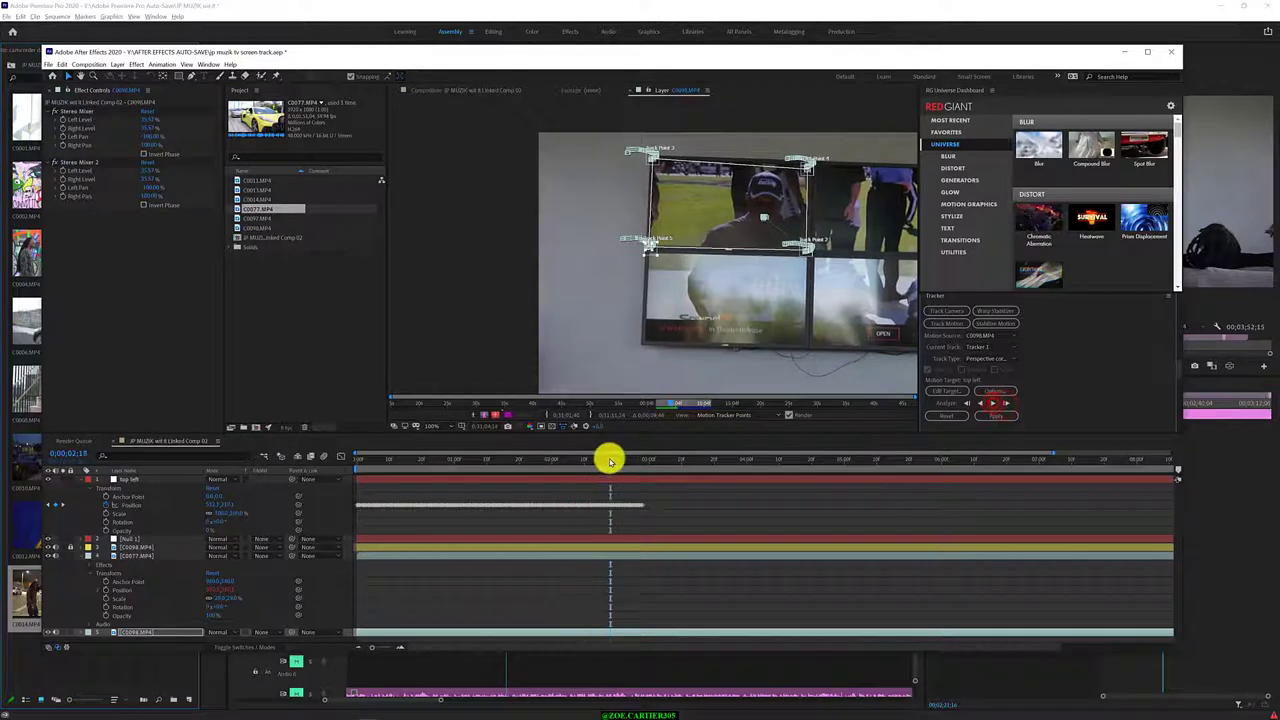
Review the track and realign Track Point 2 and the top-right point on their corners
drag(607, 457, 570, 450)
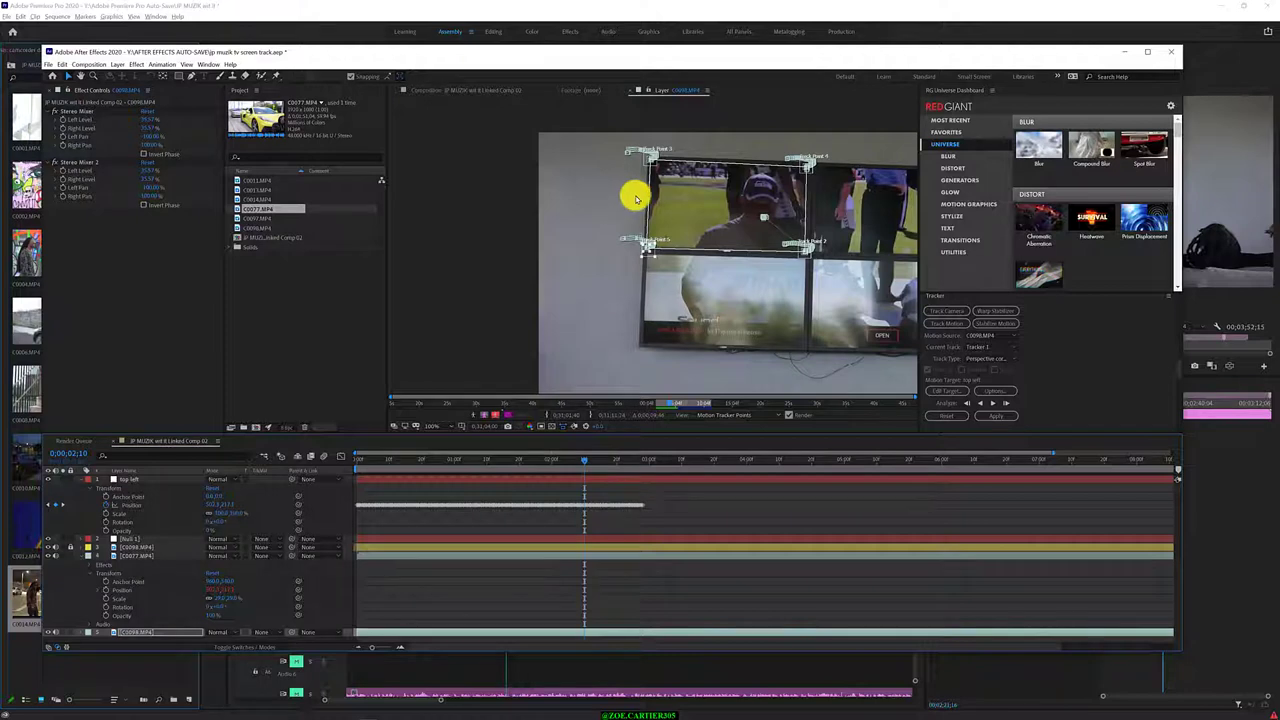
scroll(760, 200, up, 2)
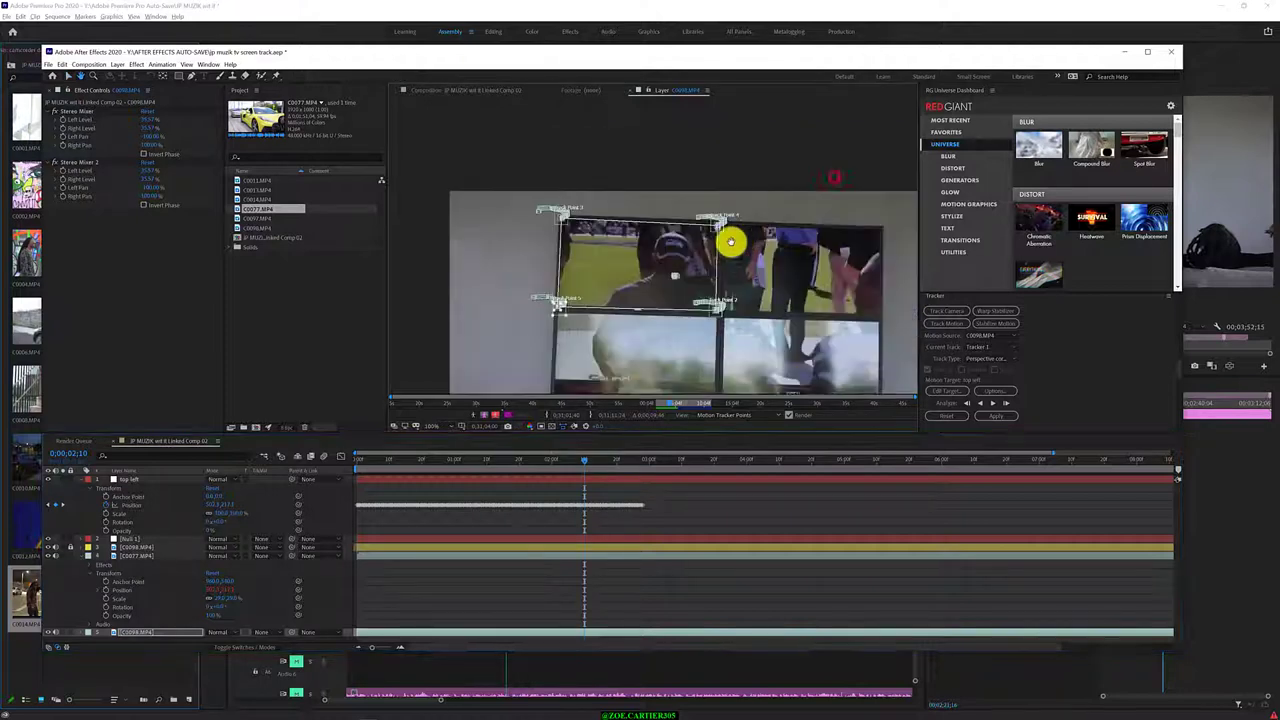
drag(720, 230, 751, 206)
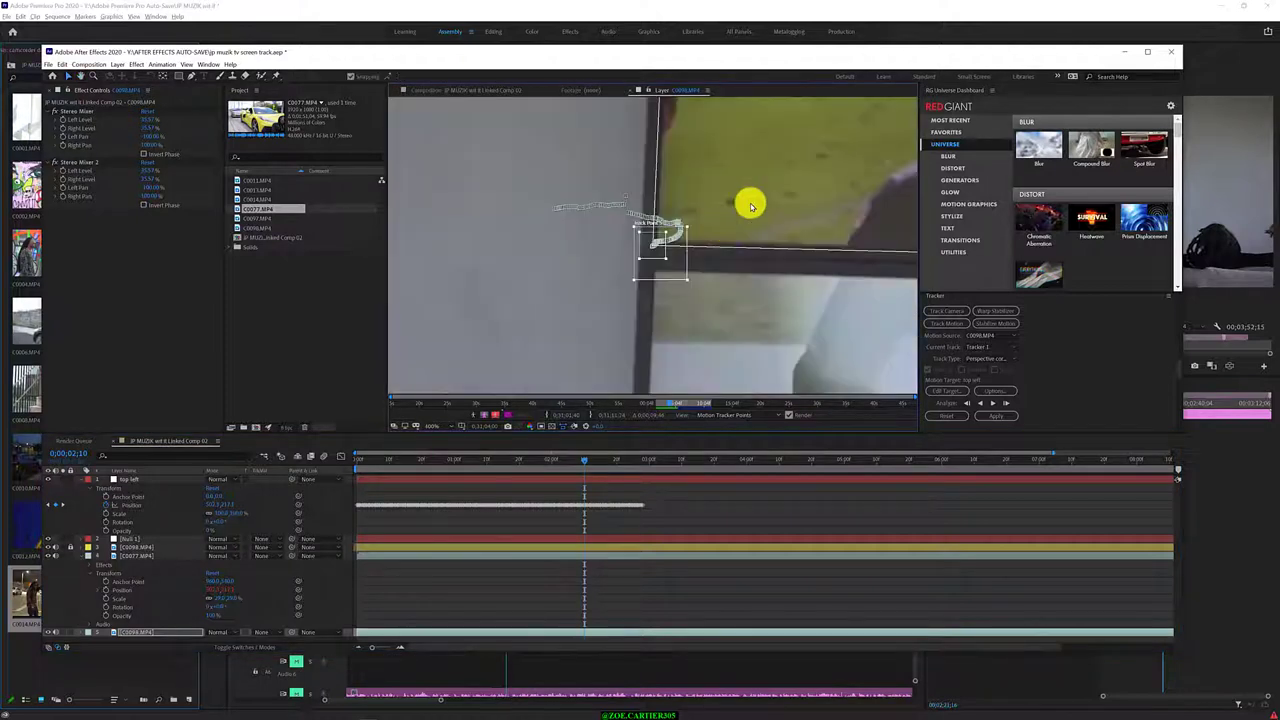
drag(581, 275, 520, 373)
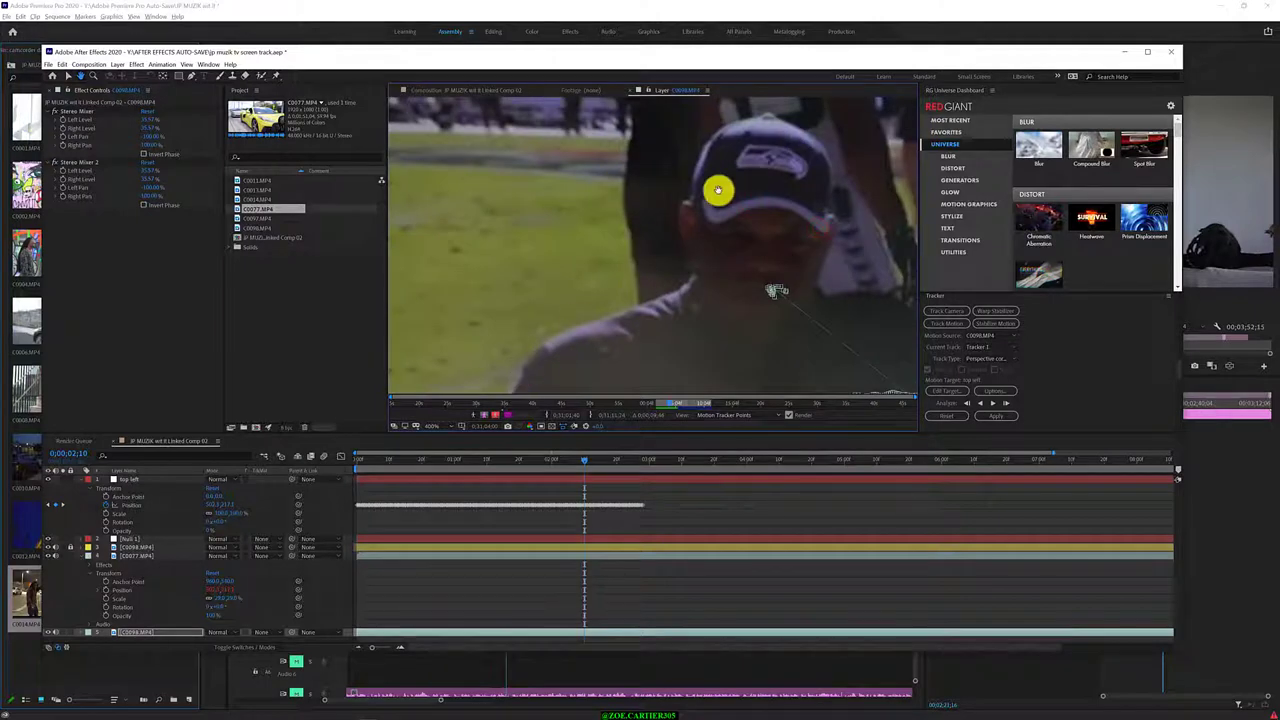
scroll(834, 197, down, 2)
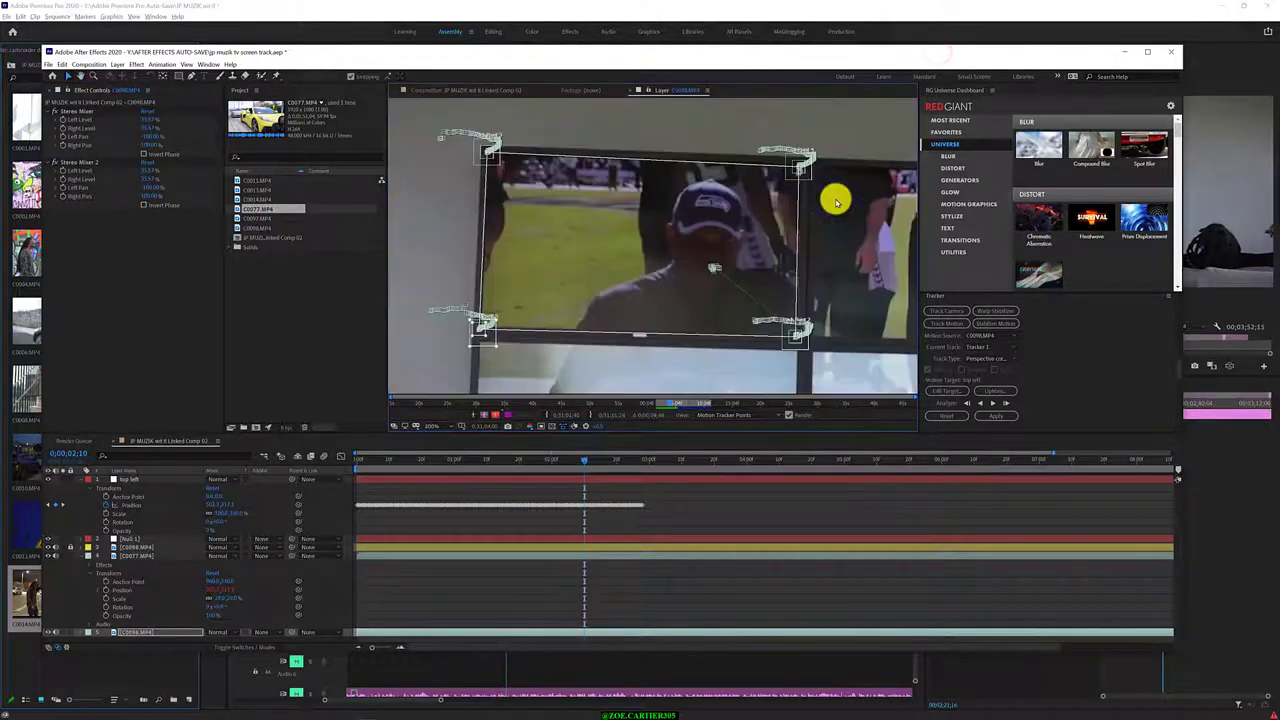
scroll(834, 197, up, 4)
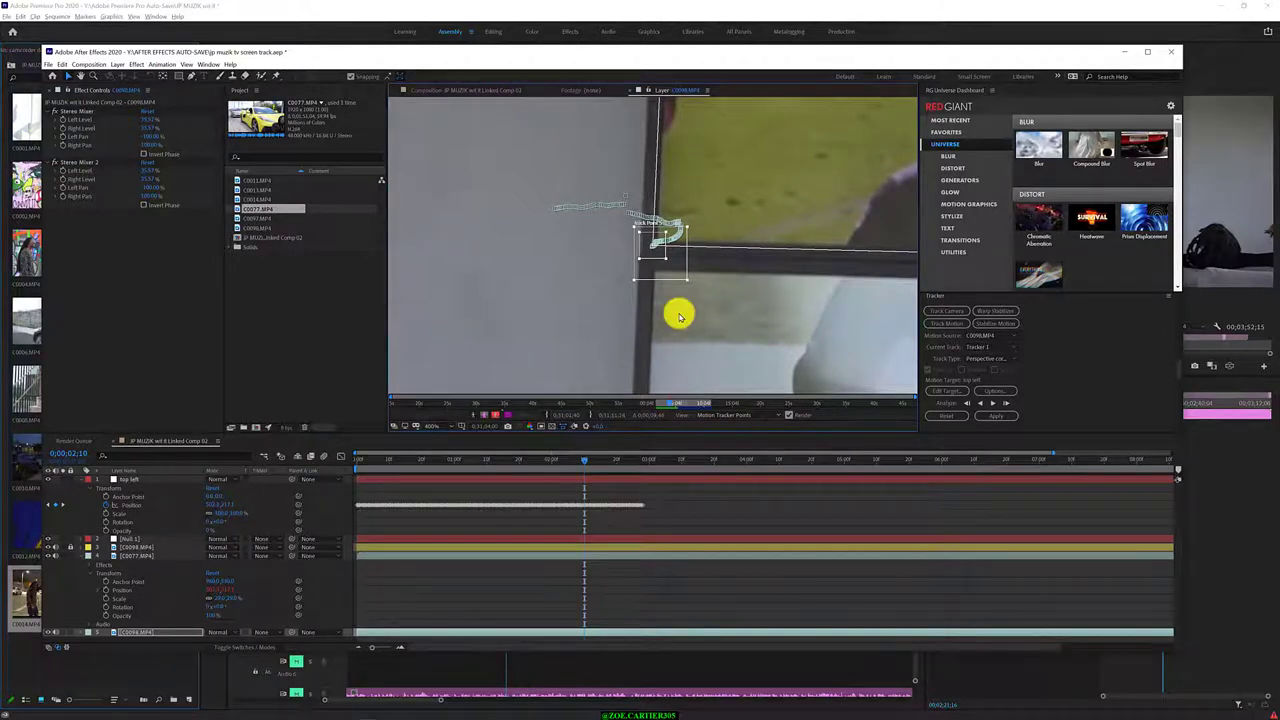
scroll(678, 316, down, 1)
scroll(678, 316, down, 1)
scroll(678, 316, down, 1)
scroll(678, 316, down, 1)
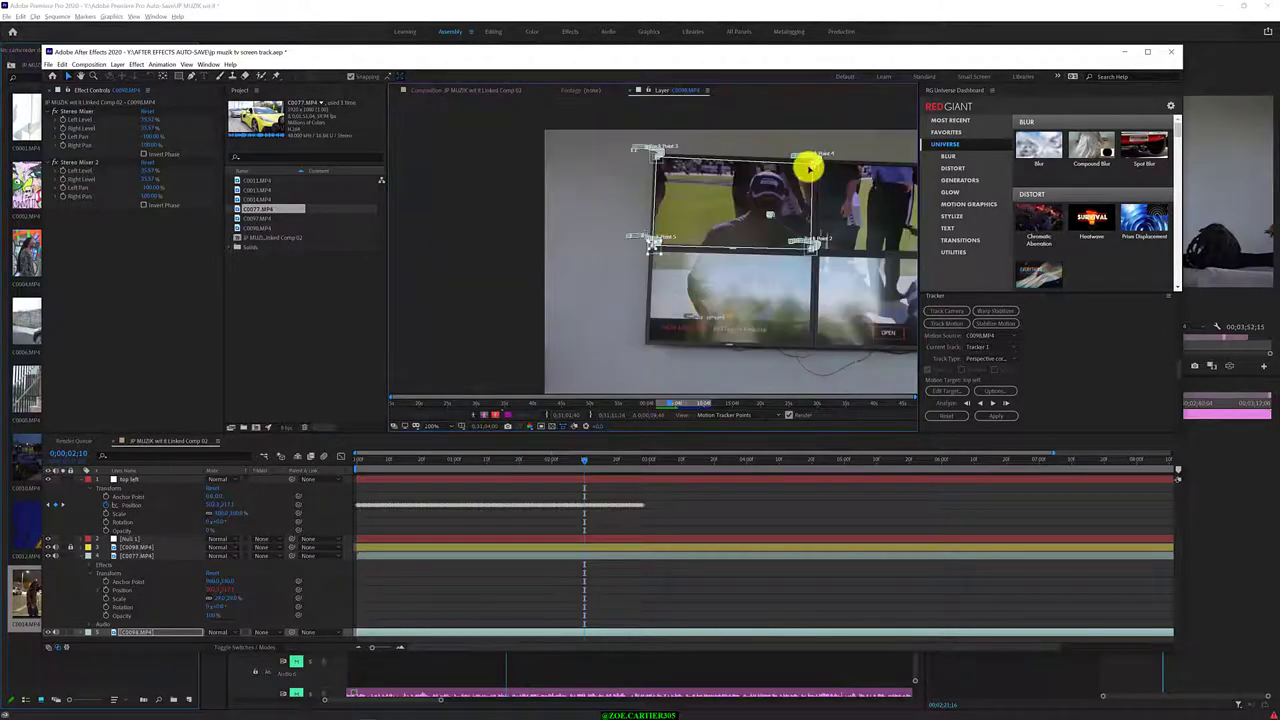
drag(808, 168, 843, 210)
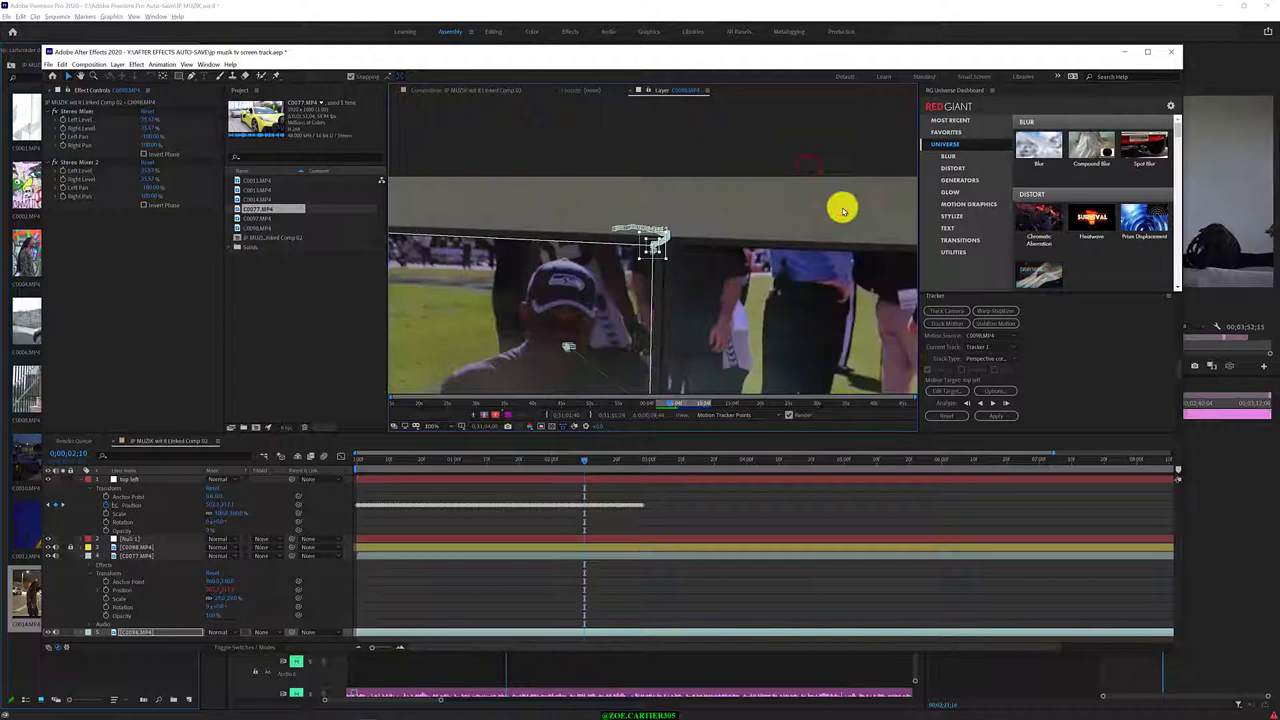
Continue analyzing forward to about 3 seconds 10 frames
click(1005, 403)
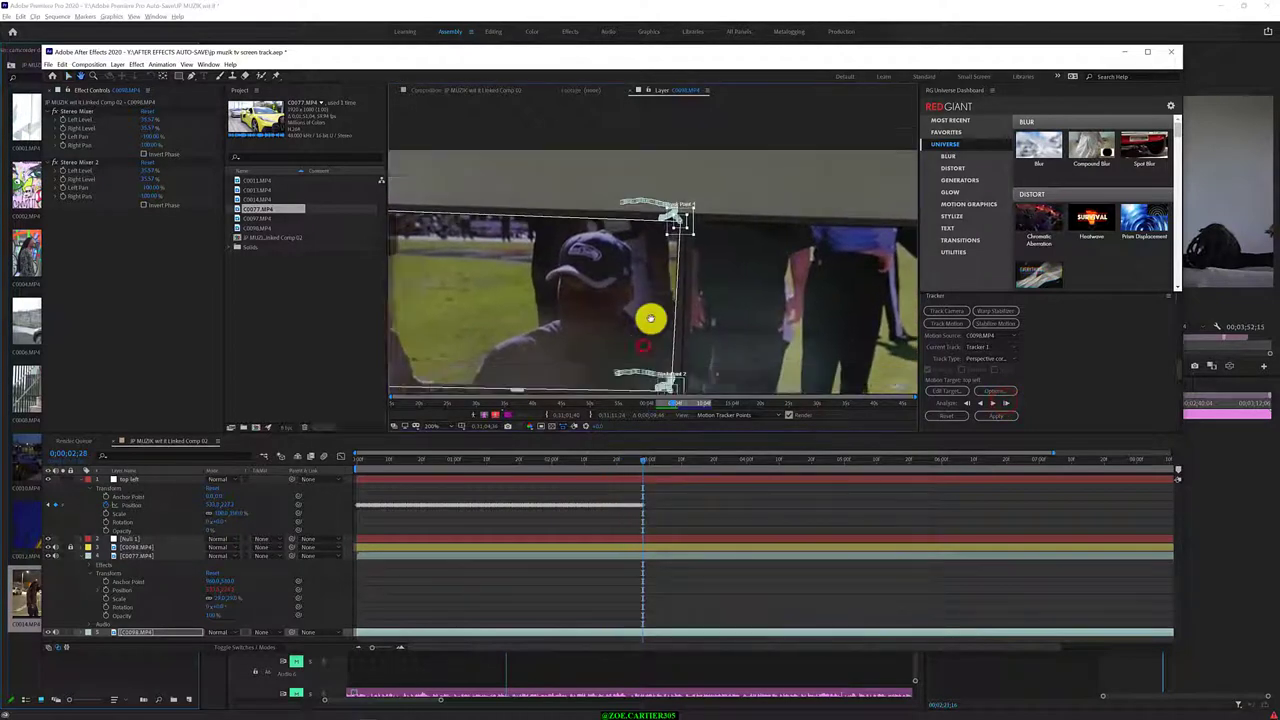
drag(651, 320, 720, 289)
click(1003, 403)
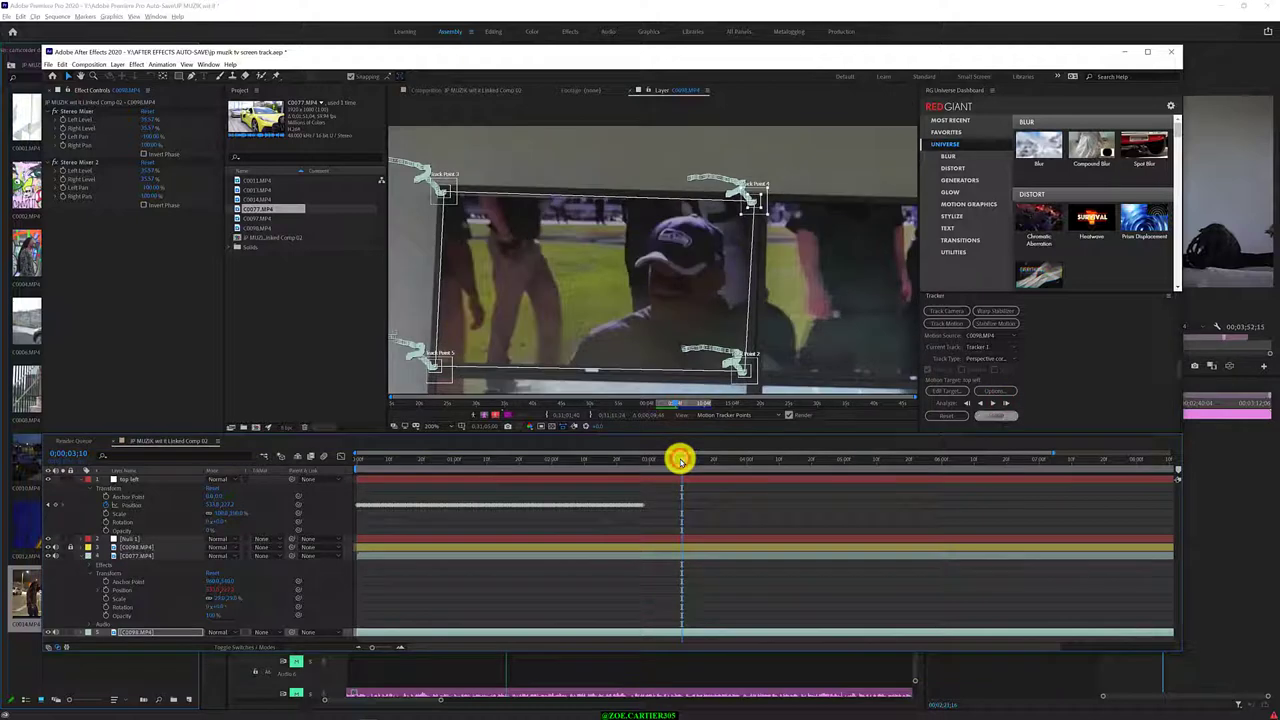
Apply the corner track to the top left layer, keeping Mask Reference 1 at None
click(994, 415)
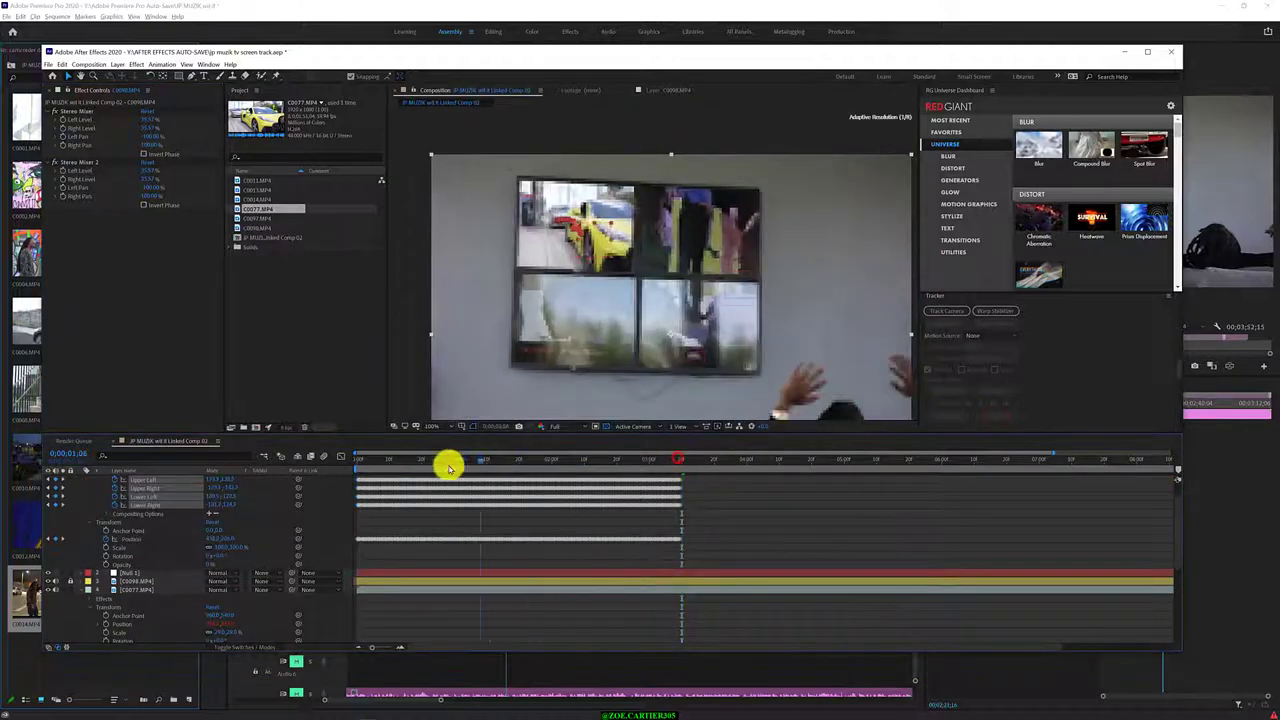
drag(678, 460, 316, 468)
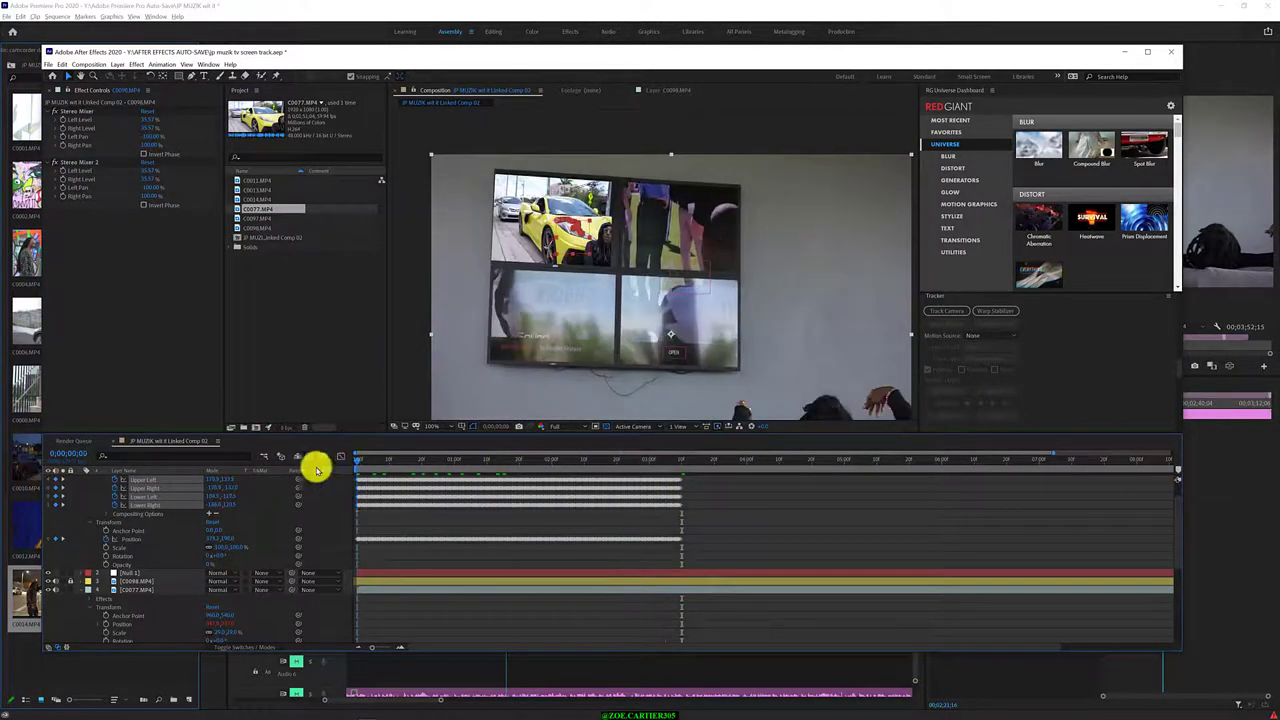
scroll(269, 520, up, 2)
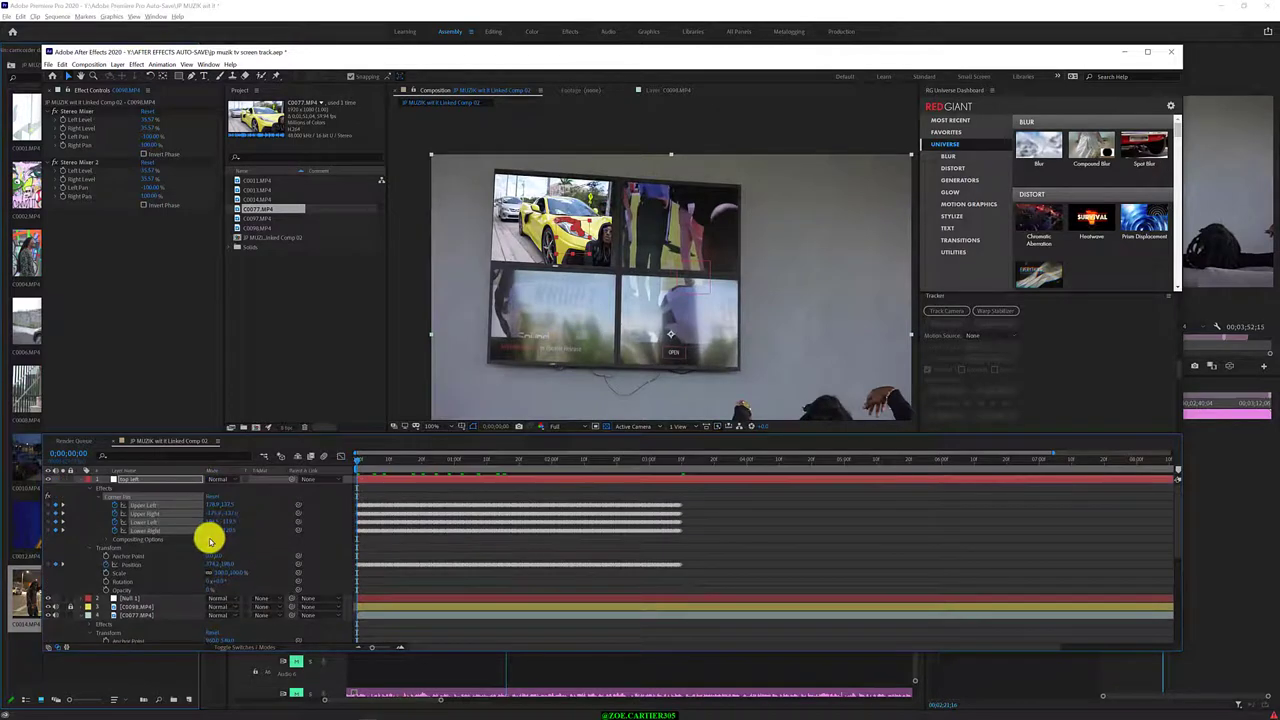
click(208, 541)
click(258, 549)
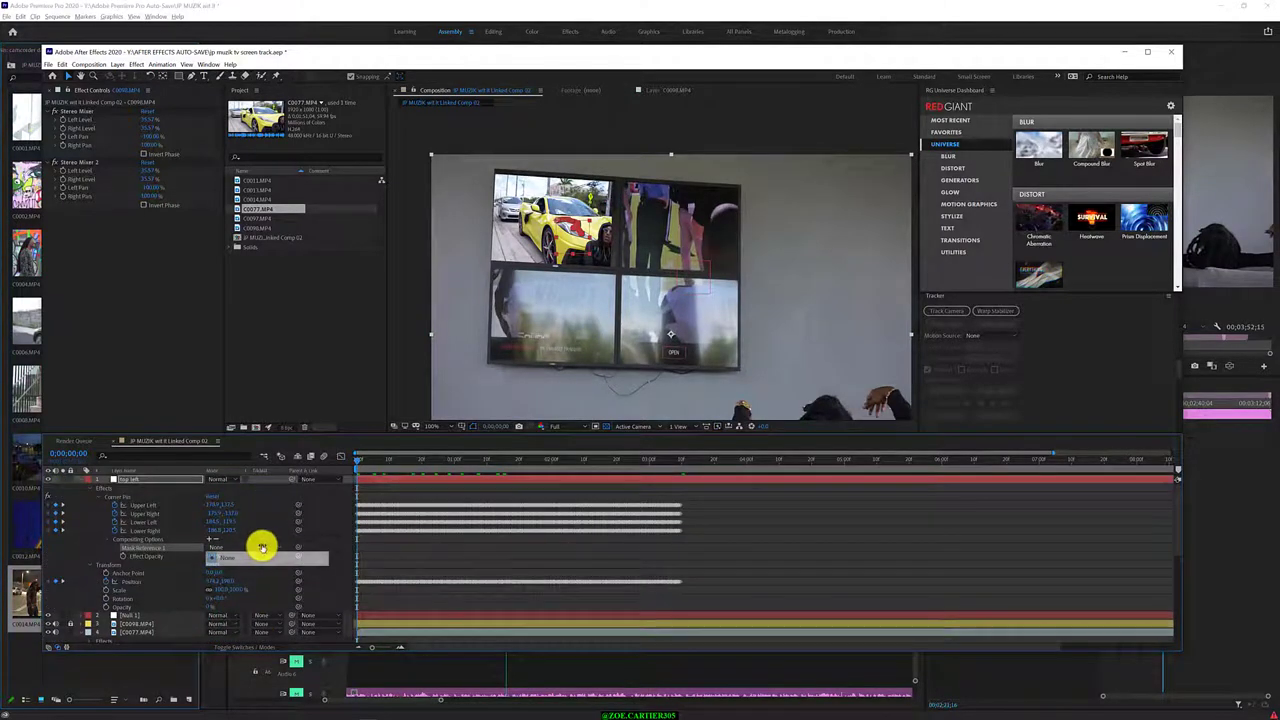
click(265, 538)
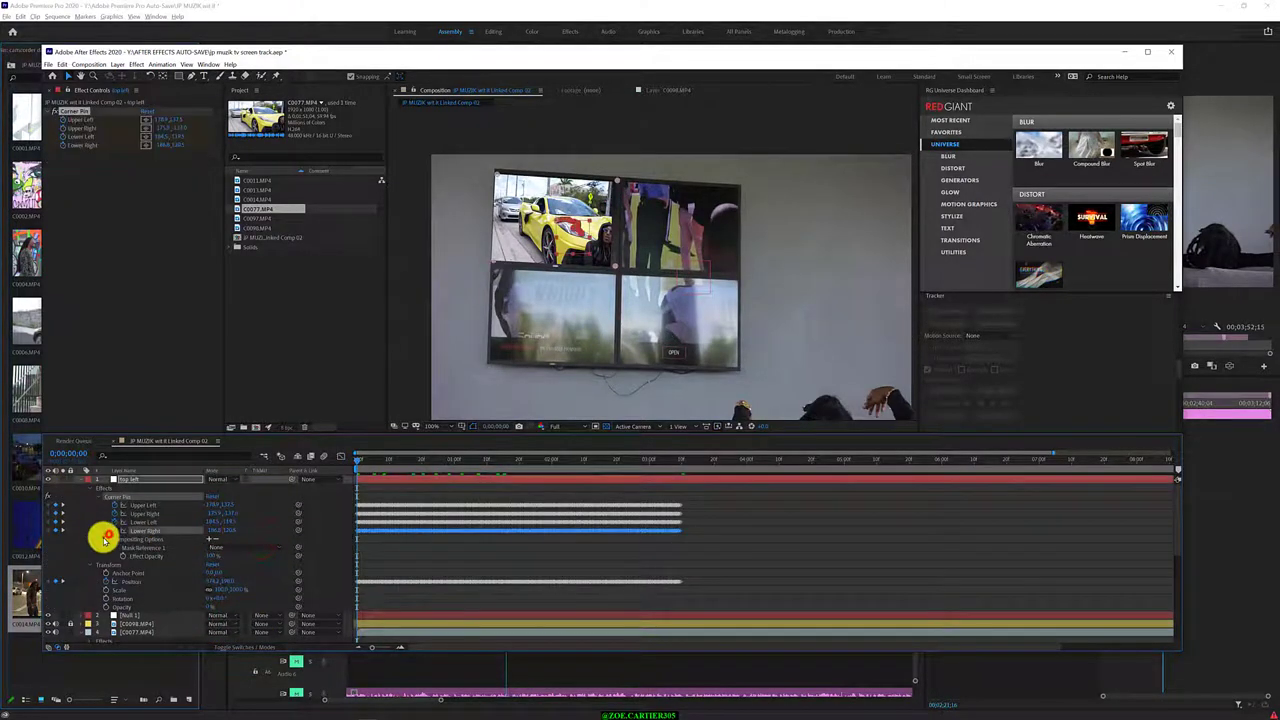
Collapse the top left layer, zoom the viewer, scrub to verify, and select C0098.MP4
click(88, 489)
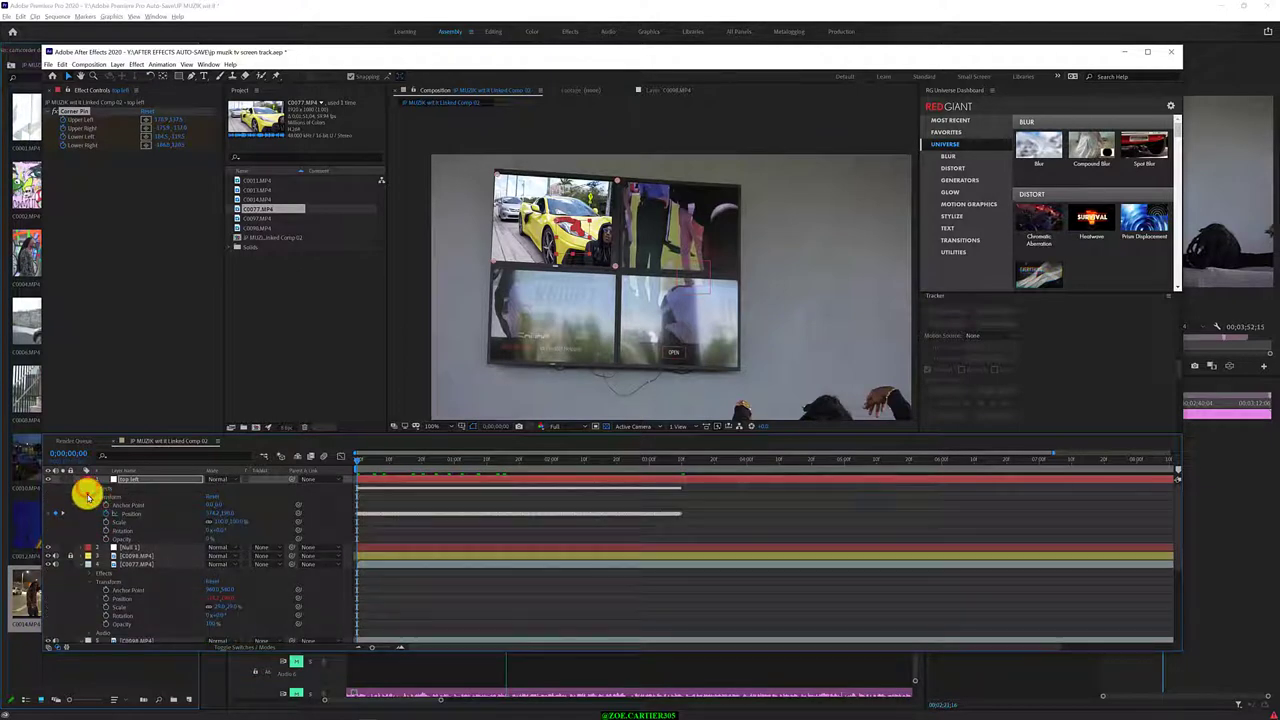
click(82, 479)
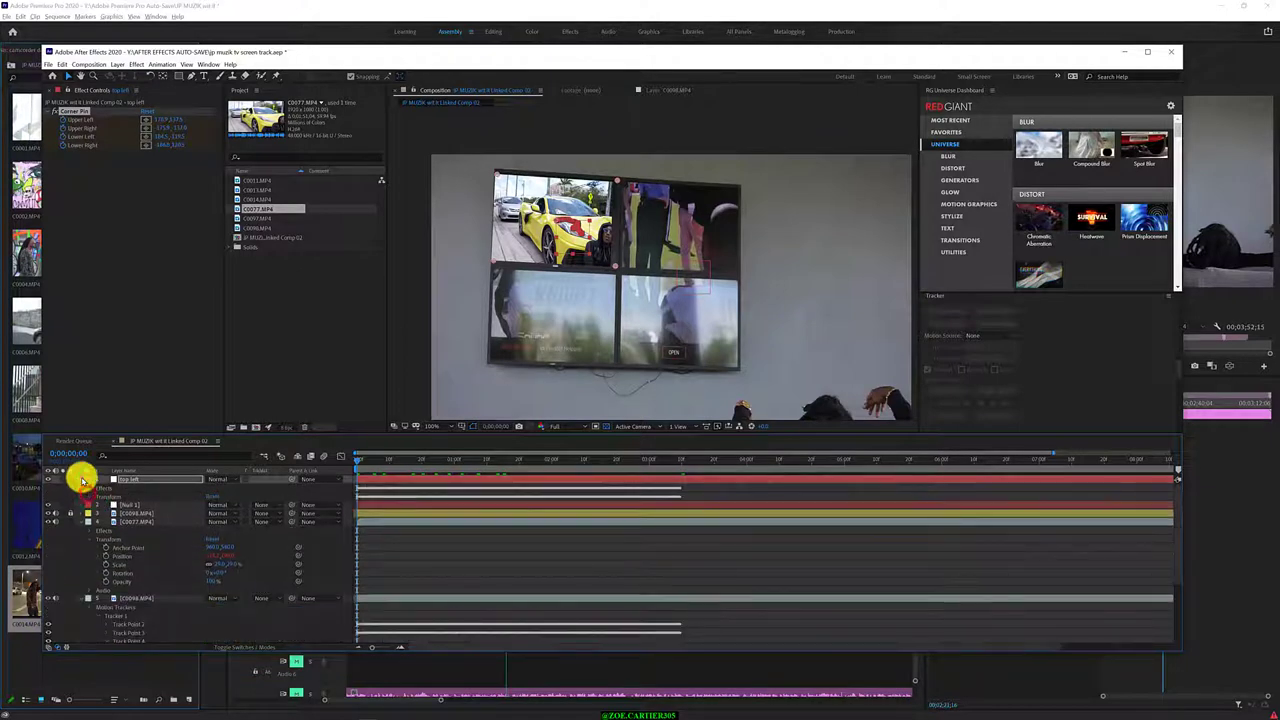
click(618, 265)
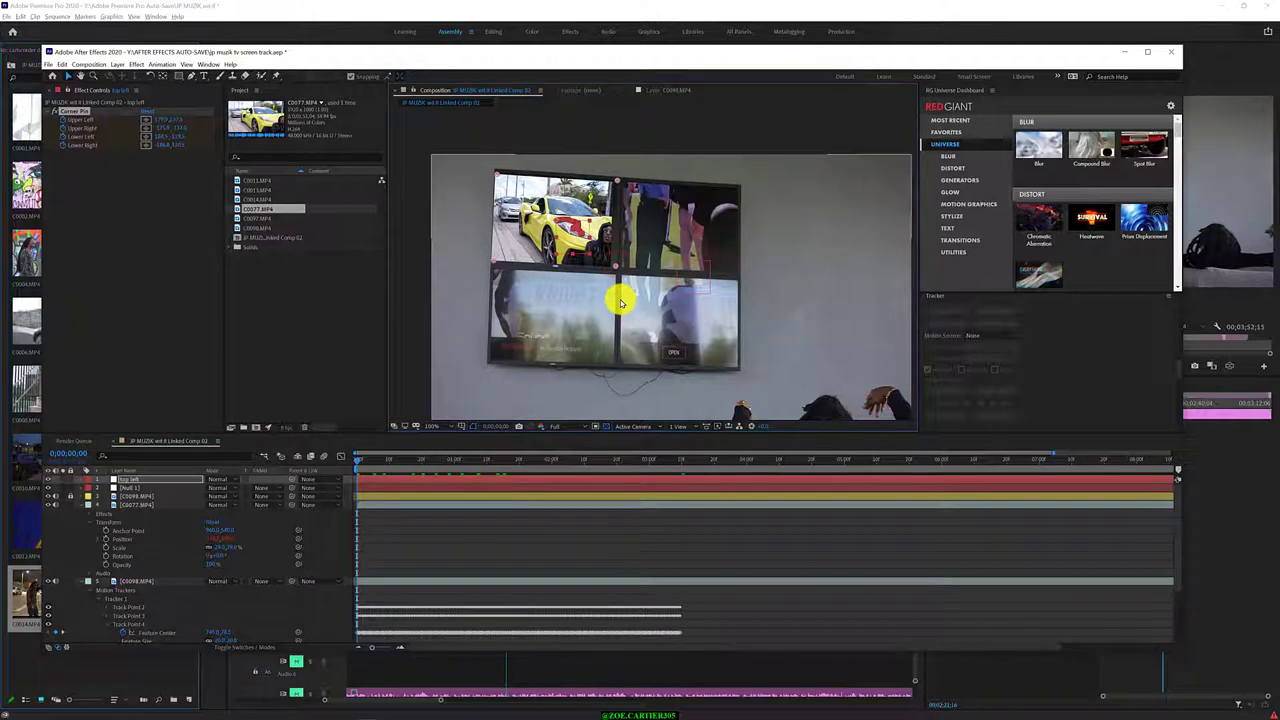
drag(357, 457, 459, 462)
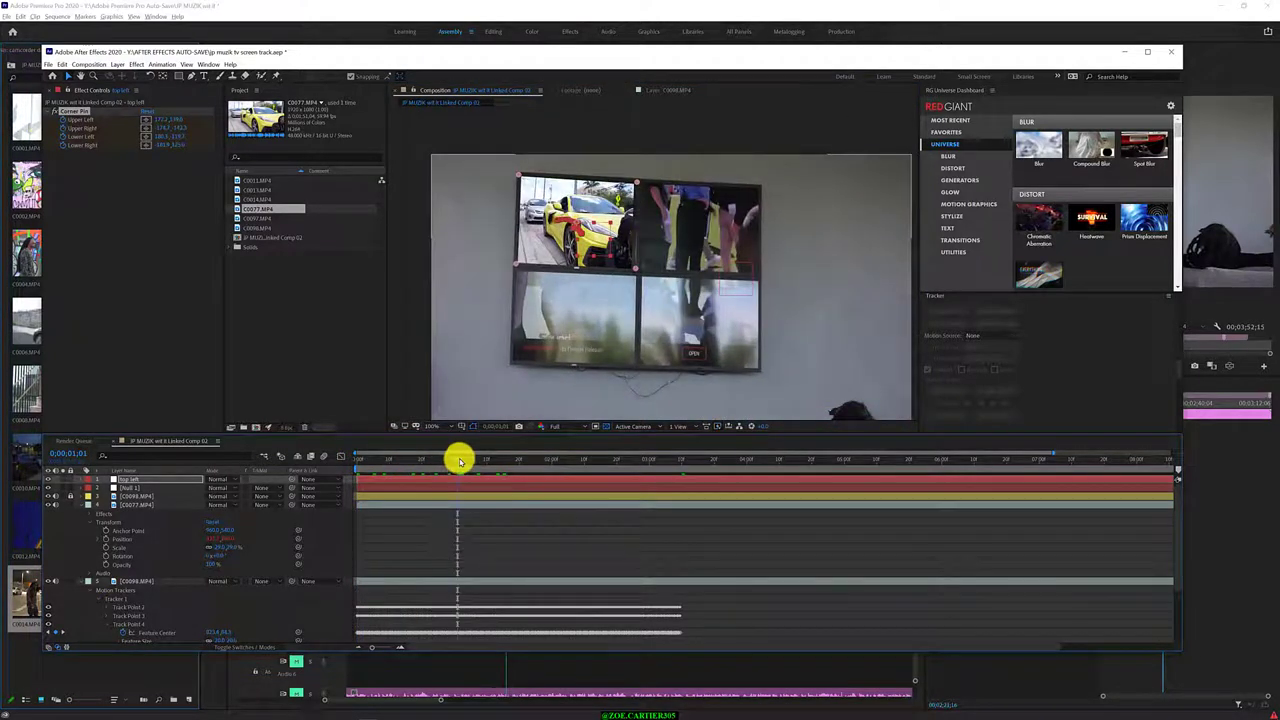
scroll(652, 260, up, 2)
click(131, 581)
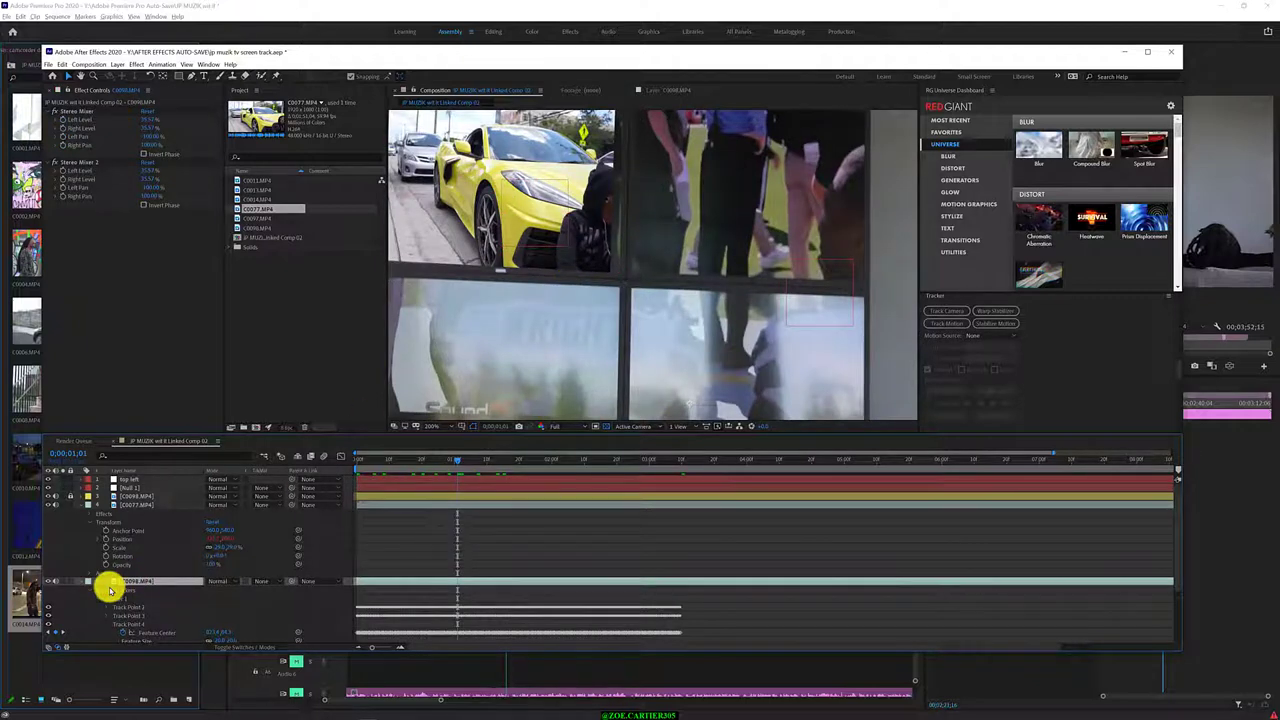
Toggle the C0098.MP4 and C0077.MP4 layers off and on to compare the pinned clip
scroll(130, 576, down, 2)
scroll(125, 565, down, 1)
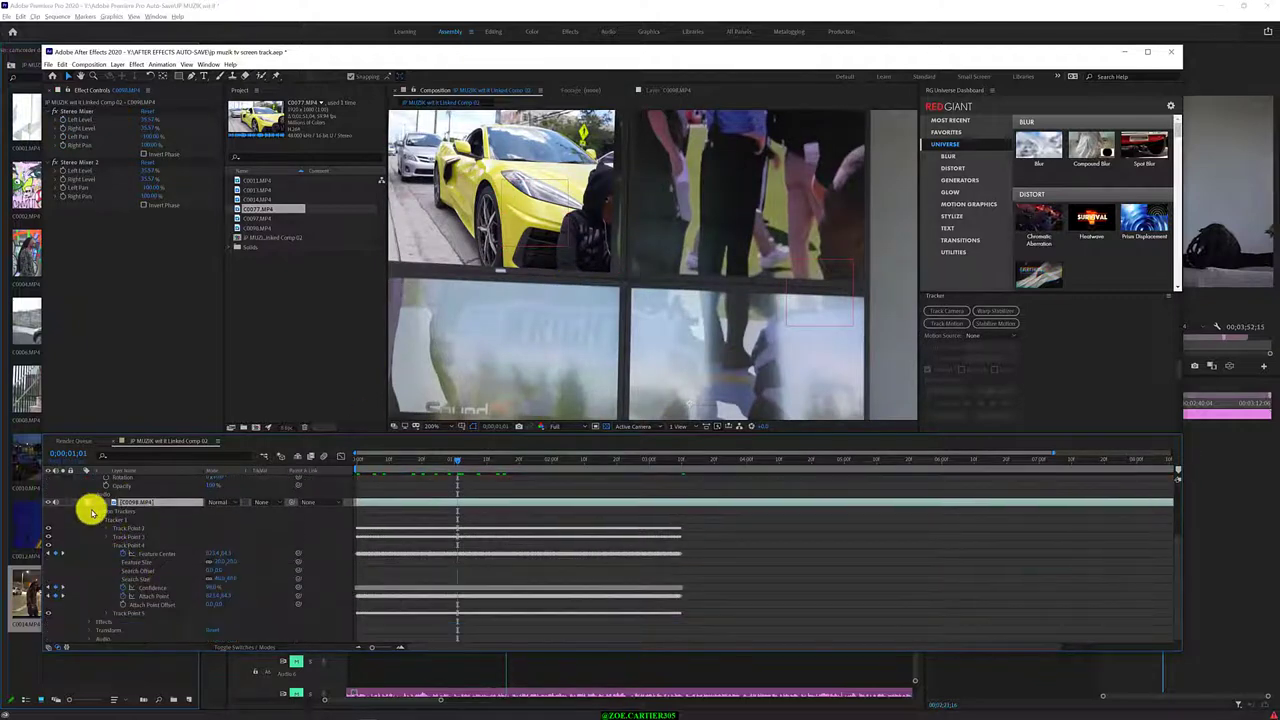
click(90, 509)
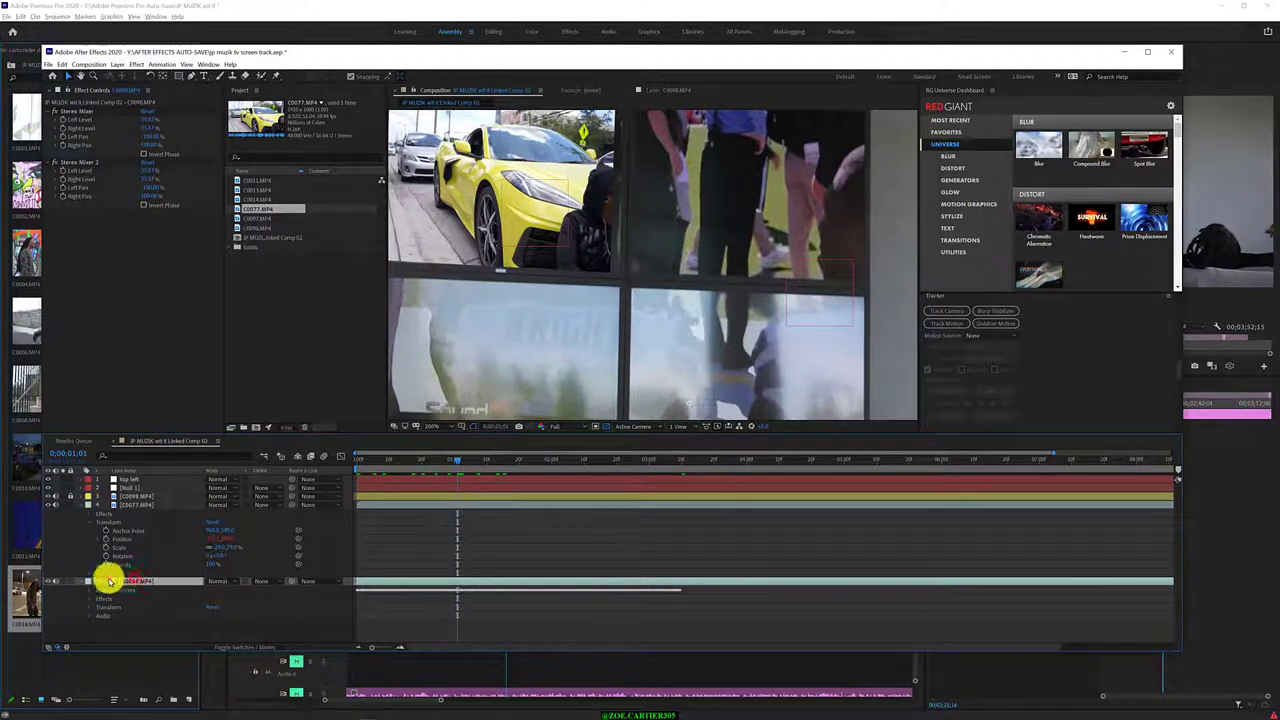
click(45, 580)
click(45, 580)
click(120, 505)
click(45, 504)
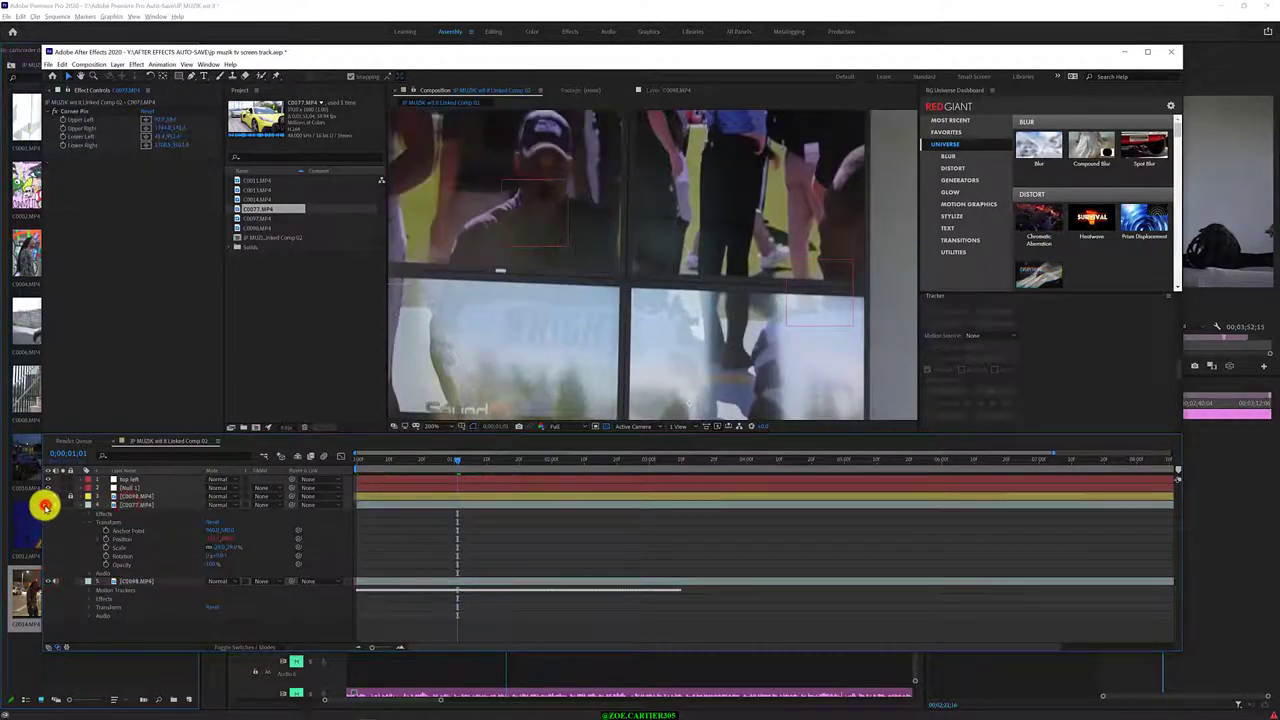
click(45, 504)
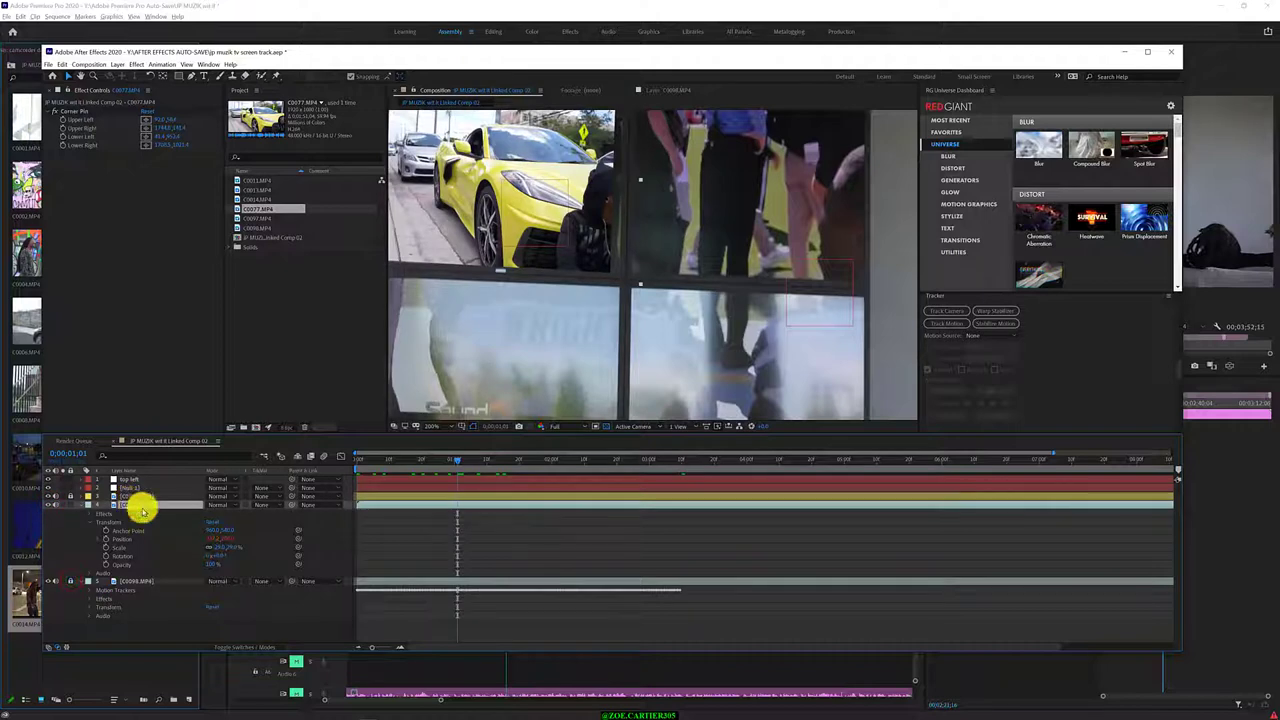
Scrub the C0077.MP4 Scale value to resize the car clip within its panel
drag(229, 550, 231, 551)
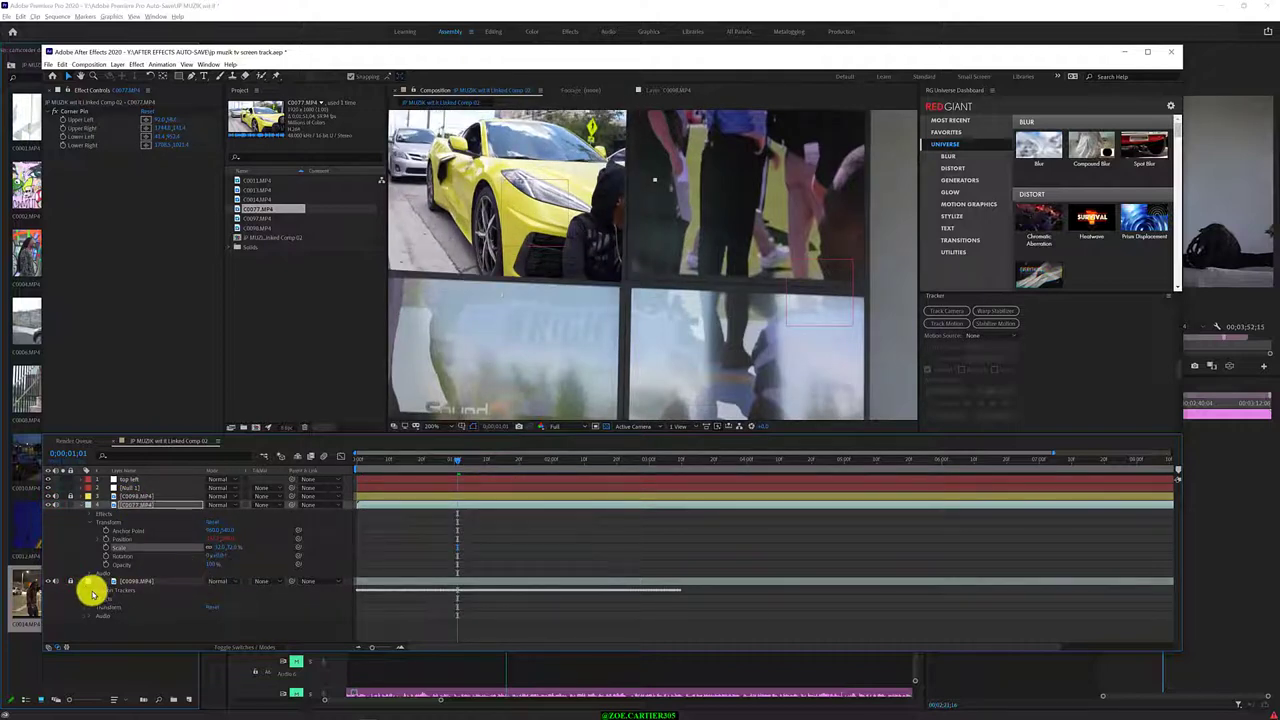
click(81, 582)
scroll(471, 363, down, 2)
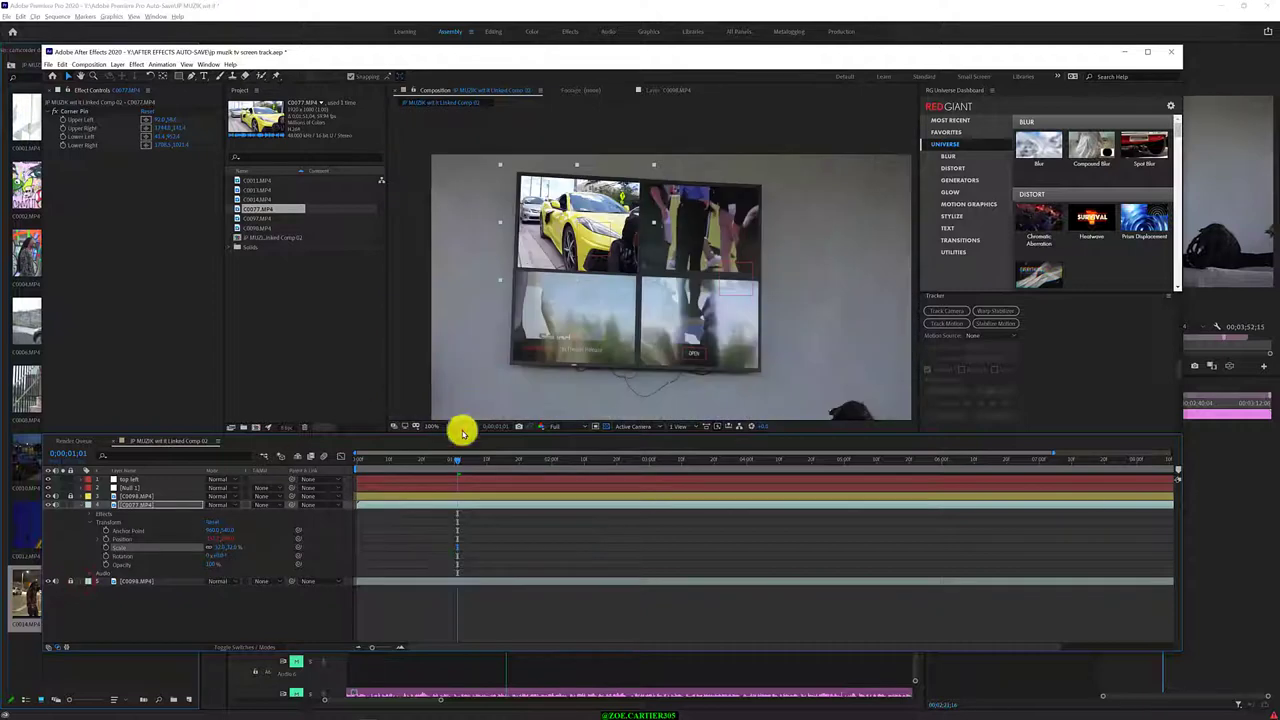
mouse_move(440, 459)
mouse_down()
mouse_move(411, 458)
mouse_move(711, 440)
mouse_up()
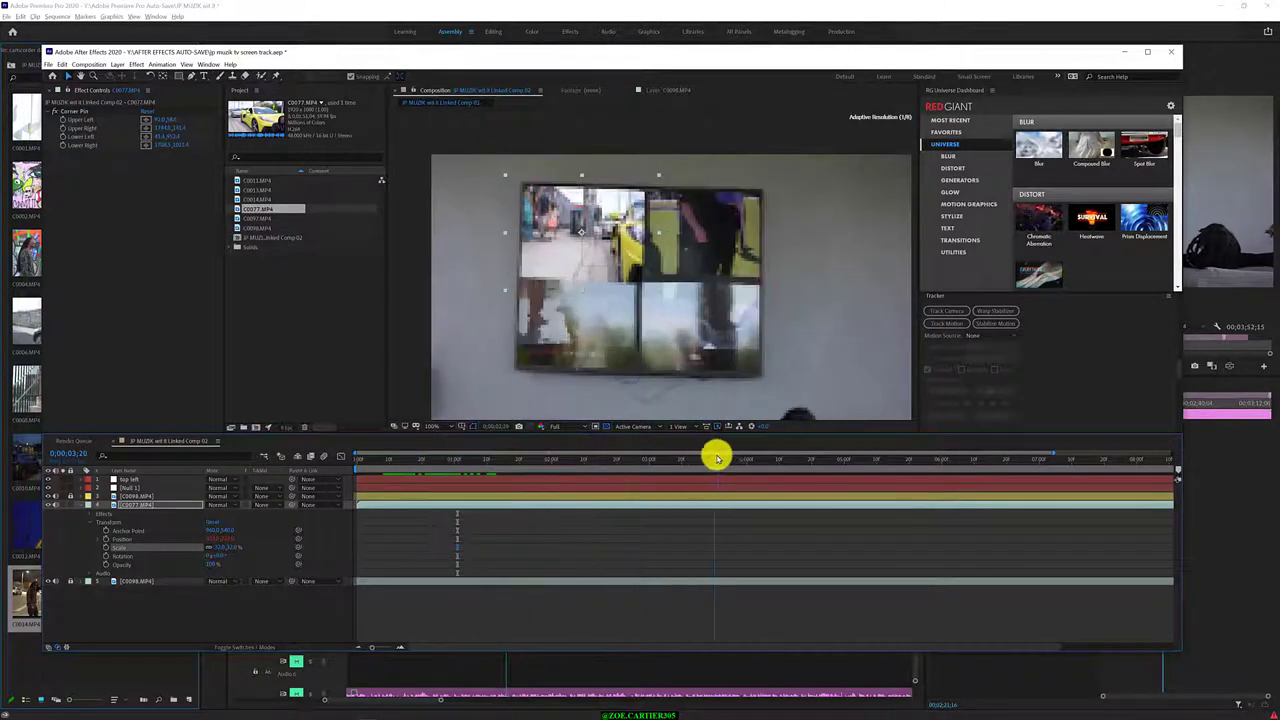
Collapse C0077.MP4's properties, expand C0098.MP4, and scrub through the footage
click(149, 503)
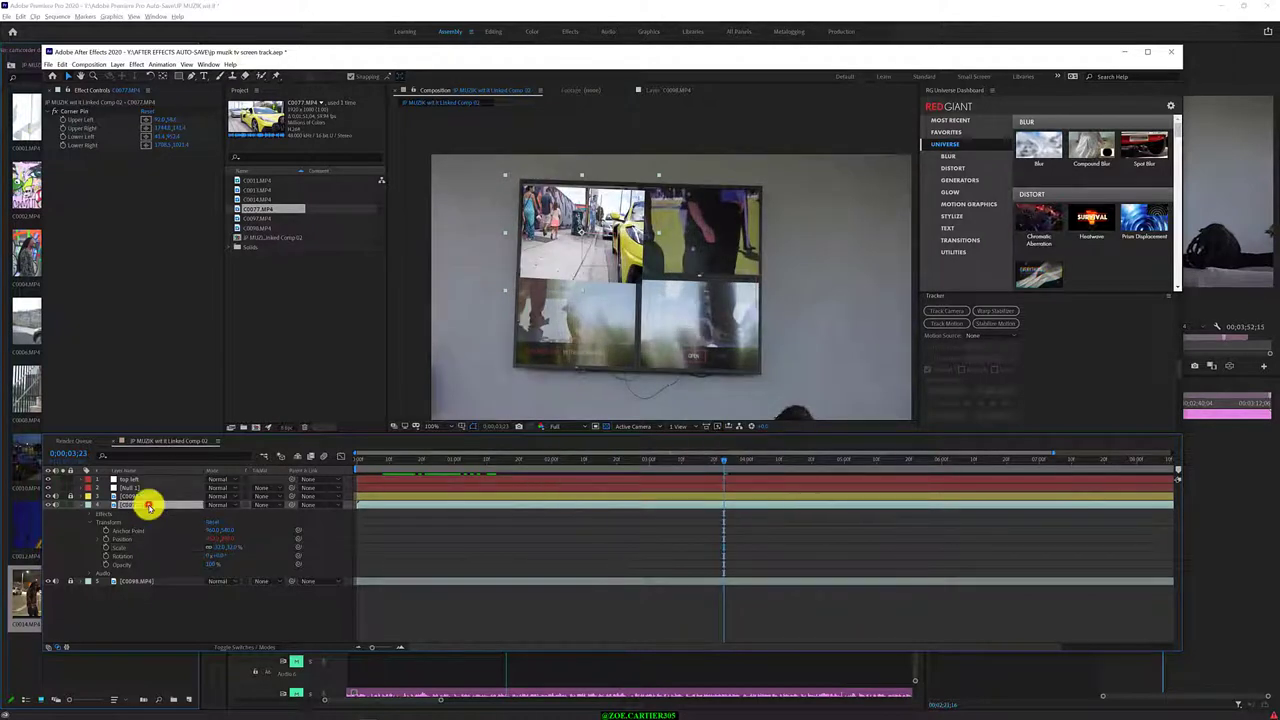
key(u)
click(80, 504)
click(80, 538)
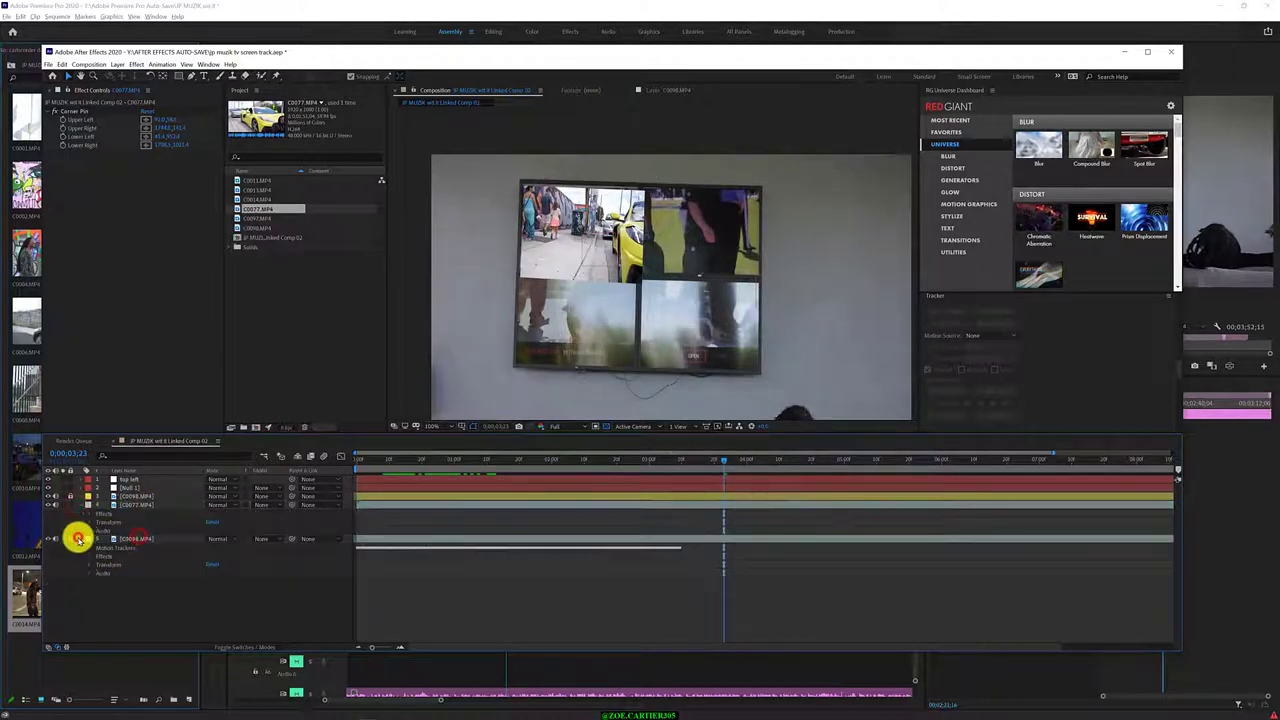
drag(724, 459, 846, 459)
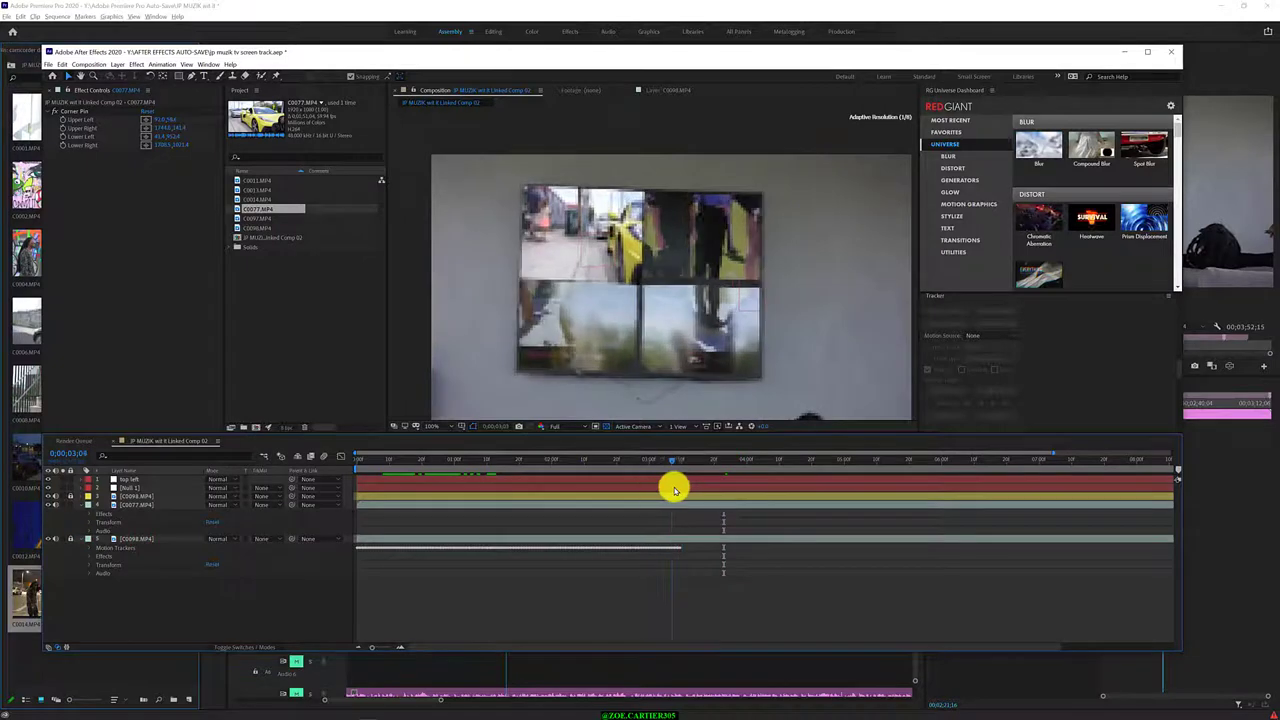
drag(680, 488, 521, 490)
Slip the C0077.MP4 clip so the person crouching by the yellow car appears
click(445, 503)
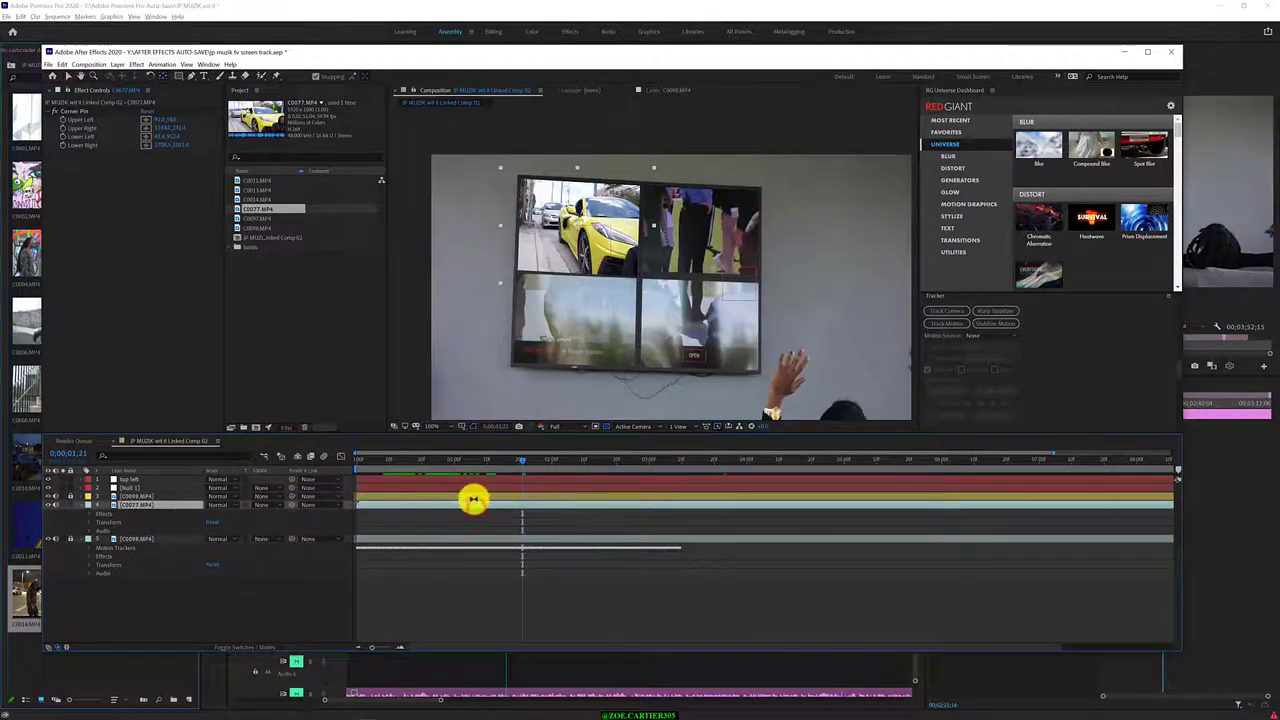
key(ctrl+grave)
drag(475, 502, 599, 504)
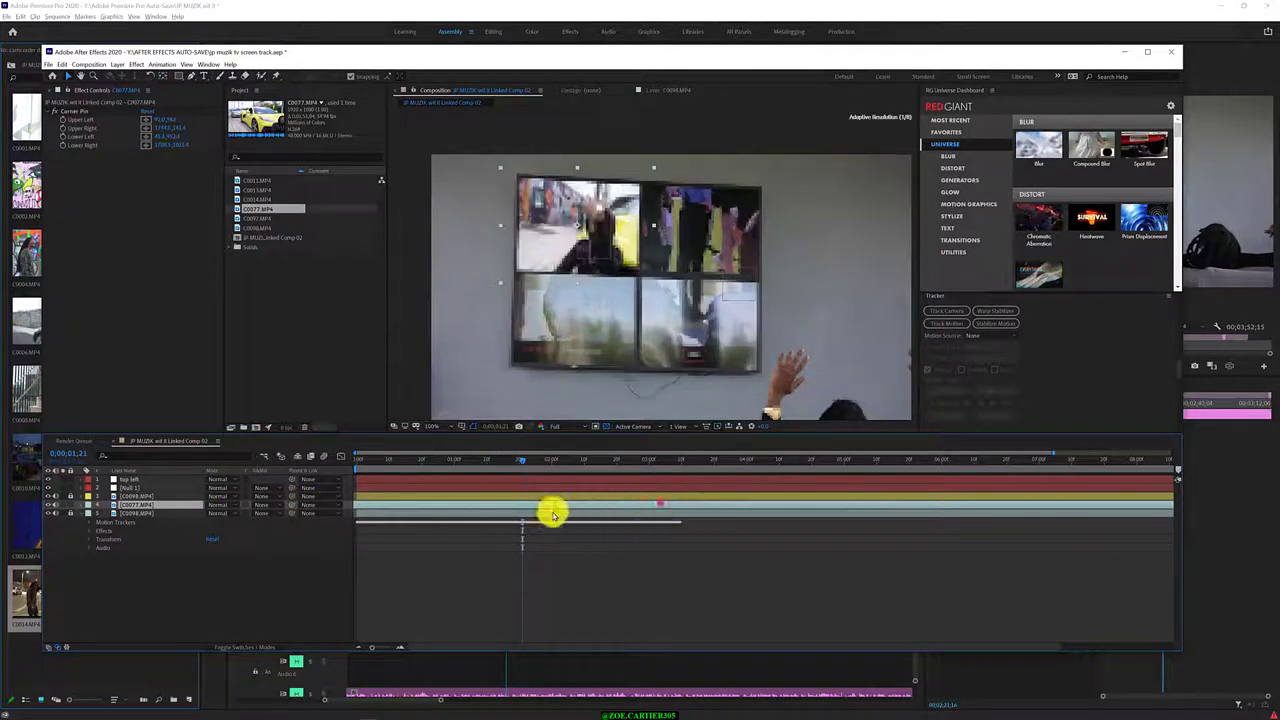
drag(288, 503, 529, 503)
mouse_move(522, 459)
mouse_down()
mouse_move(333, 479)
mouse_move(652, 484)
mouse_up()
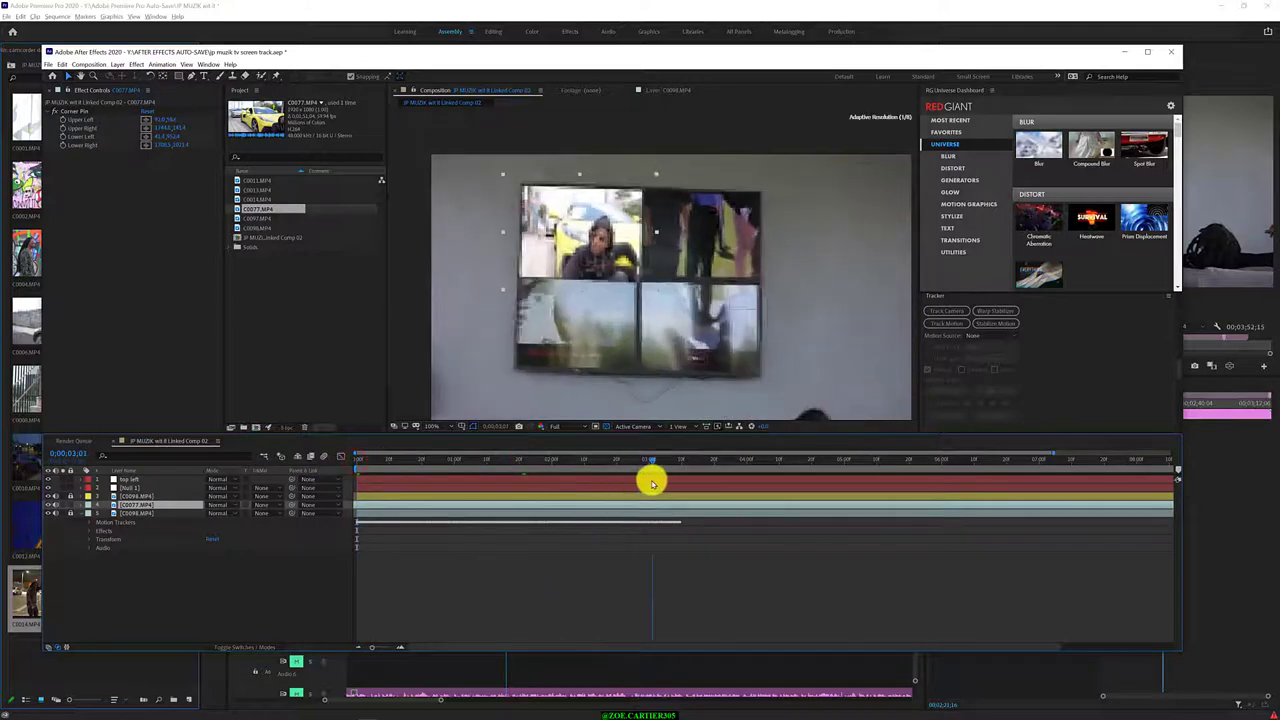
scroll(687, 350, down, 1)
scroll(687, 350, up, 1)
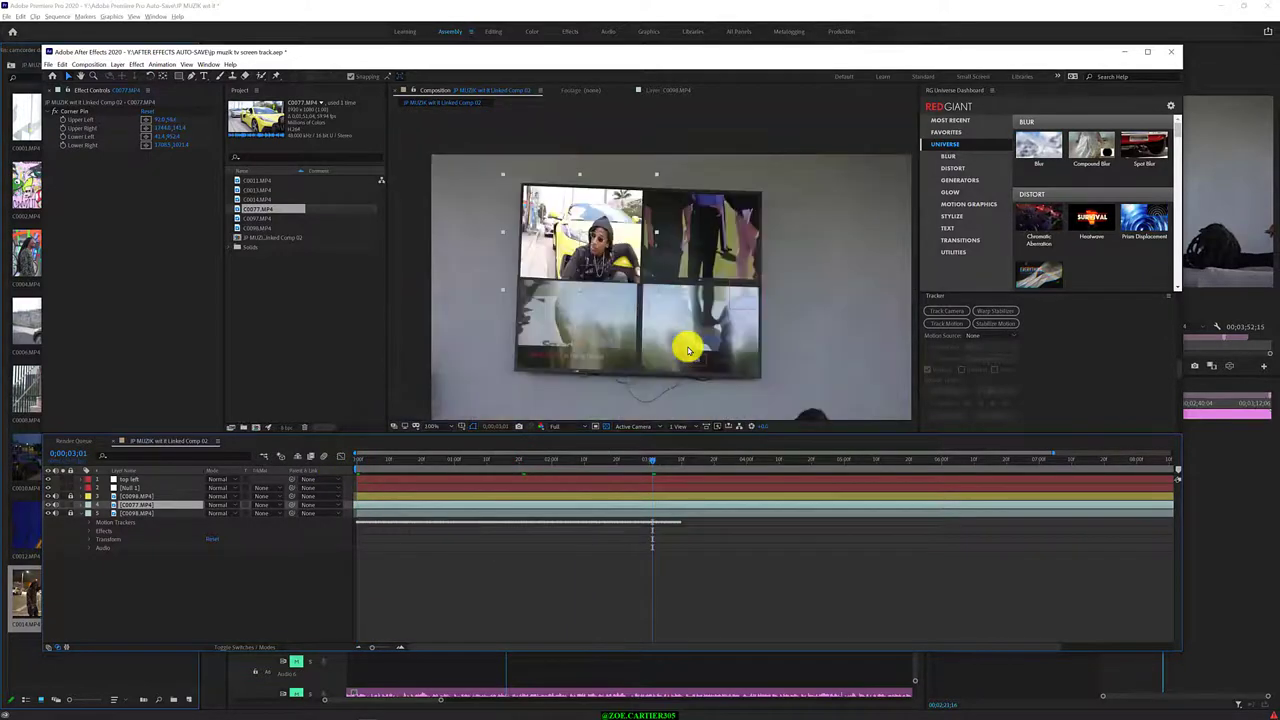
click(140, 512)
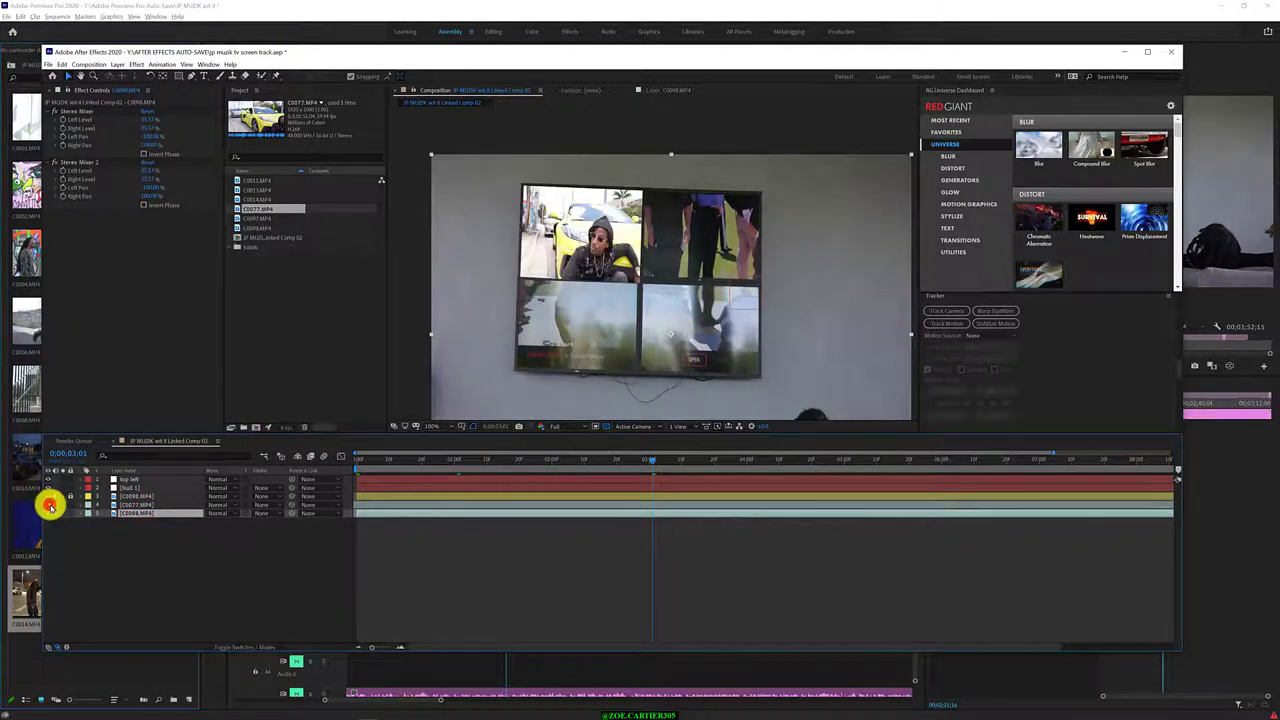
Give the C0077.MP4 layer a Peach label and hide a layer to compare the top-left clip
click(87, 505)
click(120, 592)
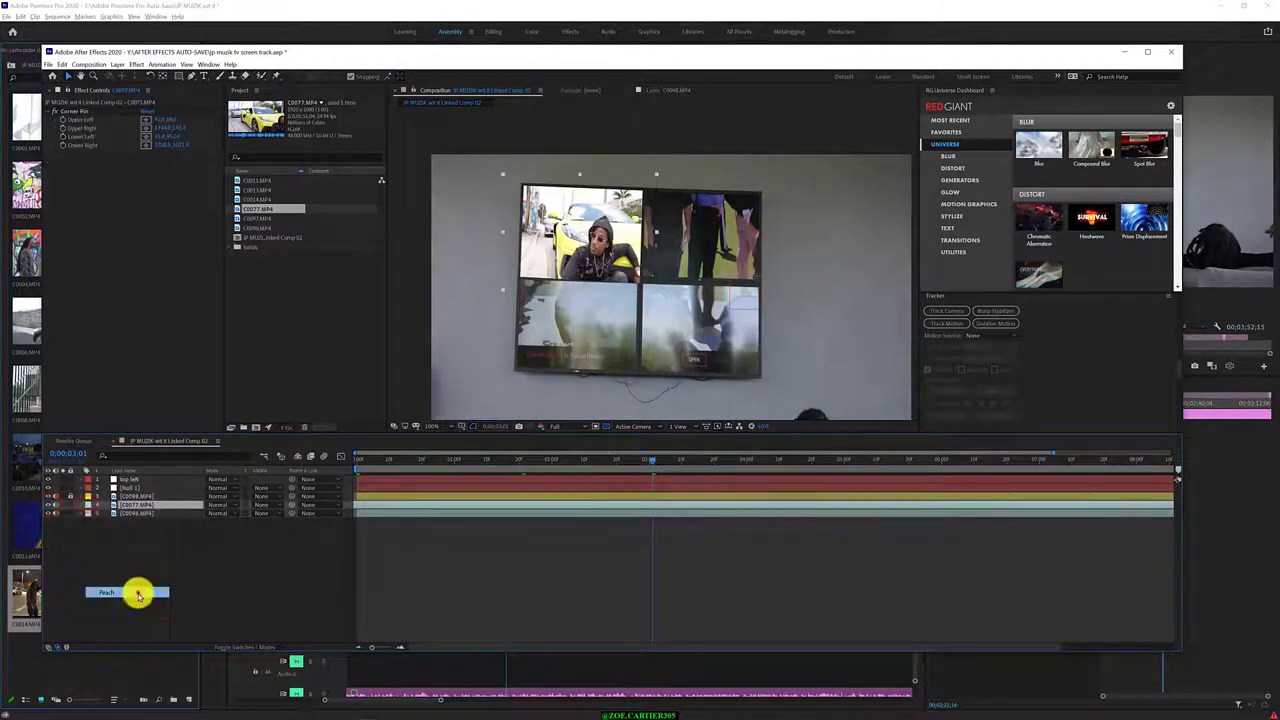
click(49, 496)
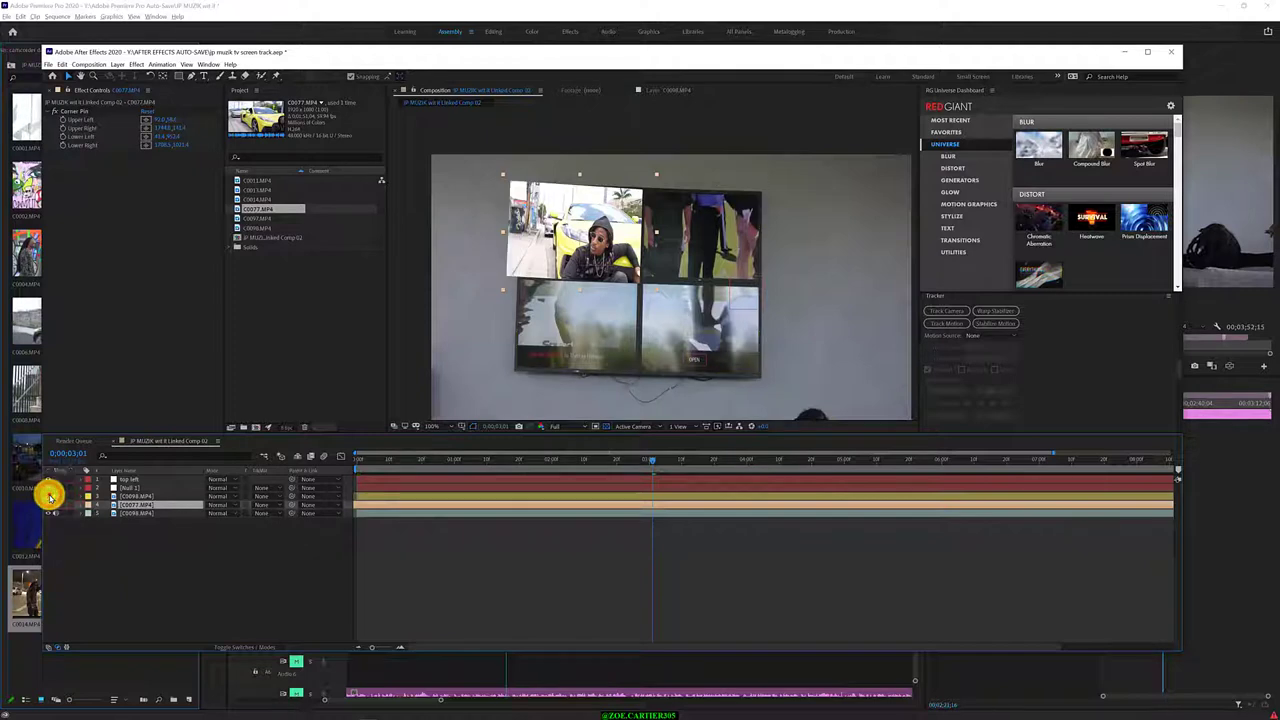
click(47, 496)
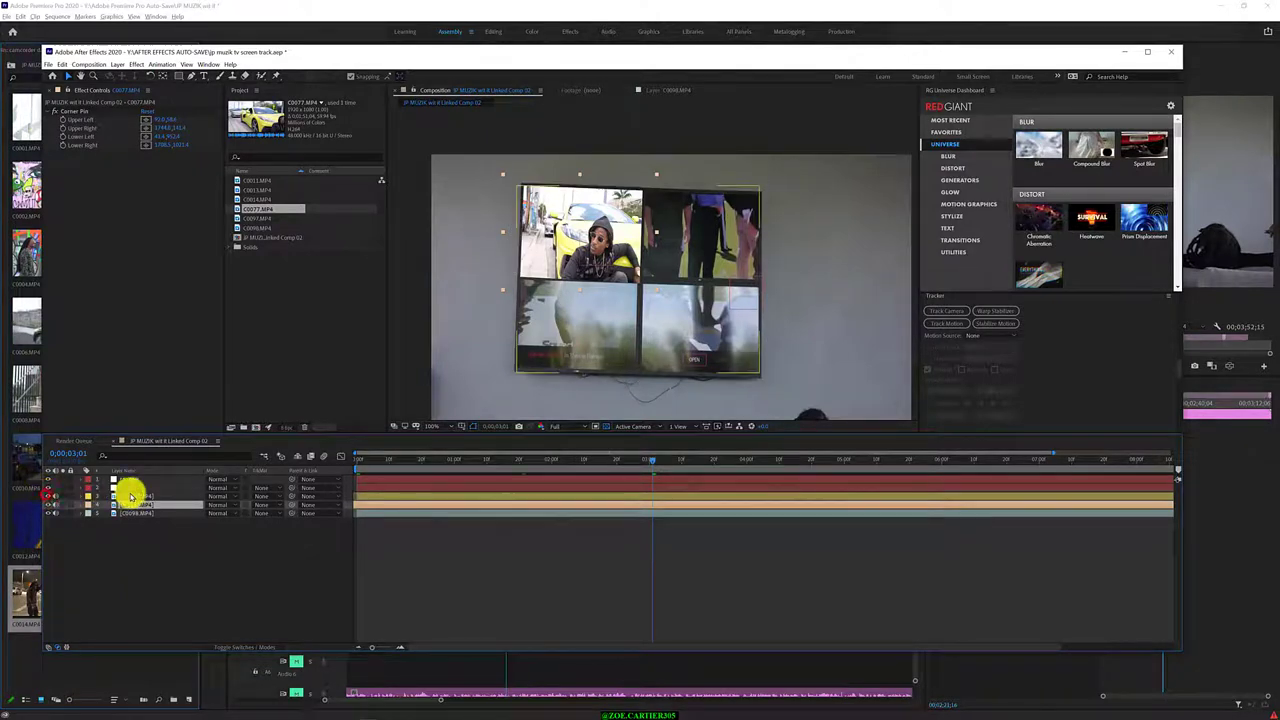
Check the wall footage's visibility, then drag C0013.MP4 from the Project panel into the composition
click(47, 510)
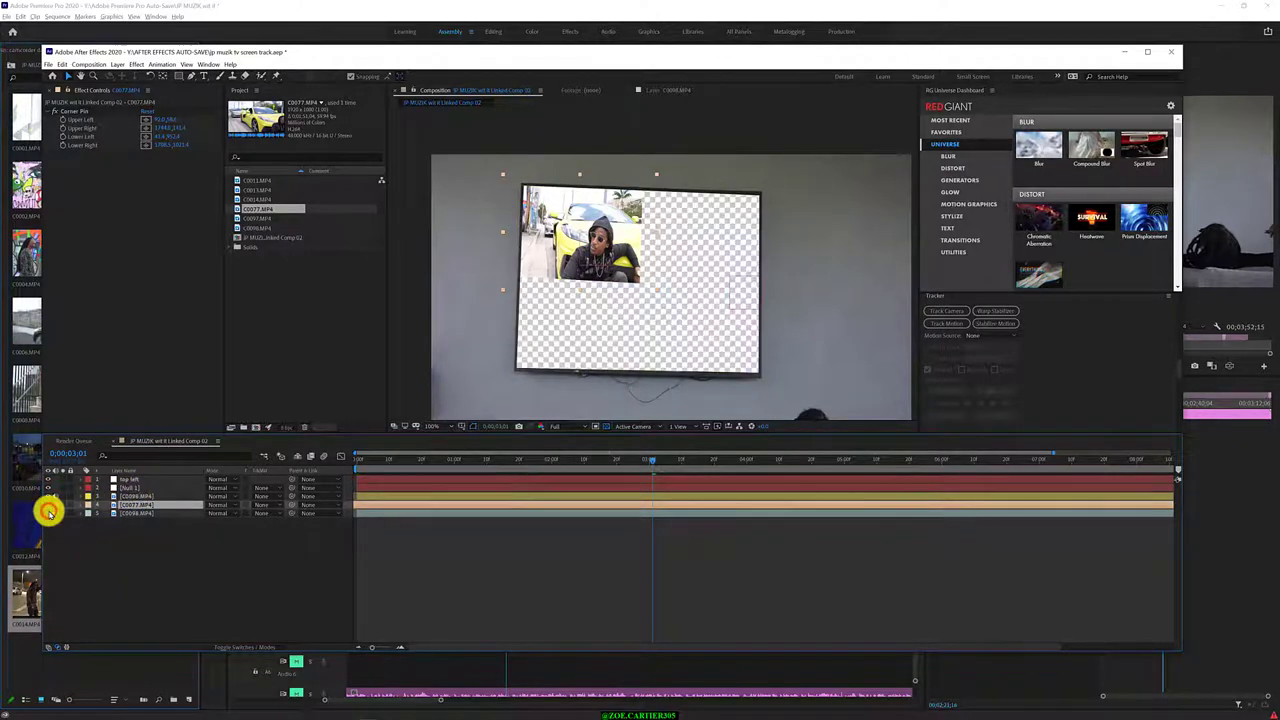
click(47, 510)
click(47, 510)
click(47, 510)
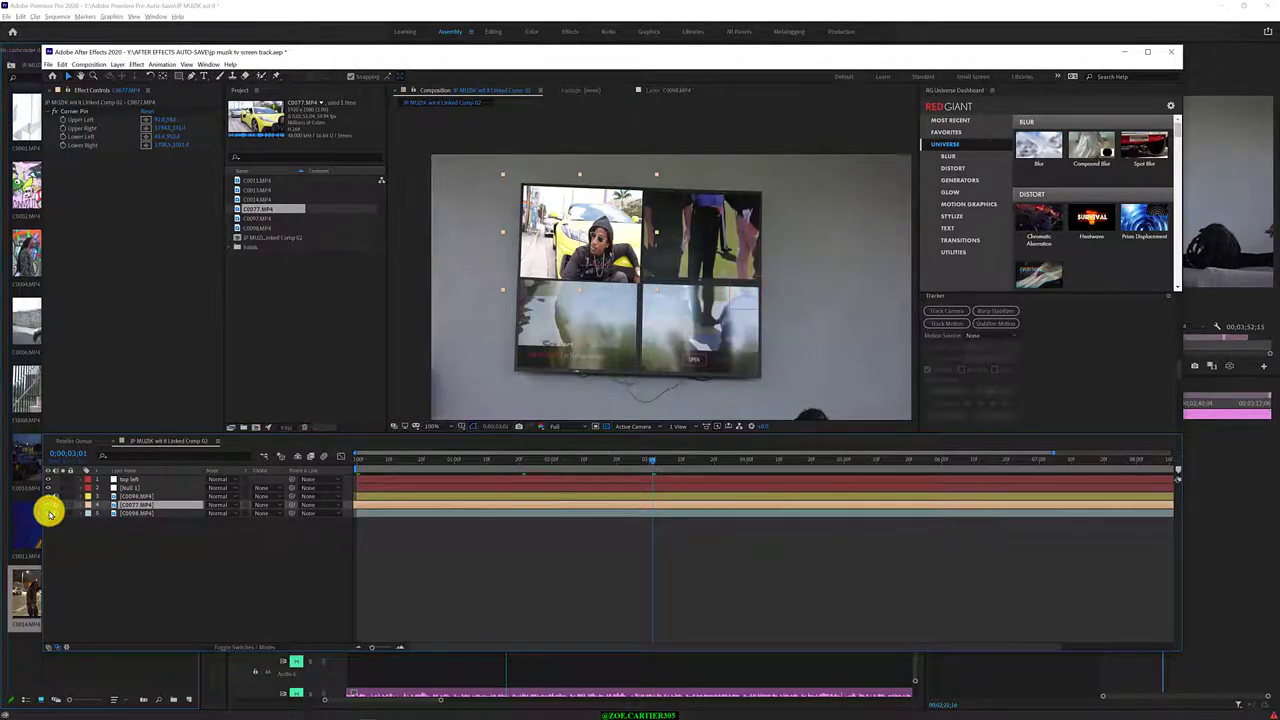
click(257, 194)
mouse_move(262, 189)
mouse_down()
mouse_move(668, 248)
mouse_move(171, 500)
mouse_move(206, 514)
mouse_up()
Scale down C0013 and move it over the wall's top-right TV panel
key(s)
mouse_move(588, 290)
mouse_down()
mouse_move(708, 288)
mouse_move(685, 260)
mouse_up()
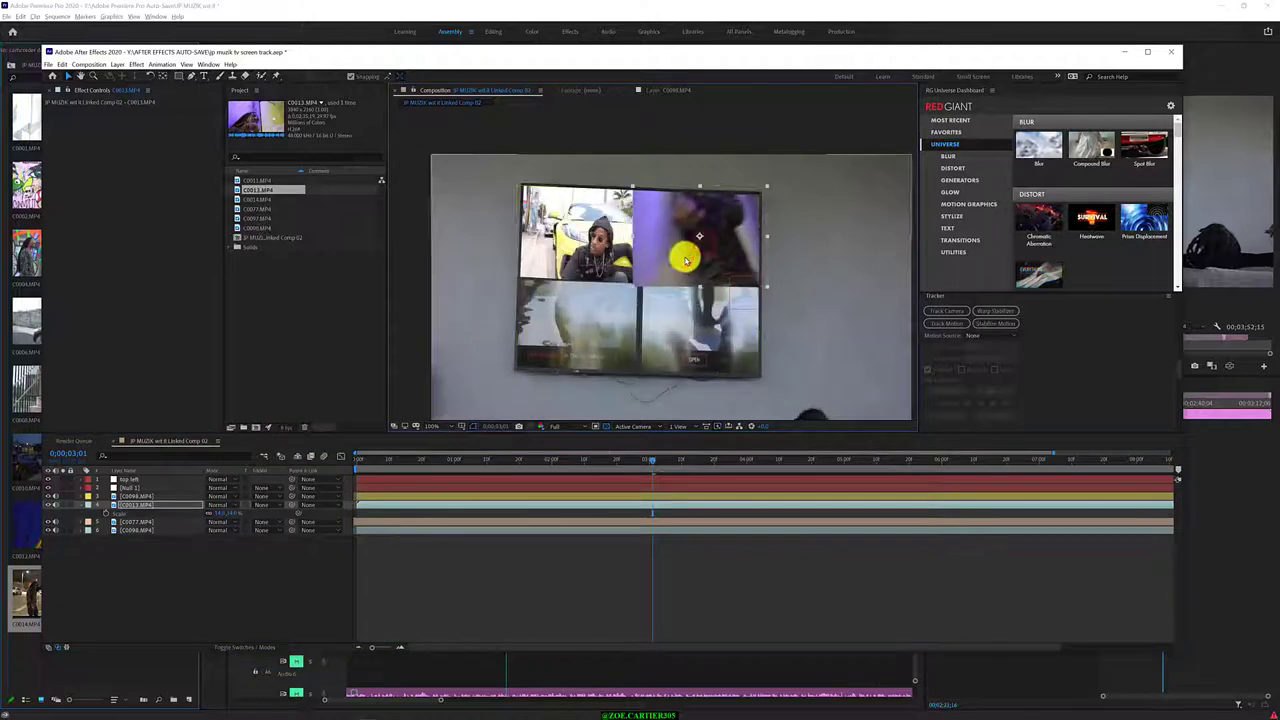
click(230, 517)
drag(230, 517, 228, 516)
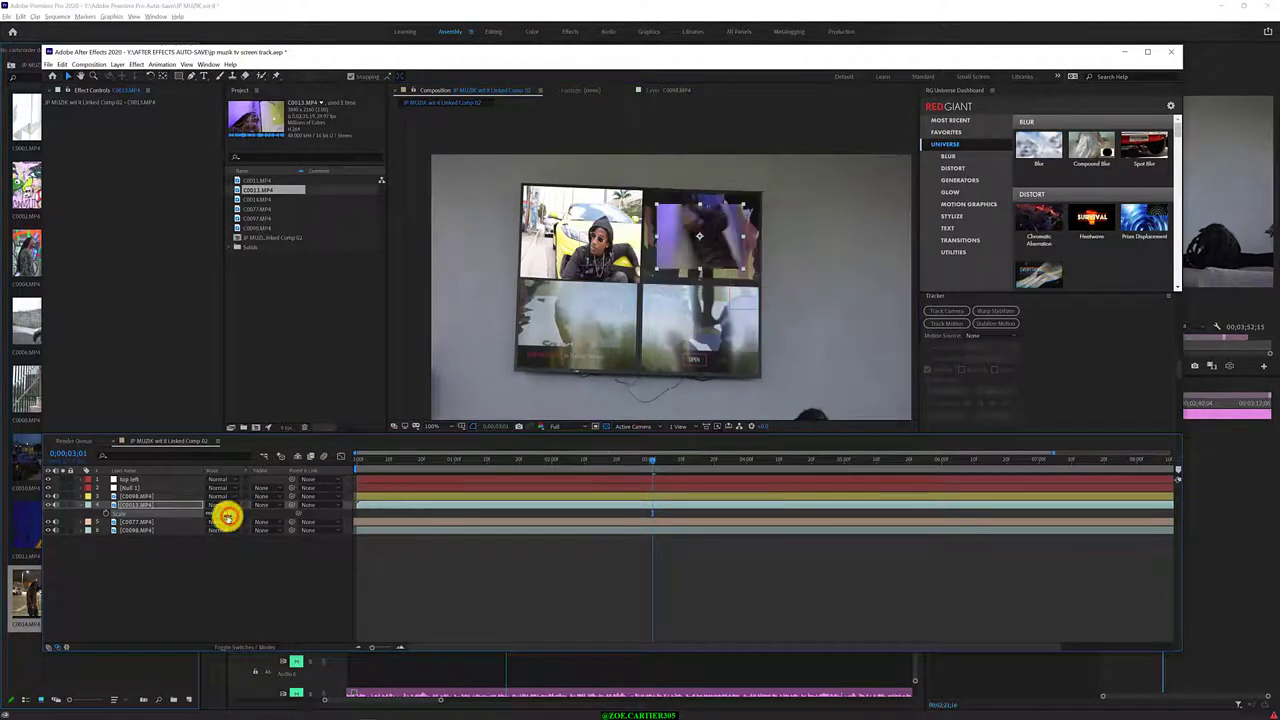
Apply Distort > Corner Pin to C0013 and fit its corner points to the top-right panel
right_click(166, 505)
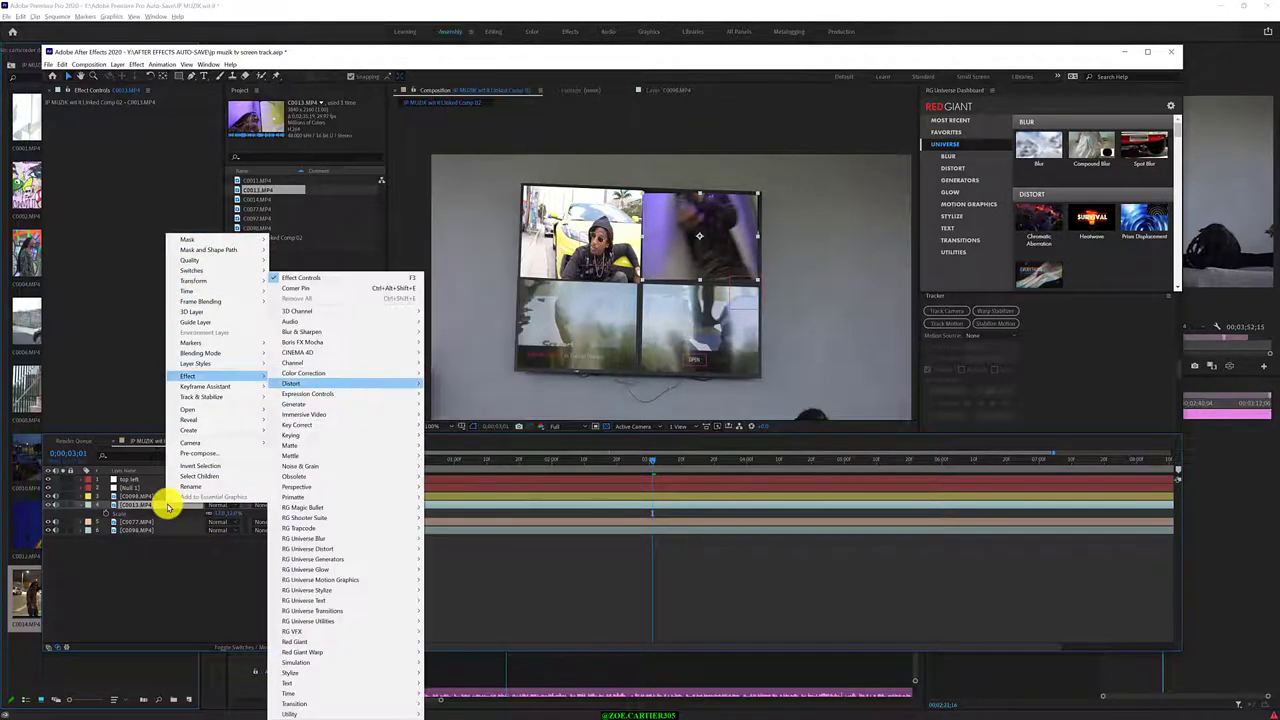
mouse_move(291, 383)
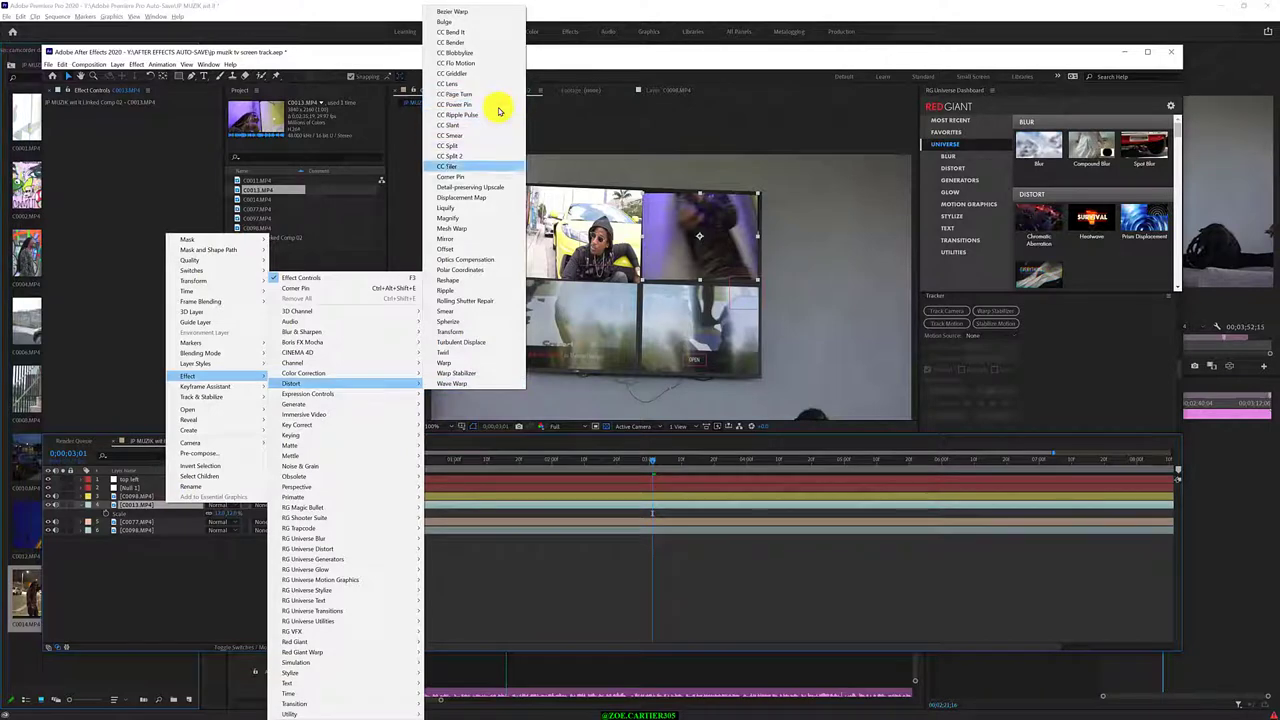
click(492, 177)
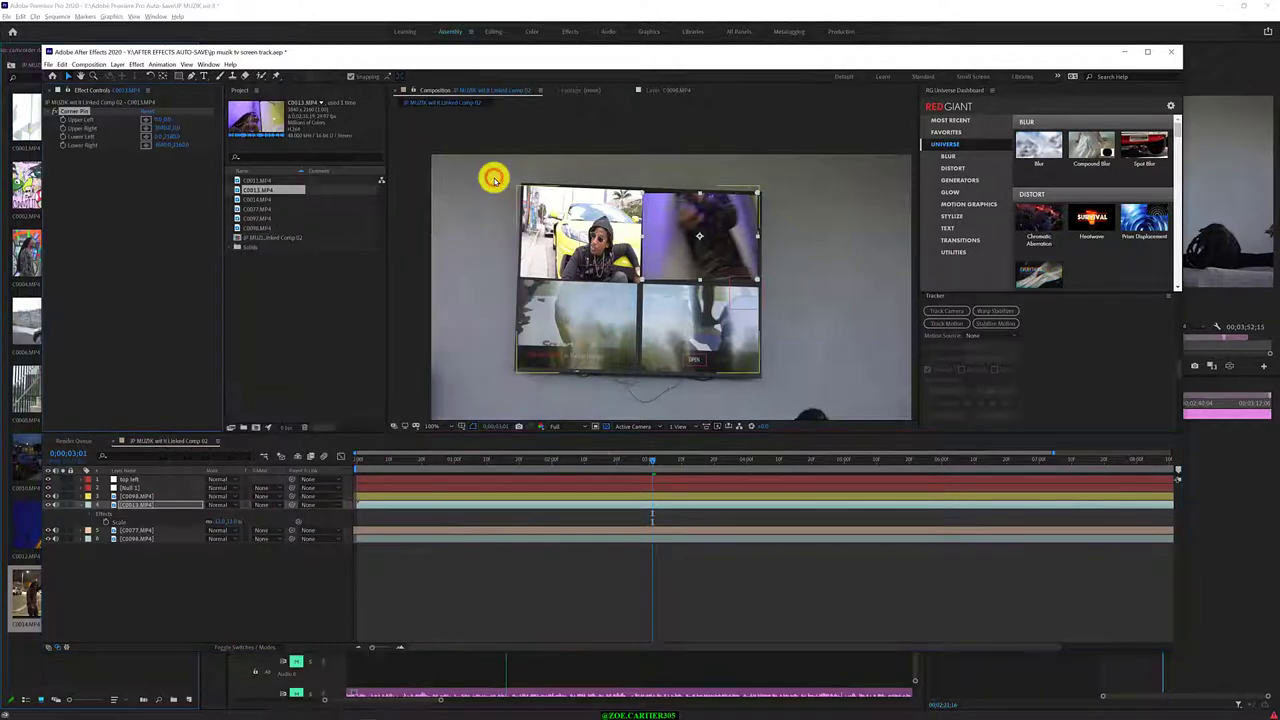
scroll(722, 274, up, 1)
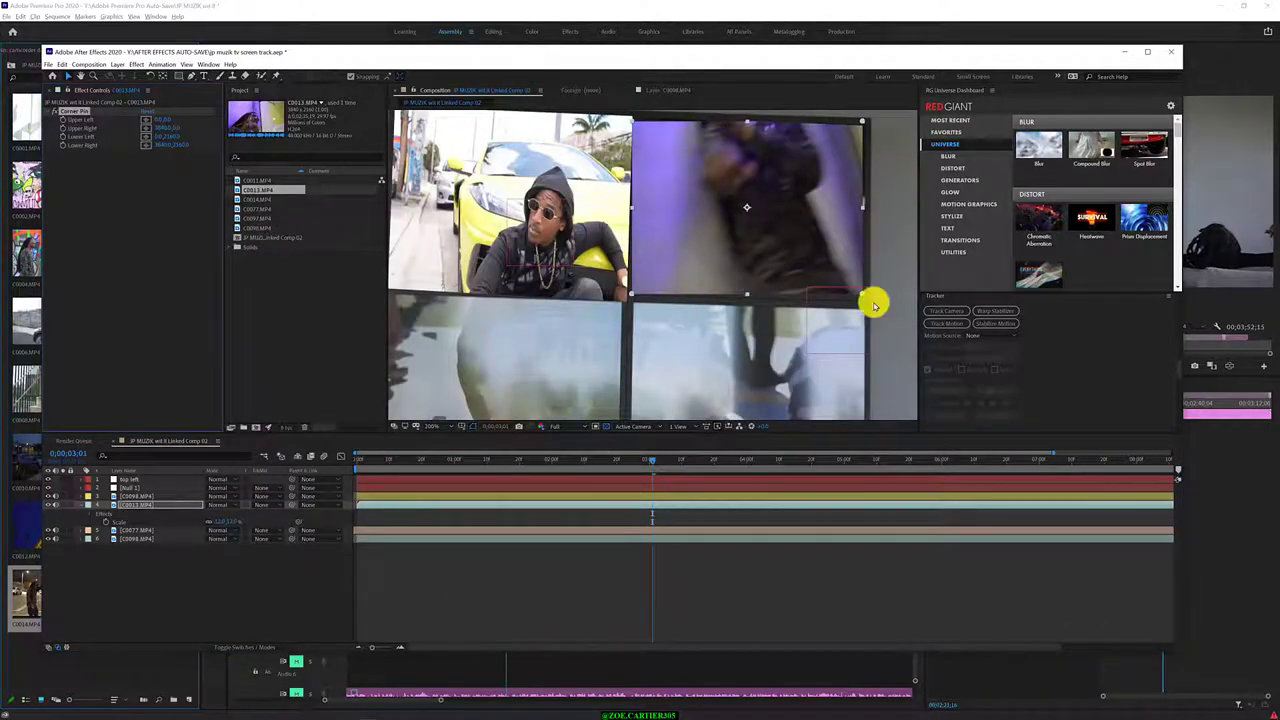
click(144, 121)
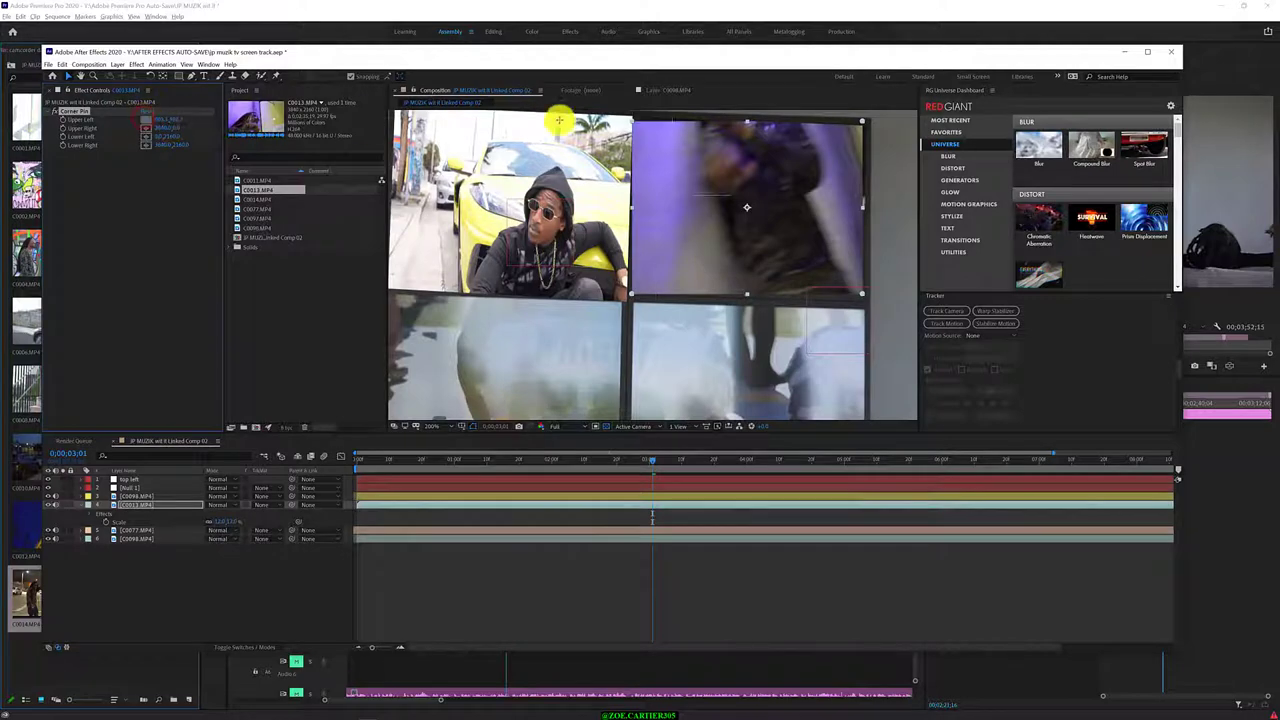
click(635, 120)
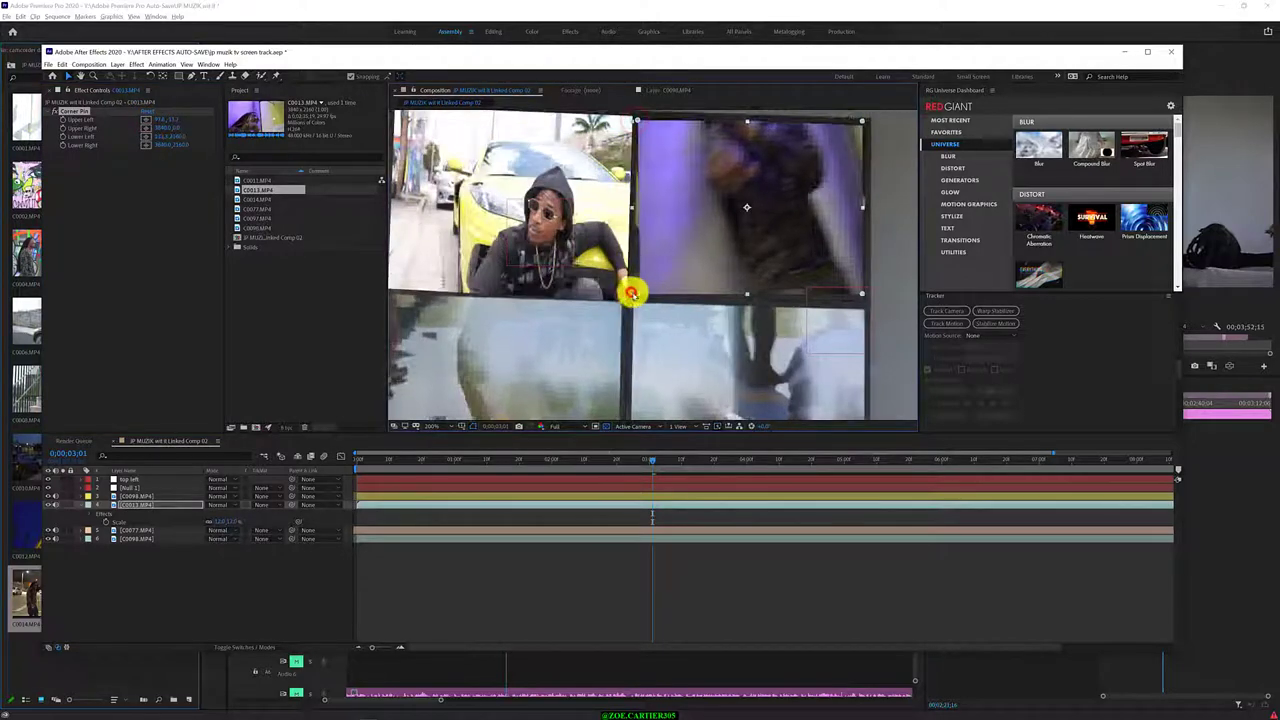
click(862, 296)
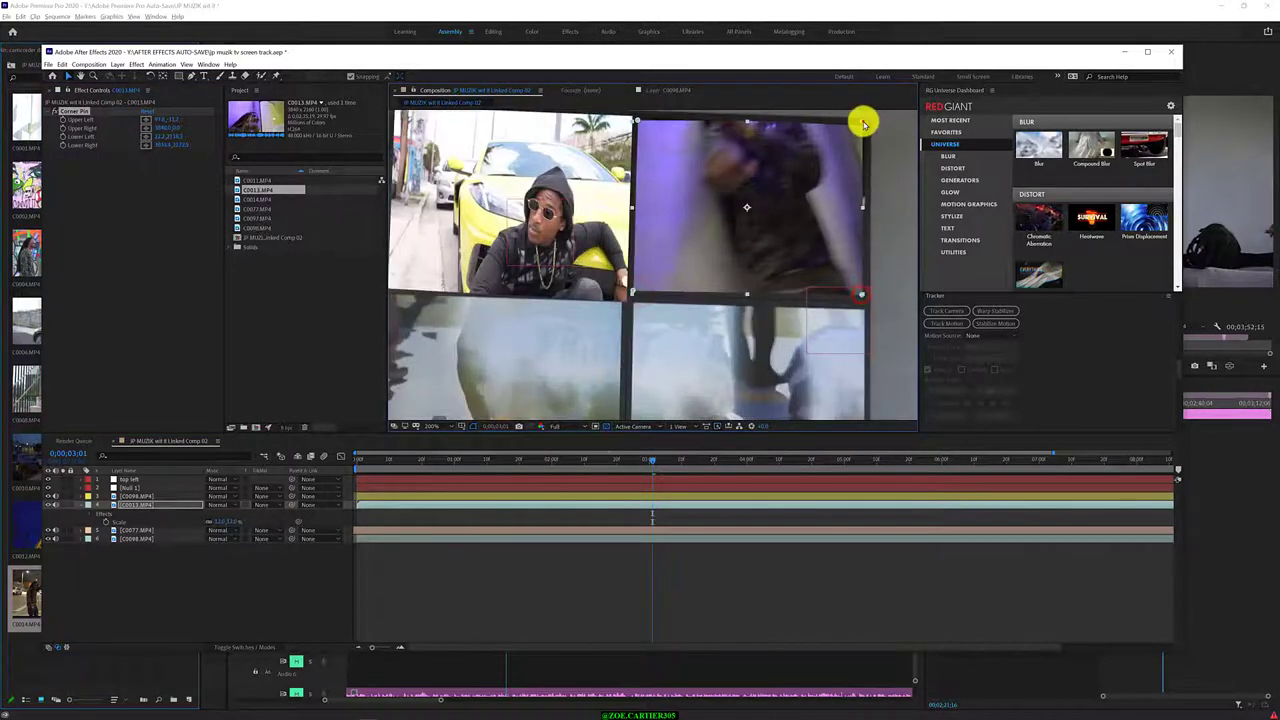
click(637, 120)
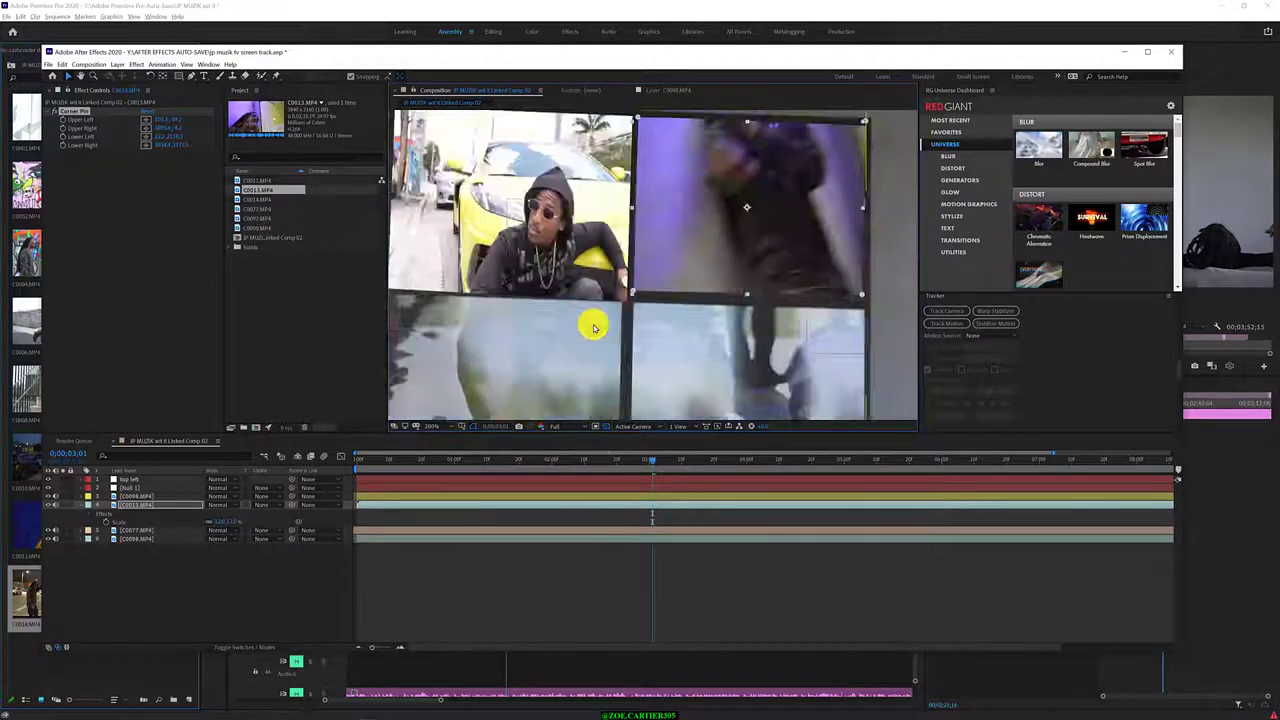
key(comma)
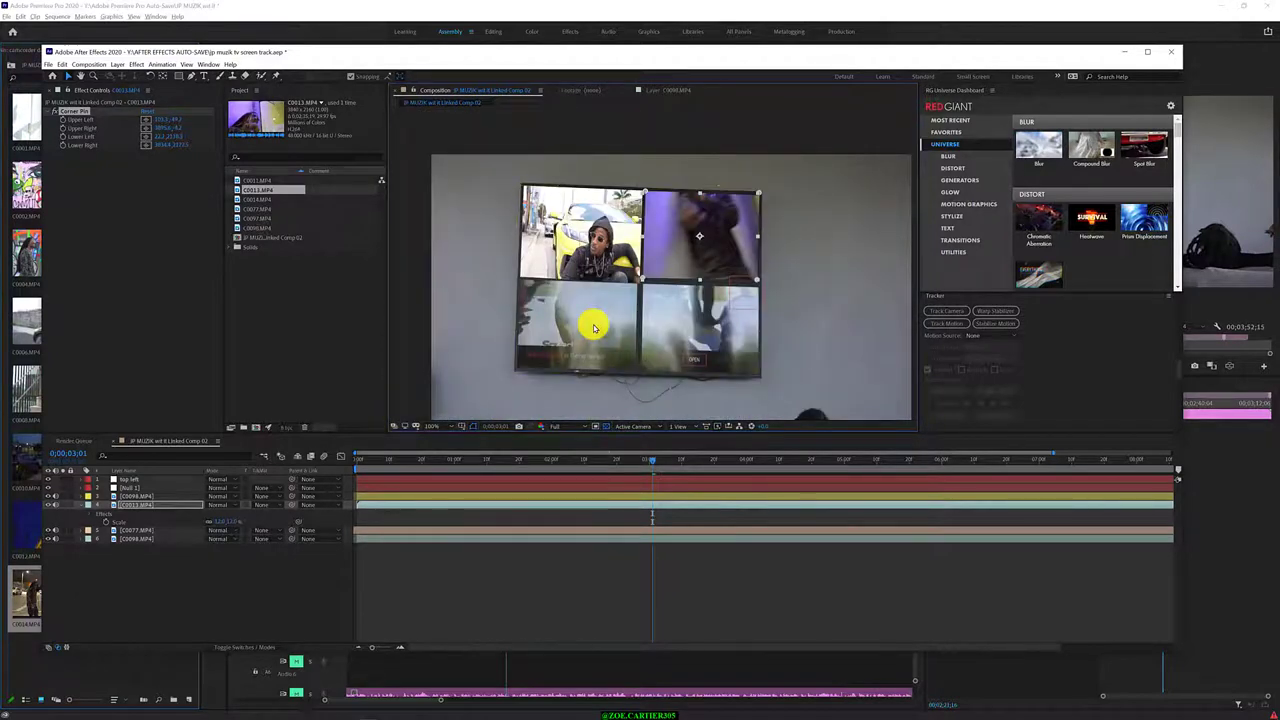
Select the C0098 footage layer, toggle its visibility and open it in the Layer panel
click(128, 539)
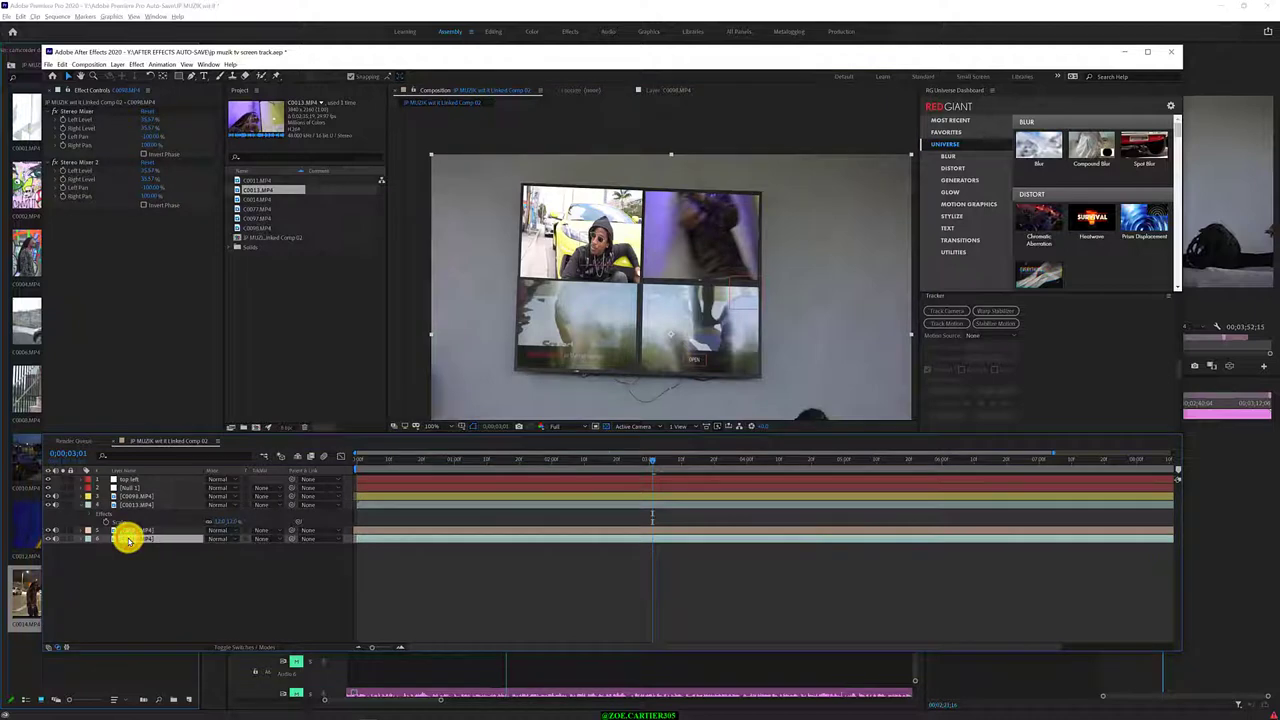
click(46, 538)
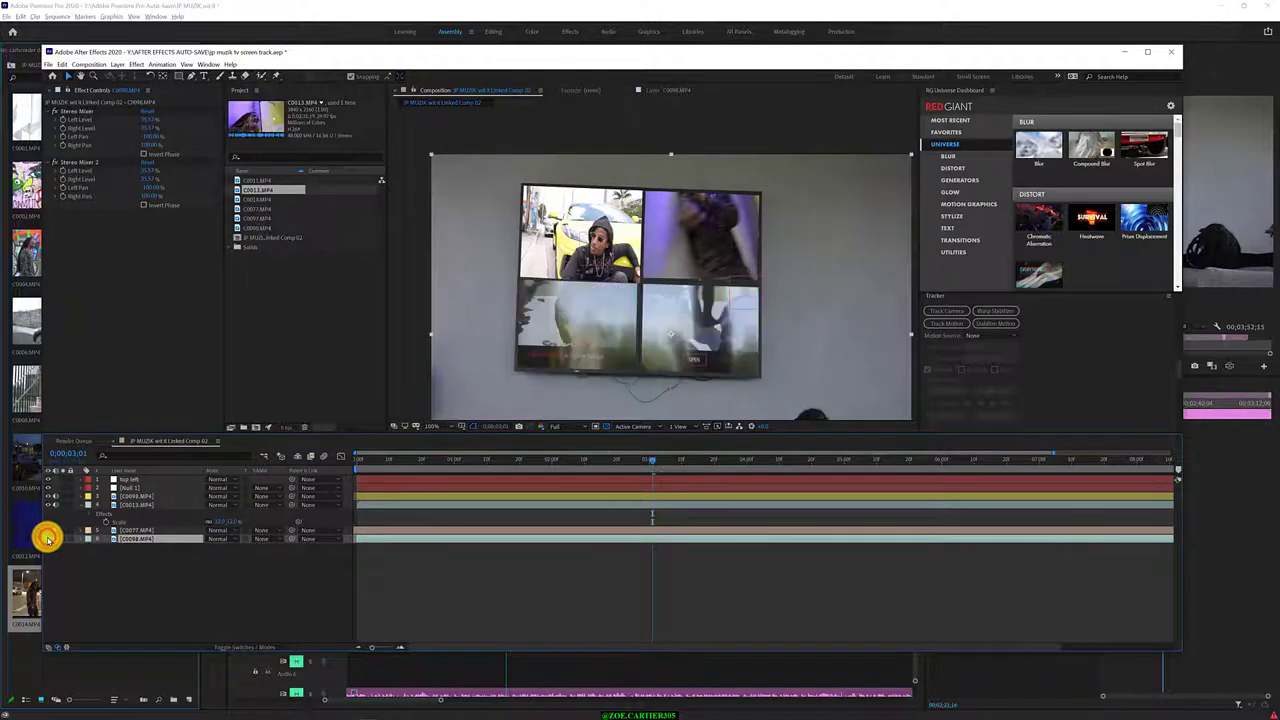
click(995, 323)
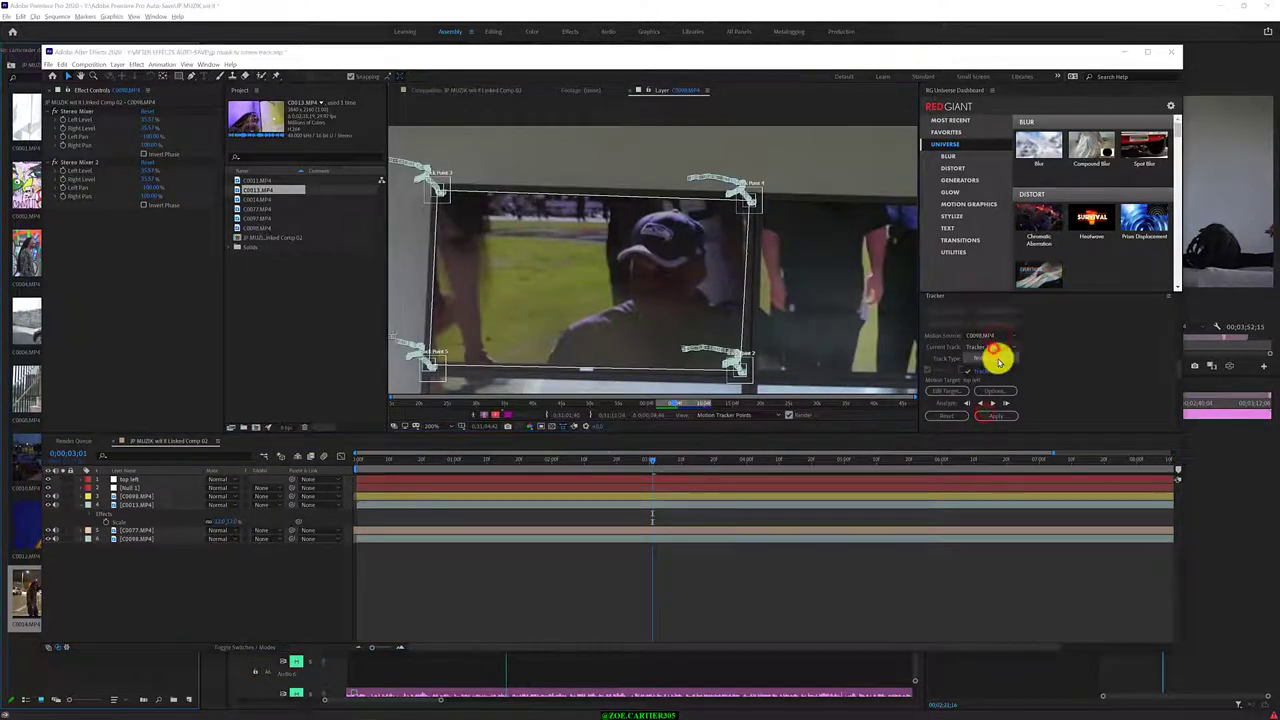
Start Track Motion on the C0098 layer from Track & Stabilize
click(986, 334)
click(1008, 342)
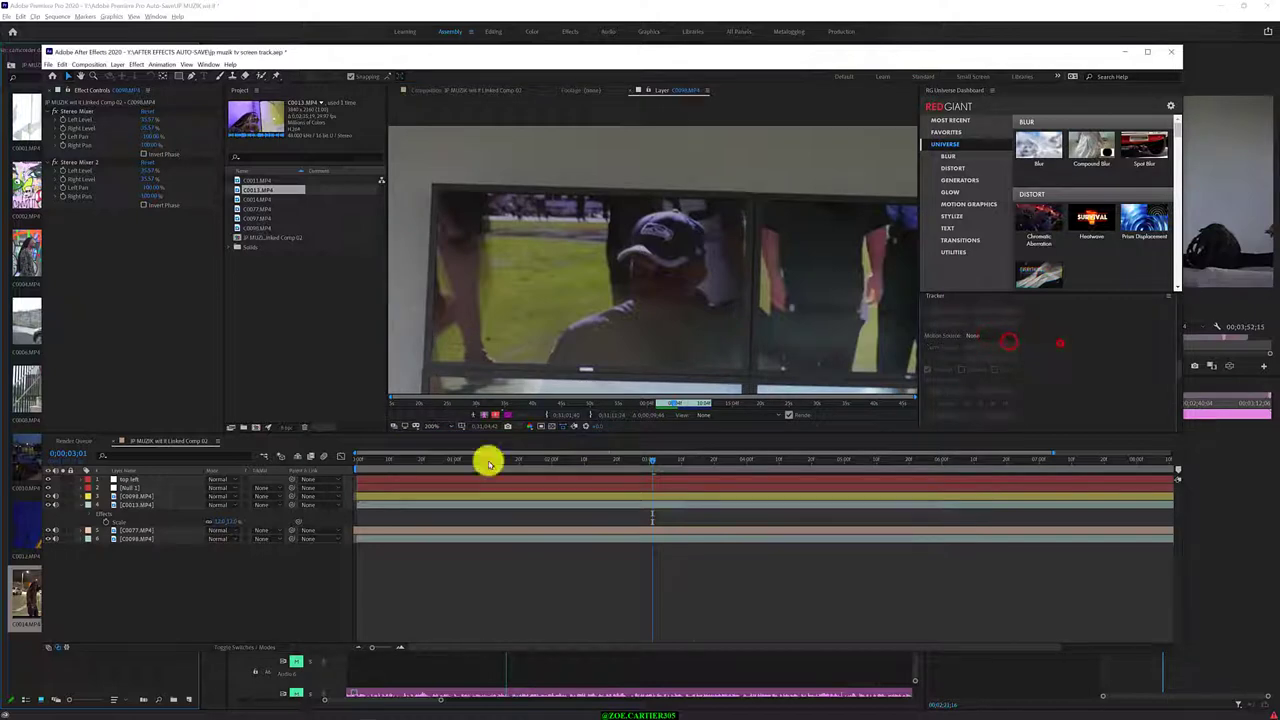
right_click(130, 538)
mouse_move(225, 433)
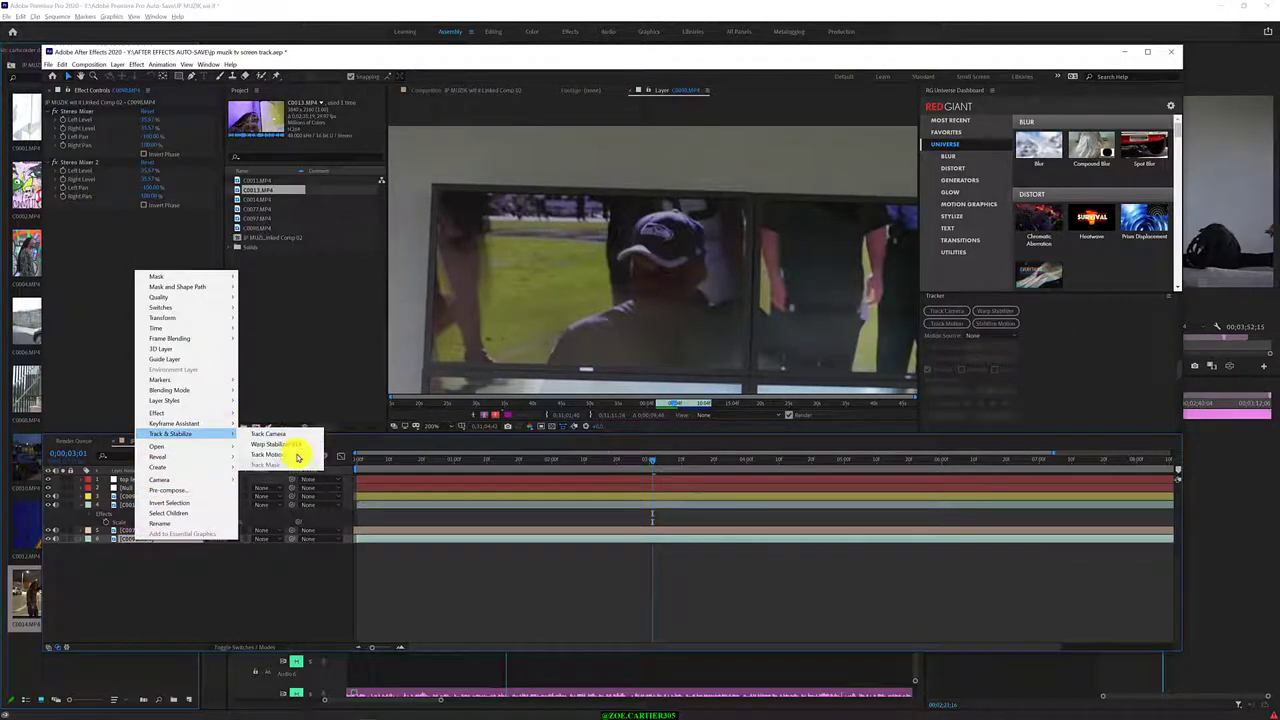
click(297, 457)
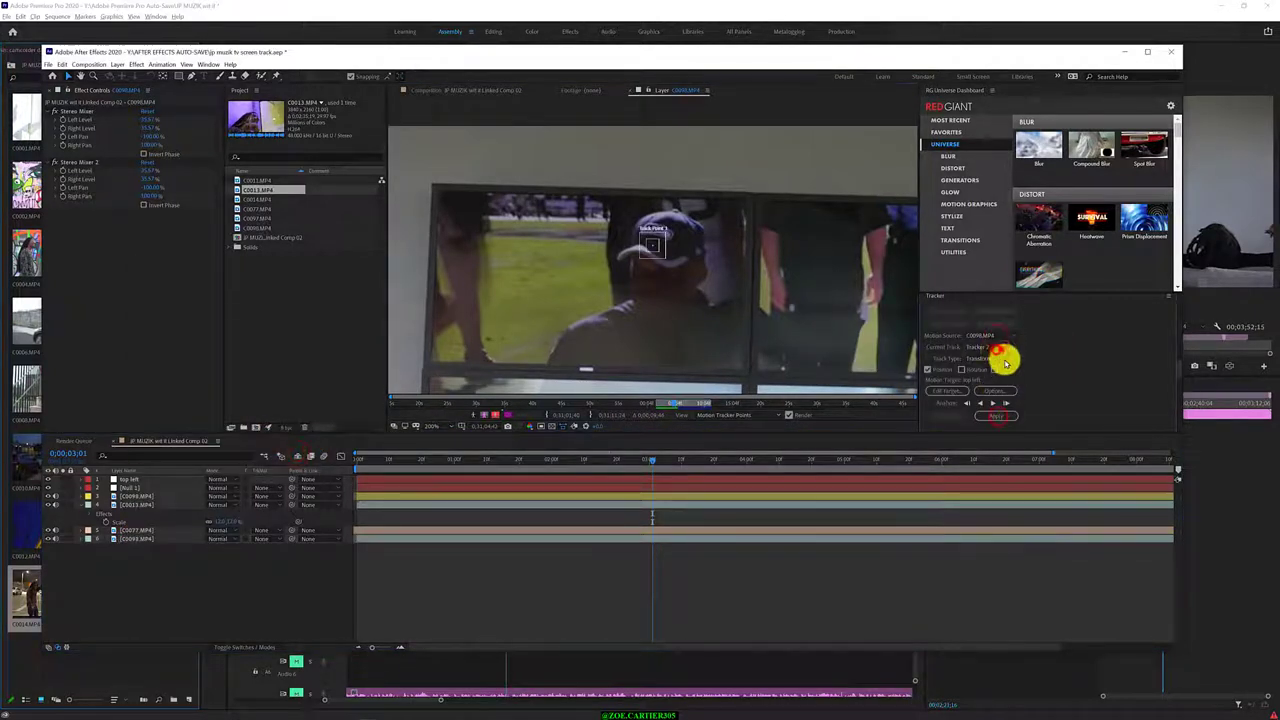
Set the track type to Parallel corner pin and select the four track points
click(1004, 359)
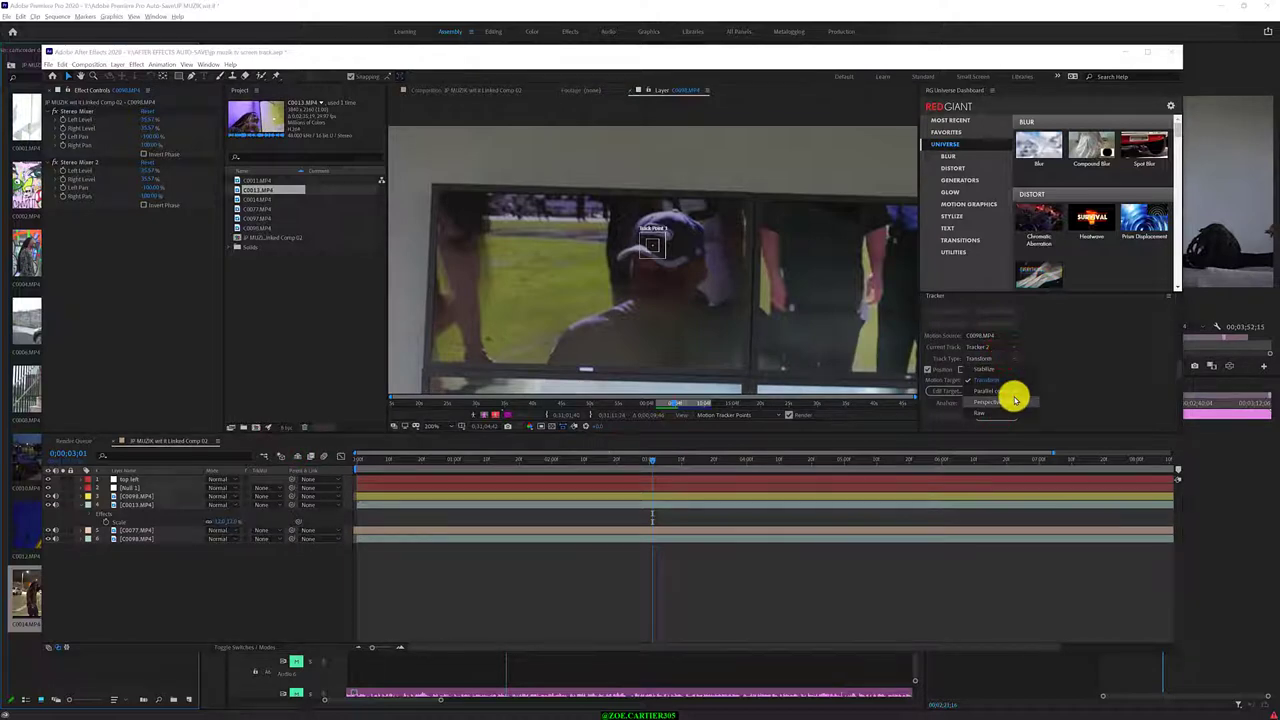
click(1018, 391)
scroll(729, 314, up, 2)
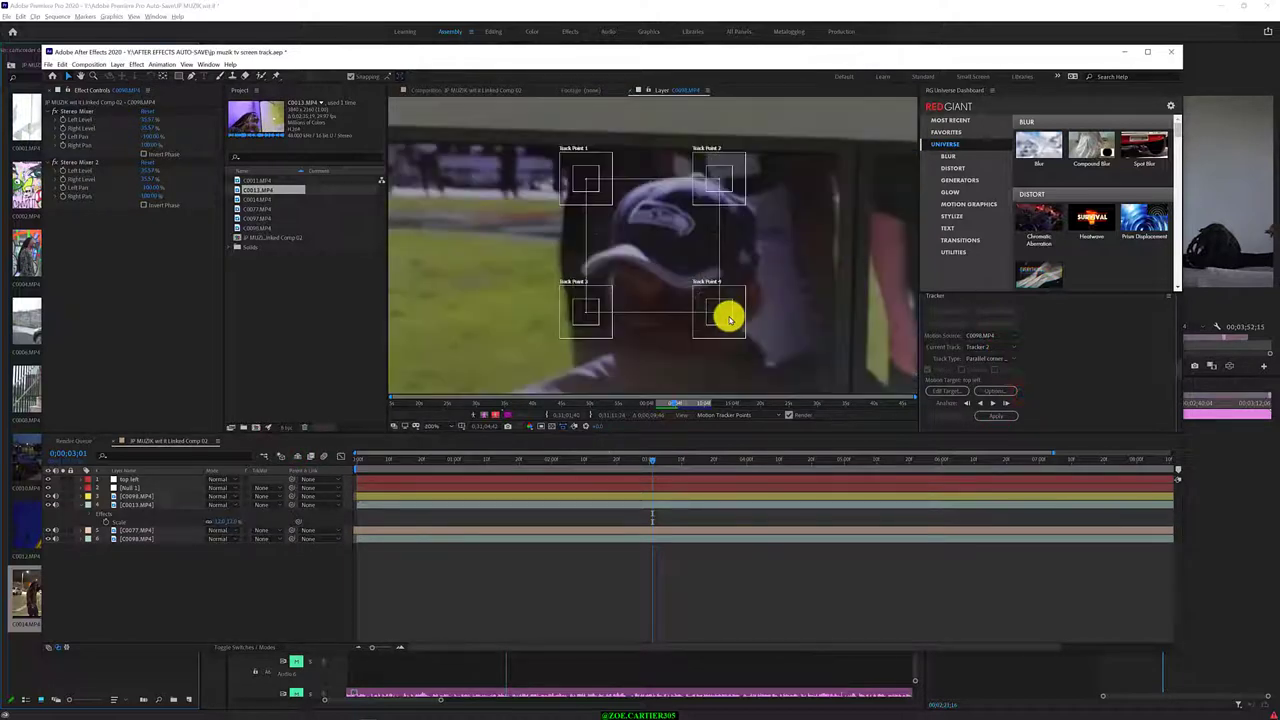
scroll(666, 260, down, 4)
click(700, 272)
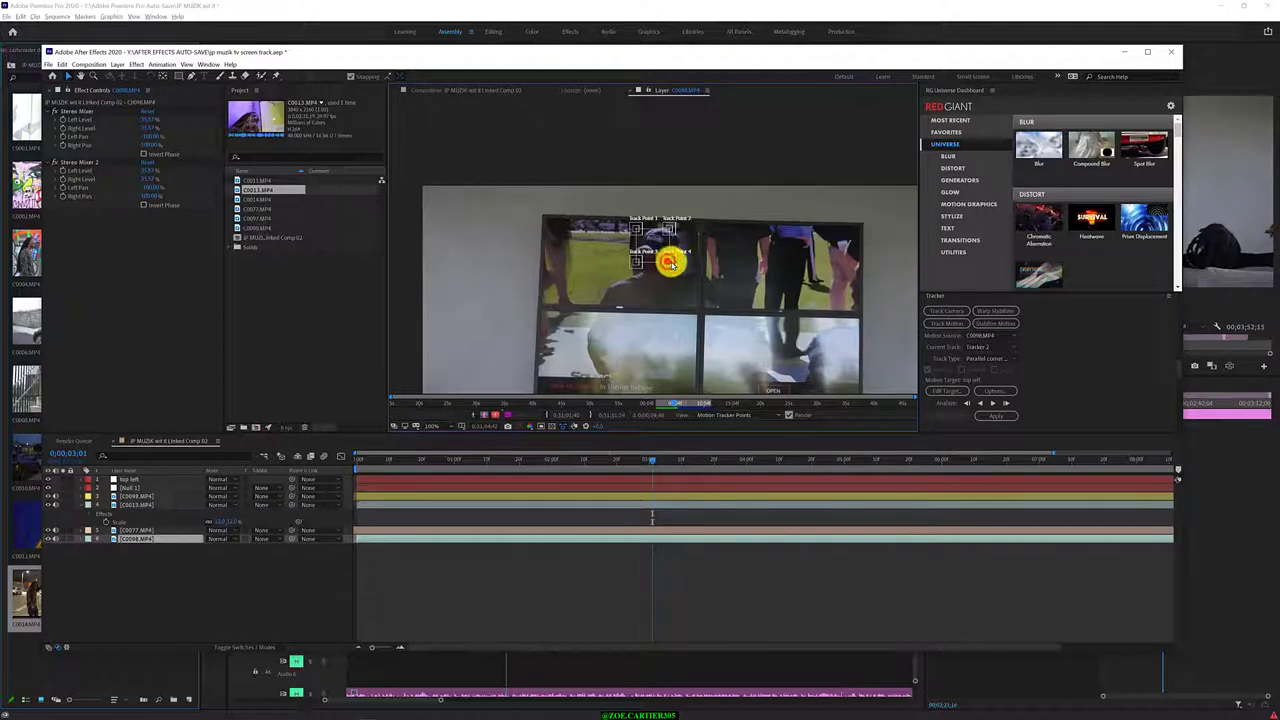
scroll(670, 262, up, 2)
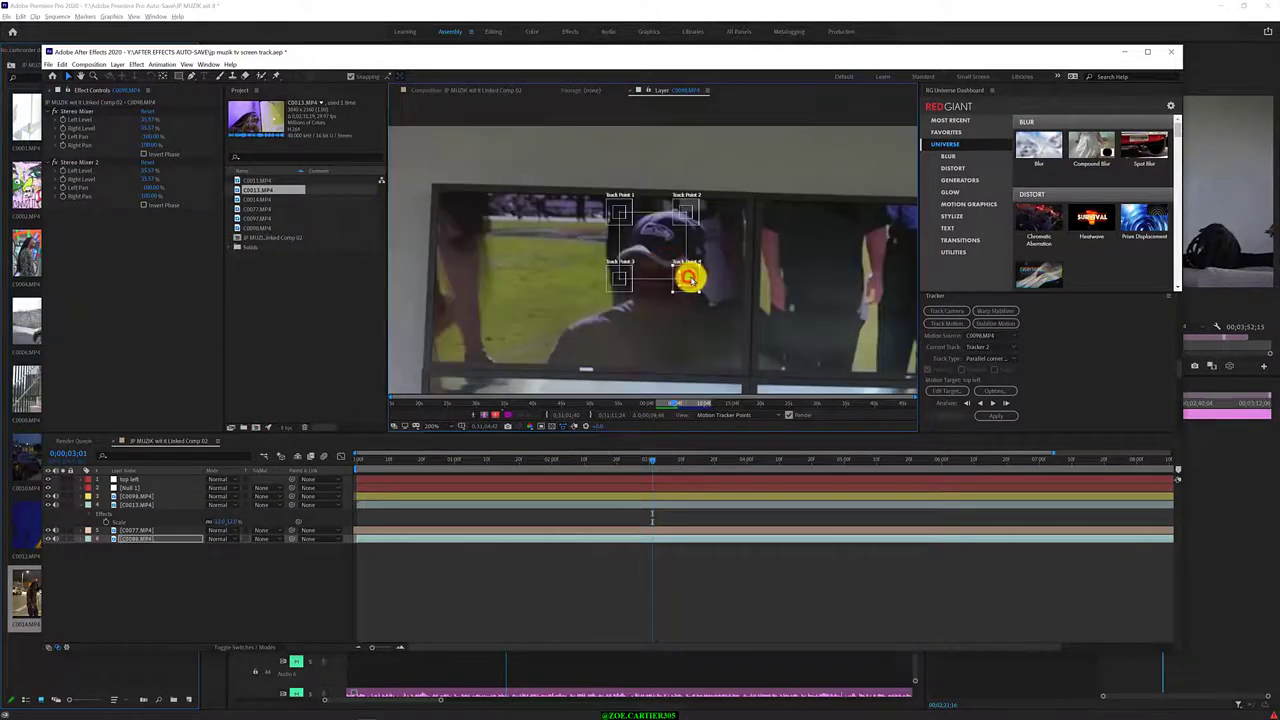
click(689, 278)
click(692, 279)
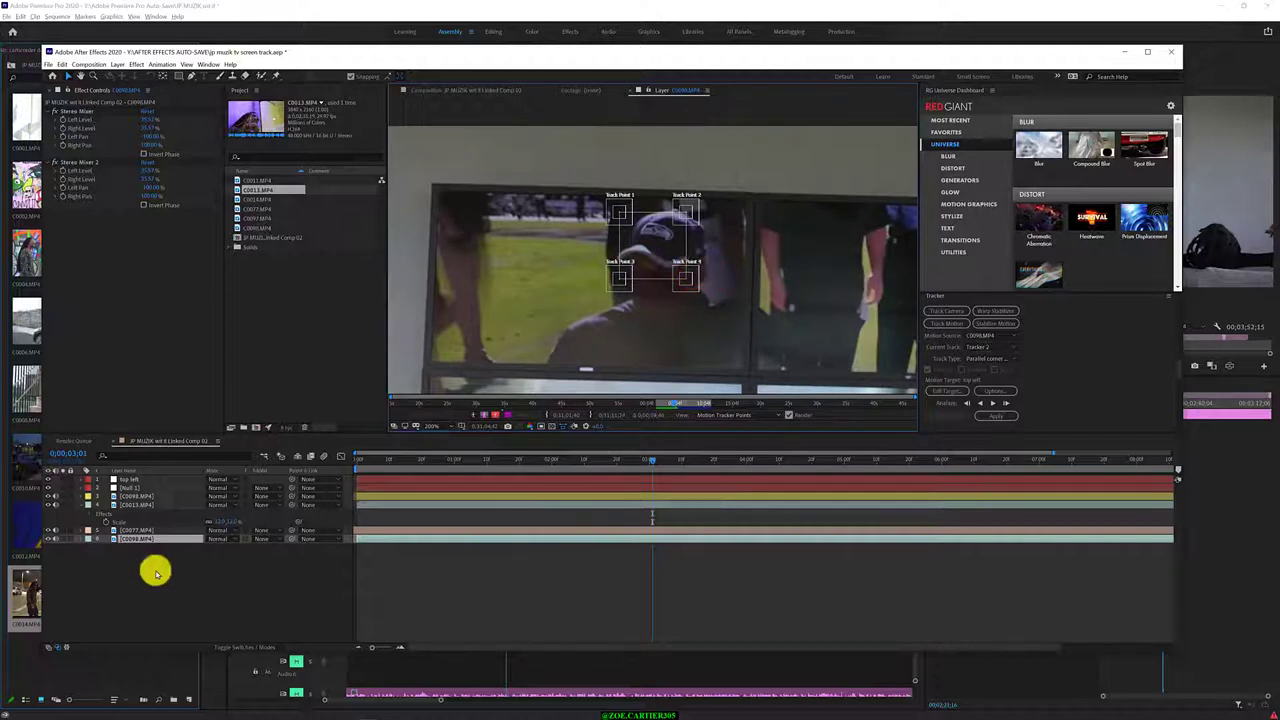
Add a null layer named 'top right', move it second in the stack, and reselect C0098
right_click(156, 573)
mouse_move(180, 580)
click(307, 634)
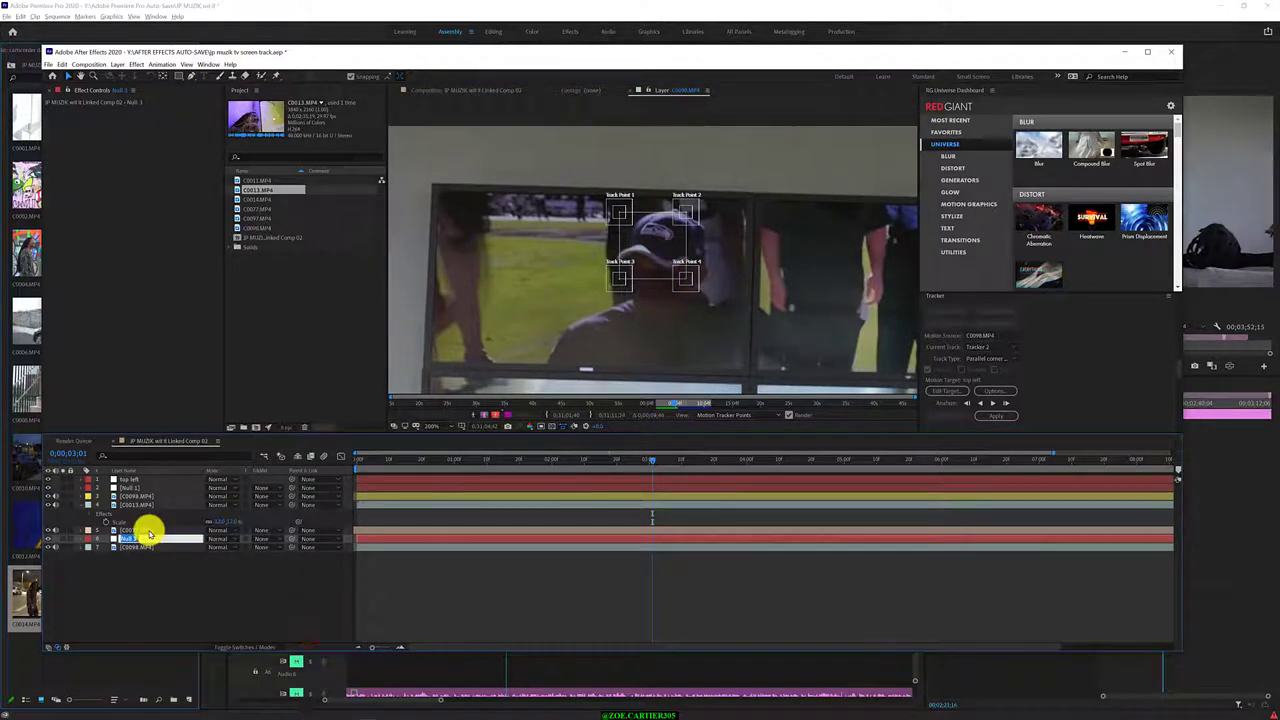
drag(155, 541, 171, 486)
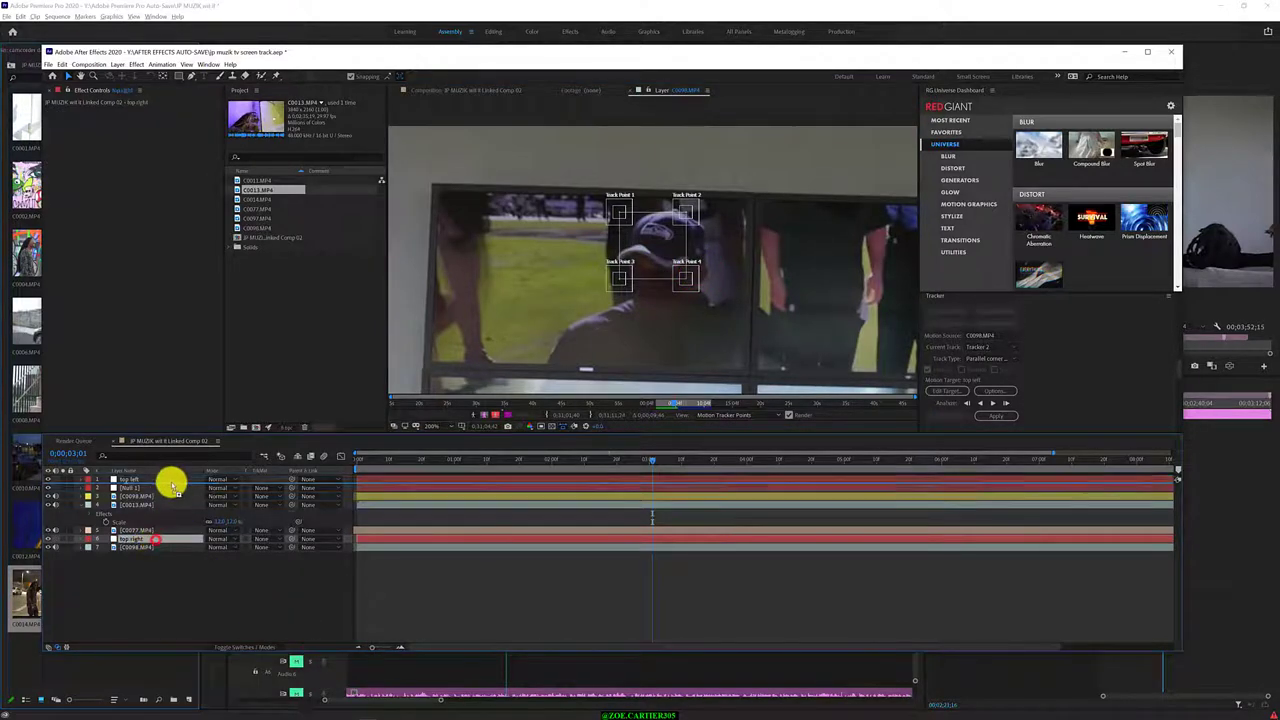
click(86, 486)
click(217, 585)
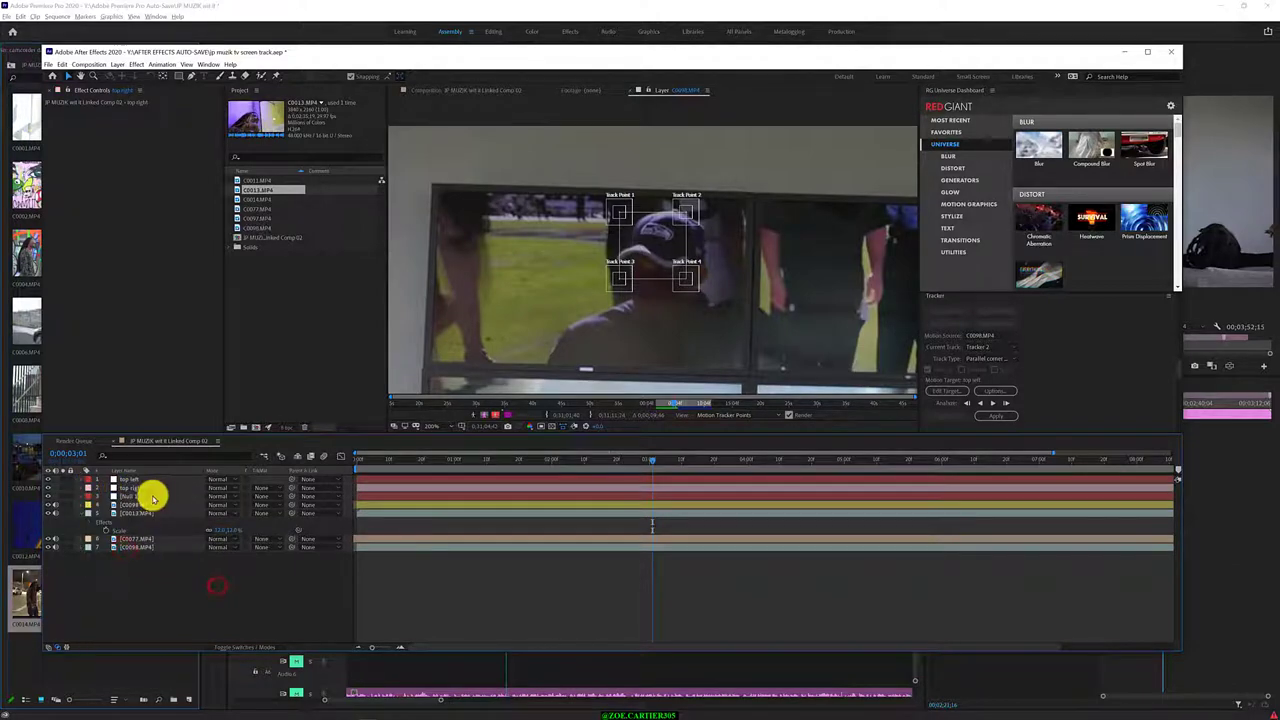
click(673, 249)
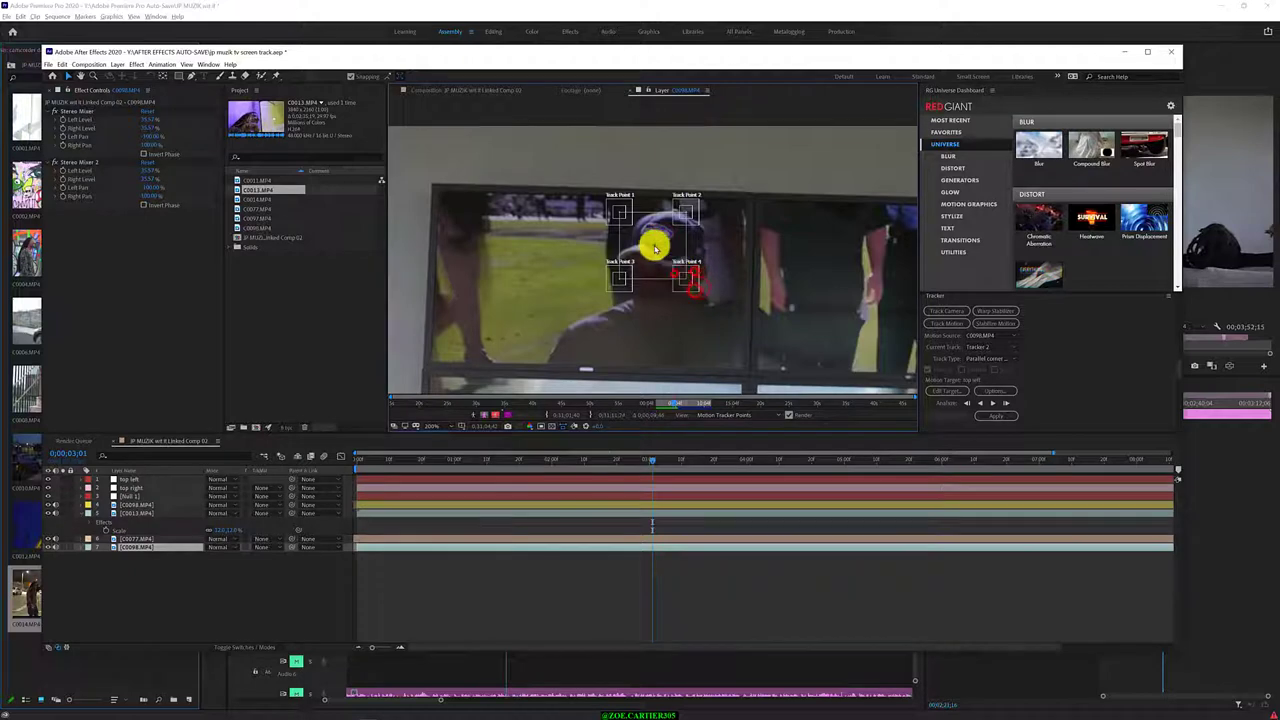
Set the 'top right' null as the tracker's motion target for C0098
click(145, 547)
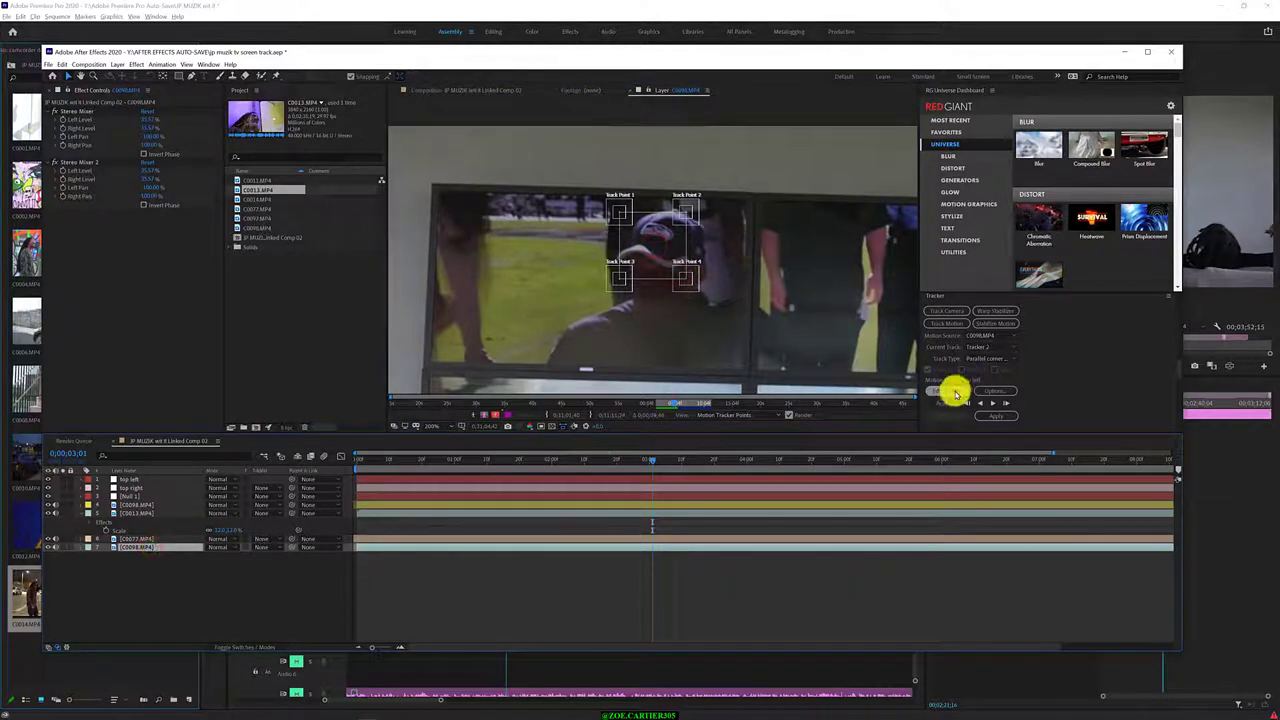
click(950, 390)
click(600, 378)
scroll(674, 263, up, 3)
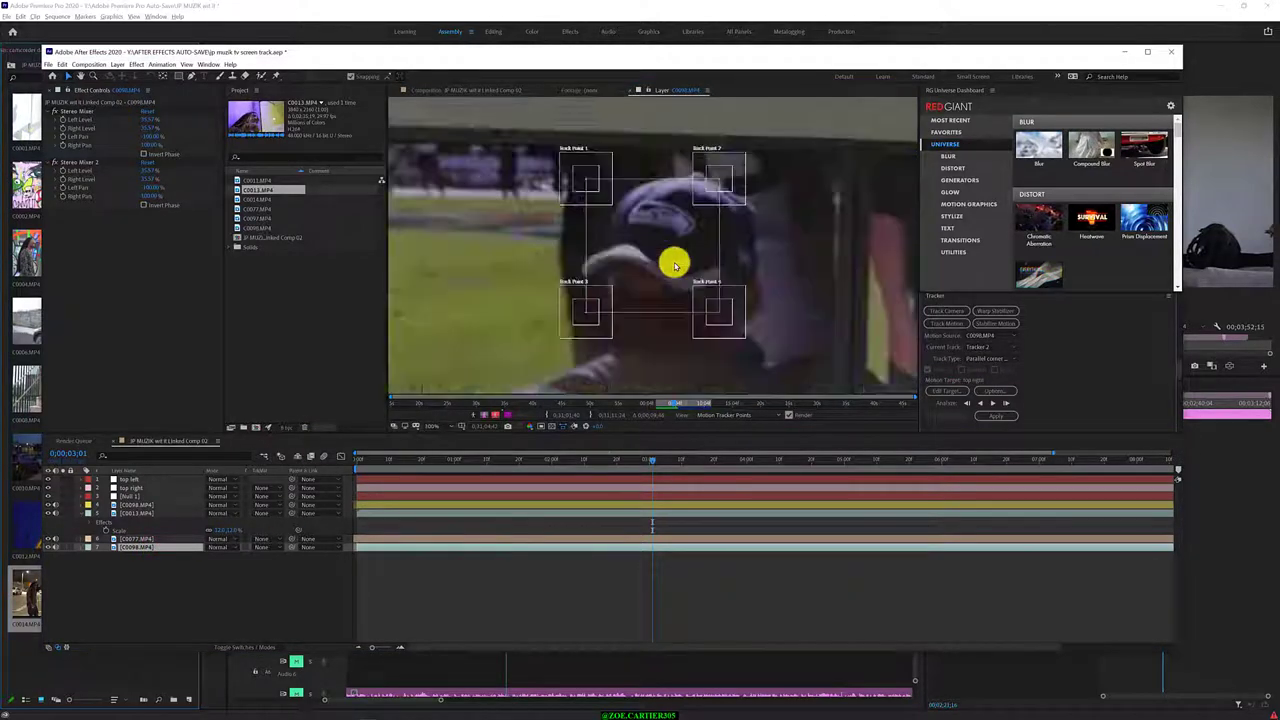
scroll(654, 240, down, 5)
Drag the track points roughly onto the top-right panel's corners, undoing one misplaced move
mouse_move(654, 240)
mouse_down()
mouse_move(858, 270)
mouse_move(852, 230)
mouse_up()
drag(638, 263, 700, 309)
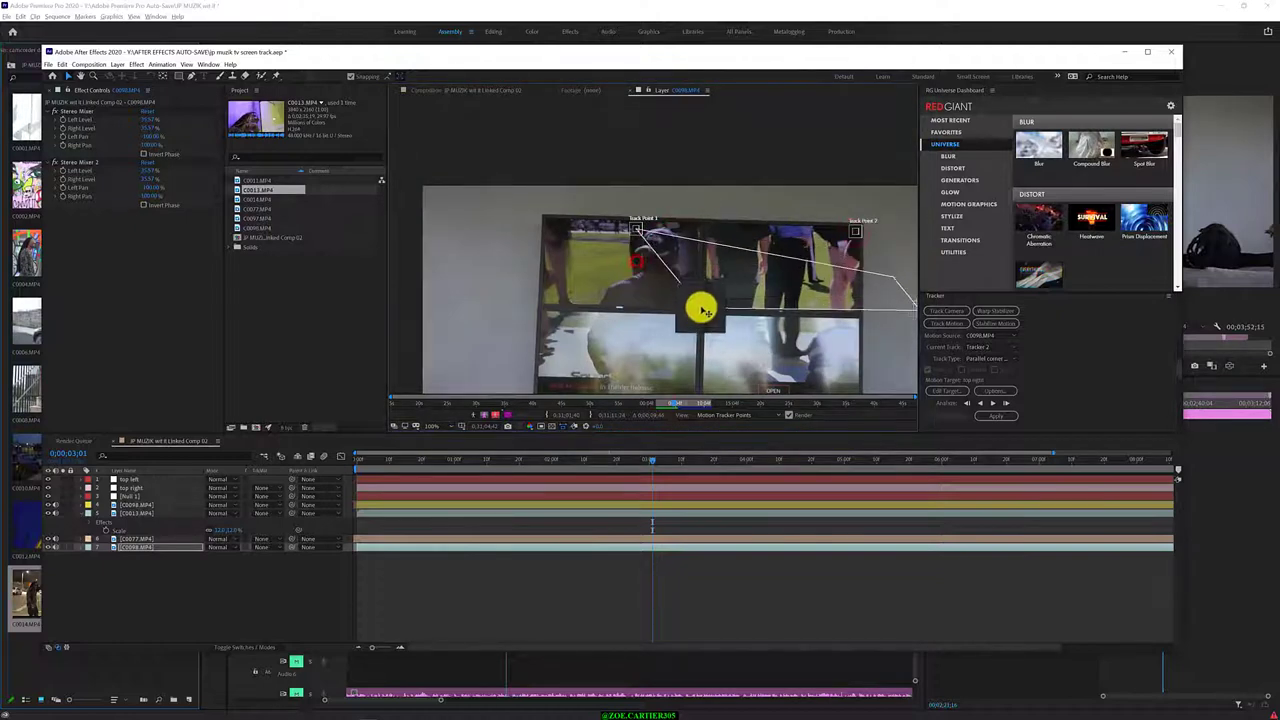
drag(636, 228, 707, 226)
drag(897, 283, 857, 225)
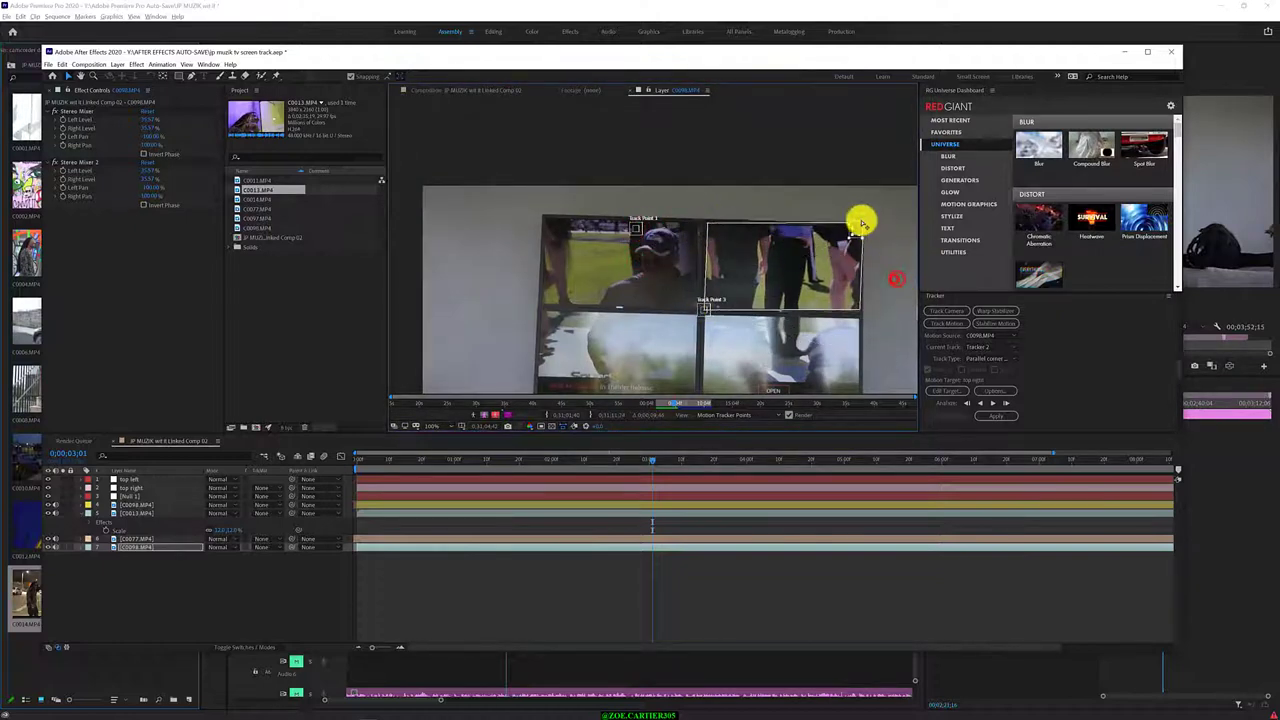
click(637, 228)
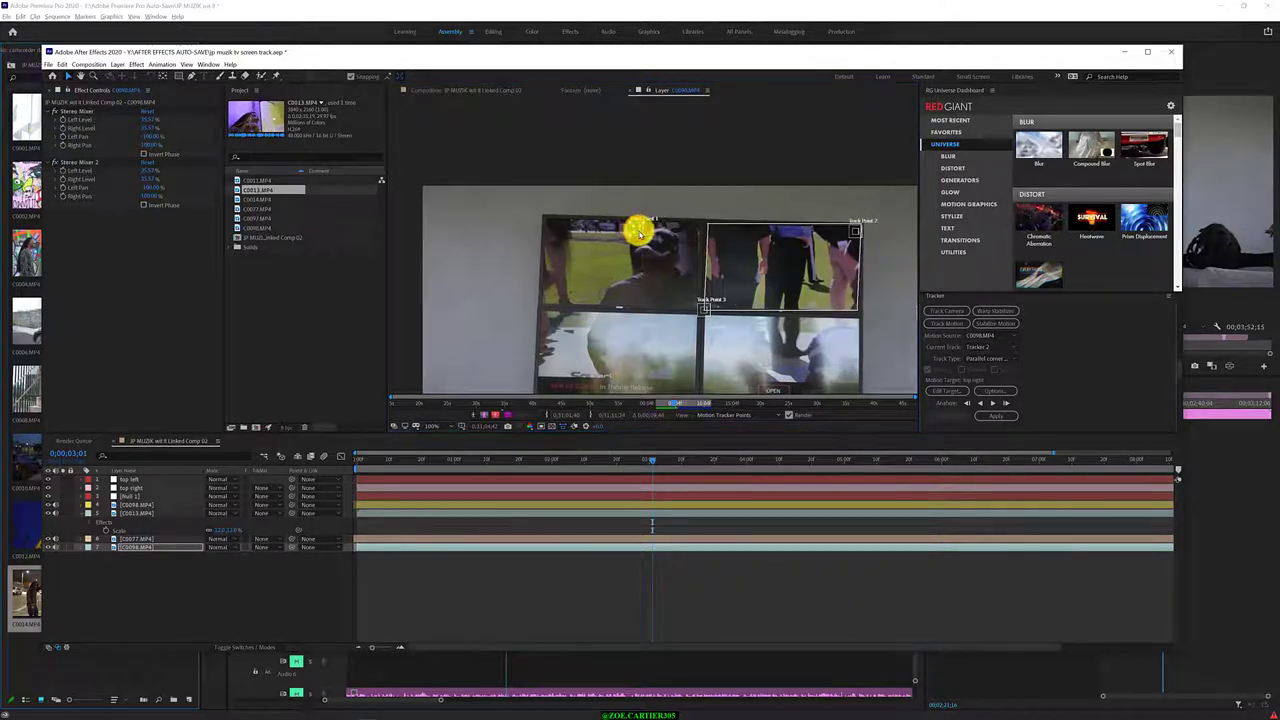
drag(637, 230, 636, 232)
key(ctrl+z)
key(ctrl+z)
key(ctrl+z)
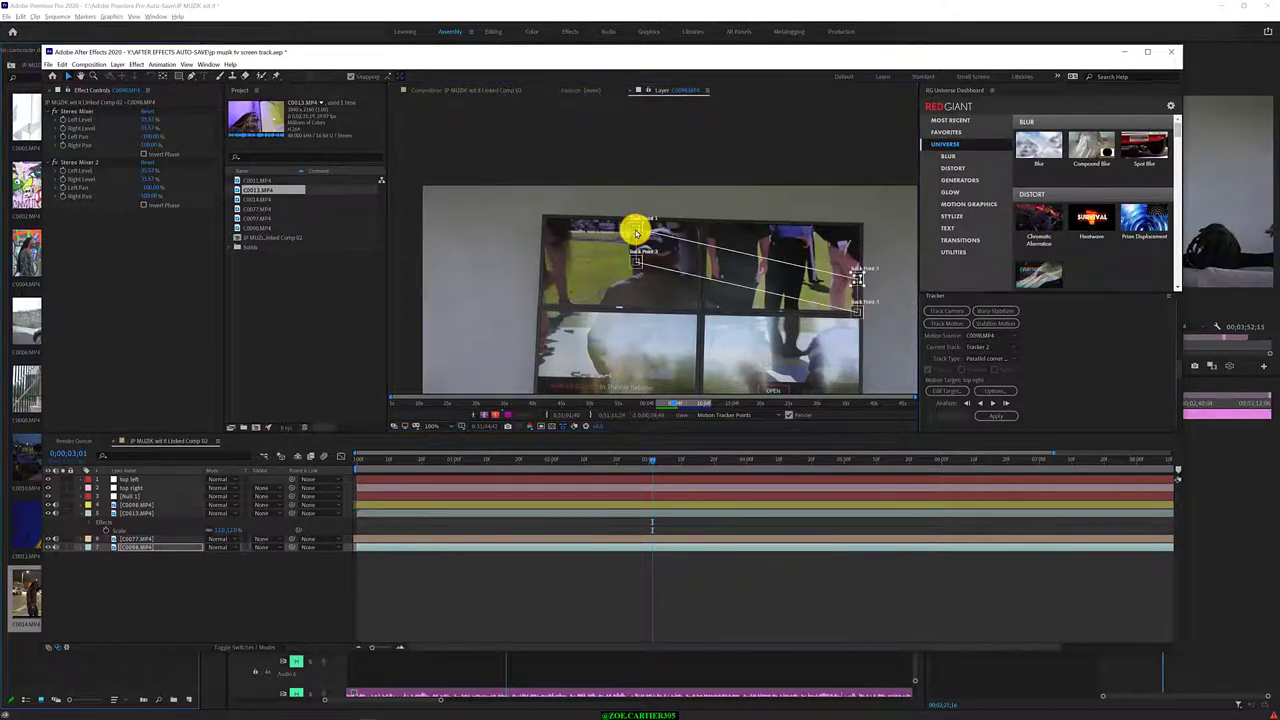
click(614, 200)
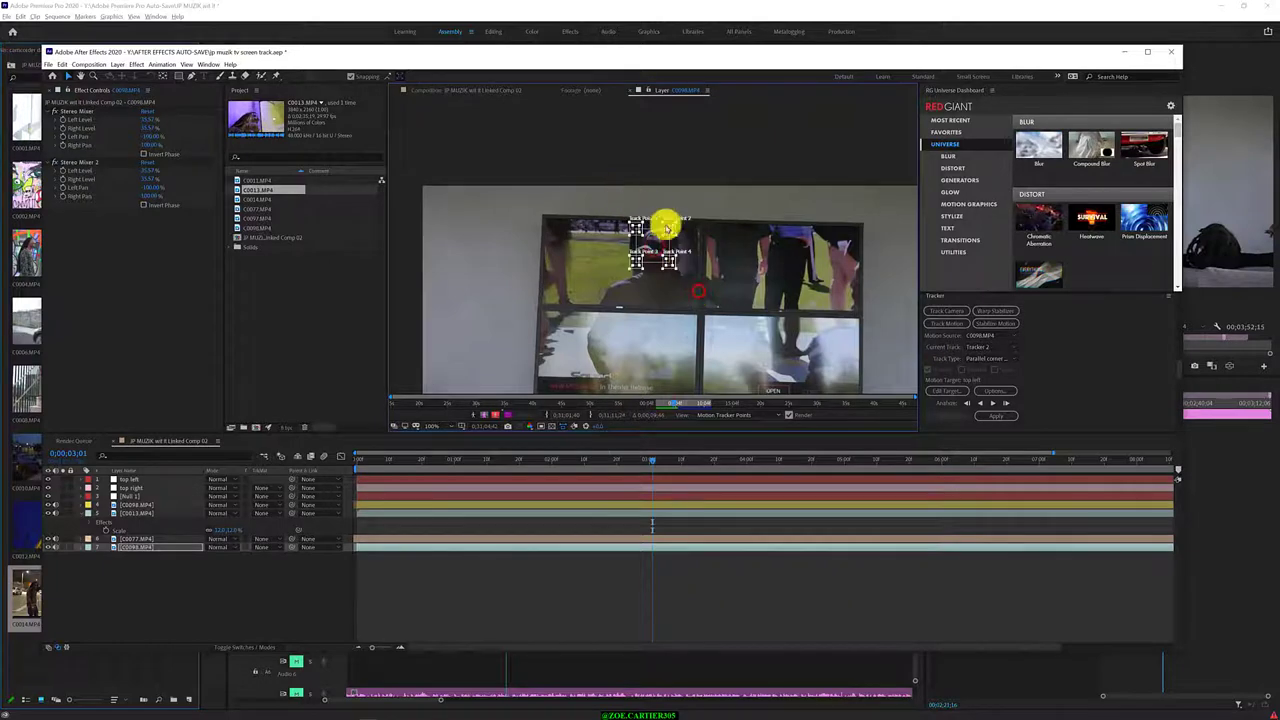
Place track points 2, 1 and 3 on the panel's top-right, top-left and bottom-left corners
scroll(669, 231, up, 2)
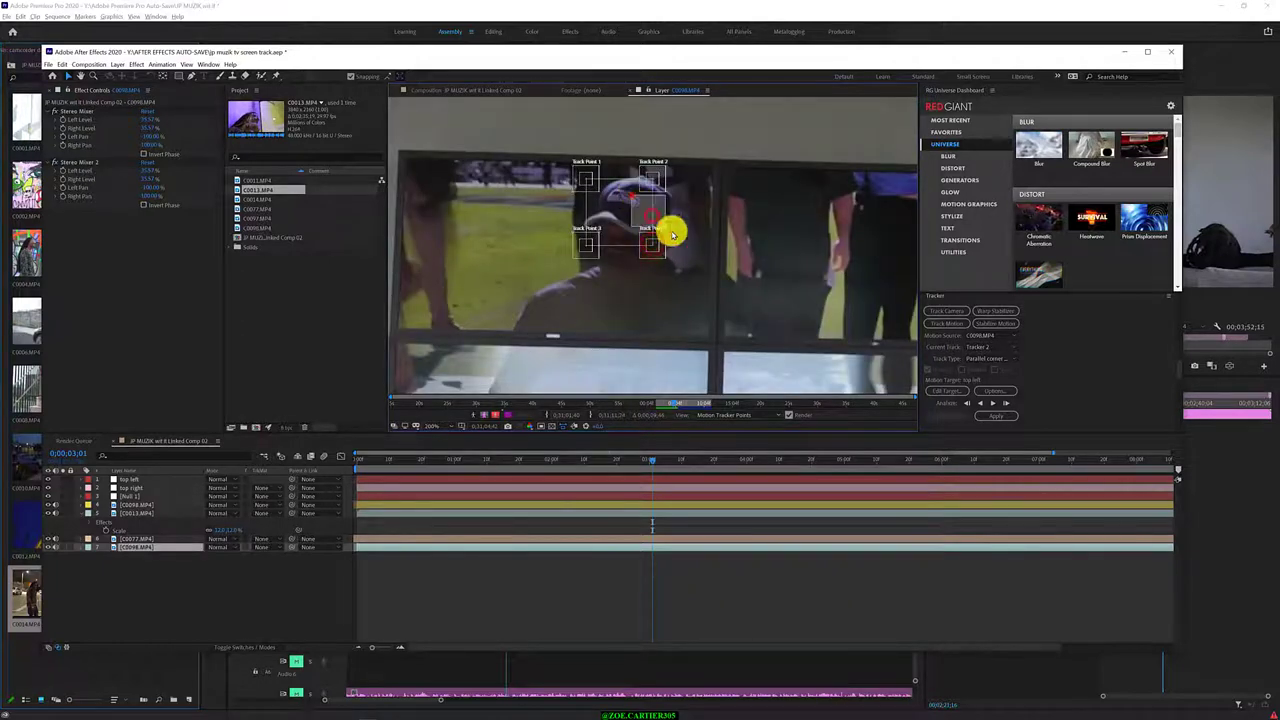
drag(663, 177, 832, 210)
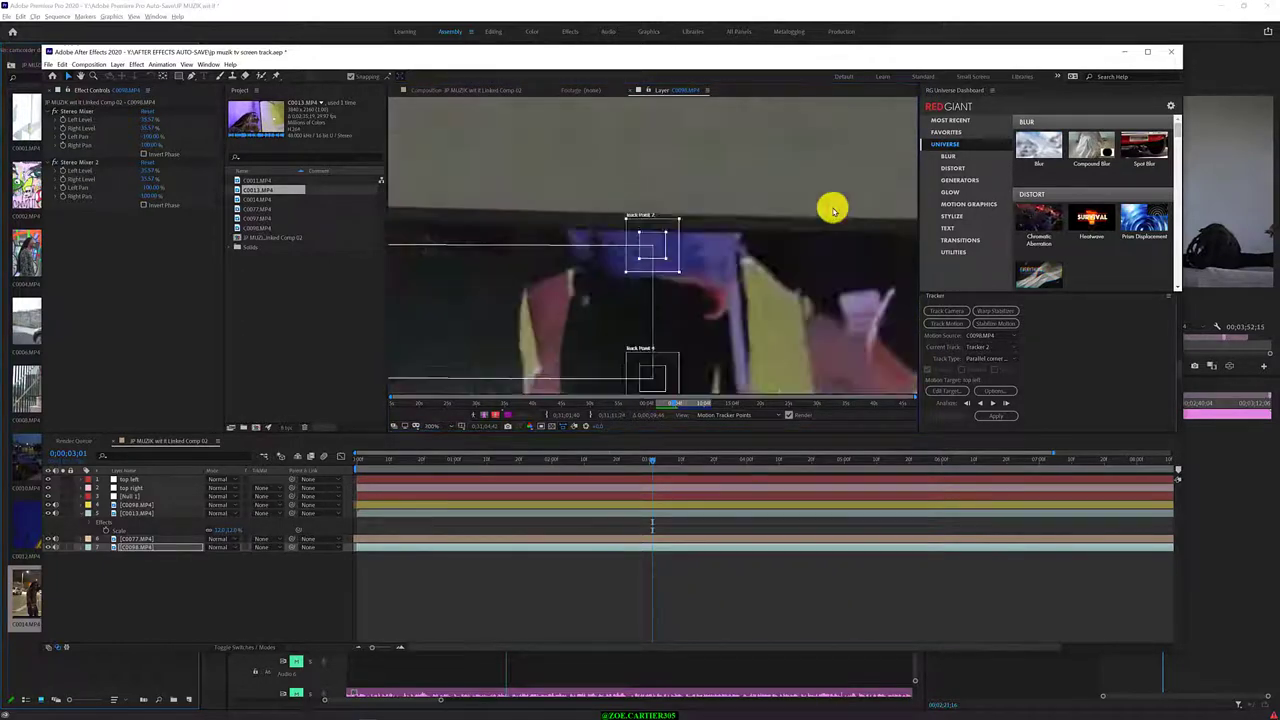
scroll(652, 250, down, 3)
drag(652, 250, 714, 251)
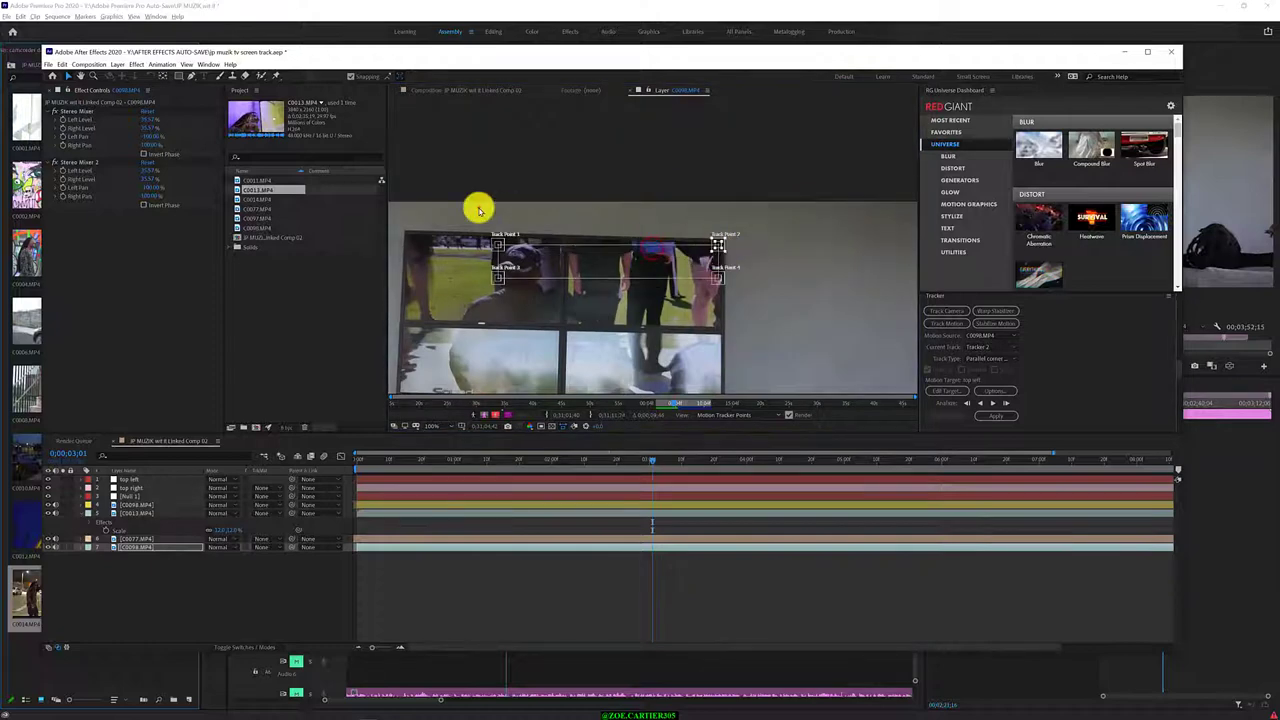
mouse_move(500, 249)
mouse_down()
mouse_move(533, 252)
mouse_move(505, 250)
mouse_up()
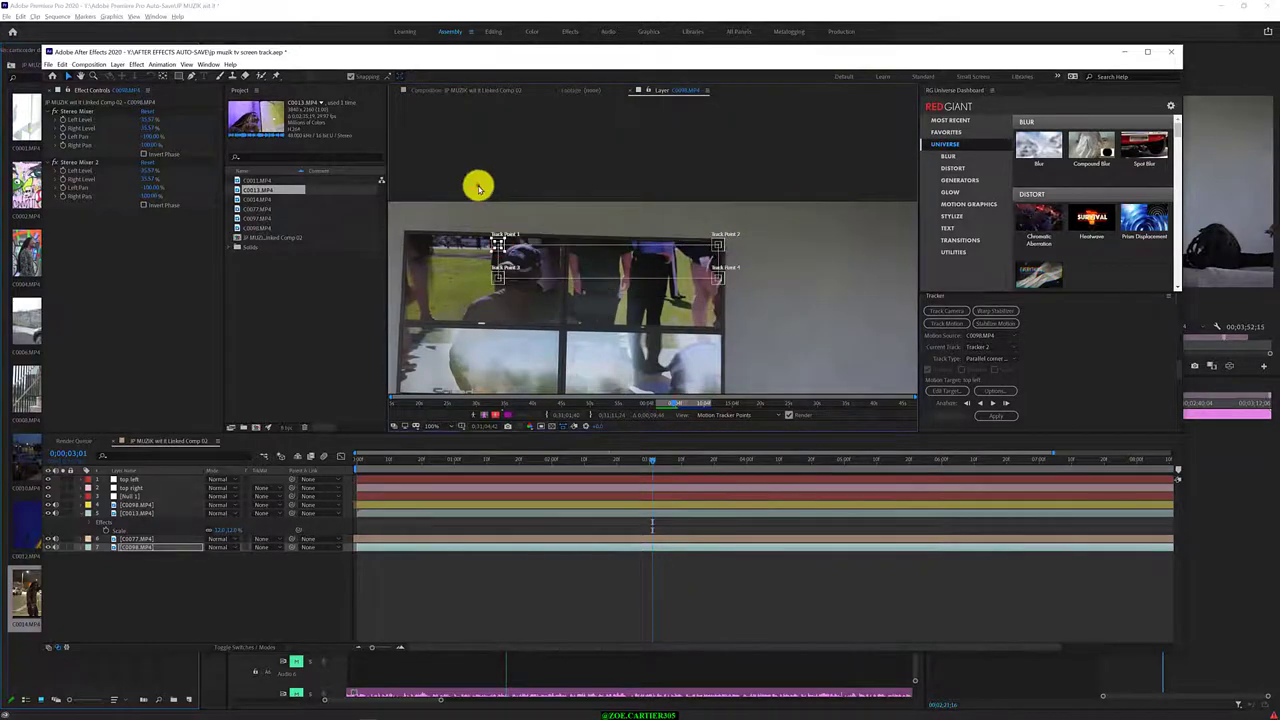
scroll(505, 250, up, 3)
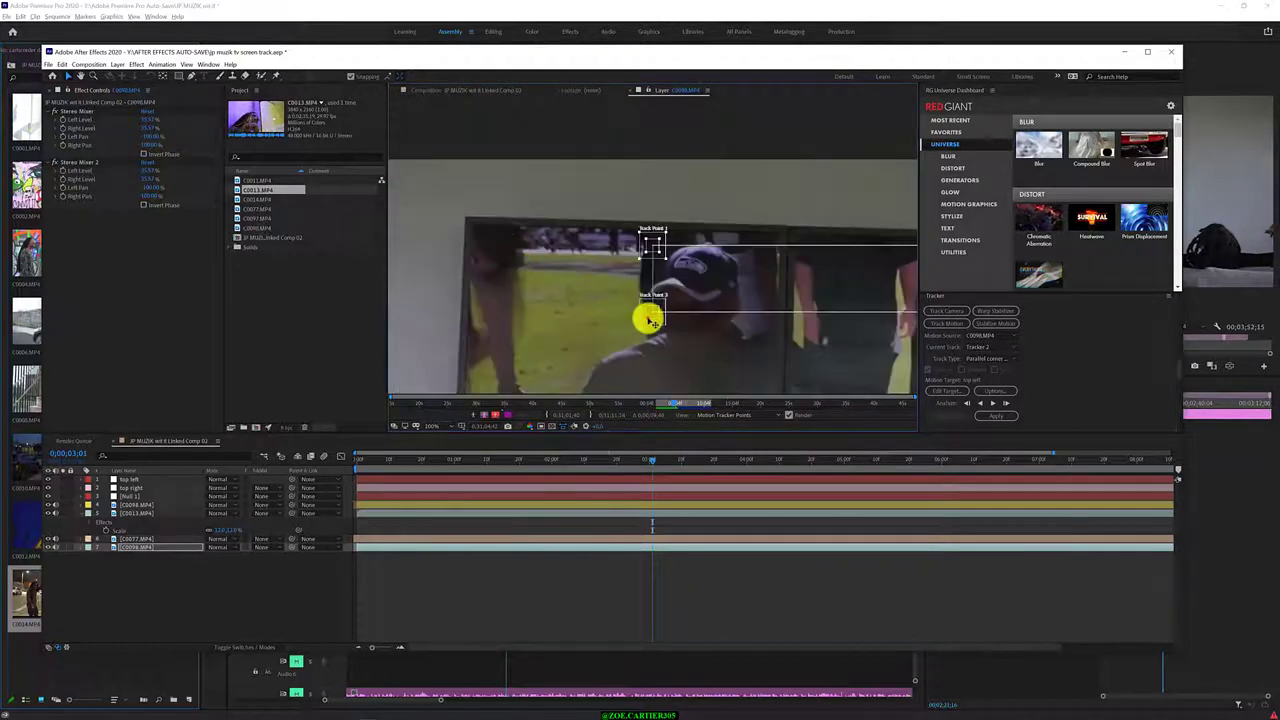
drag(652, 244, 792, 237)
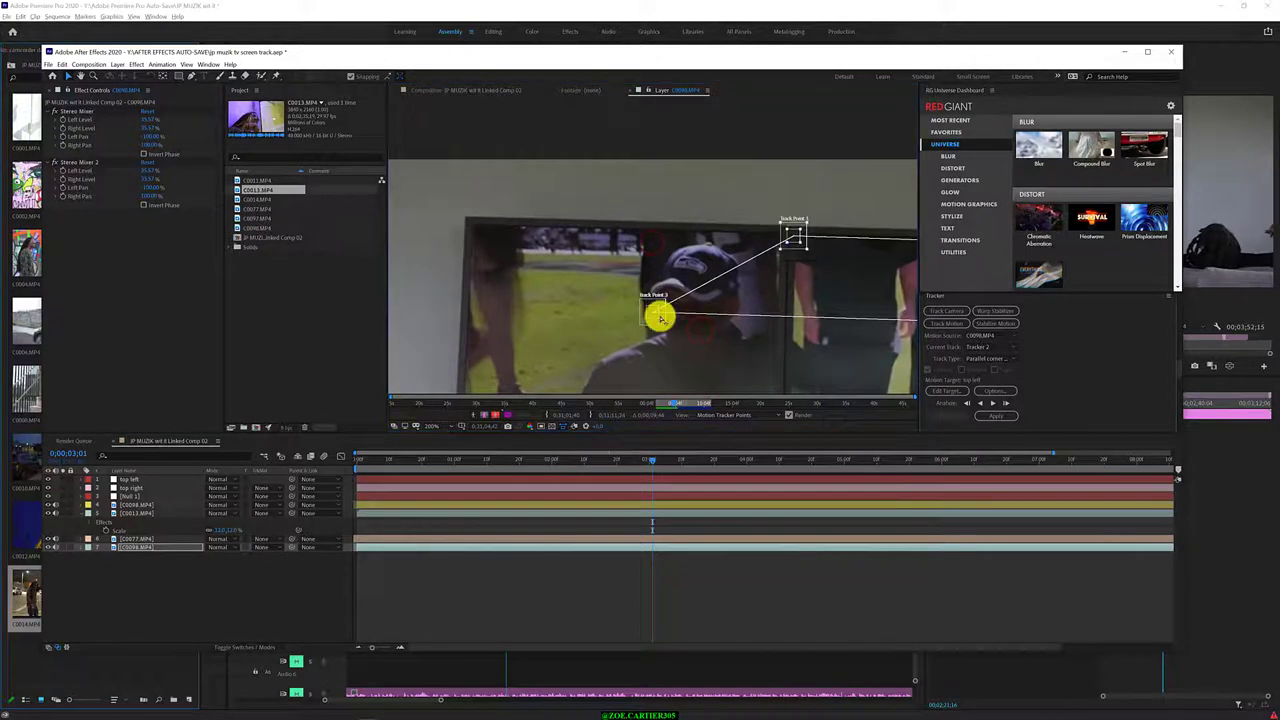
drag(658, 318, 811, 334)
scroll(811, 334, up, 2)
mouse_move(648, 252)
mouse_down()
mouse_move(648, 305)
mouse_move(797, 235)
mouse_up()
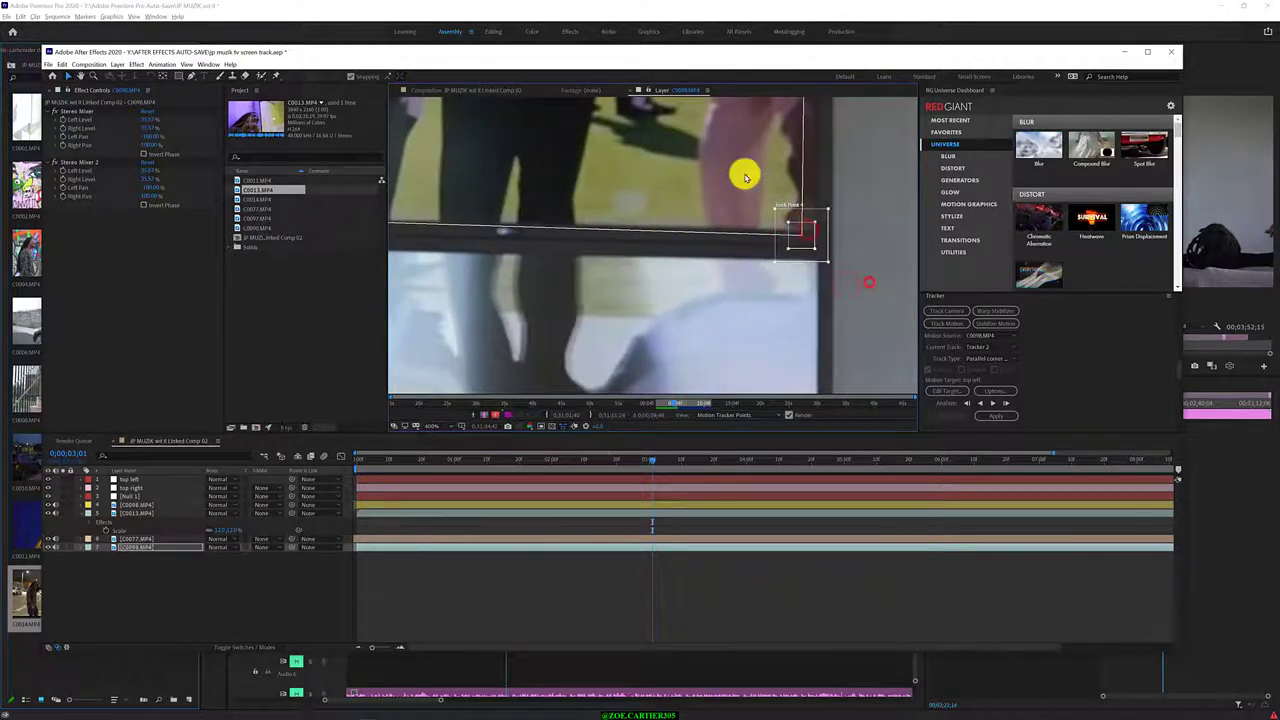
Zoom in and fine-tune track point 1 on the panel's top-left corner
scroll(745, 177, down, 1)
scroll(729, 186, down, 1)
scroll(651, 243, down, 2)
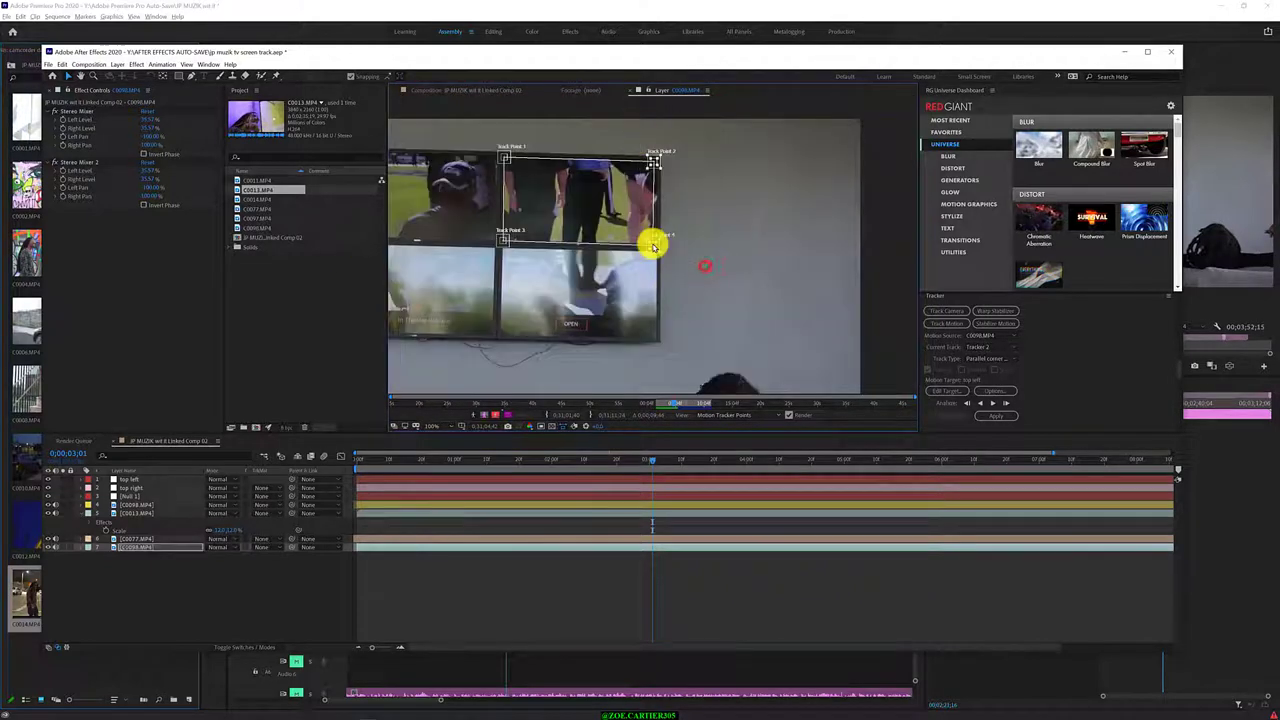
scroll(652, 243, up, 3)
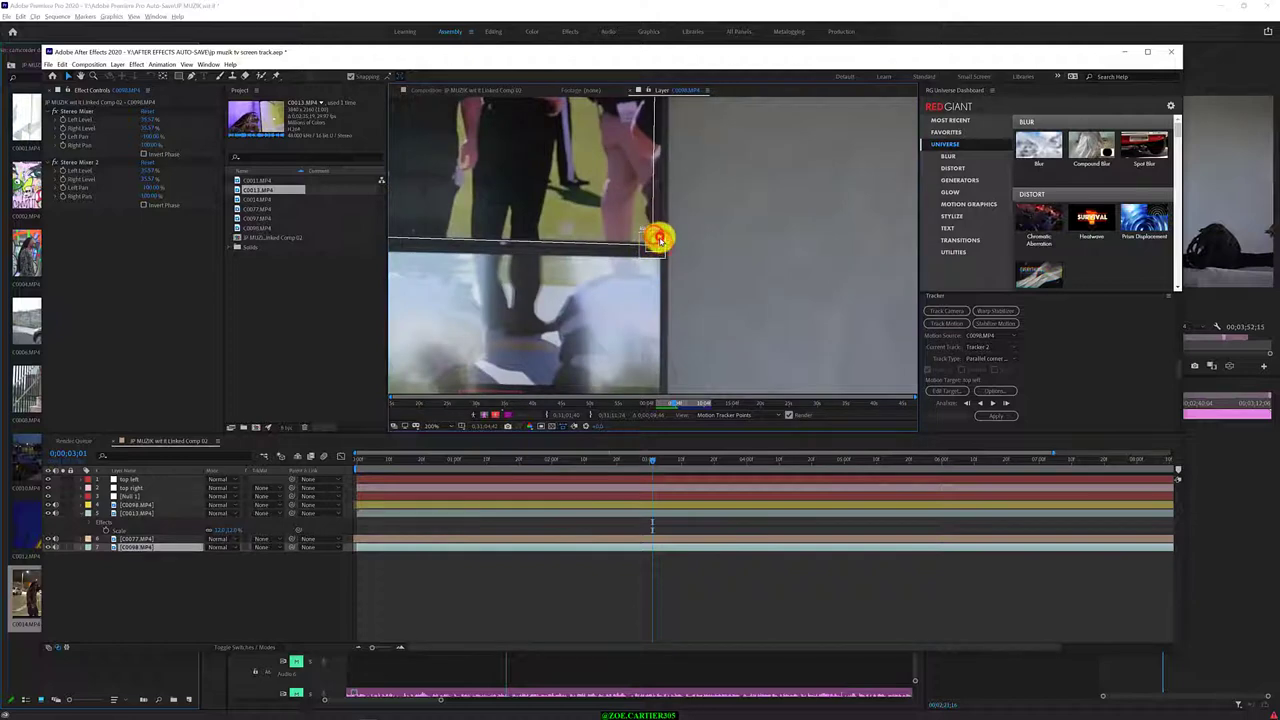
scroll(652, 243, down, 2)
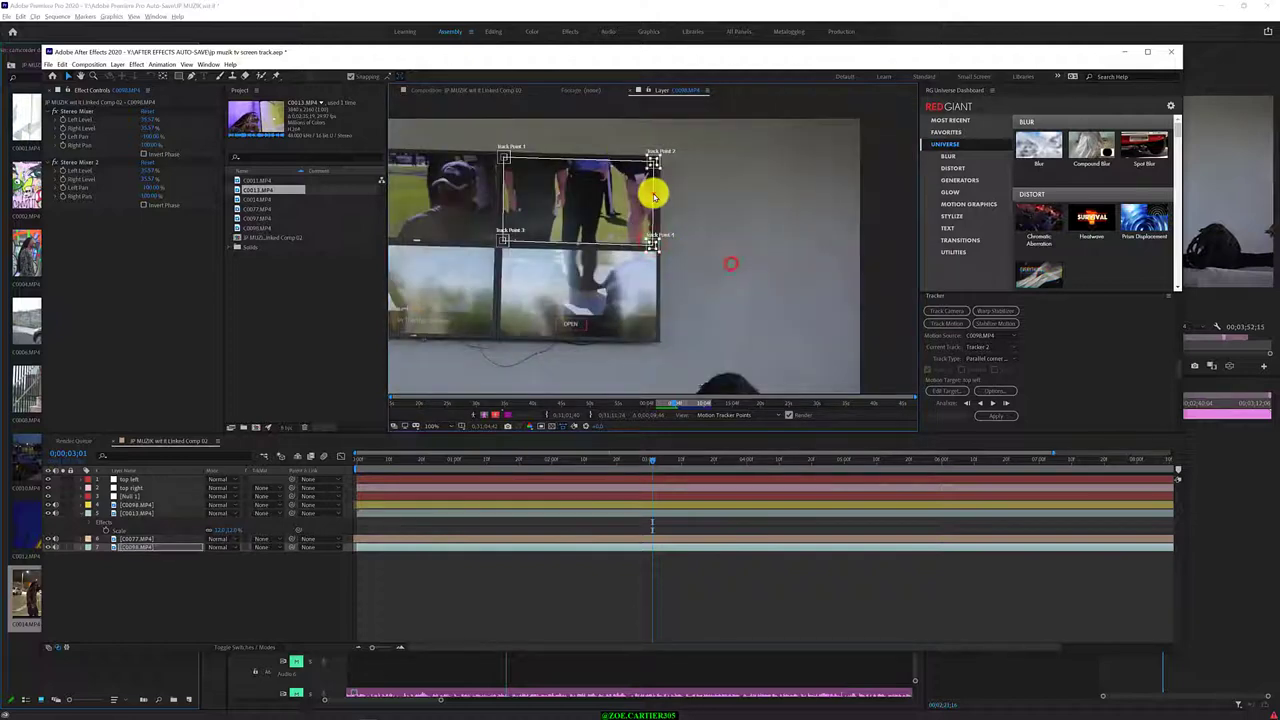
scroll(660, 165, up, 3)
scroll(660, 165, down, 3)
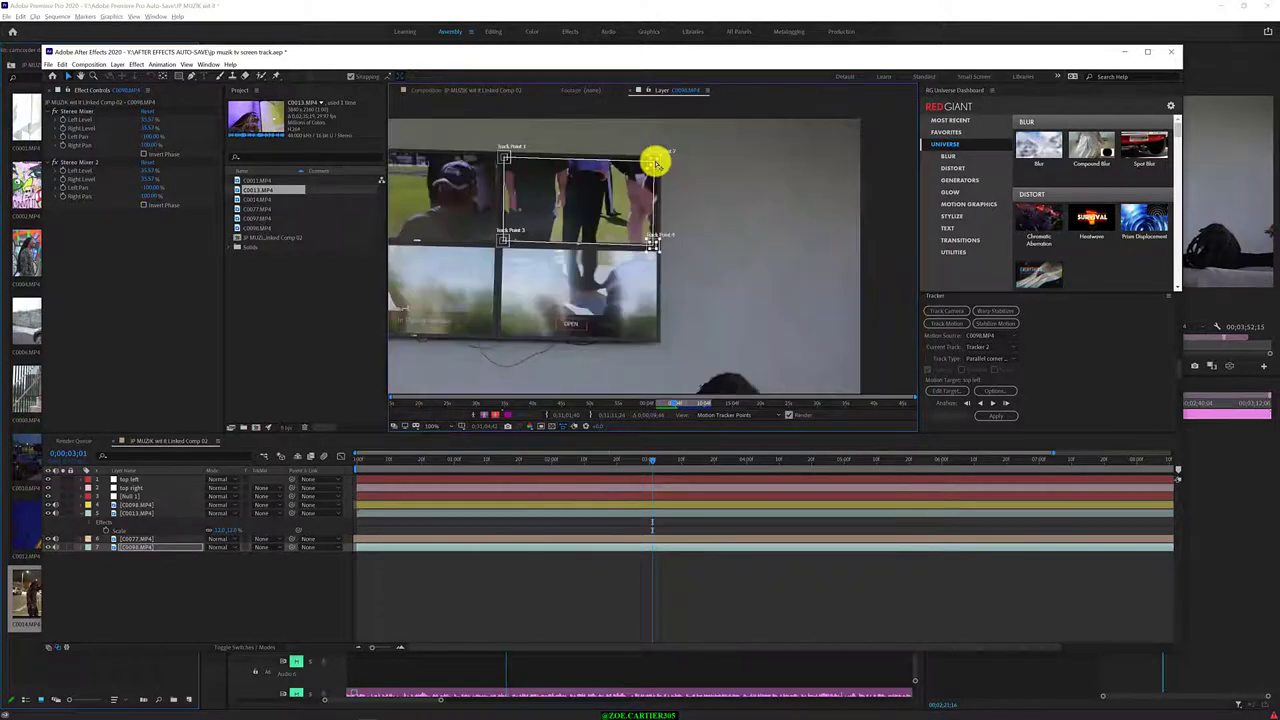
scroll(657, 163, up, 2)
scroll(655, 163, down, 2)
scroll(662, 240, up, 2)
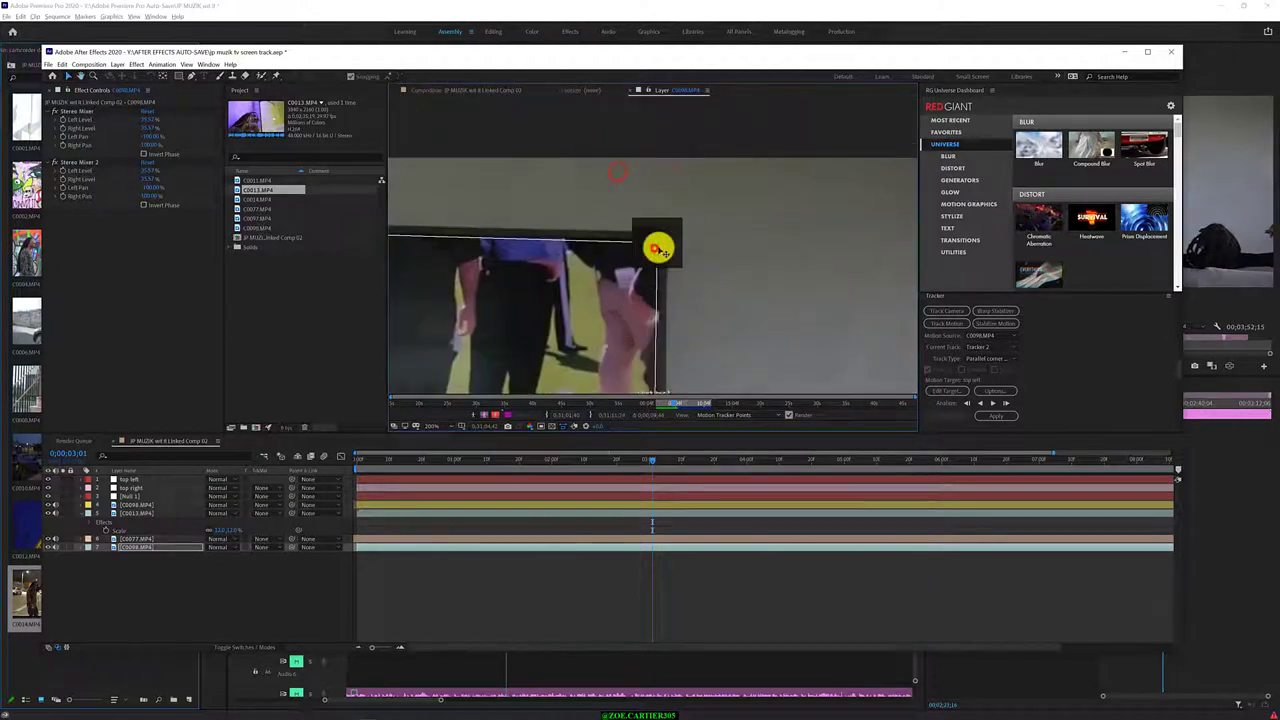
scroll(656, 245, up, 2)
scroll(651, 243, down, 2)
scroll(651, 243, up, 2)
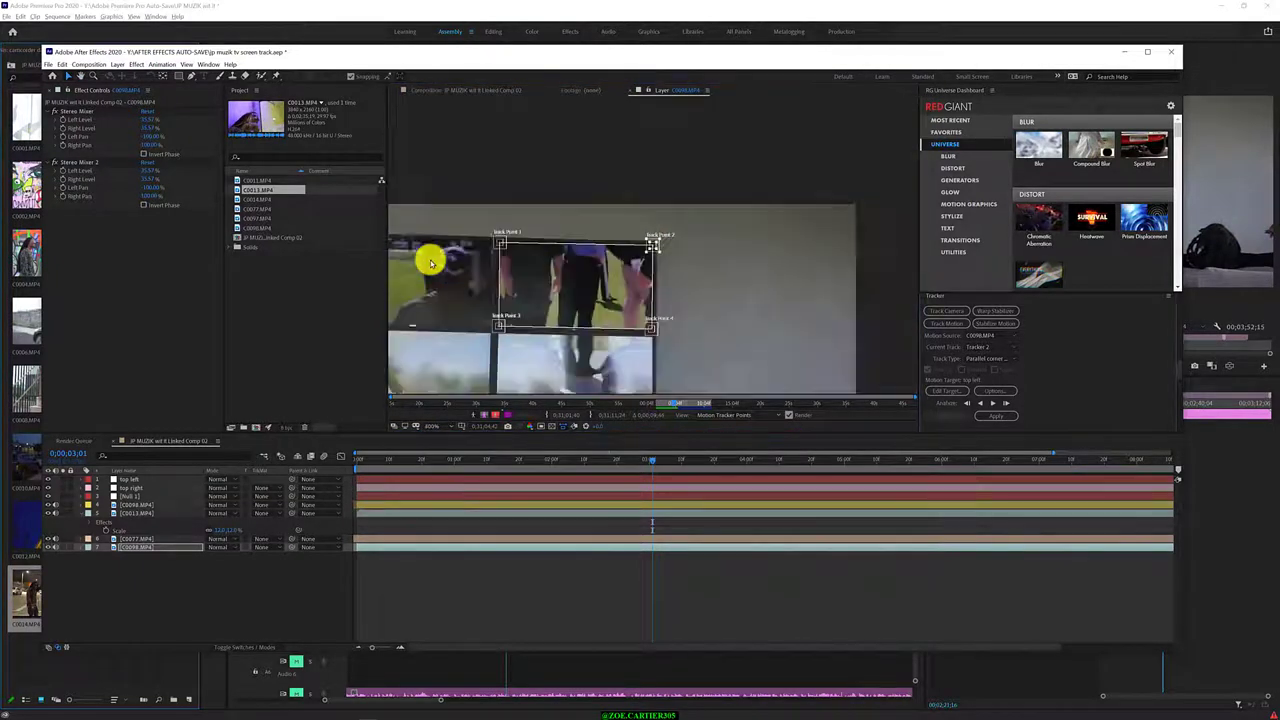
drag(500, 243, 500, 244)
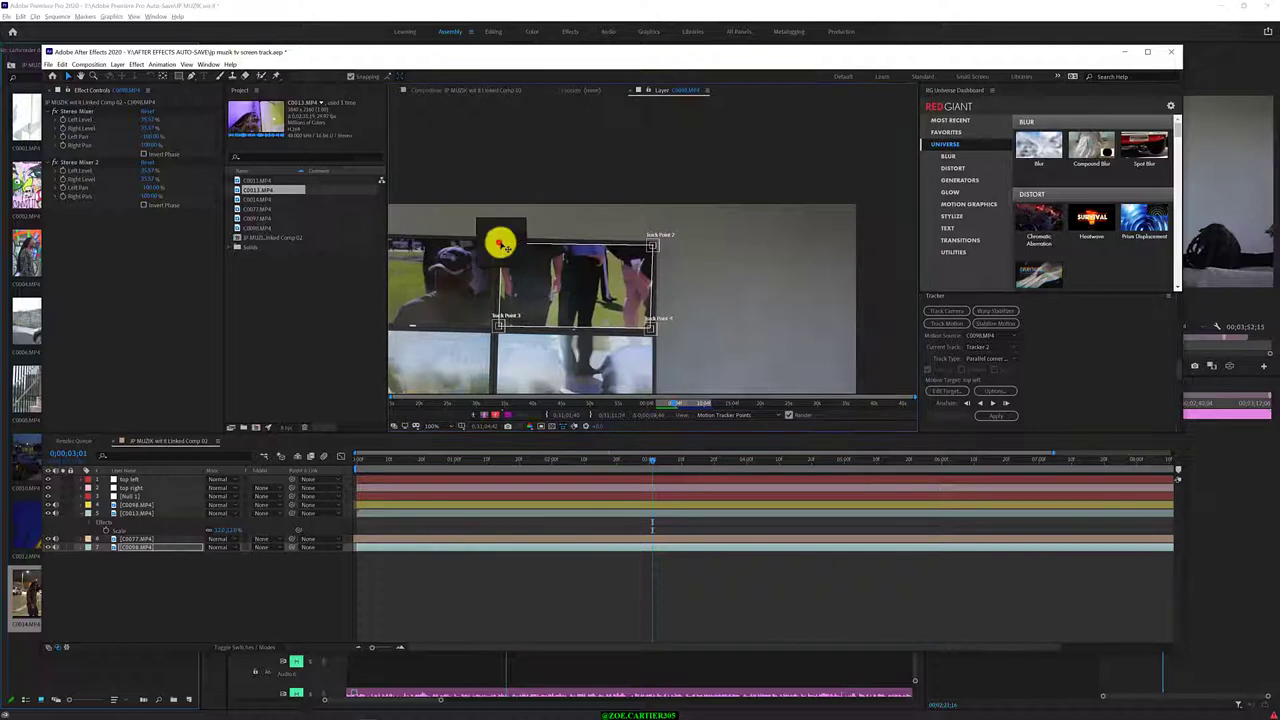
scroll(686, 314, down, 1)
scroll(654, 263, up, 4)
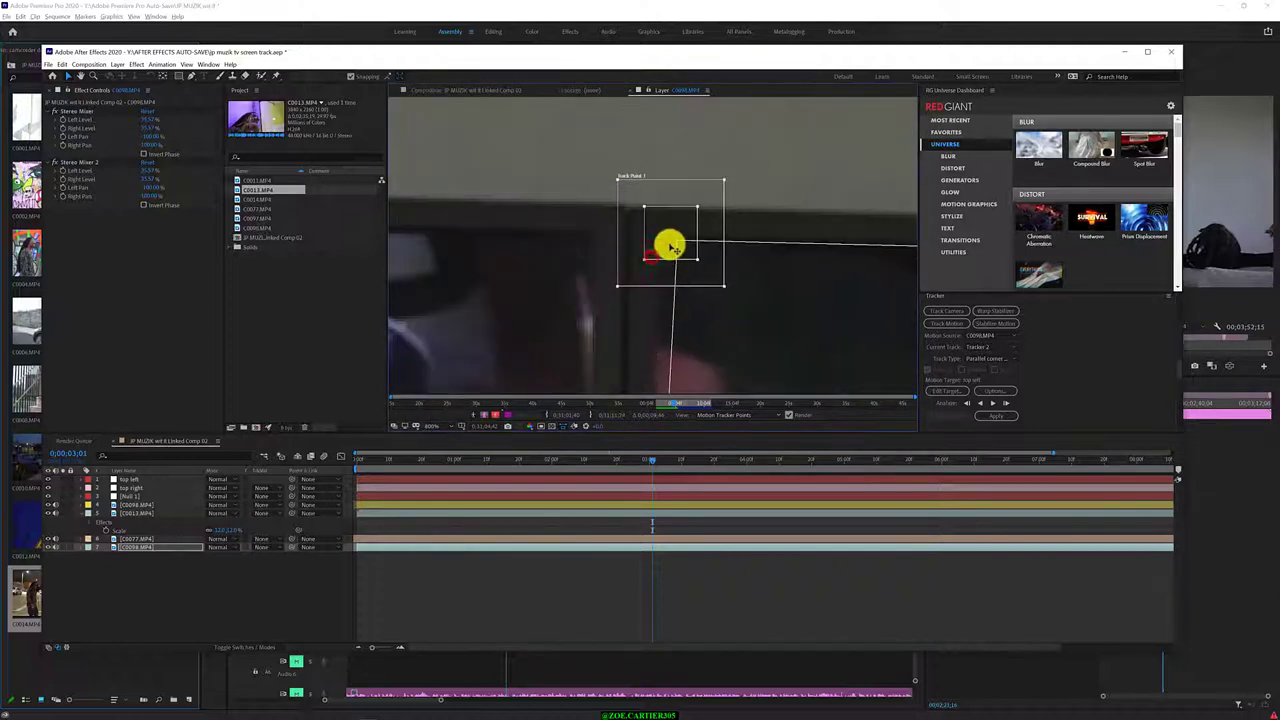
scroll(700, 277, down, 4)
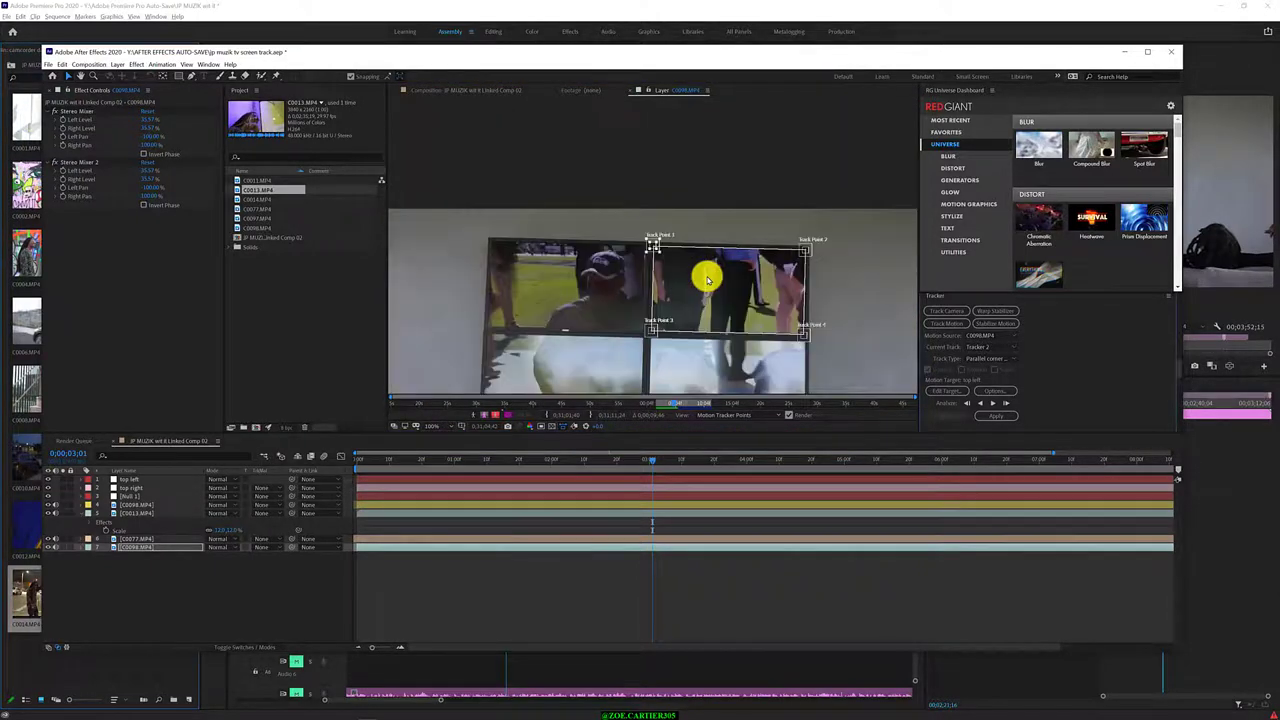
From the first frame, realign track points 1–3 on the panel corners and analyze the track backward
key(Home)
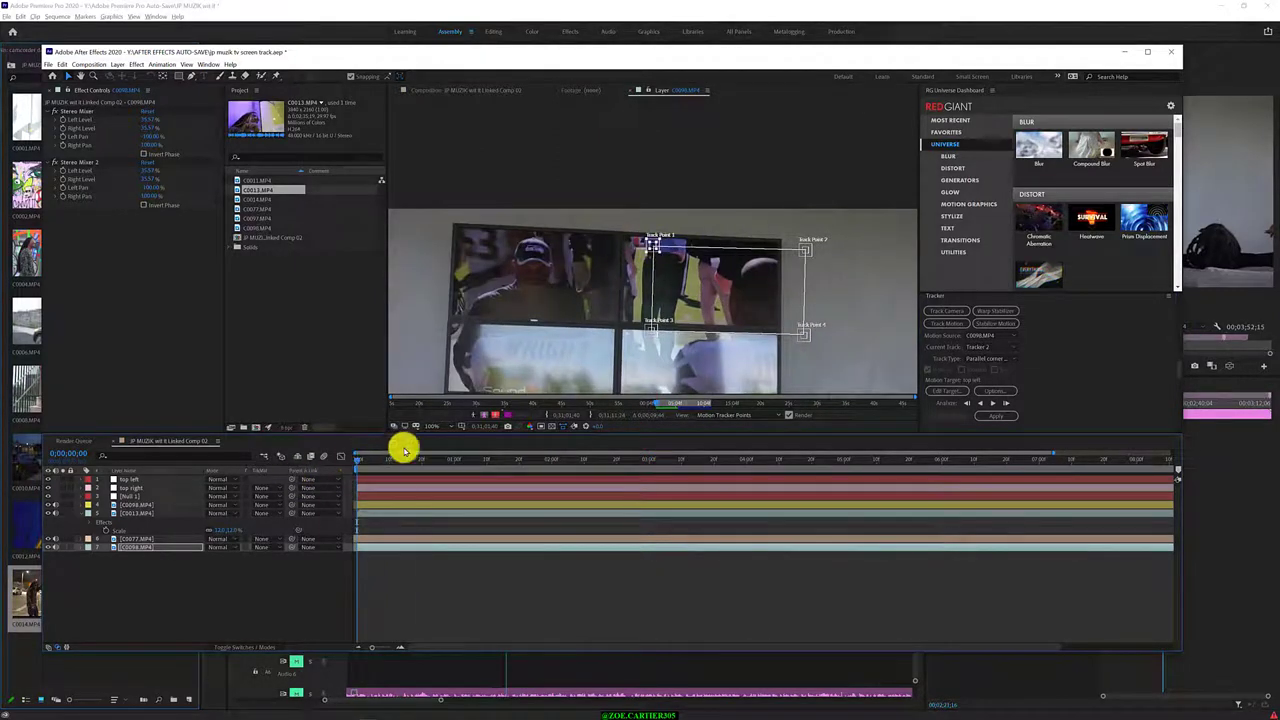
drag(623, 223, 651, 246)
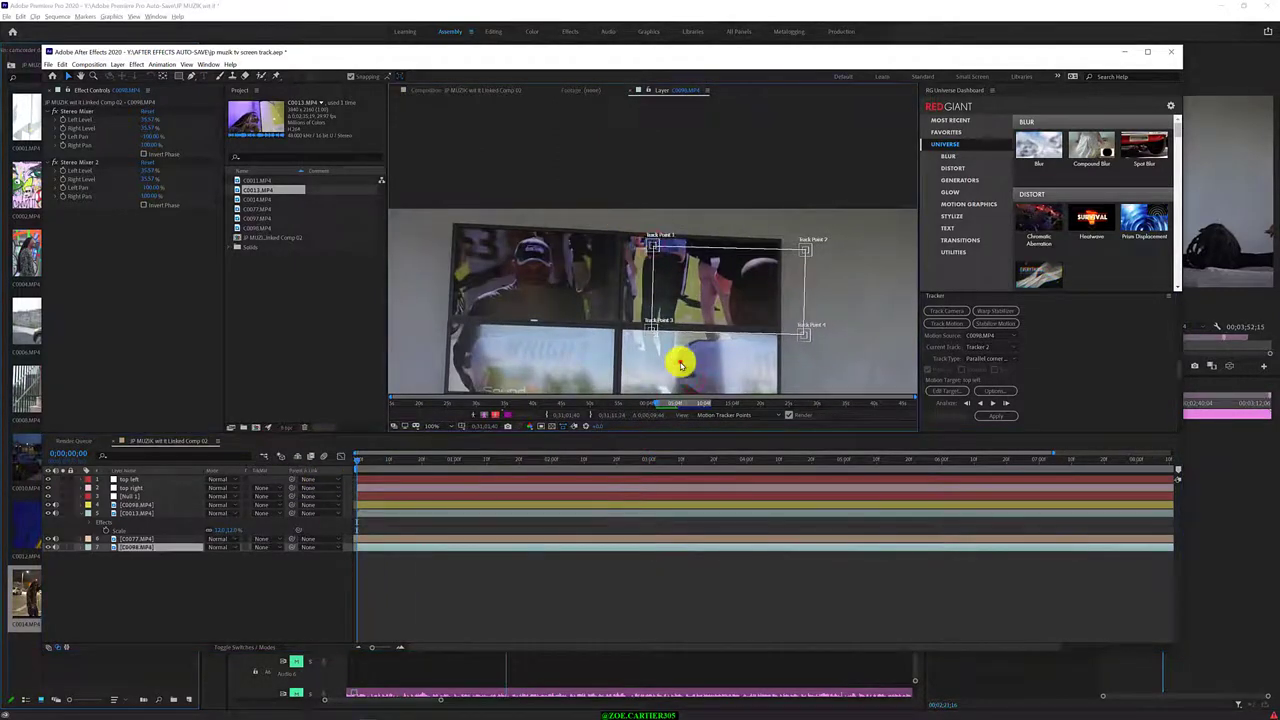
click(651, 245)
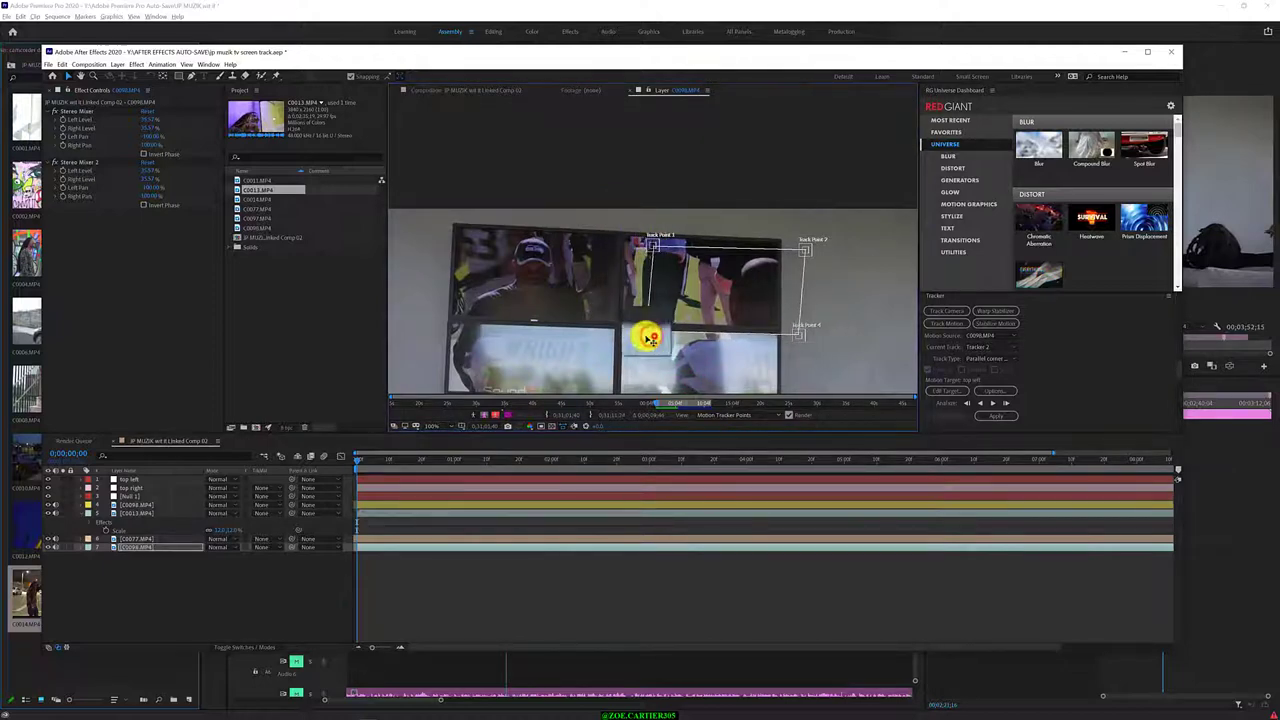
drag(651, 339, 621, 316)
drag(651, 247, 650, 242)
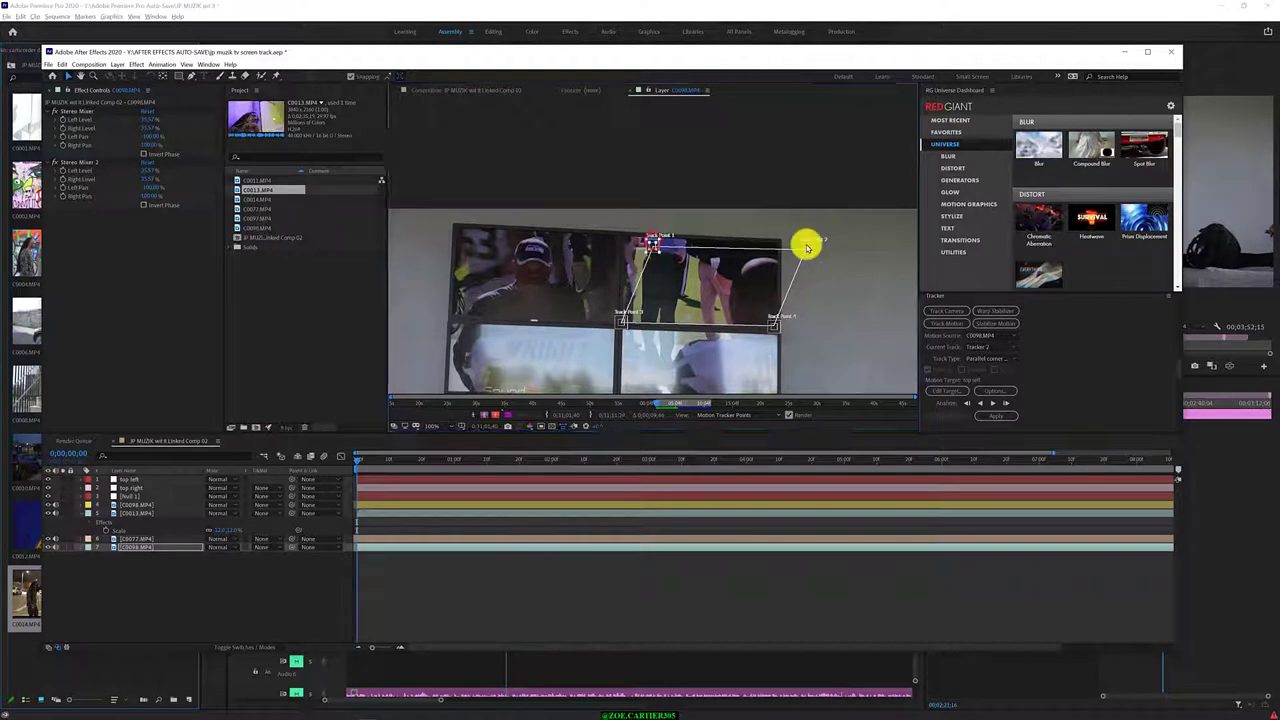
drag(805, 249, 775, 243)
drag(647, 244, 623, 234)
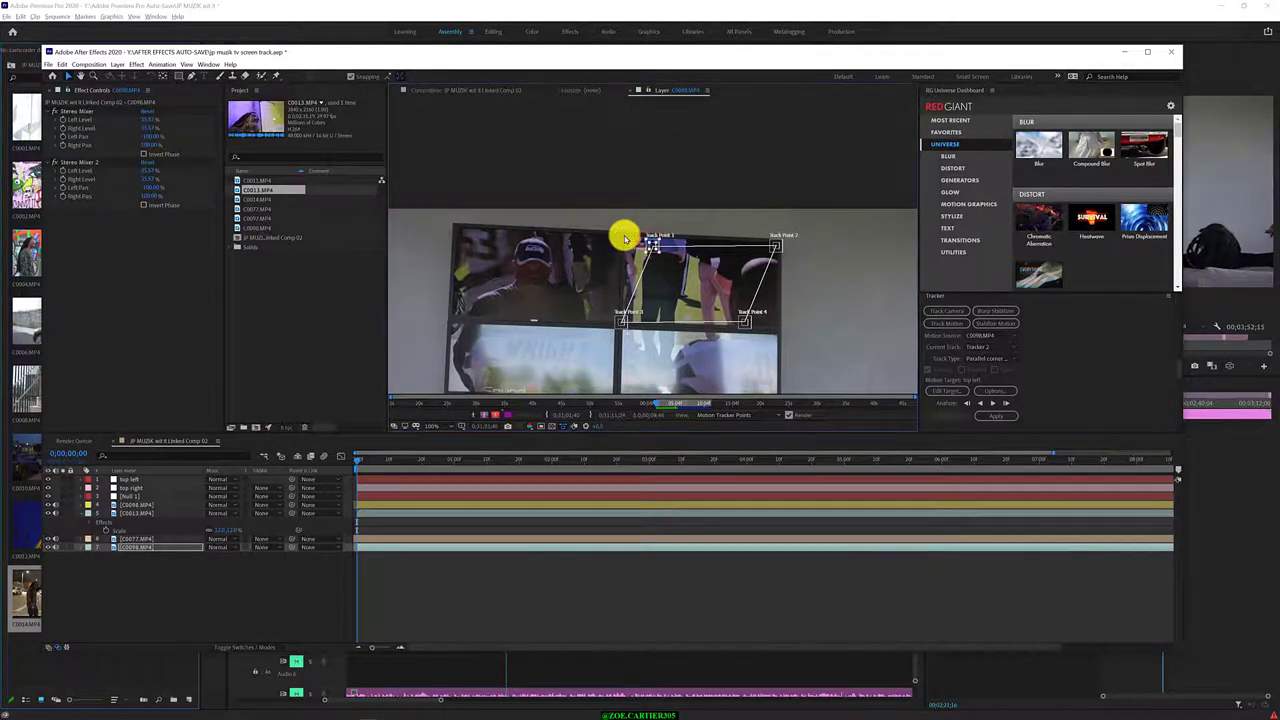
mouse_move(455, 459)
mouse_down()
mouse_move(590, 461)
mouse_move(766, 491)
mouse_move(357, 457)
mouse_move(457, 457)
mouse_move(367, 461)
mouse_move(660, 503)
mouse_move(655, 477)
mouse_up()
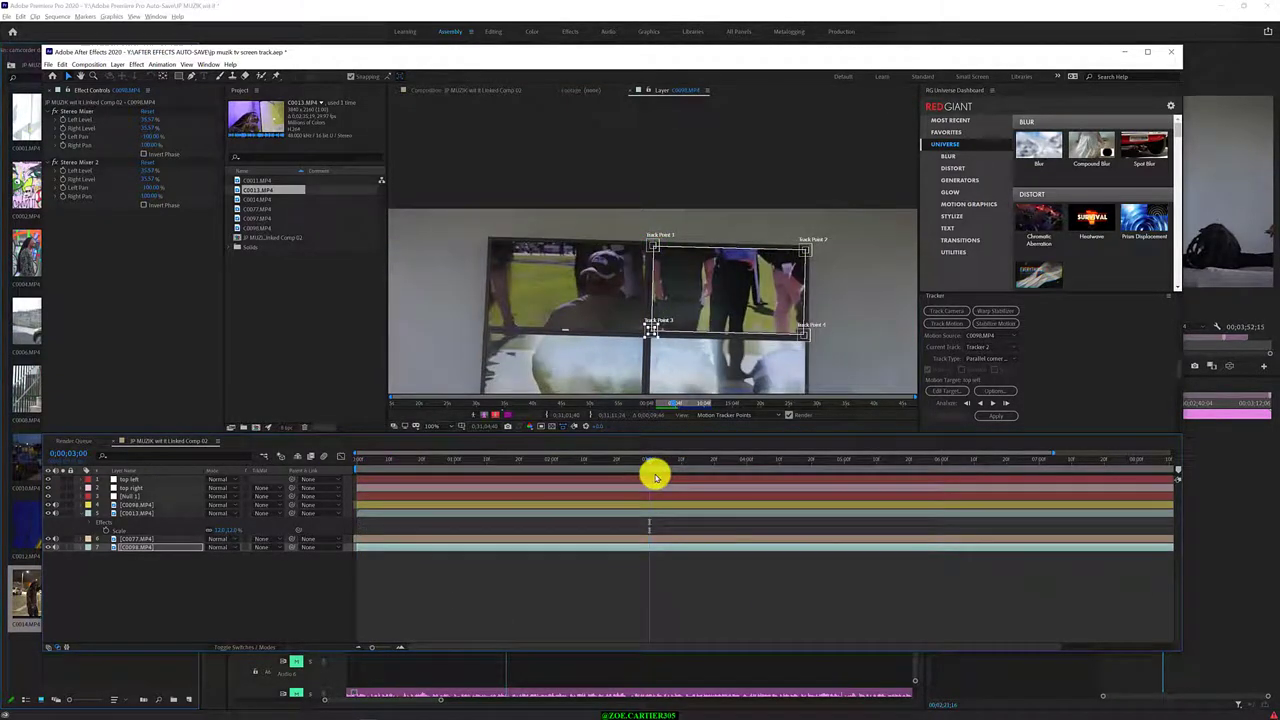
click(966, 405)
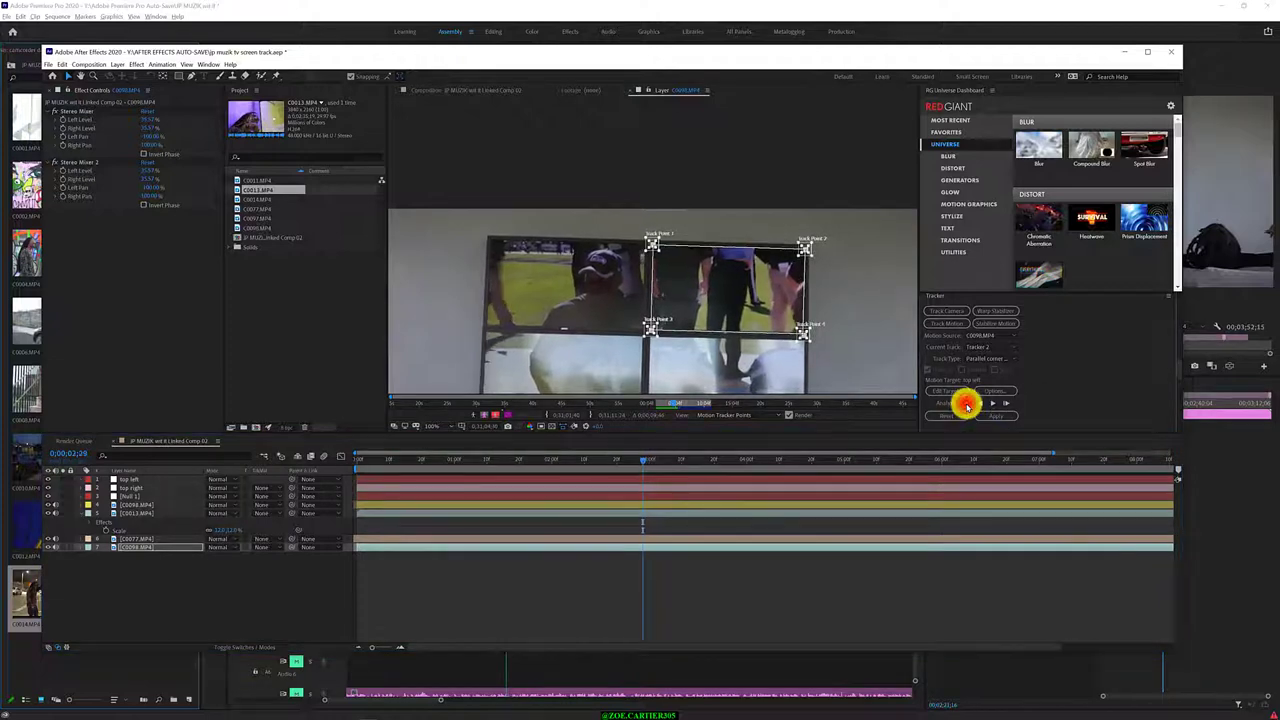
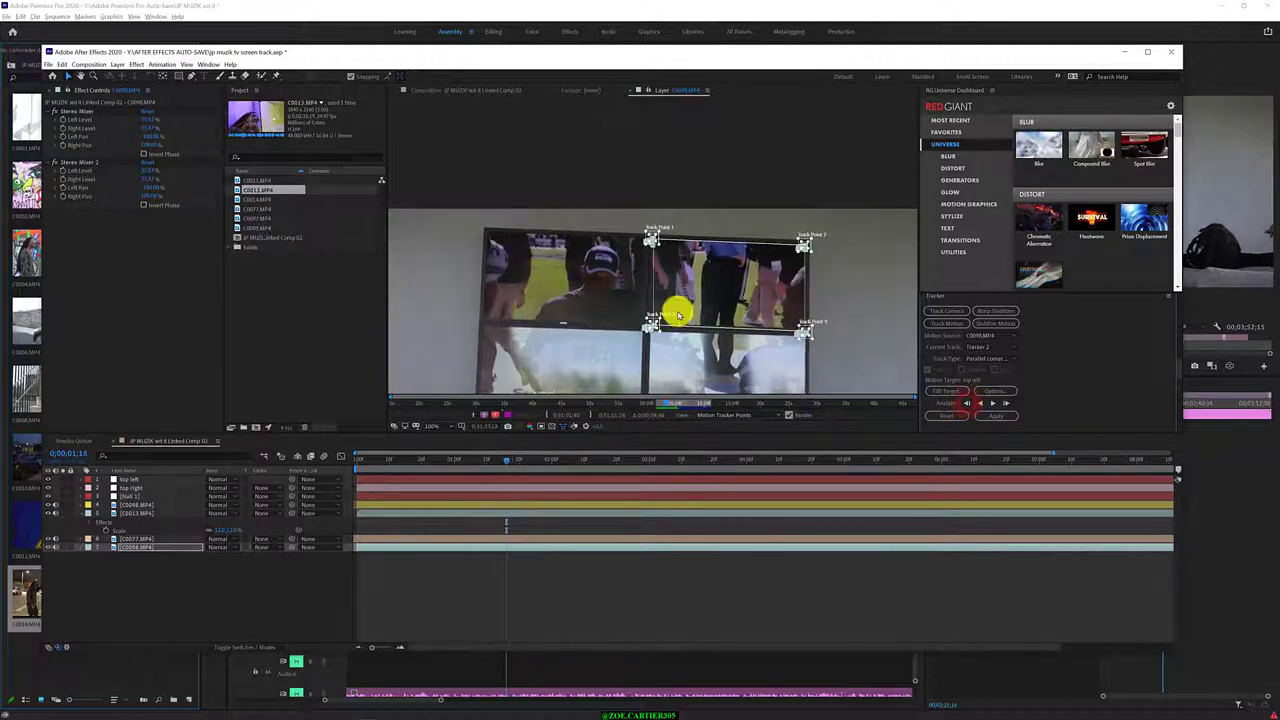
Zoom and pan the Layer panel so all four of Tracker 2's track points are visible
click(92, 77)
click(664, 328)
click(67, 76)
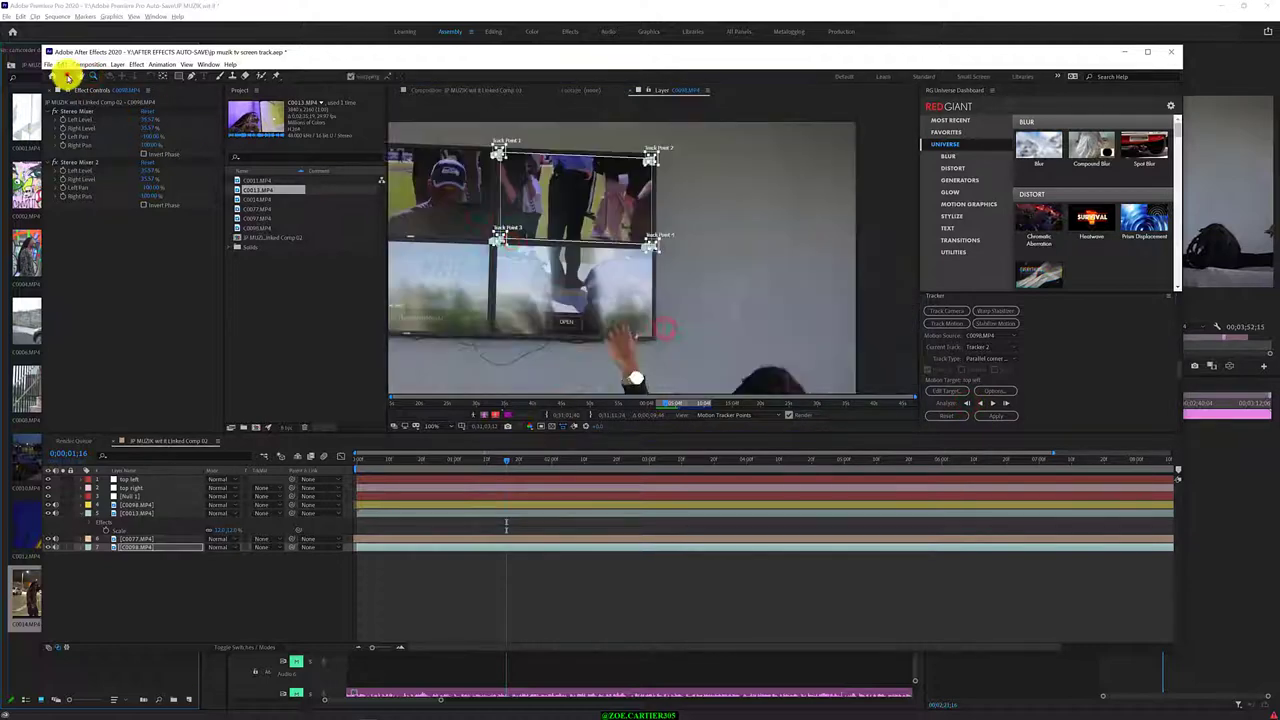
scroll(494, 216, down, 1)
scroll(472, 212, up, 2)
scroll(482, 239, up, 1)
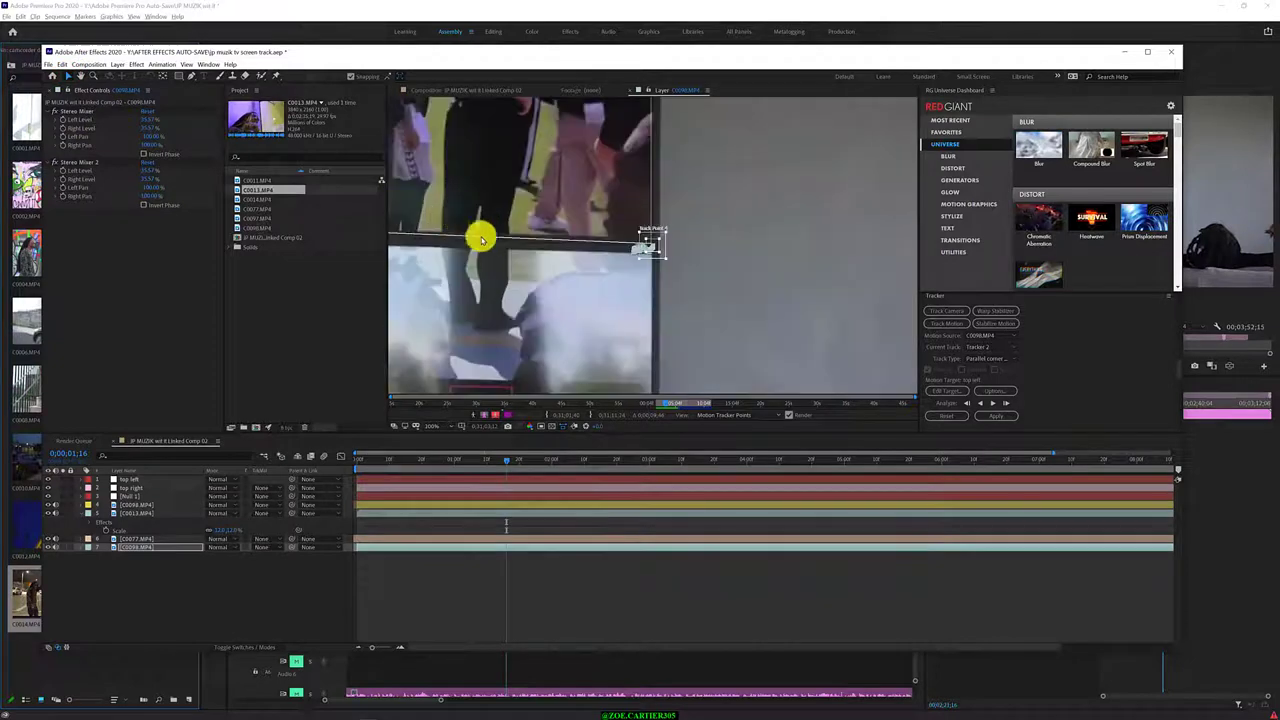
drag(431, 270, 626, 351)
drag(557, 314, 552, 308)
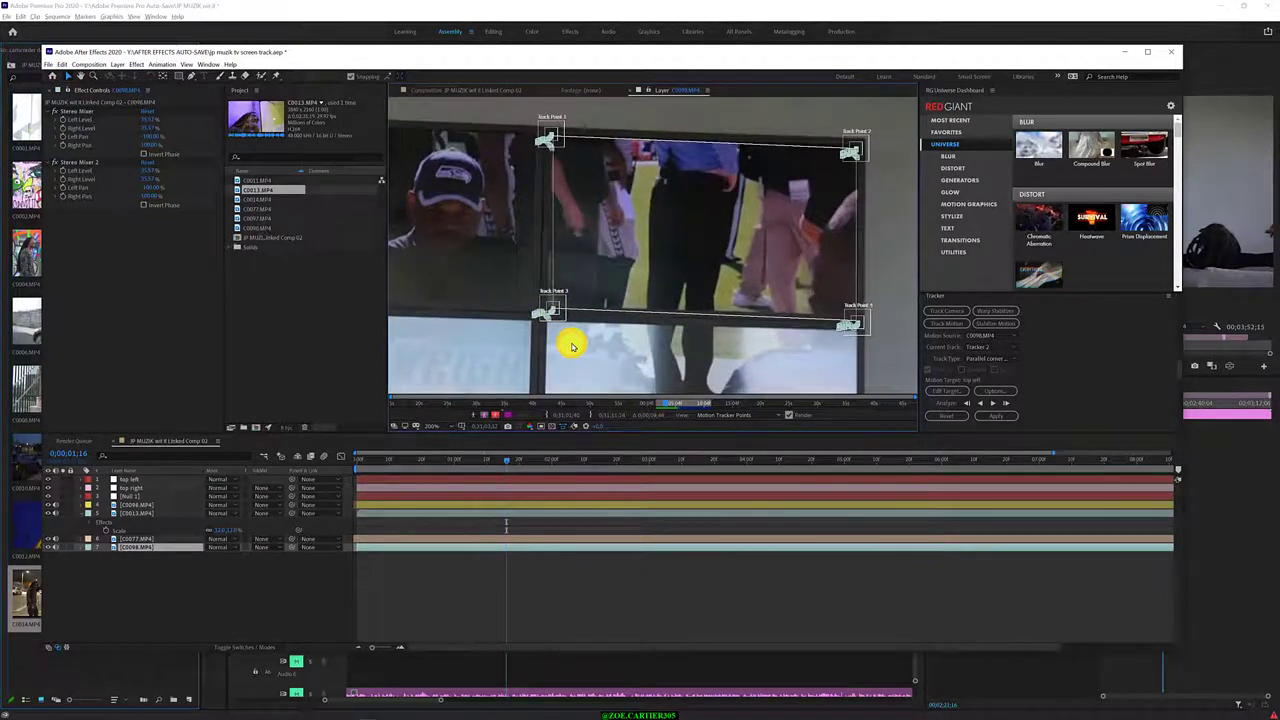
Expand C0098.MP4's Motion Trackers and inspect the track points' Attach Point and Attach Point Offset values
click(88, 552)
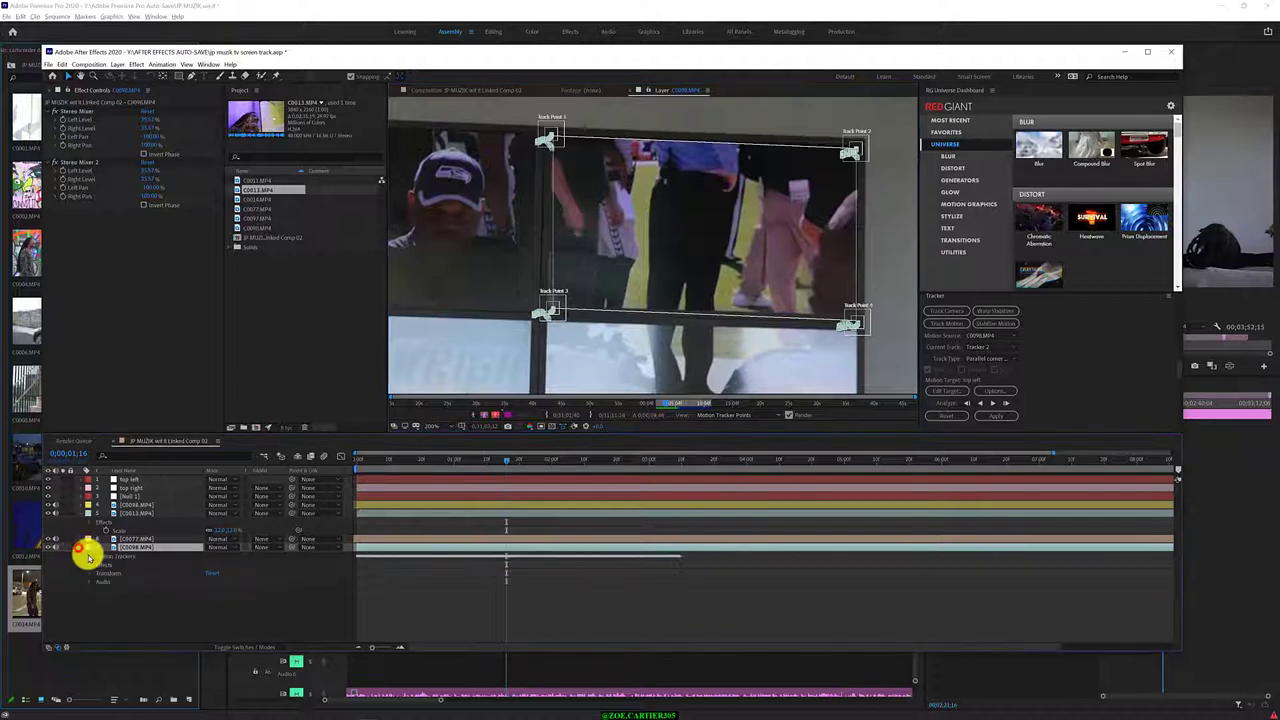
click(88, 556)
scroll(110, 600, down, 2)
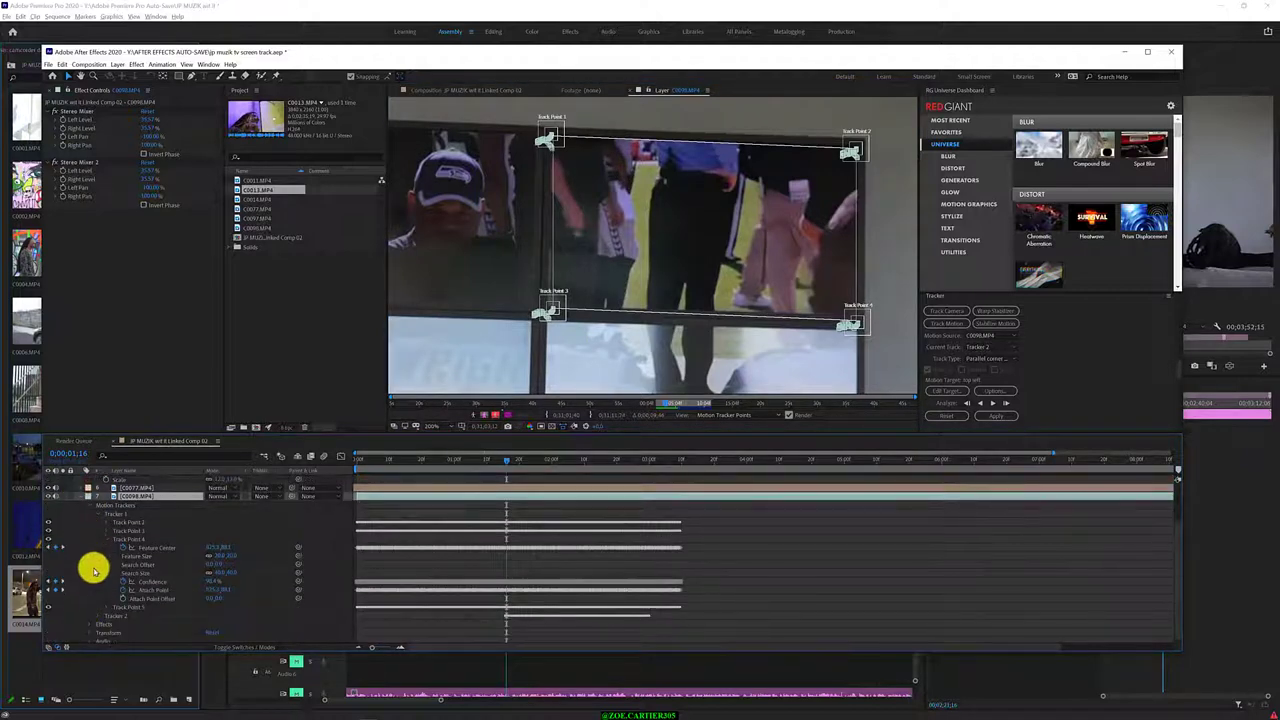
click(105, 534)
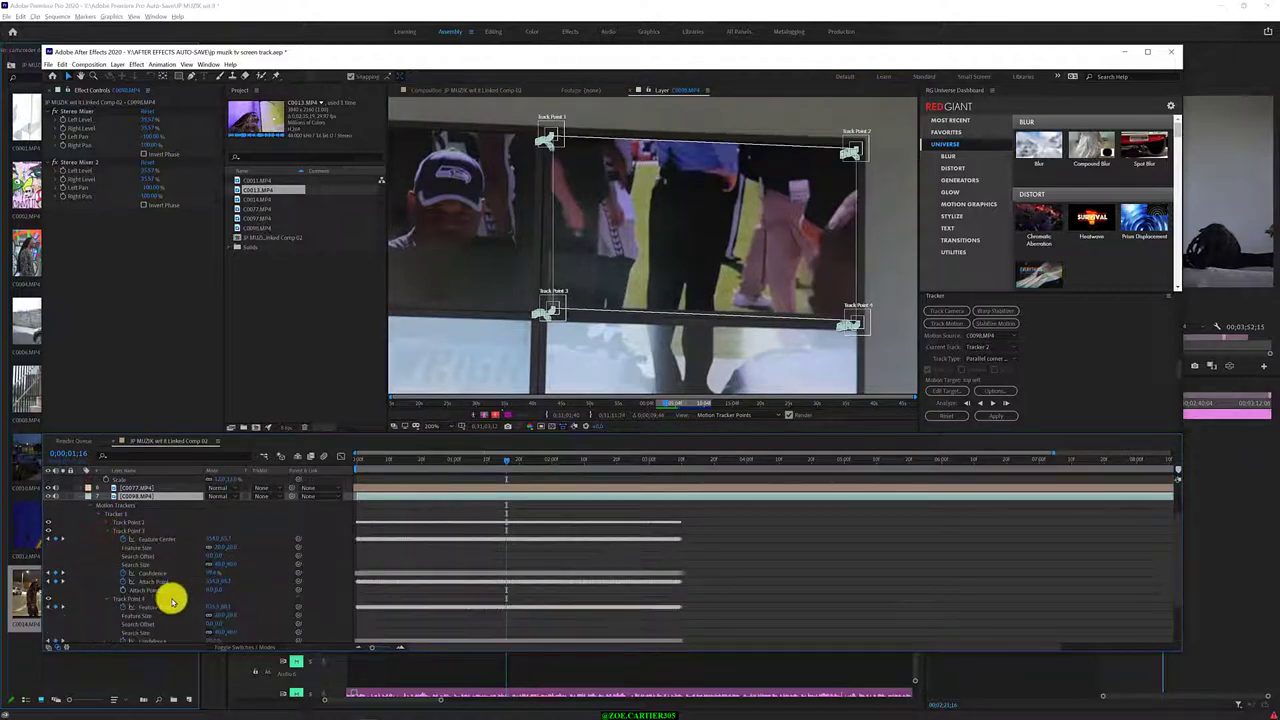
click(212, 589)
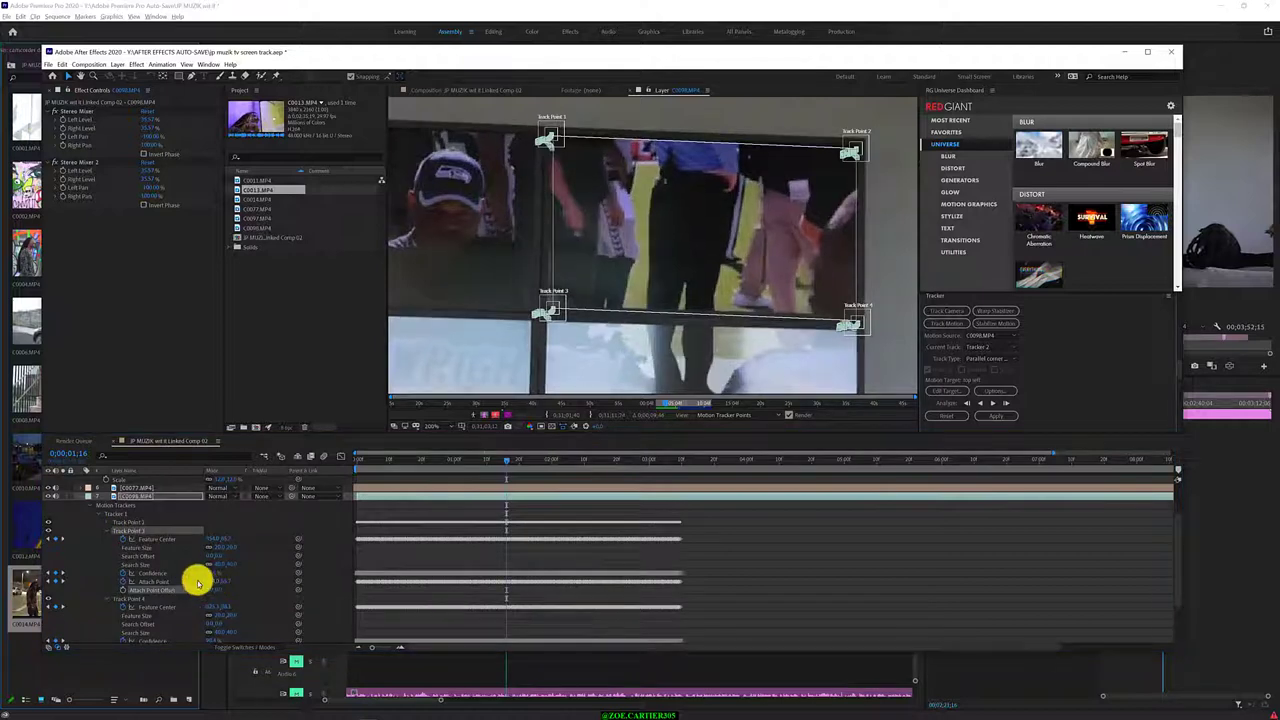
click(206, 581)
click(201, 591)
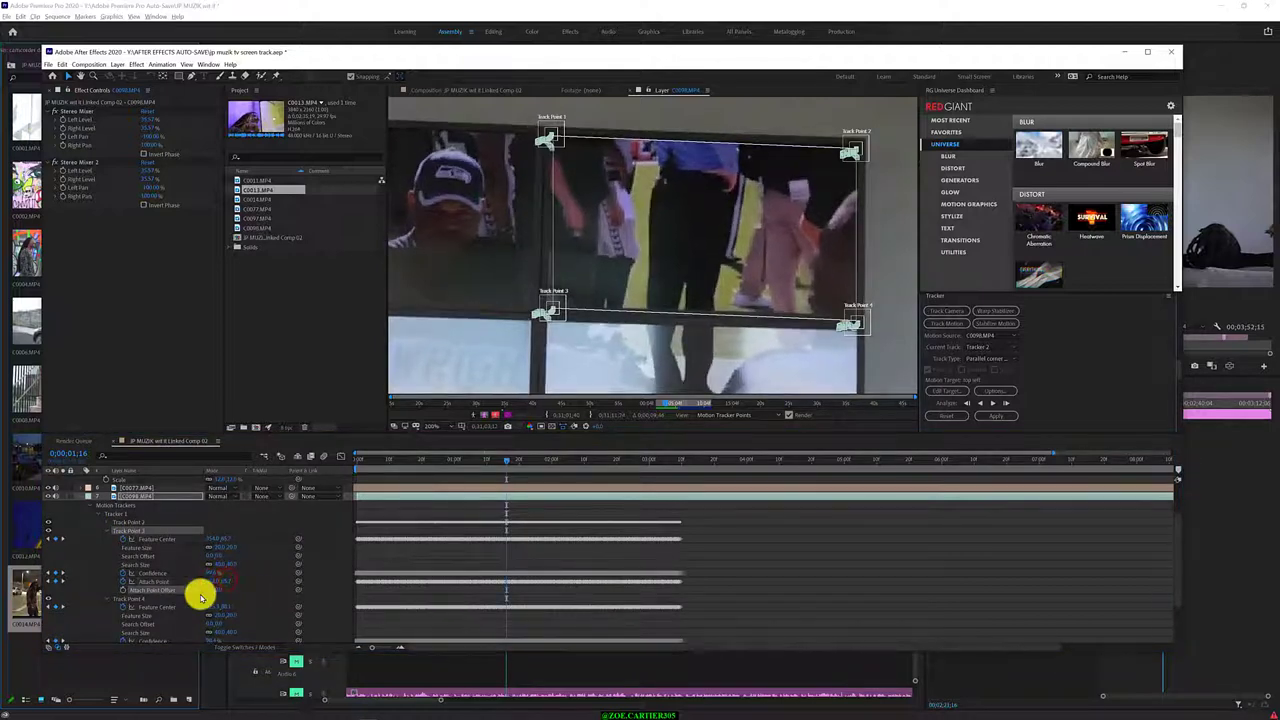
Shift Track Point 3's Feature Center and drag Track Points 3 and 1 onto the panel corners
click(225, 540)
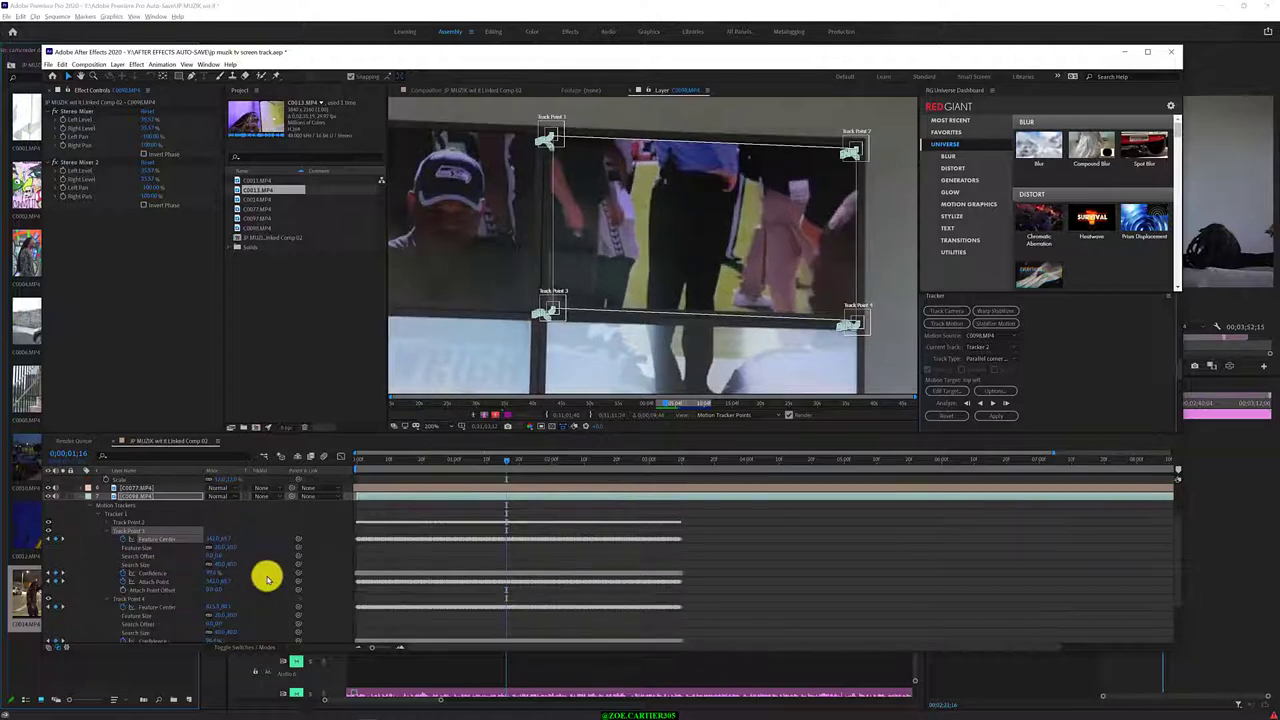
click(242, 539)
drag(242, 539, 226, 537)
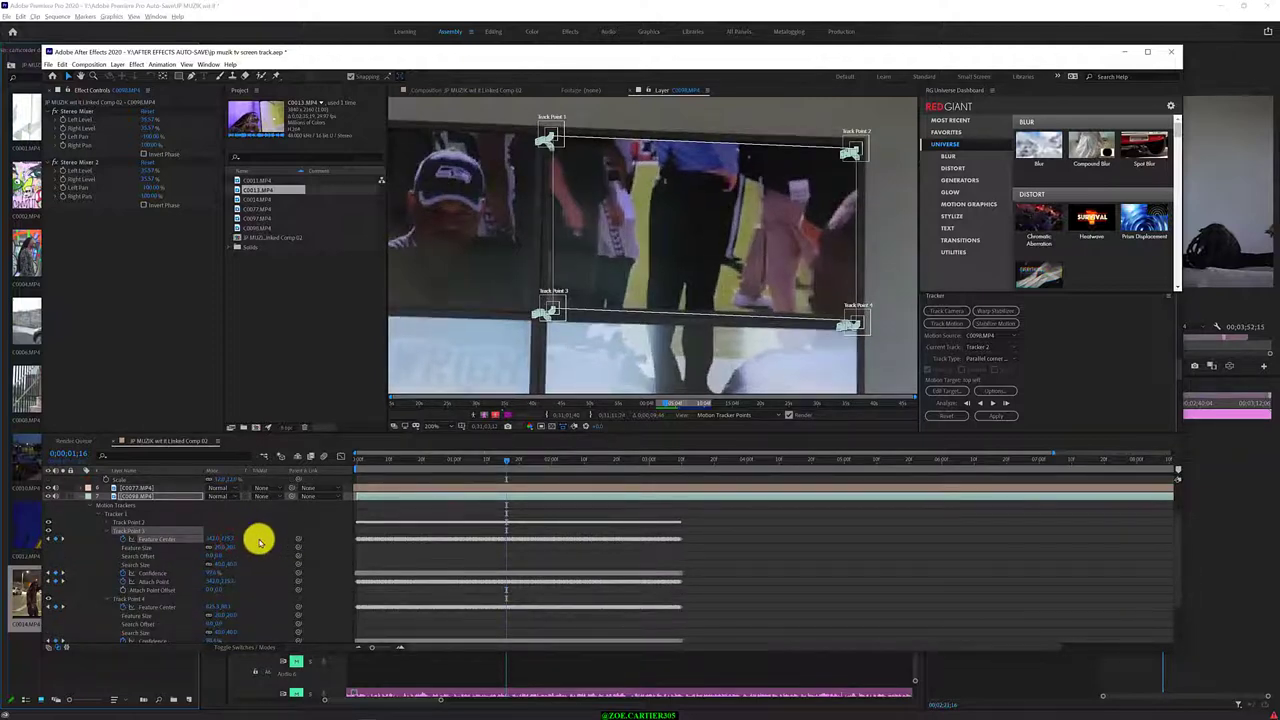
drag(554, 306, 548, 306)
drag(549, 132, 542, 132)
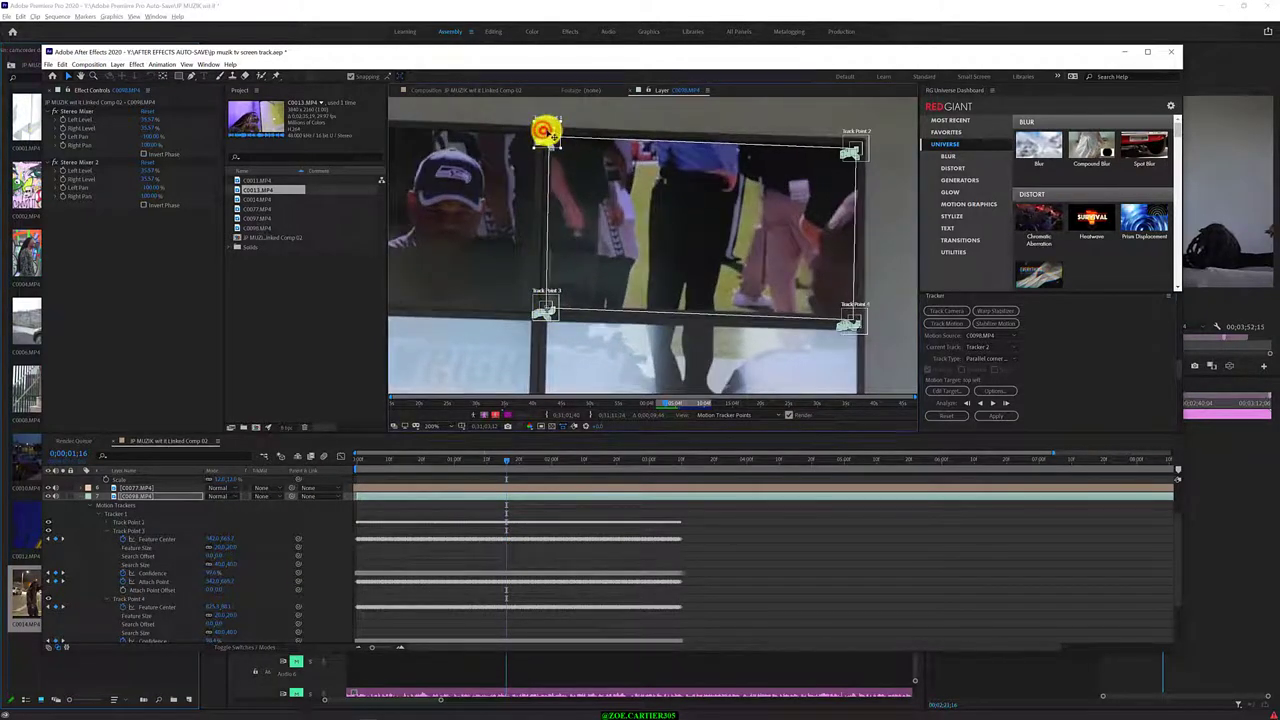
drag(545, 132, 546, 130)
click(853, 318)
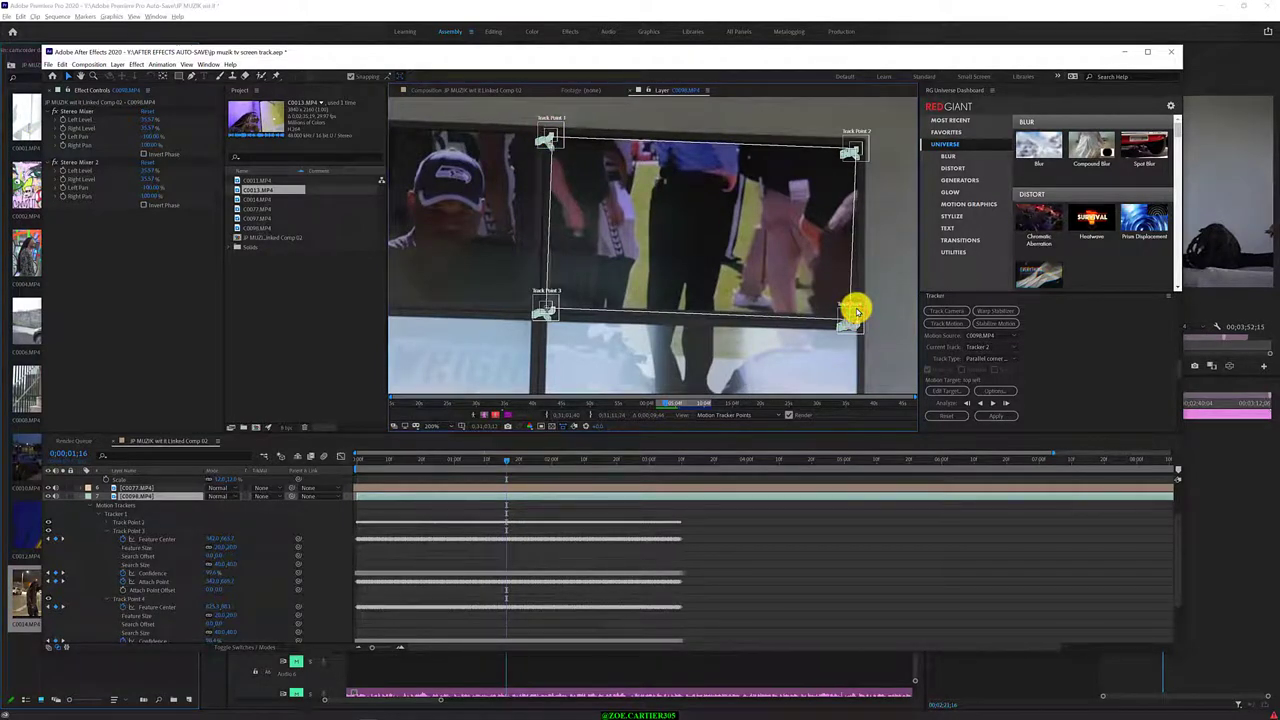
click(137, 598)
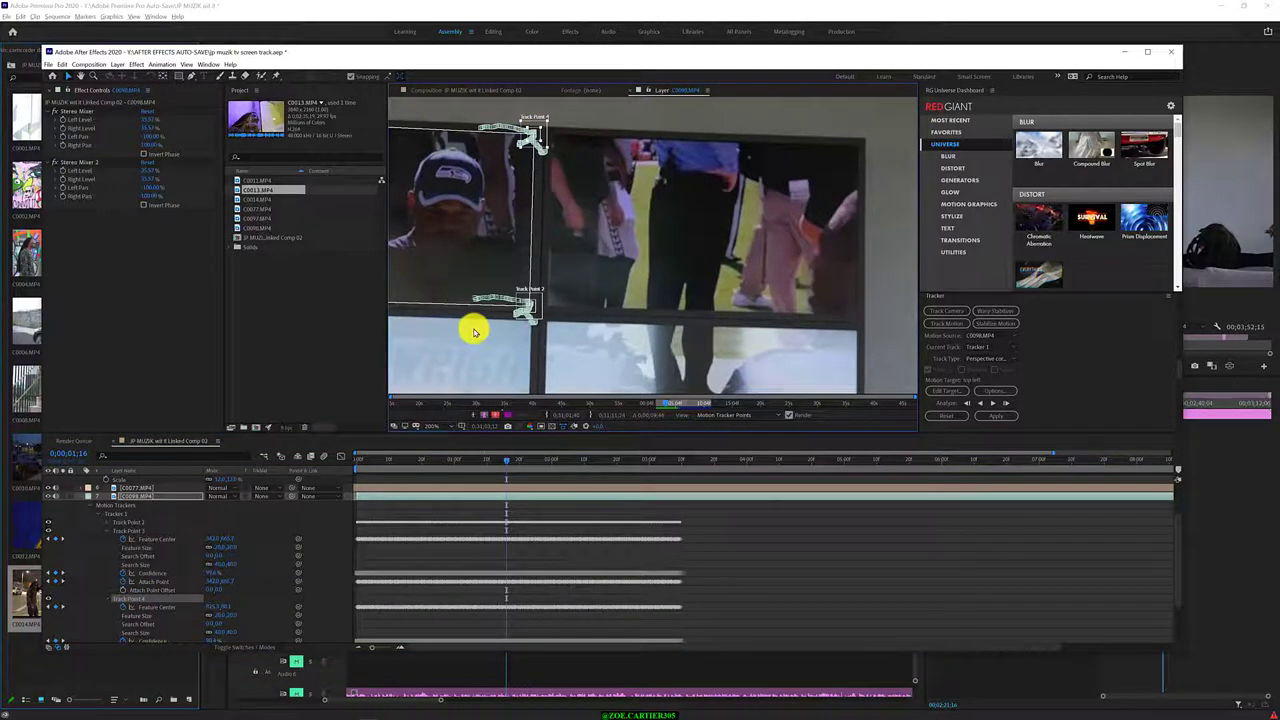
Scrub back to earlier frames and zoom in and out to check the track points against the panel
drag(517, 463, 371, 480)
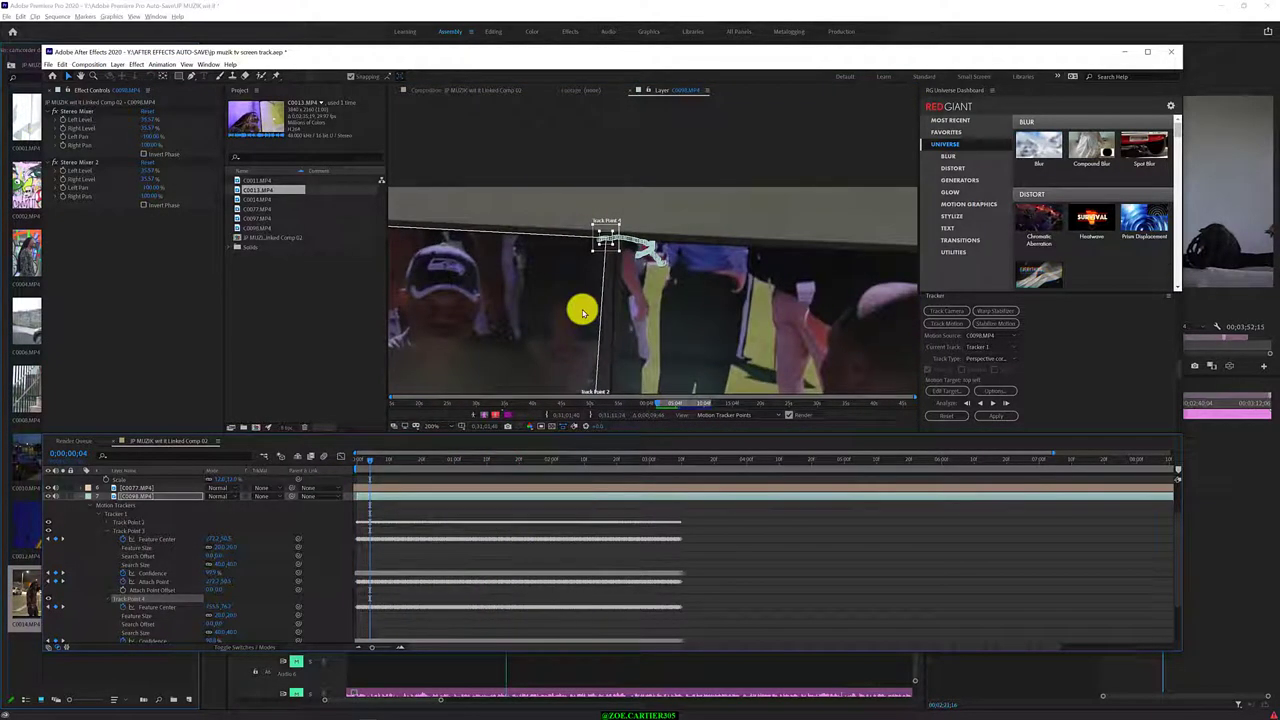
click(600, 135)
key(period)
key(period)
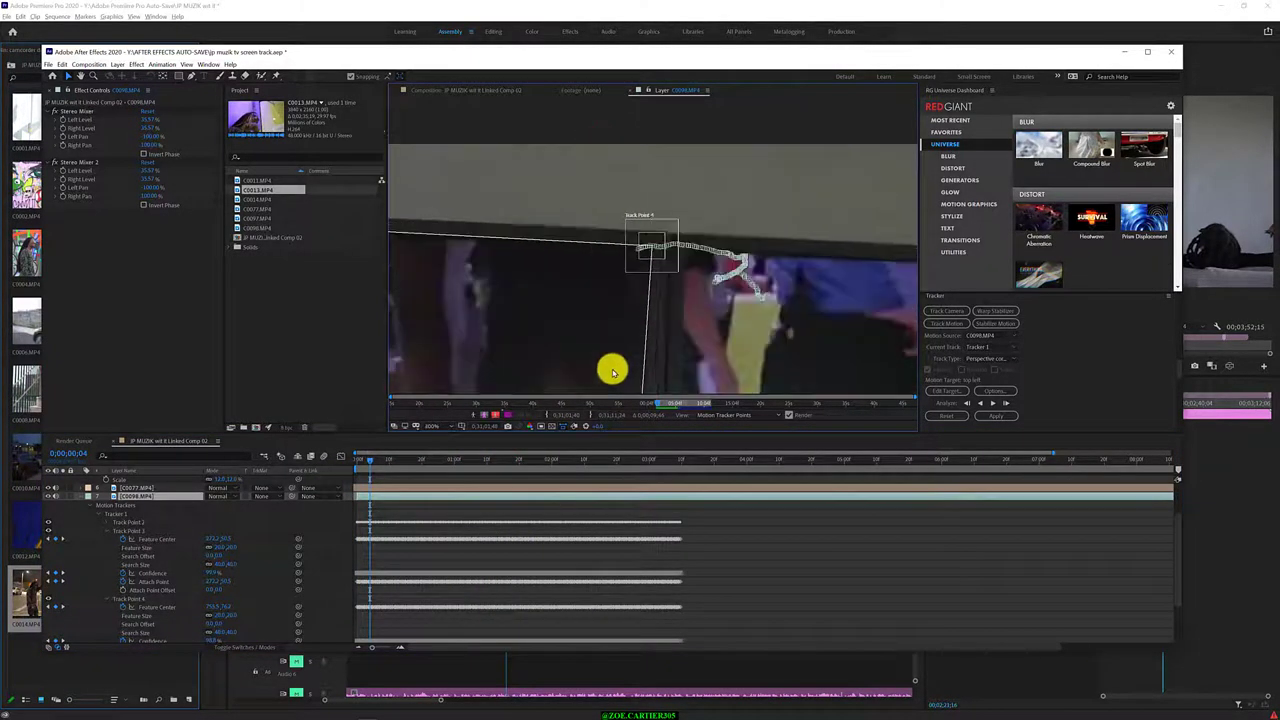
key(comma)
key(comma)
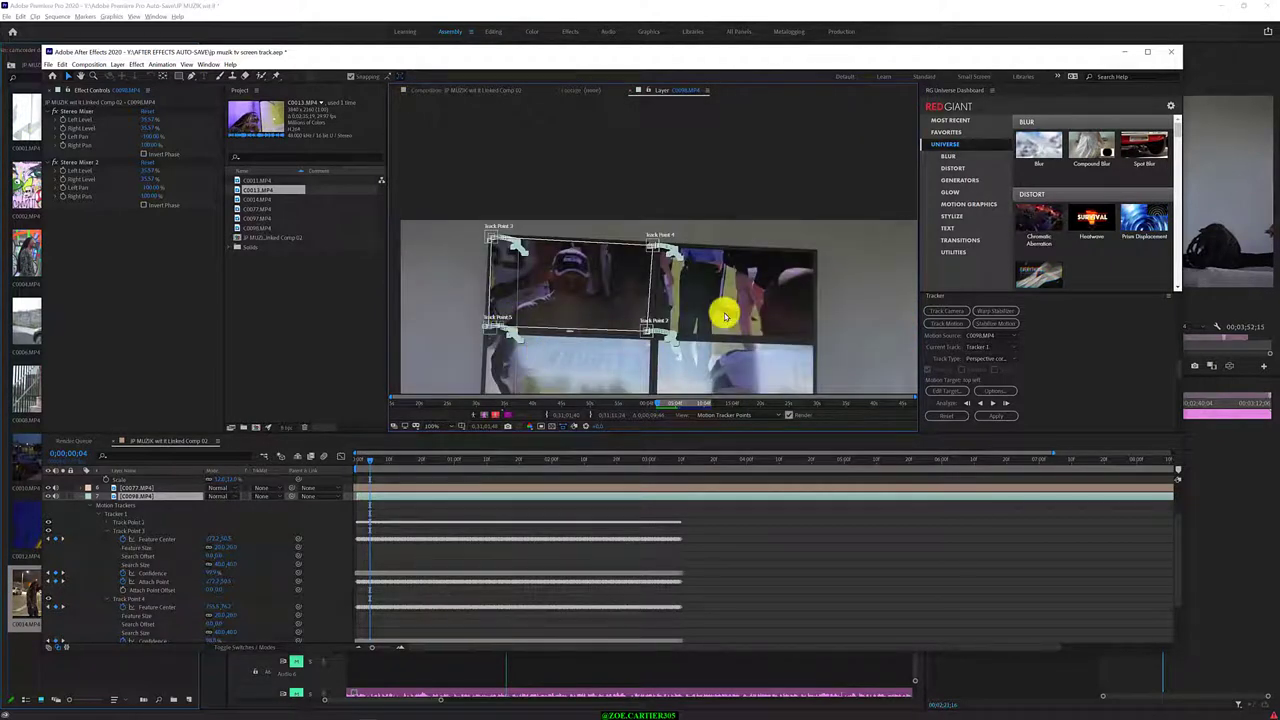
key(period)
key(comma)
key(comma)
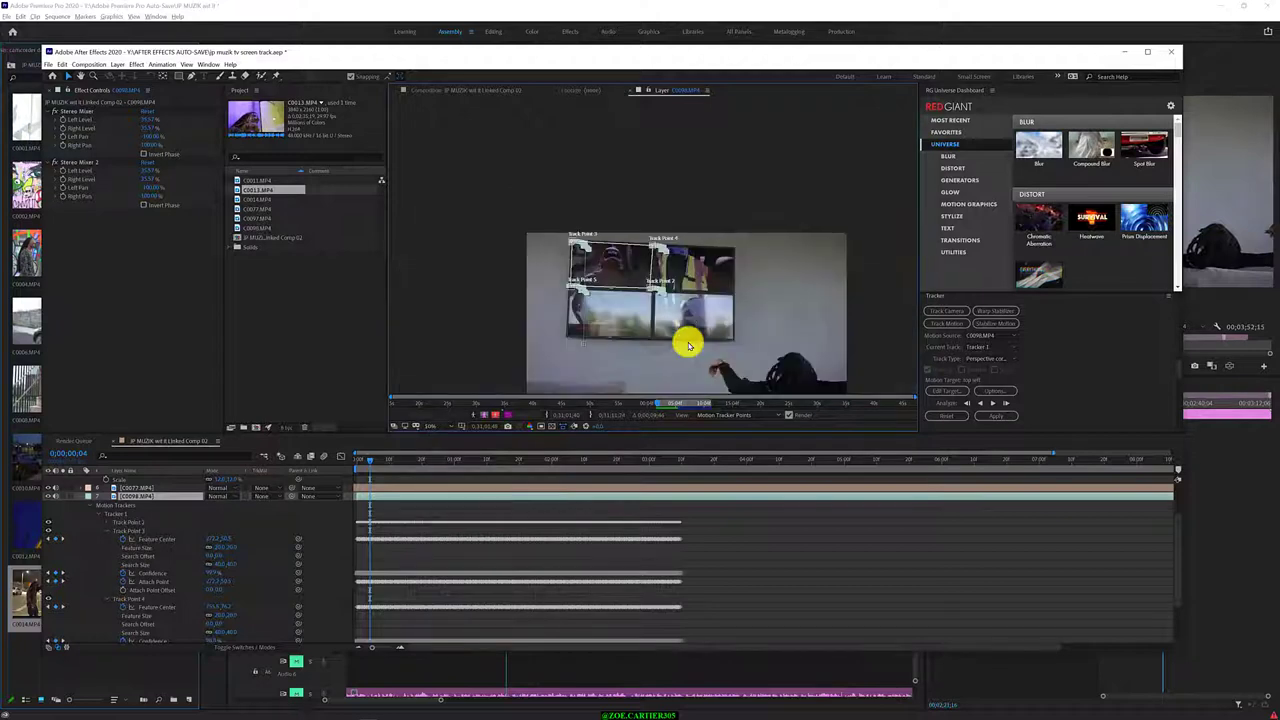
key(period)
key(comma)
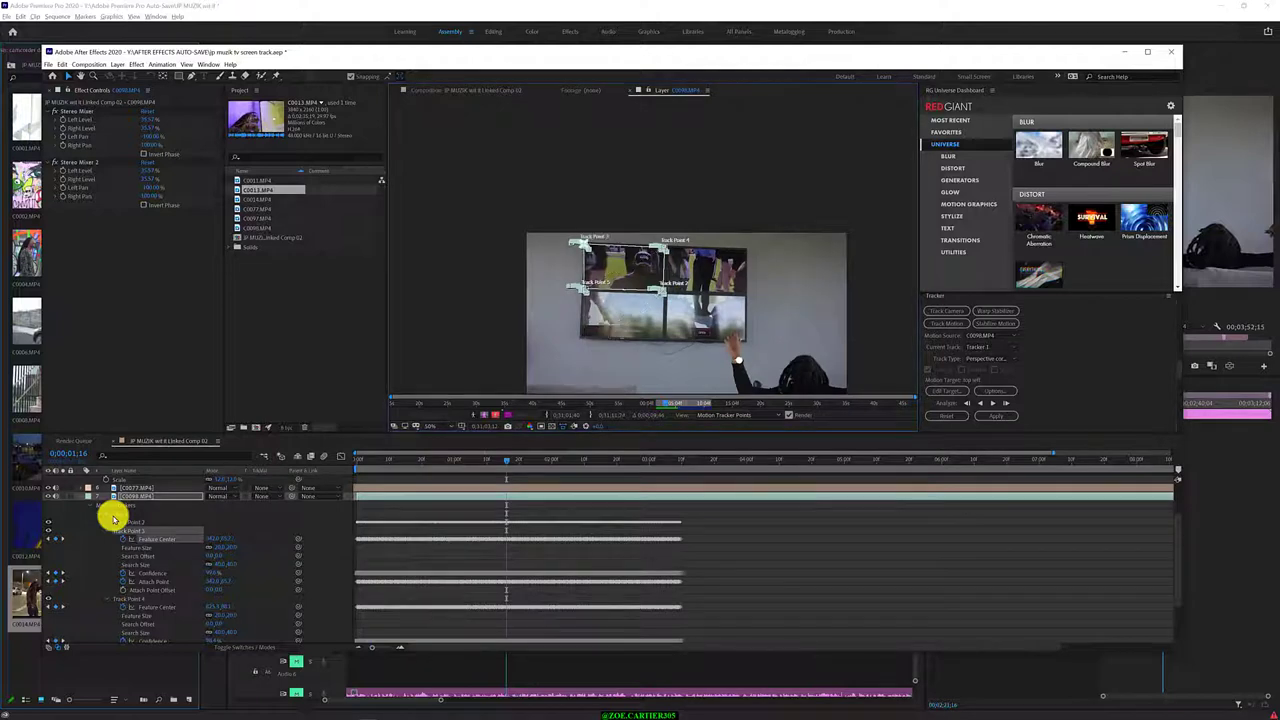
drag(505, 459, 487, 461)
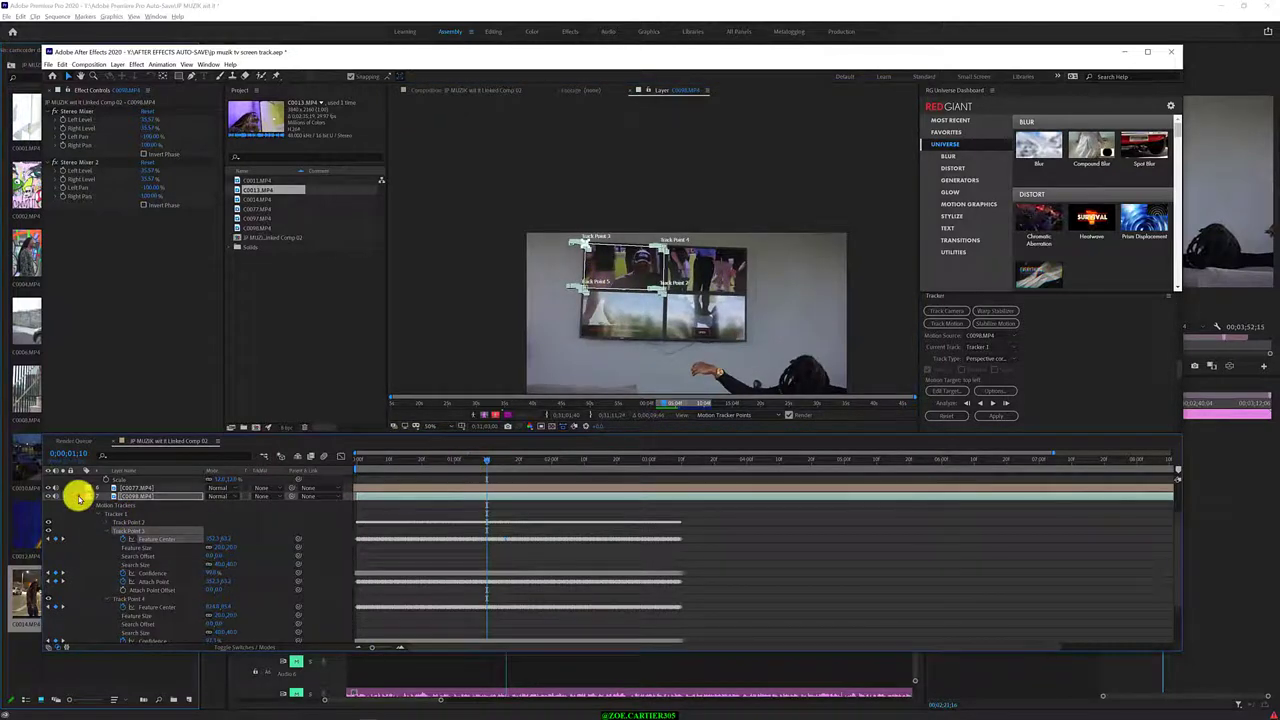
Re-expand C0098.MP4's Motion Trackers and briefly make Tracker 2 active
click(79, 497)
click(80, 543)
click(97, 574)
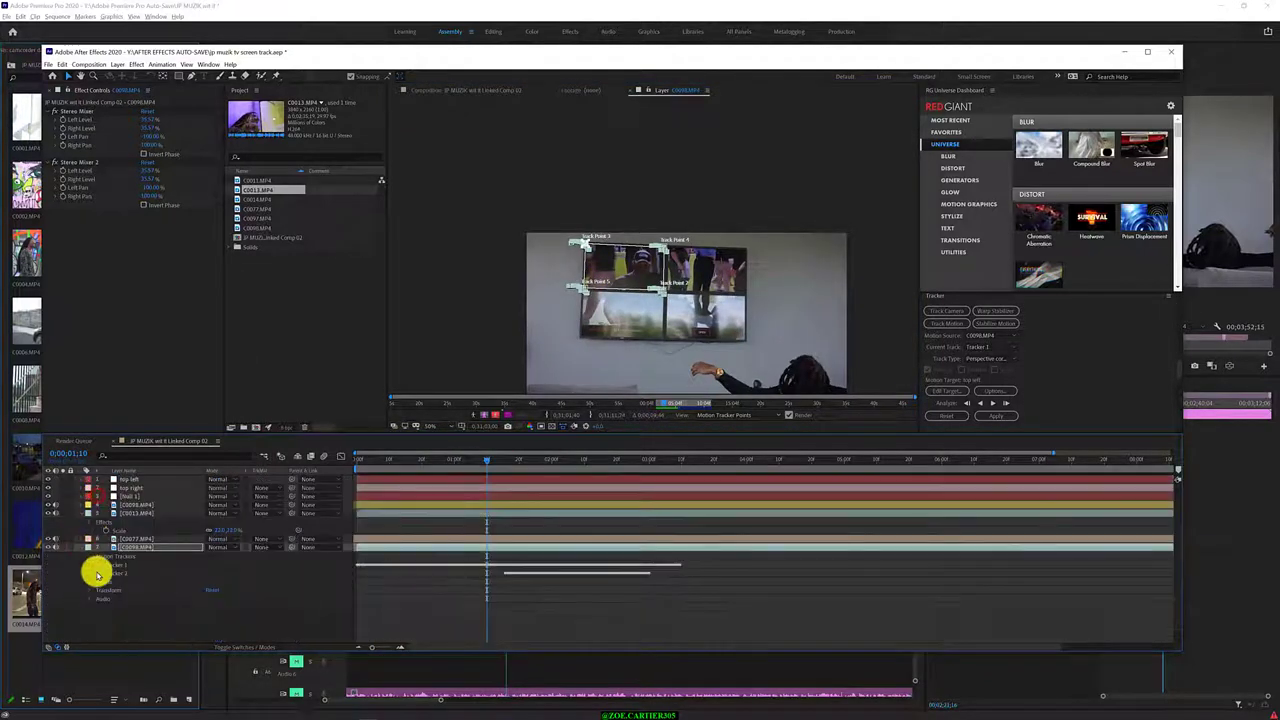
click(95, 572)
click(115, 574)
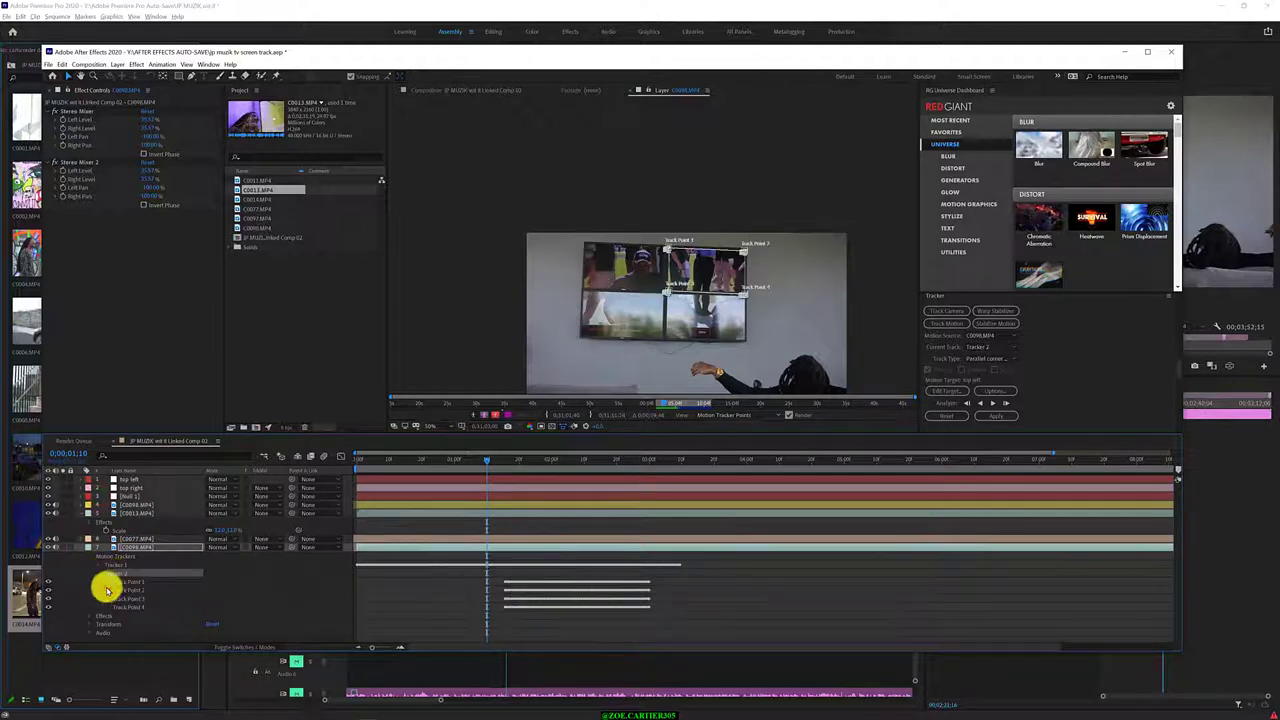
scroll(107, 590, down, 1)
Switch to Tracker 1, then make Tracker 2 the active tracker again
click(109, 551)
click(96, 555)
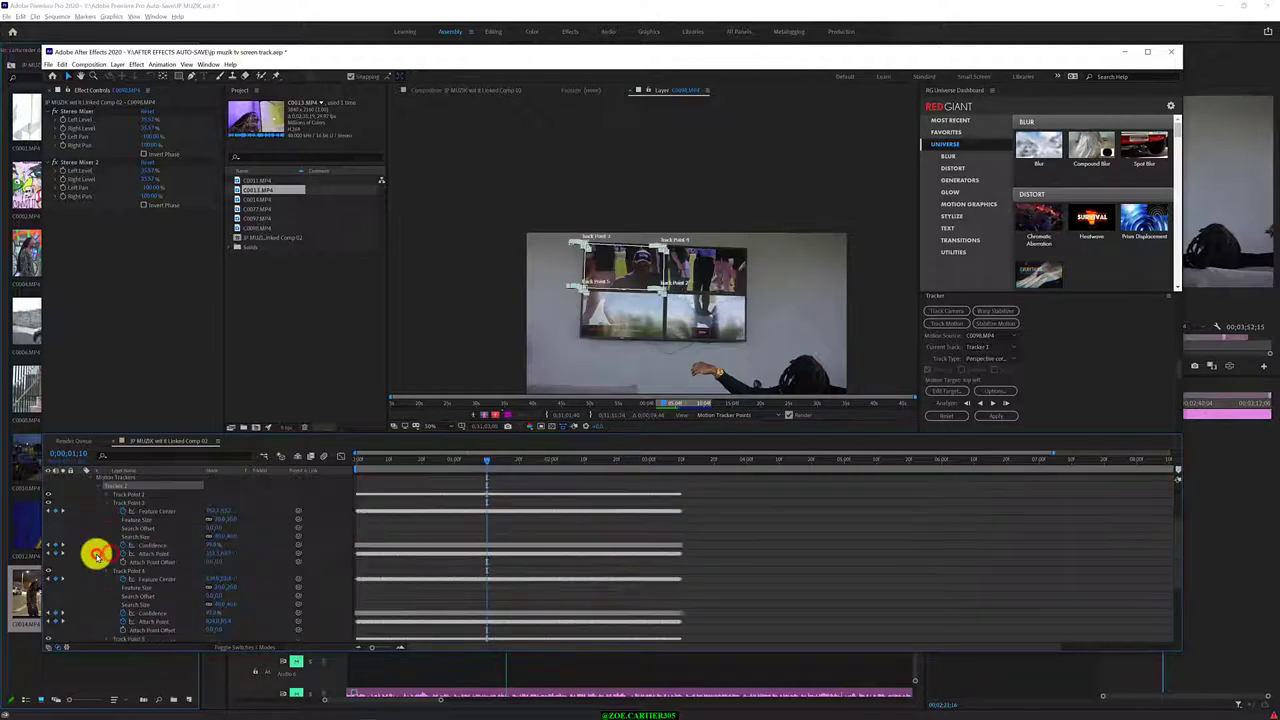
click(94, 481)
click(118, 516)
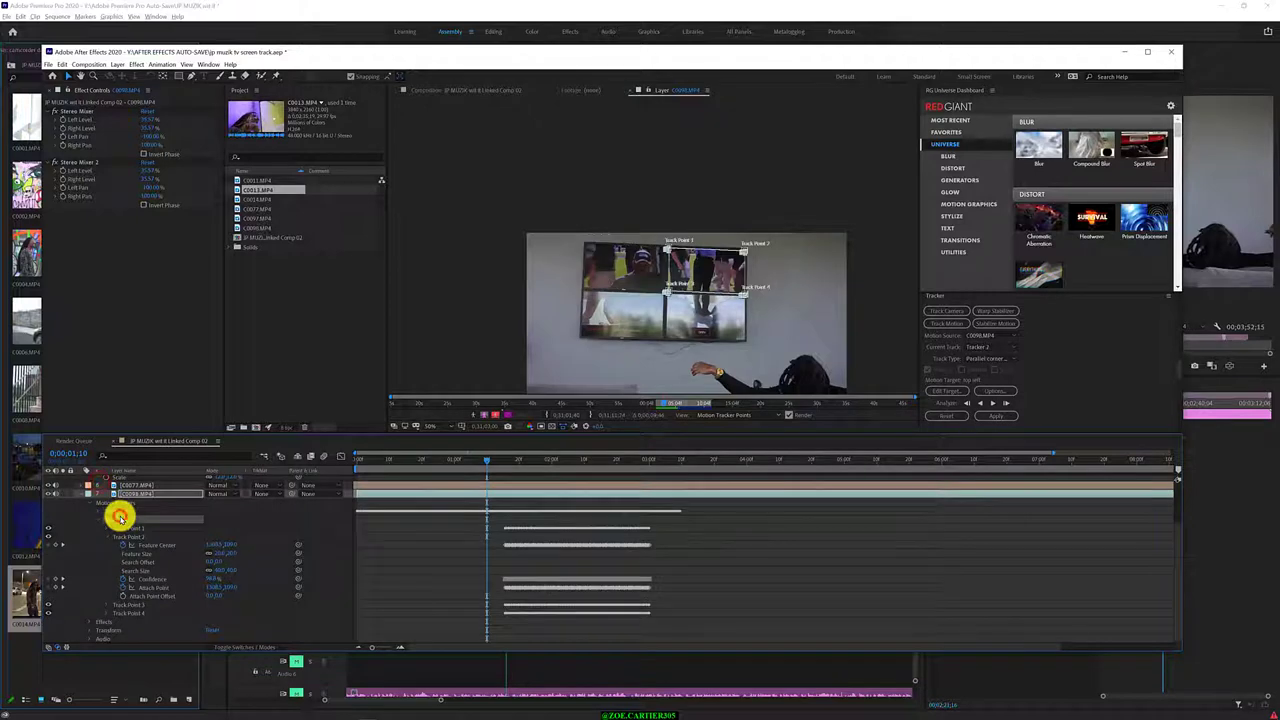
right_click(118, 516)
click(118, 516)
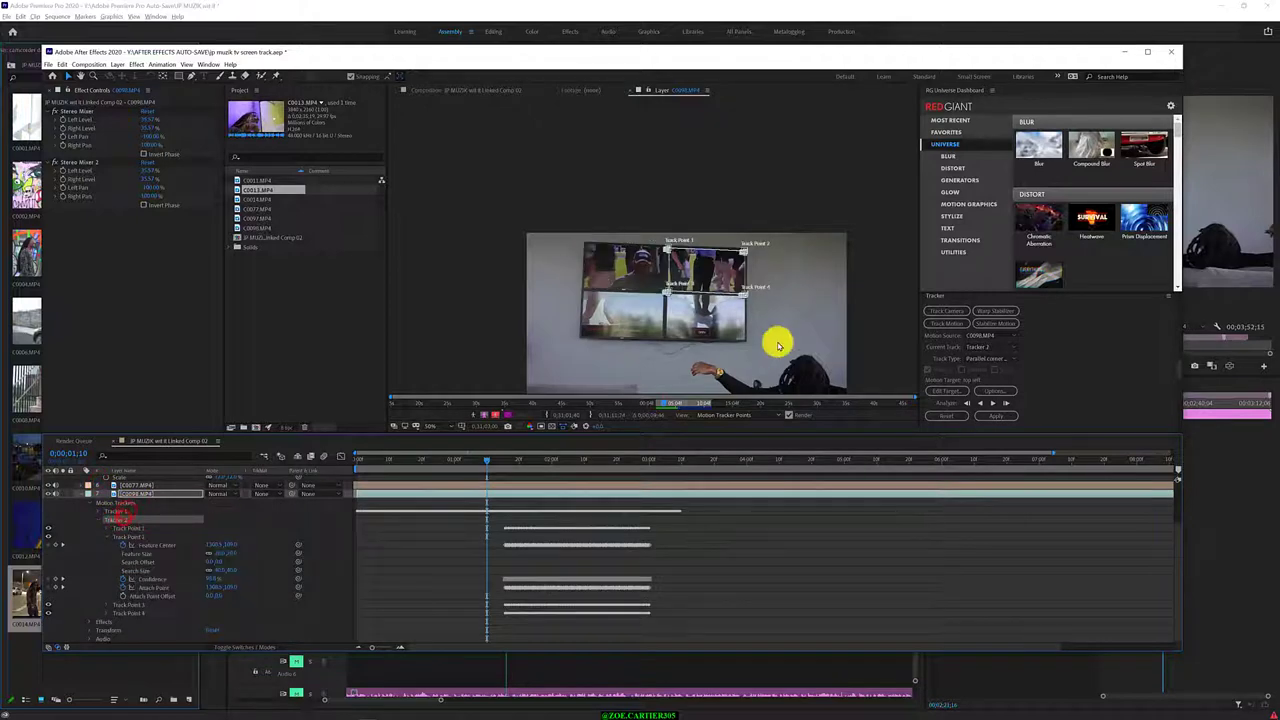
scroll(778, 345, down, 1)
scroll(731, 254, up, 1)
scroll(733, 260, up, 1)
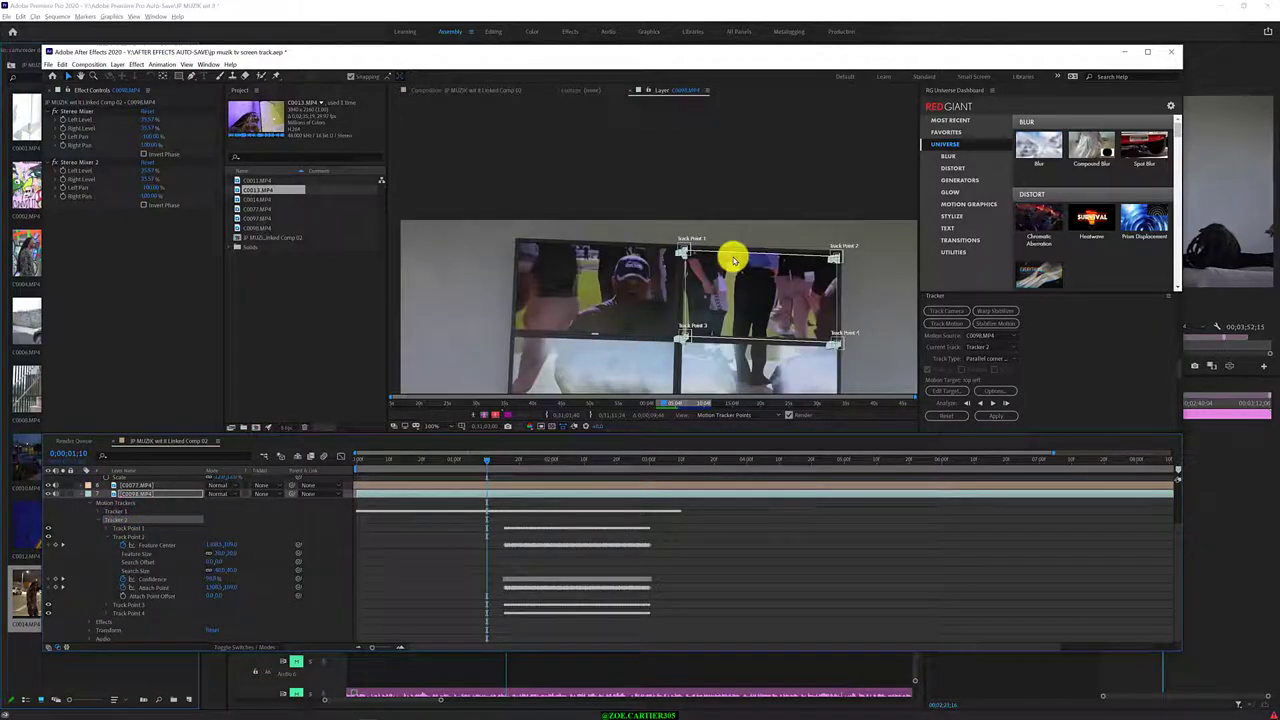
Scrub the footage, magnify the tracker box and nudge Track Point 3 onto the screen corner
drag(486, 457, 643, 457)
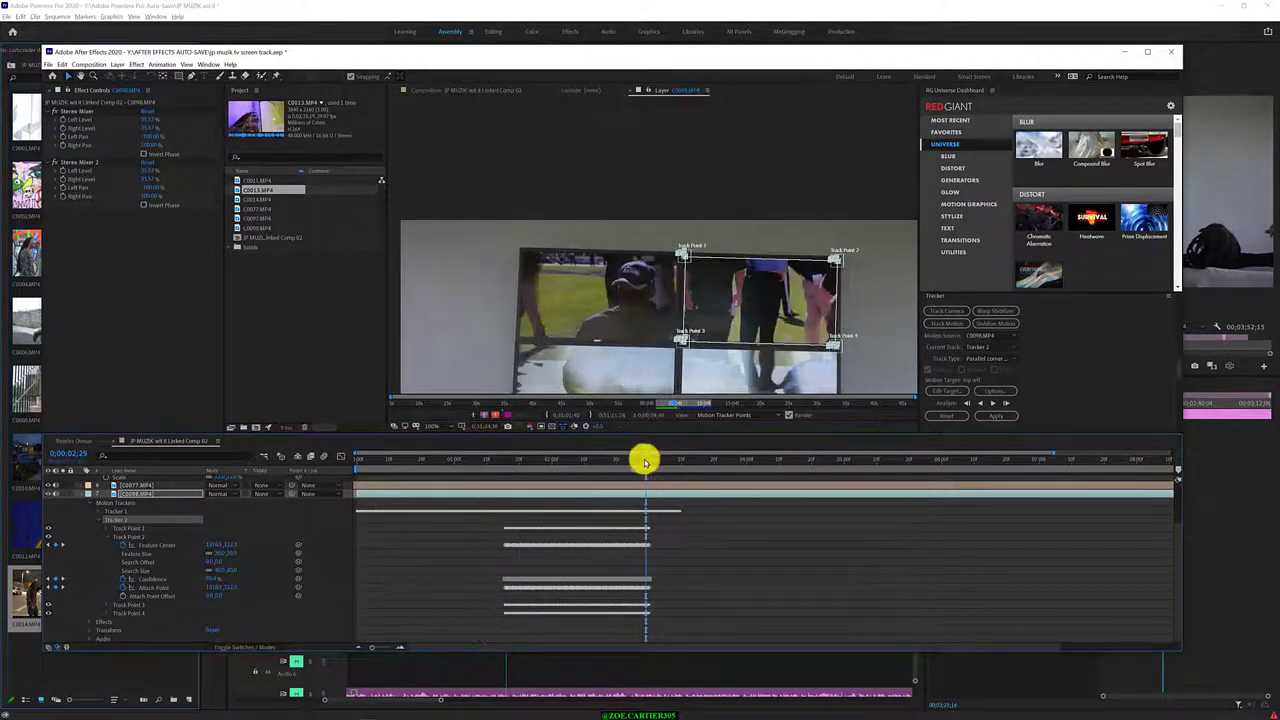
drag(537, 463, 503, 457)
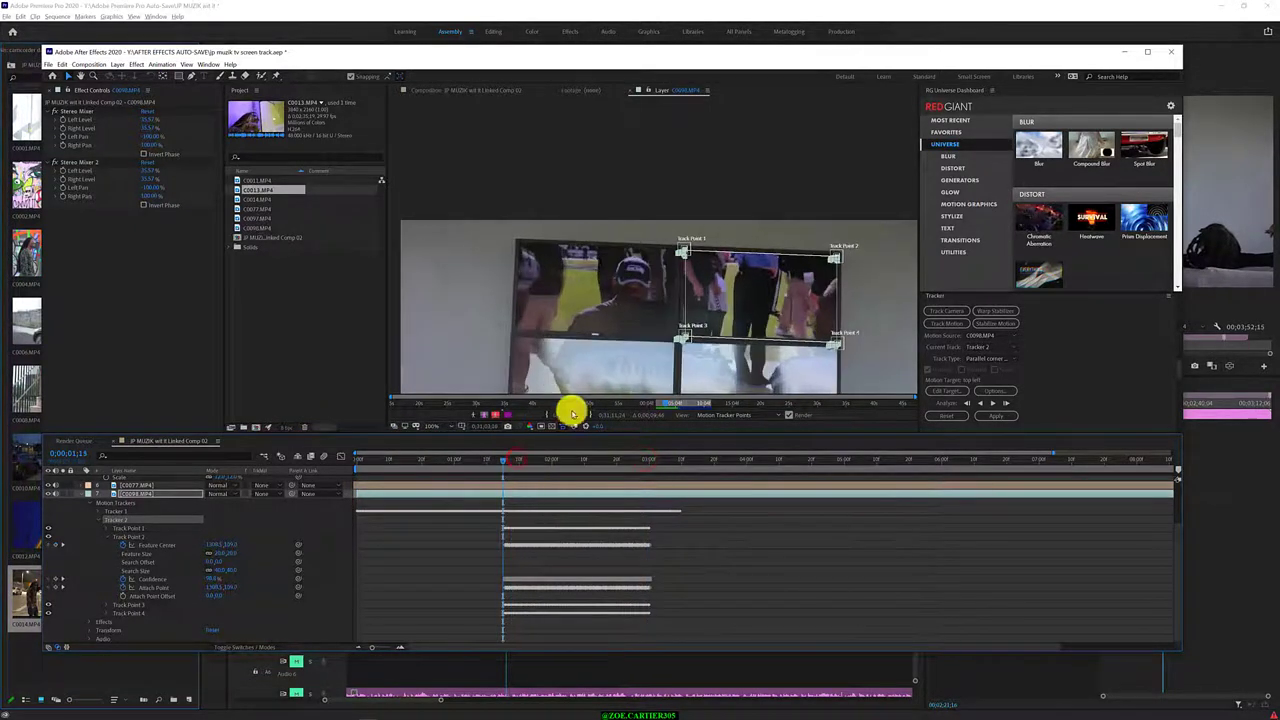
key(period)
mouse_move(726, 309)
mouse_down()
mouse_move(631, 206)
mouse_move(562, 203)
mouse_up()
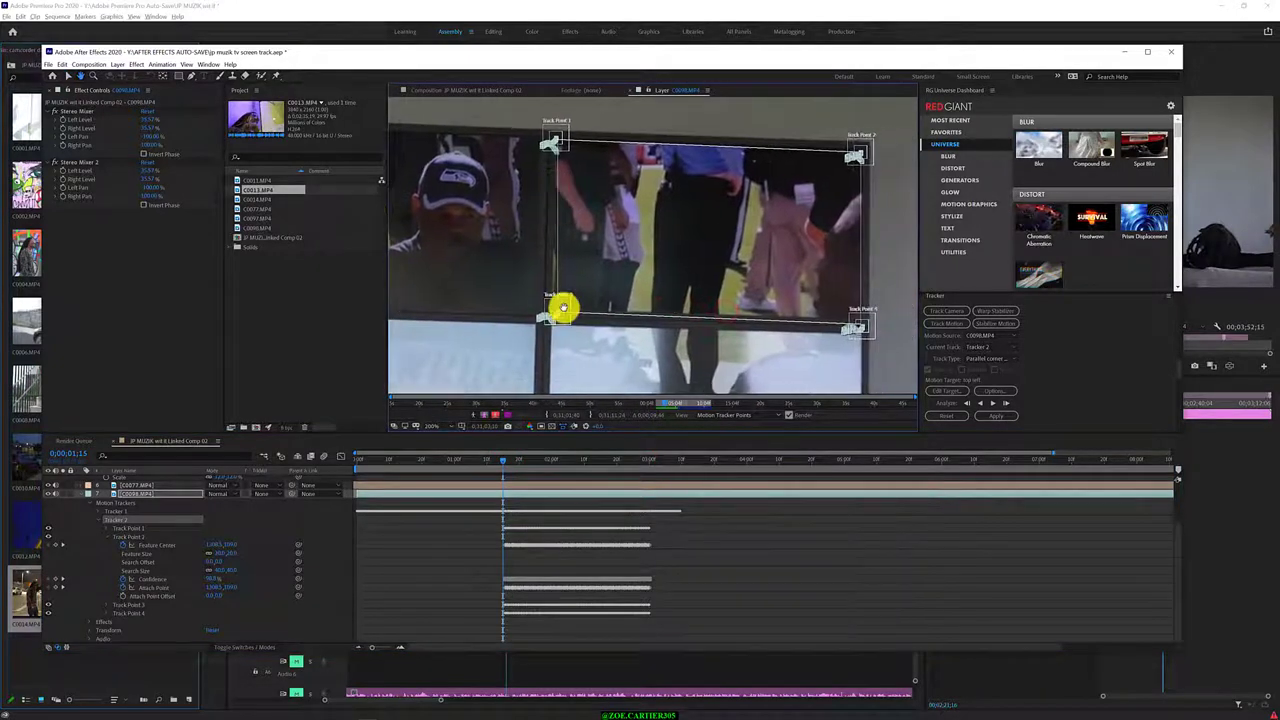
drag(556, 313, 547, 312)
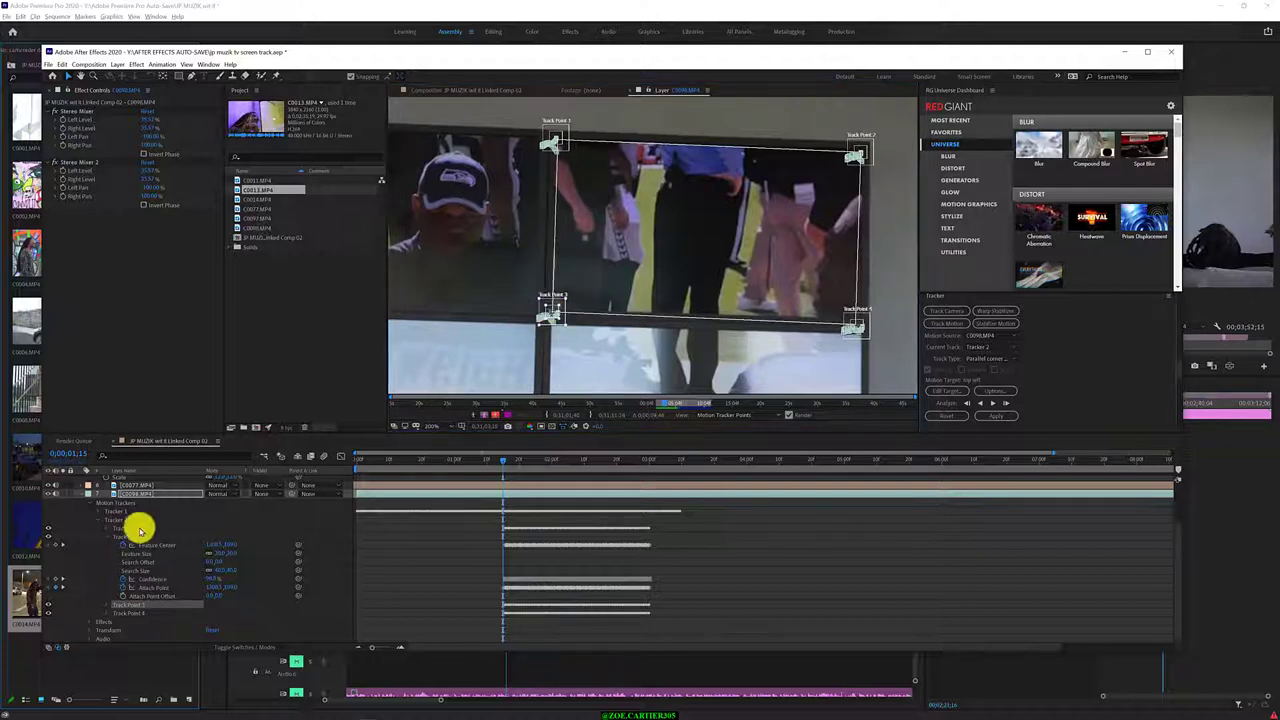
Select Track Point 4's Attach Point Offset and preview the track ahead to 0;00;02;02
click(104, 606)
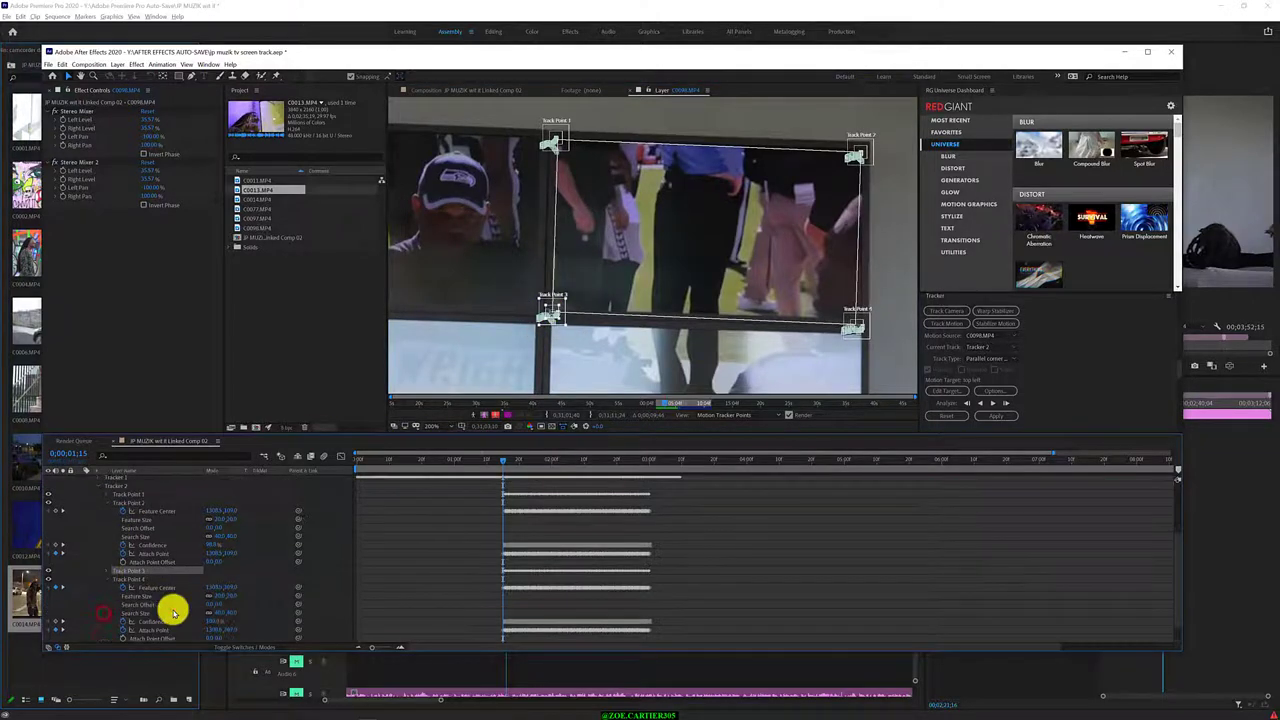
scroll(172, 610, down, 2)
click(218, 613)
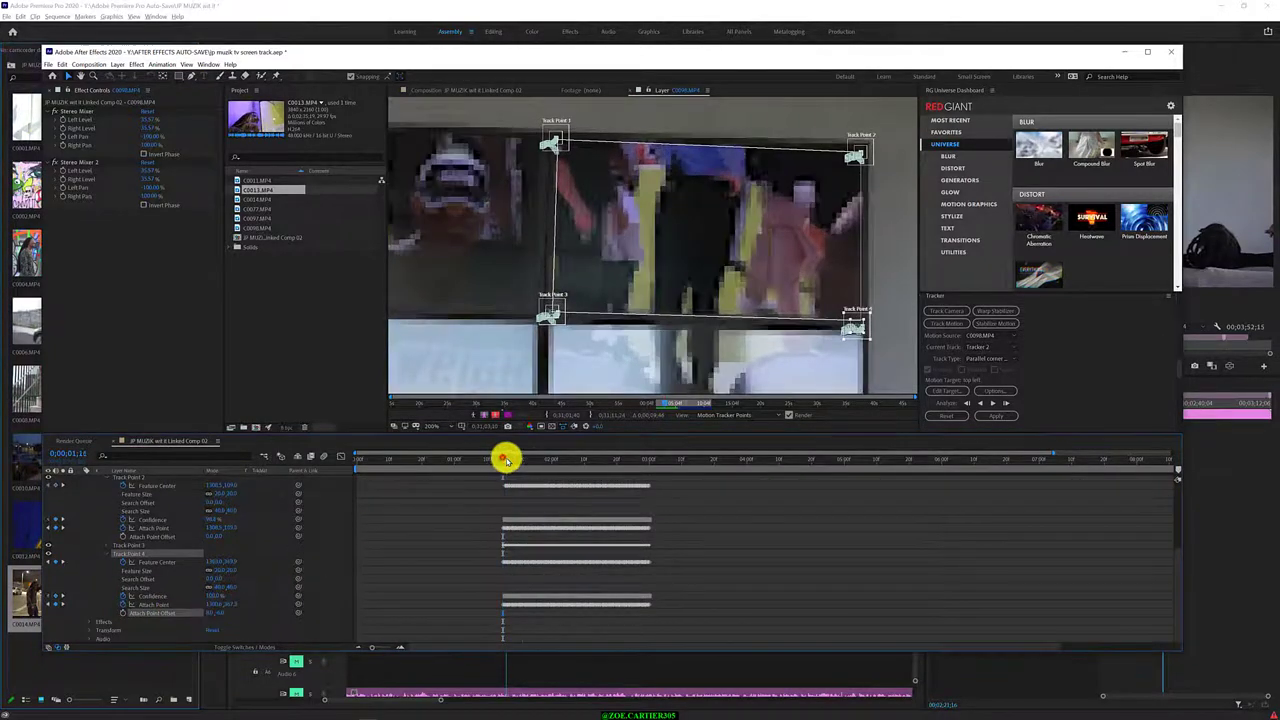
mouse_move(503, 459)
mouse_down()
mouse_move(542, 461)
mouse_move(503, 466)
mouse_up()
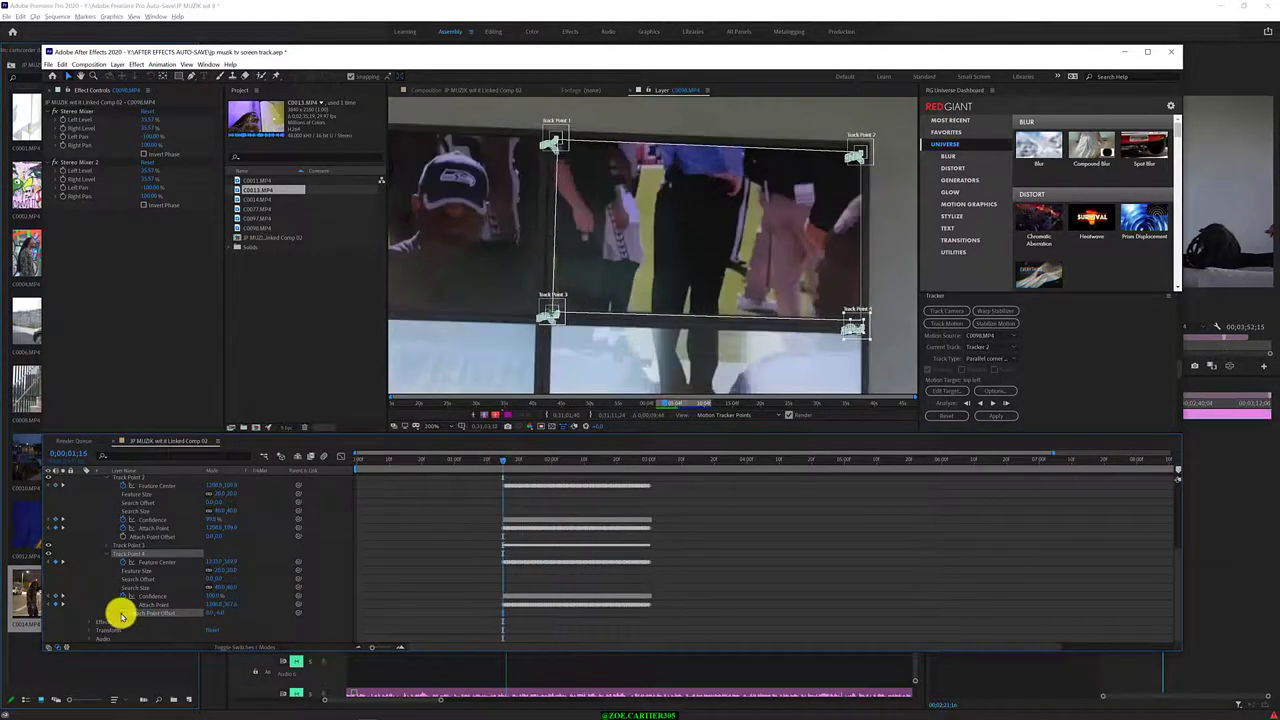
click(120, 612)
key(space)
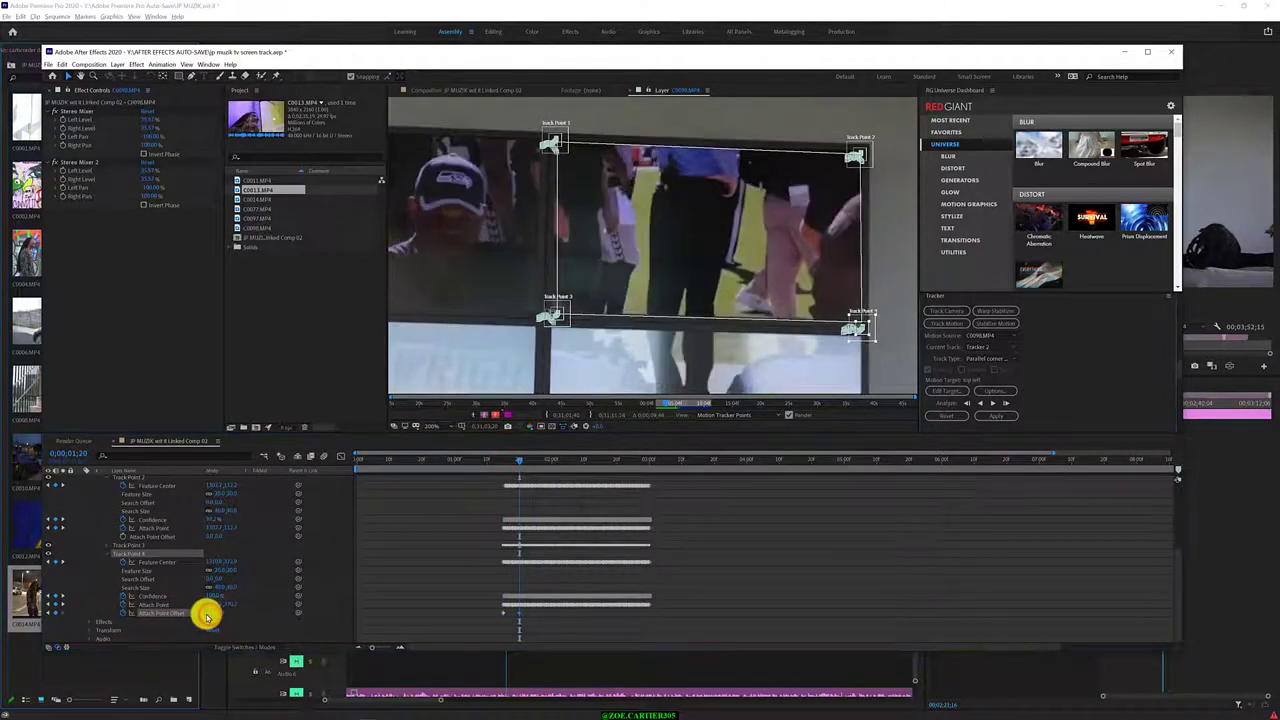
click(519, 462)
drag(519, 462, 557, 459)
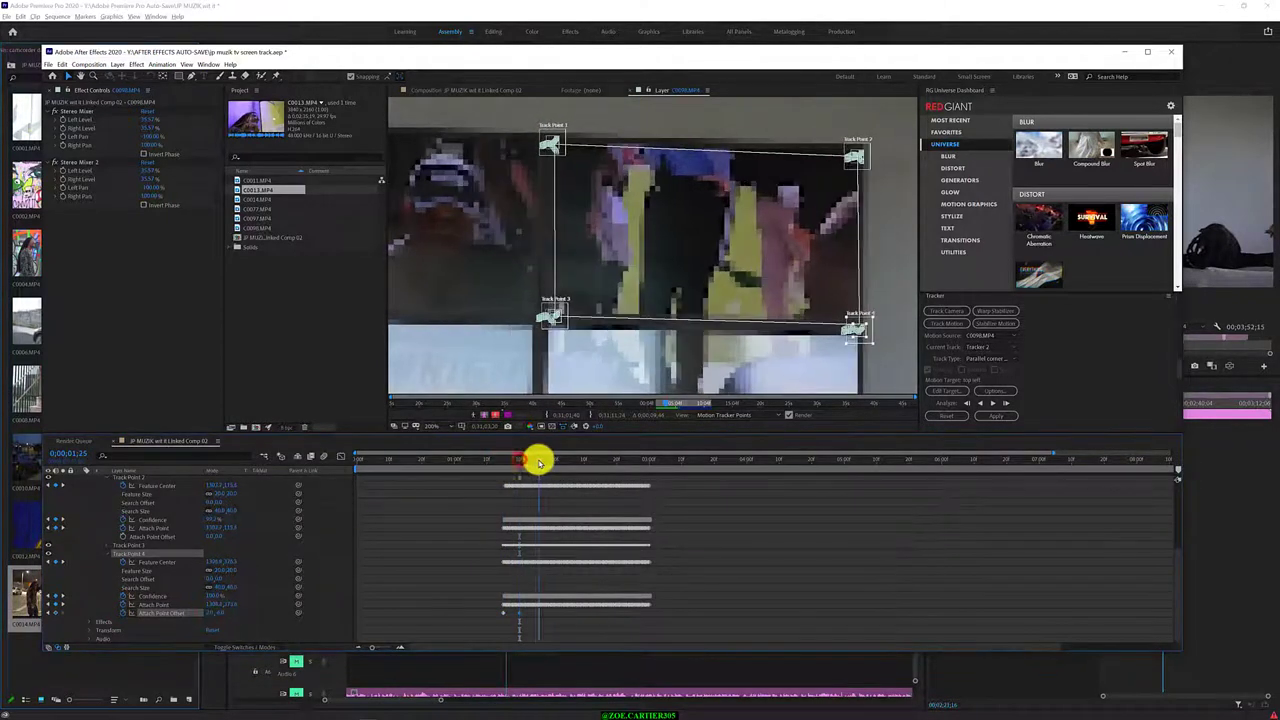
Preview the track further into the clip, then return to 0;00;01;15 where tracking began
click(222, 614)
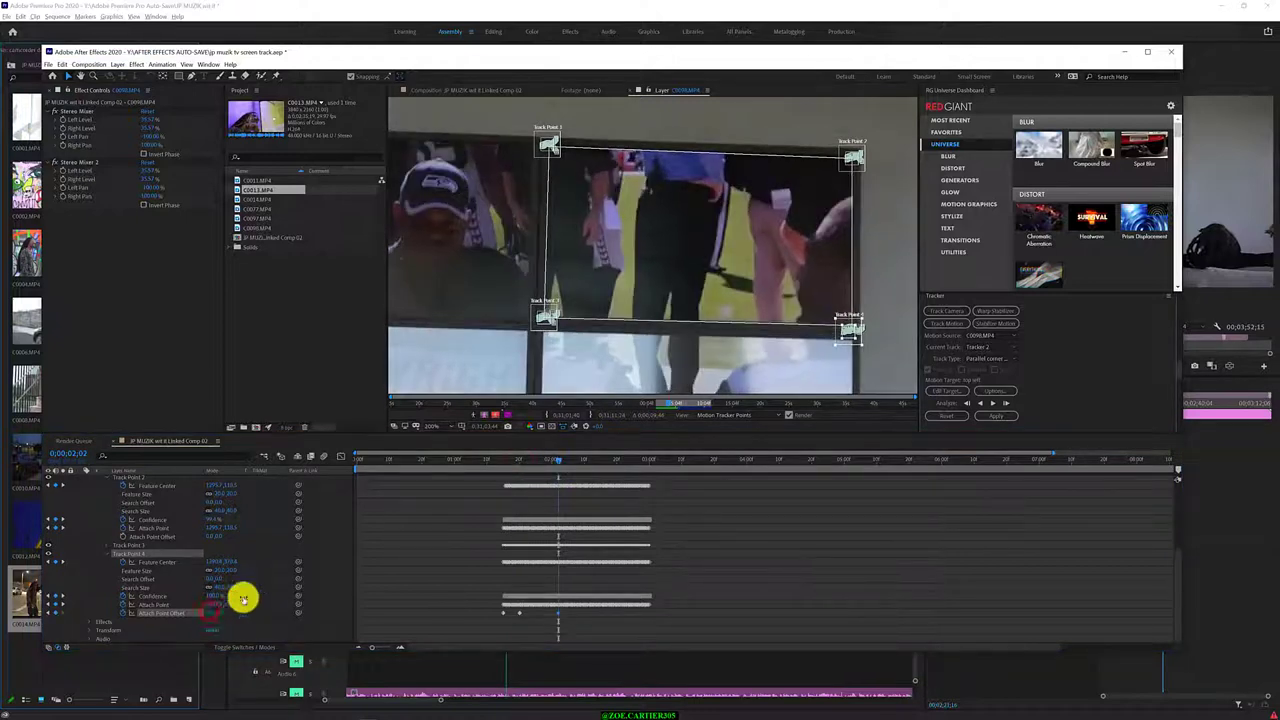
click(559, 462)
drag(559, 462, 586, 460)
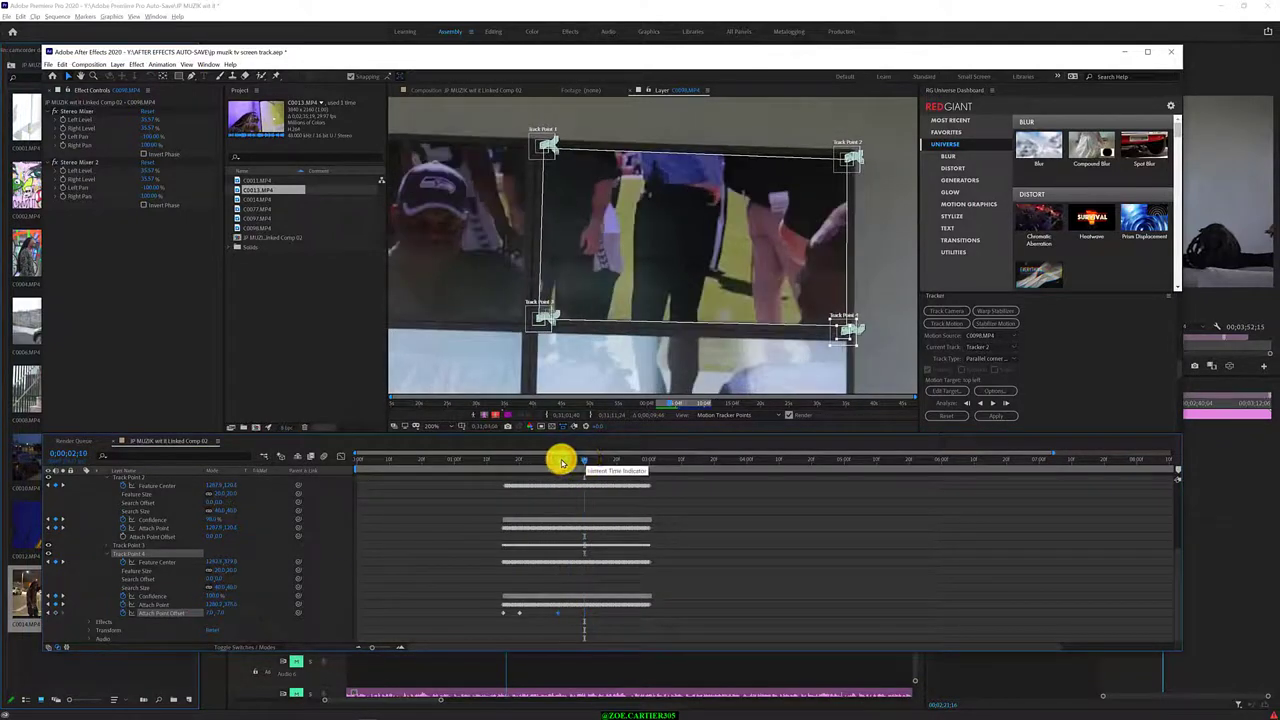
key(Page_Down)
key(Page_Down)
key(Page_Down)
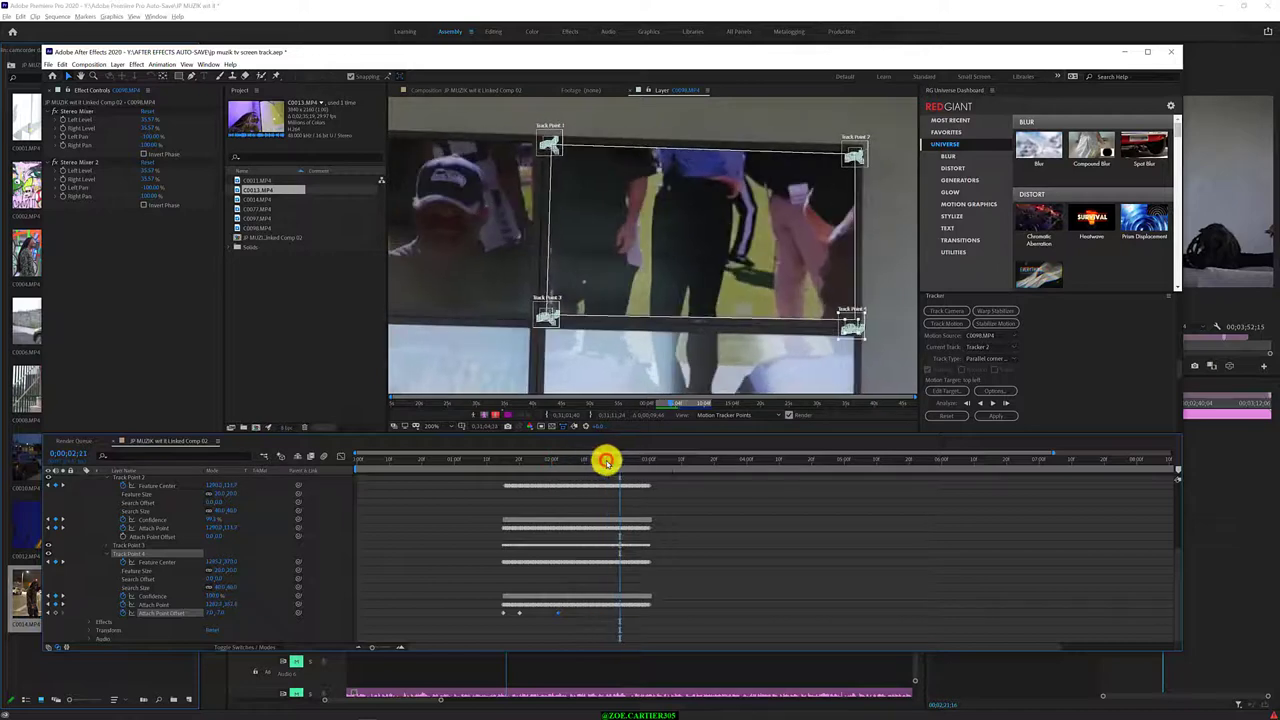
drag(616, 462, 502, 470)
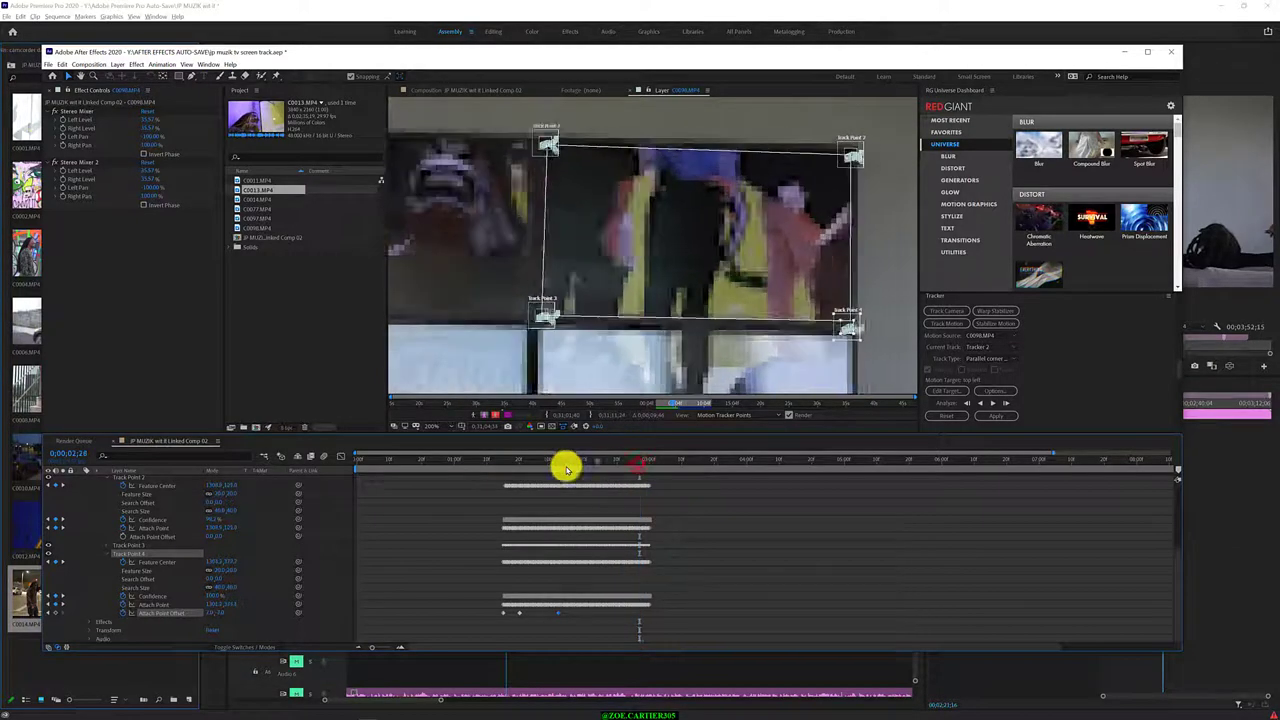
Track back one frame and shift Track Point 4's attach point onto the screen corner
click(967, 403)
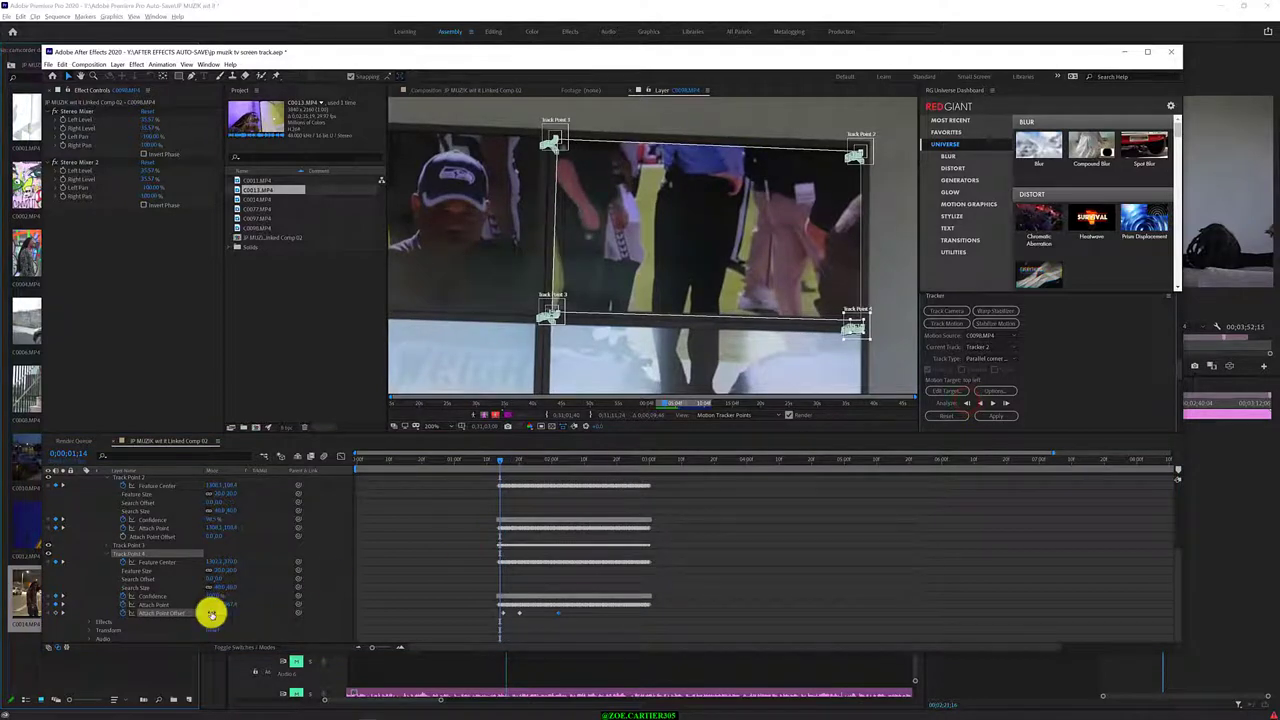
click(207, 612)
drag(207, 612, 222, 614)
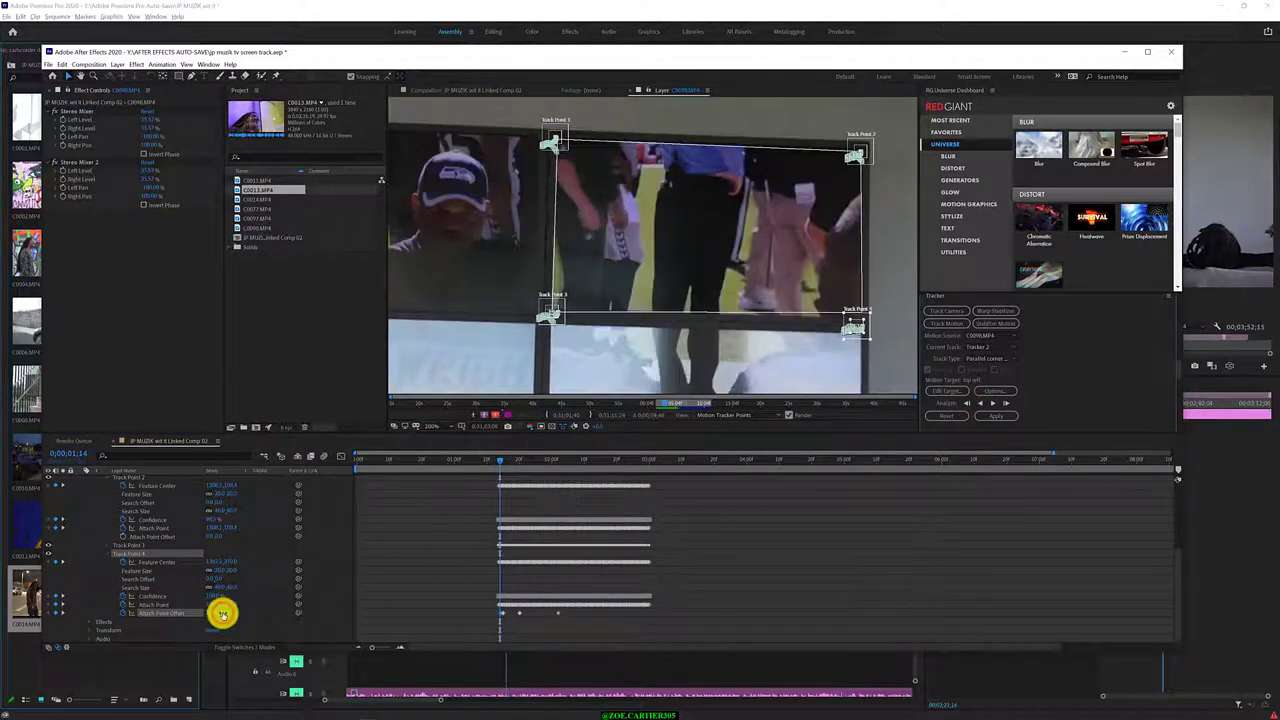
drag(220, 613, 218, 613)
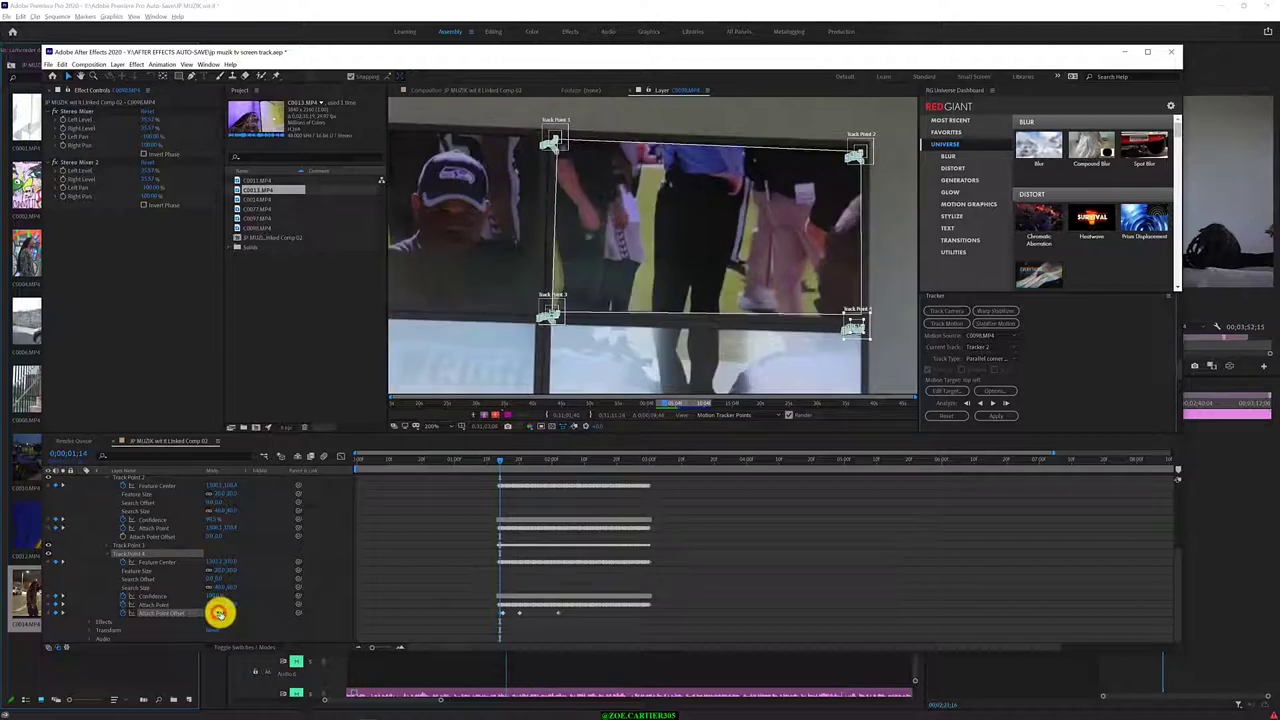
Track the four corners backward frame by frame, then analyze backward toward the clip start
click(967, 404)
click(967, 404)
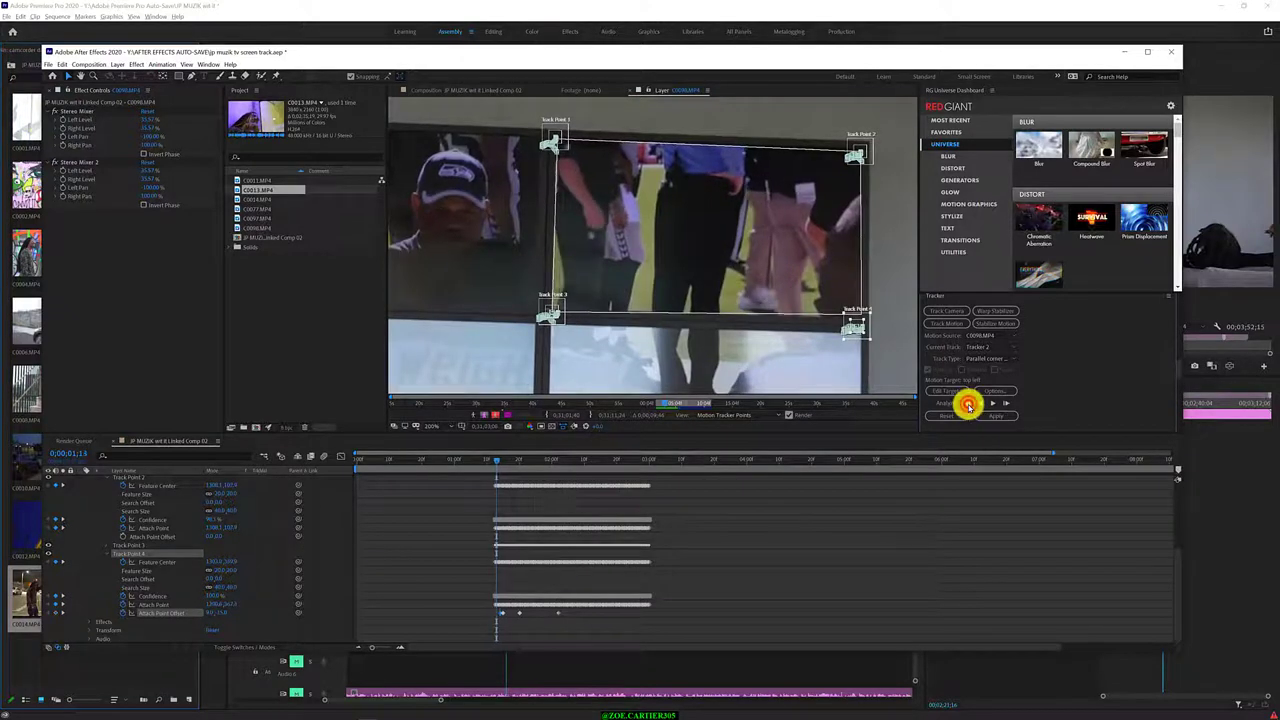
click(967, 404)
click(967, 404)
click(967, 404)
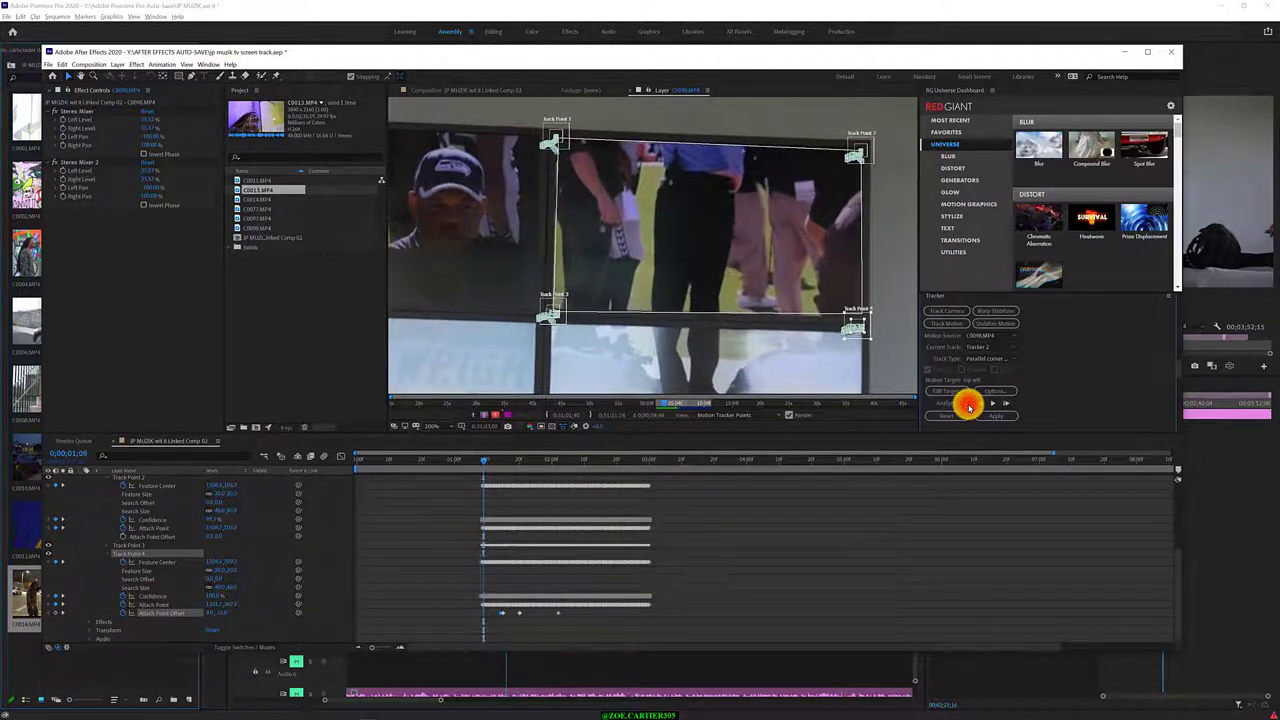
click(967, 405)
click(978, 405)
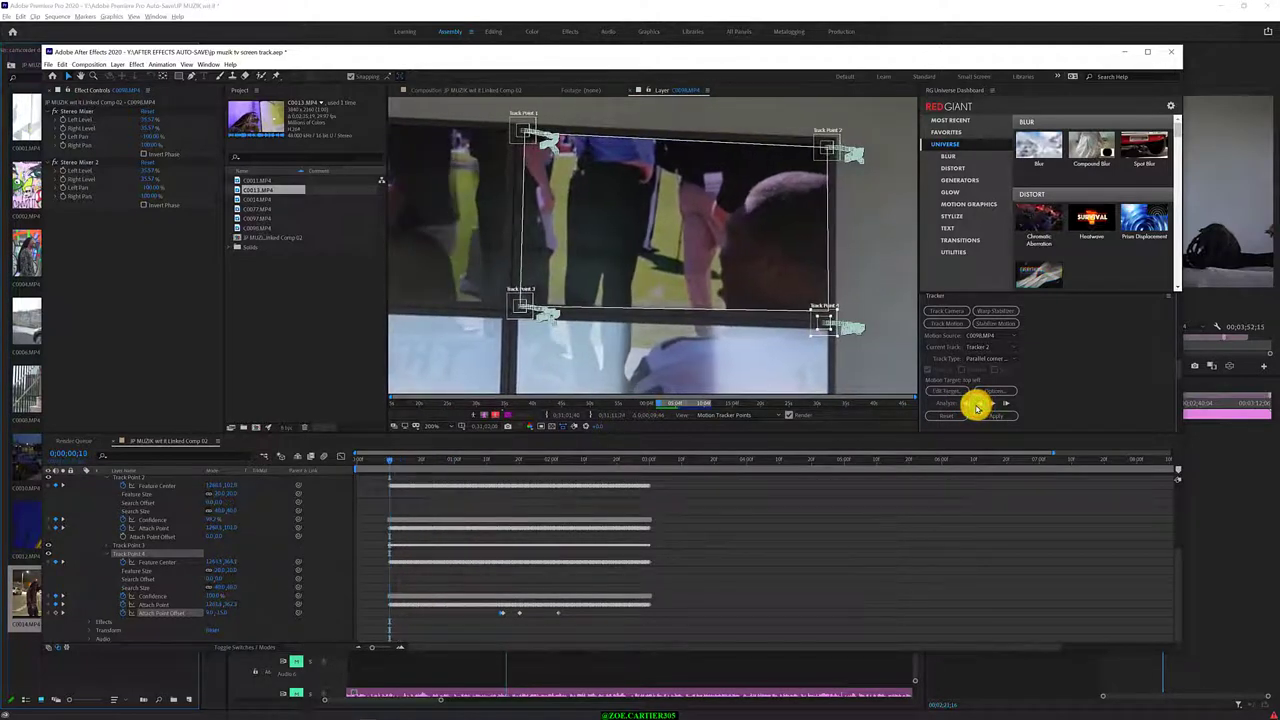
Review Track Points 1 and 2 attach point offsets and check the new track at 0;00;00;18
scroll(151, 523, up, 5)
drag(189, 651, 181, 700)
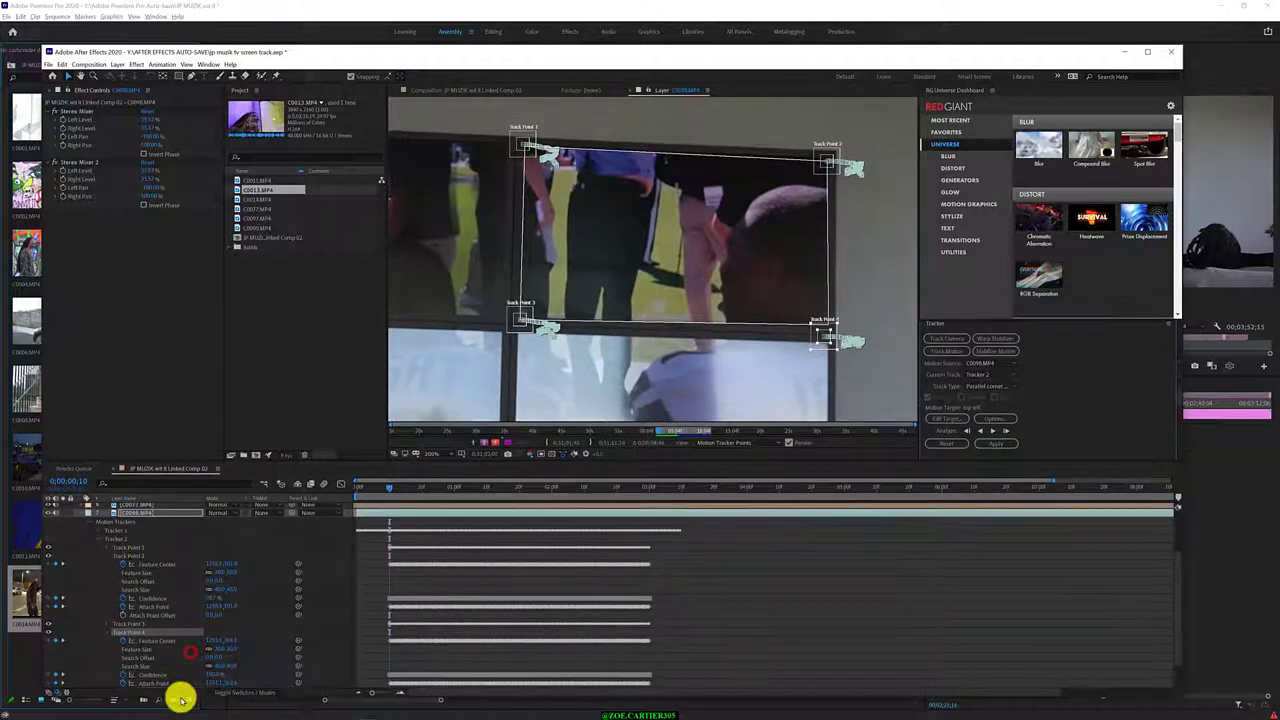
click(109, 547)
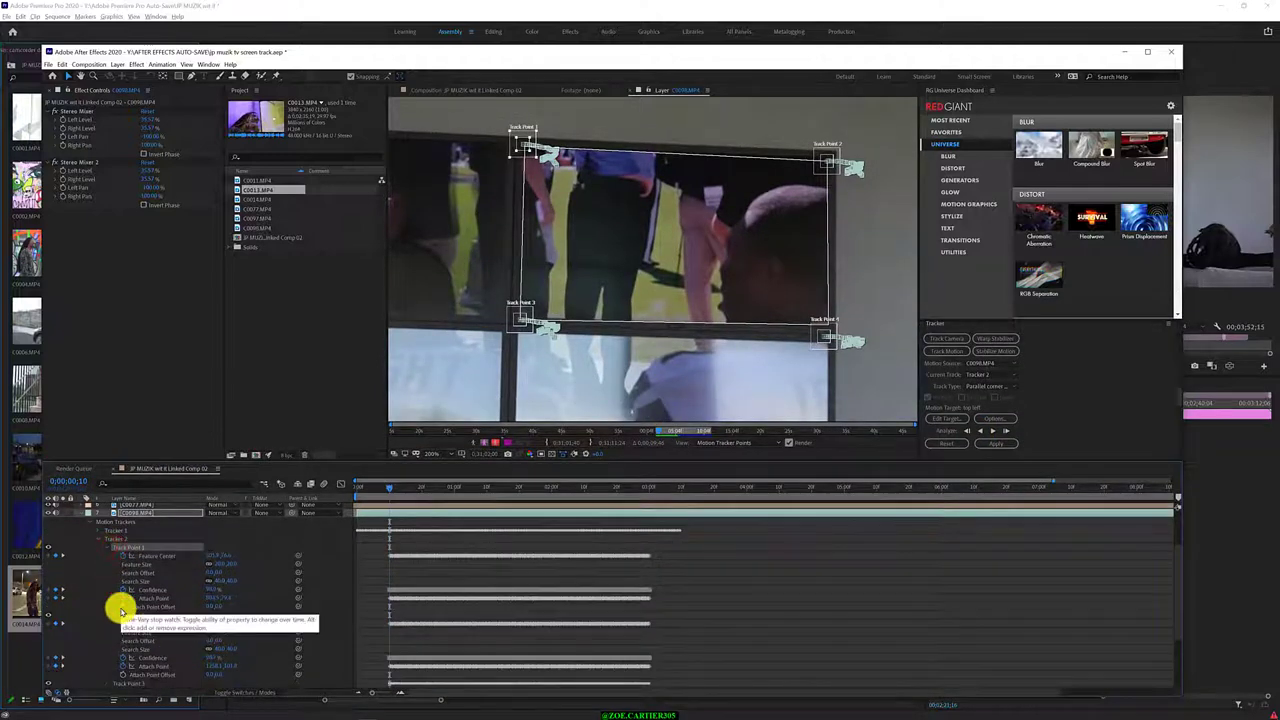
click(209, 605)
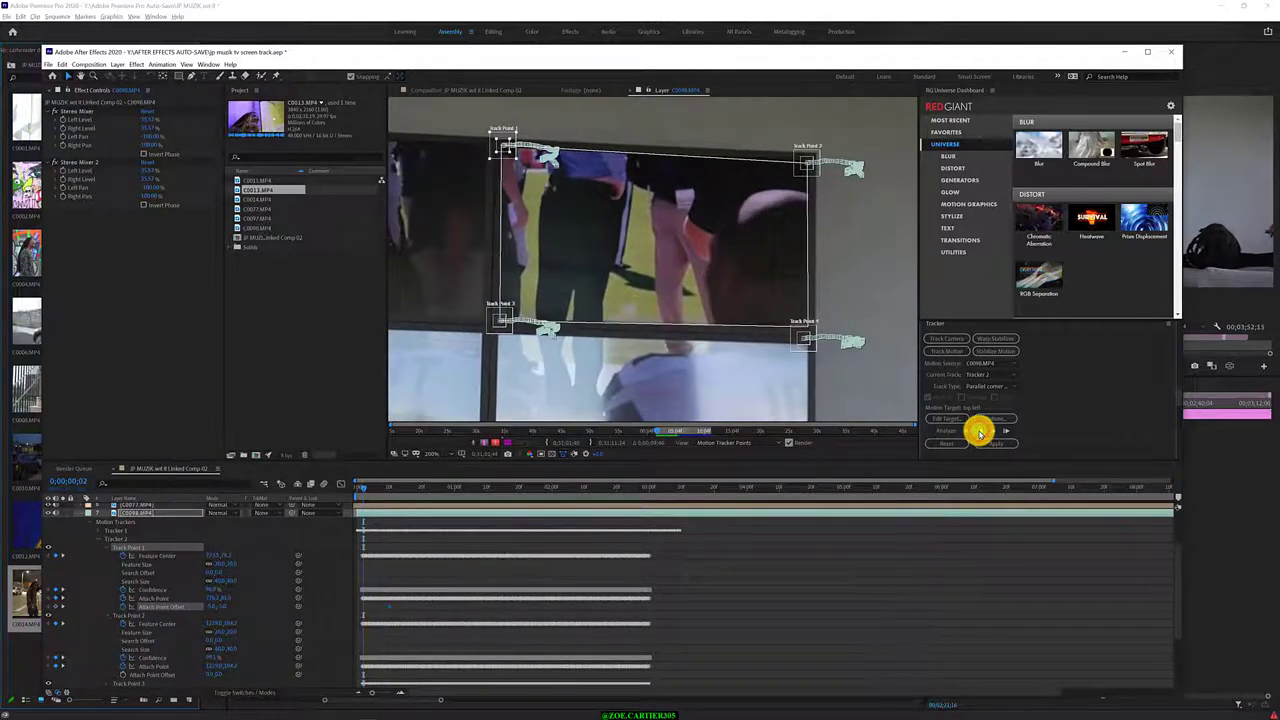
click(172, 675)
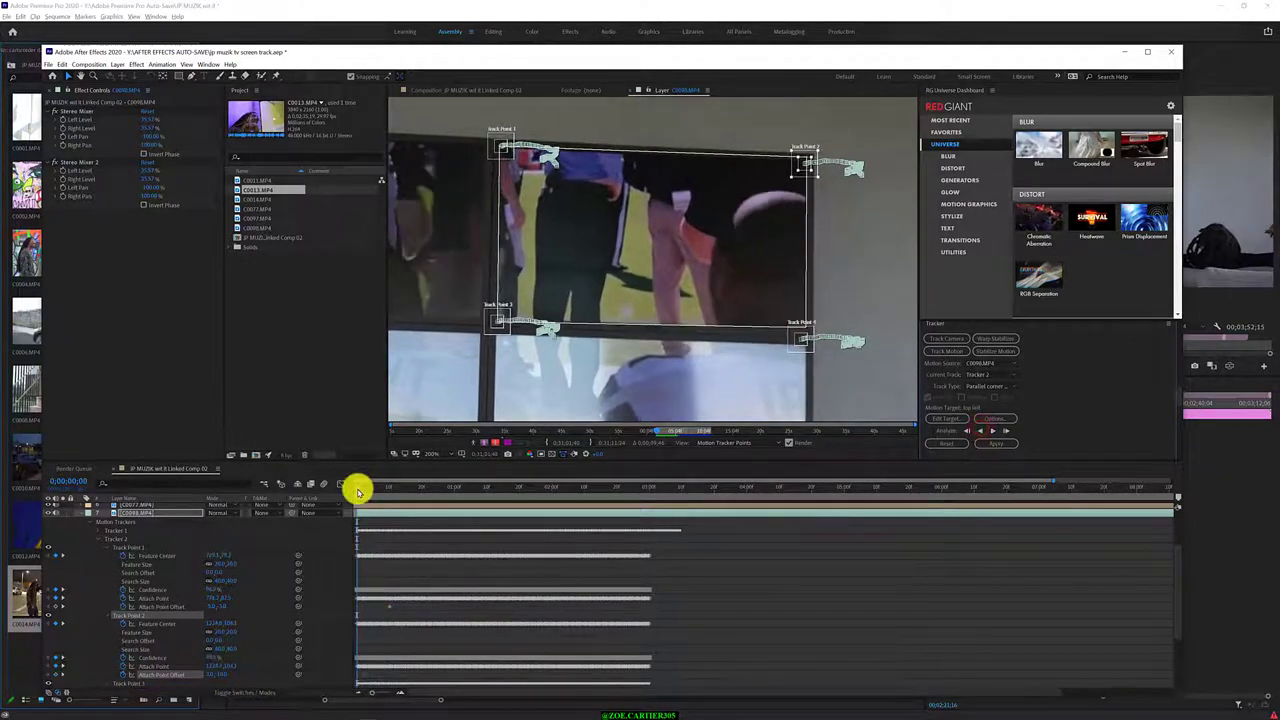
mouse_move(360, 487)
mouse_down()
mouse_move(400, 502)
mouse_move(527, 492)
mouse_move(513, 490)
mouse_up()
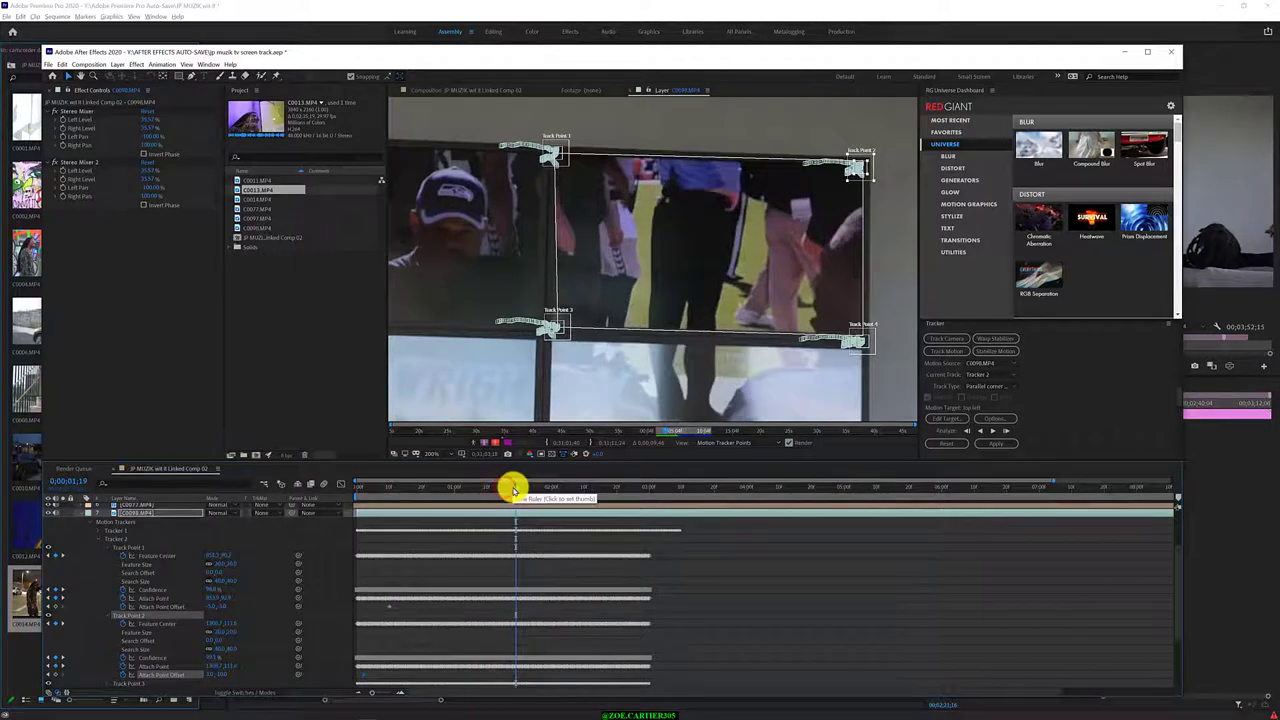
scroll(100, 663, down, 3)
Shift Track Point 3's attach point left and track the corners forward past 0;00;02;01
scroll(89, 640, down, 2)
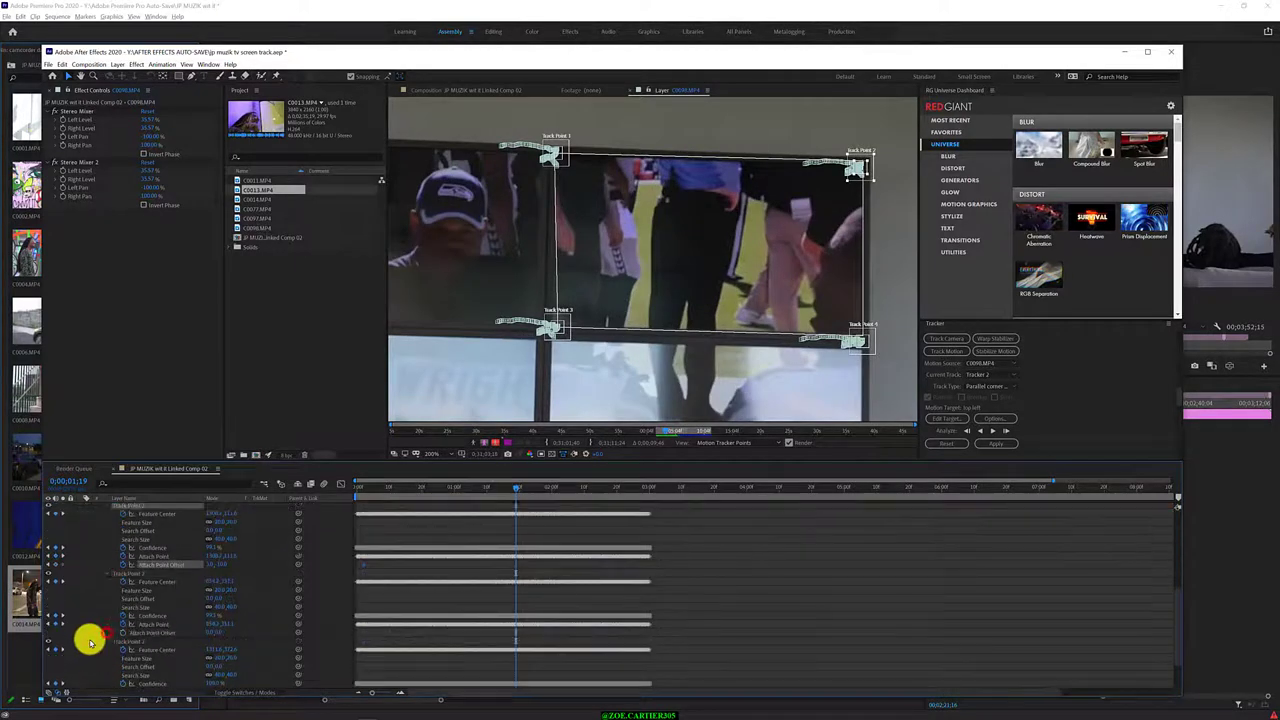
click(168, 633)
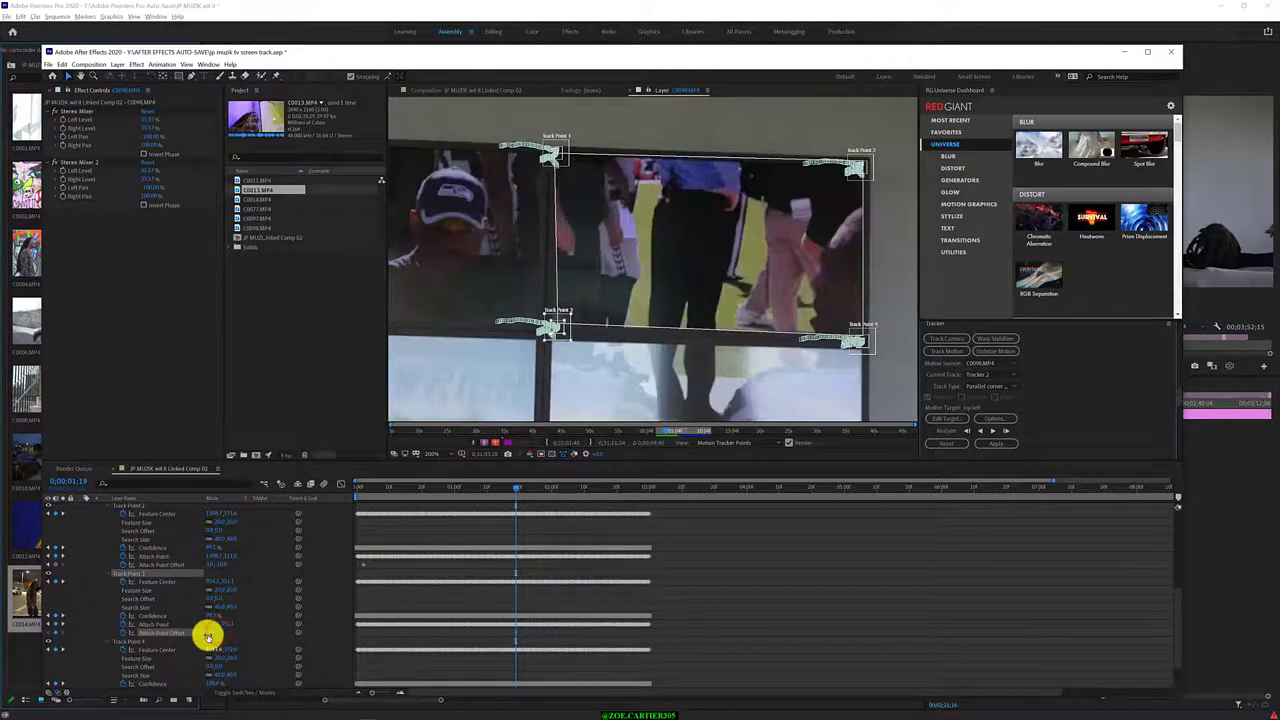
drag(208, 636, 204, 634)
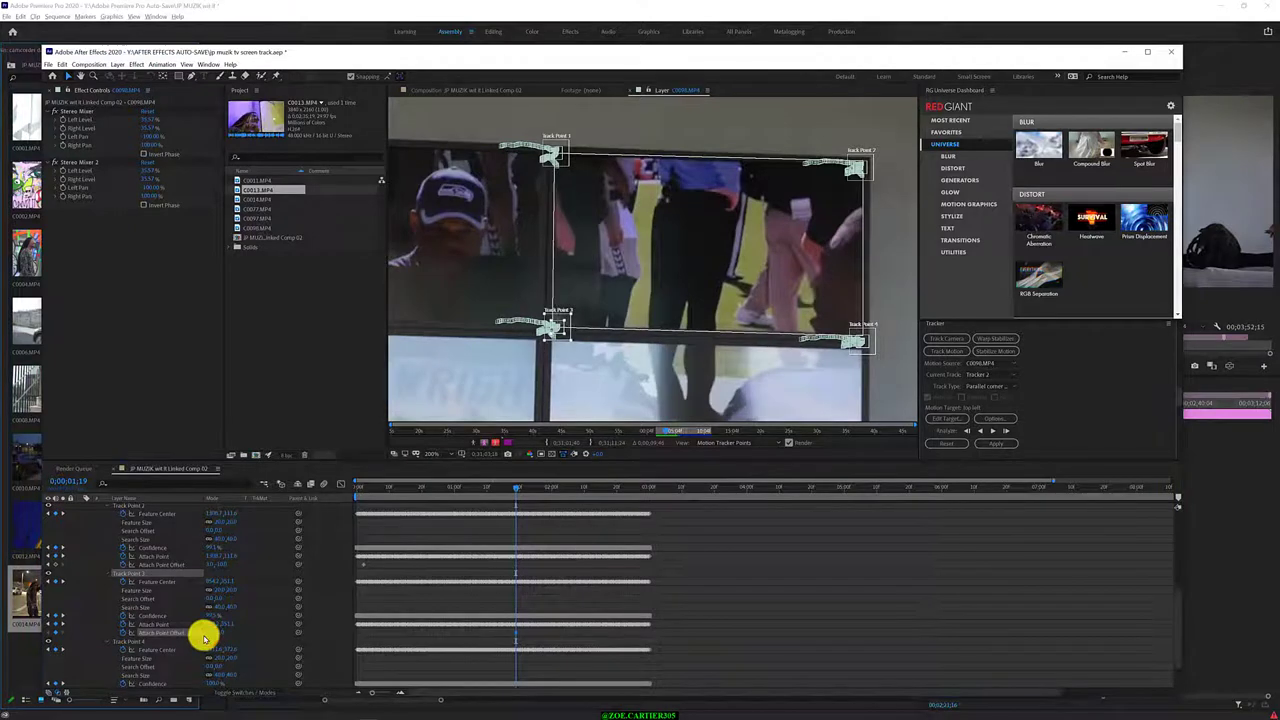
click(993, 432)
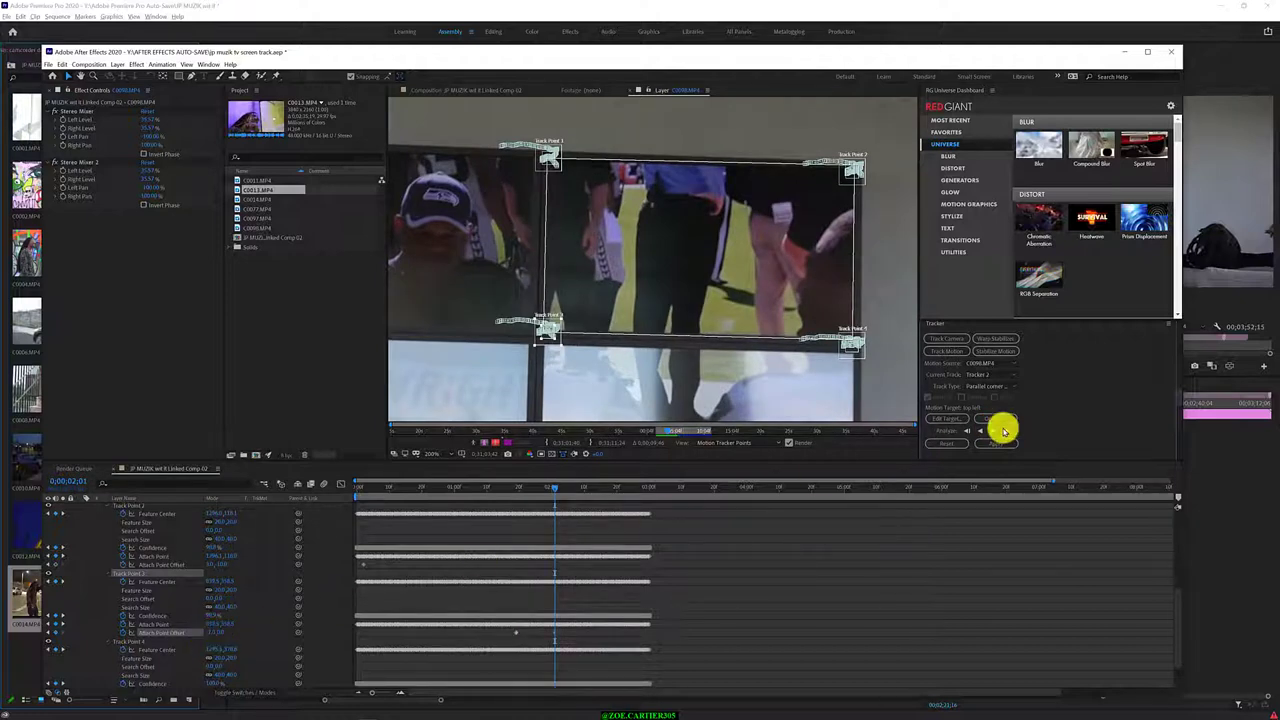
click(998, 432)
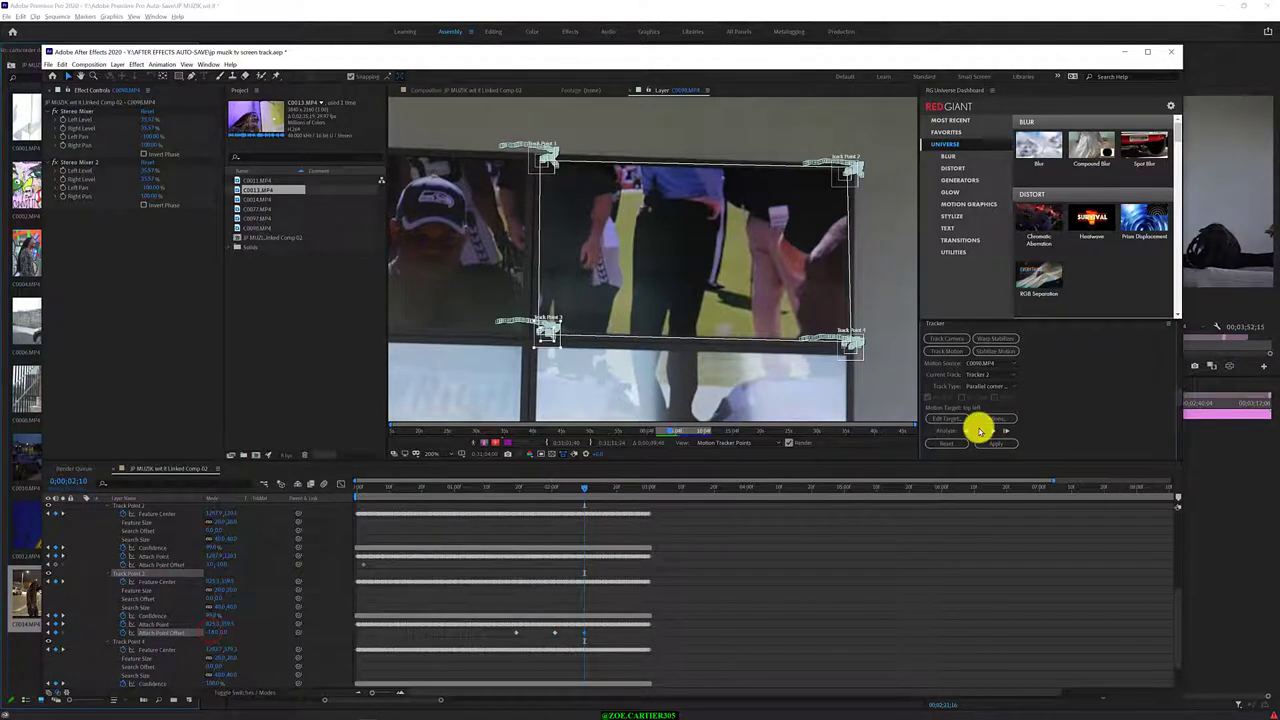
click(990, 430)
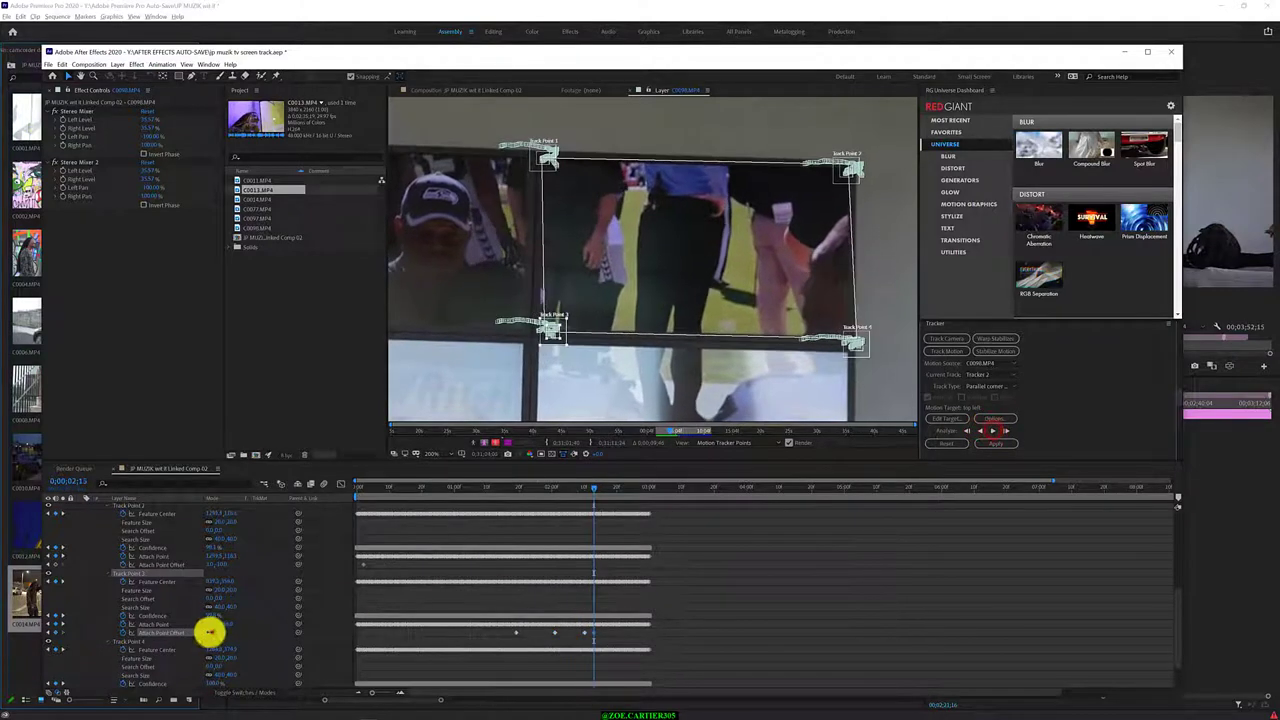
Continue tracking forward to about 0;00;02;22, reselecting Track Point 4 and 3 attach offsets between runs
scroll(257, 651, down, 3)
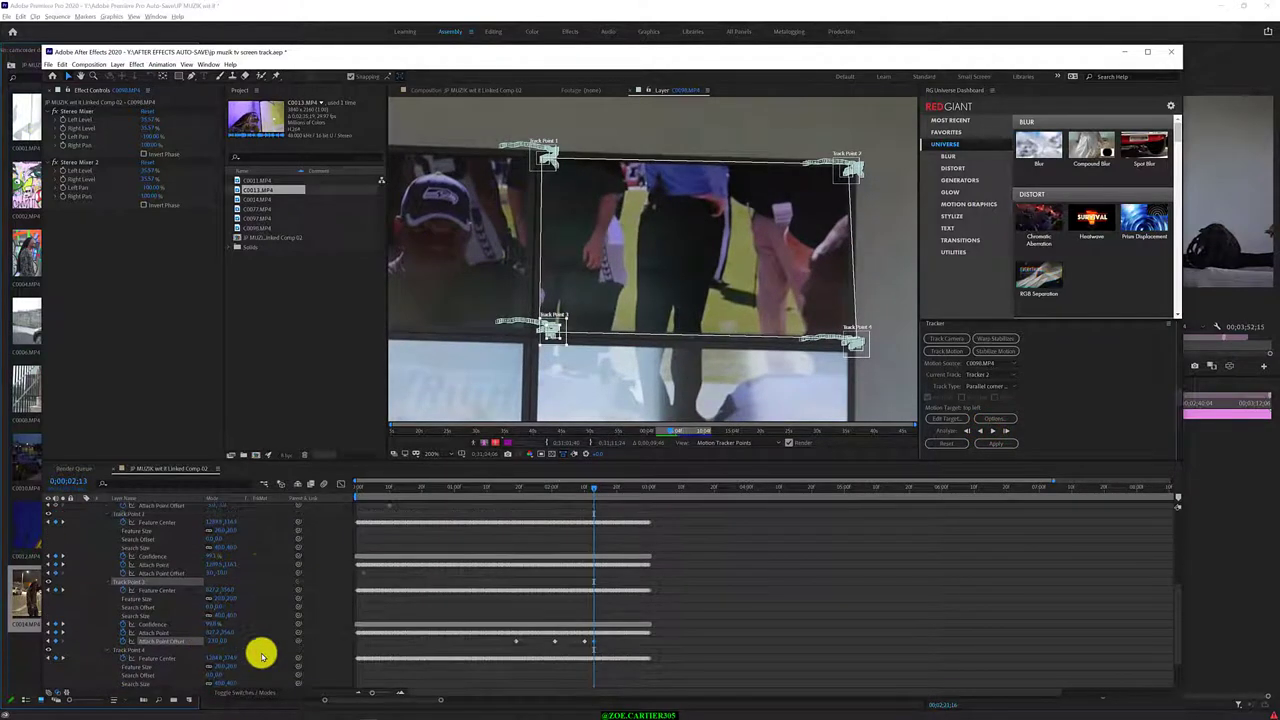
shift+click(216, 661)
click(206, 660)
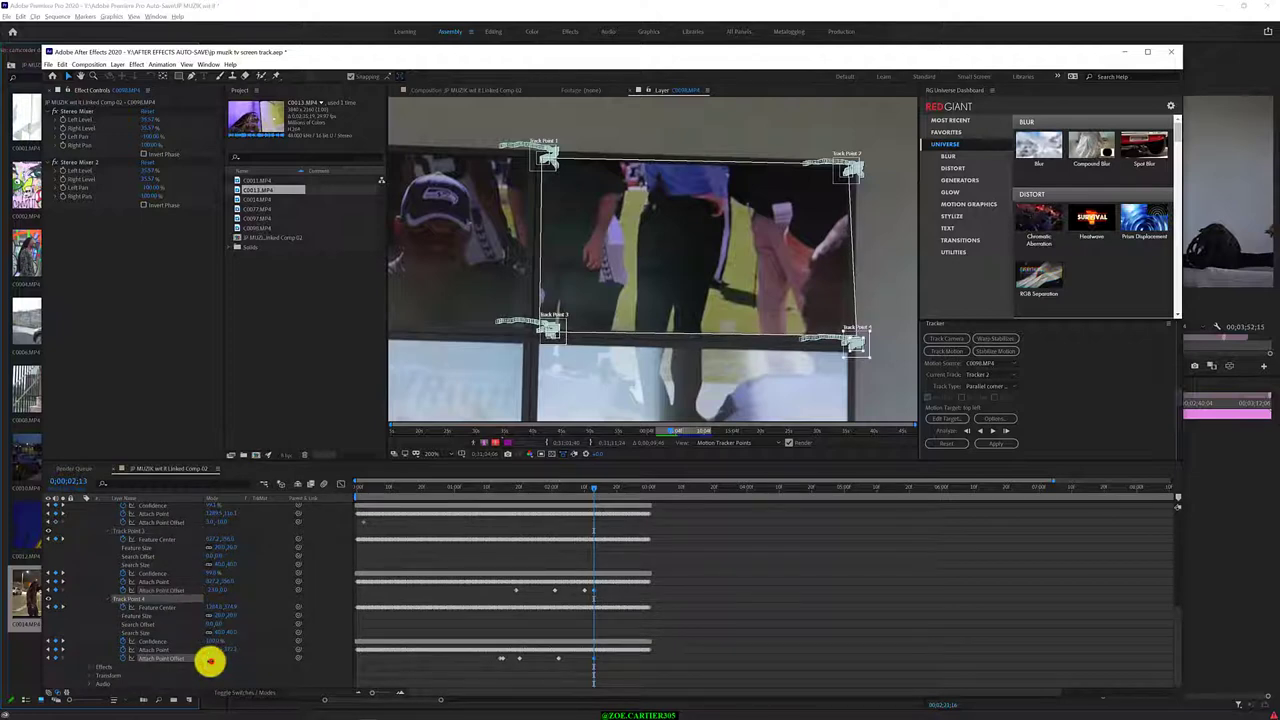
click(993, 432)
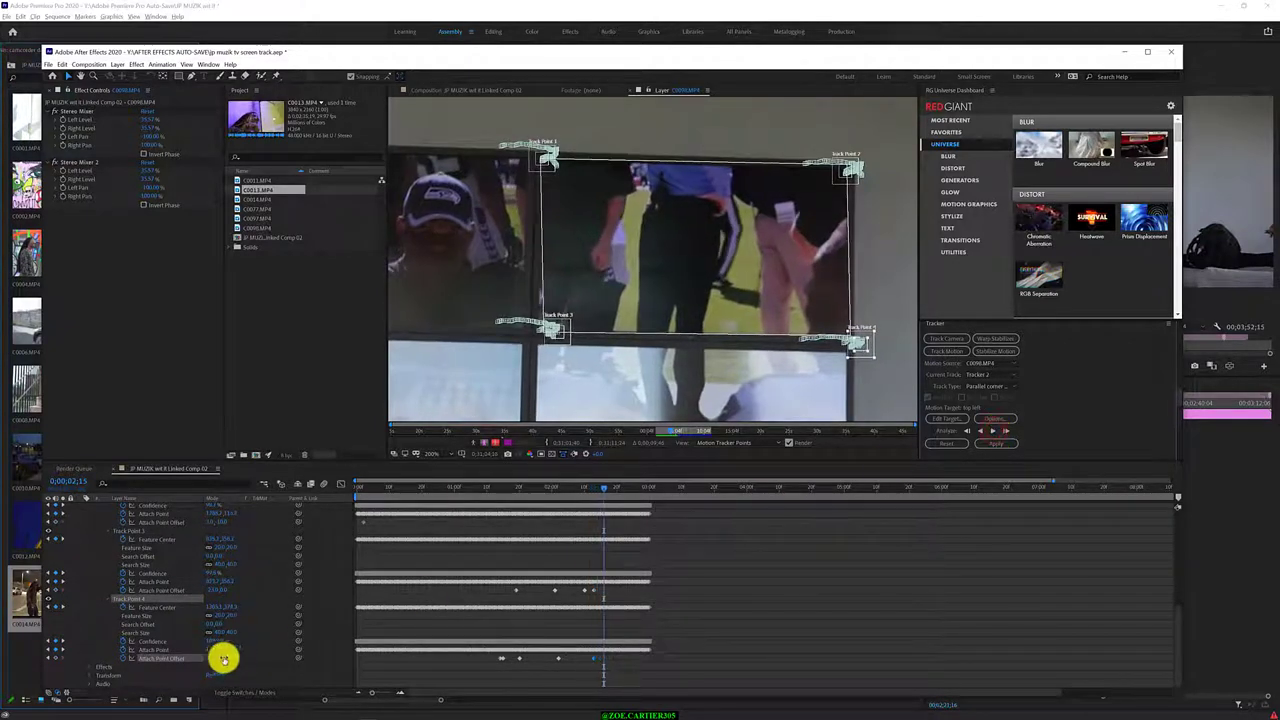
click(206, 657)
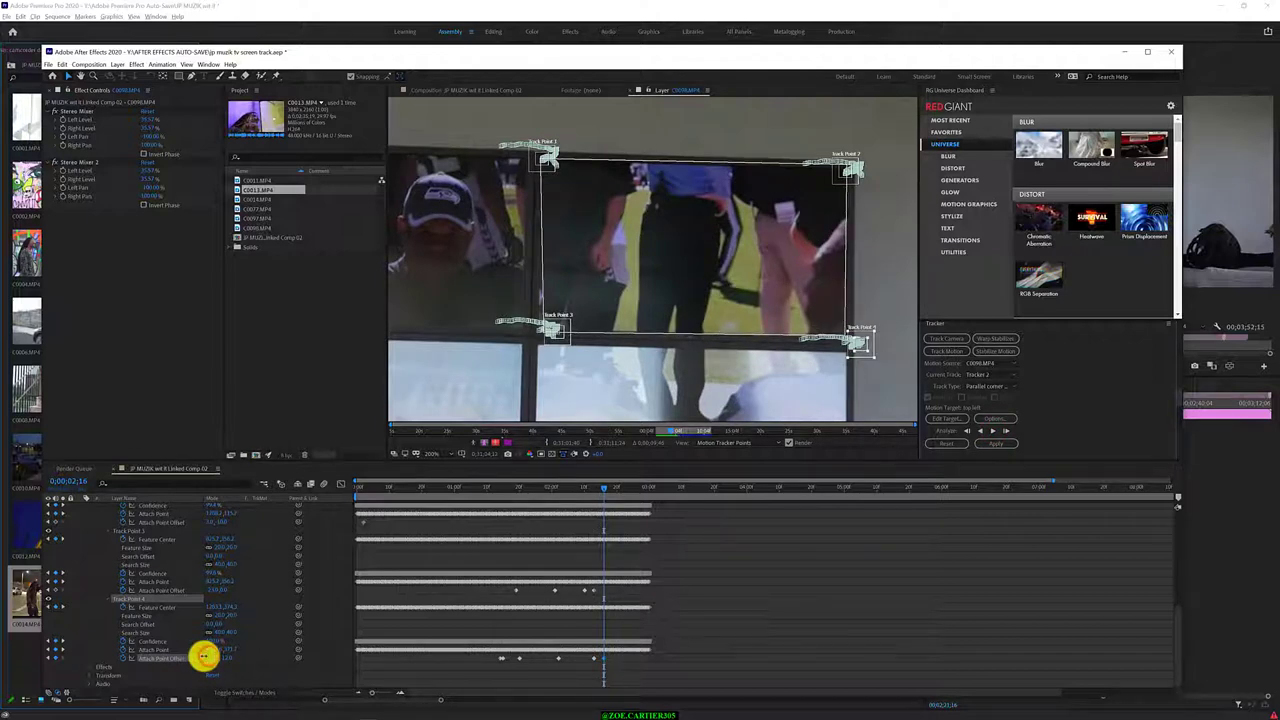
click(206, 590)
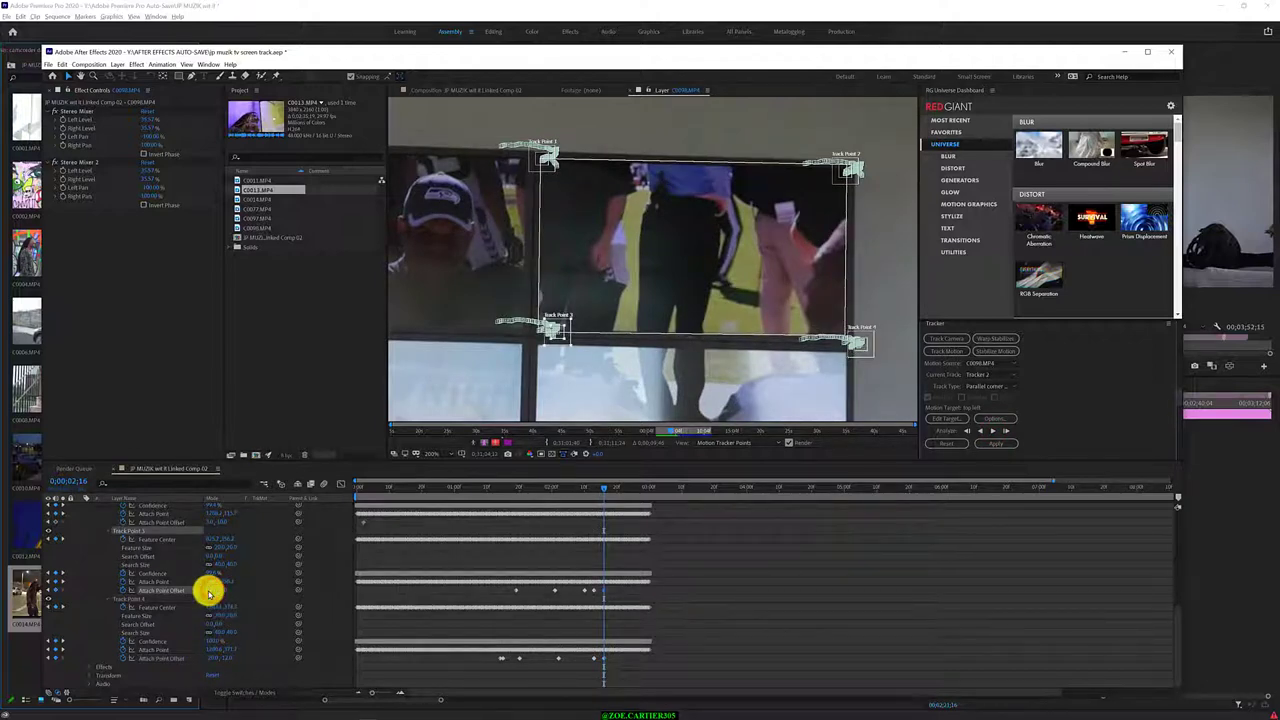
click(993, 431)
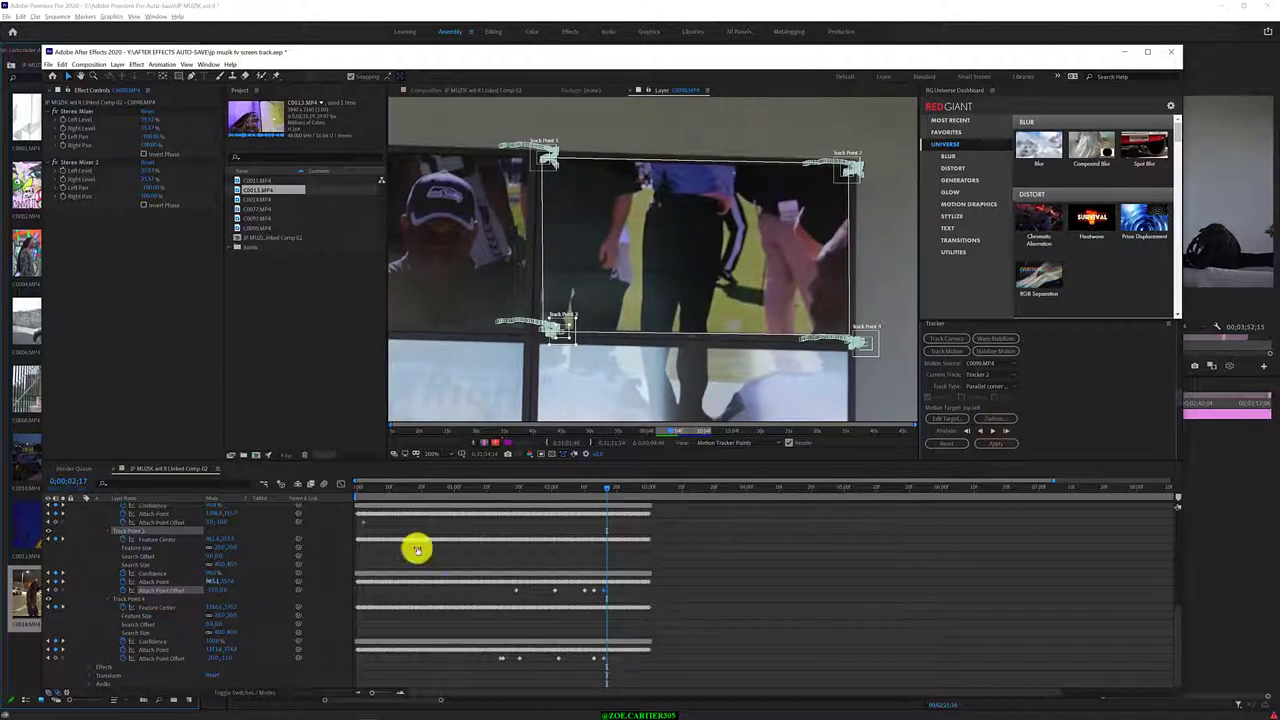
click(212, 590)
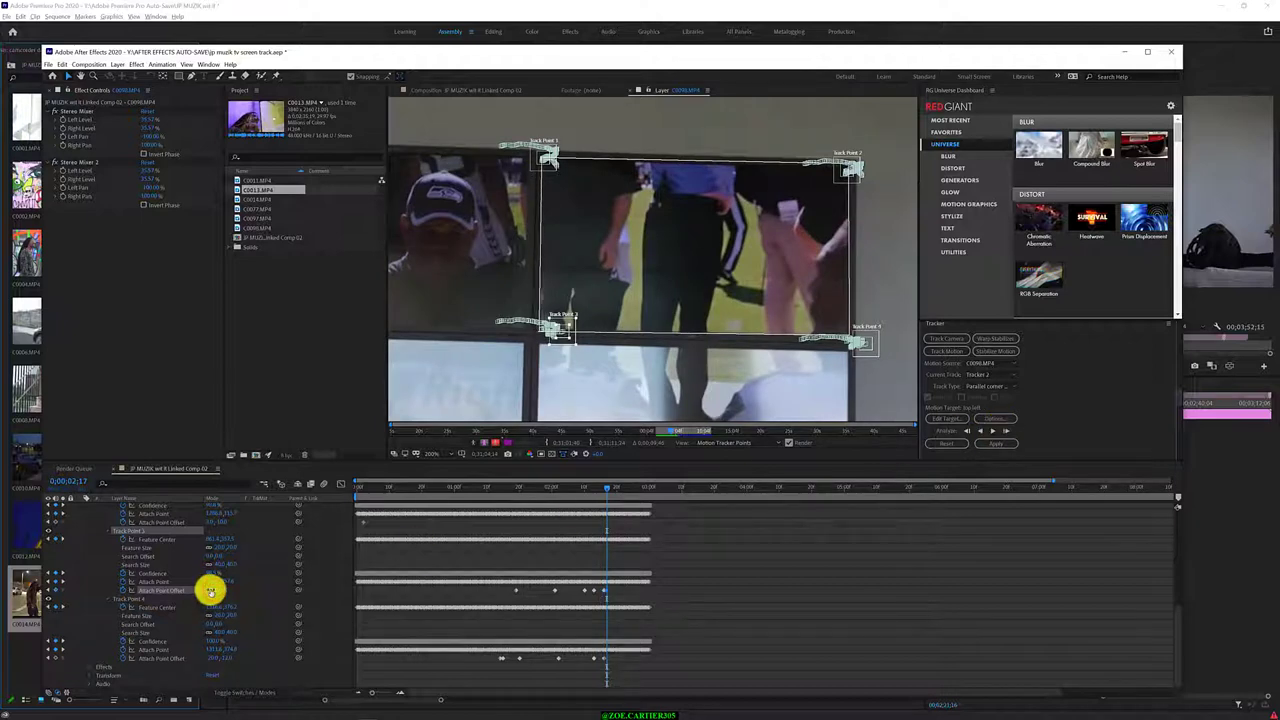
click(993, 431)
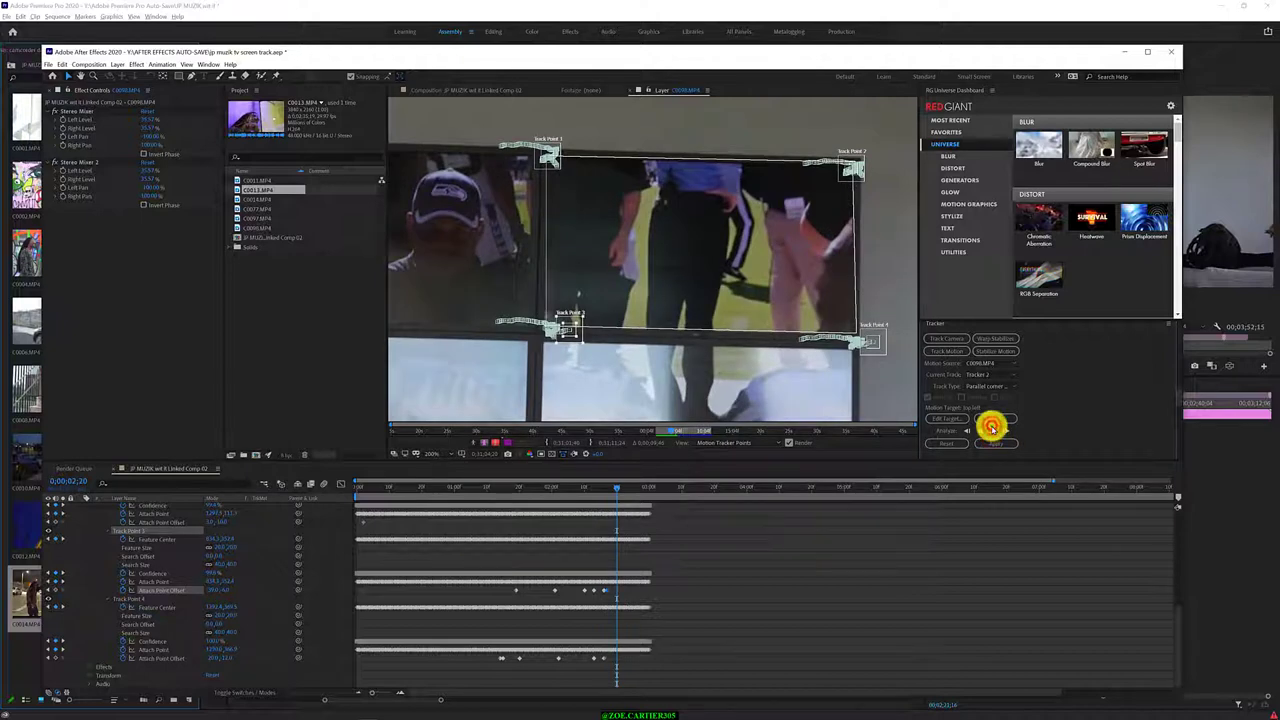
click(224, 658)
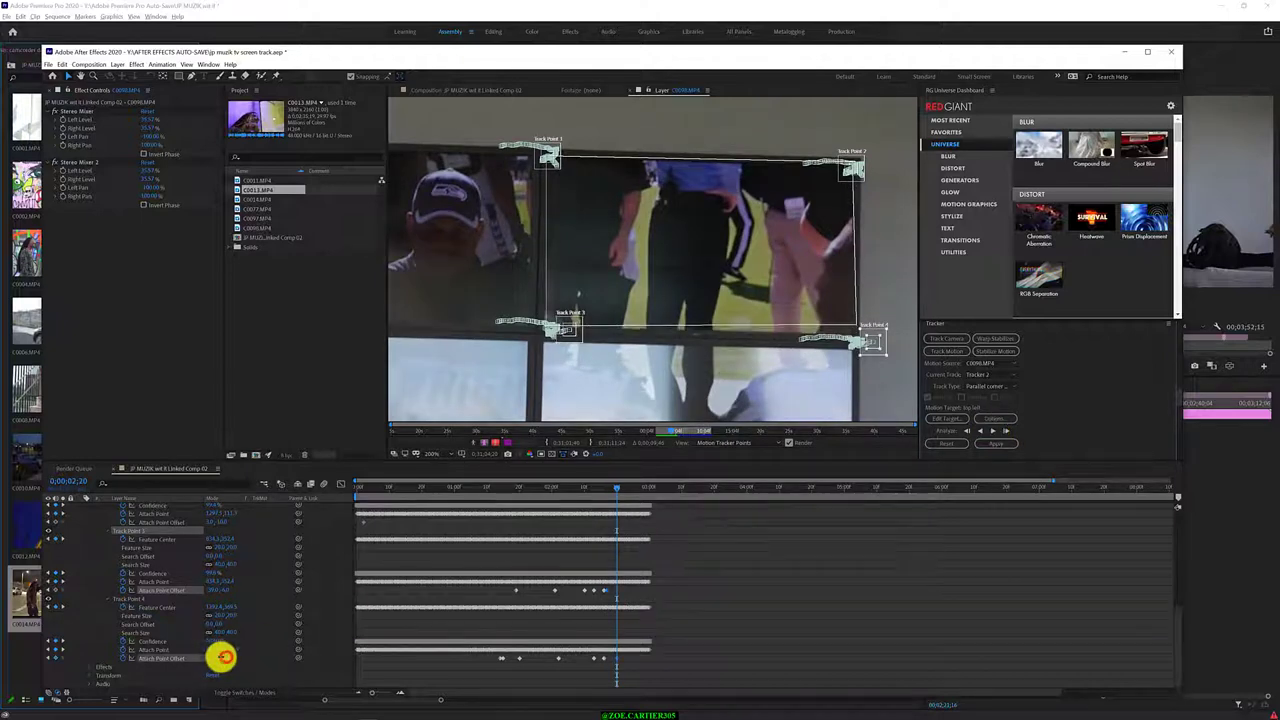
click(991, 428)
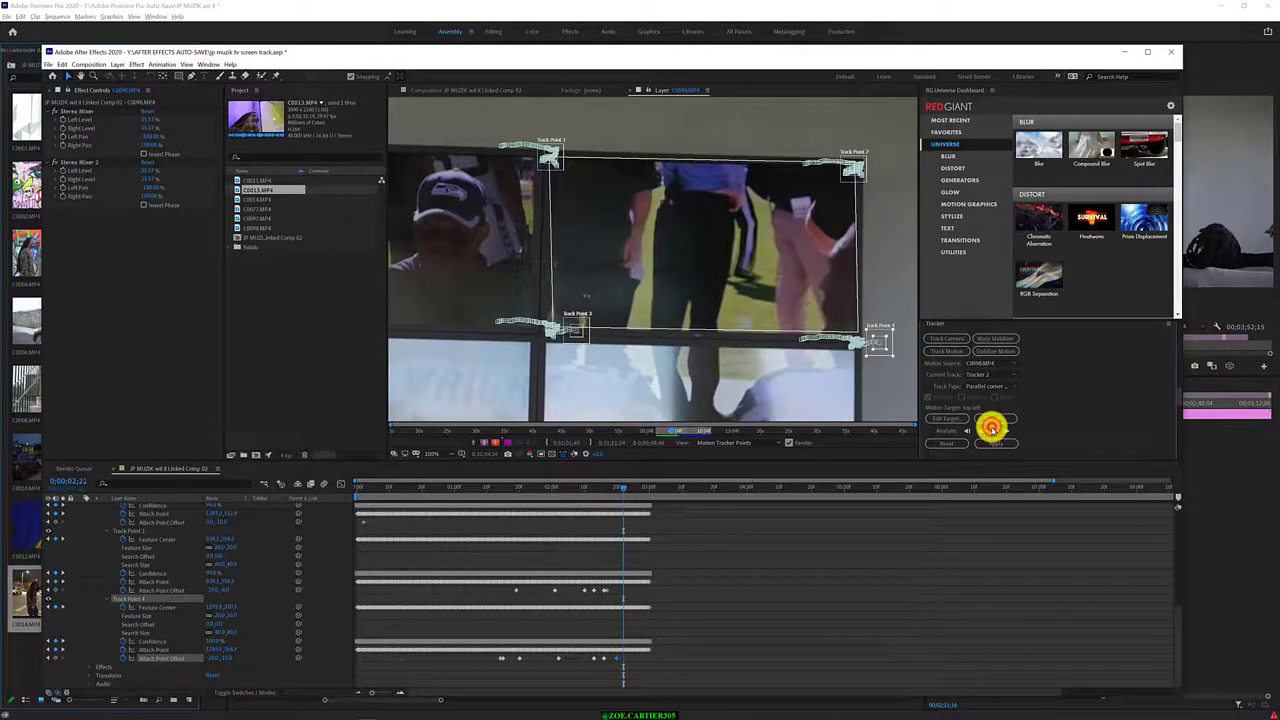
Track frame by frame to 02;23, nudging Track Point 3's attach point left
click(210, 657)
click(1001, 432)
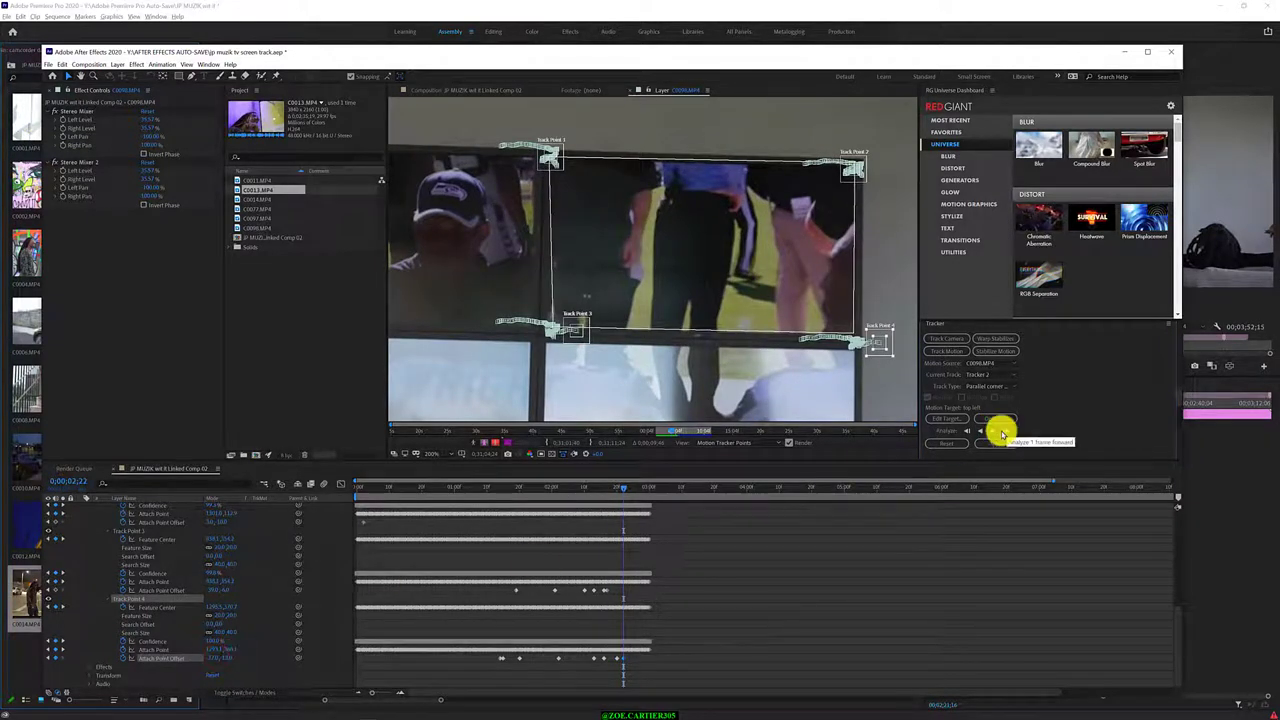
click(213, 592)
drag(213, 591, 210, 592)
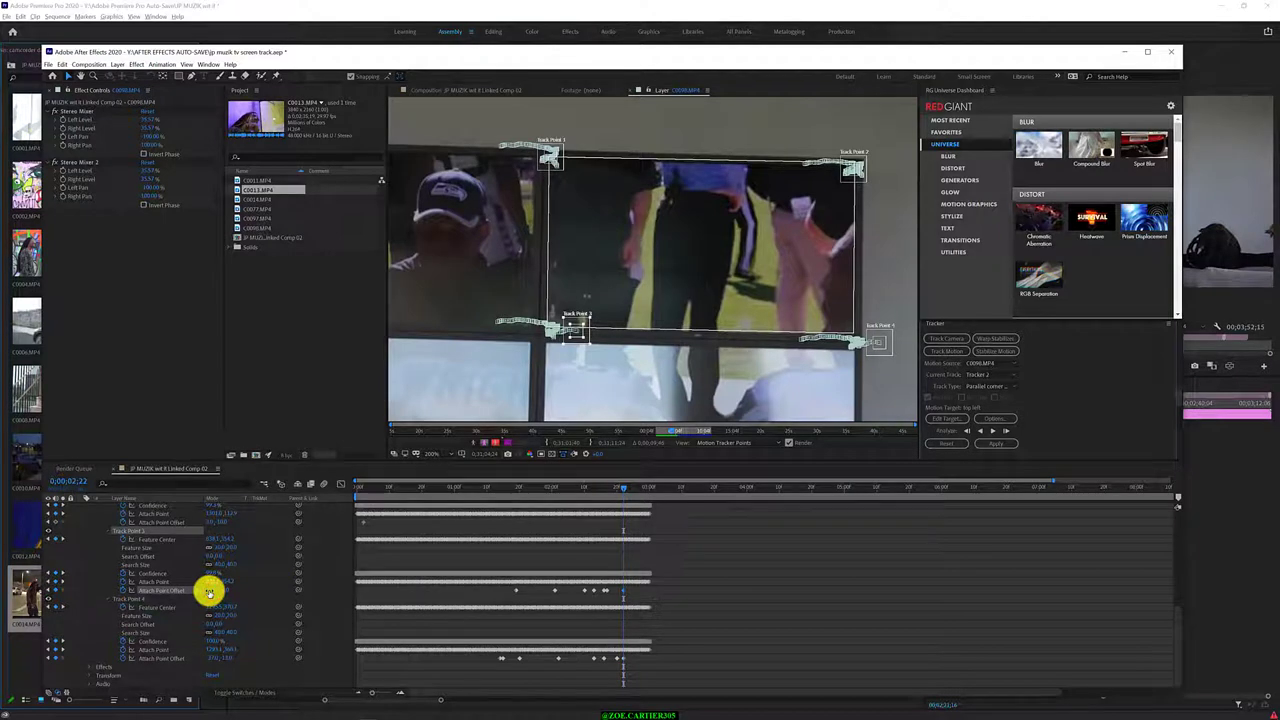
click(1006, 430)
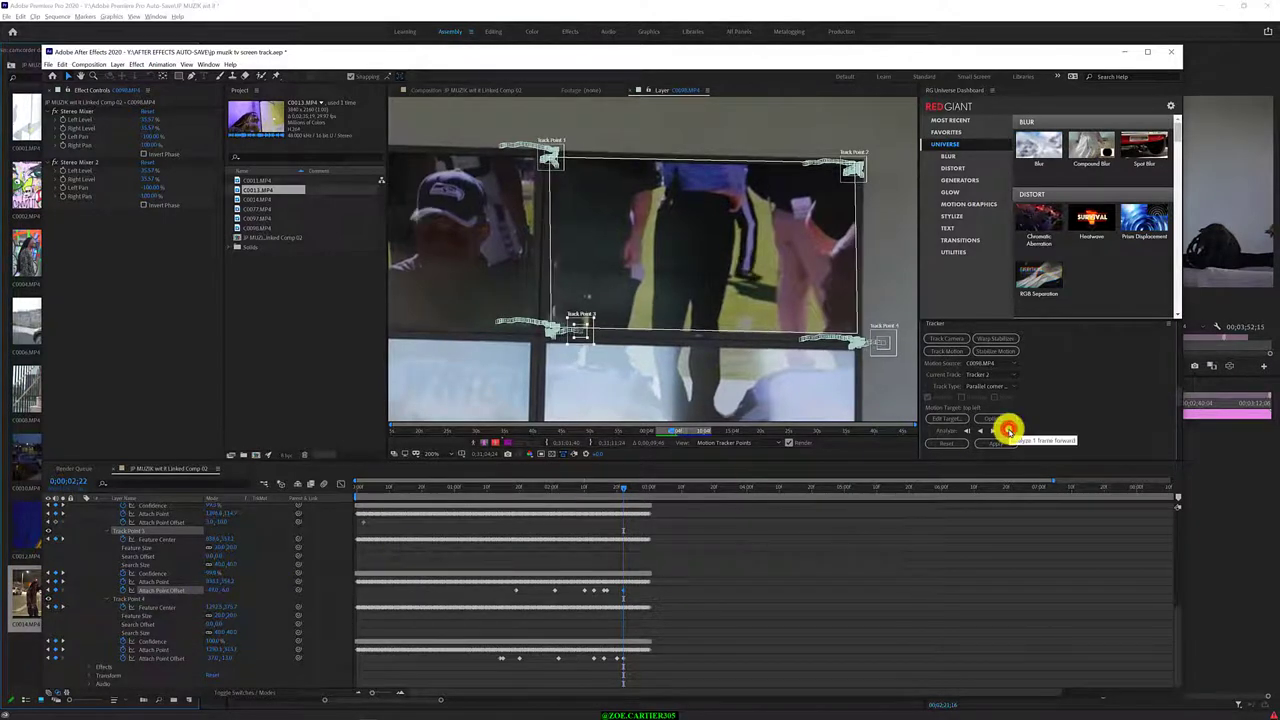
click(214, 594)
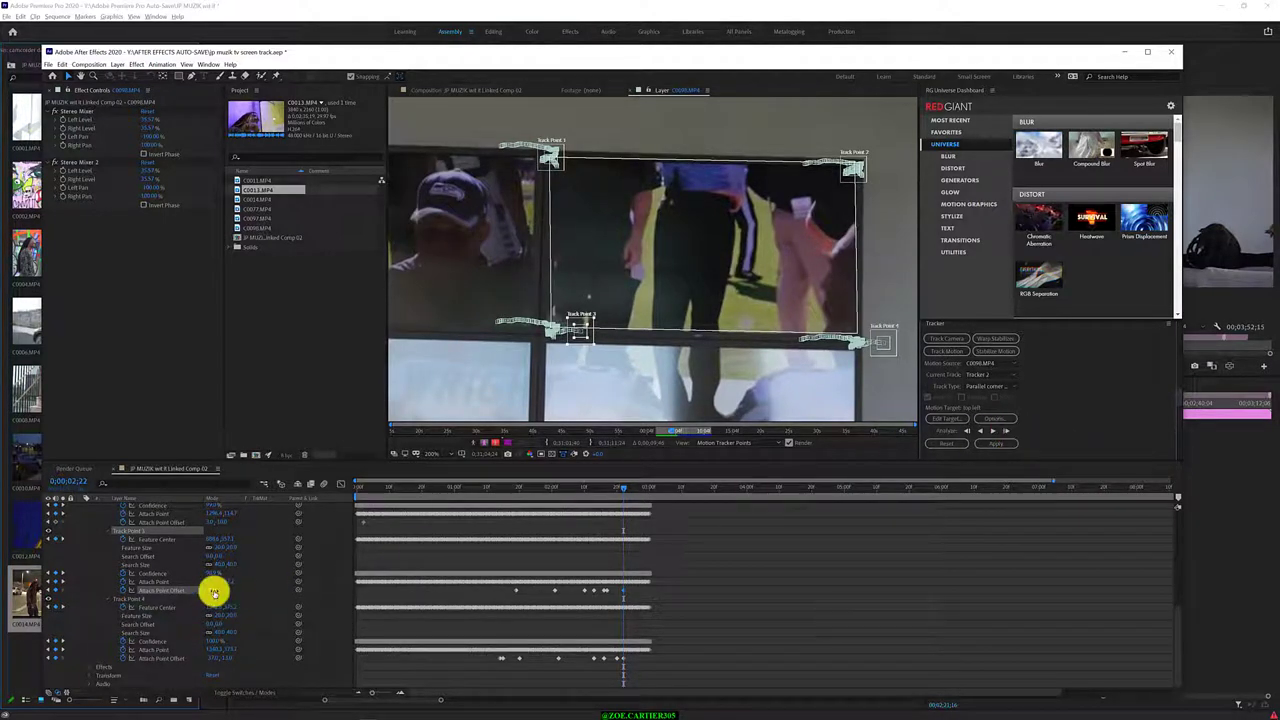
click(215, 659)
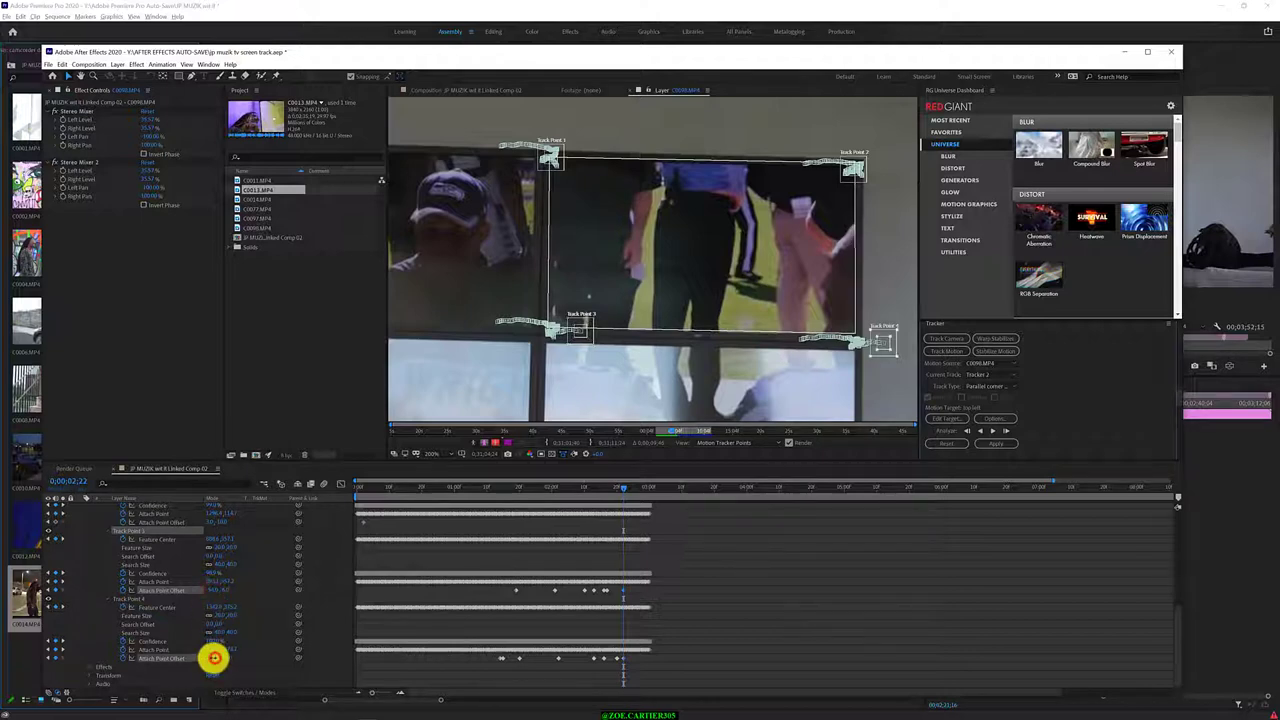
click(1006, 430)
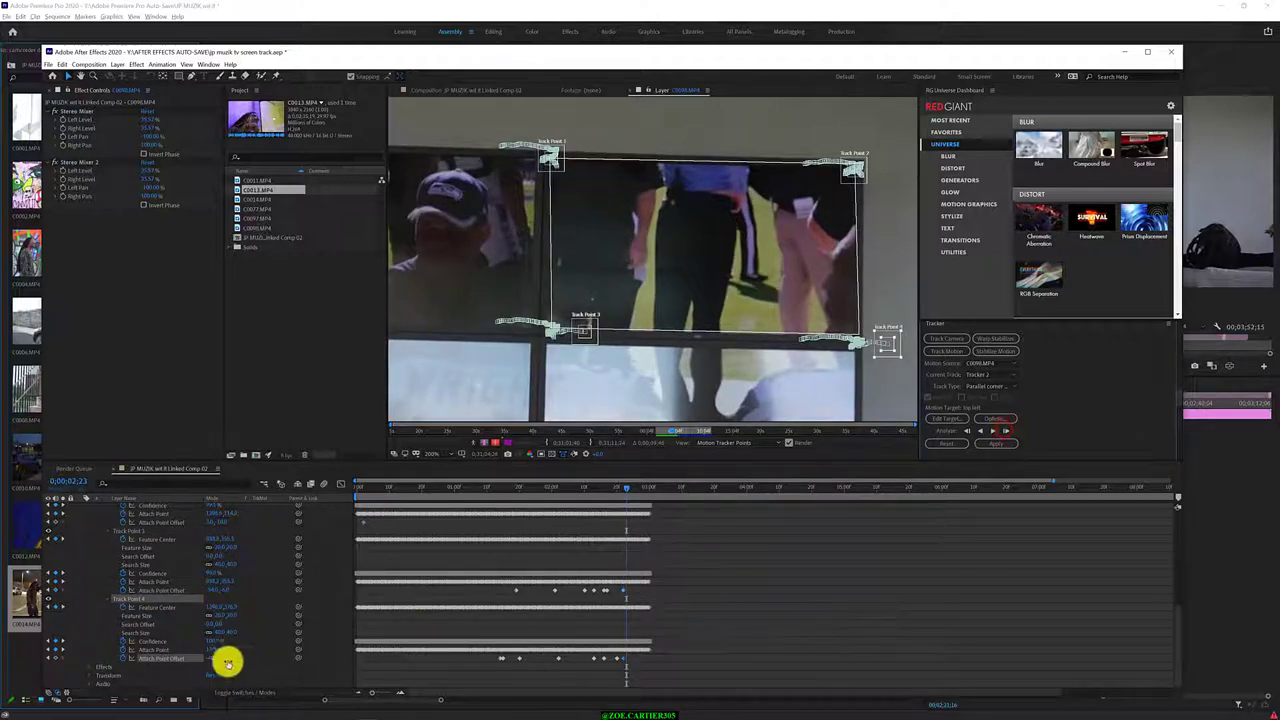
Adjust Track Points 4 and 3 attach offsets and track forward past 02;24
drag(228, 662, 212, 657)
drag(210, 591, 214, 591)
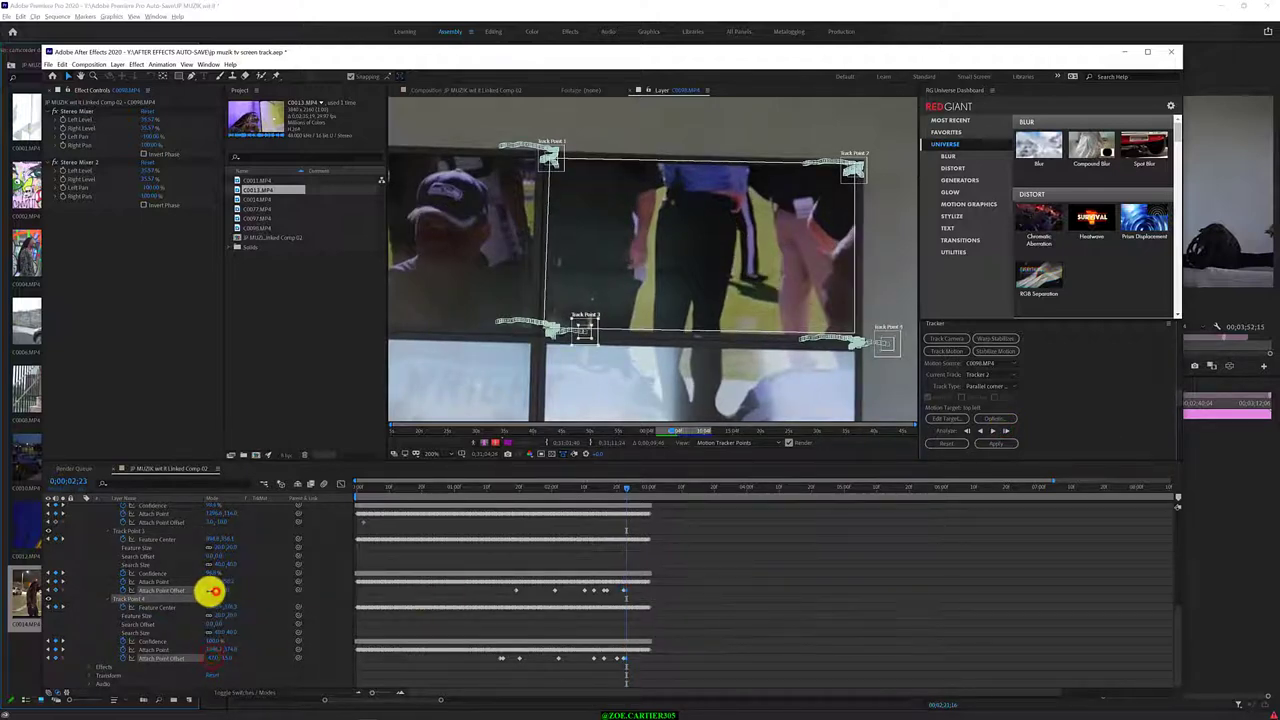
click(1006, 430)
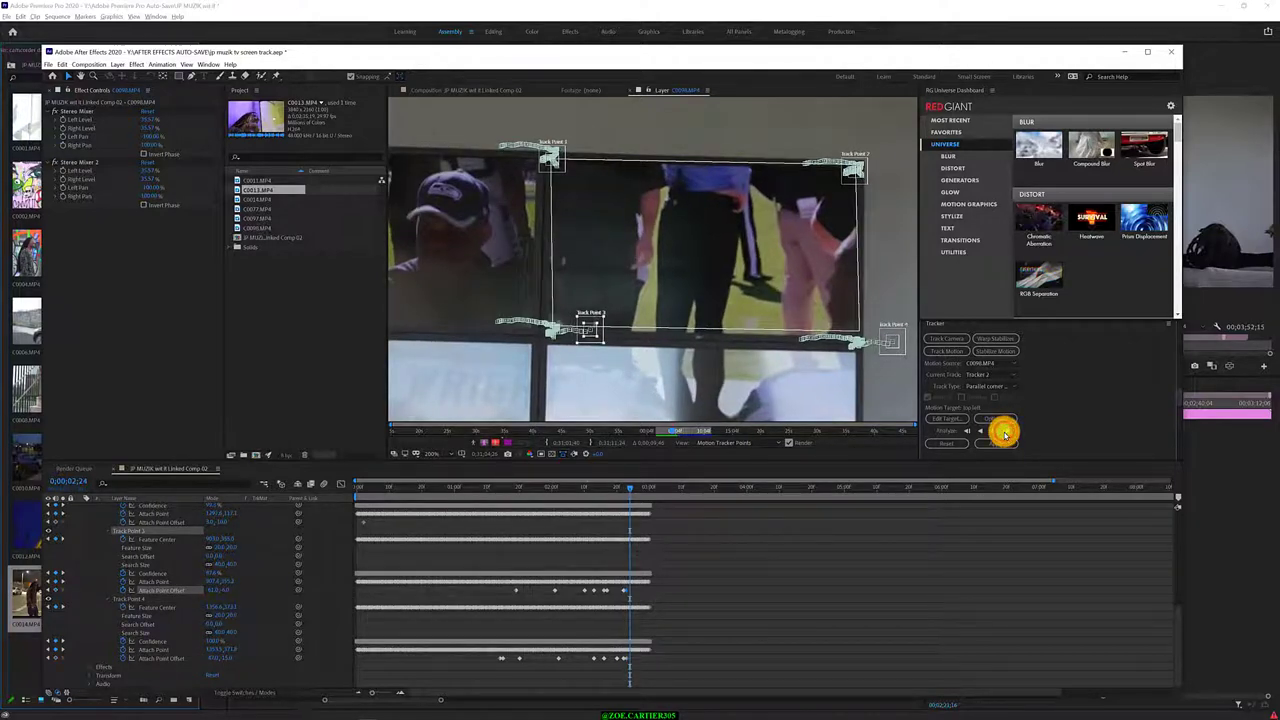
drag(206, 662, 206, 660)
drag(206, 660, 226, 654)
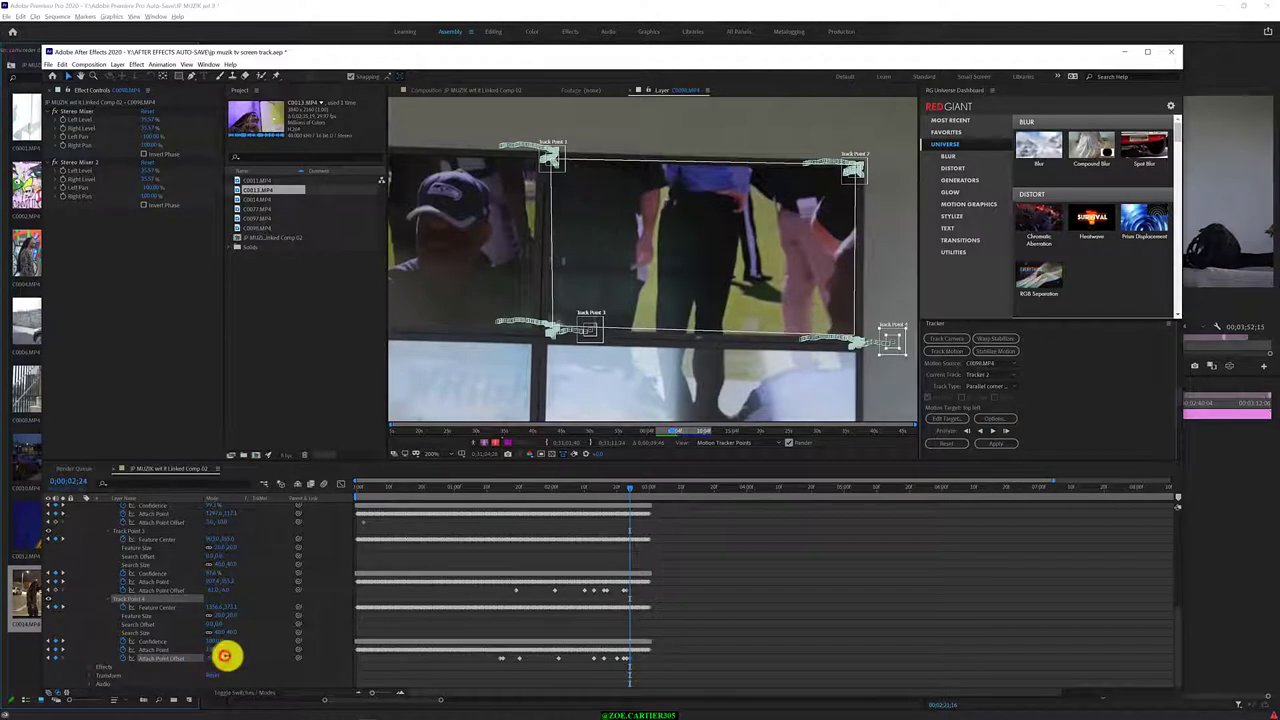
drag(209, 591, 227, 591)
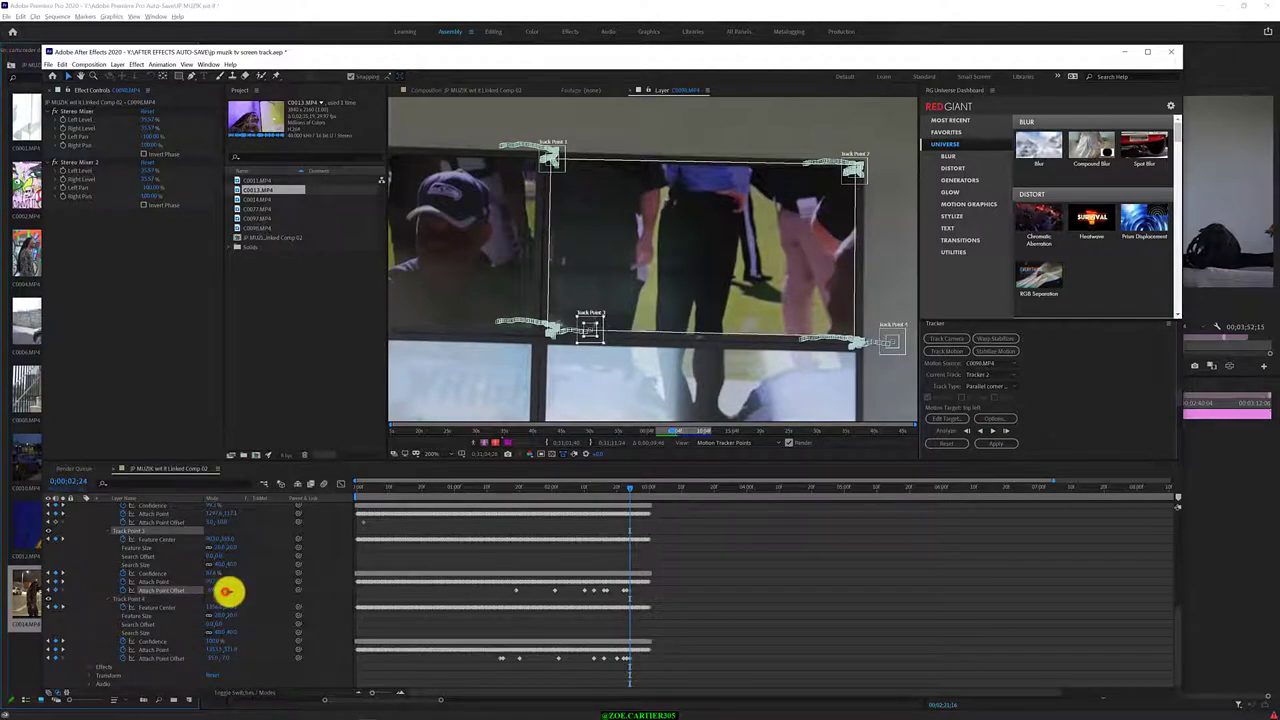
click(1004, 433)
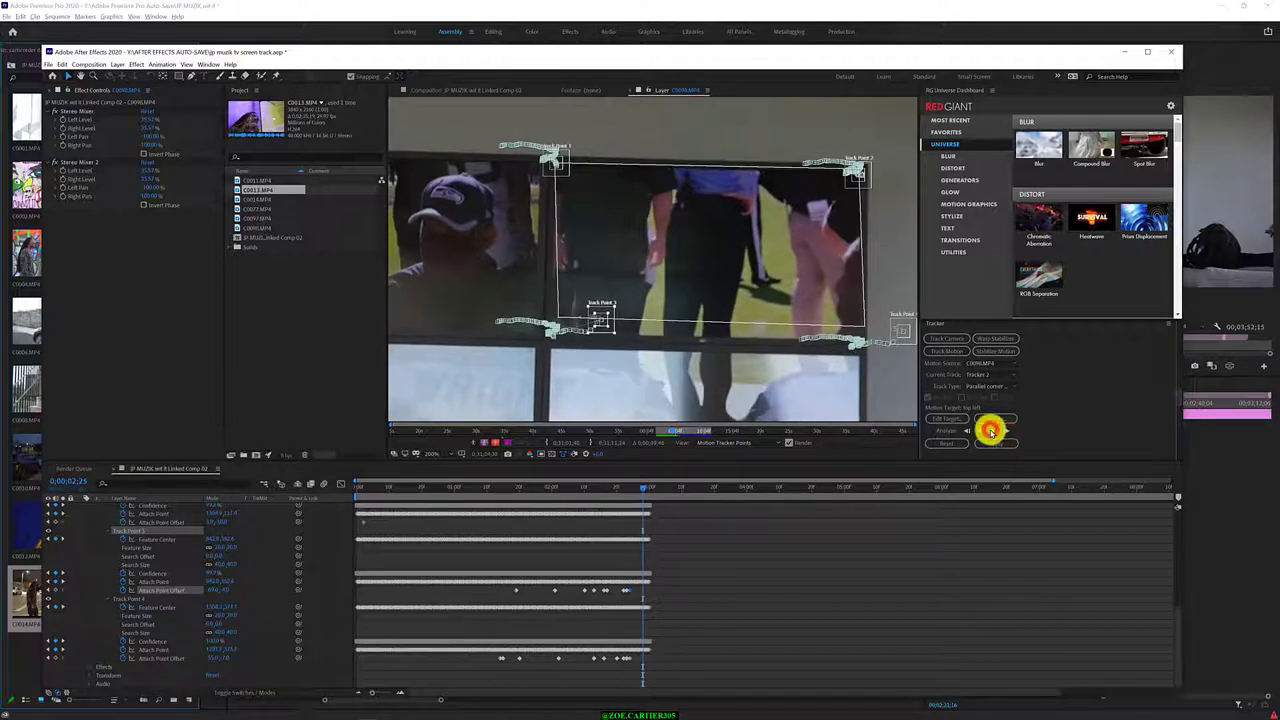
At 03;00 shift Track Point 3's attach point right and fine-tune Track Point 4's offset
click(640, 488)
drag(636, 490, 649, 496)
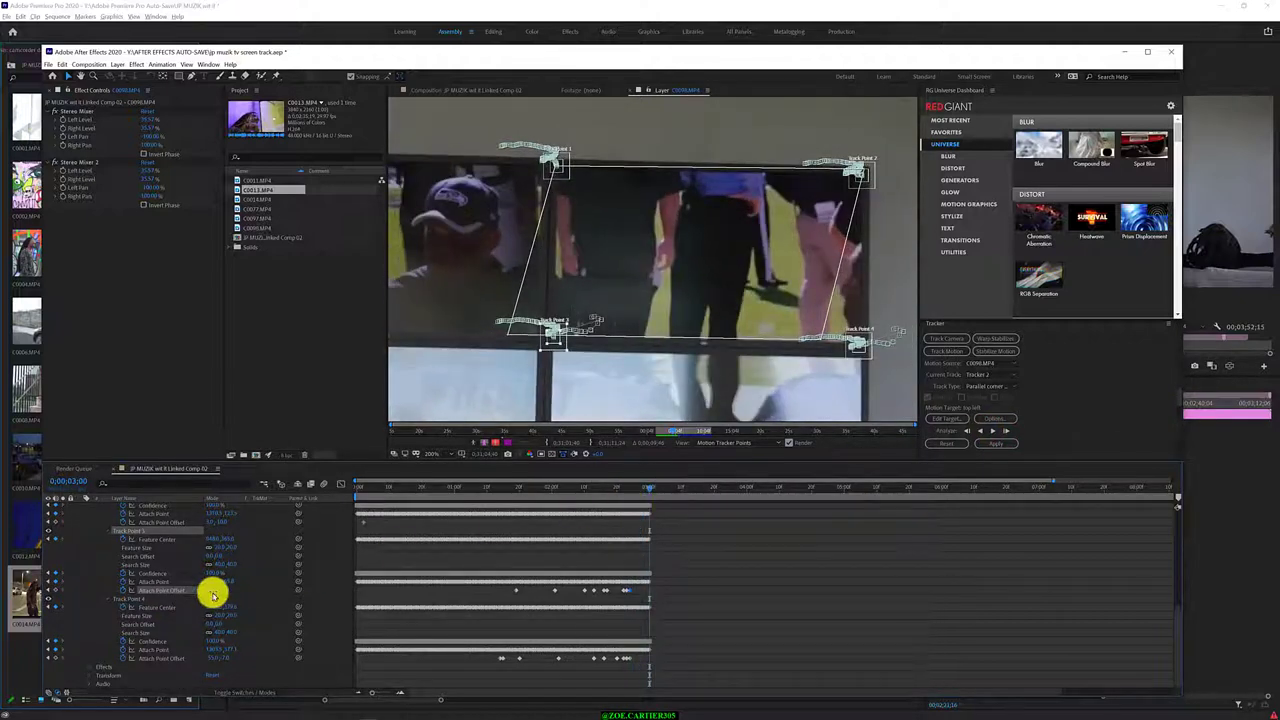
drag(210, 591, 246, 591)
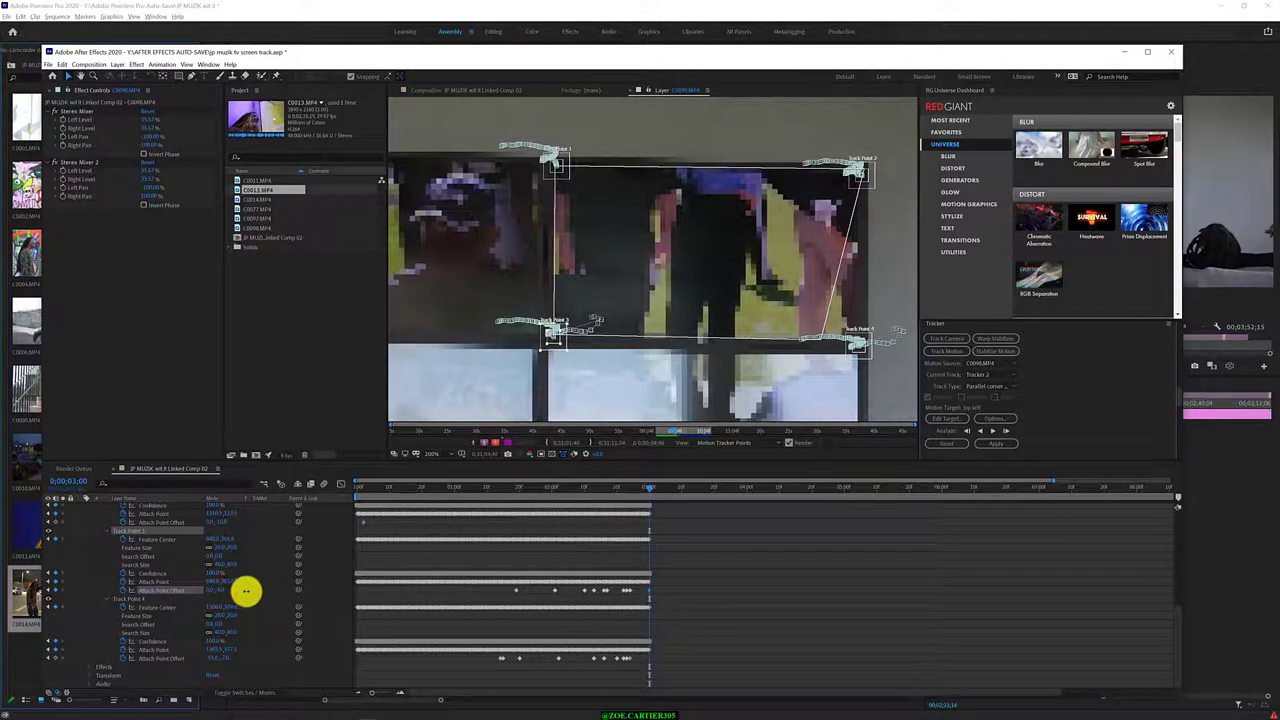
drag(216, 656, 222, 658)
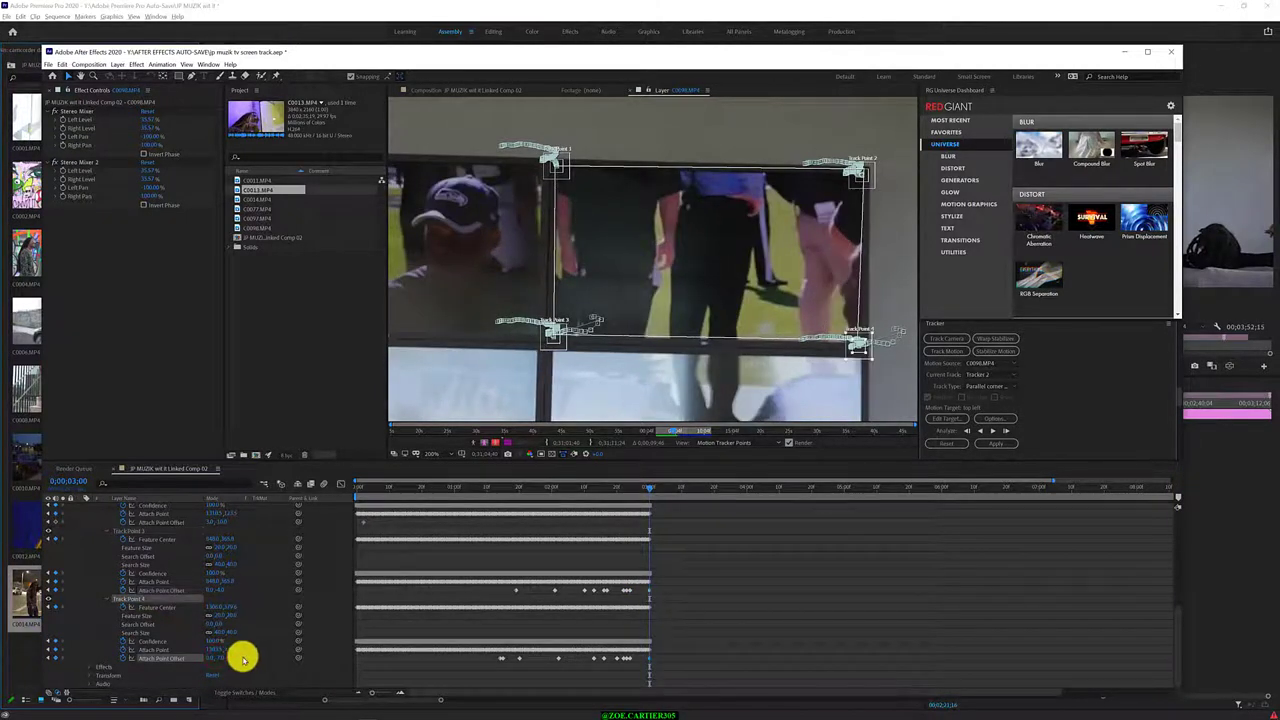
click(965, 430)
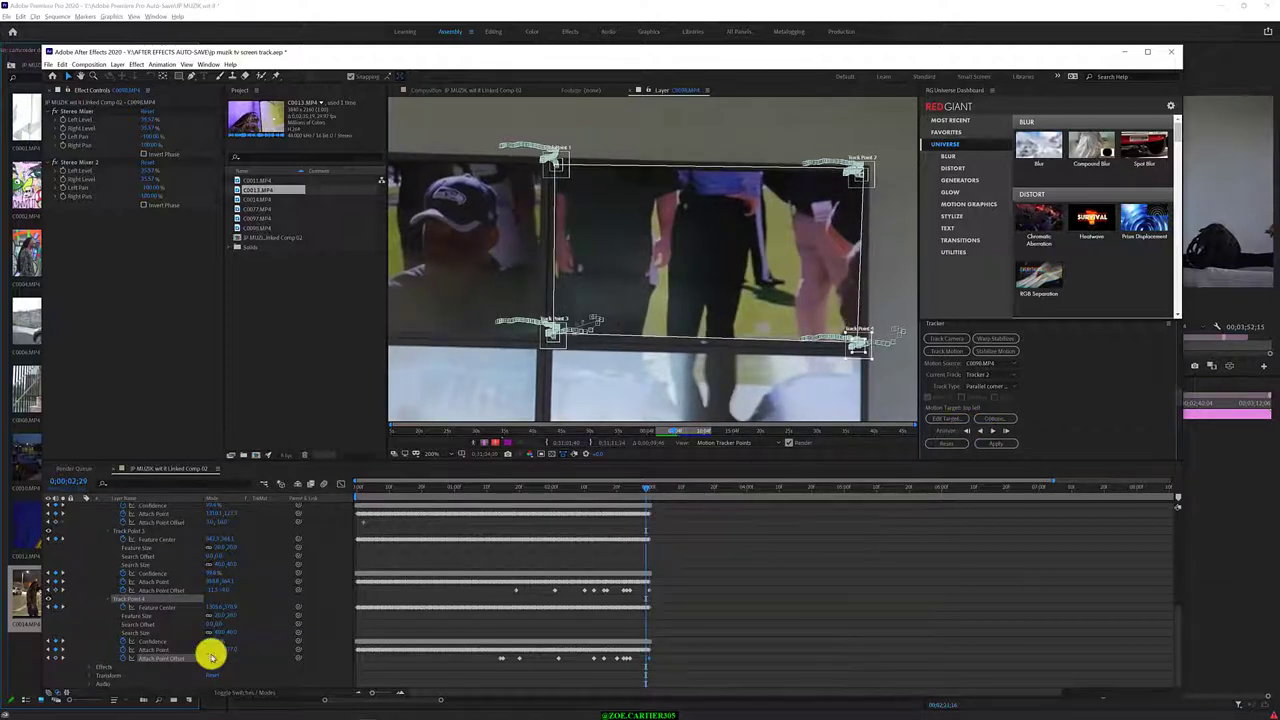
drag(206, 657, 212, 652)
Track backward to 02;26, review earlier frames, and apply the corner pin to the target layer
click(977, 430)
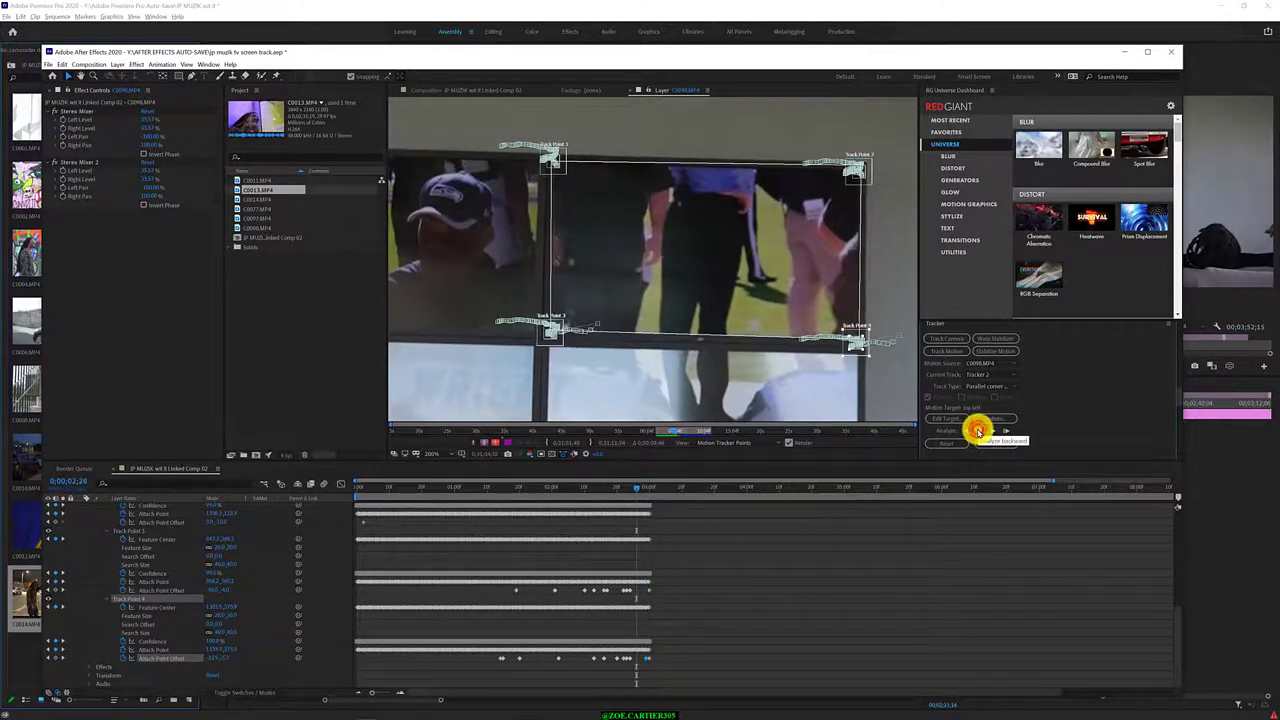
click(977, 430)
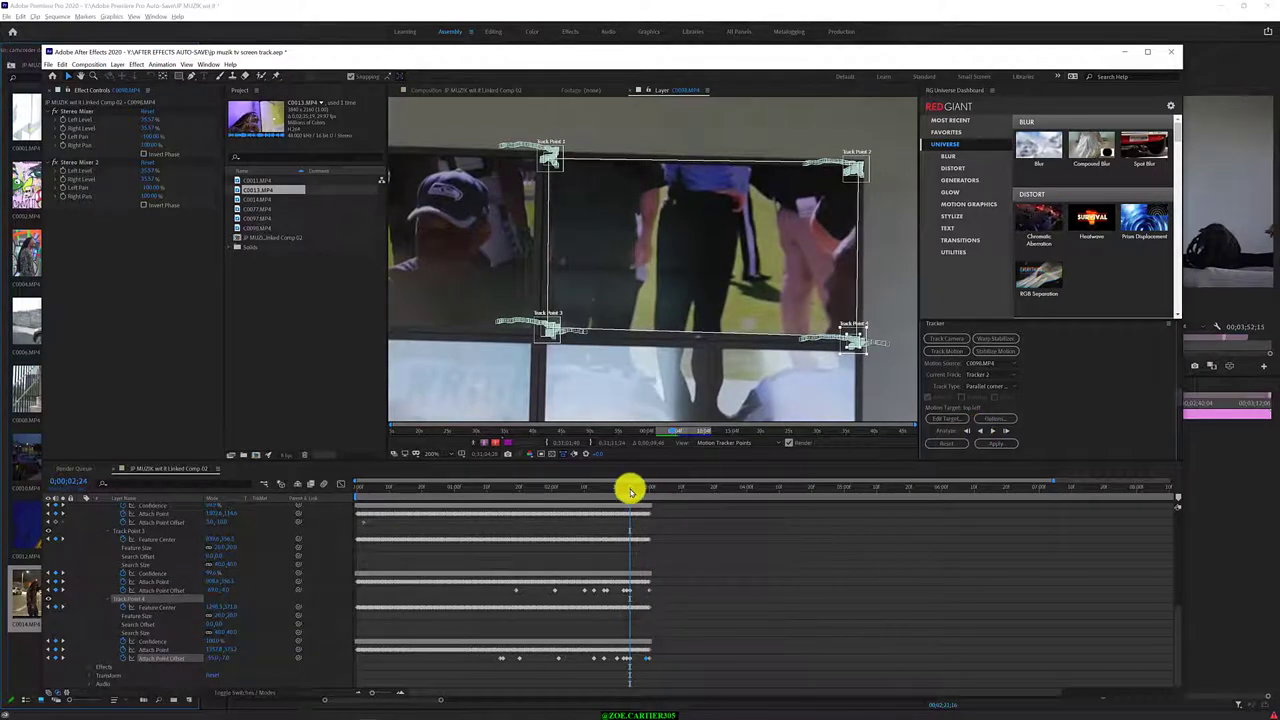
drag(629, 487, 627, 487)
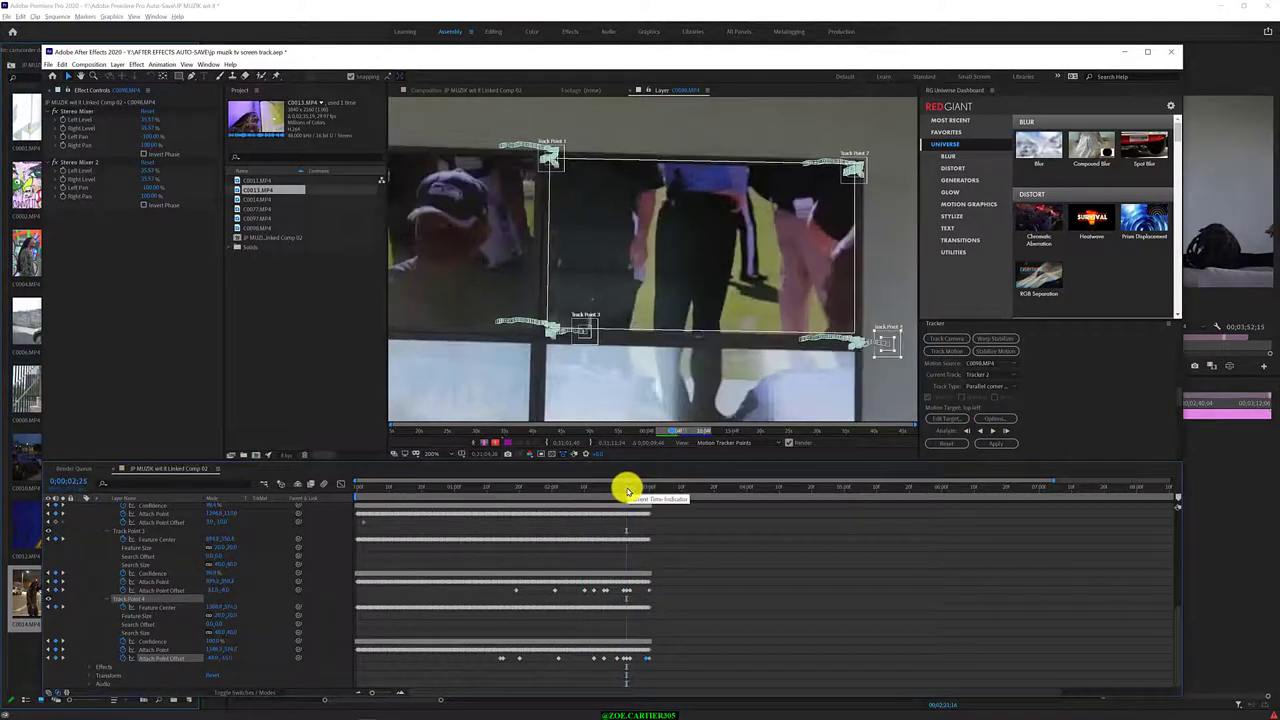
click(998, 443)
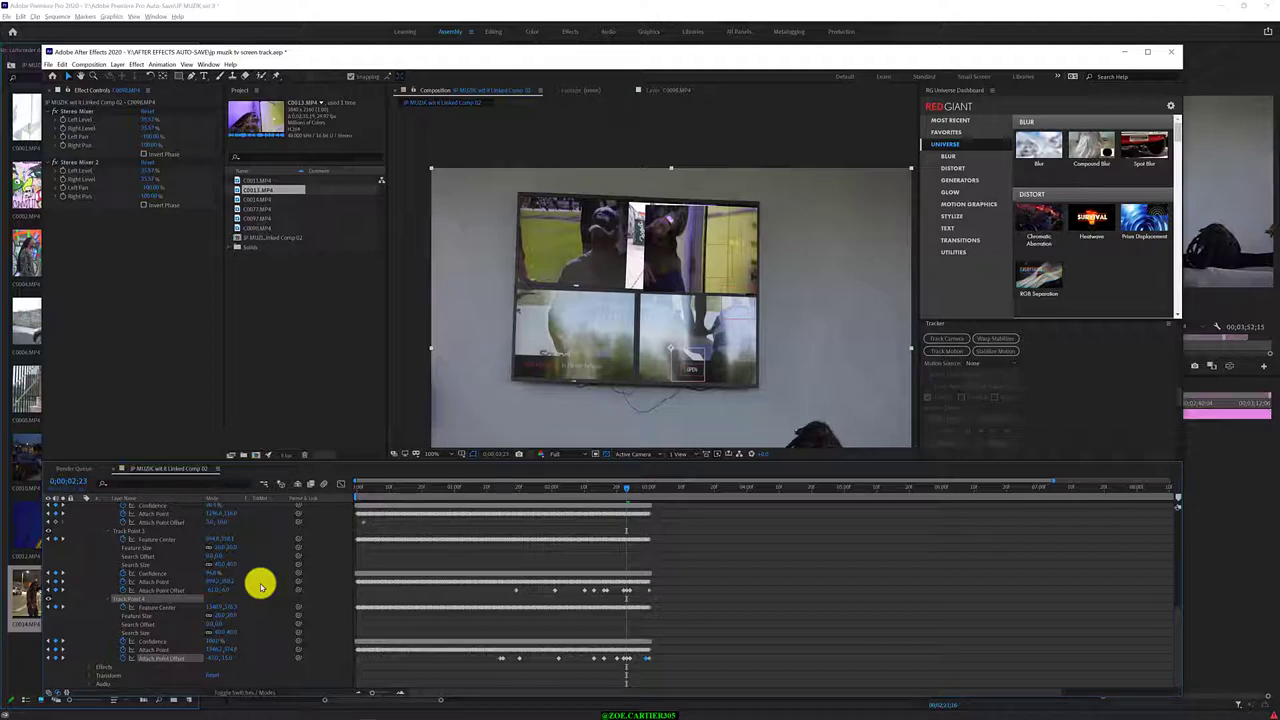
Toggle the C0077 and C0013 layers off and on to compare them on the top panels
key(u)
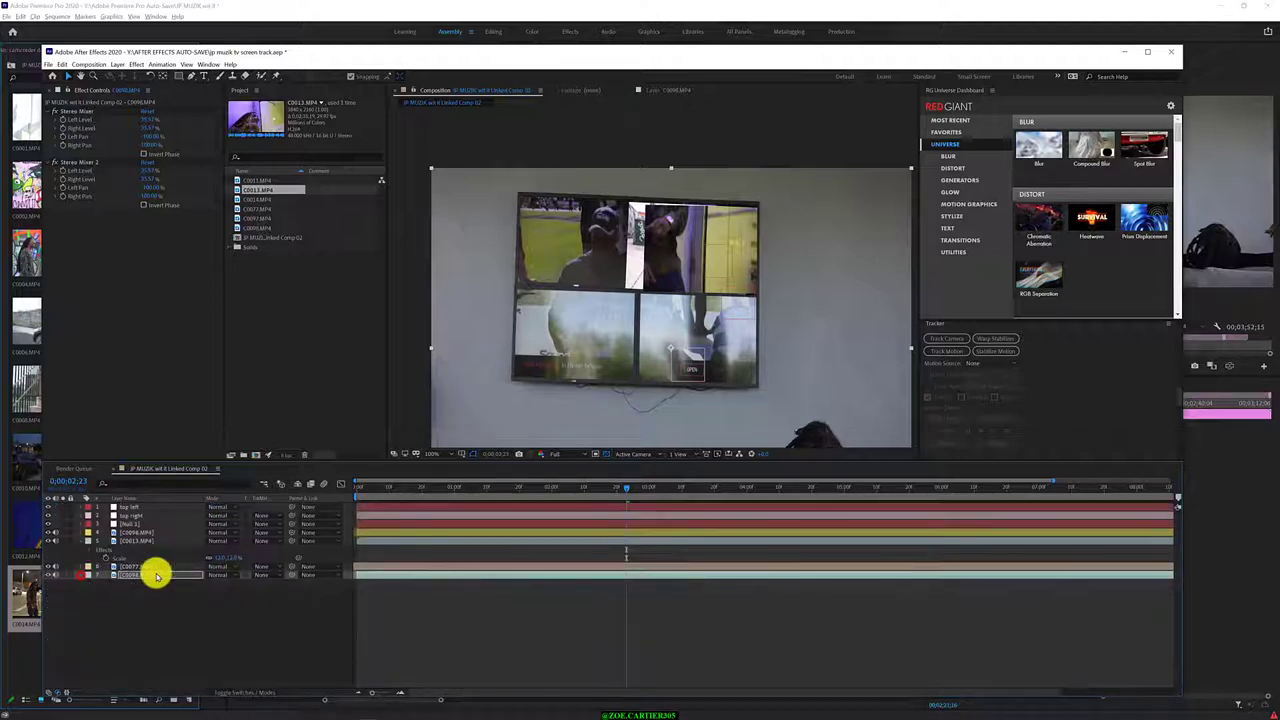
click(148, 515)
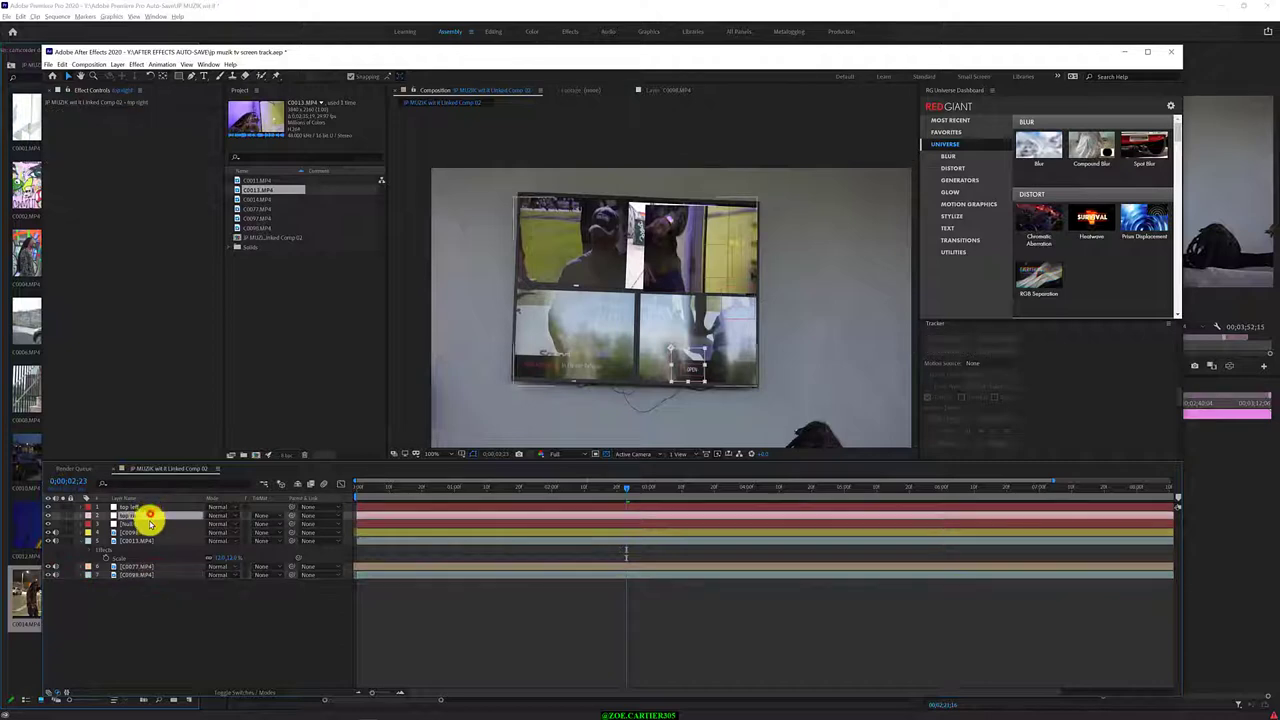
click(137, 566)
click(47, 567)
click(47, 567)
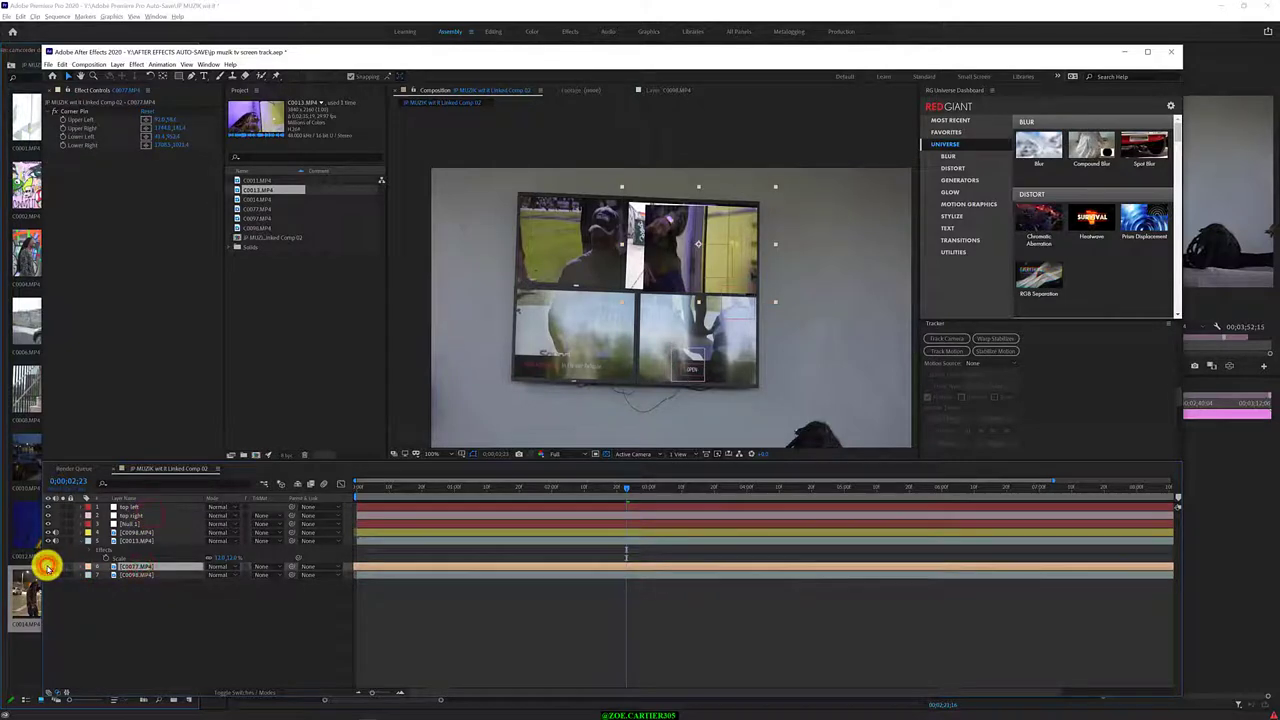
click(47, 567)
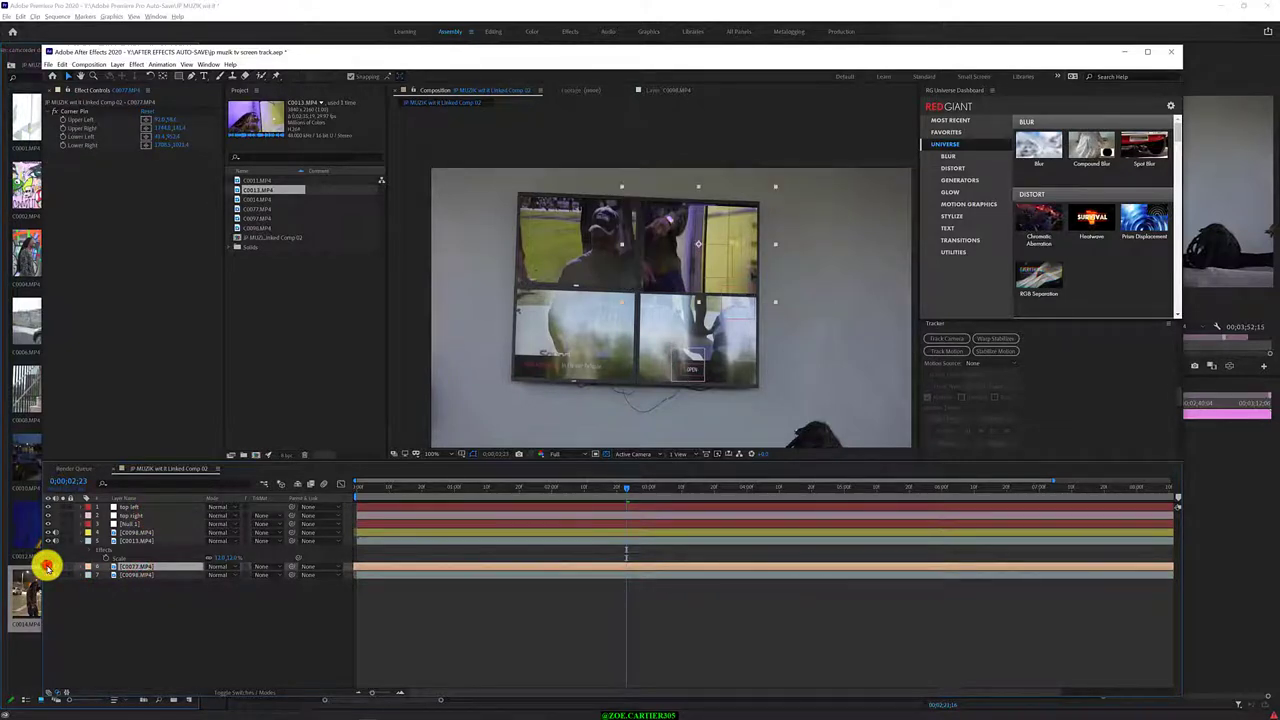
click(47, 567)
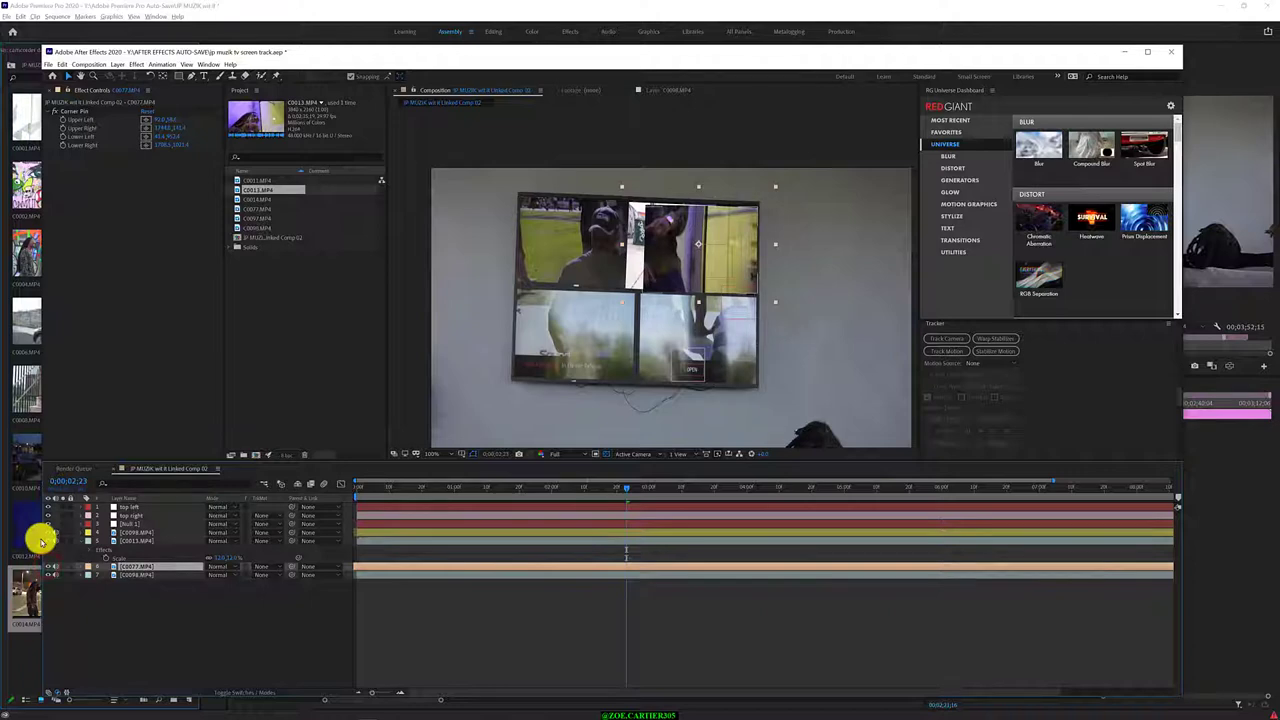
click(47, 540)
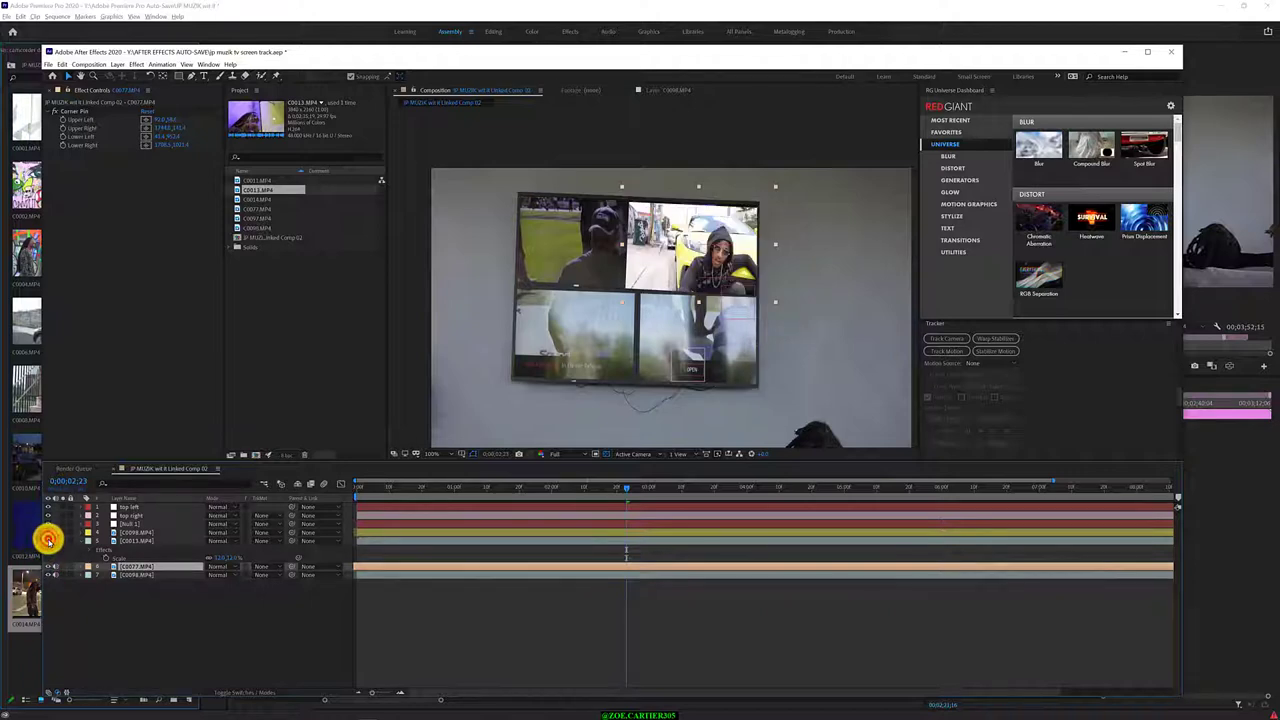
click(47, 540)
click(135, 533)
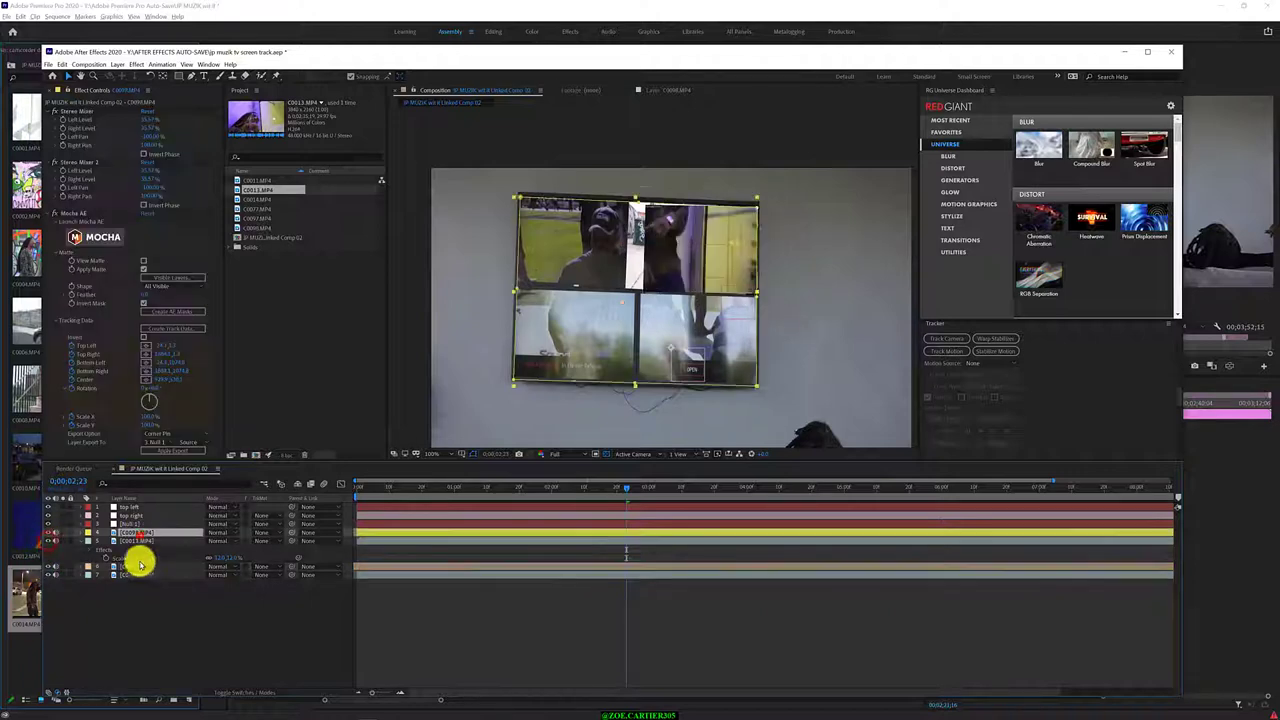
click(137, 566)
click(46, 567)
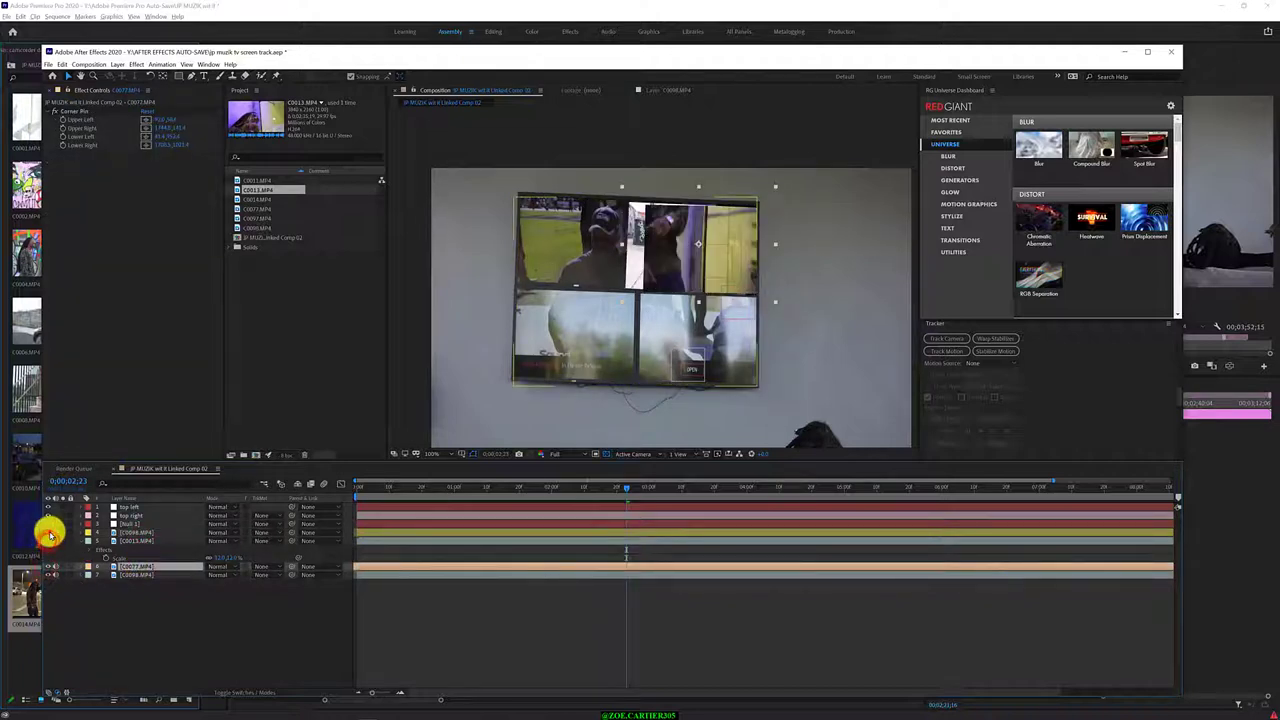
click(50, 533)
Reveal C0077's Corner Pin values, then toggle the C0098 clip off and back on
click(87, 568)
click(104, 583)
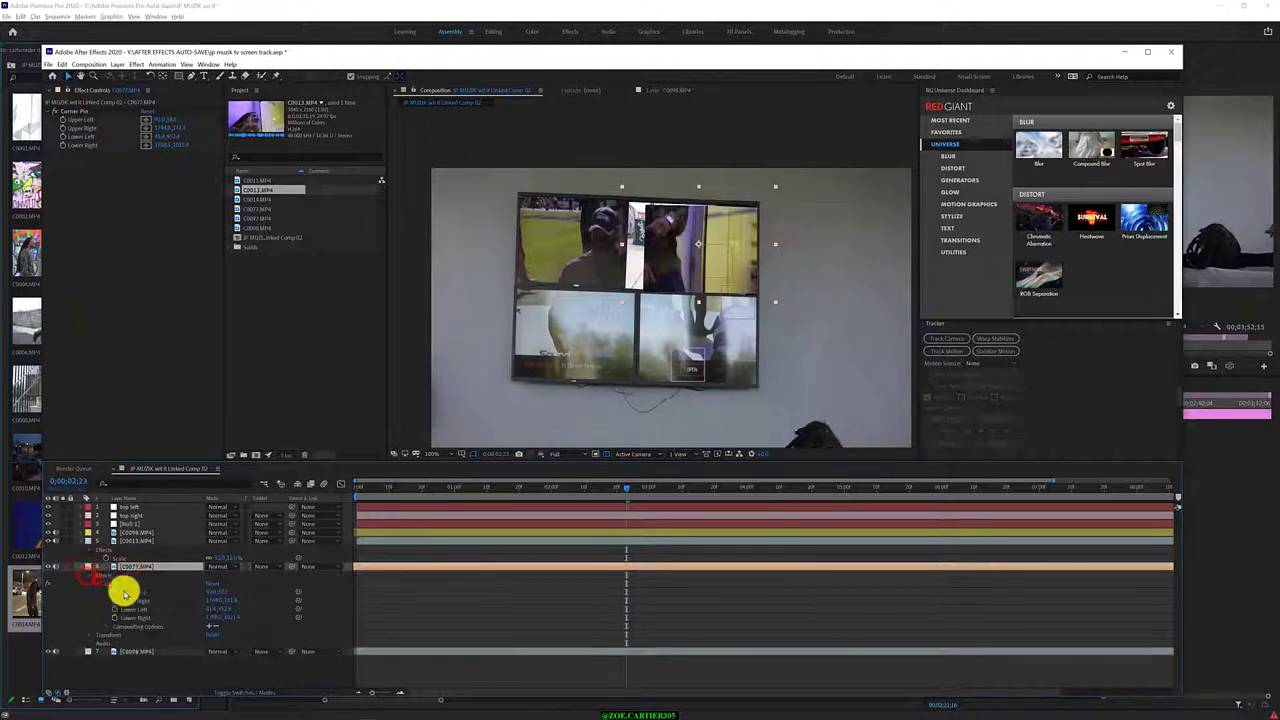
click(125, 584)
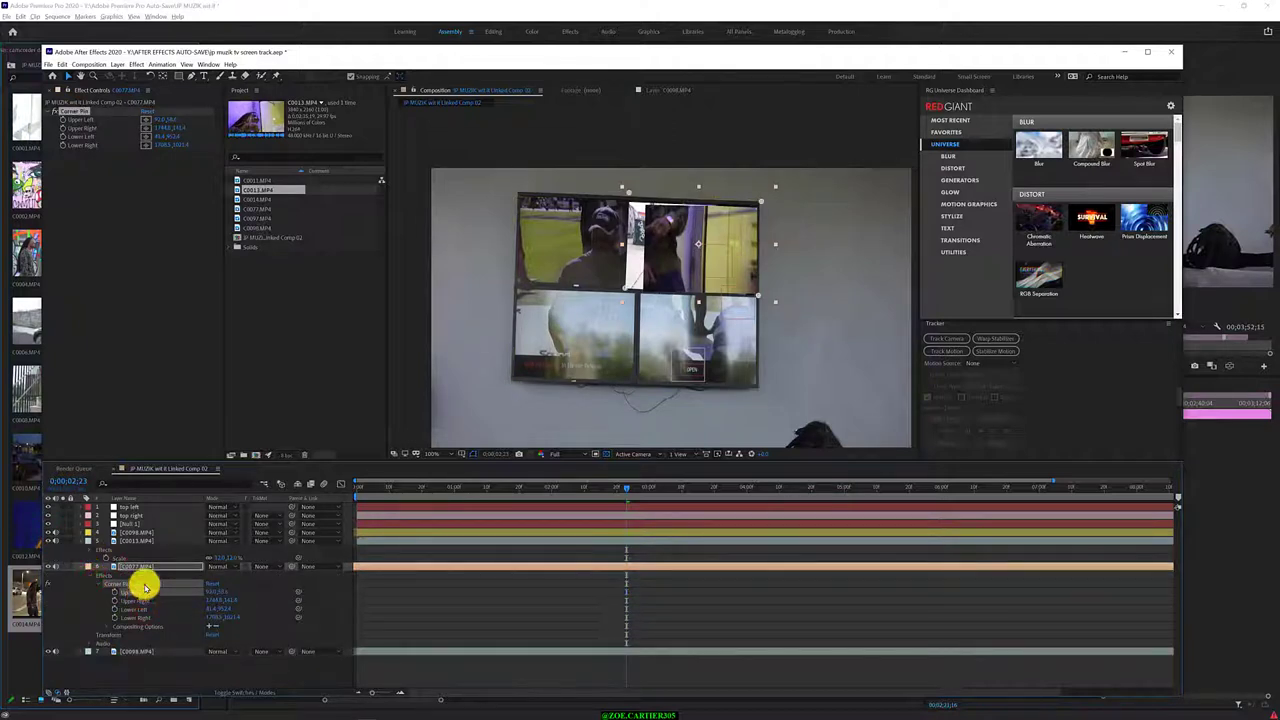
click(169, 507)
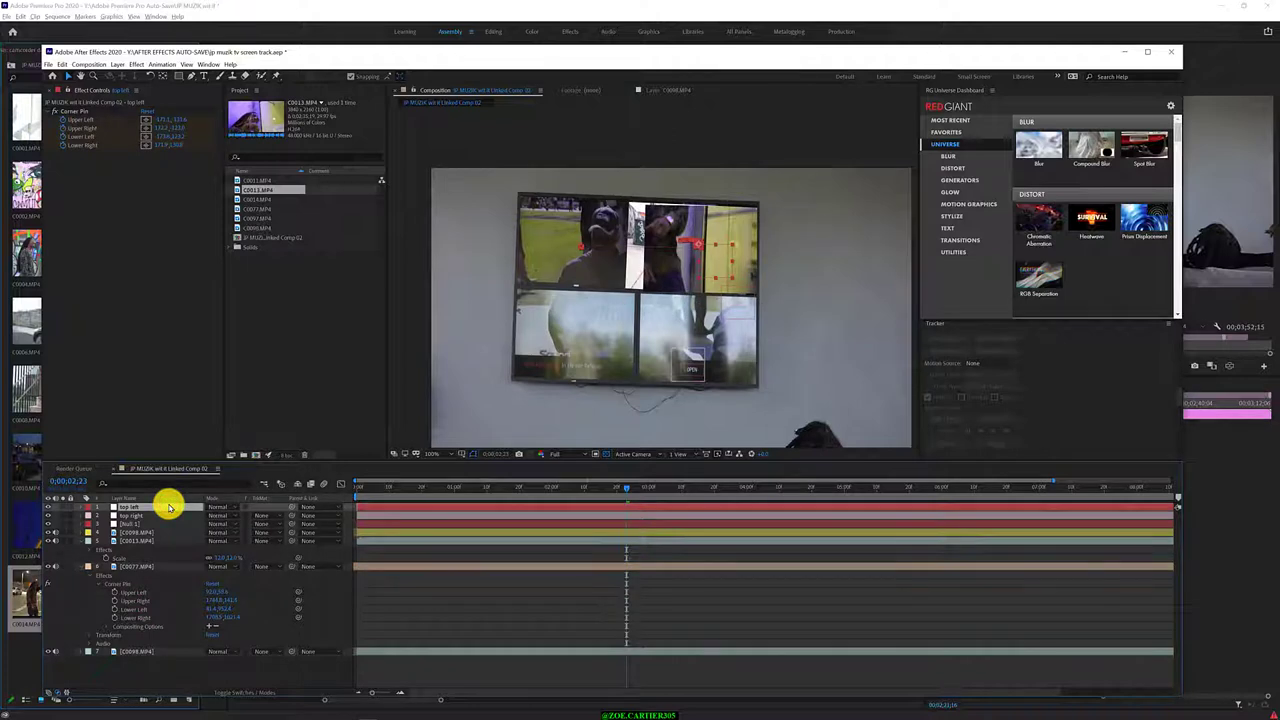
click(156, 515)
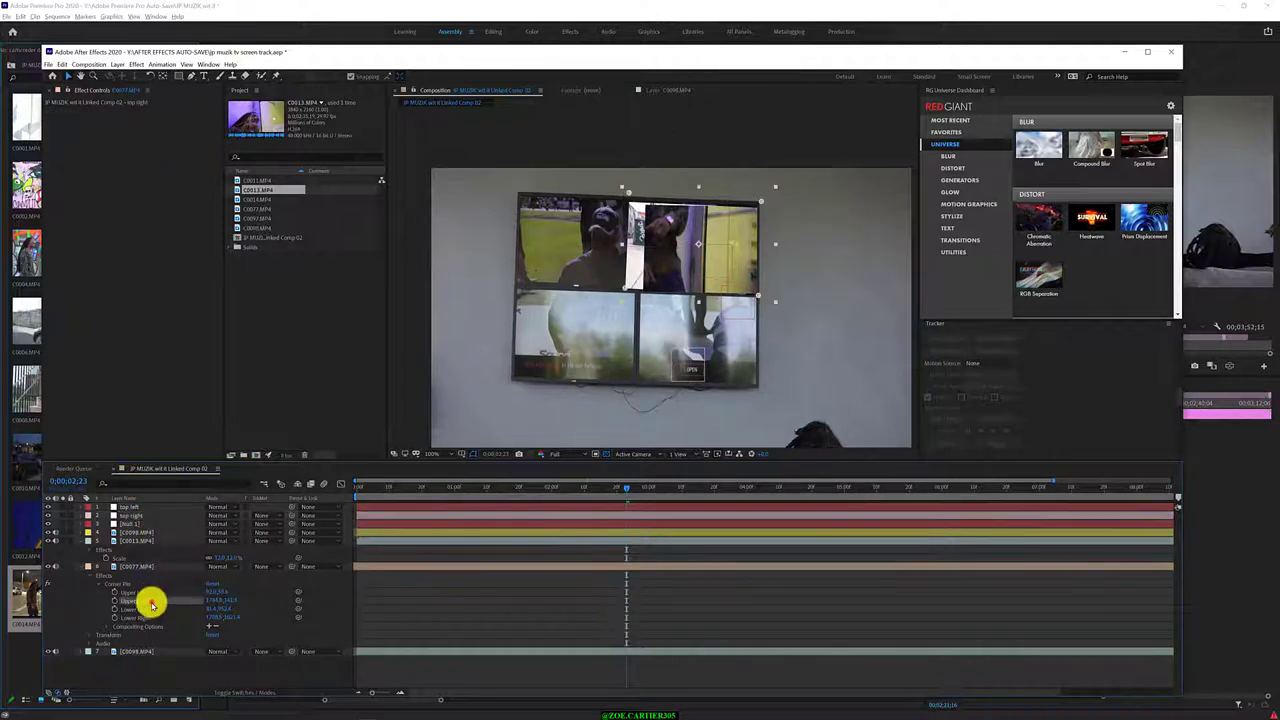
click(138, 567)
click(80, 567)
click(134, 574)
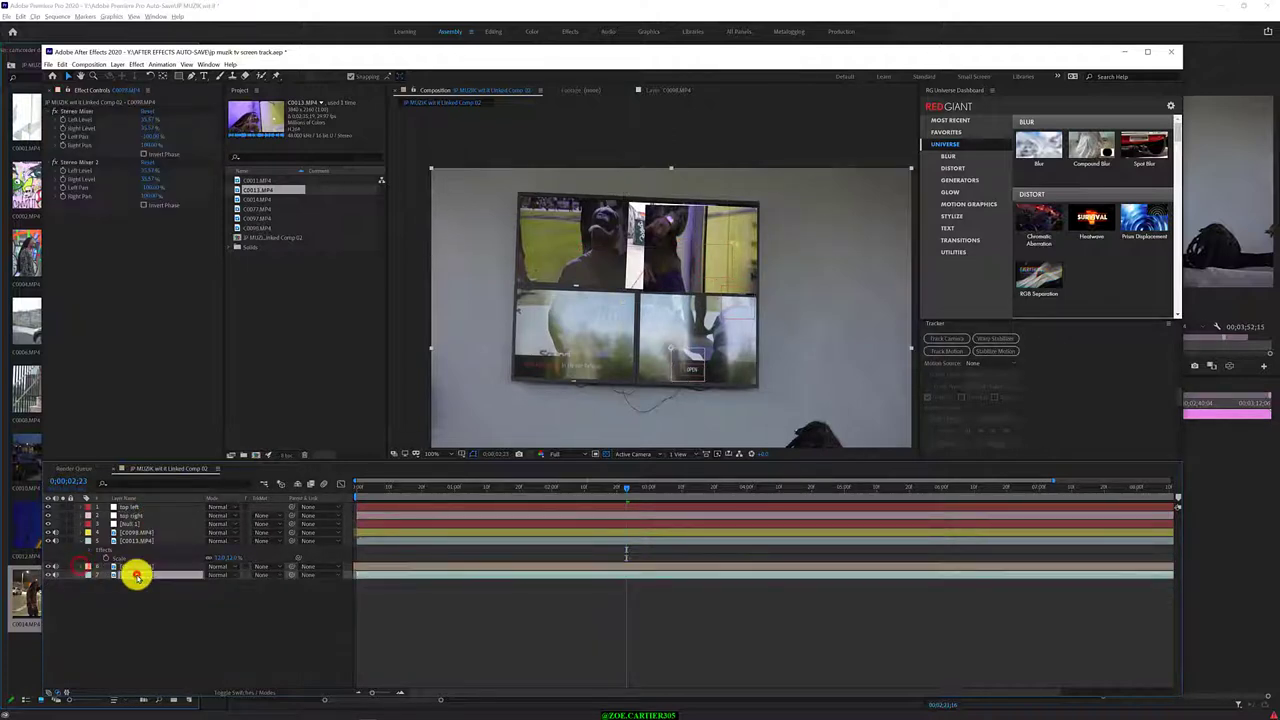
click(48, 575)
click(48, 575)
Show C0013's Corner Pin values and the top right layer's Transform properties
click(108, 540)
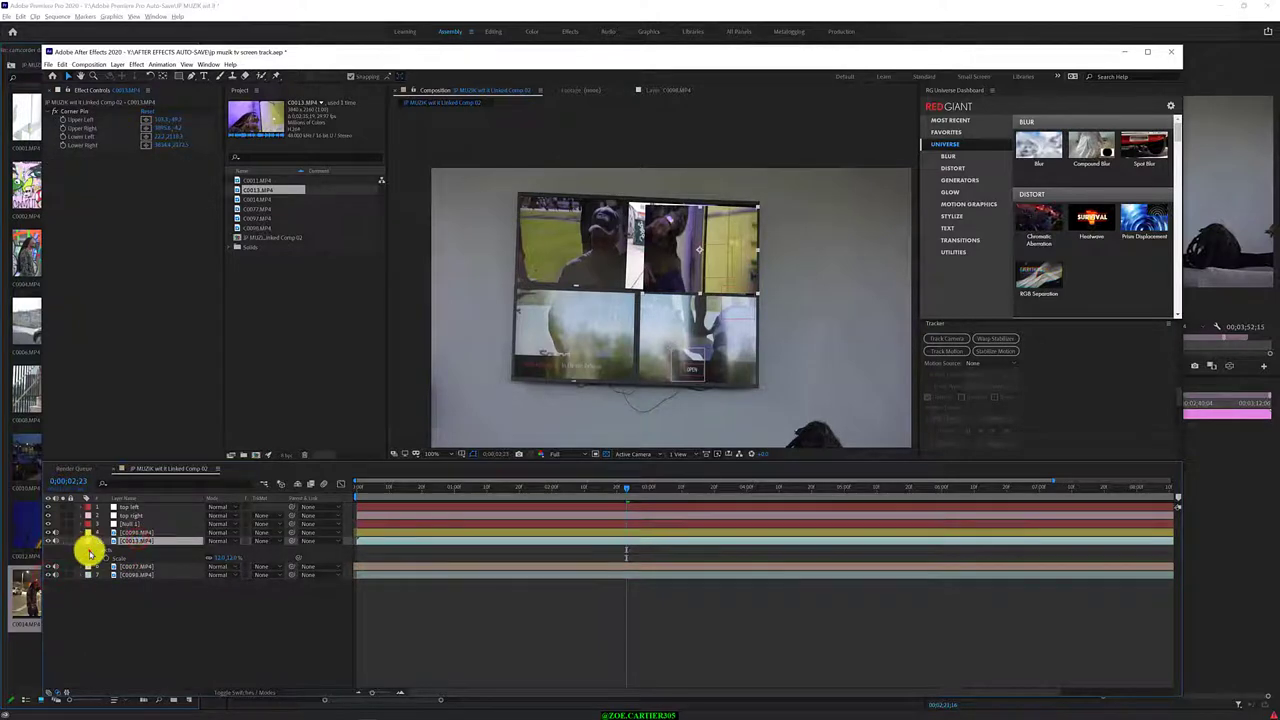
click(92, 549)
click(100, 557)
click(134, 515)
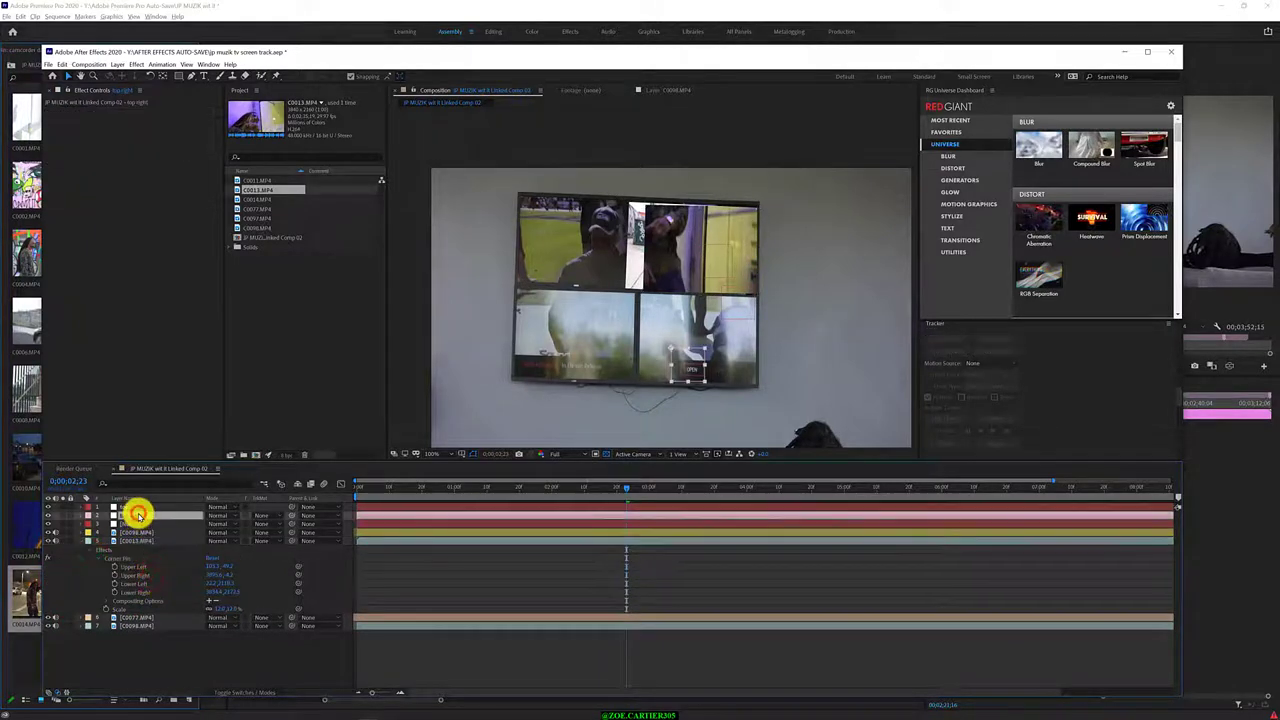
click(81, 517)
click(88, 526)
Return to an earlier frame and select the C0077 and C0013 layers
mouse_move(566, 488)
mouse_down()
mouse_move(563, 518)
mouse_move(529, 540)
mouse_up()
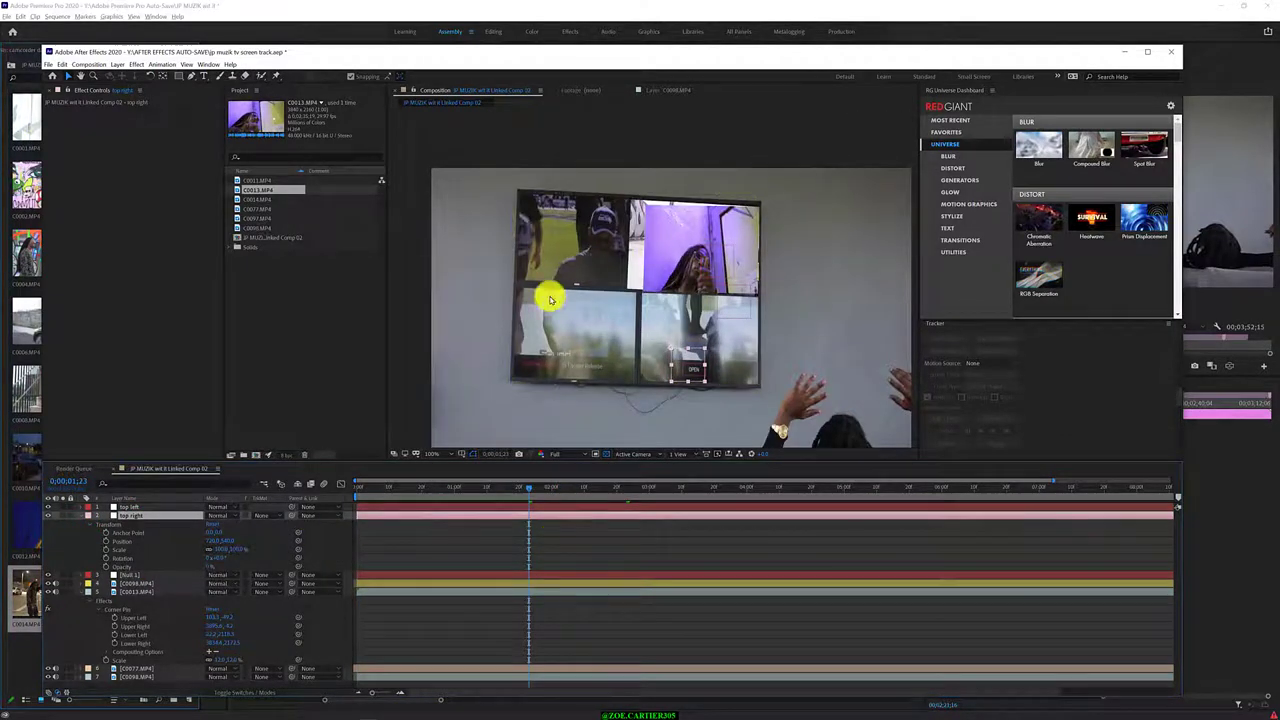
click(132, 668)
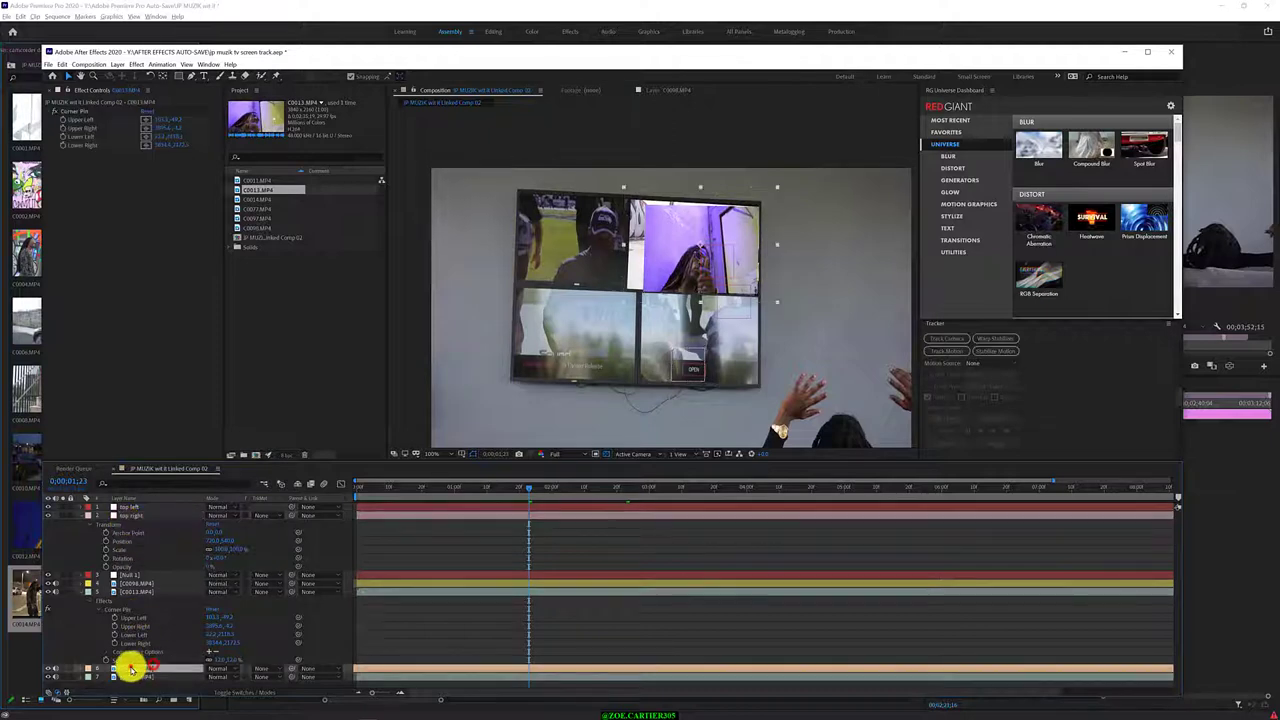
click(48, 668)
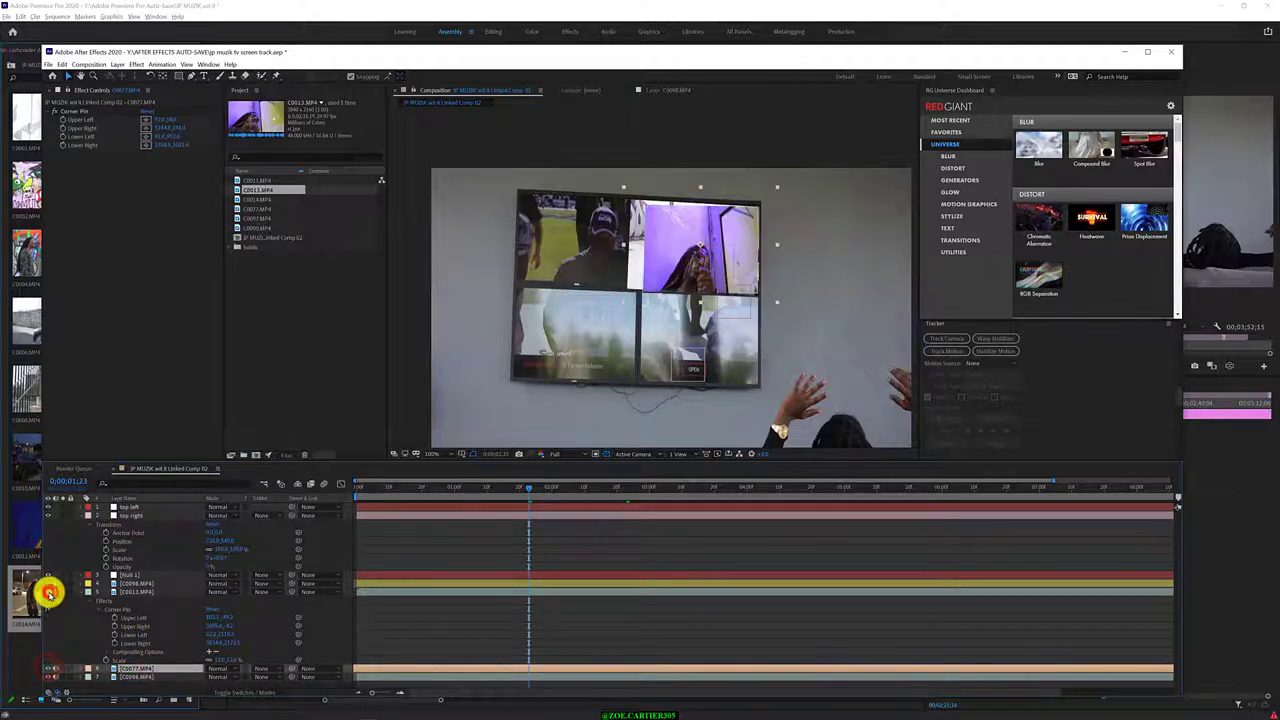
click(138, 591)
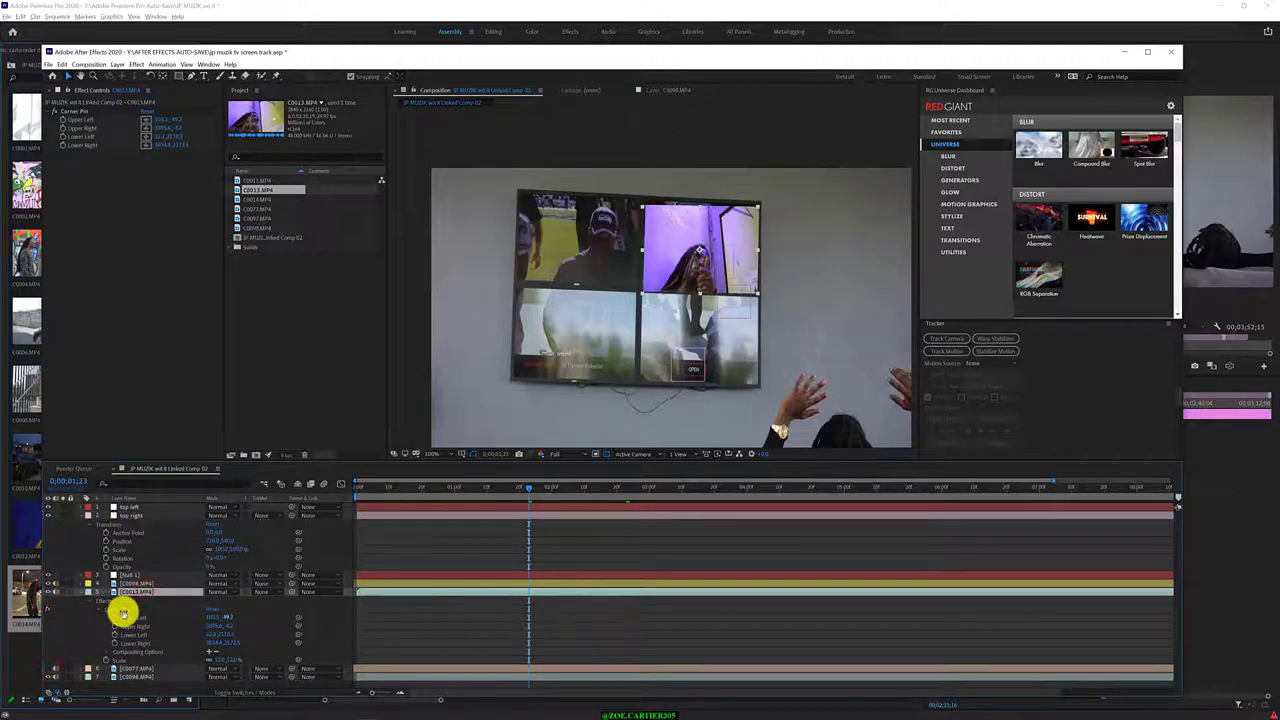
Collapse C0013's Corner Pin and parent C0013 to the top right tracking layer
click(107, 609)
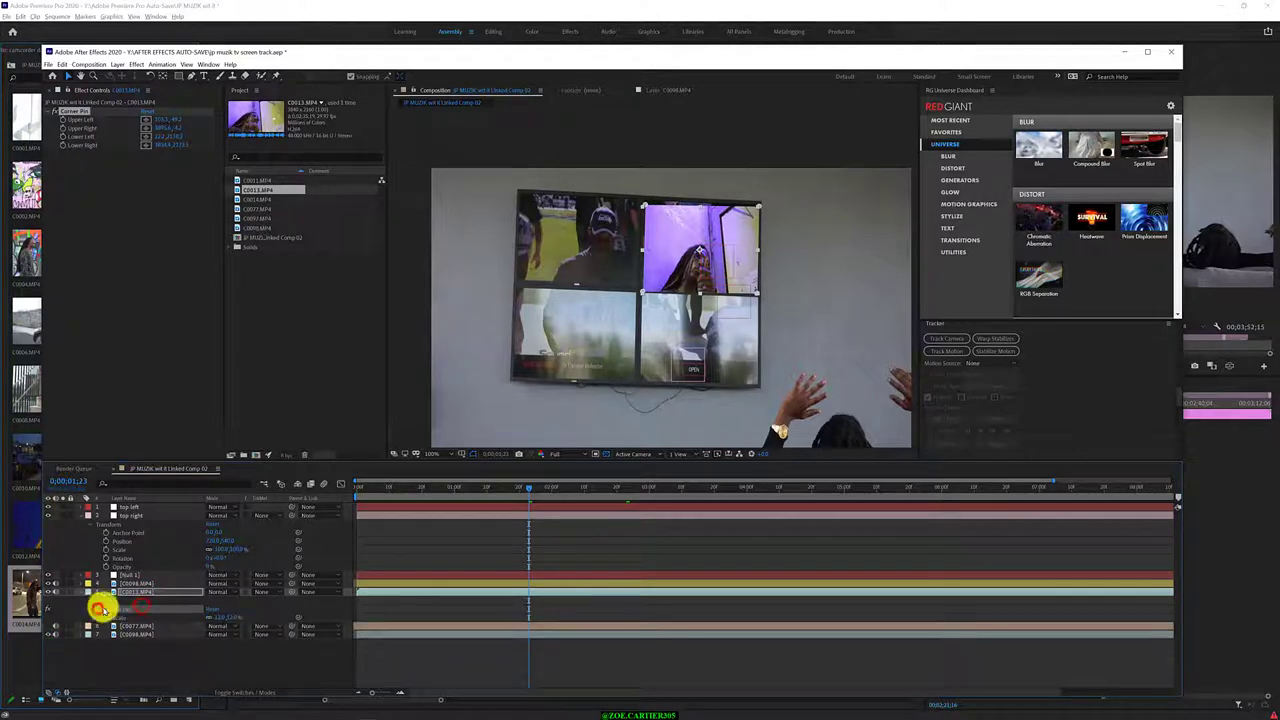
click(162, 591)
click(323, 592)
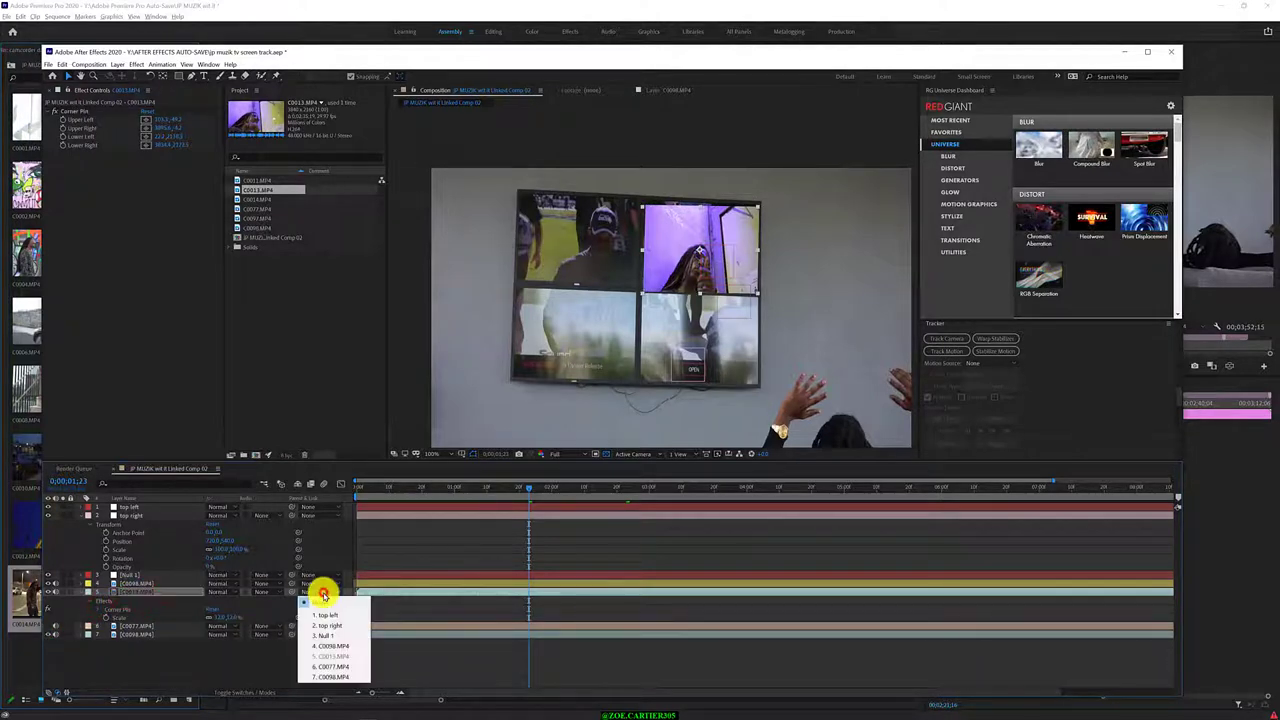
click(328, 625)
click(392, 490)
Scrub the timeline to check the tracking, then move C0013 below C0077
drag(392, 490, 398, 523)
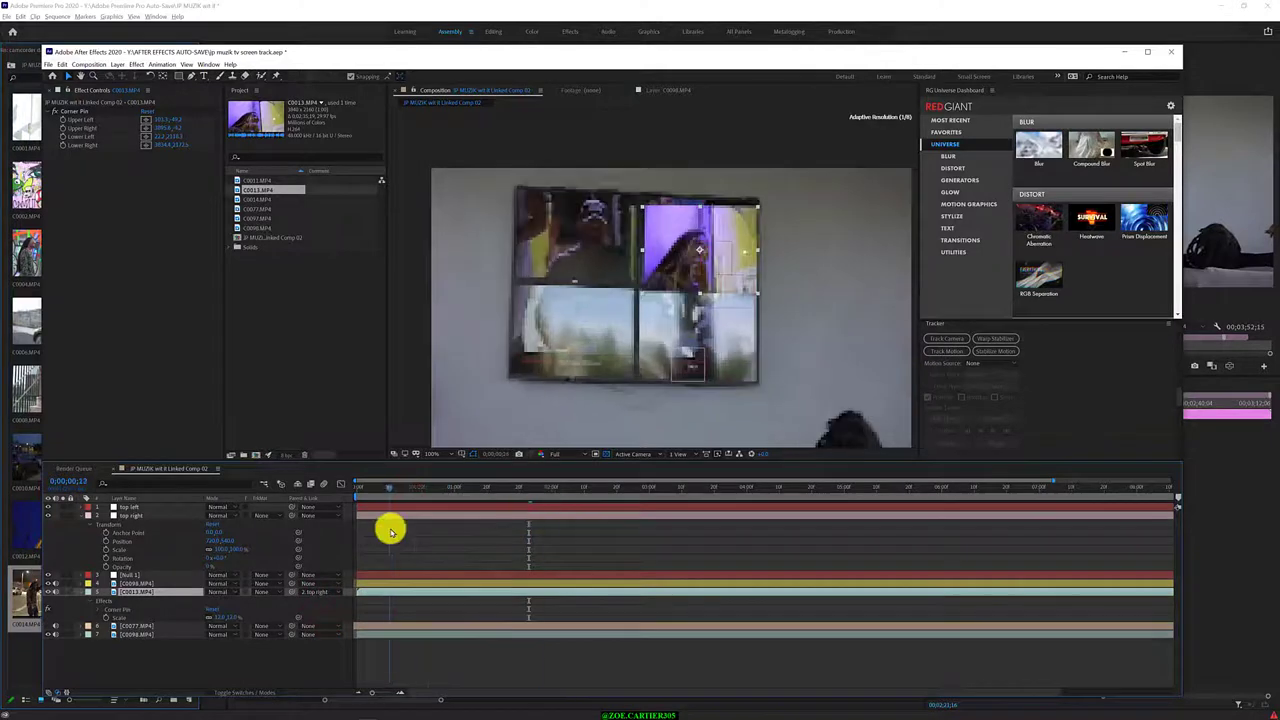
click(47, 592)
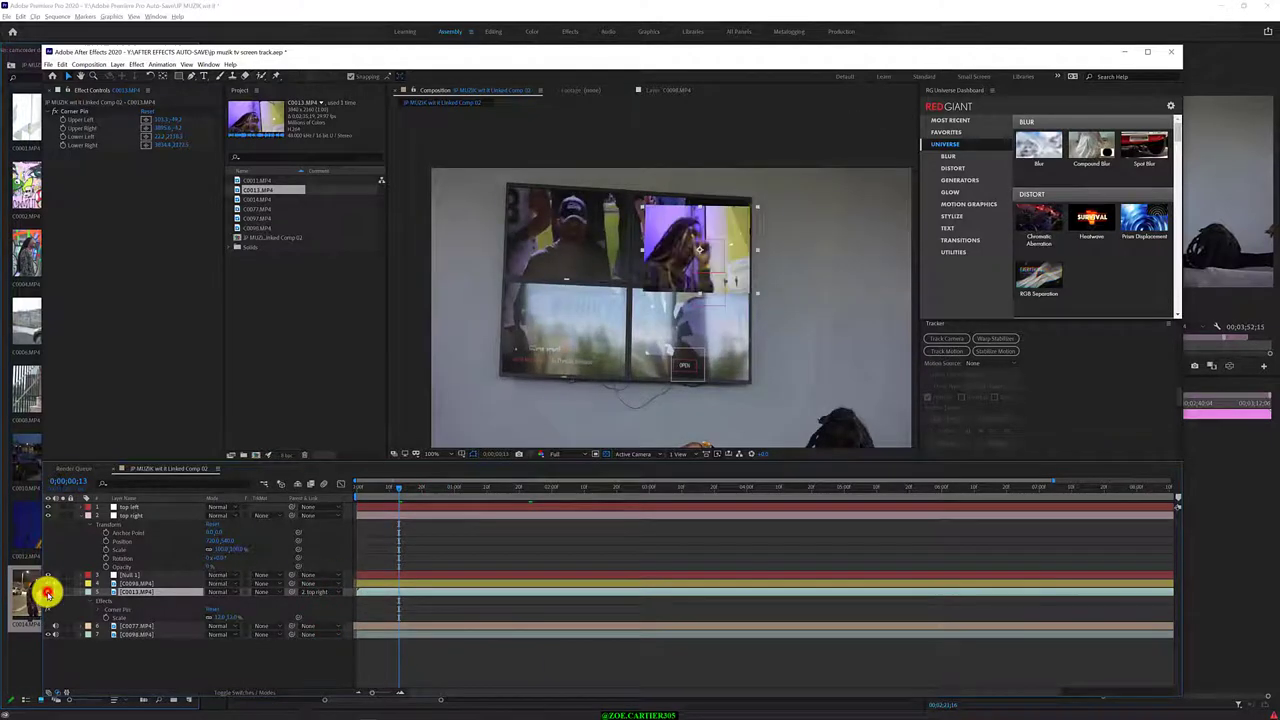
click(395, 488)
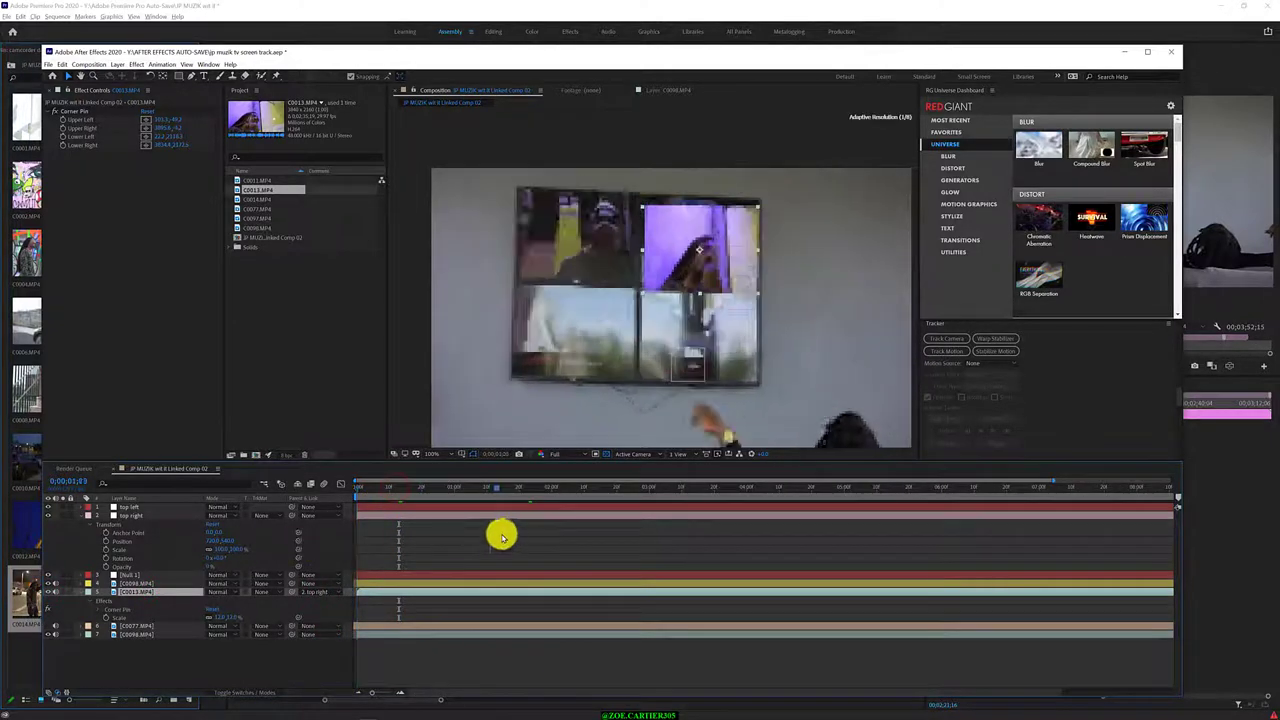
drag(634, 487, 698, 535)
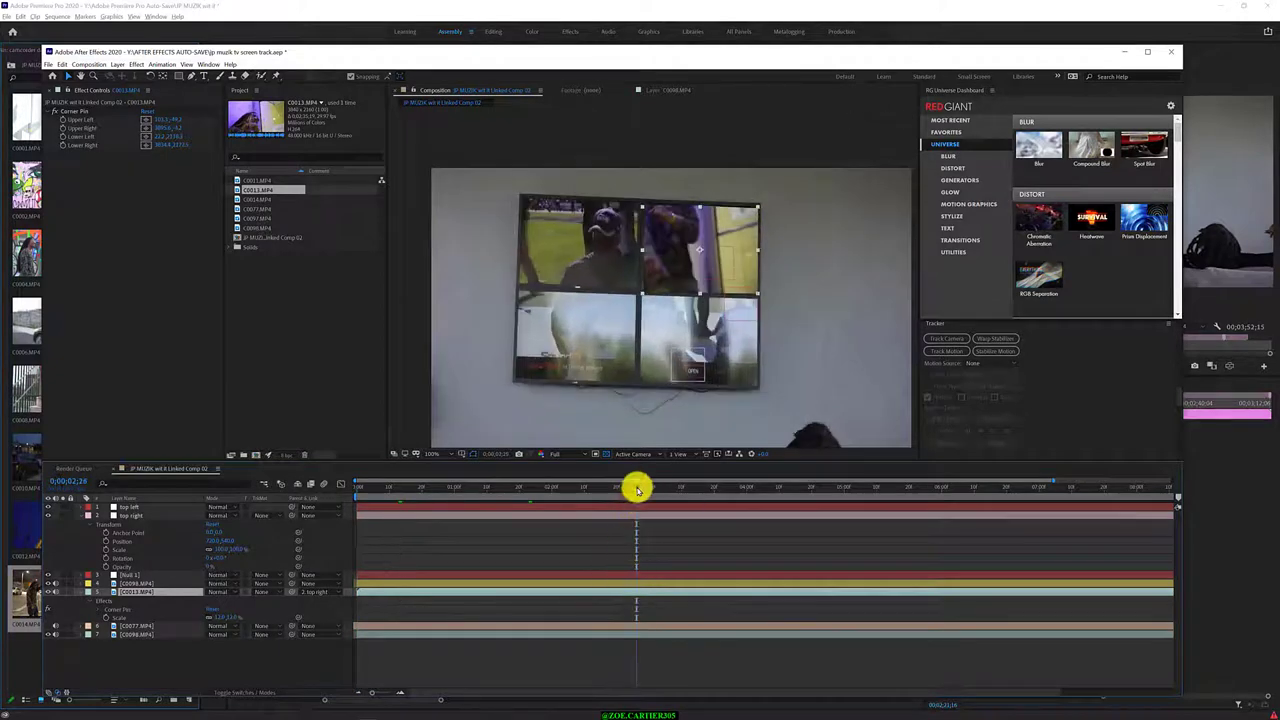
drag(134, 591, 129, 626)
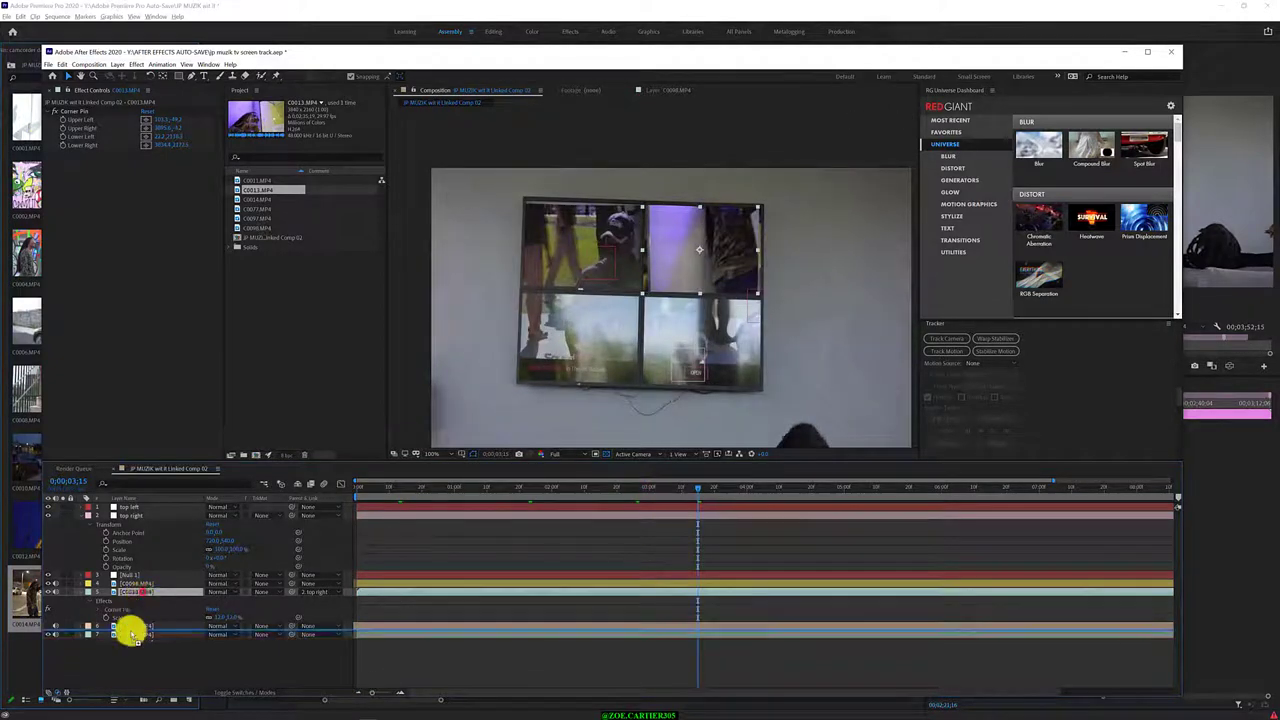
Pick-whip C0013's Upper Left, Upper Right, Lower Left and Lower Right to top left's tracked Corner Pin
click(153, 590)
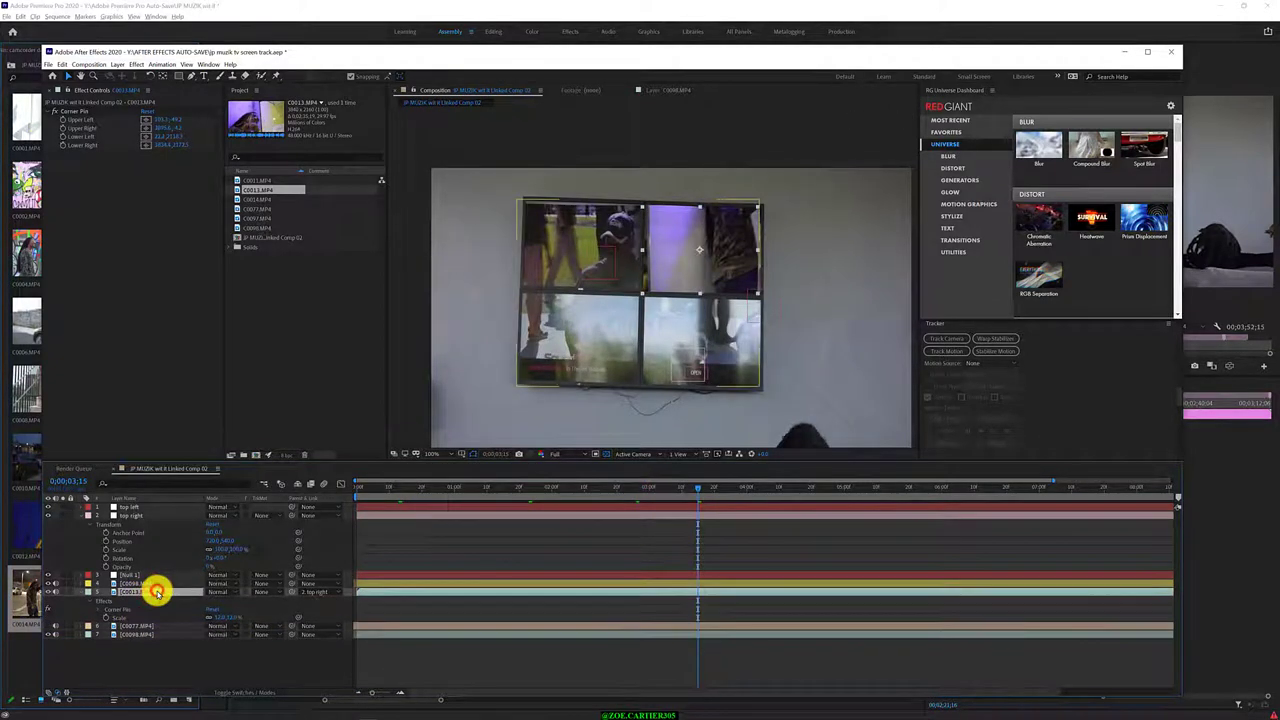
click(98, 611)
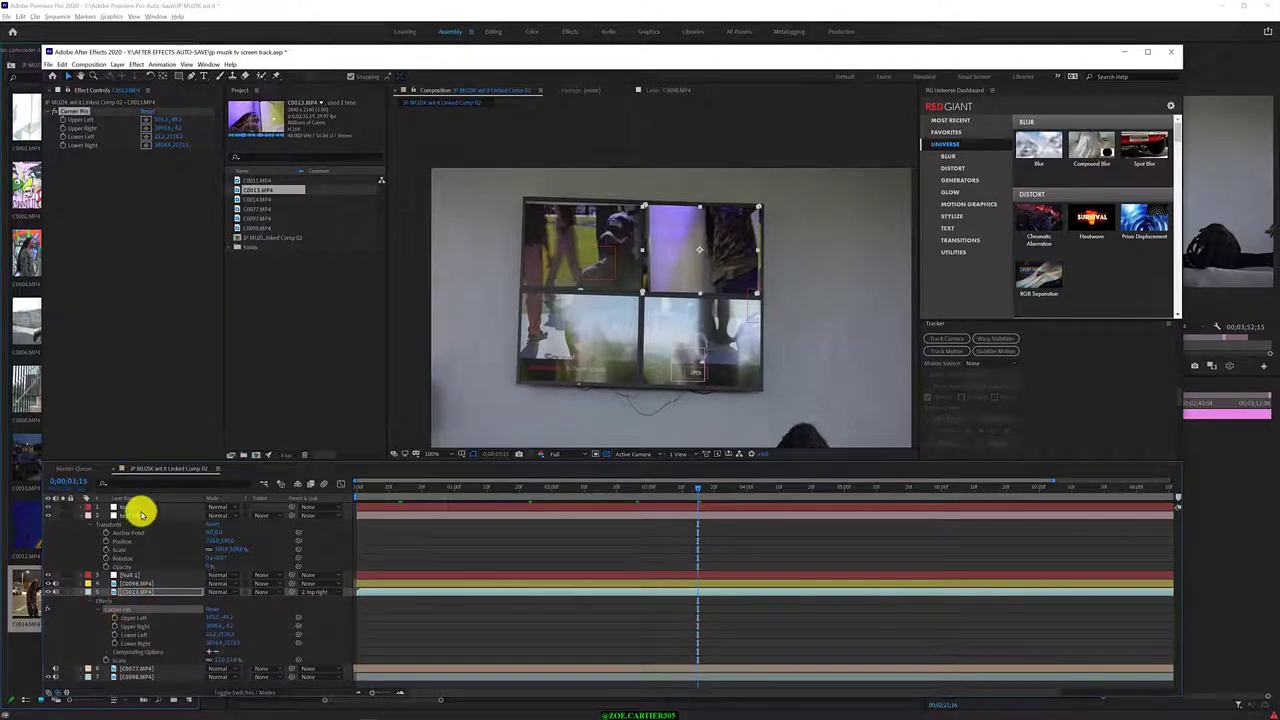
click(132, 507)
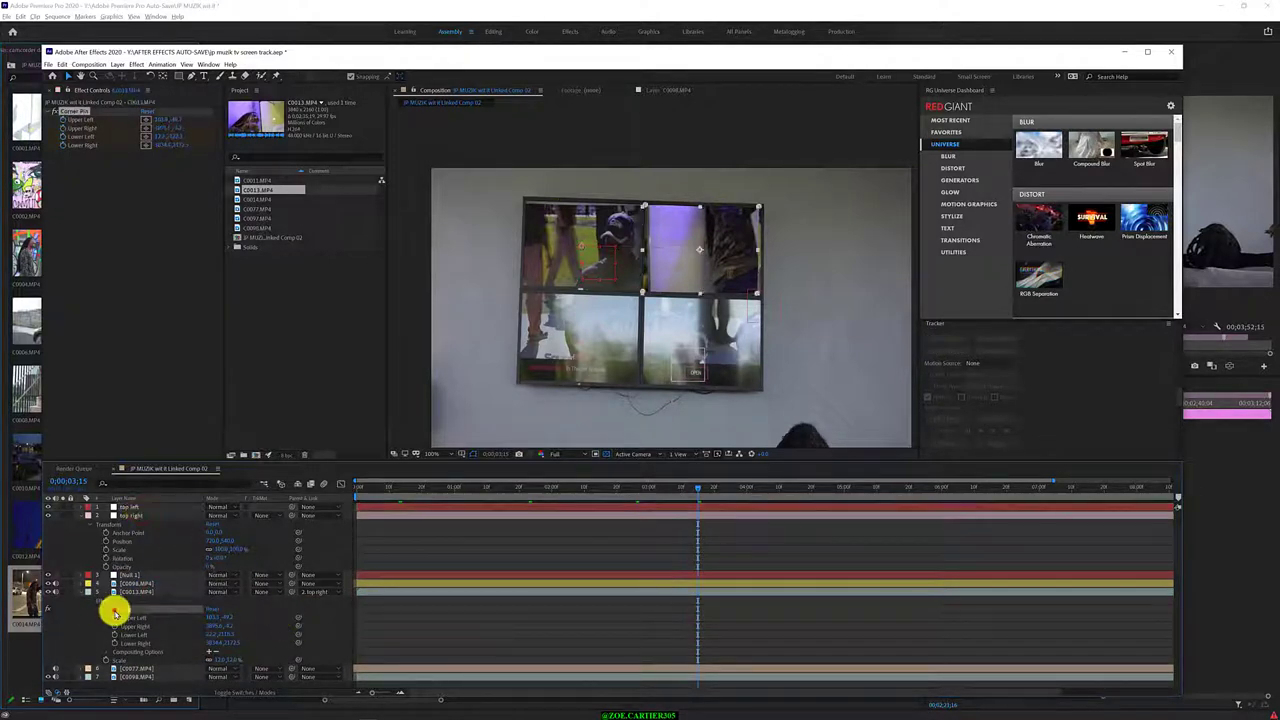
right_click(114, 607)
click(128, 601)
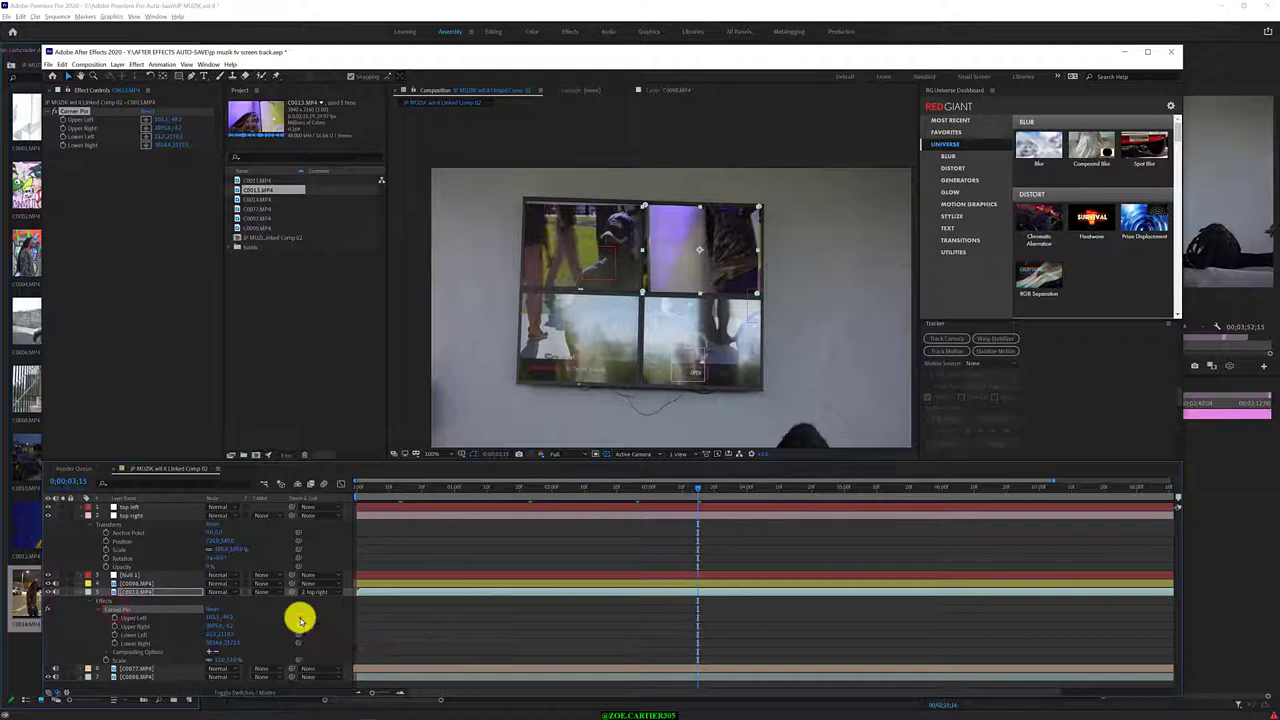
drag(300, 620, 114, 120)
drag(298, 625, 90, 129)
drag(298, 634, 92, 136)
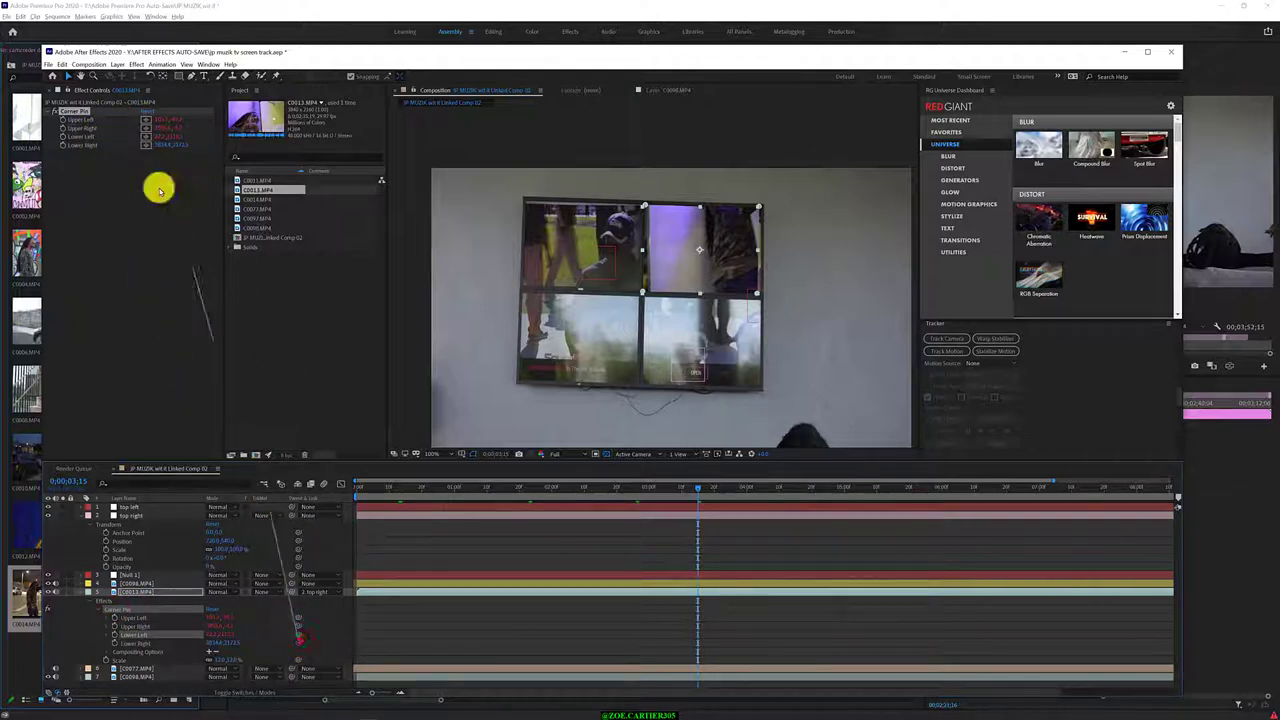
drag(158, 190, 111, 143)
mouse_move(366, 486)
mouse_down()
mouse_move(466, 484)
mouse_move(443, 481)
mouse_up()
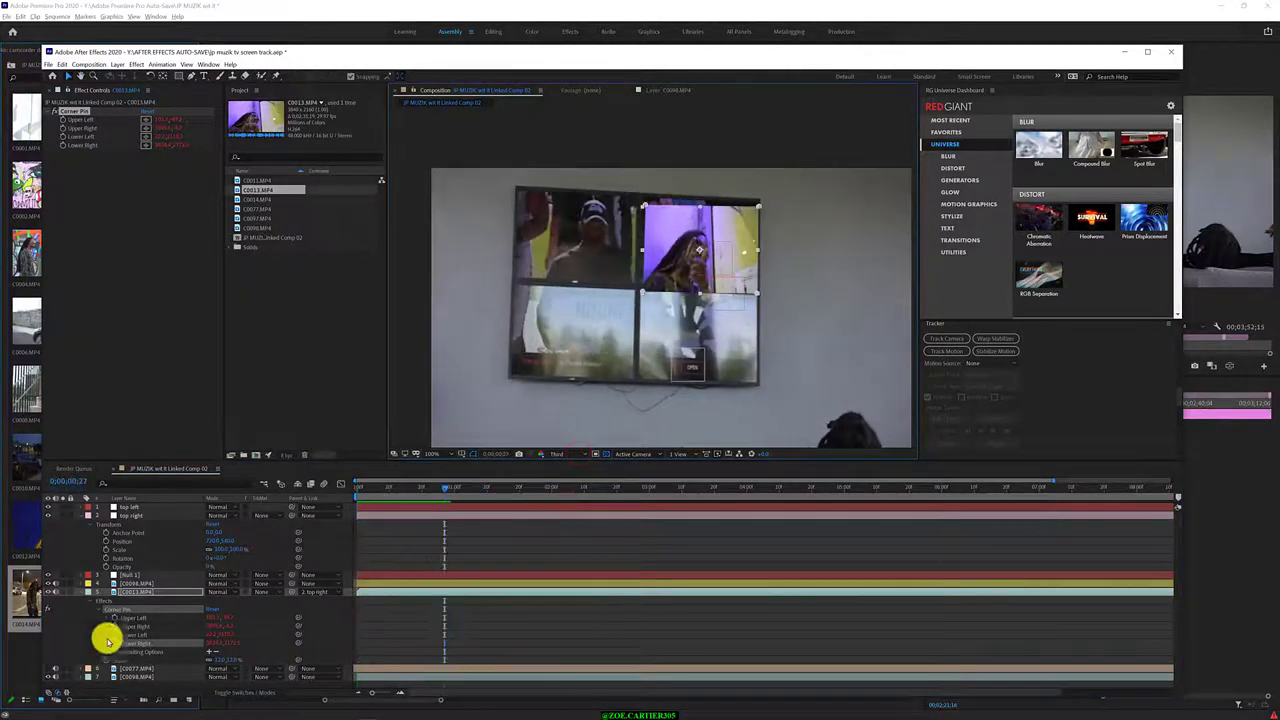
Preview the linked clip from the start, then select C0013.MP4 and the top left layer
key(space)
drag(366, 486, 302, 497)
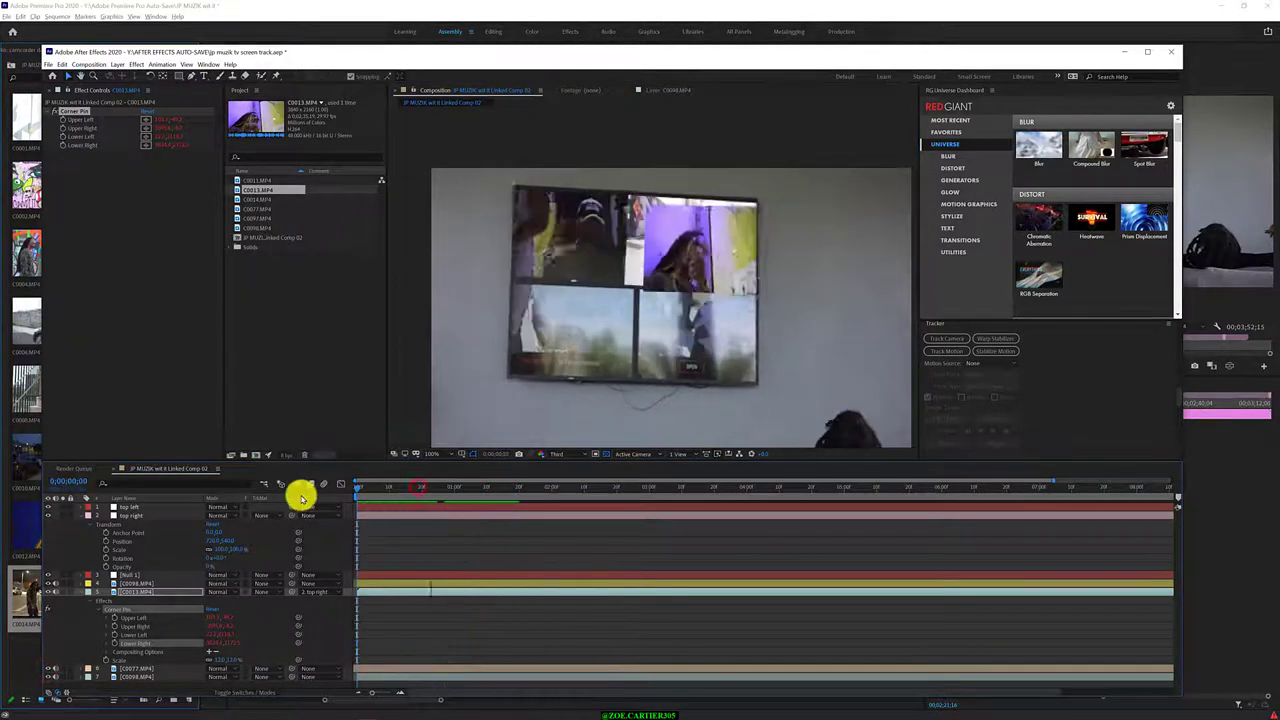
key(space)
click(145, 593)
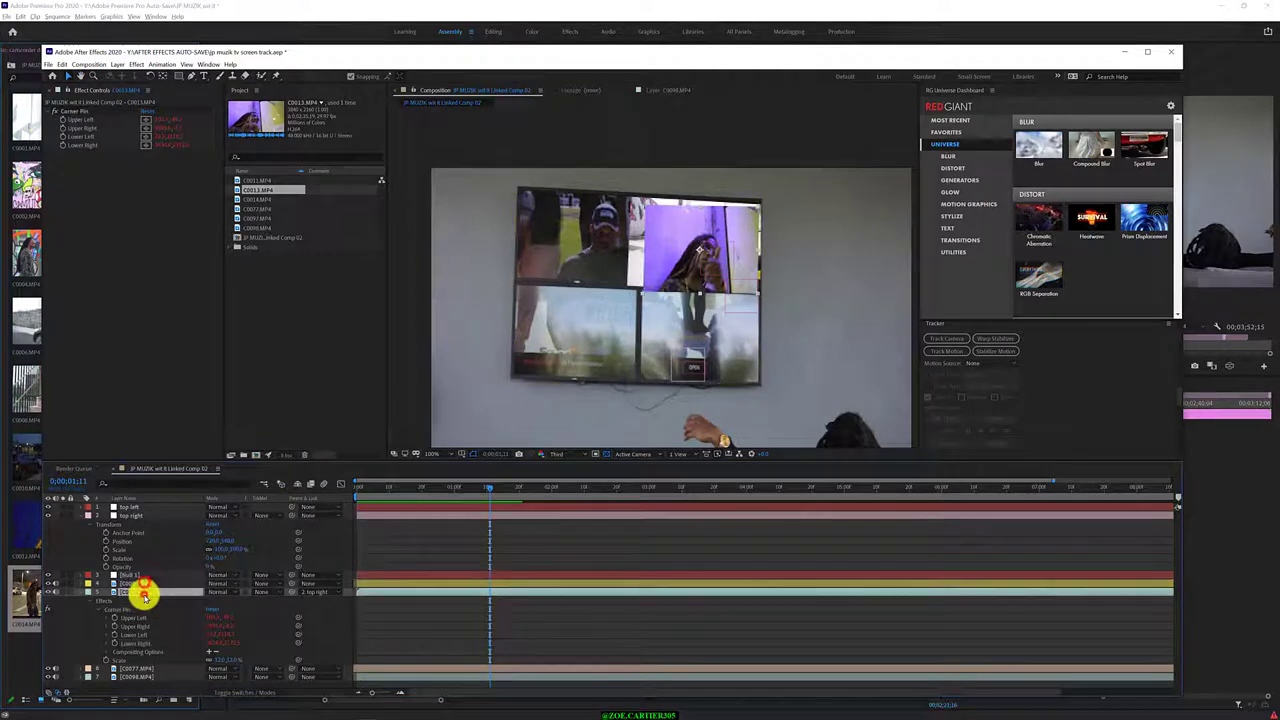
click(146, 508)
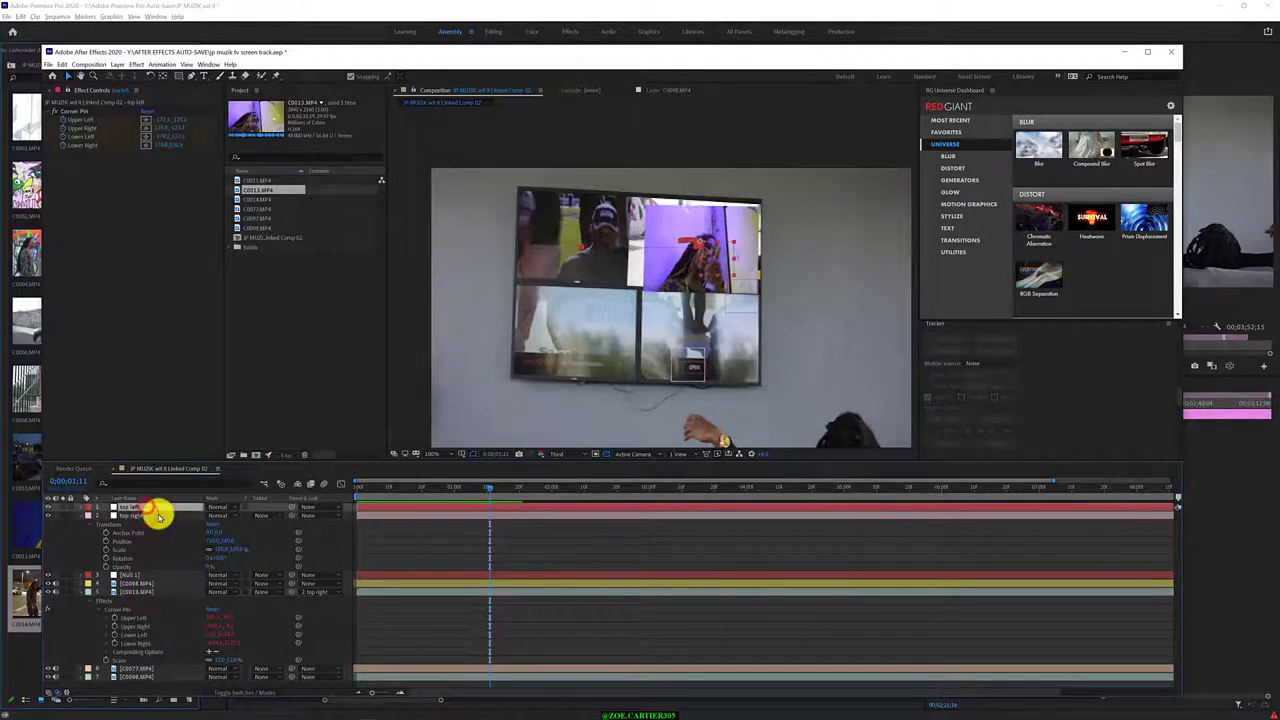
Apply C0098.MP4's Tracker 2 as a corner-pin track targeting top right, then check a later frame
click(158, 515)
click(997, 360)
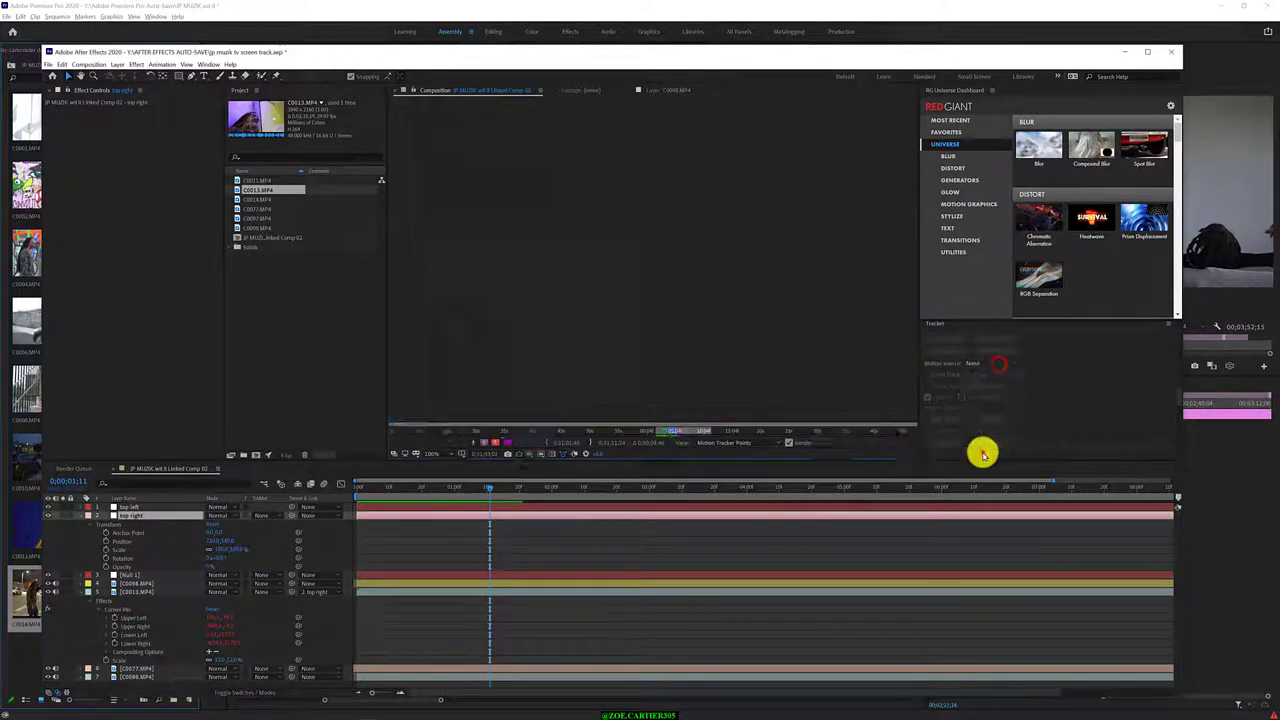
click(1008, 375)
click(985, 398)
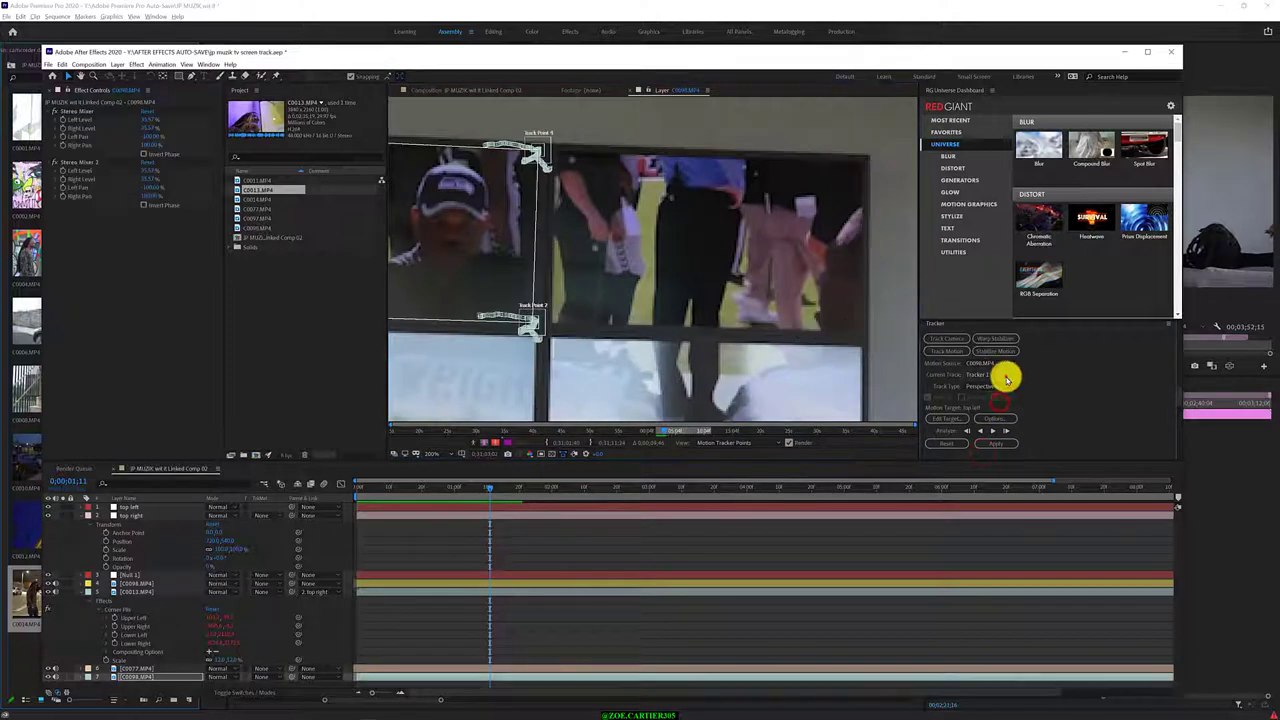
click(997, 365)
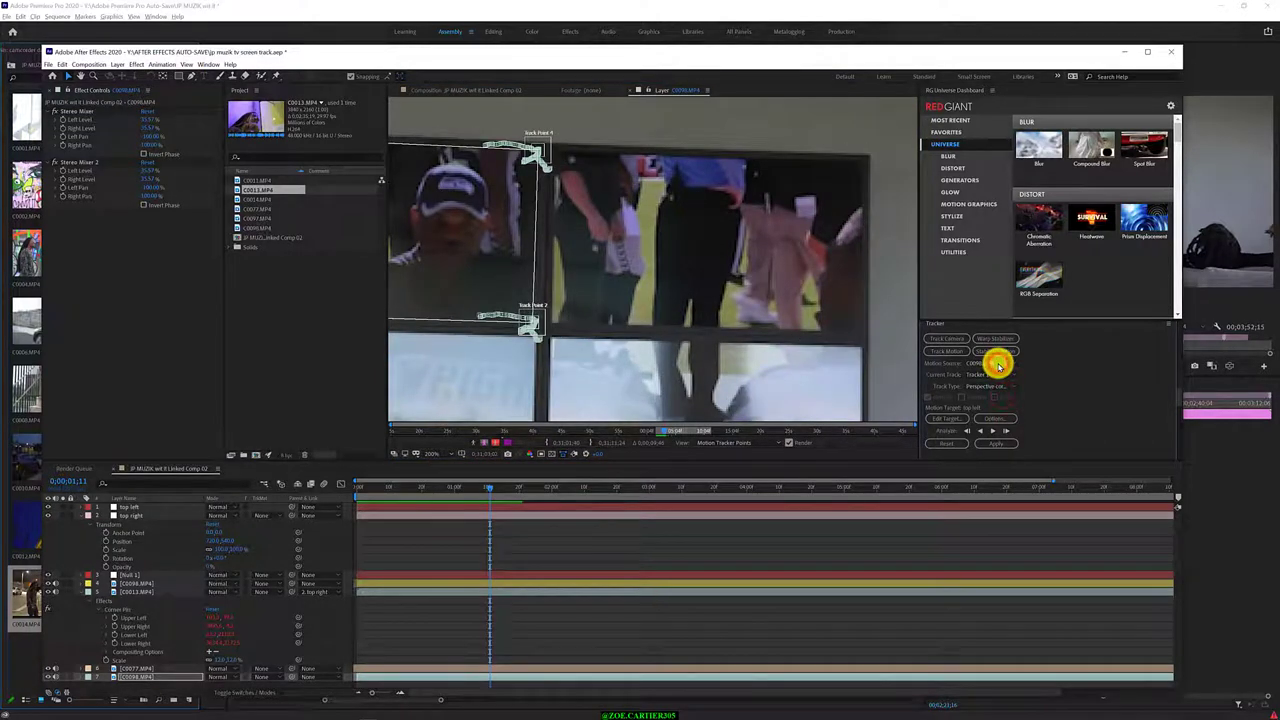
click(994, 405)
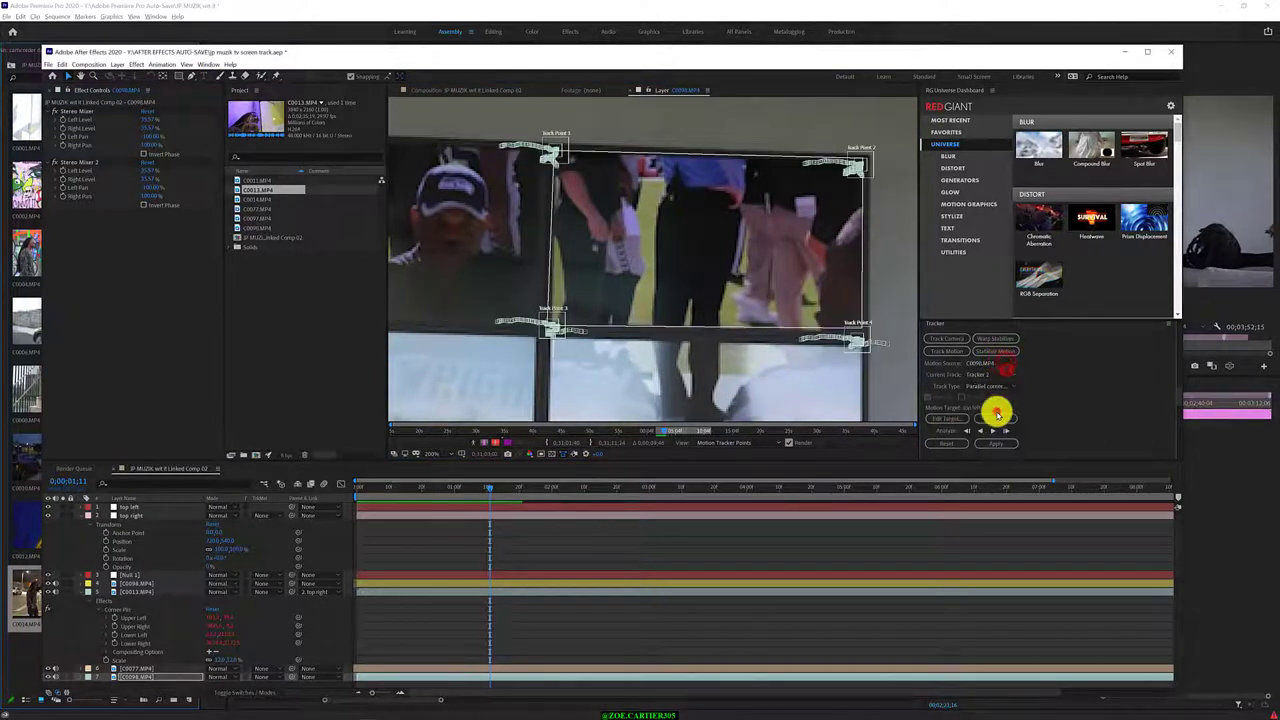
click(943, 419)
click(645, 343)
click(614, 366)
click(620, 386)
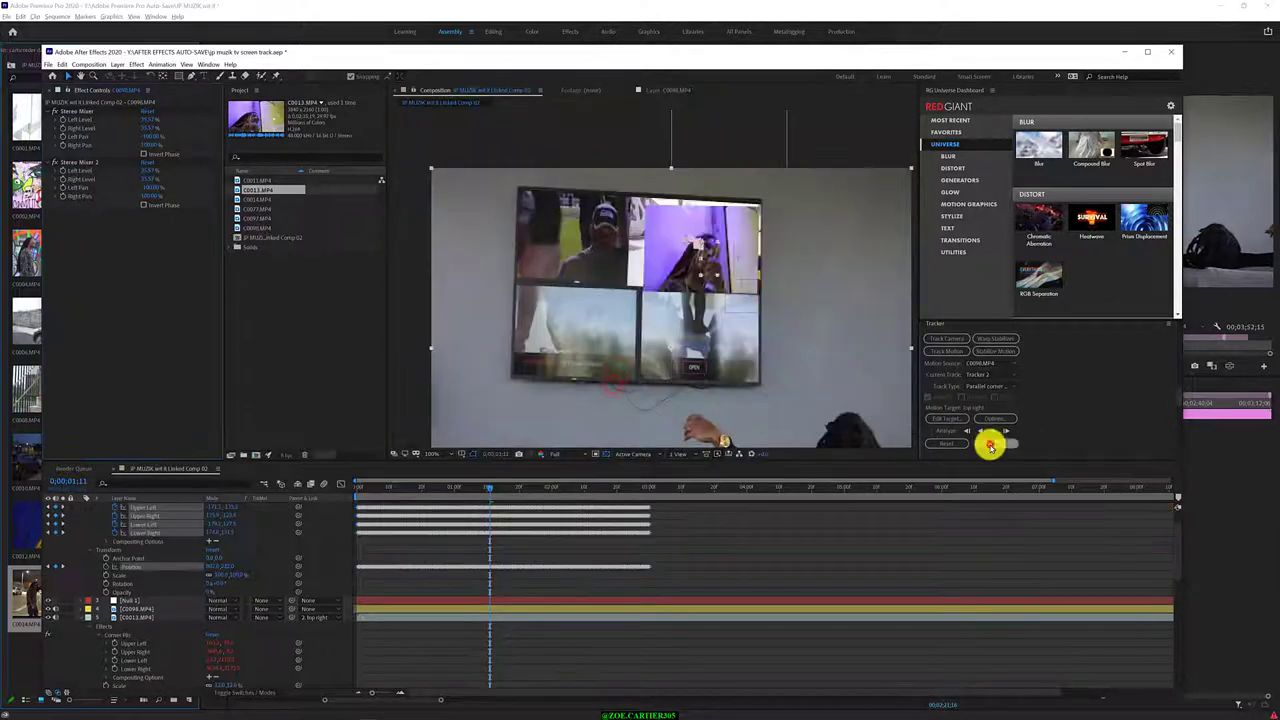
drag(466, 486, 641, 511)
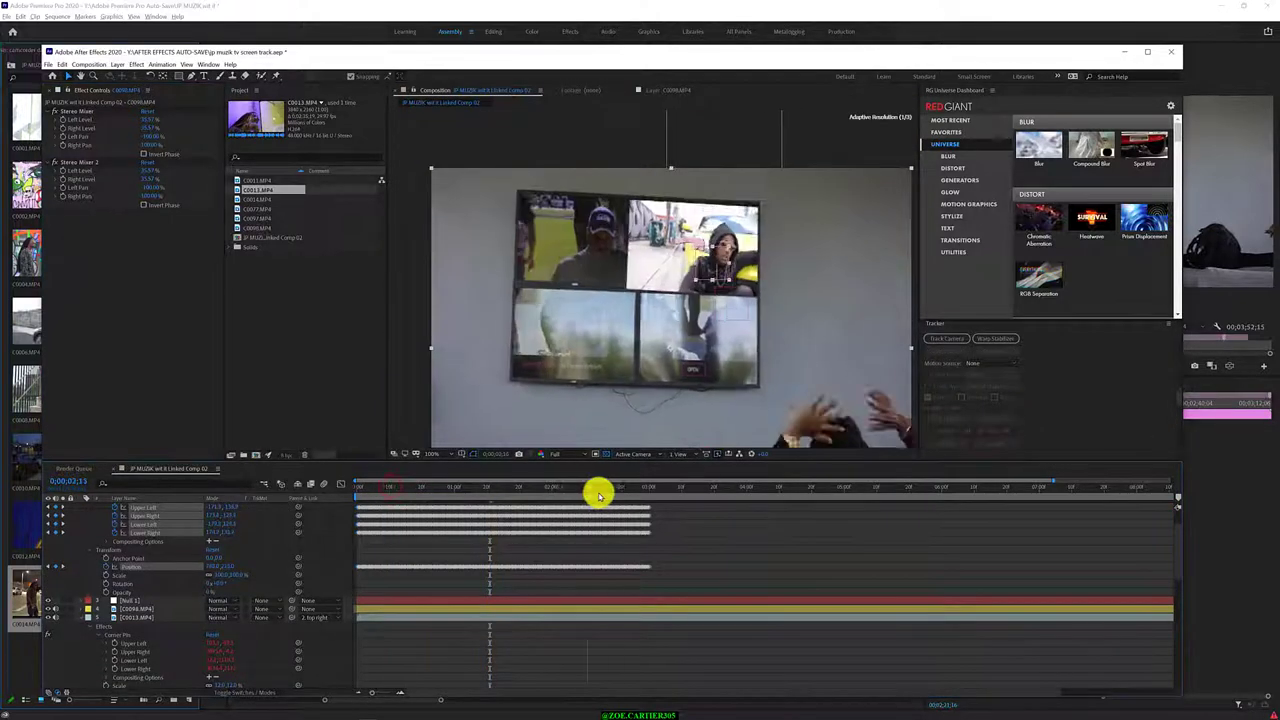
Zoom out the view and shift C0013.MP4's anchor point down onto the top-left screen
key(comma)
key(comma)
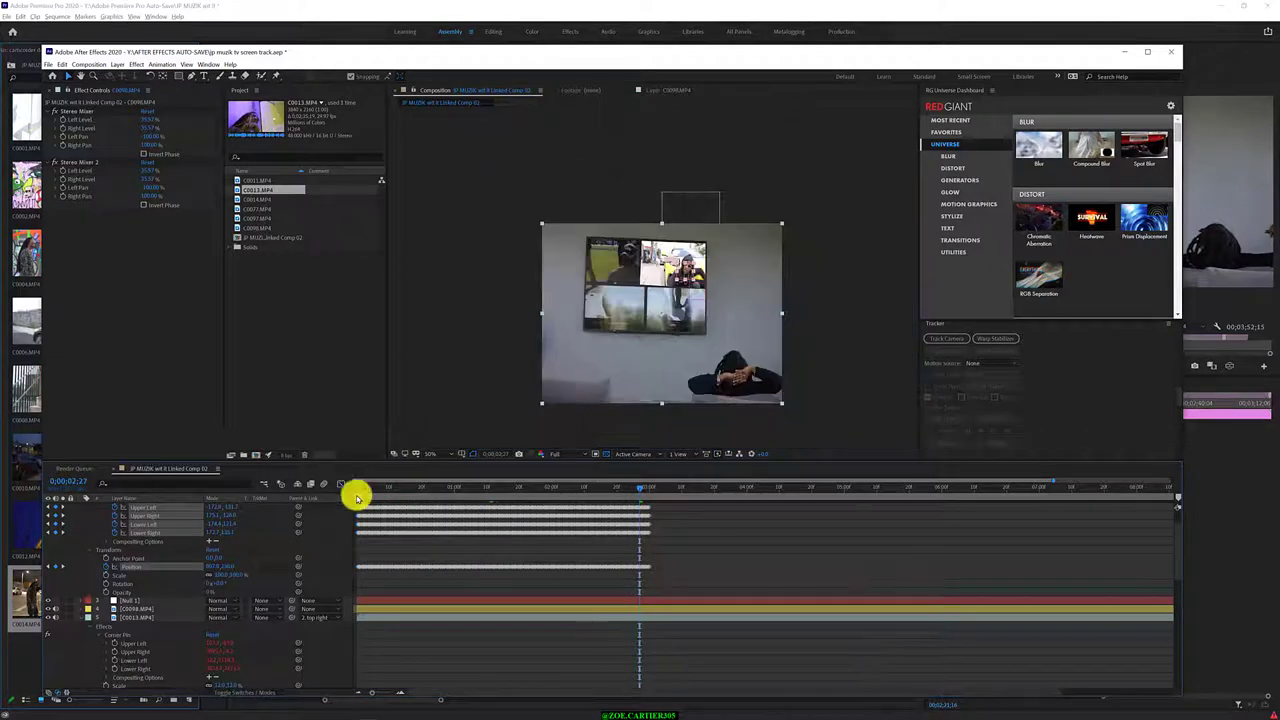
scroll(133, 617, up, 2)
scroll(133, 617, down, 3)
click(81, 561)
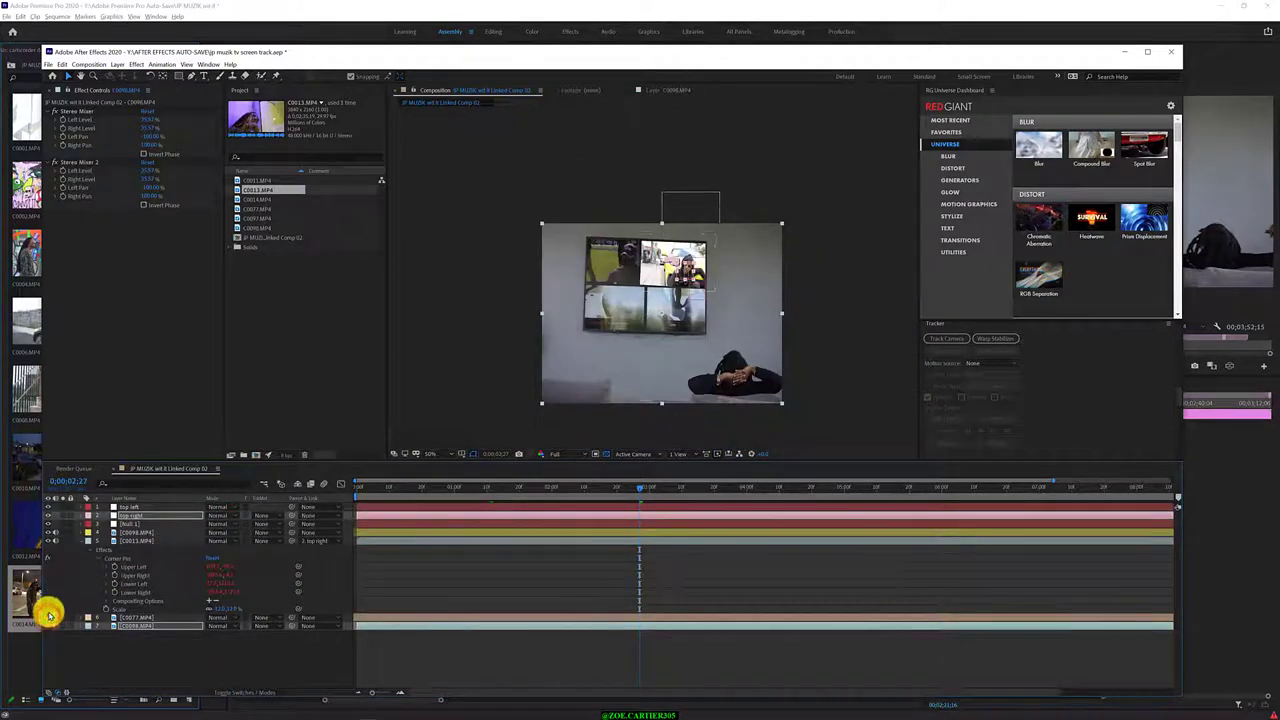
click(47, 541)
click(128, 541)
key(a)
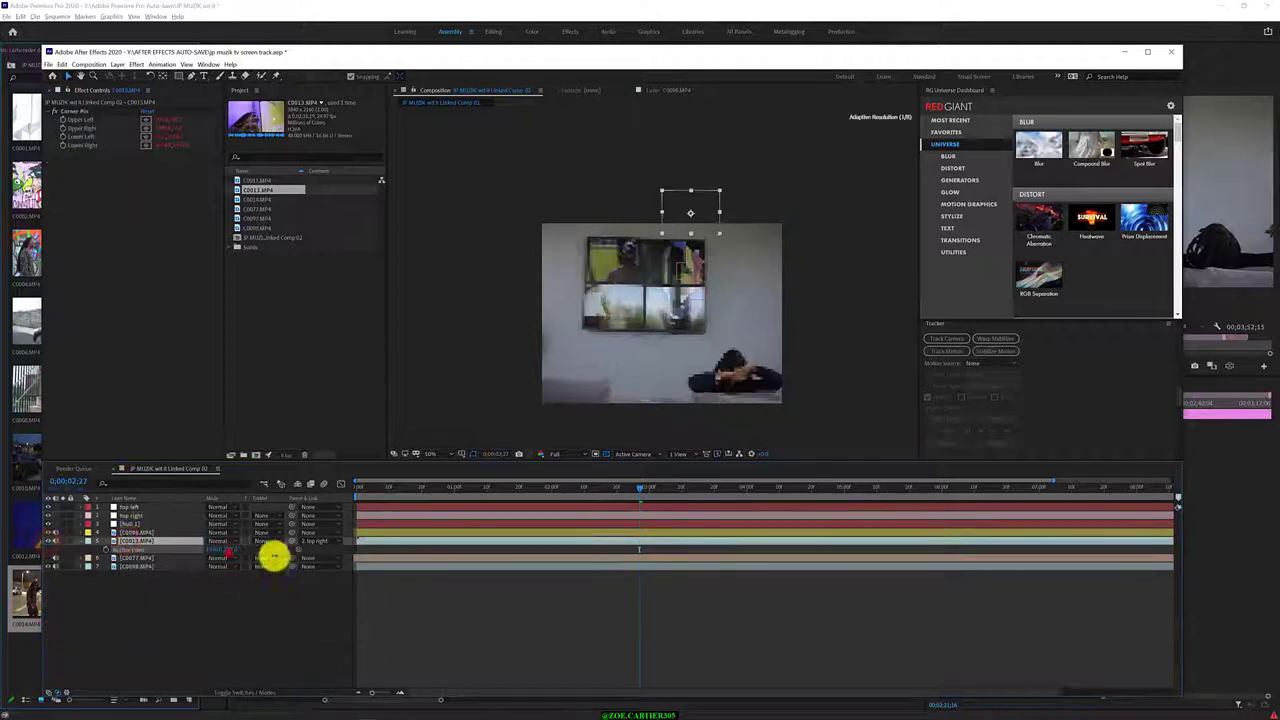
drag(229, 551, 488, 557)
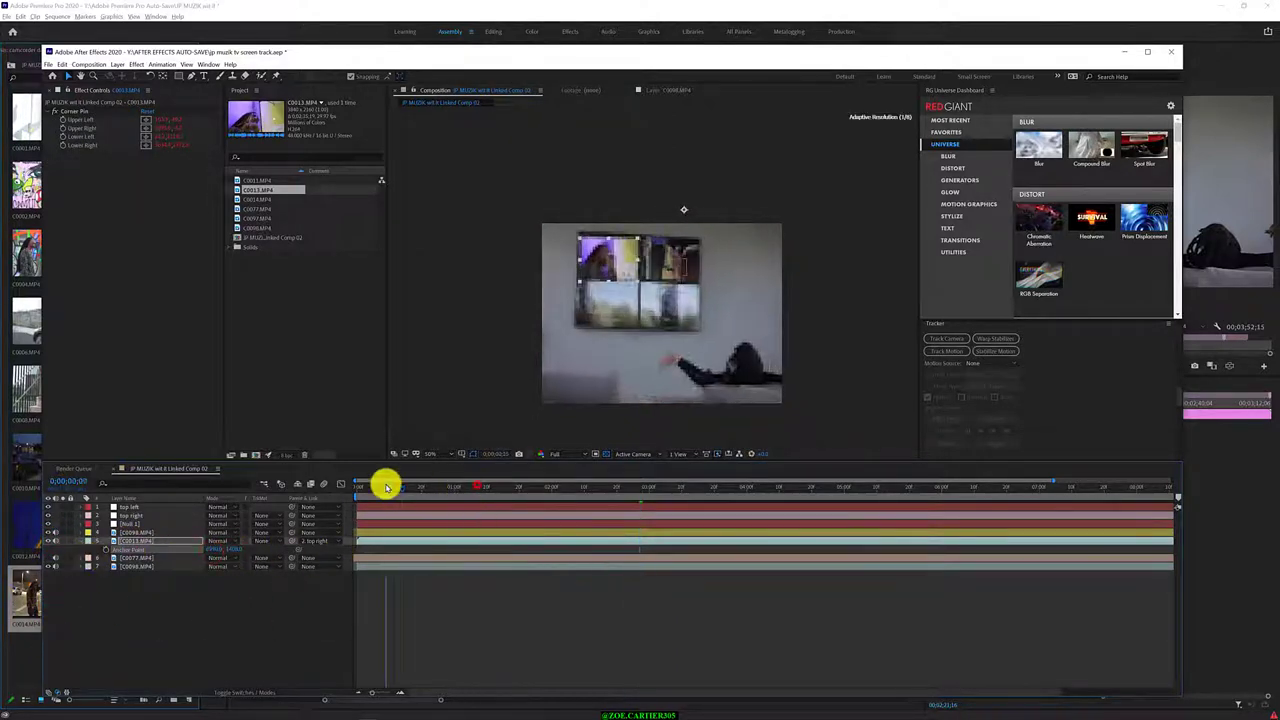
At an earlier frame, enlarge C0013 and adjust its anchor point to sit inside the screen
drag(383, 487, 590, 487)
key(slash)
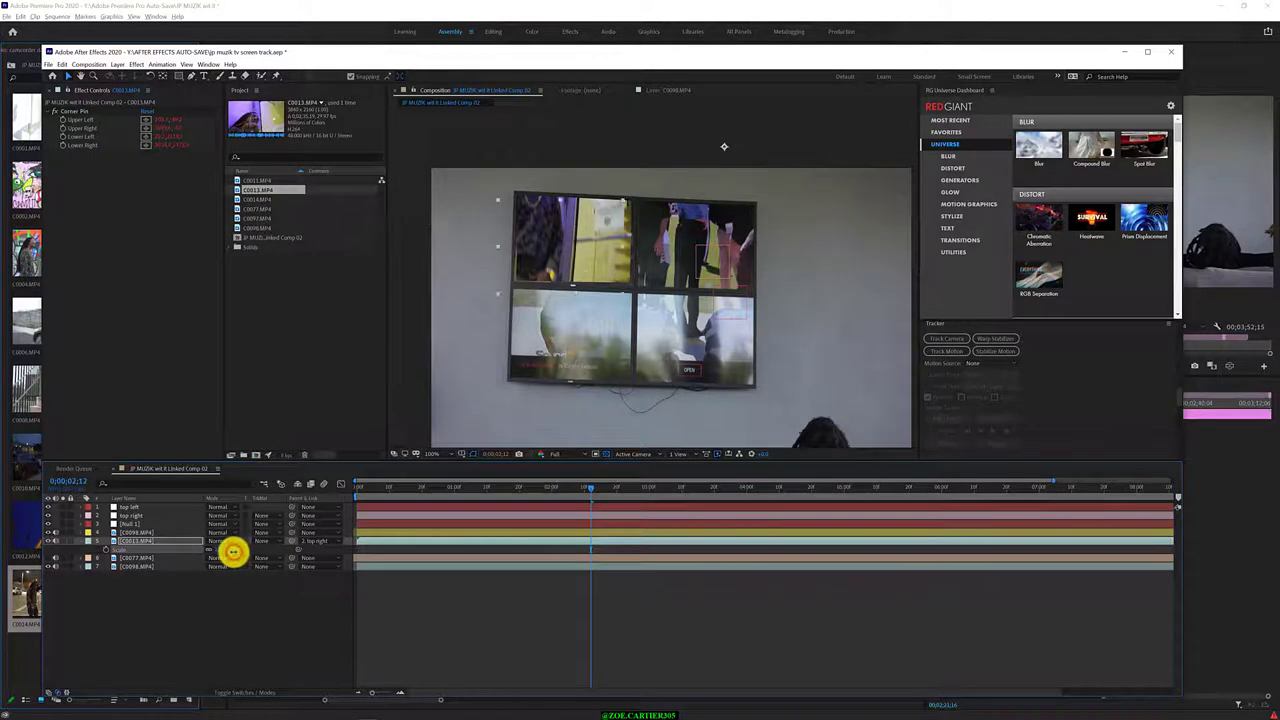
drag(234, 551, 228, 548)
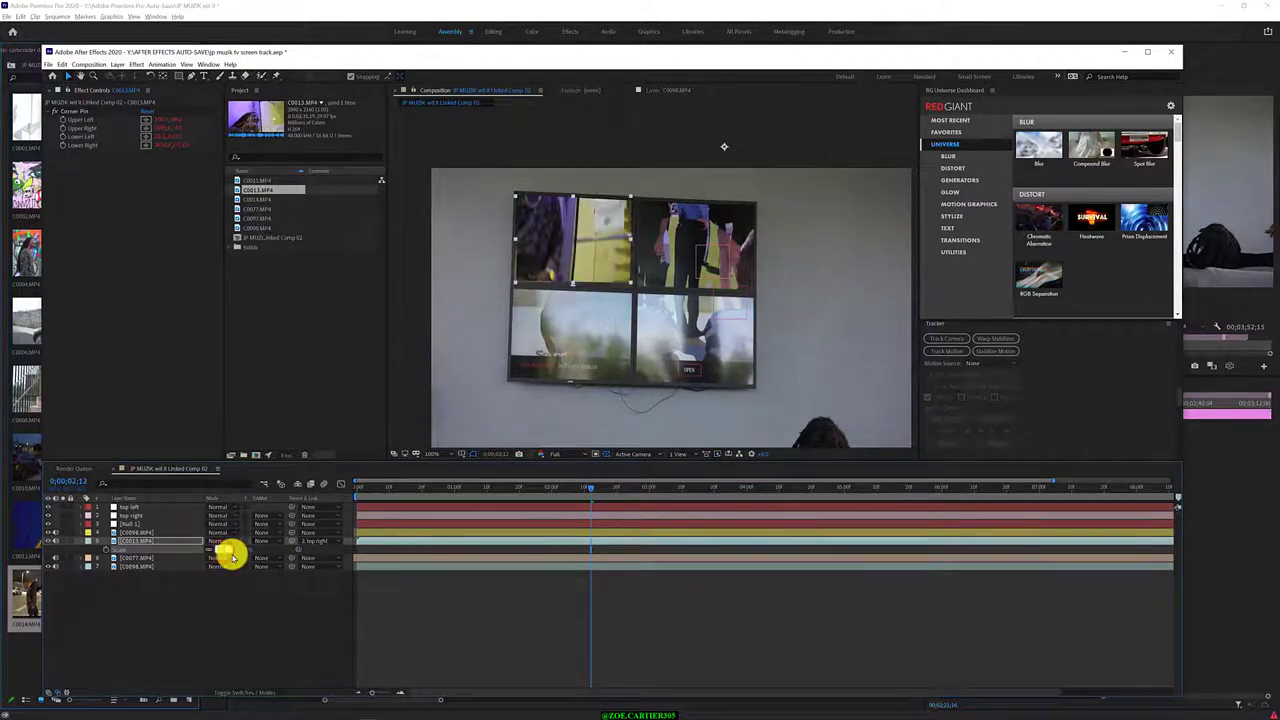
key(a)
mouse_move(229, 555)
mouse_down()
mouse_move(240, 553)
mouse_move(13, 549)
mouse_up()
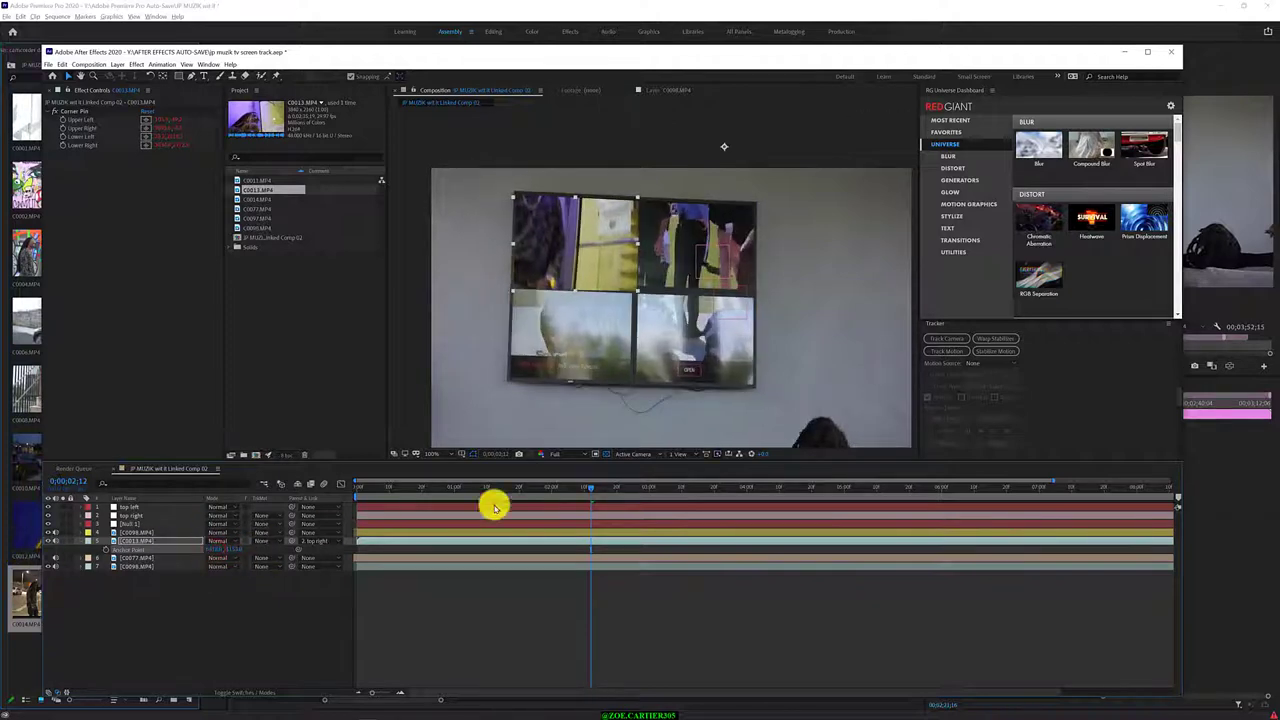
drag(494, 506, 349, 506)
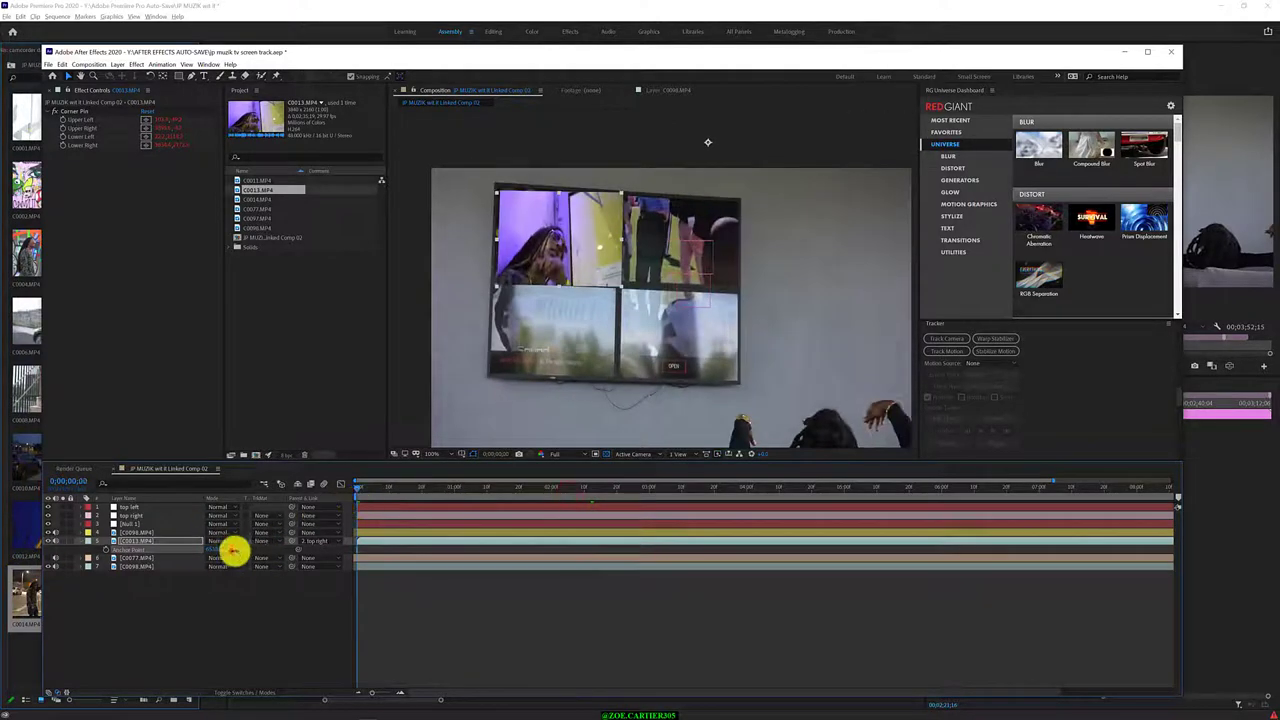
mouse_move(229, 551)
mouse_down()
mouse_move(234, 568)
mouse_move(270, 550)
mouse_move(221, 546)
mouse_move(186, 561)
mouse_up()
Rotate C0013 to the screen's angle, refine its size and centring, and check later frames
key(r)
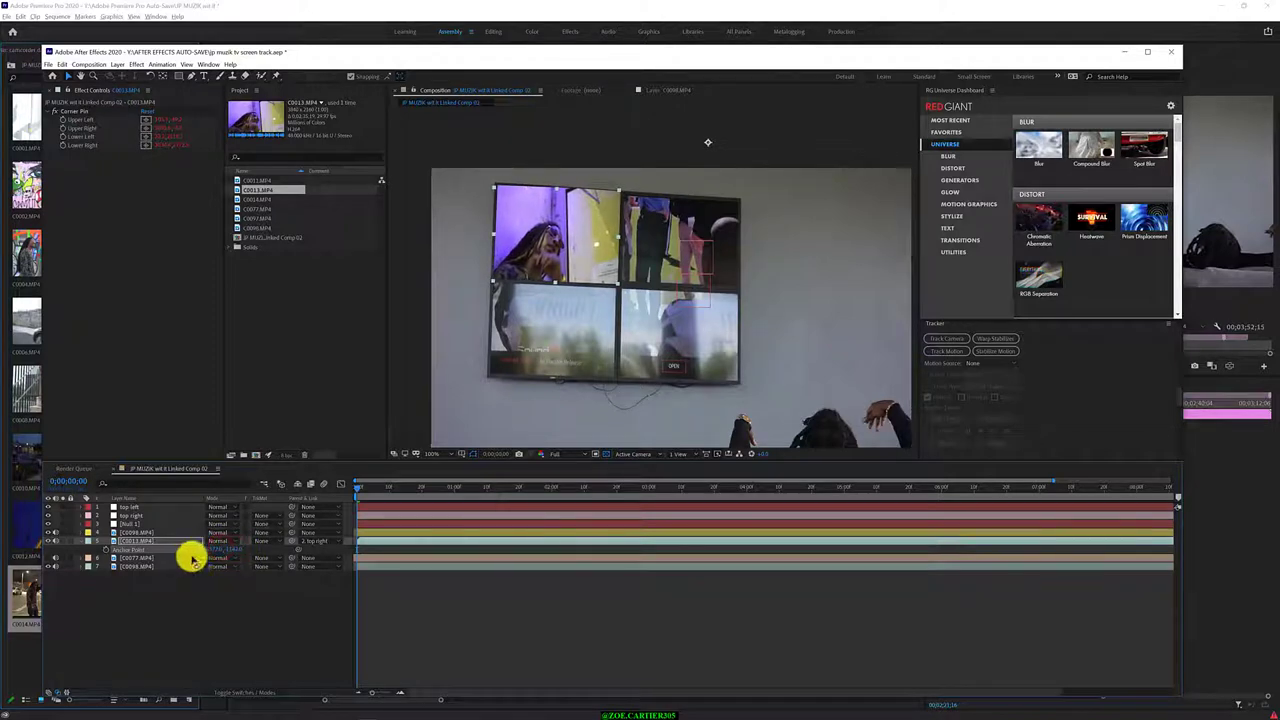
drag(358, 487, 503, 520)
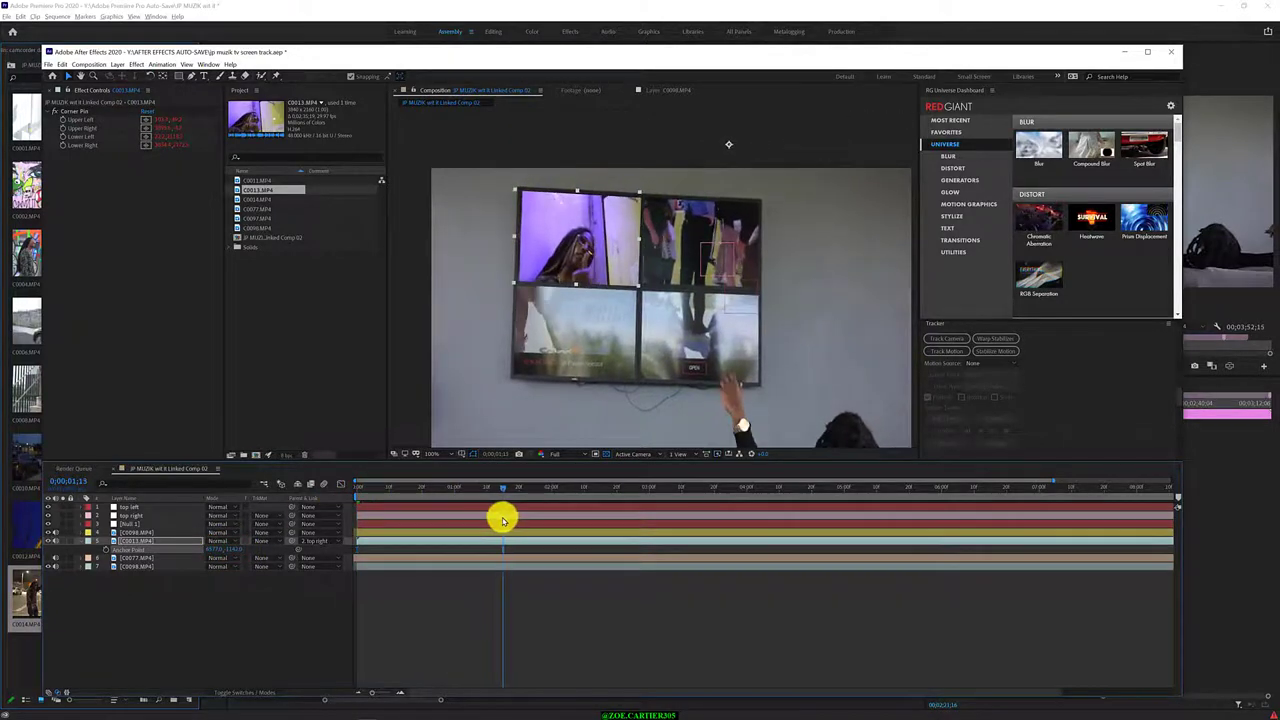
click(163, 541)
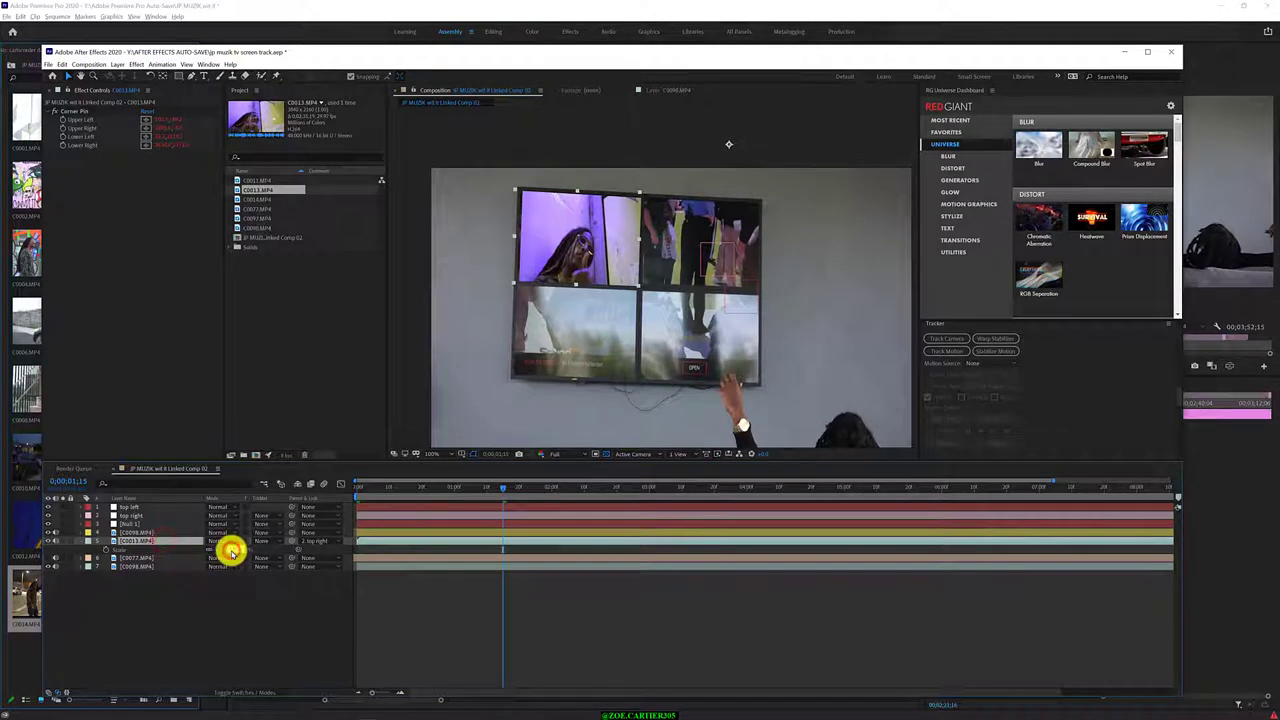
drag(231, 550, 232, 553)
mouse_move(356, 542)
mouse_down()
mouse_move(191, 552)
mouse_move(215, 550)
mouse_up()
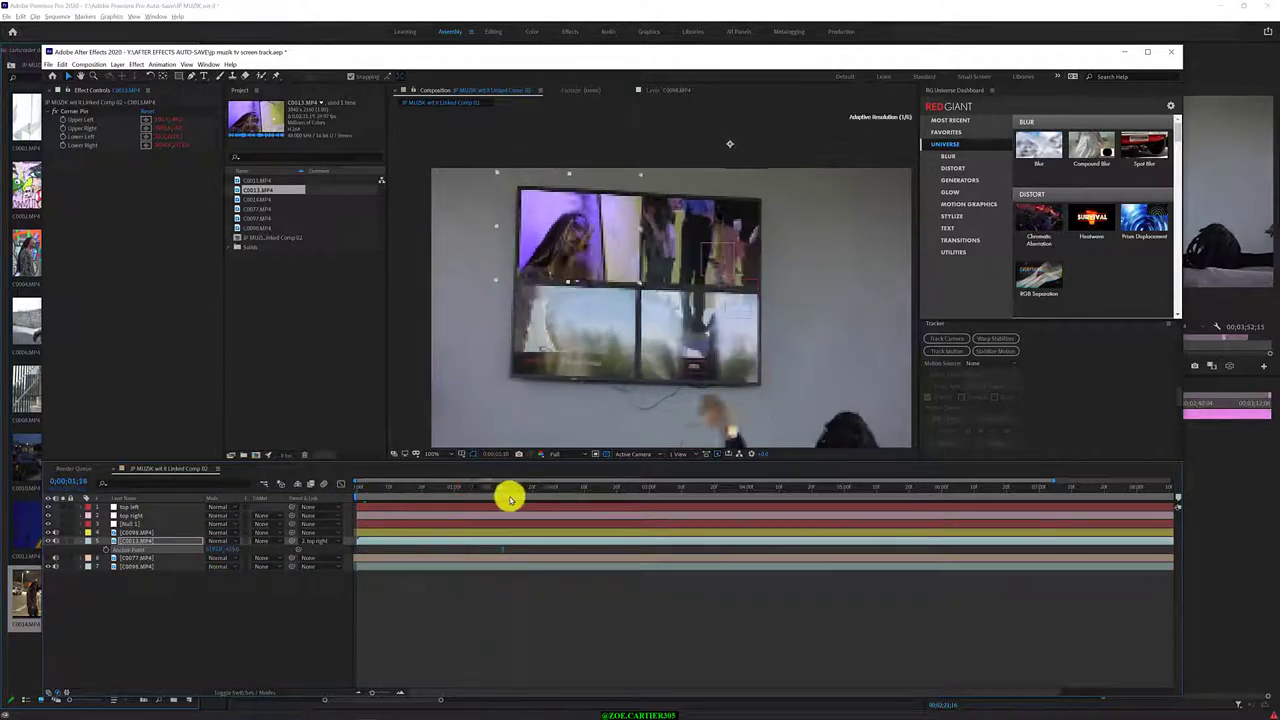
drag(474, 489, 540, 495)
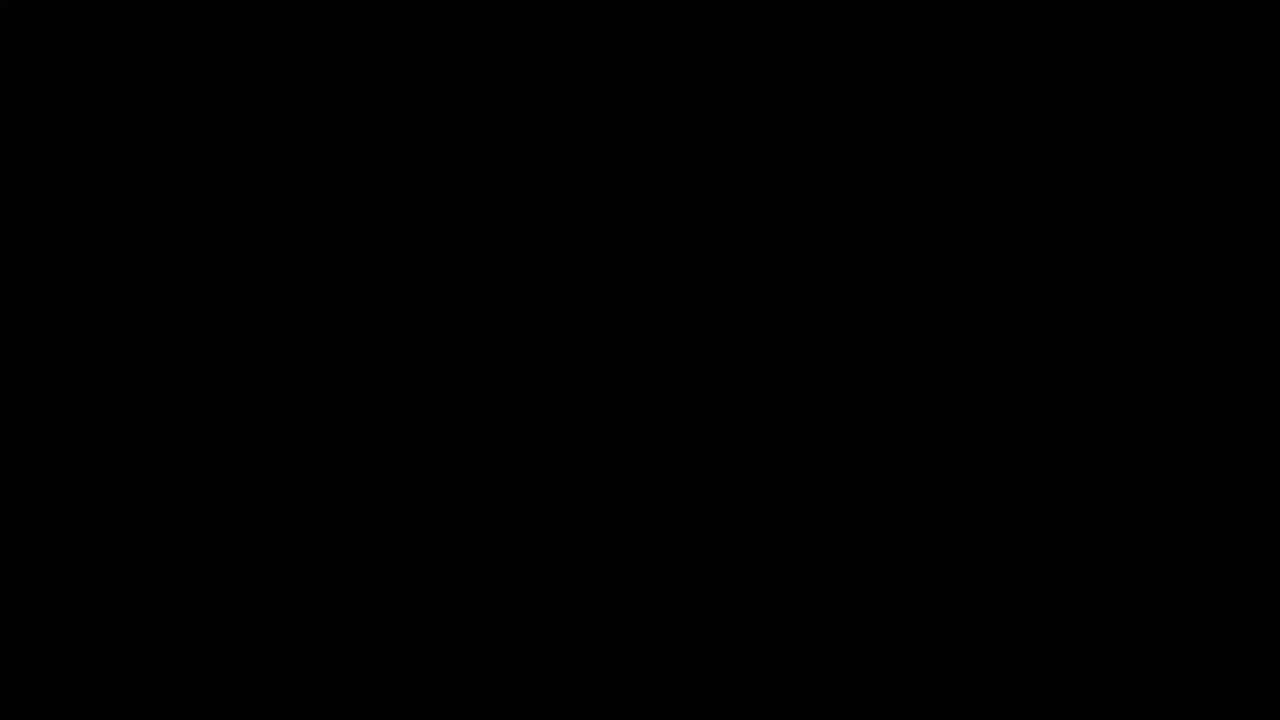